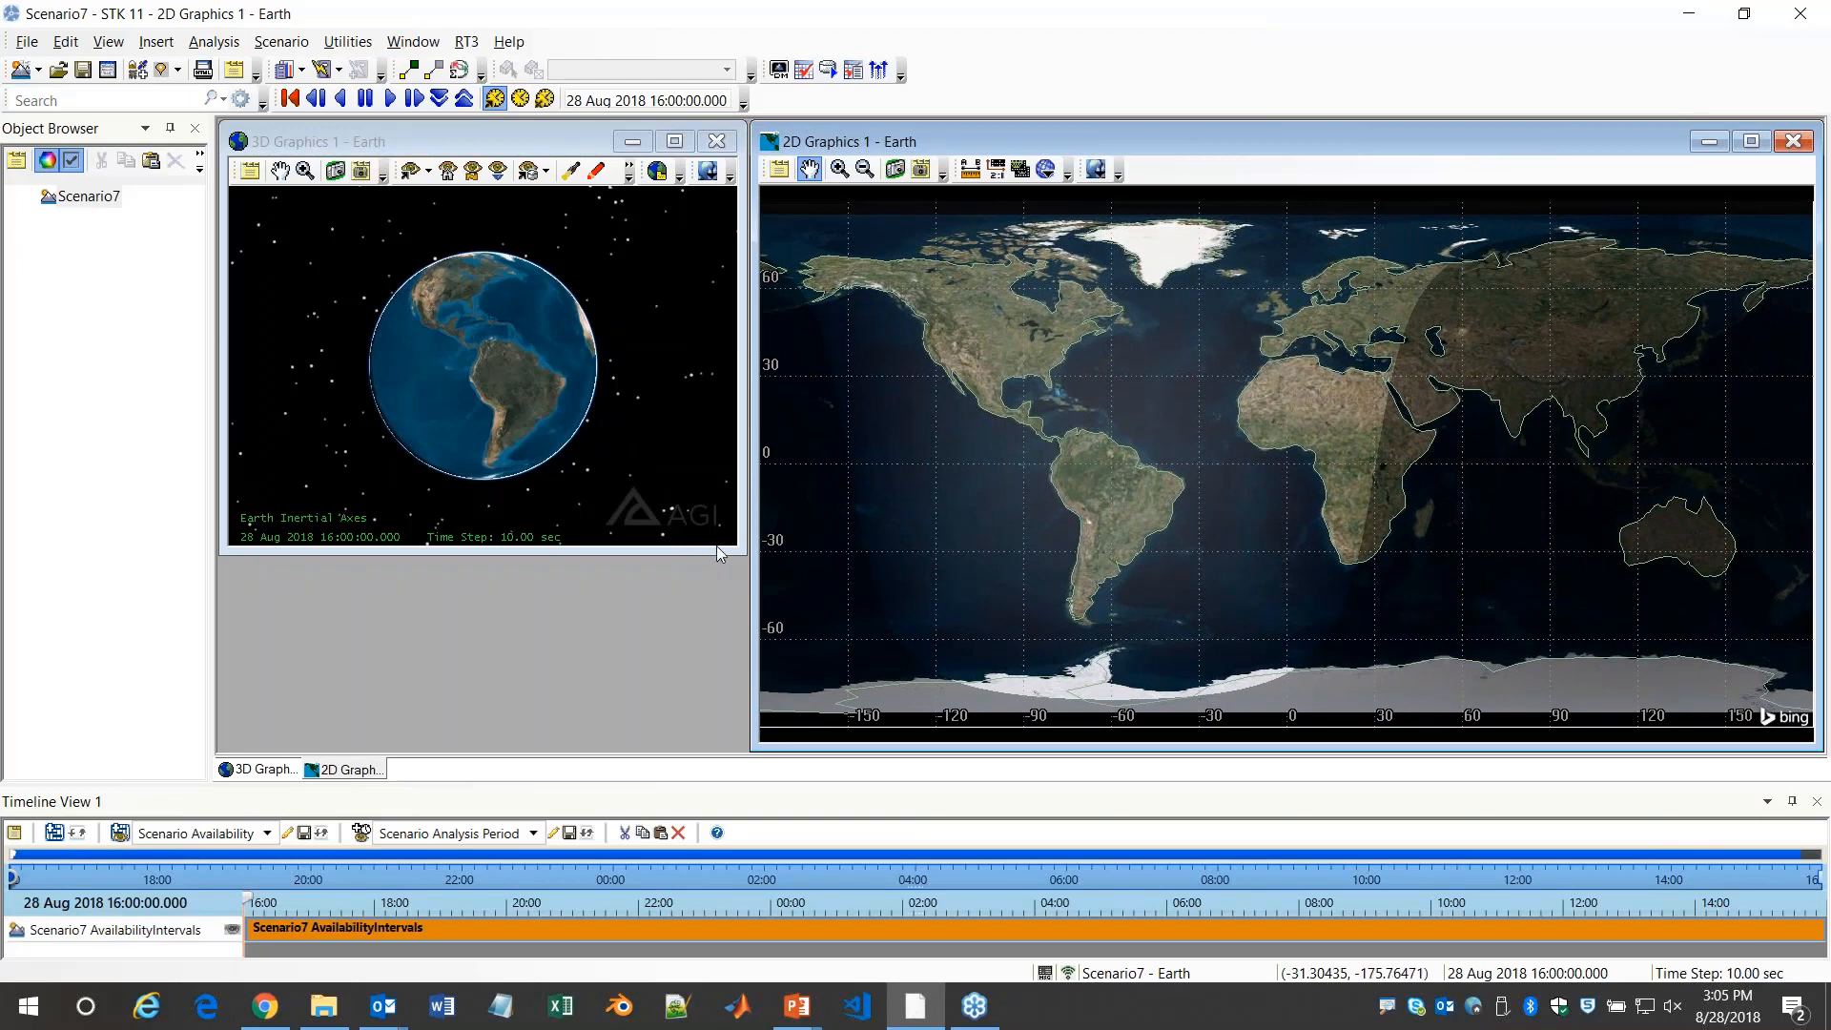
# Enlarge the 3D graphics window to fill the workspace beside the 2D map window
pyautogui.moveTo(735, 549); pyautogui.dragTo(753, 752)
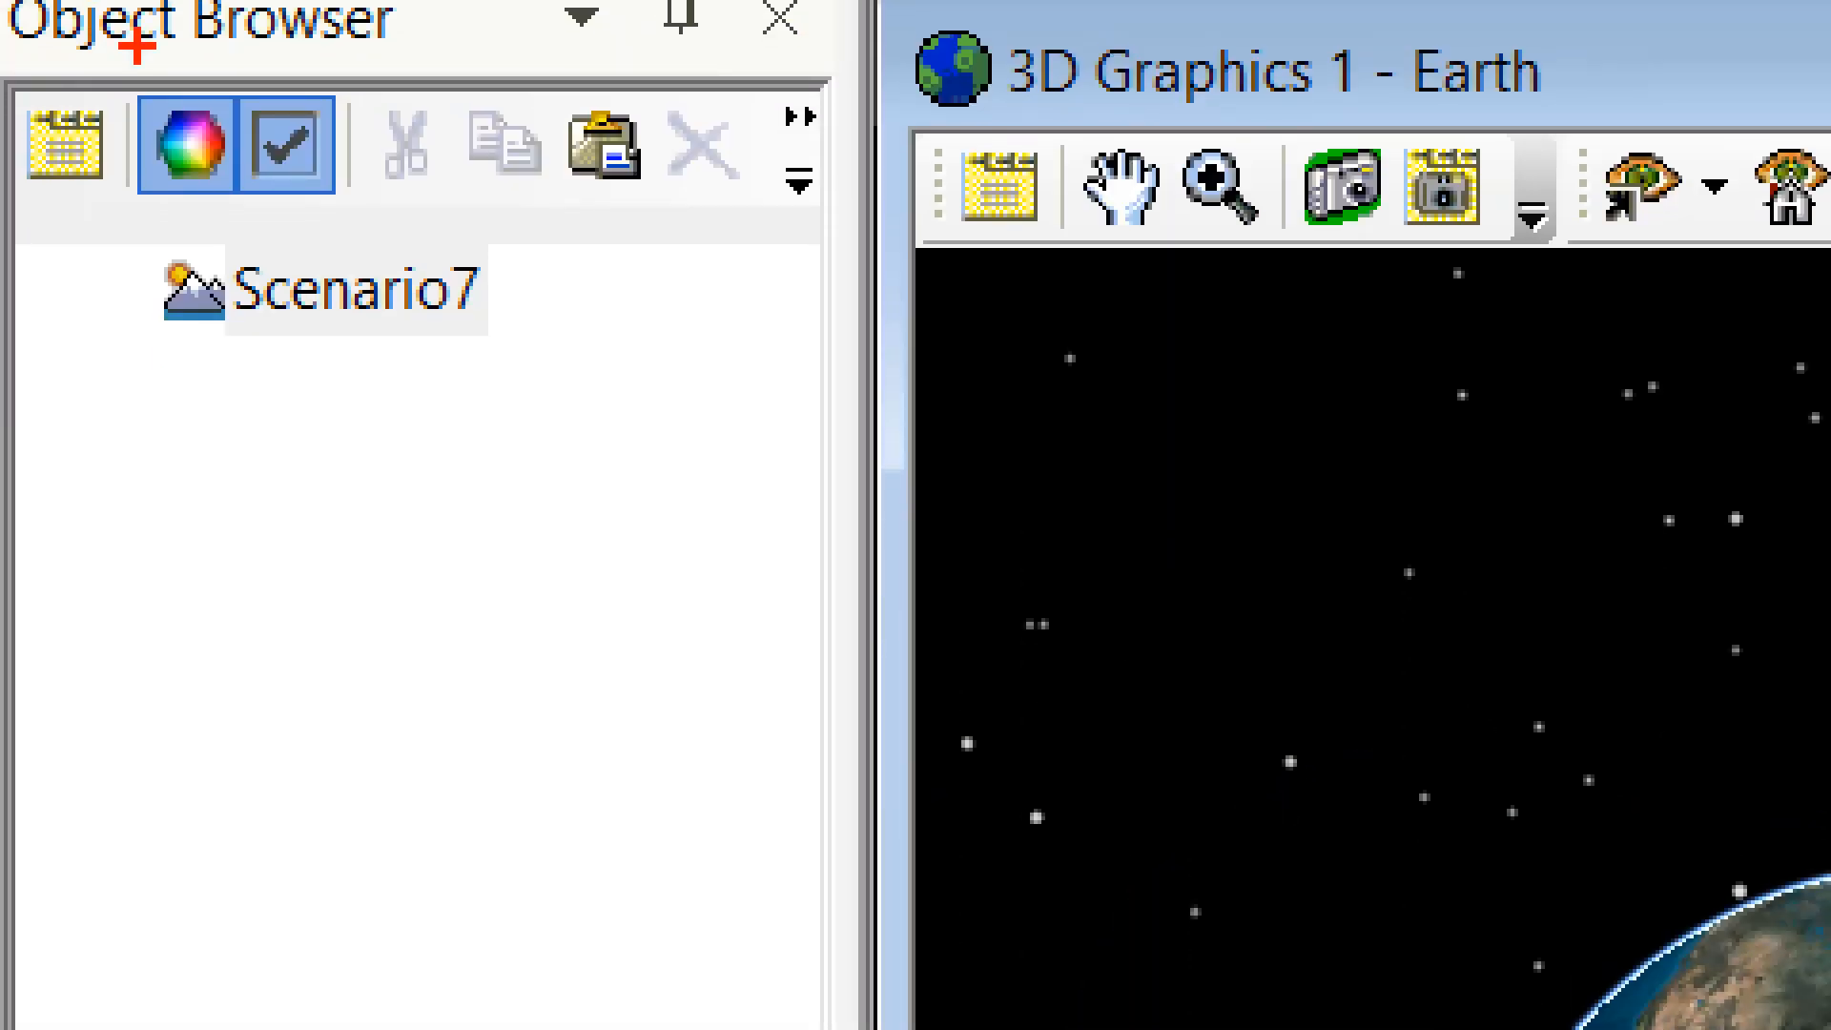
pyautogui.moveTo(221, 373); pyautogui.dragTo(404, 376)
pyautogui.moveTo(172, 467); pyautogui.dragTo(363, 445)
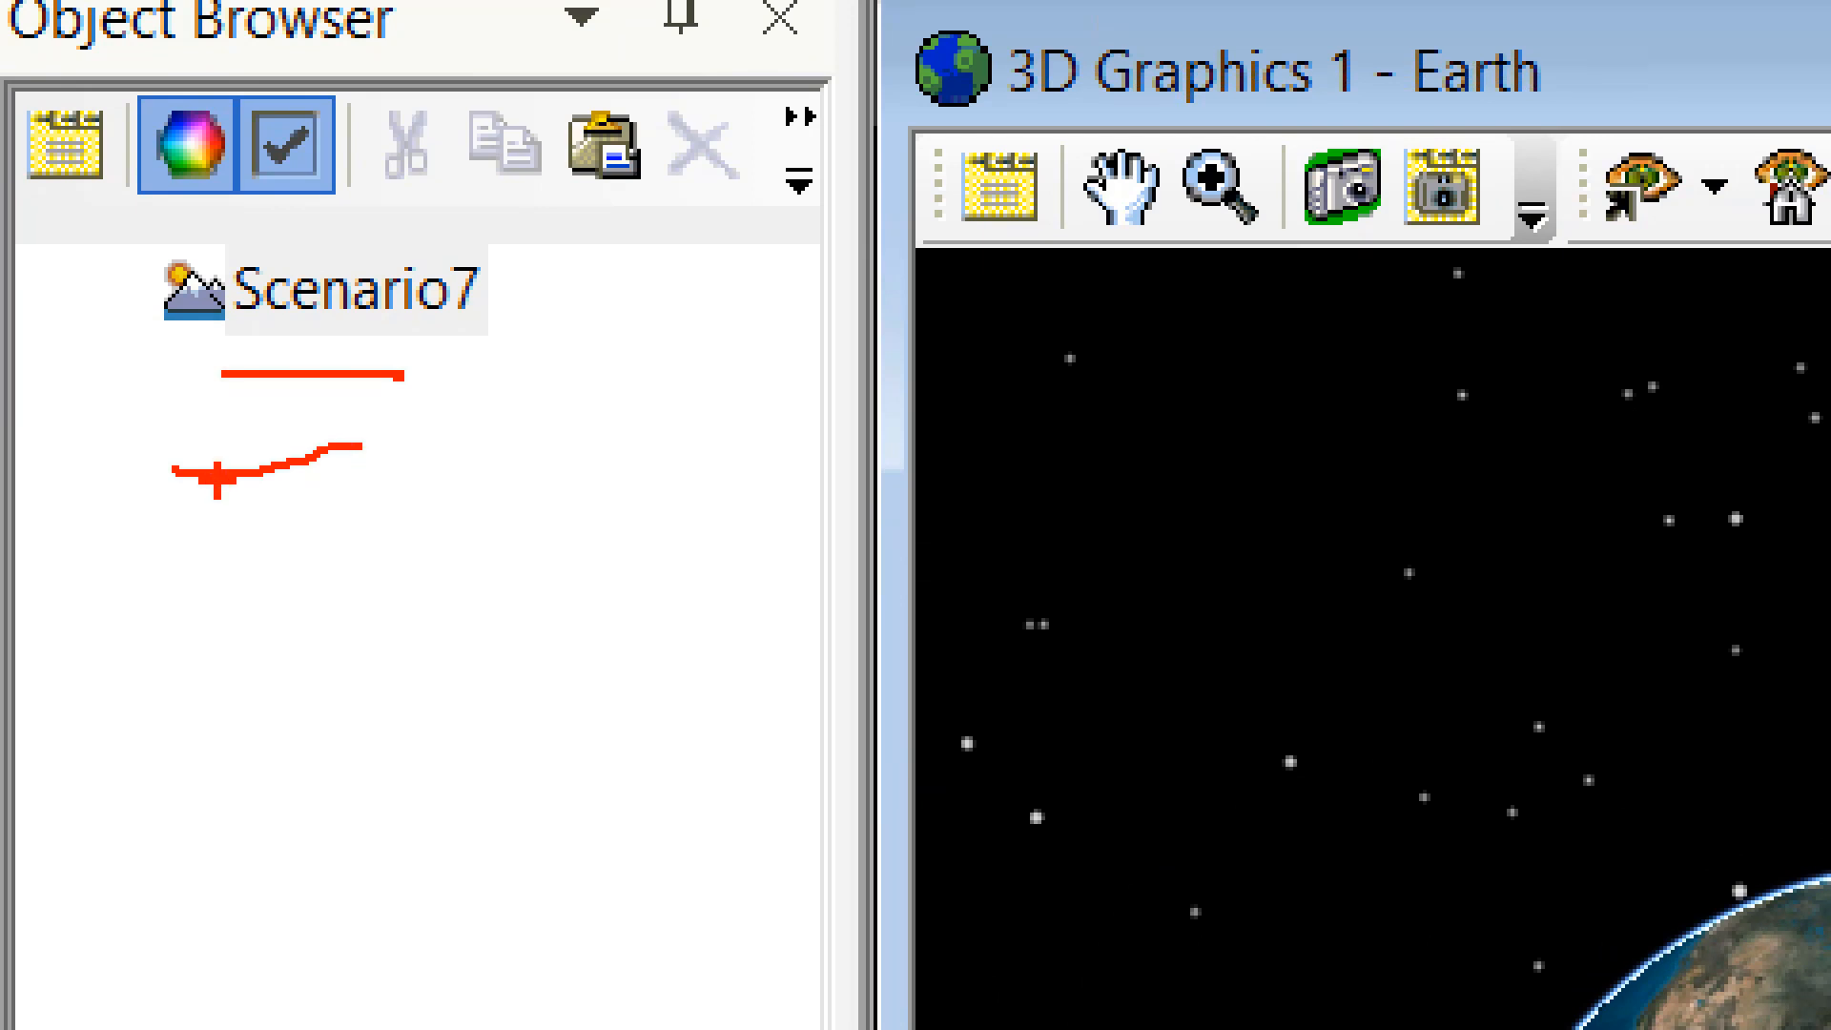
pyautogui.moveTo(216, 537); pyautogui.dragTo(400, 536)
pyautogui.moveTo(203, 621); pyautogui.dragTo(507, 644)
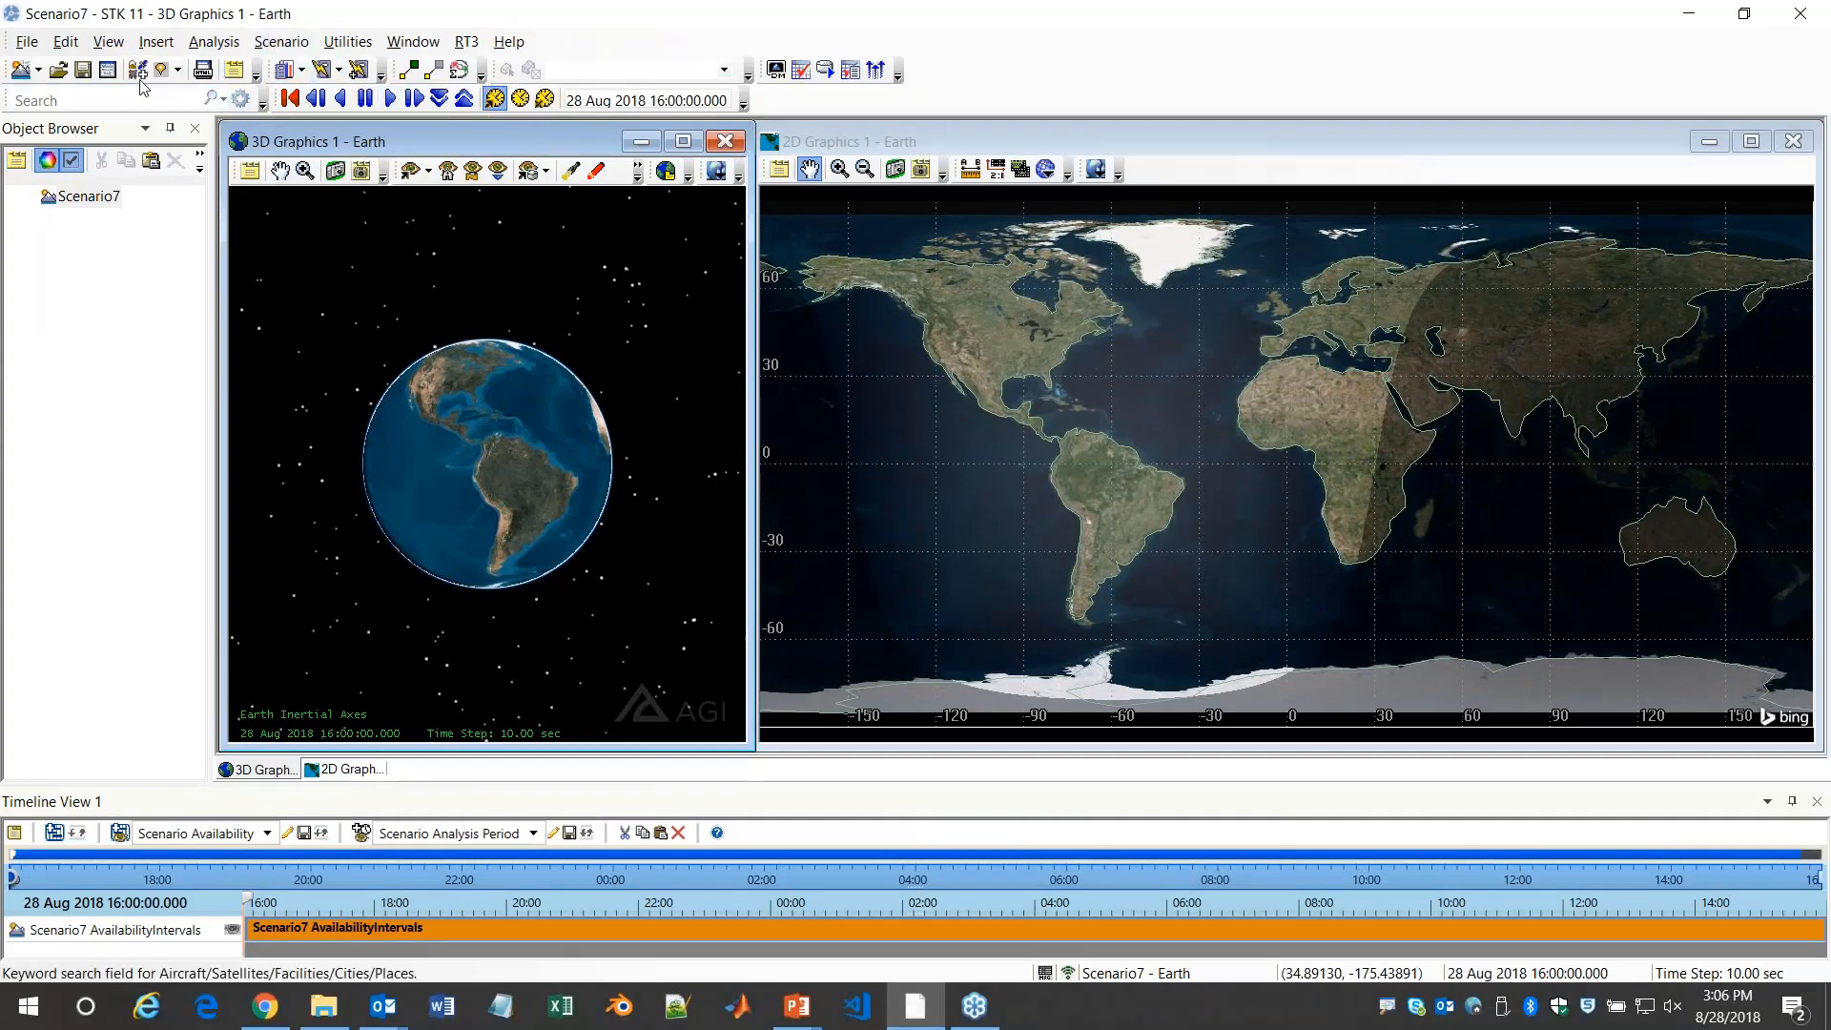
# Insert a satellite with the Orbit Wizard, using a circular orbit and a cyan color
pyautogui.click(139, 69)
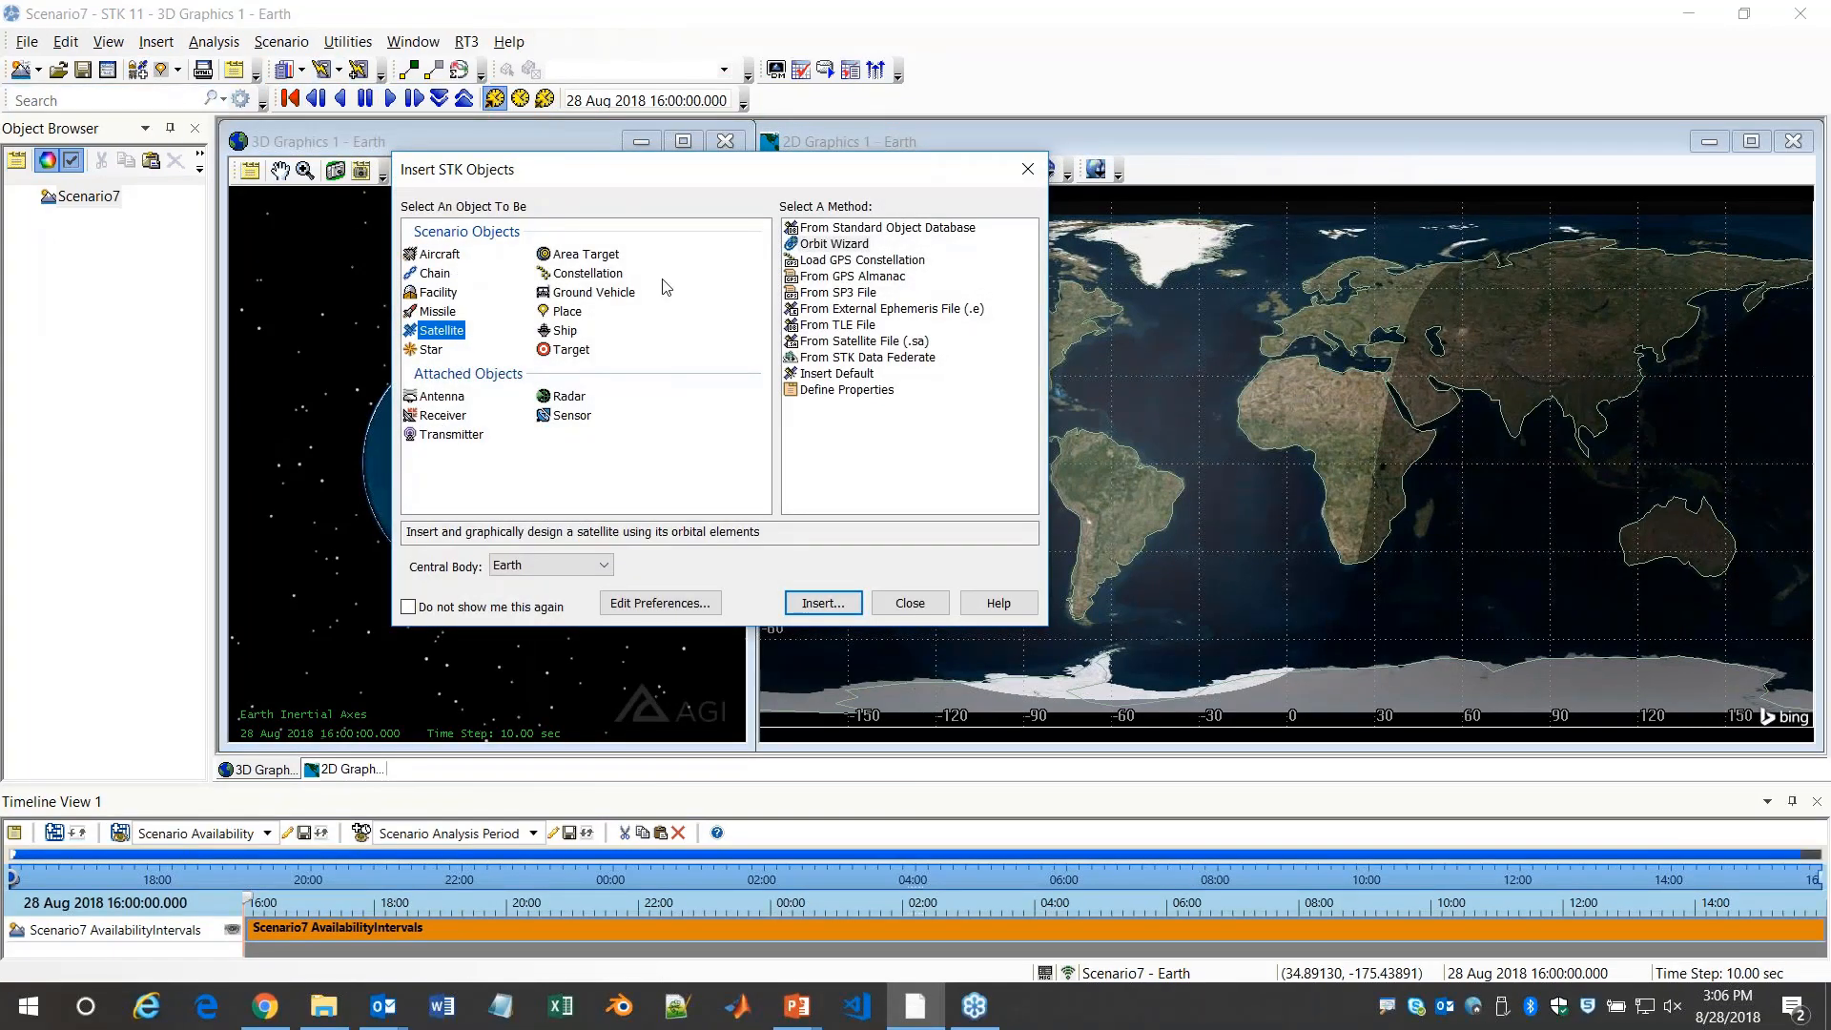
pyautogui.click(836, 246)
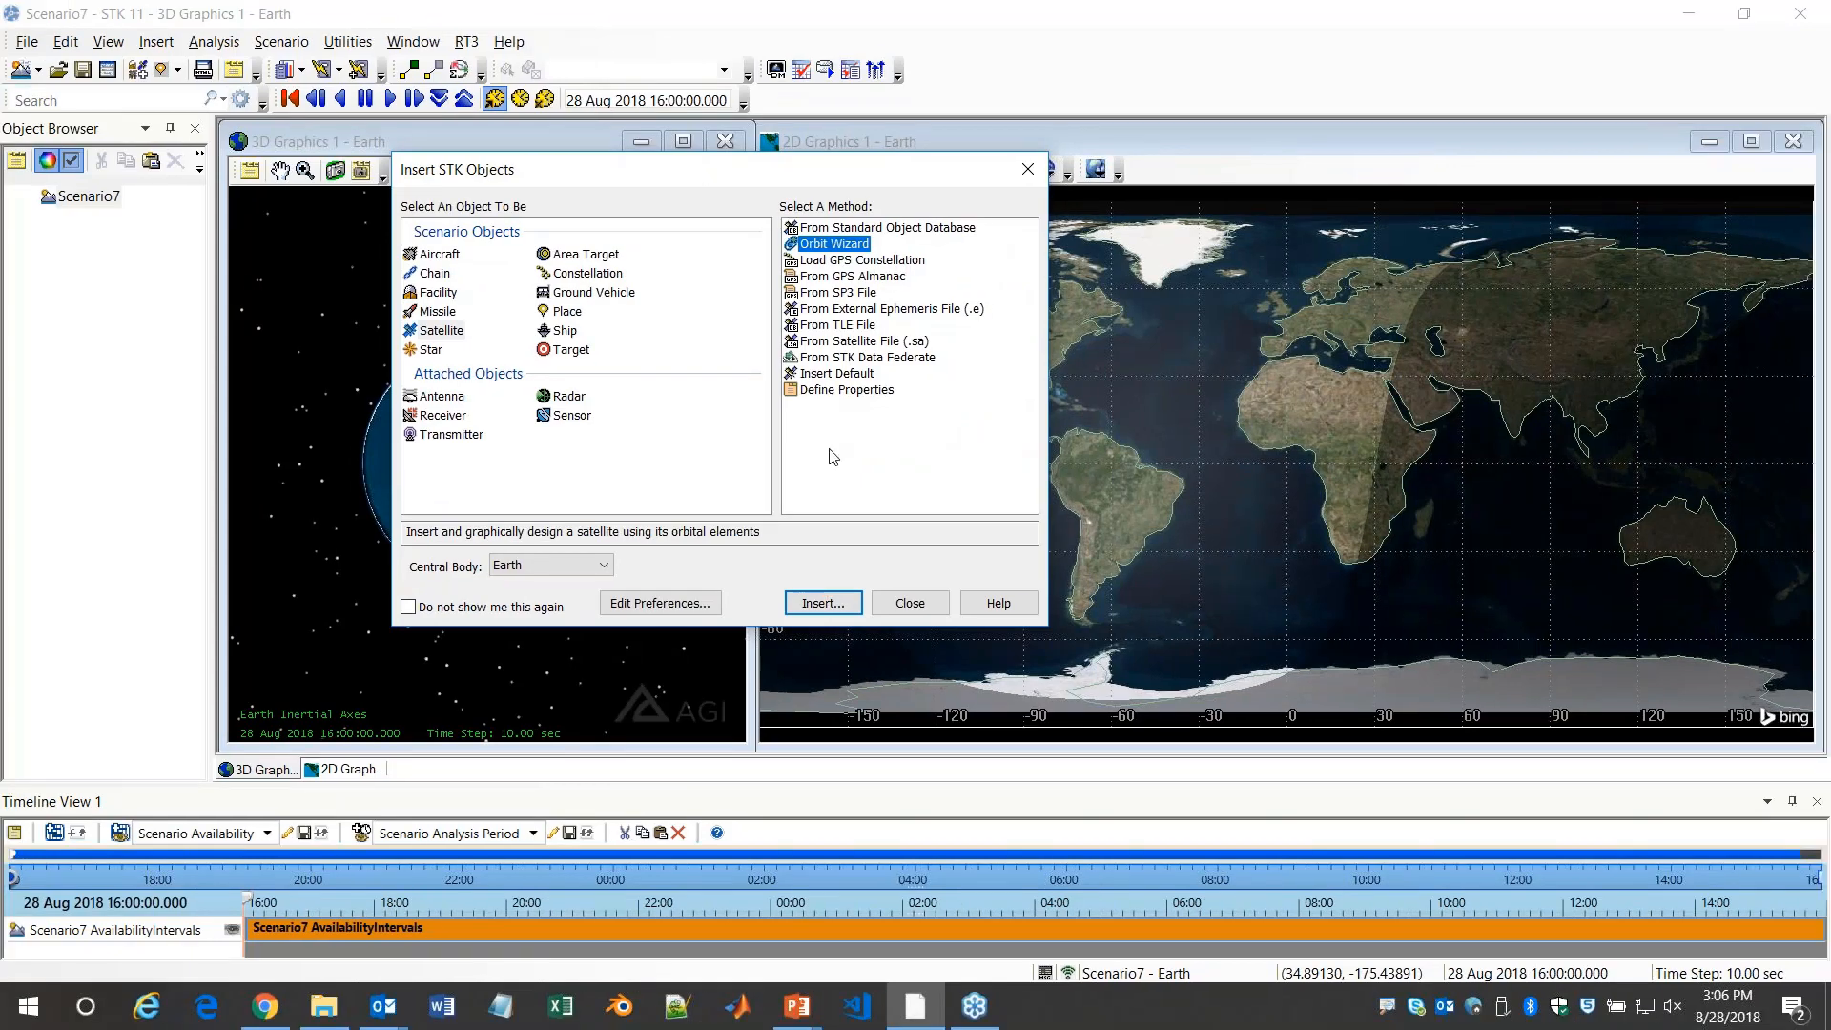
pyautogui.click(917, 915)
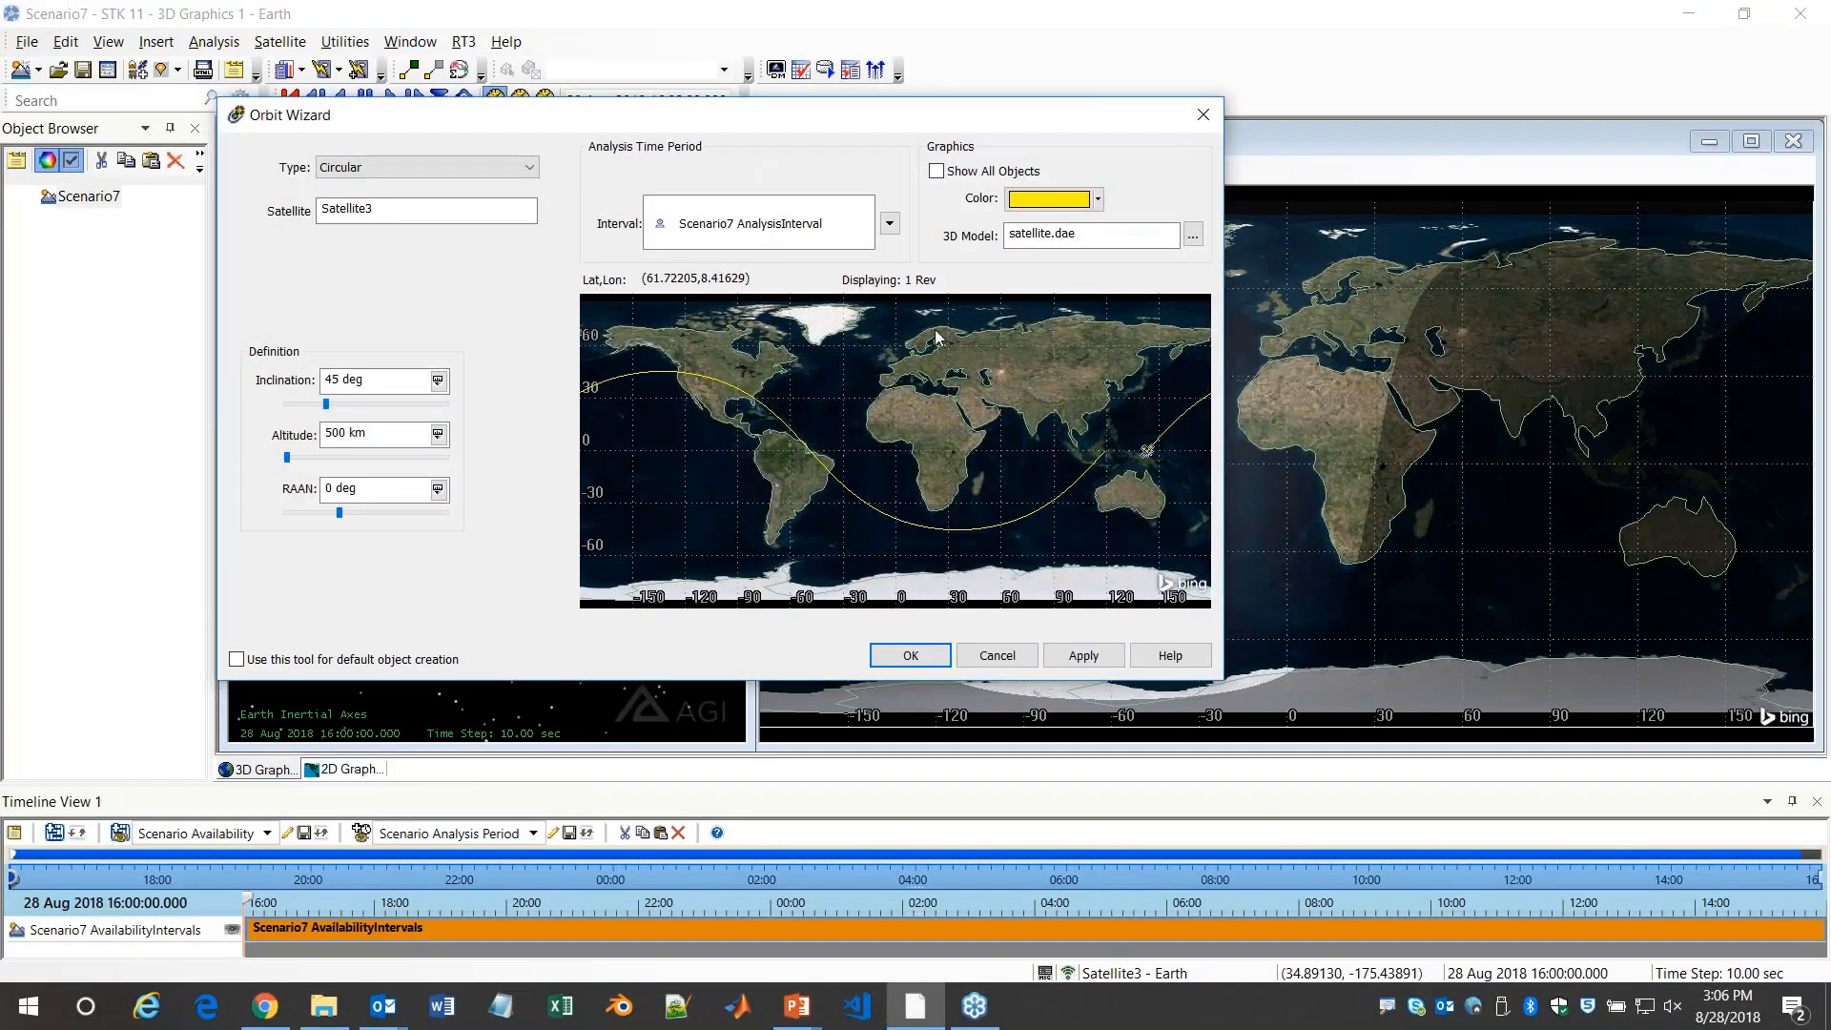
pyautogui.click(1097, 198)
pyautogui.click(1058, 240)
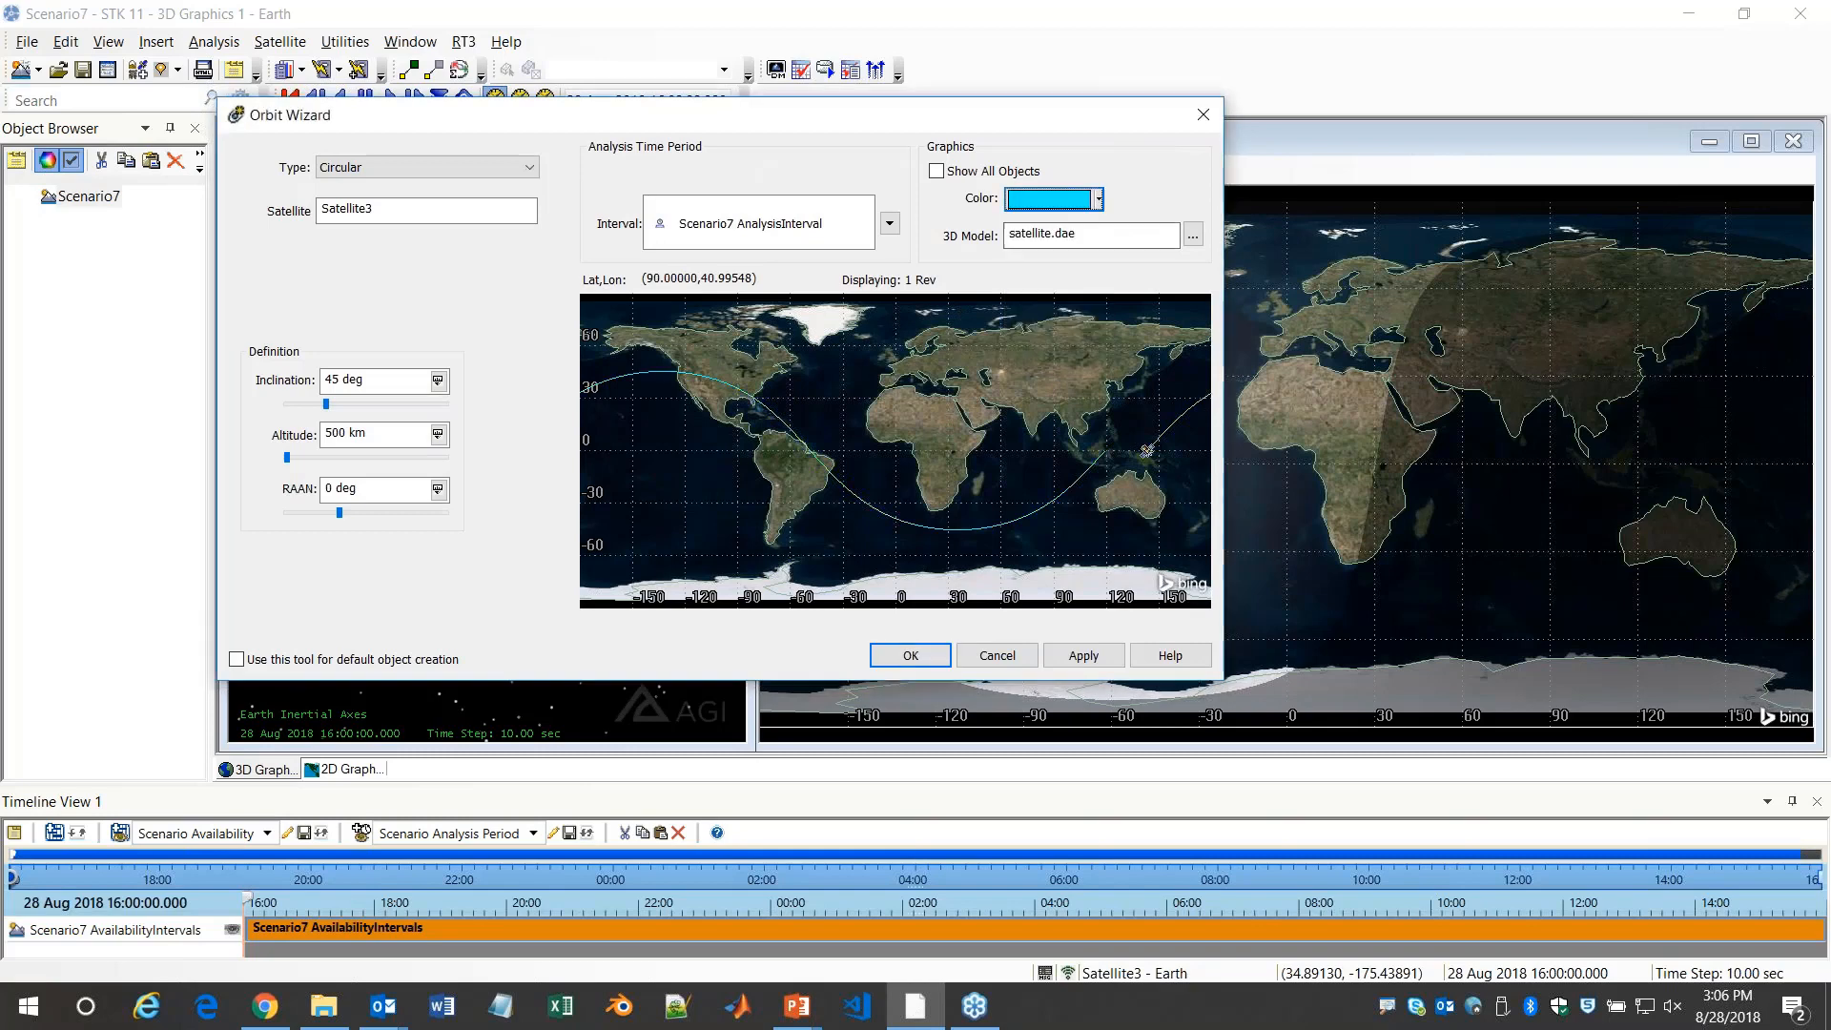
pyautogui.click(913, 656)
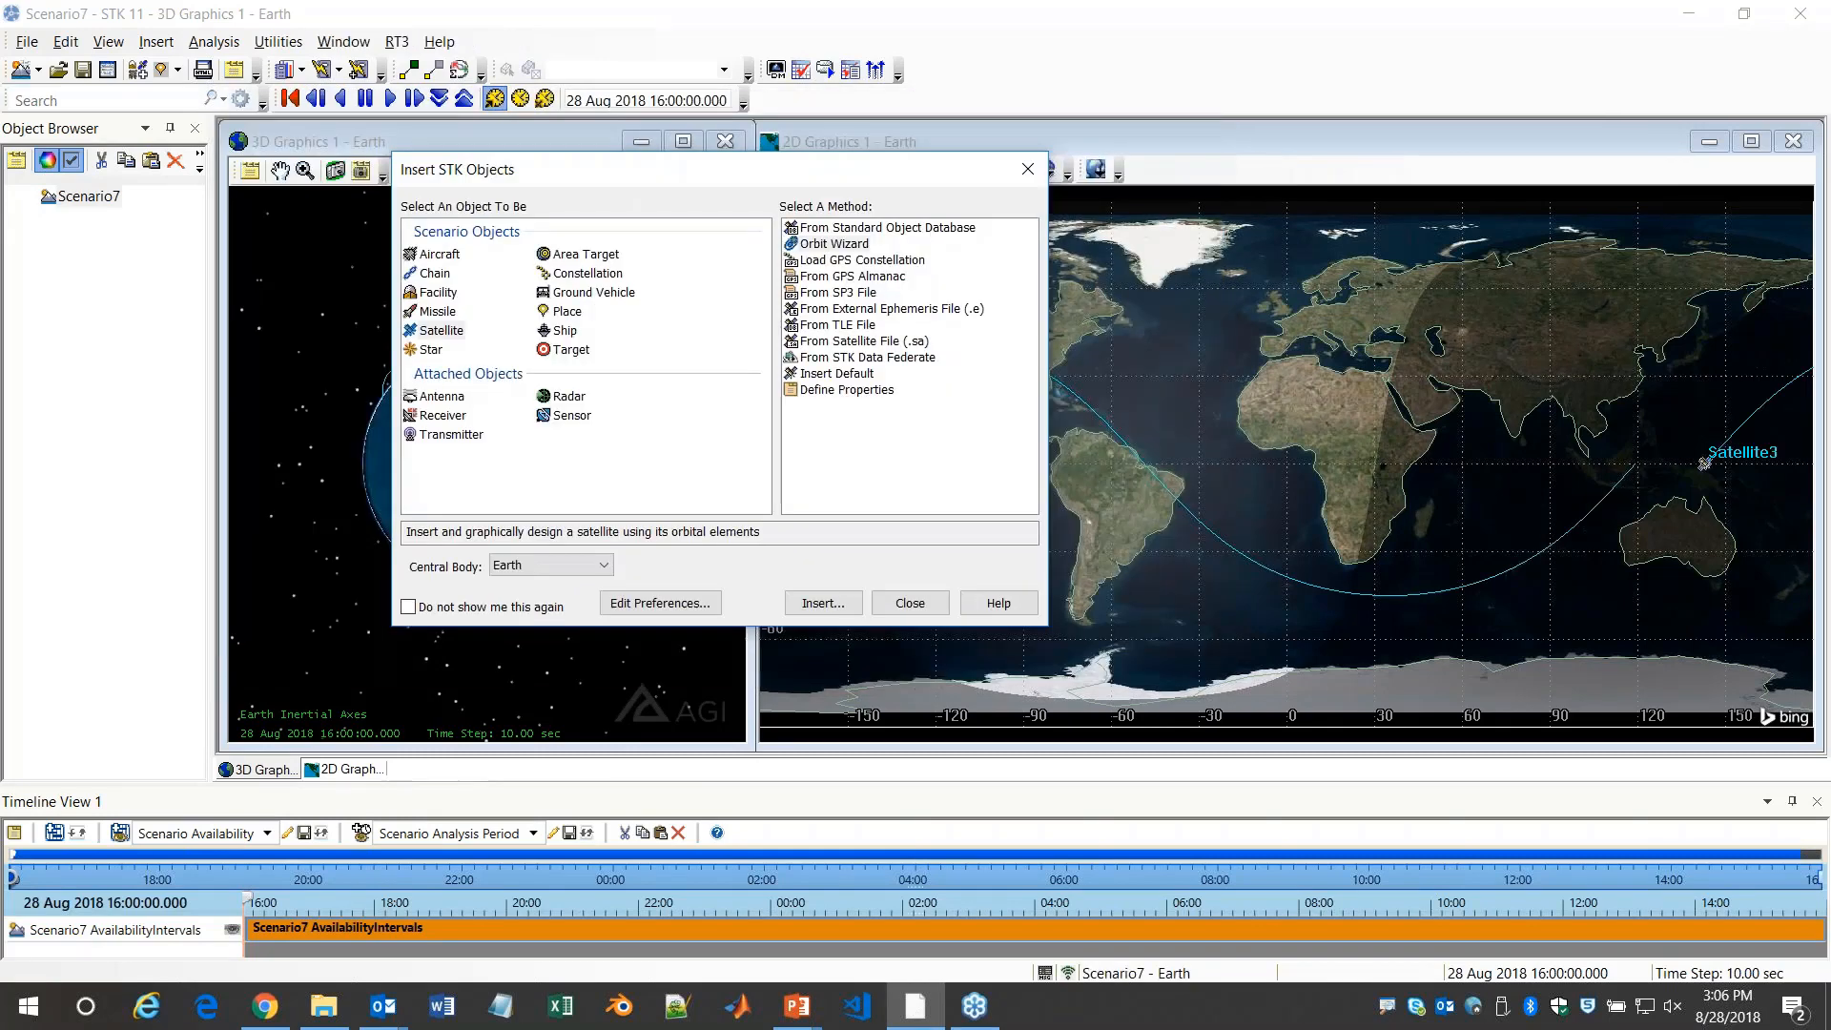
pyautogui.click(921, 607)
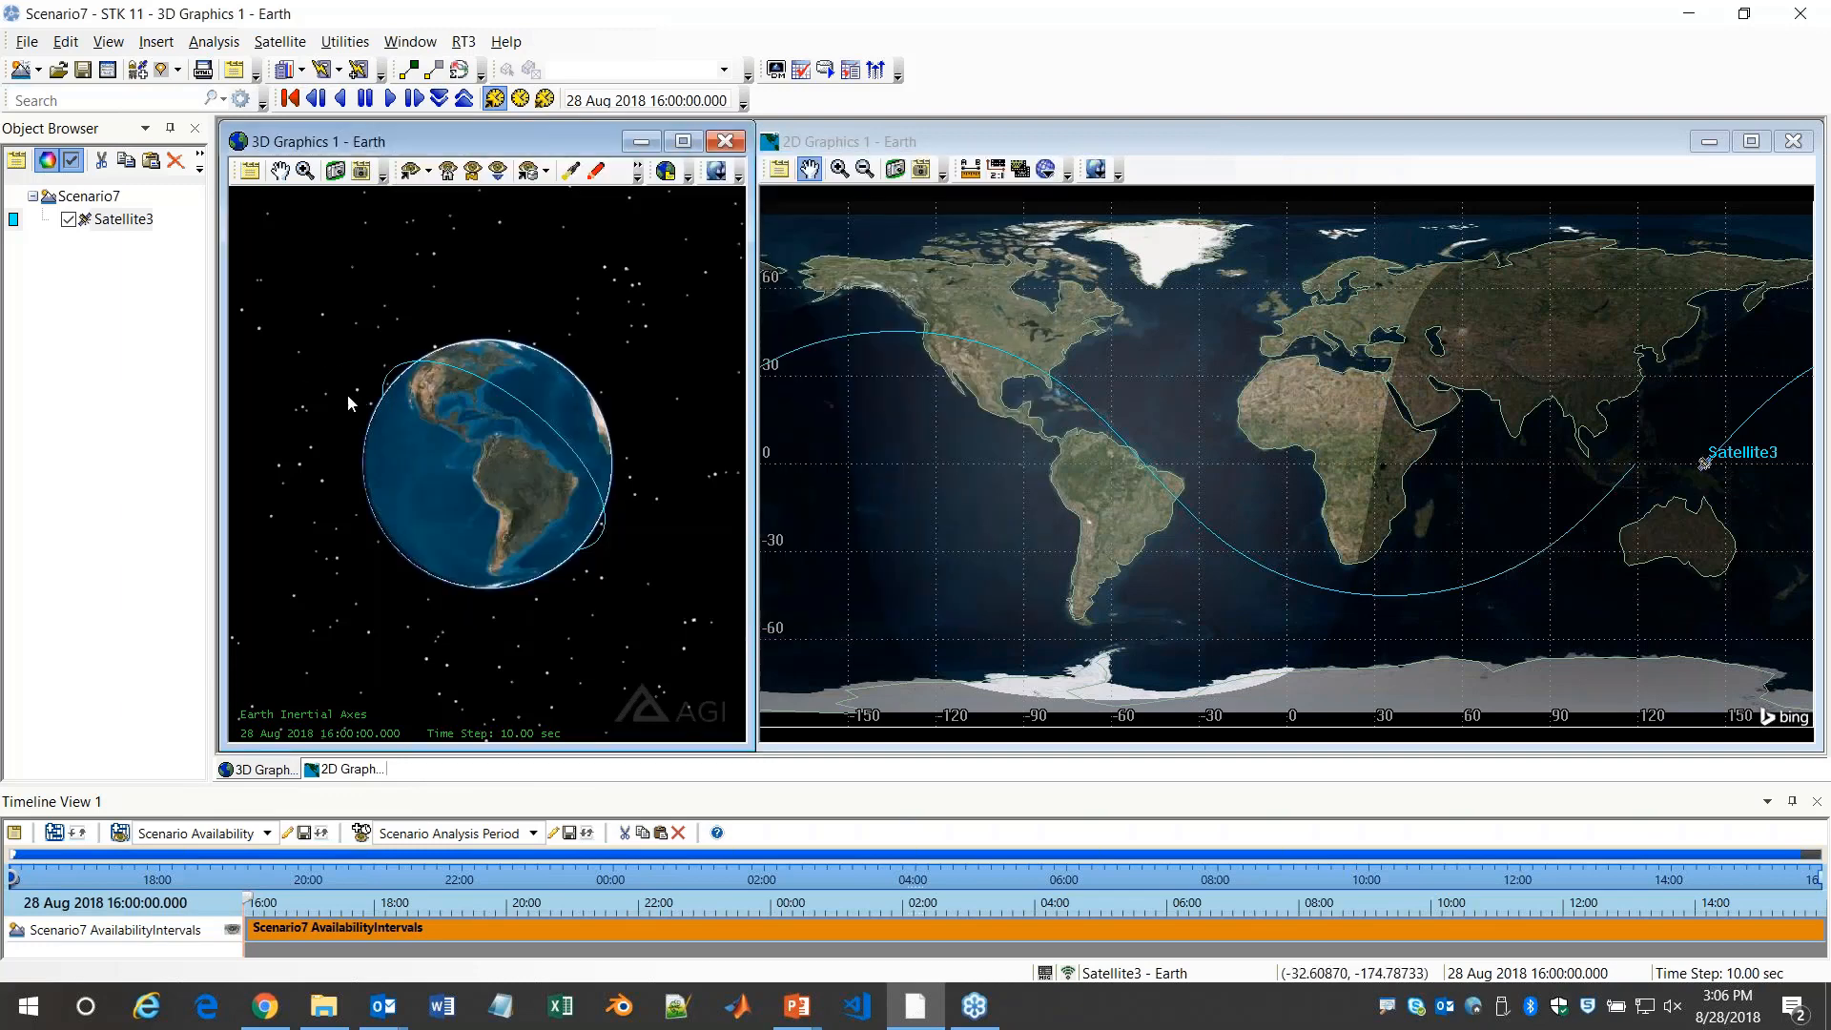
# Animate the scenario forward with the time step raised to 30 sec and zoom the 3D view to Satellite3
pyautogui.click(390, 98)
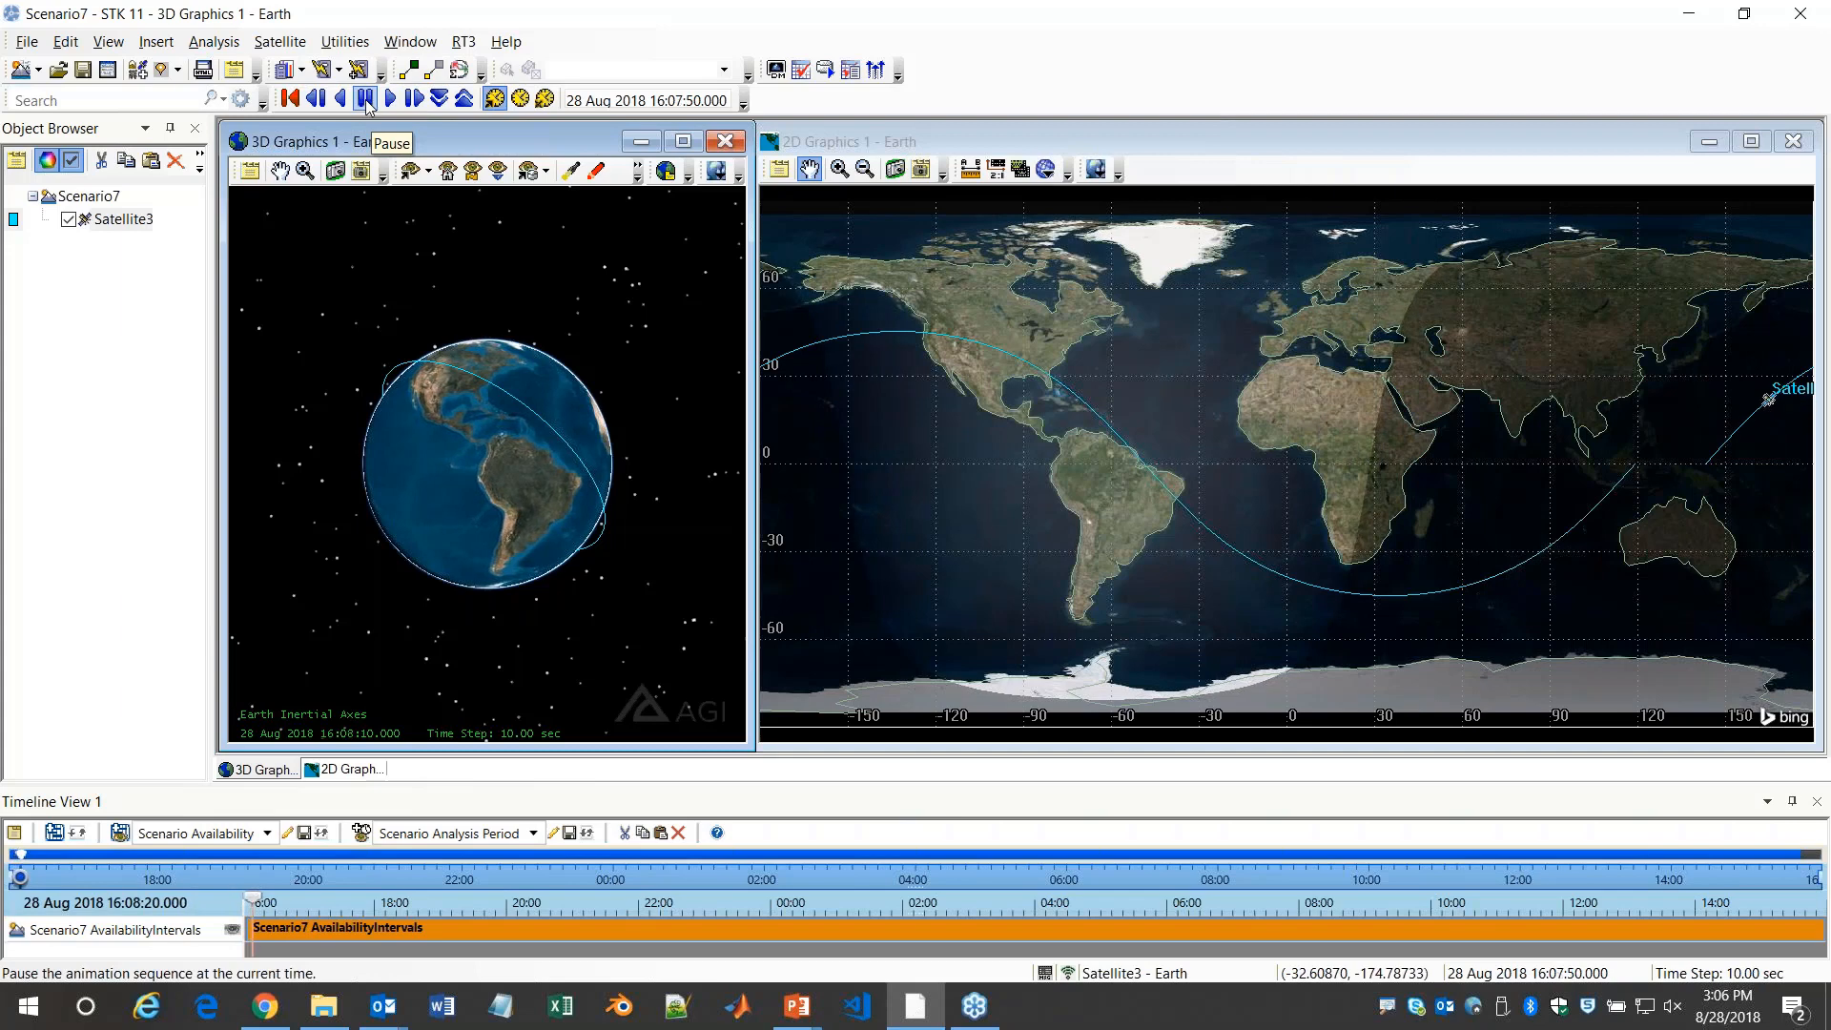
pyautogui.click(465, 99)
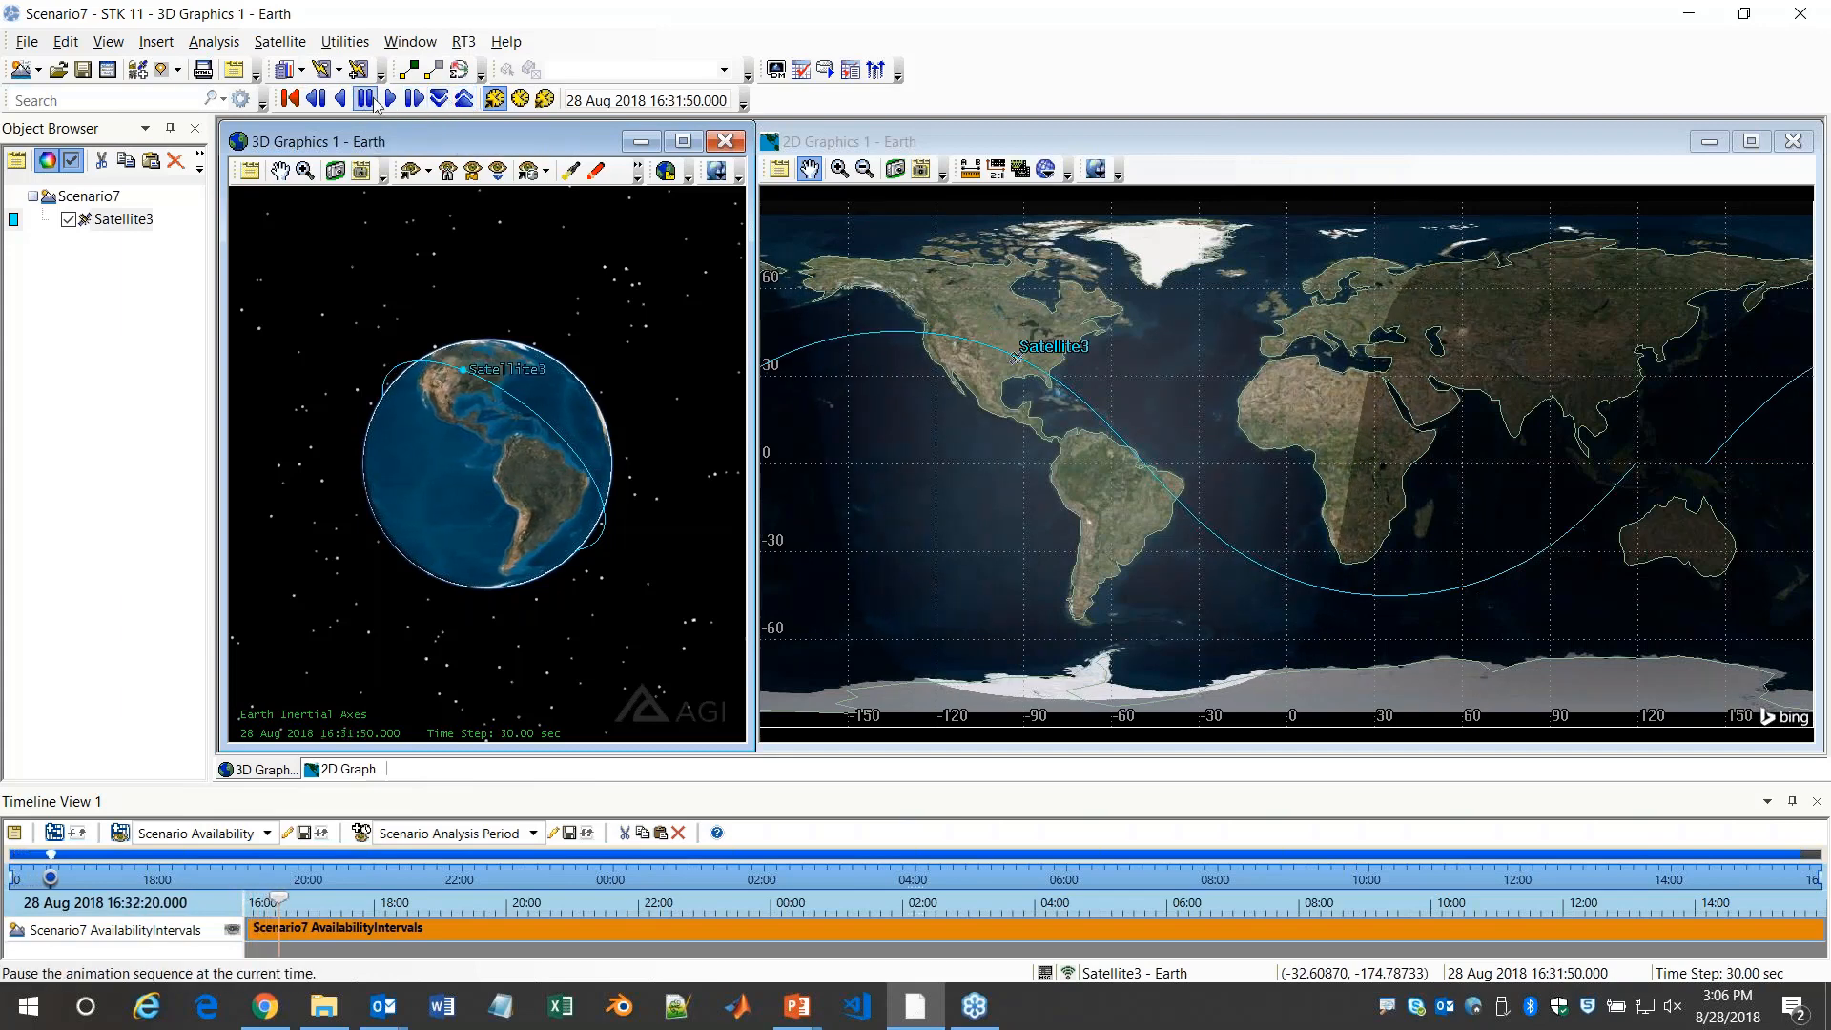
pyautogui.click(134, 228)
pyautogui.rightClick(135, 228)
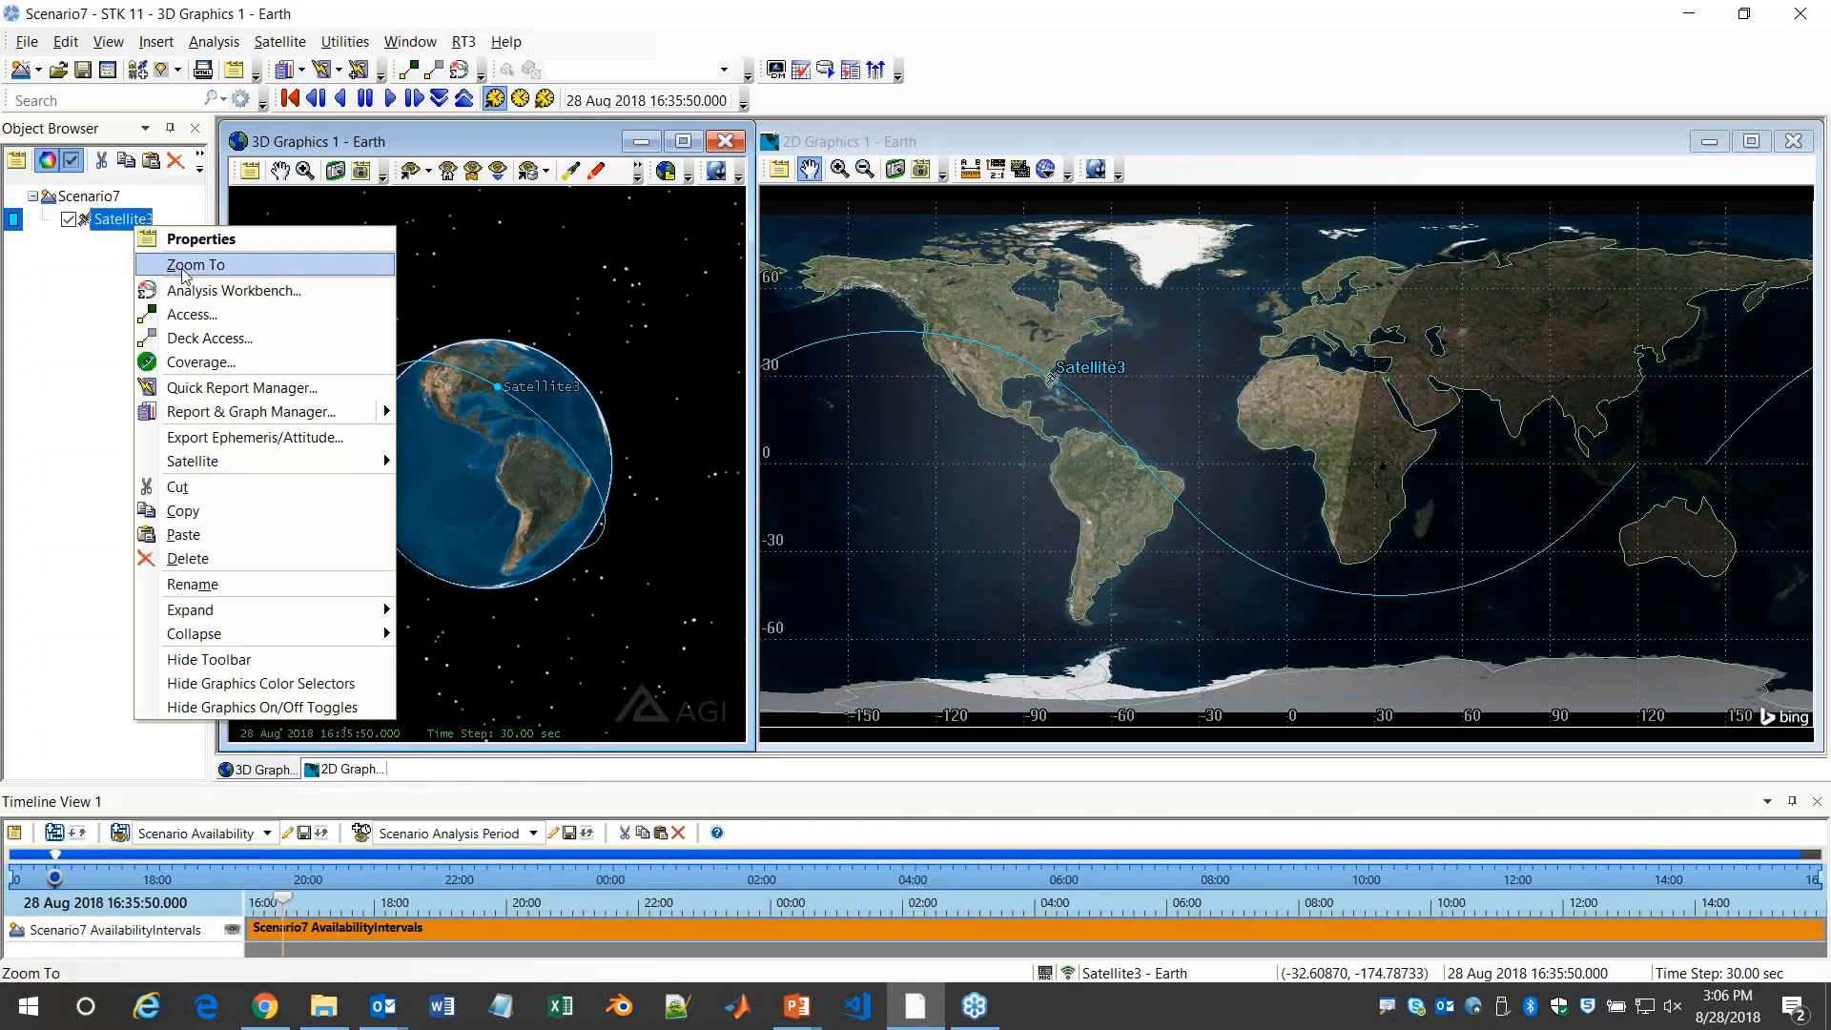
pyautogui.click(190, 265)
pyautogui.moveTo(440, 440); pyautogui.dragTo(551, 484)
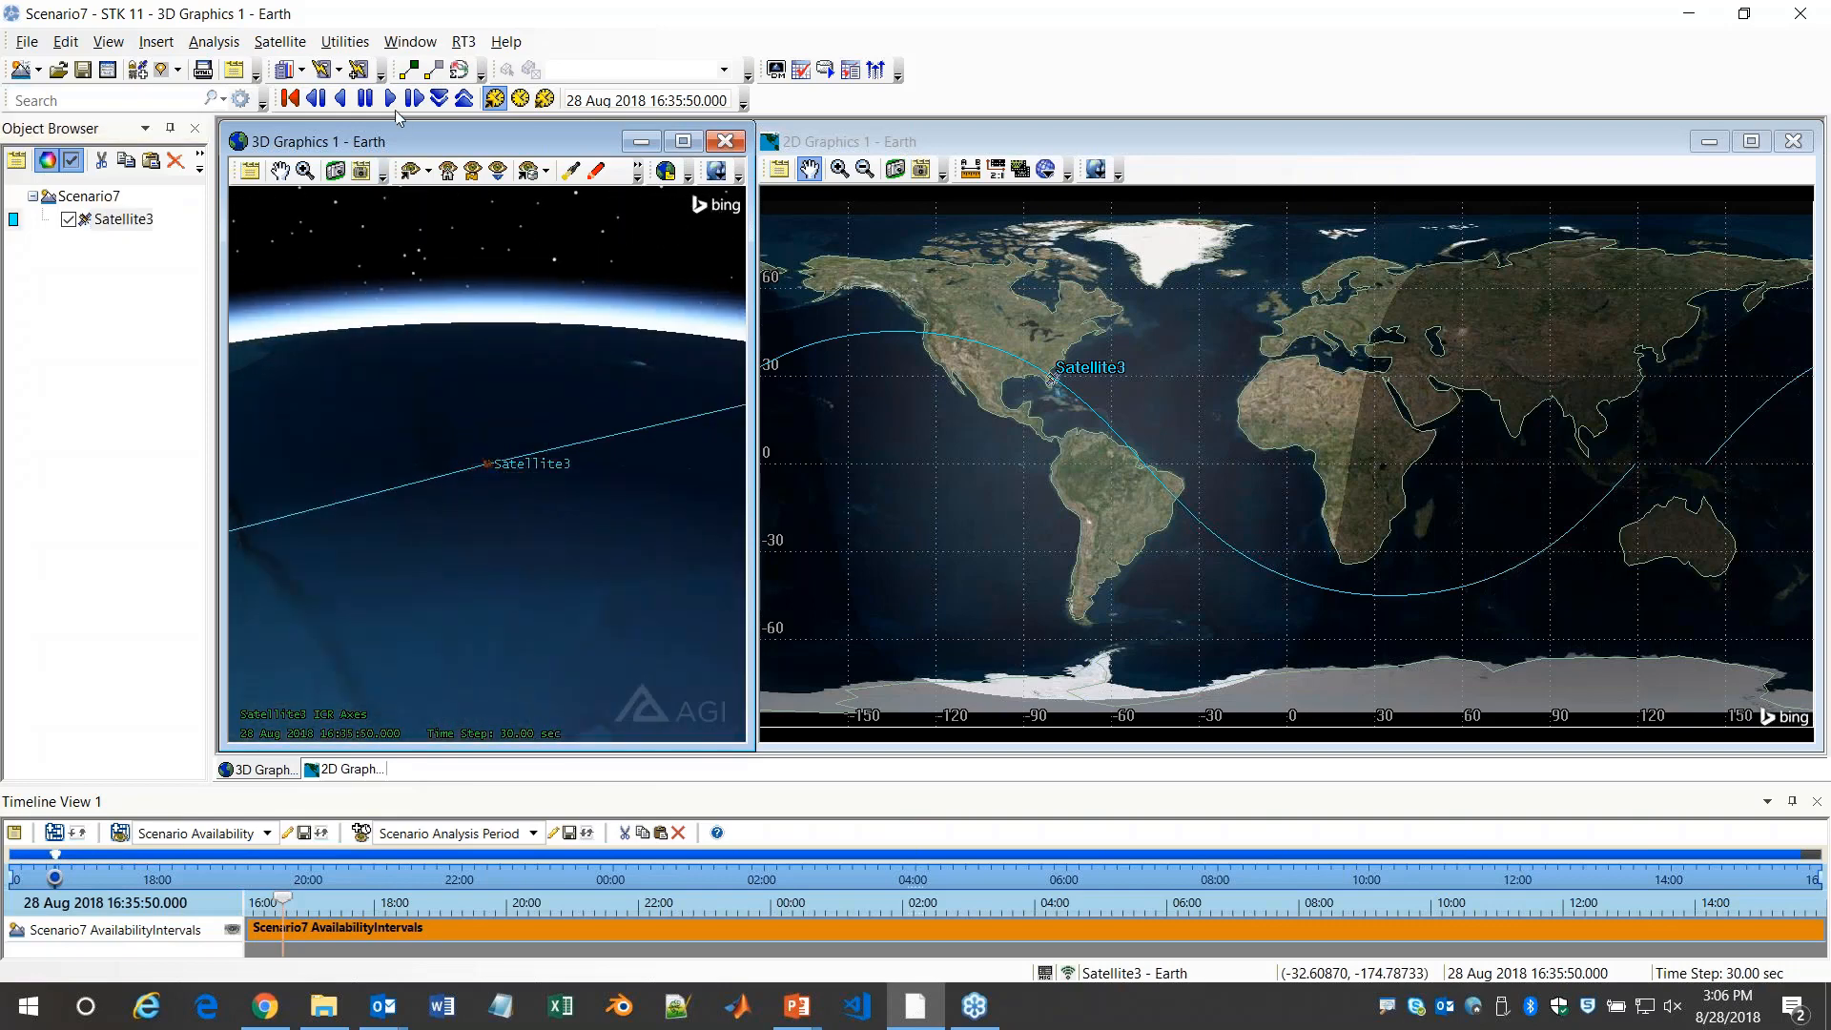
# Reduce the animation time step to 1 sec and examine the satellite's motion in the 3D view
pyautogui.click(439, 98)
pyautogui.click(438, 98)
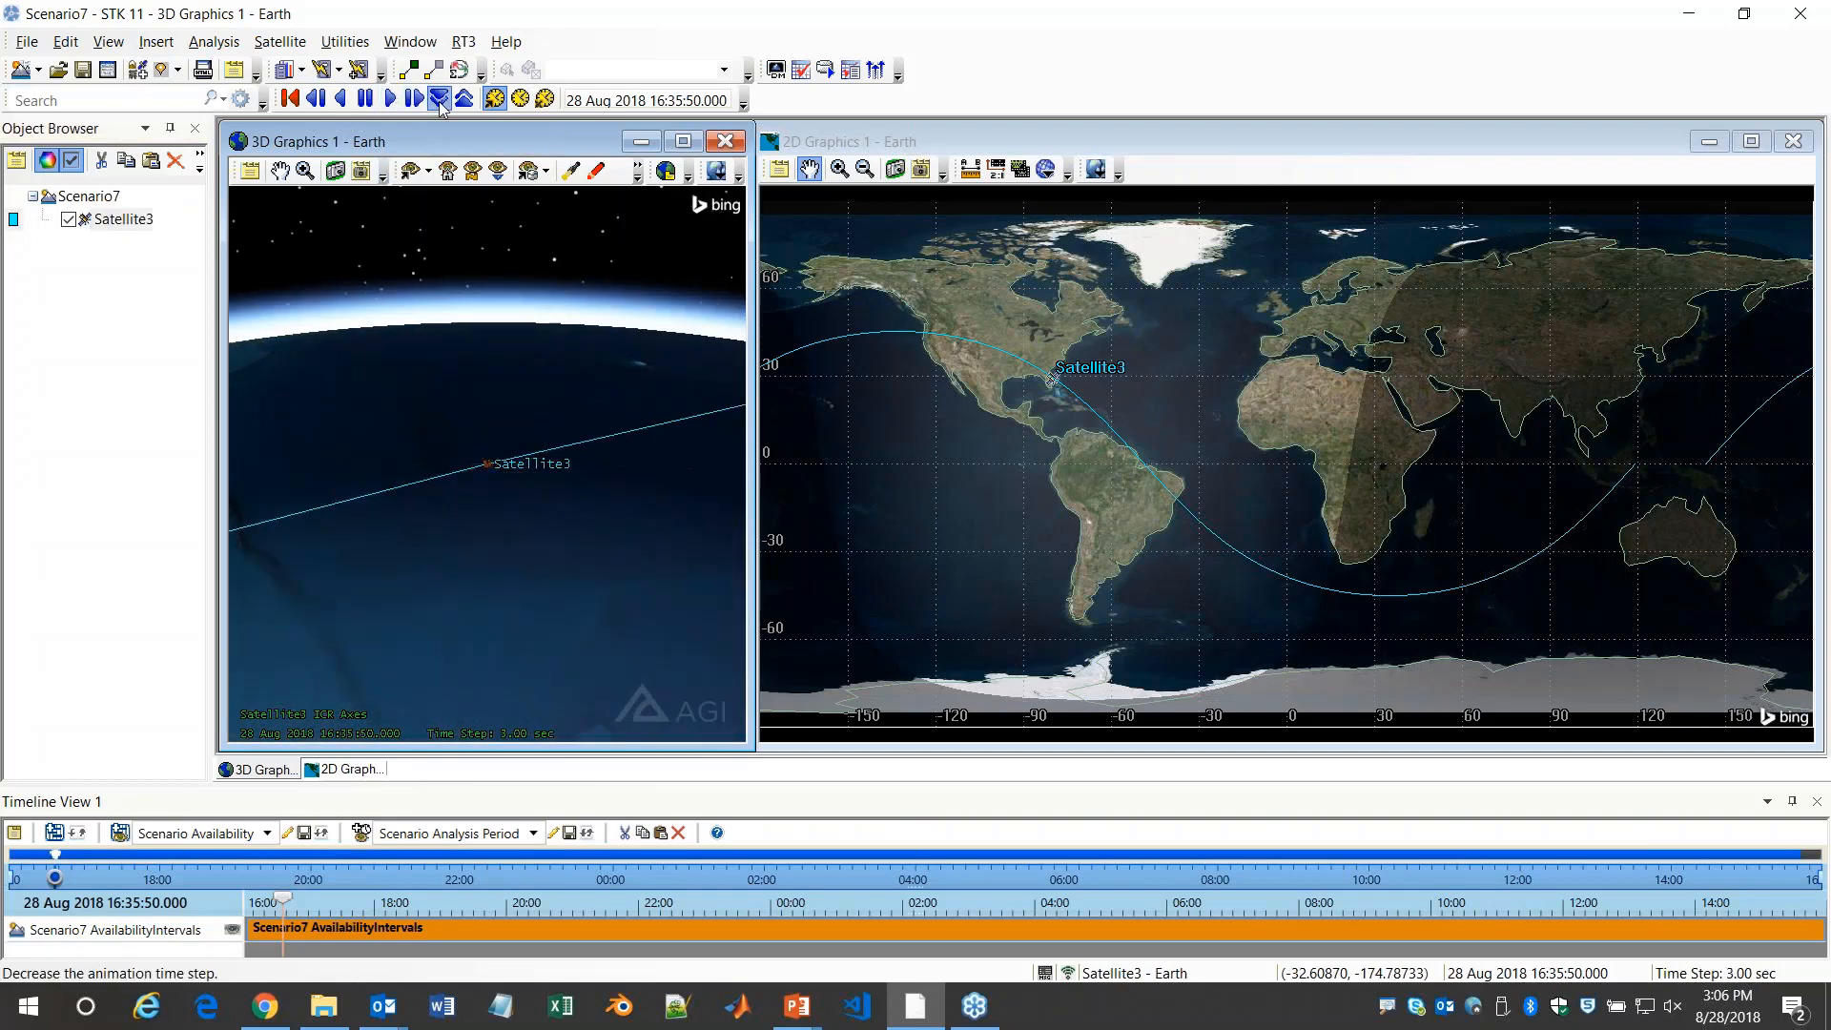
pyautogui.moveTo(501, 335); pyautogui.dragTo(559, 396)
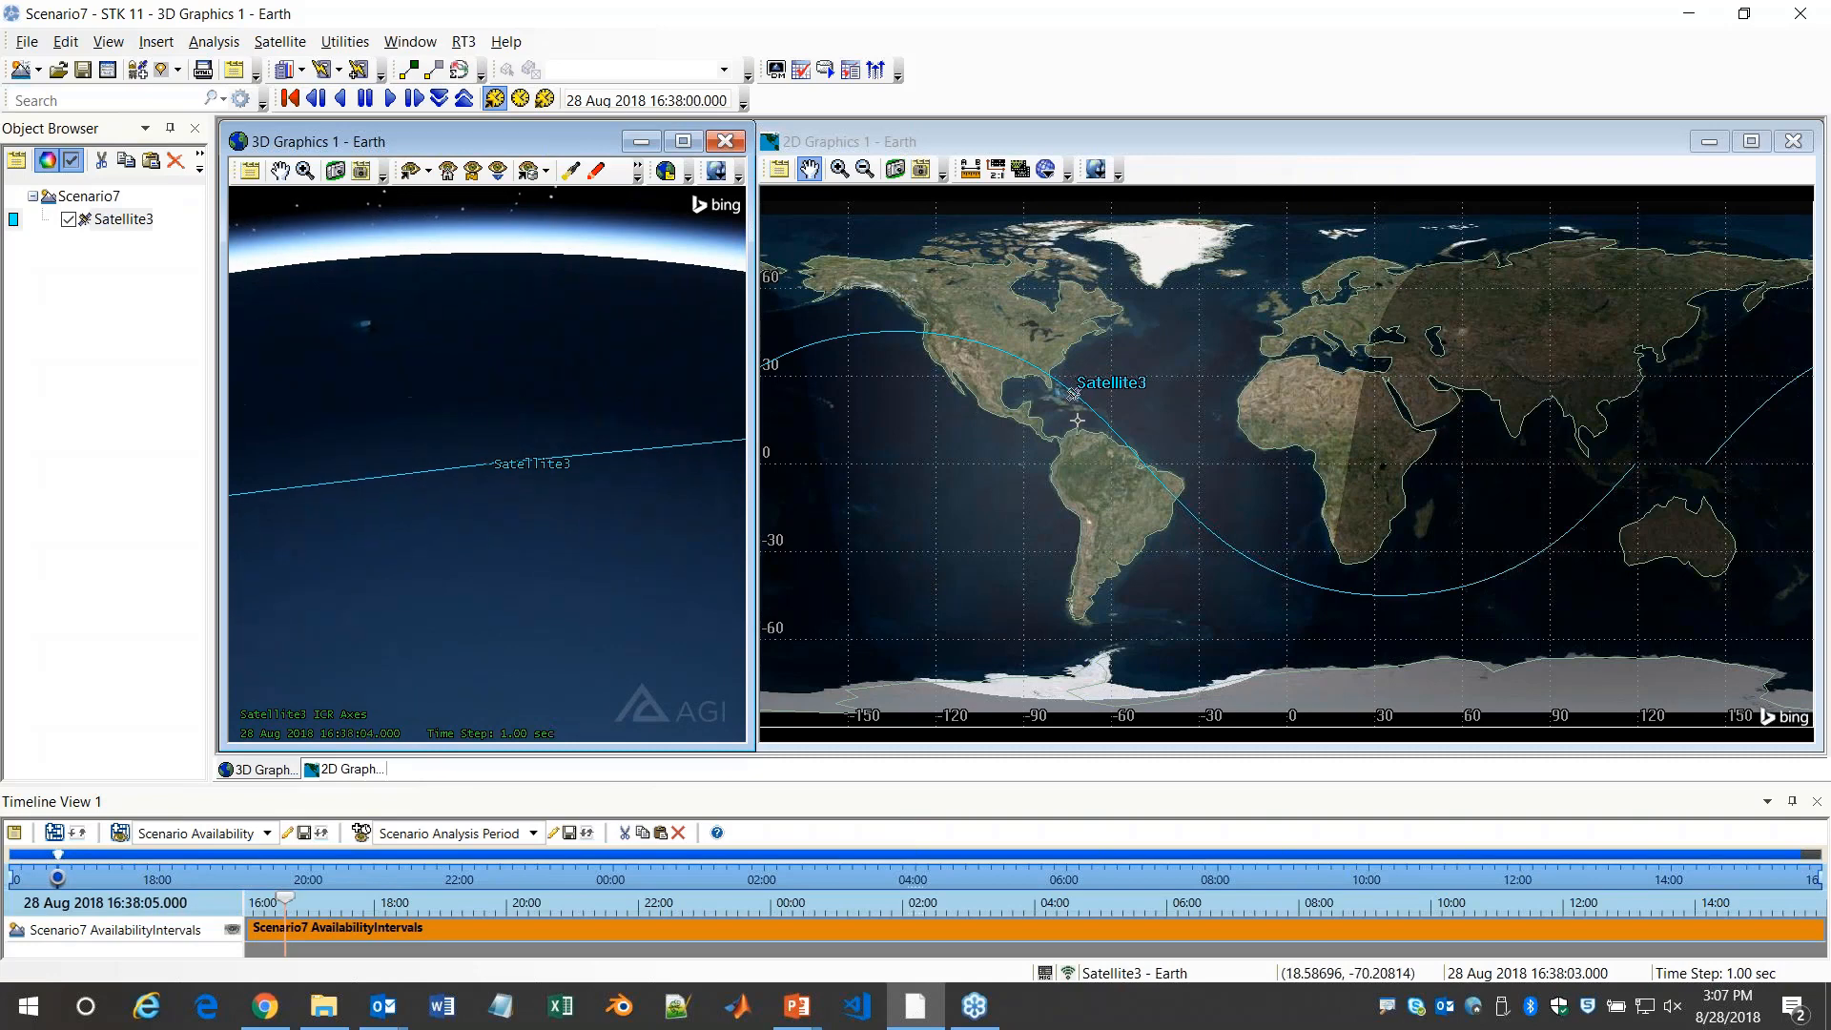
pyautogui.moveTo(683, 527); pyautogui.dragTo(748, 503)
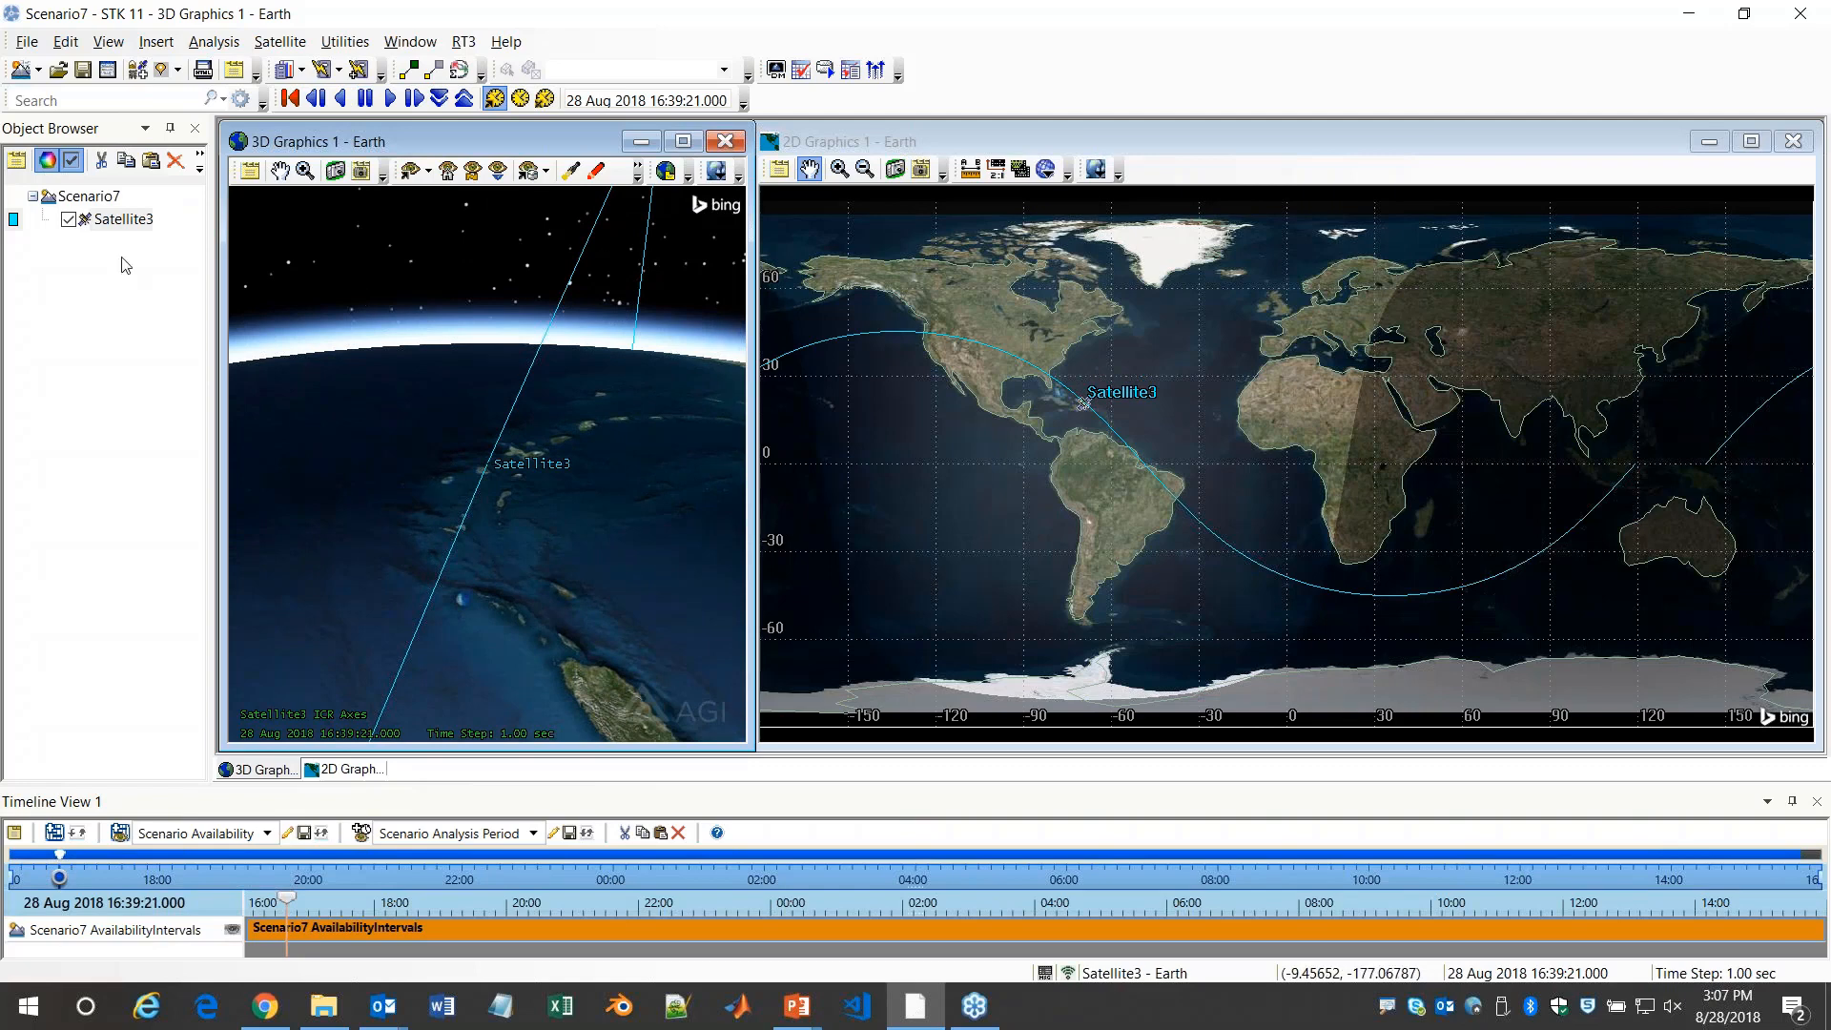
# Duplicate Satellite3 within the scenario and rename the original as Satellite2
pyautogui.click(138, 219)
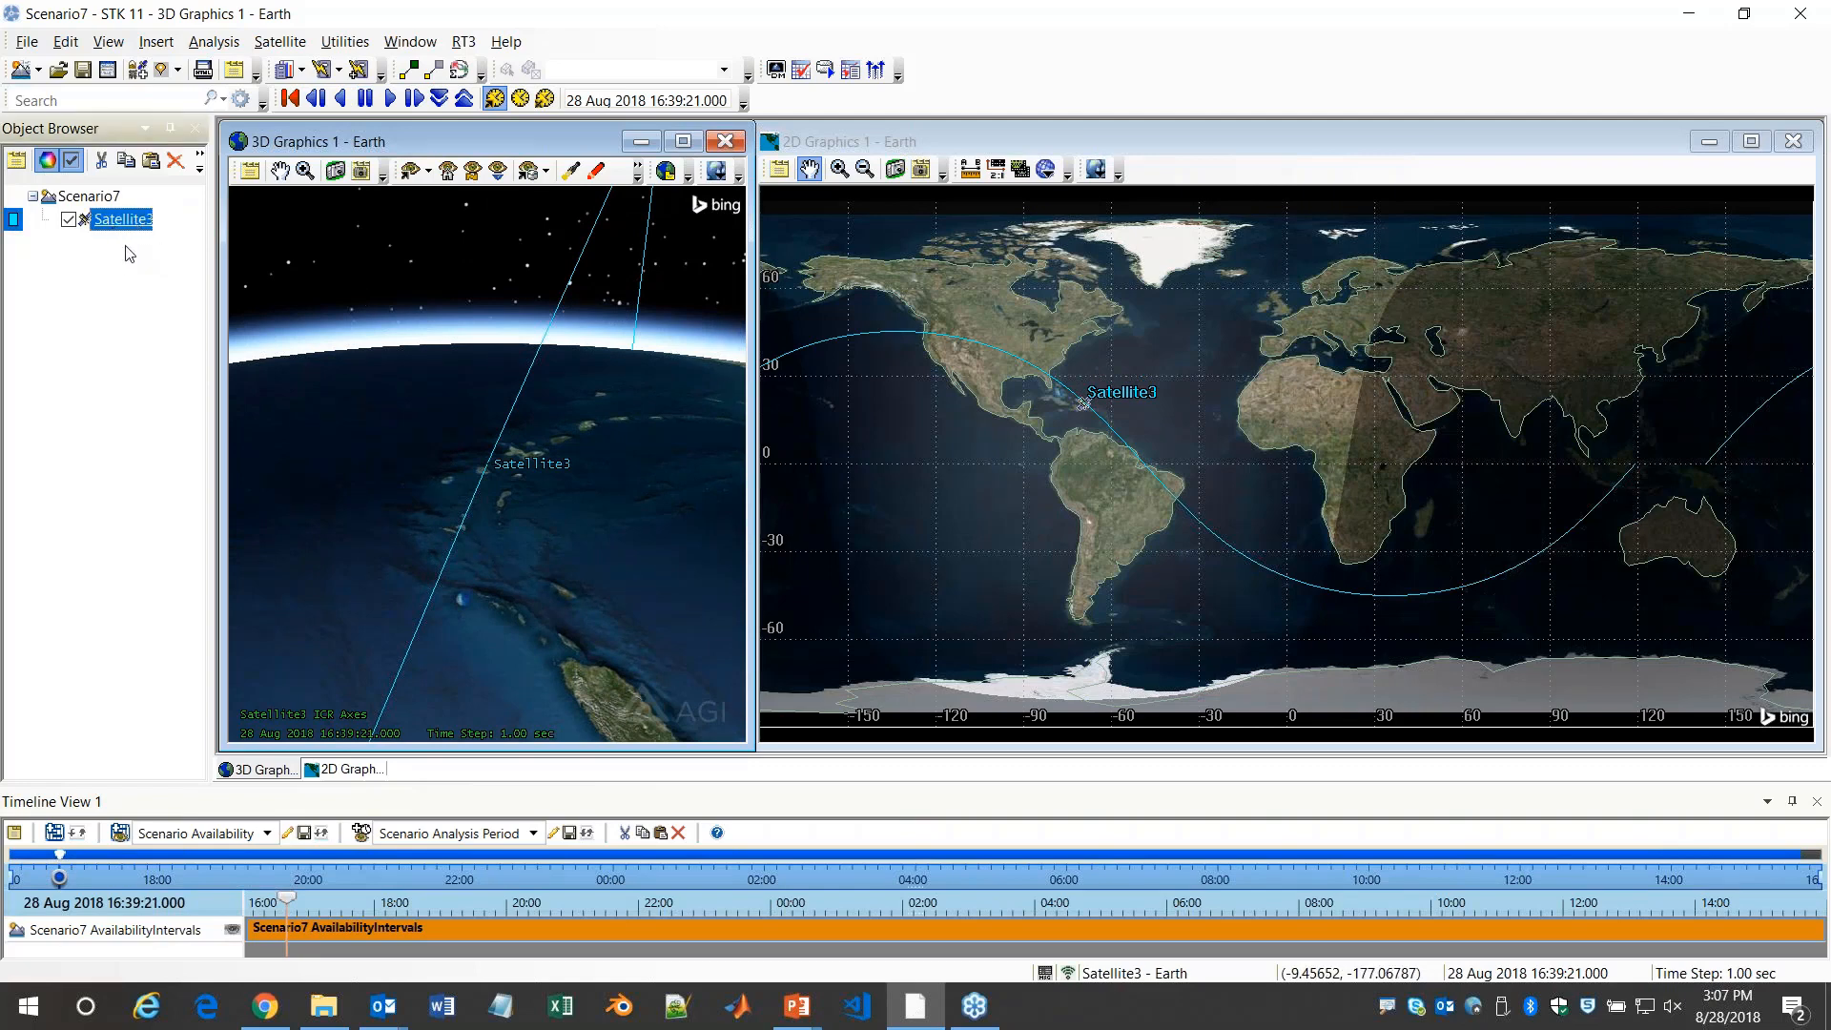
pyautogui.hotkey('ctrl', 'v')
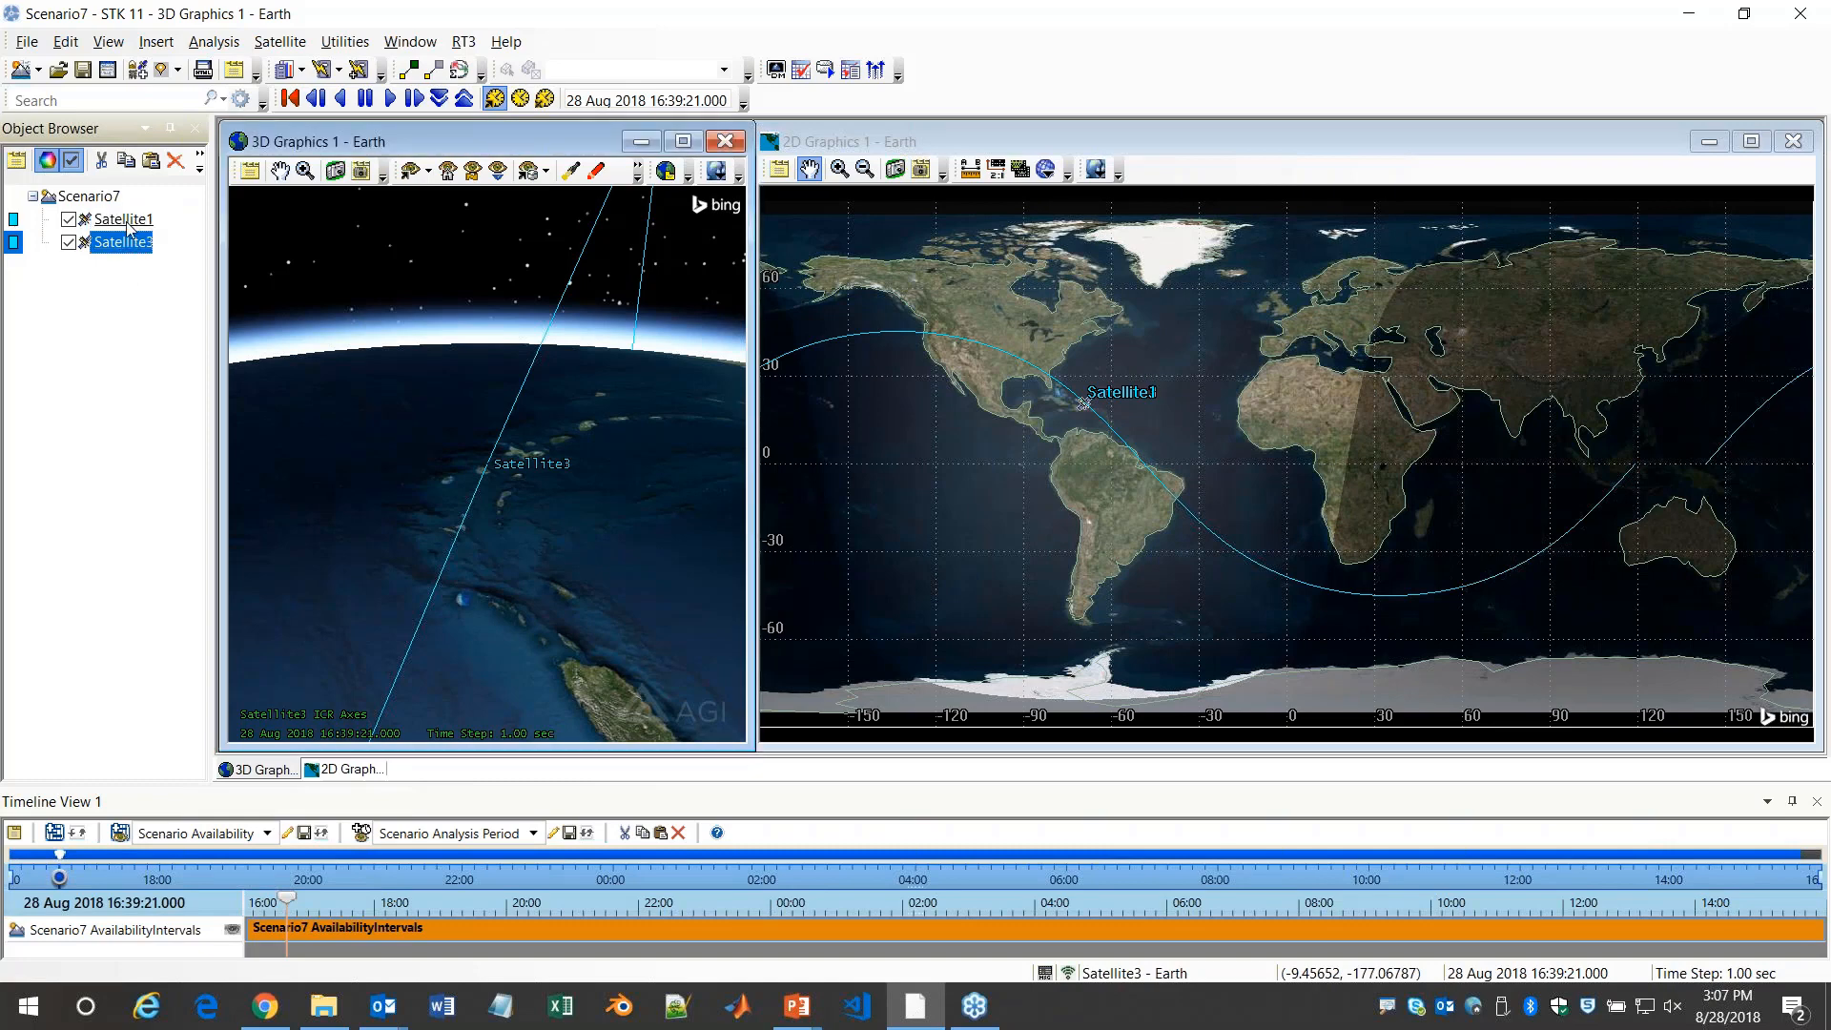
pyautogui.click(131, 221)
pyautogui.click(138, 244)
pyautogui.write('Satellite2')
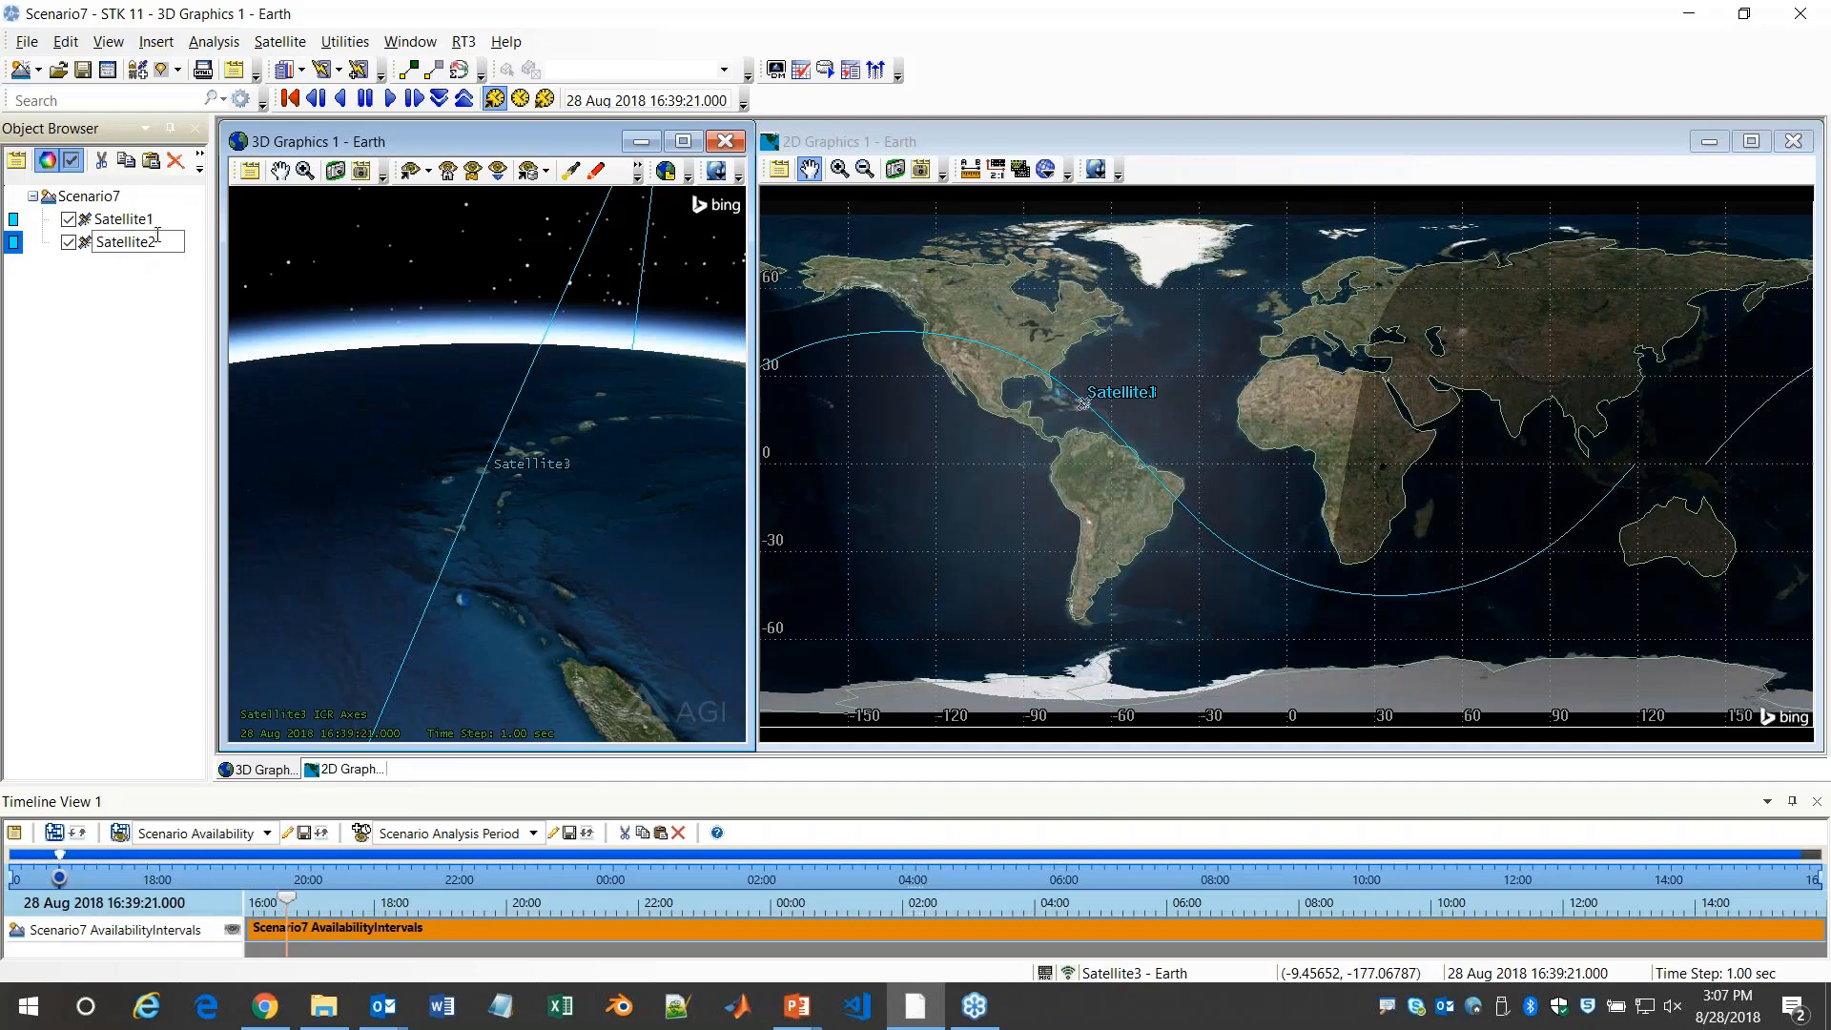
pyautogui.press('Return')
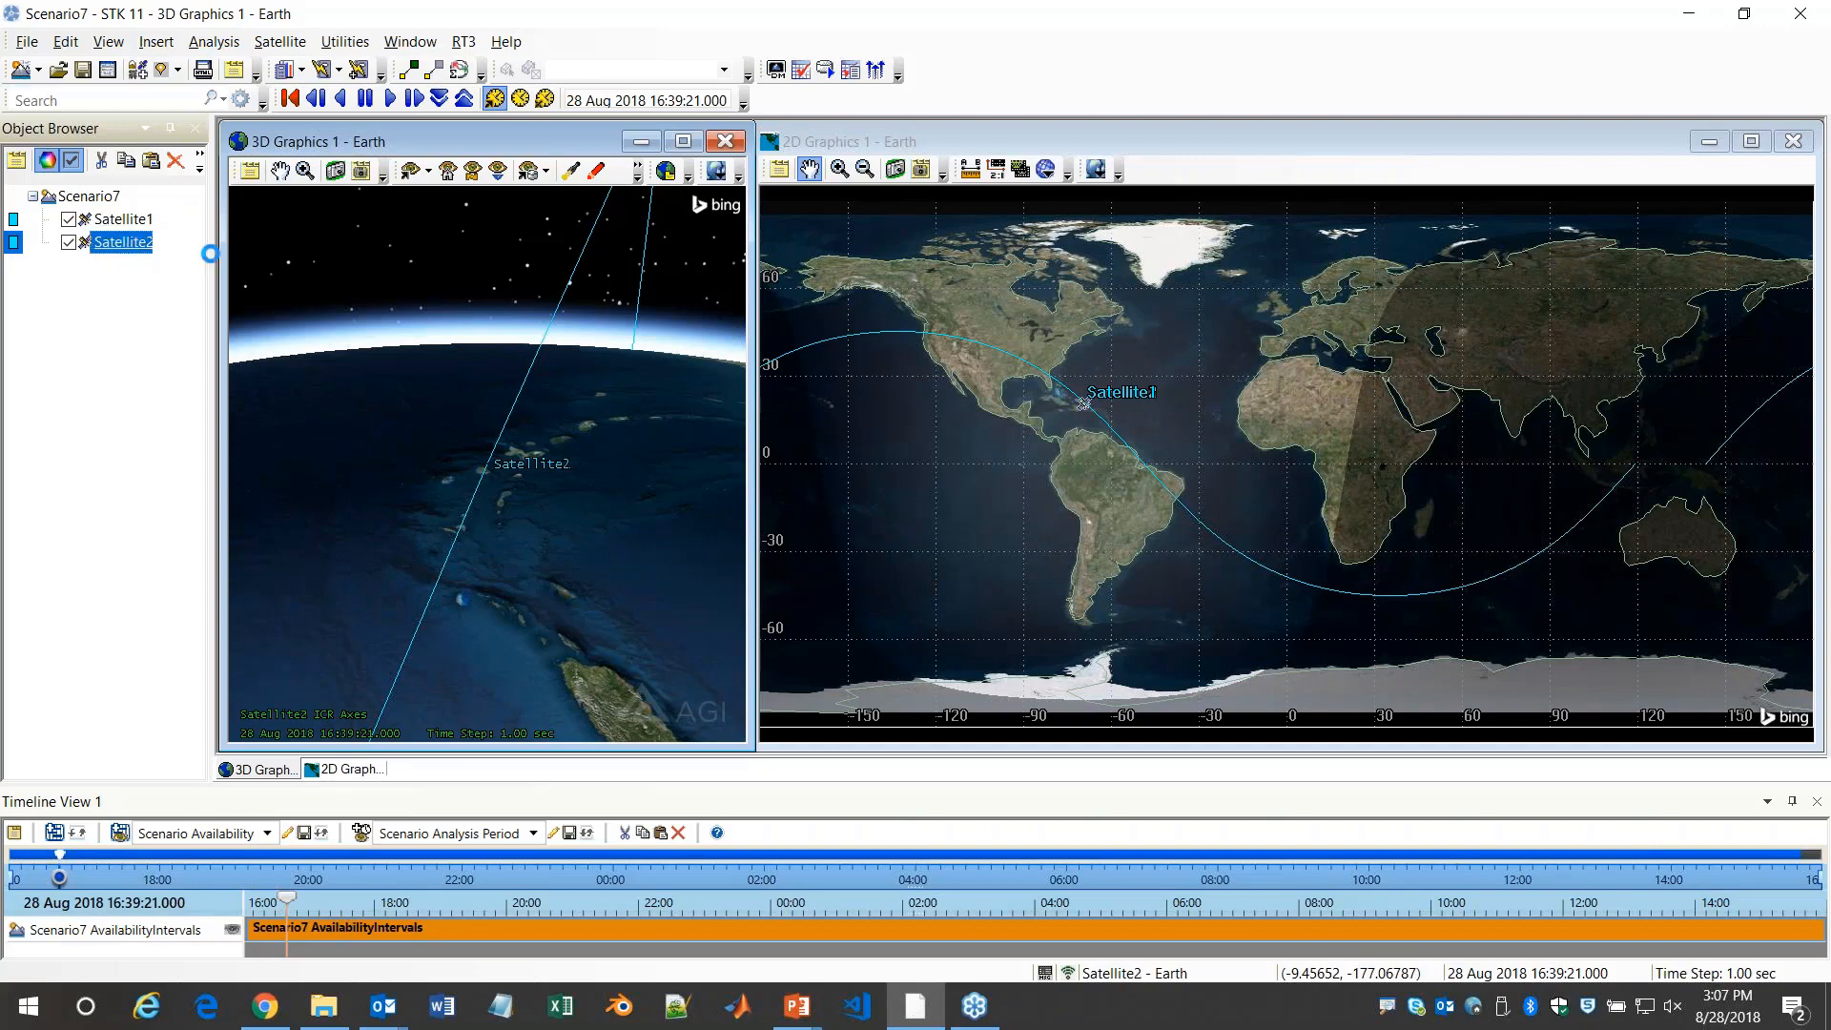
# Set Satellite2's true anomaly to 1 deg in its orbit properties
pyautogui.doubleClick(124, 243)
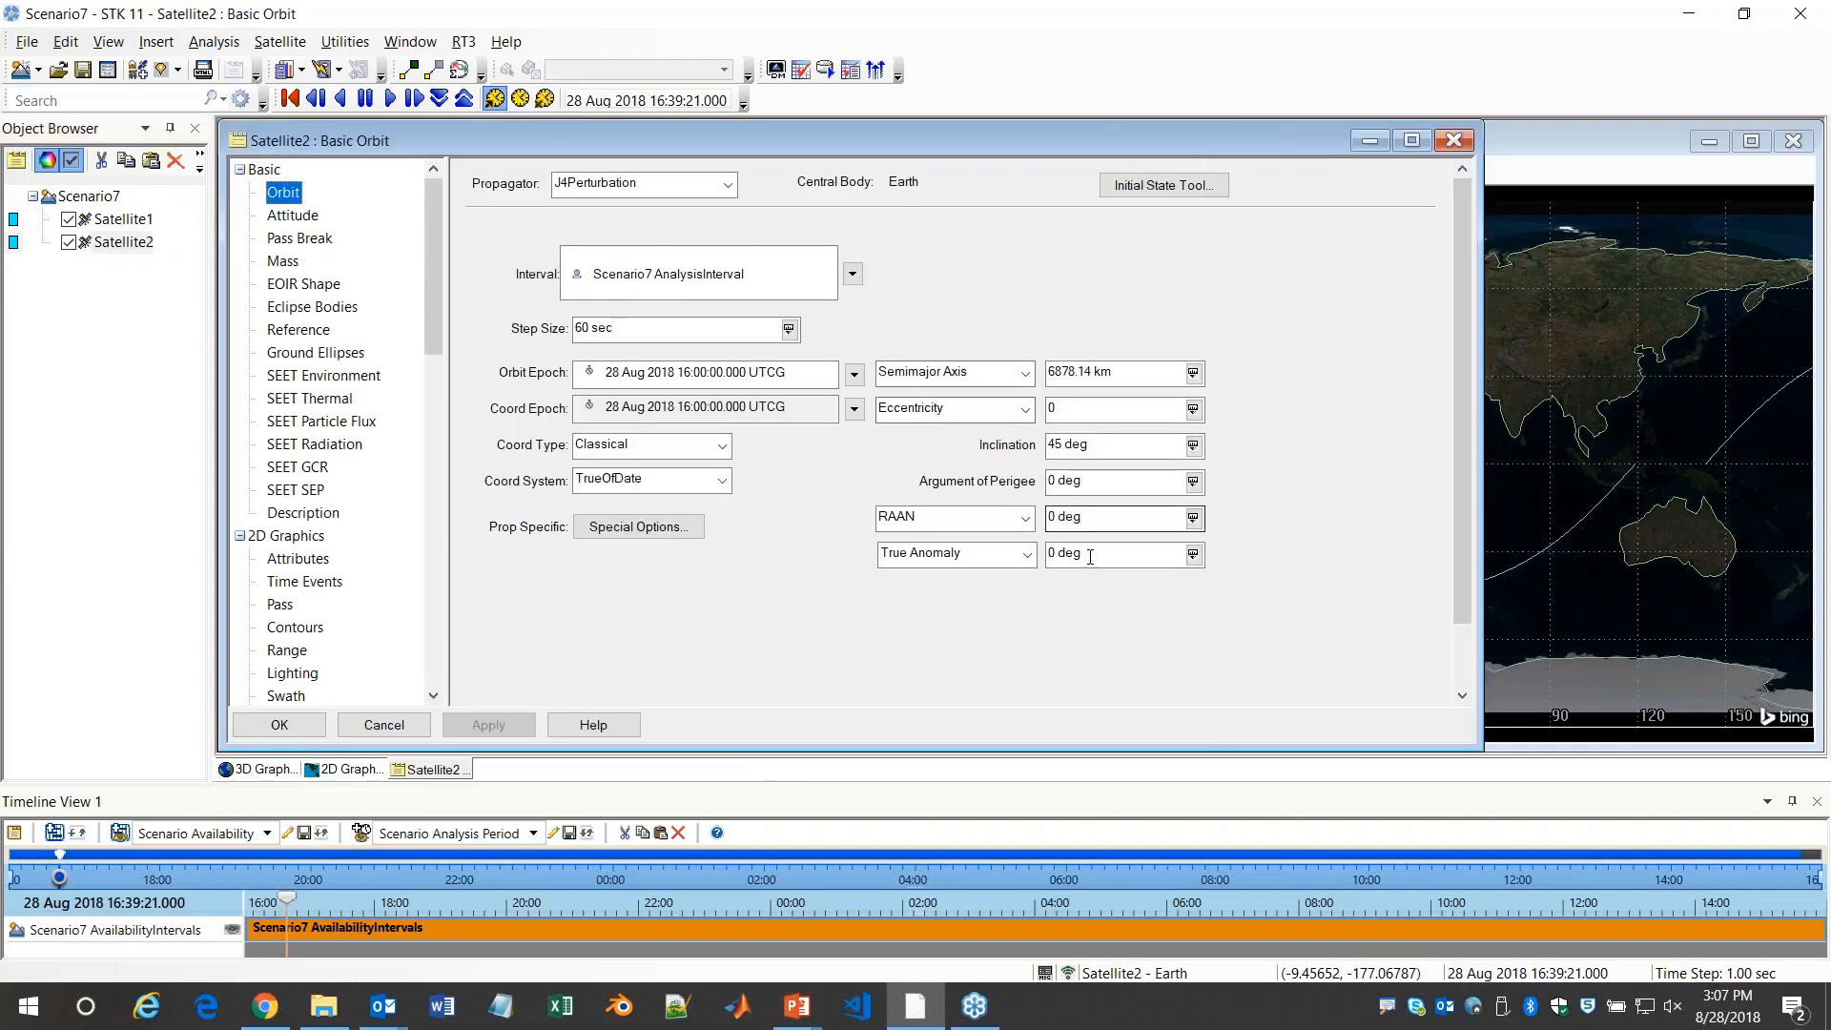
pyautogui.click(1056, 555)
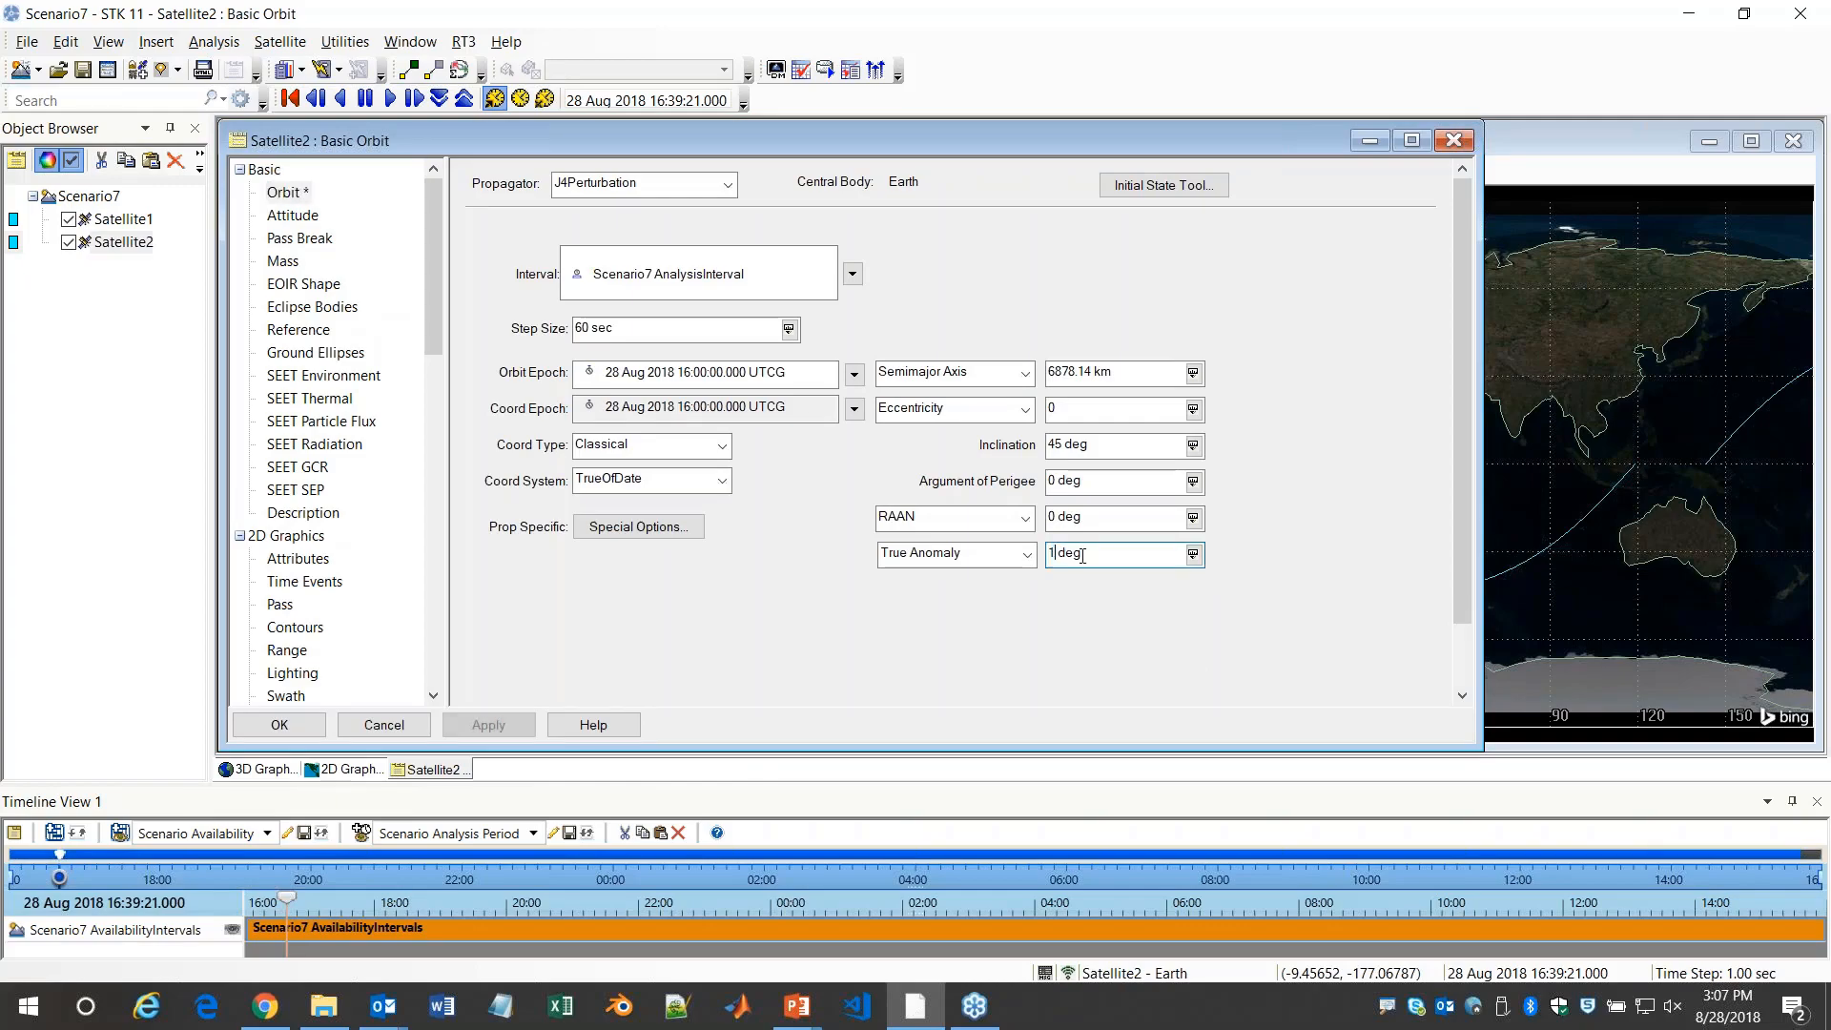
pyautogui.press('BackSpace')
pyautogui.write('1')
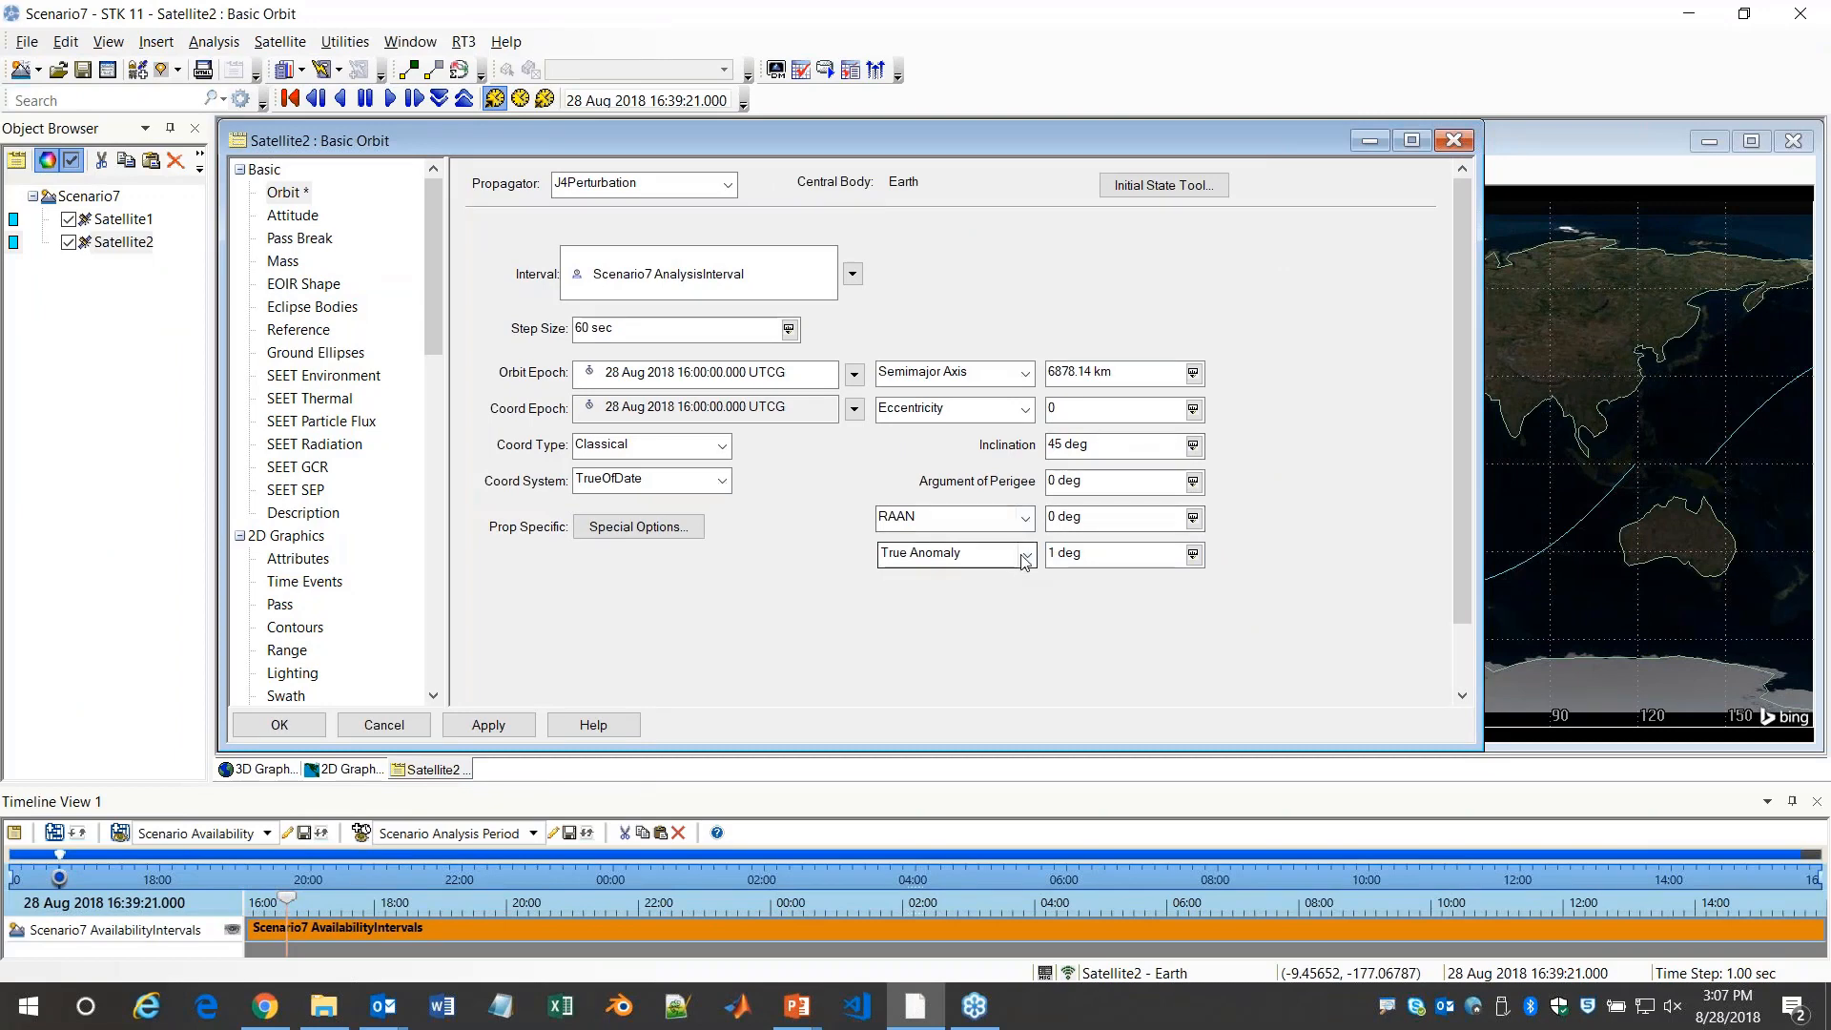
pyautogui.click(280, 726)
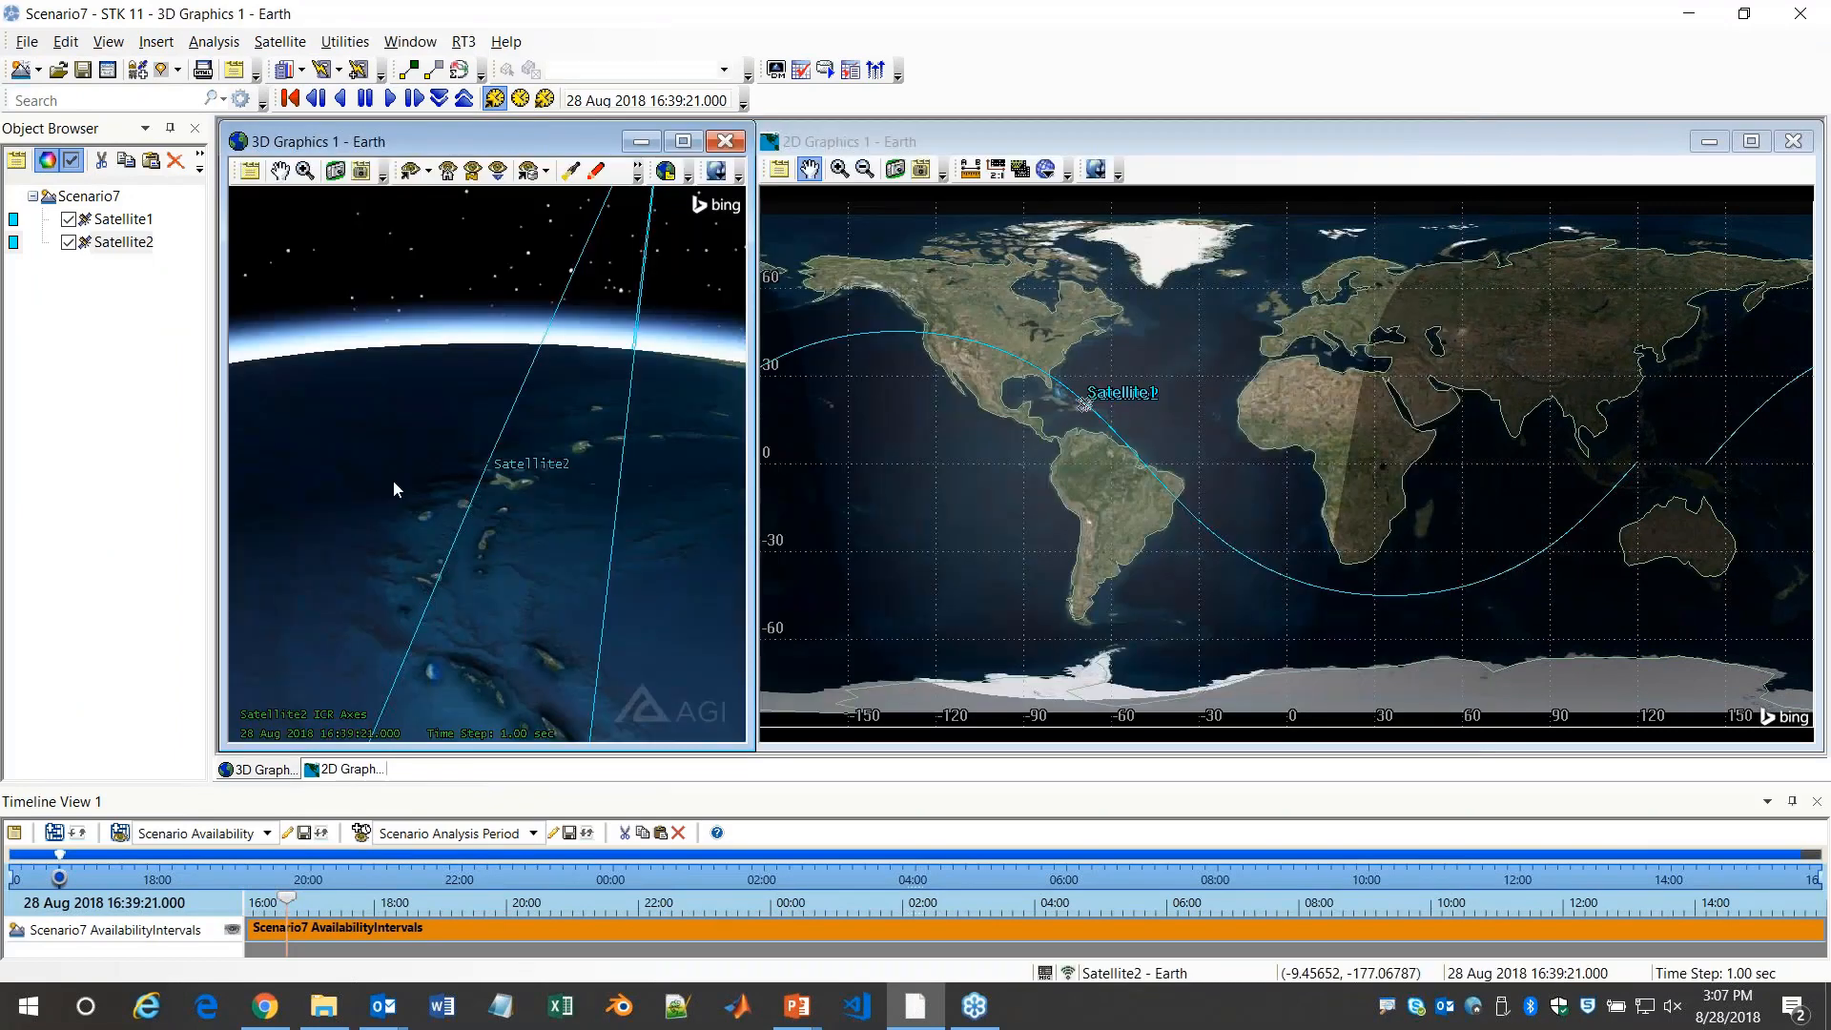
# Change Satellite2's color to red to distinguish it from Satellite1 in the 3D view
pyautogui.click(13, 242)
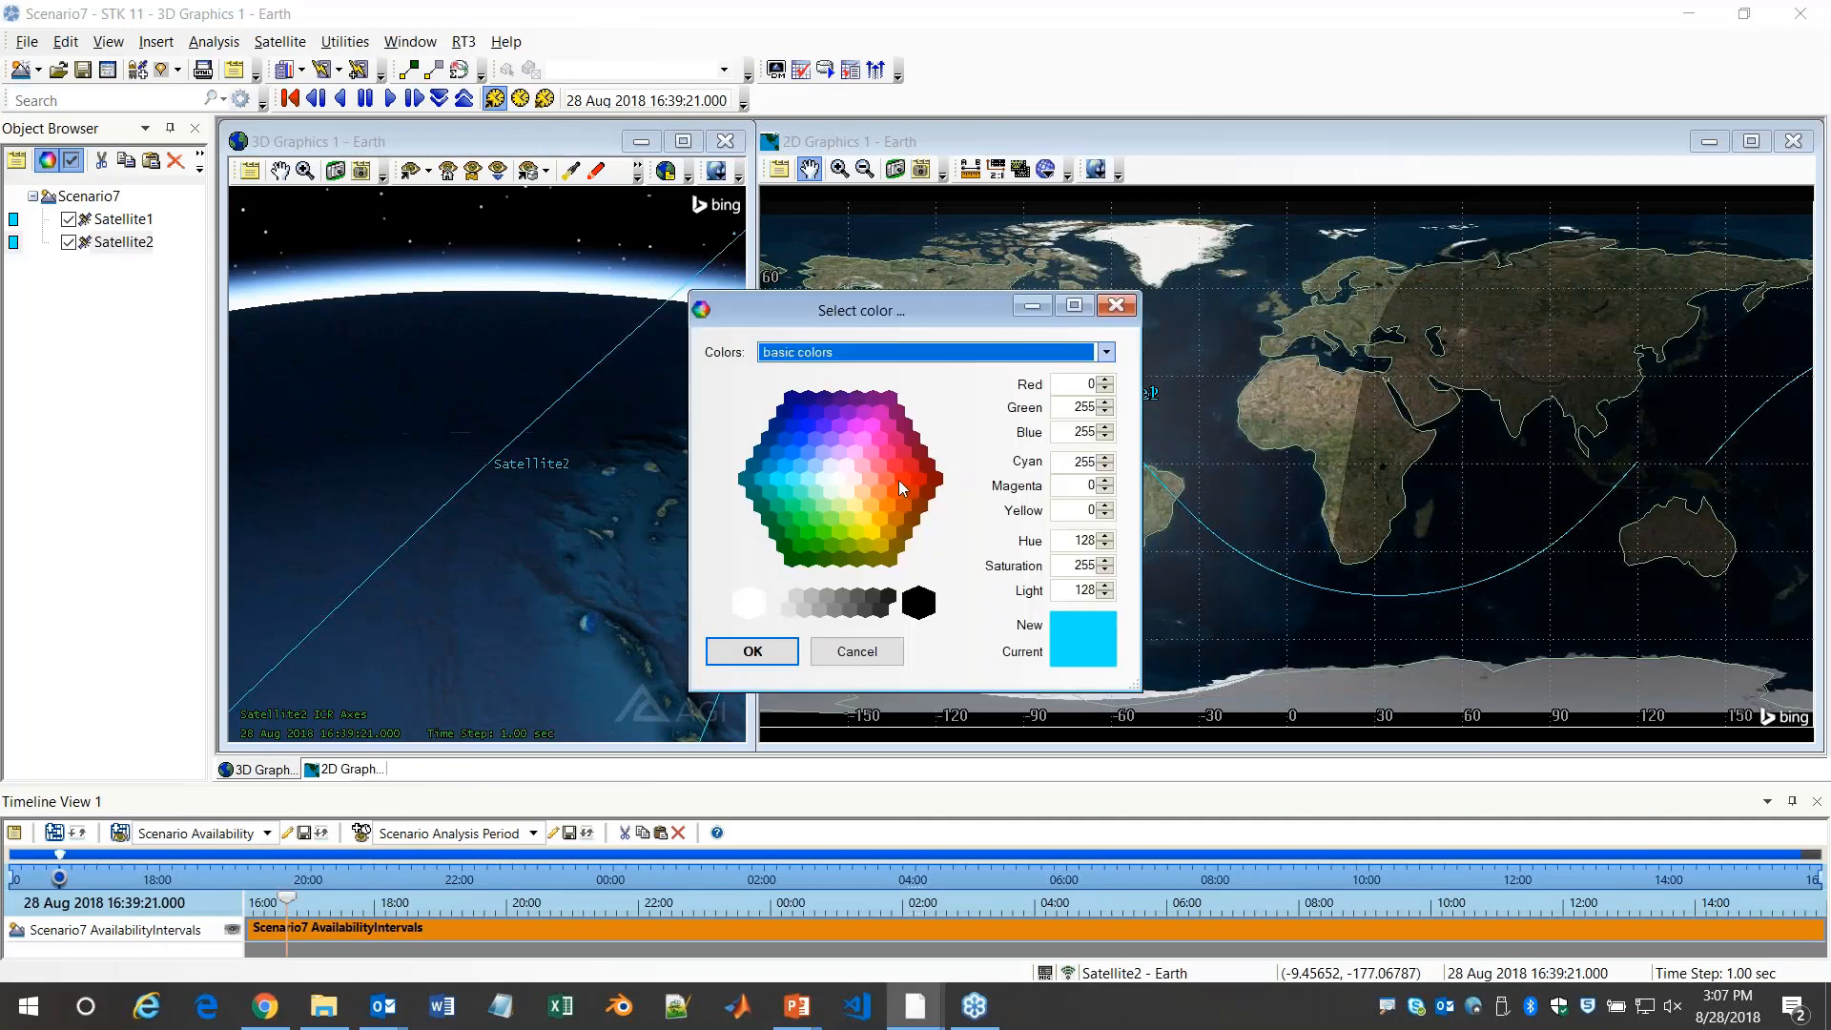
pyautogui.click(902, 480)
pyautogui.click(753, 652)
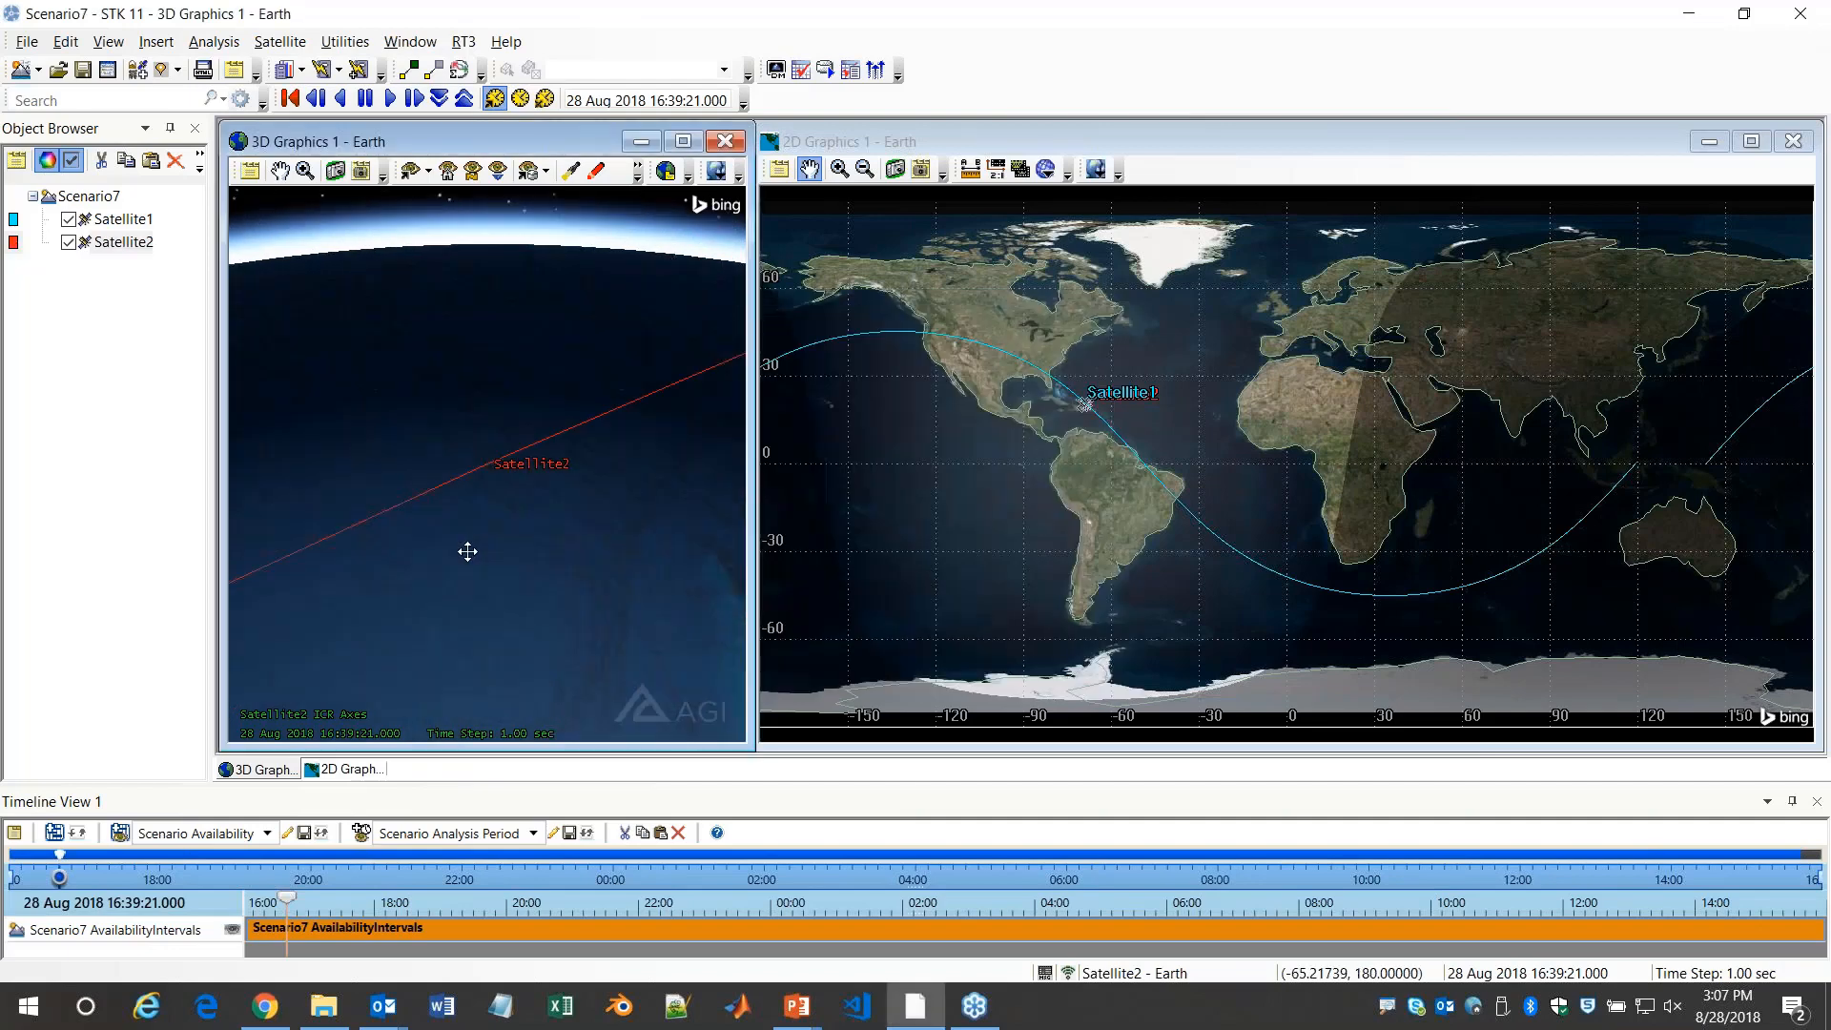
pyautogui.scroll(-8, 410, 498)
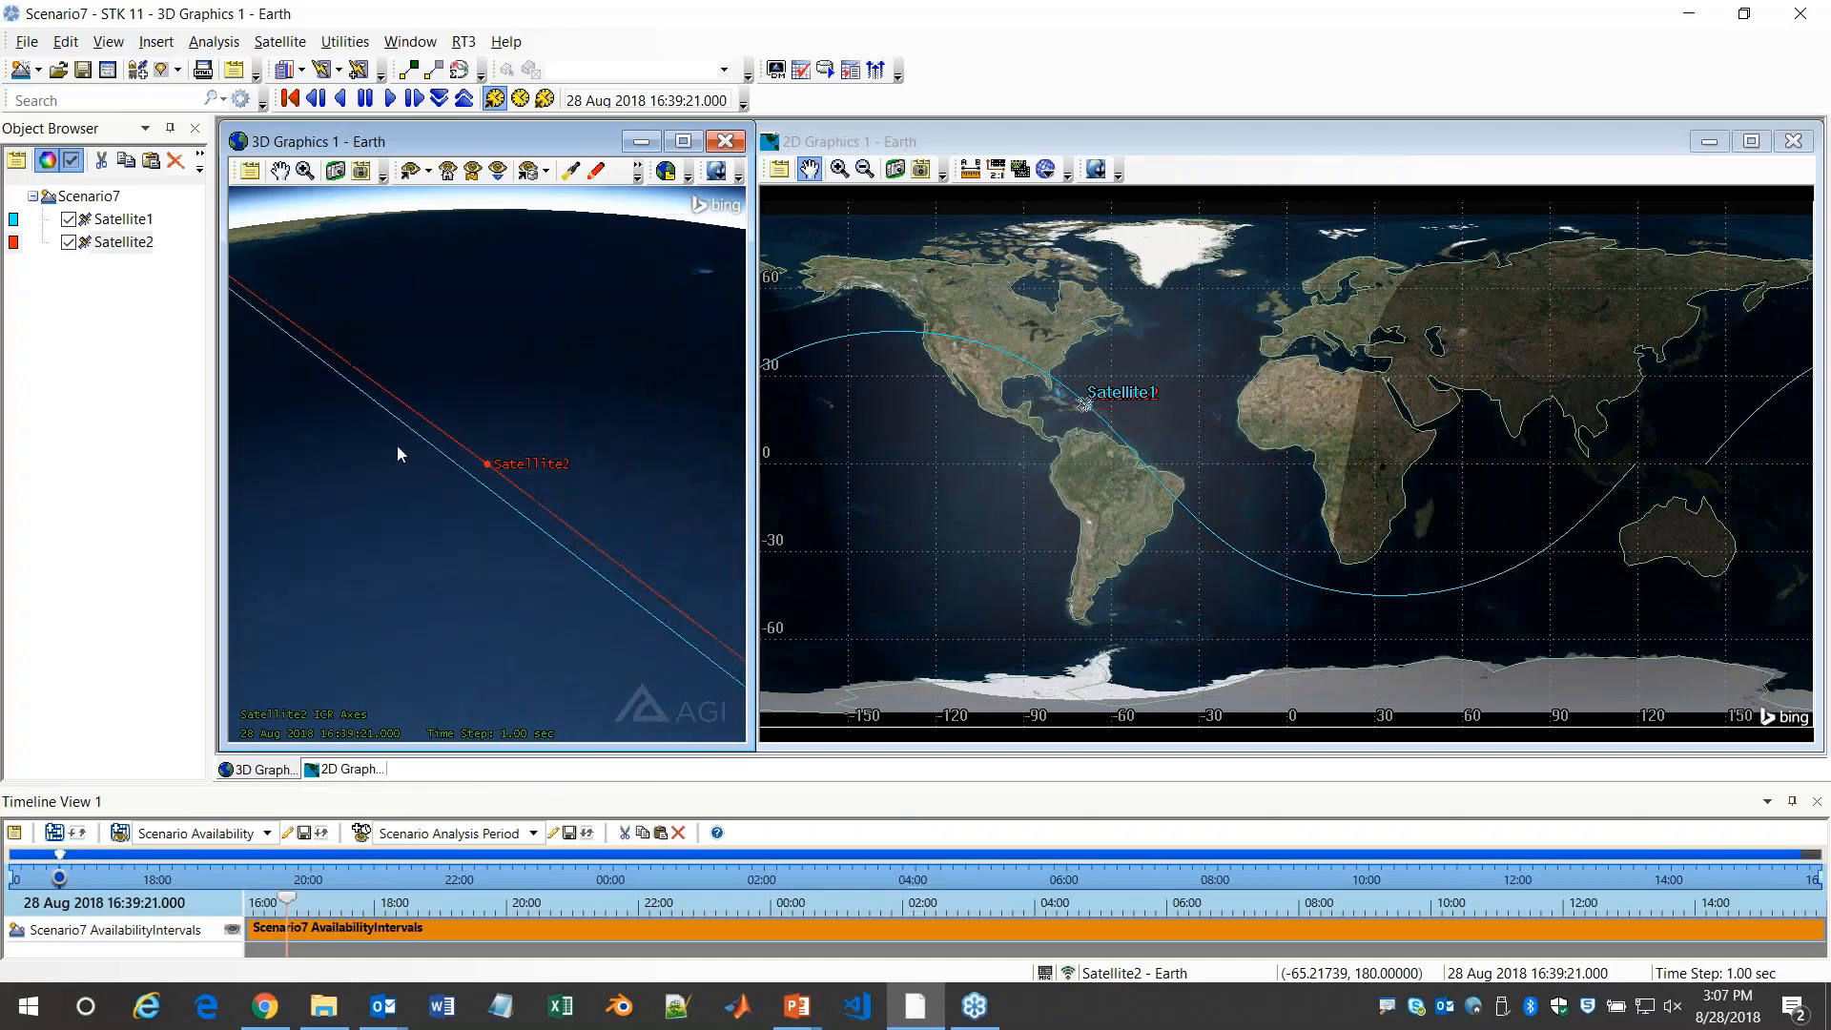
pyautogui.moveTo(396, 444); pyautogui.dragTo(426, 450)
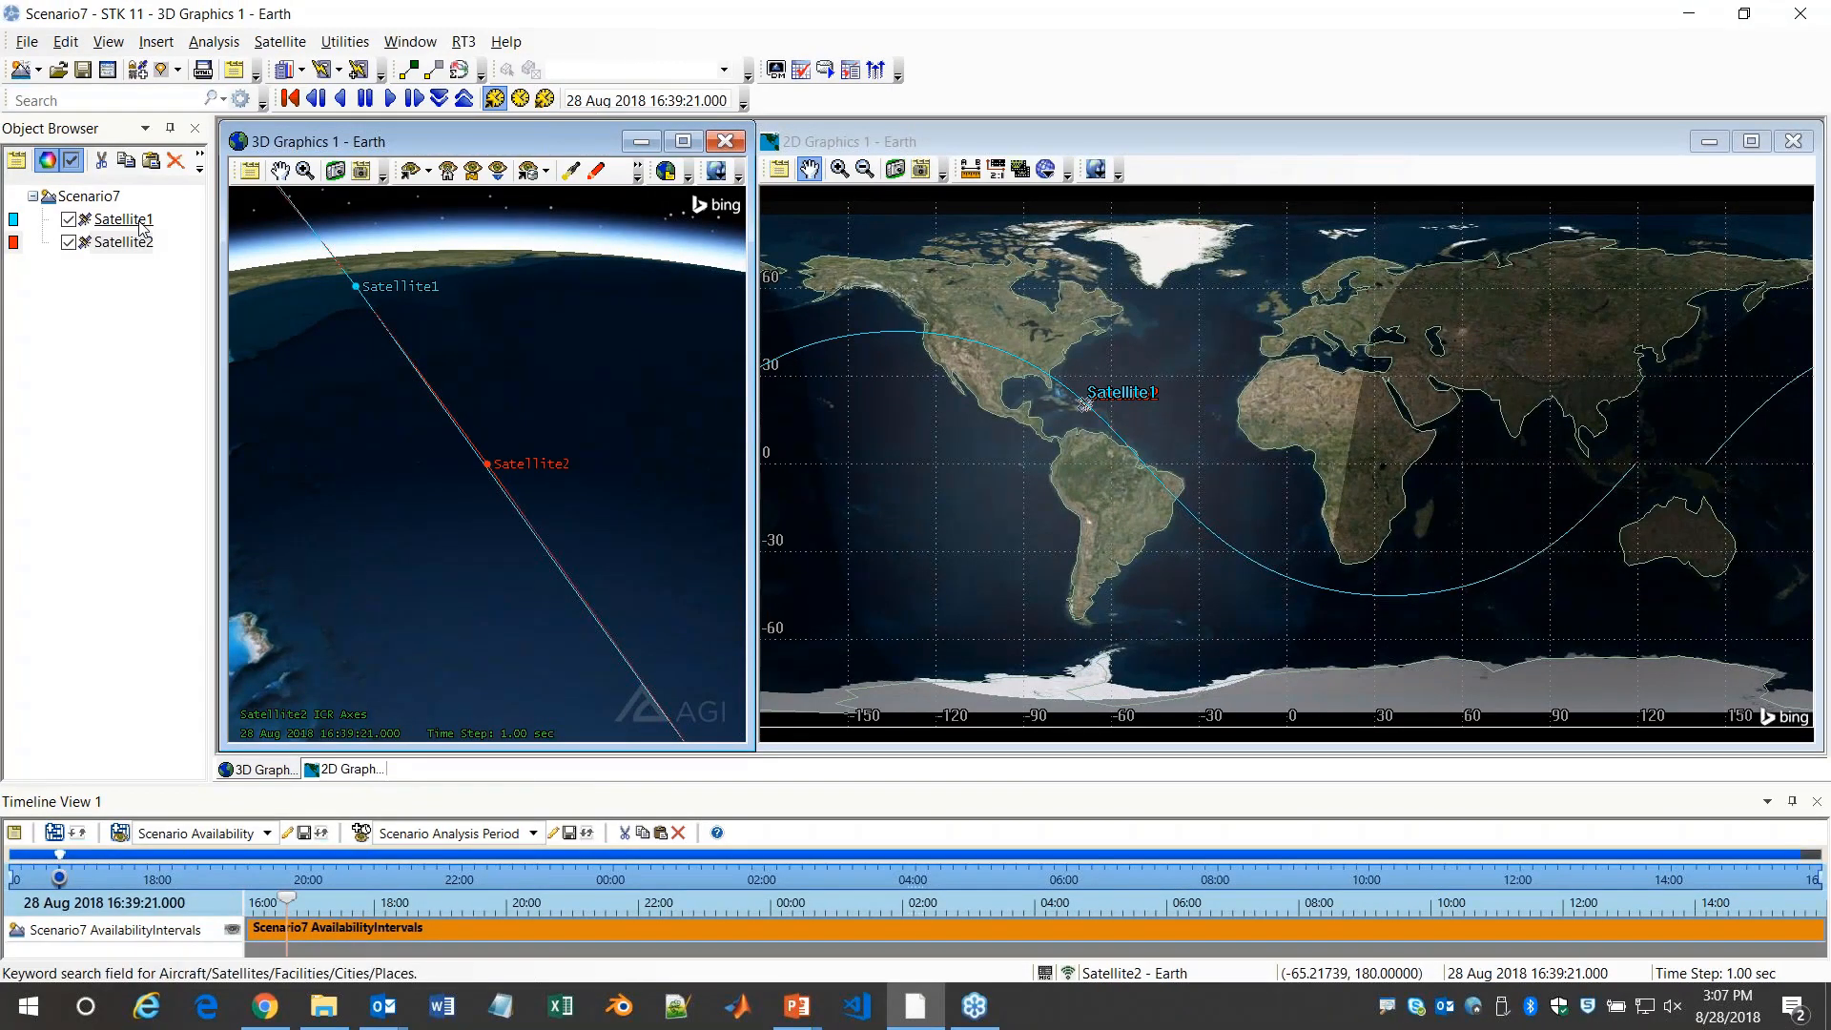
# Attach a sensor to Satellite1
pyautogui.click(140, 221)
pyautogui.click(162, 71)
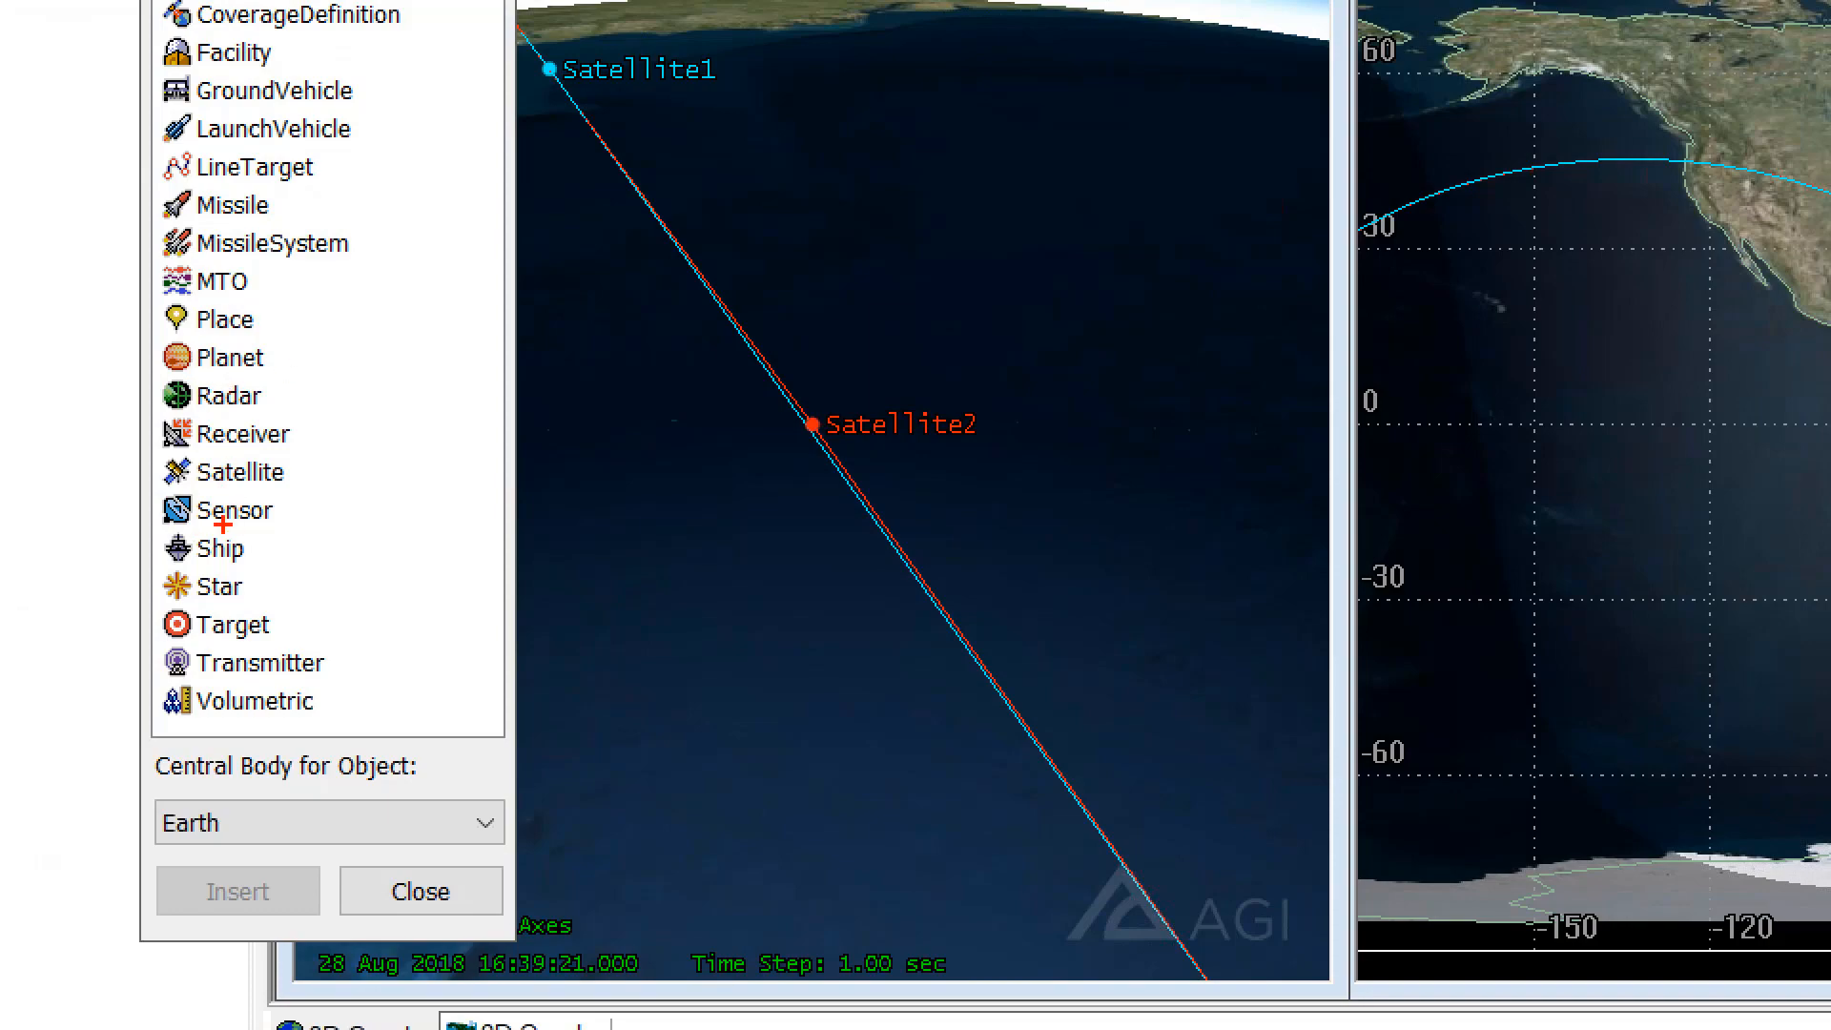
pyautogui.click(120, 277)
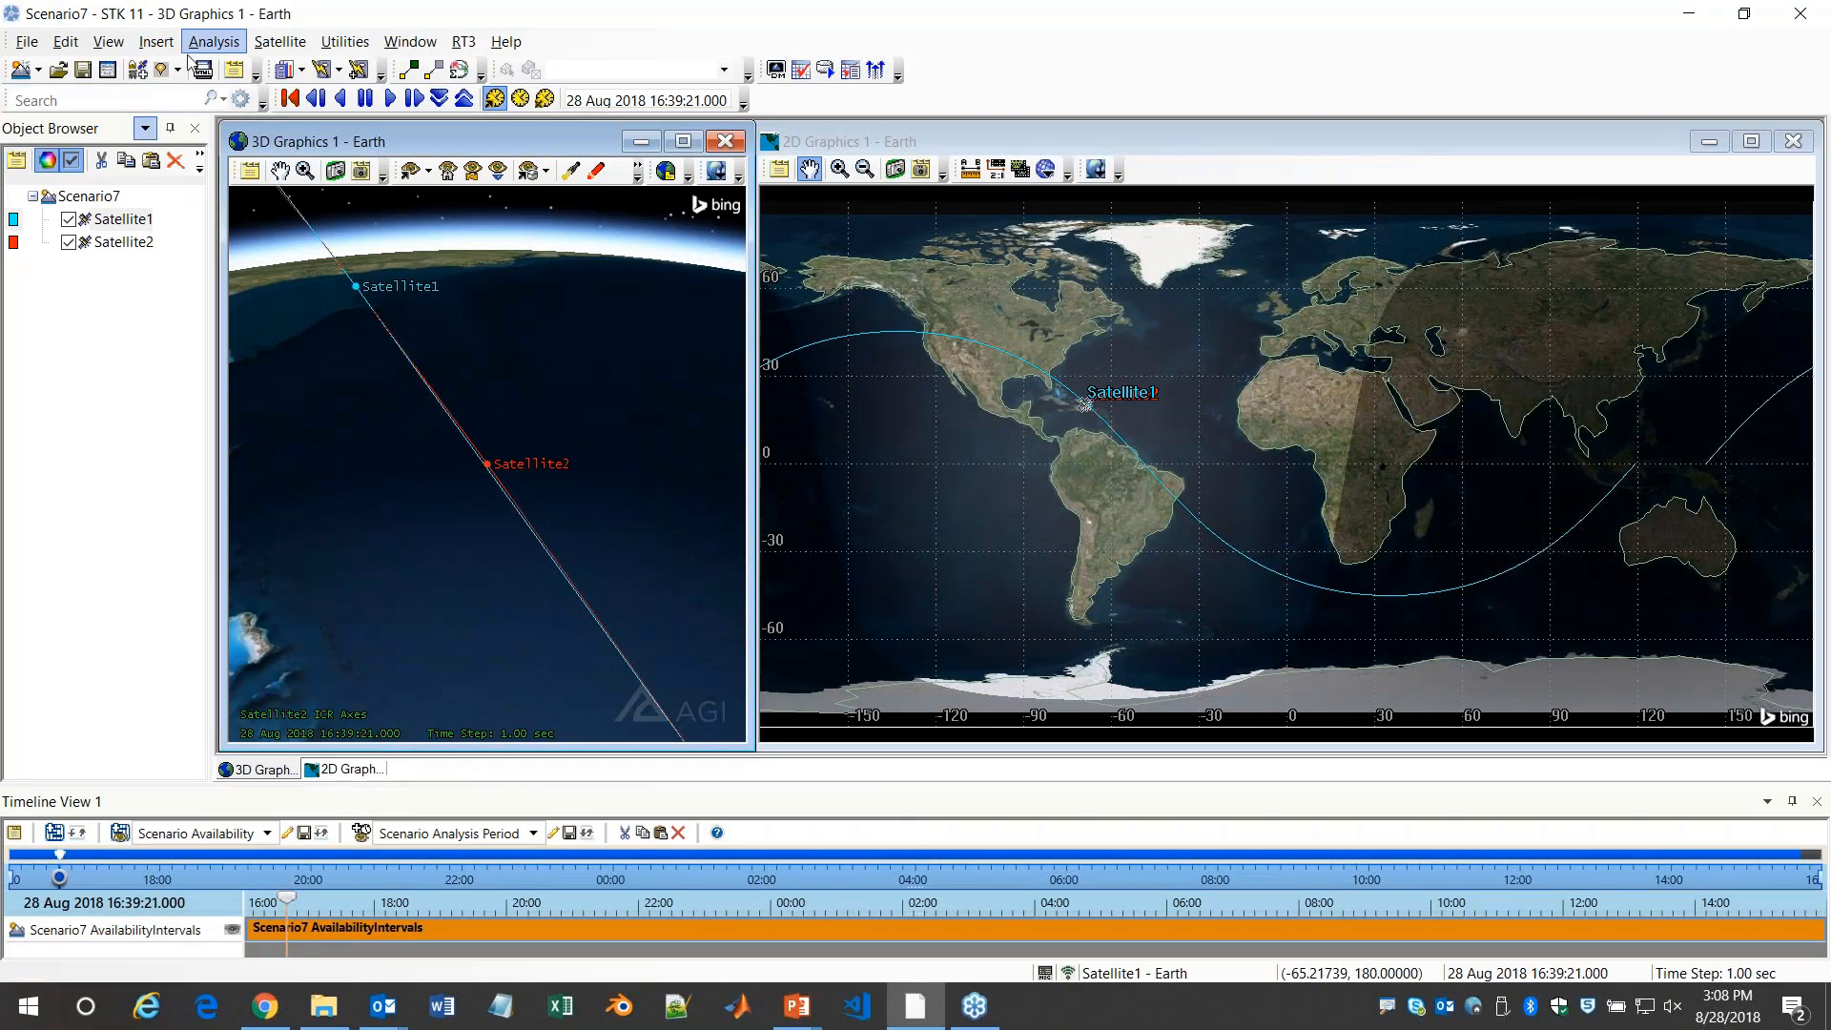
pyautogui.click(162, 71)
pyautogui.doubleClick(197, 505)
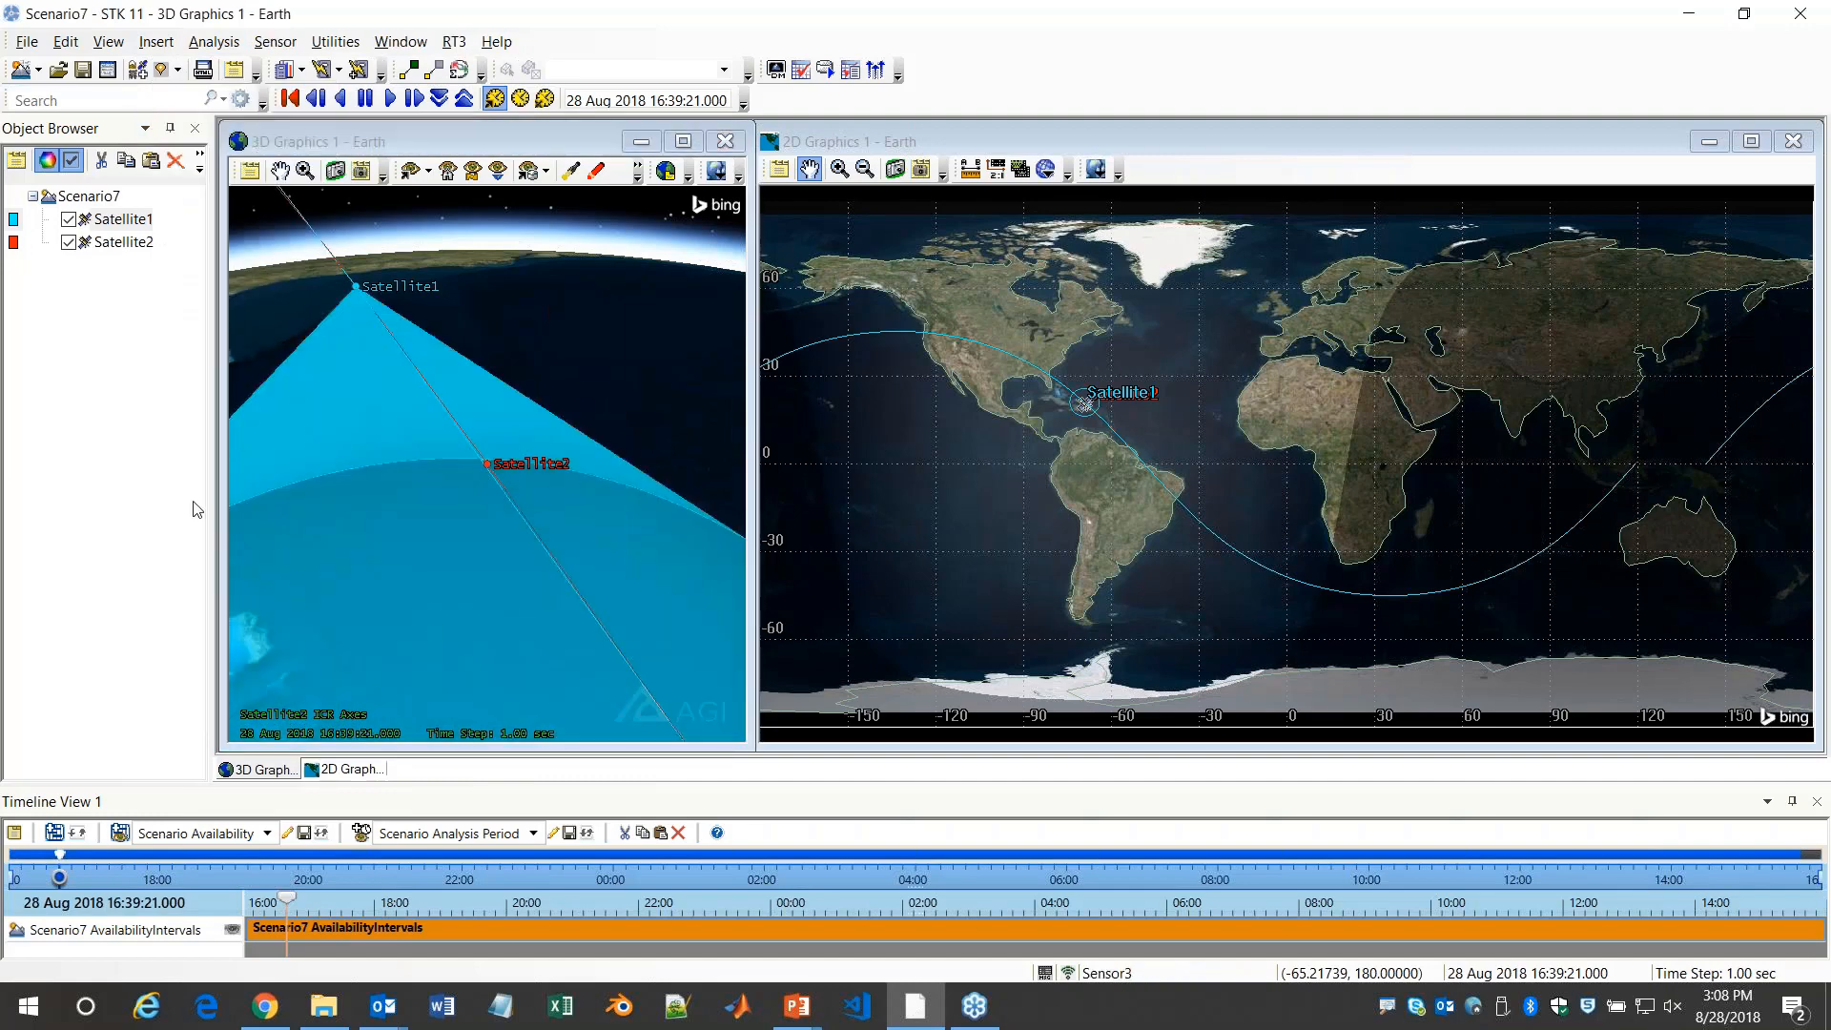
# Set Sensor3's pointing type to Targeted and assign Satellite2 as its target
pyautogui.doubleClick(137, 244)
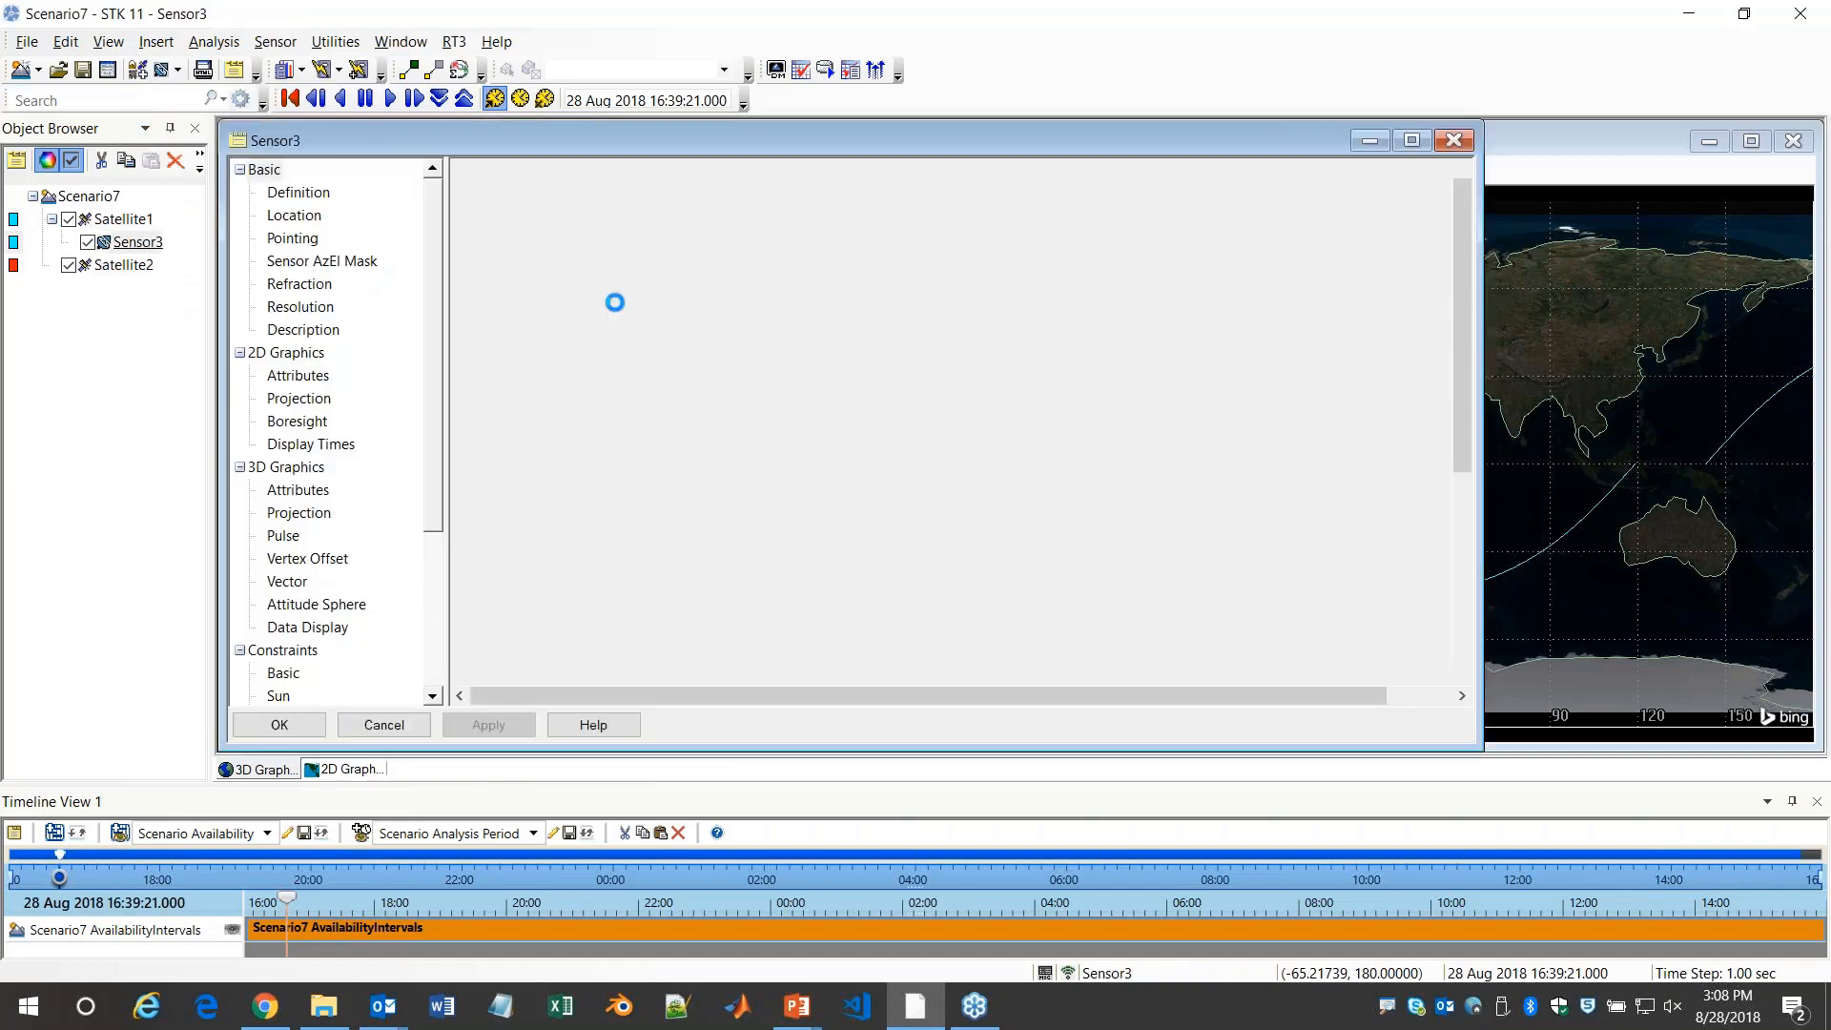
pyautogui.click(286, 241)
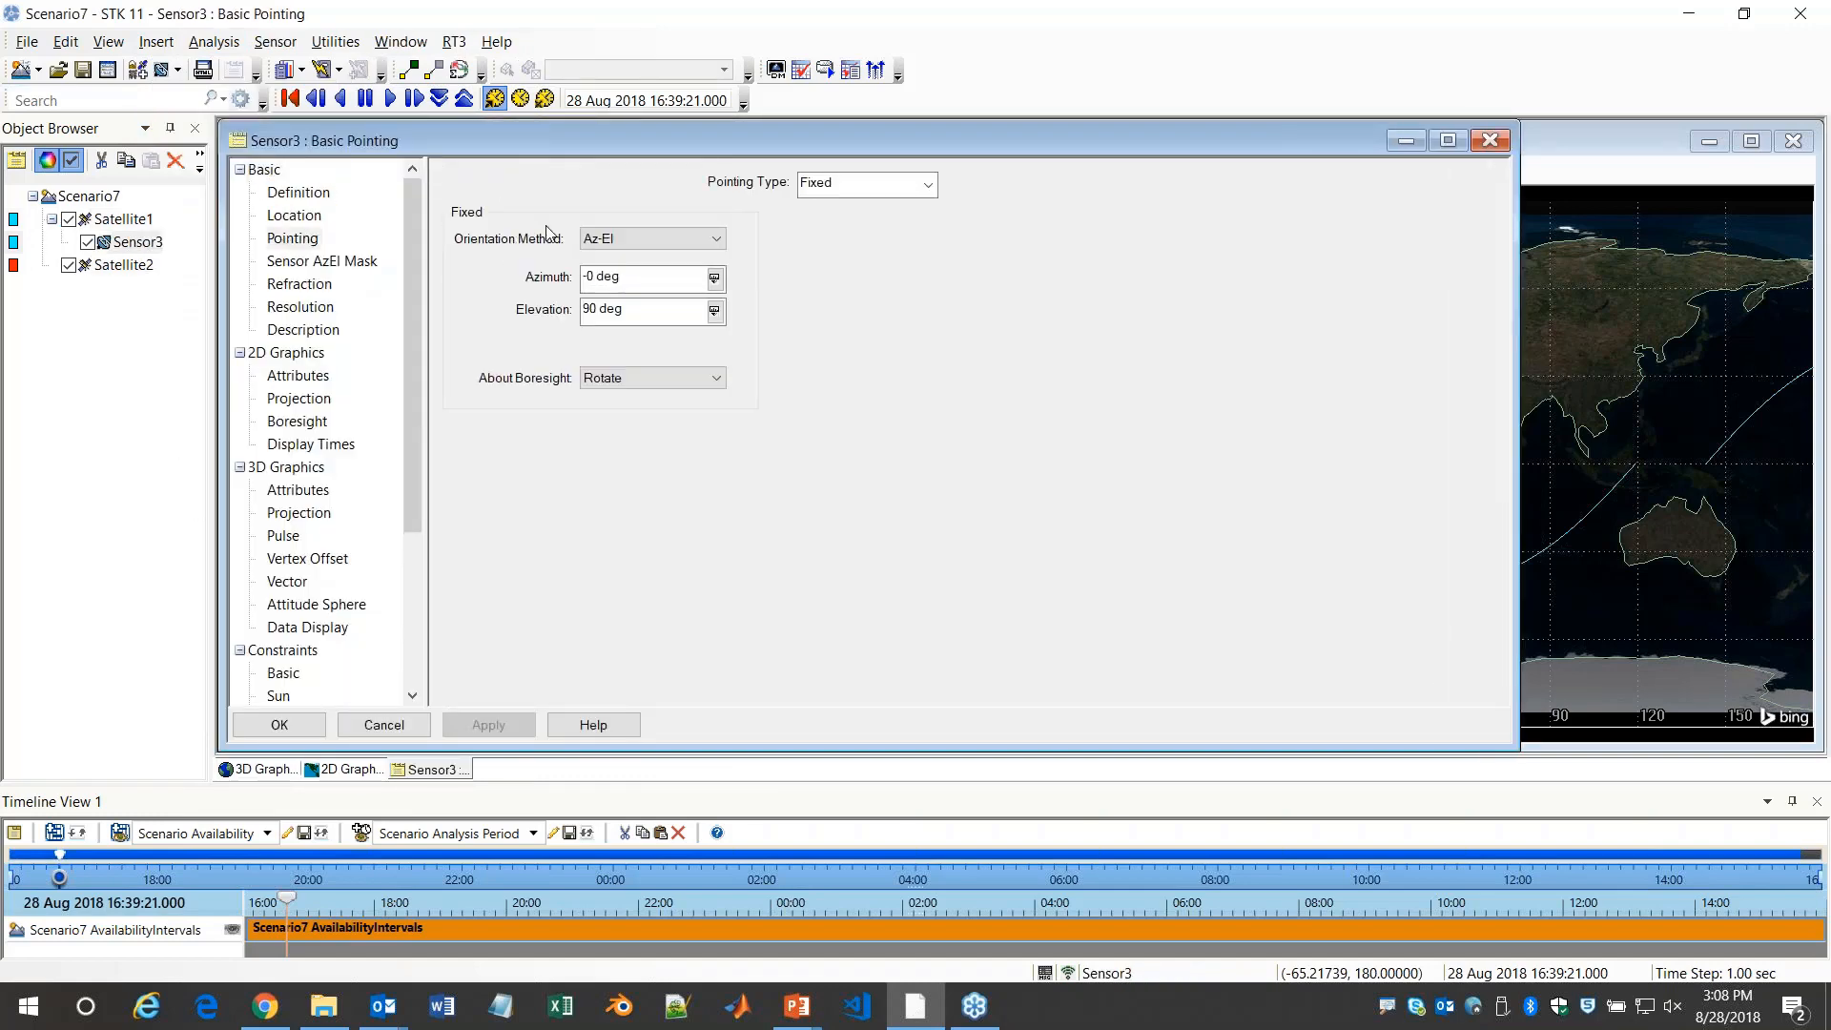
pyautogui.click(832, 184)
pyautogui.click(839, 345)
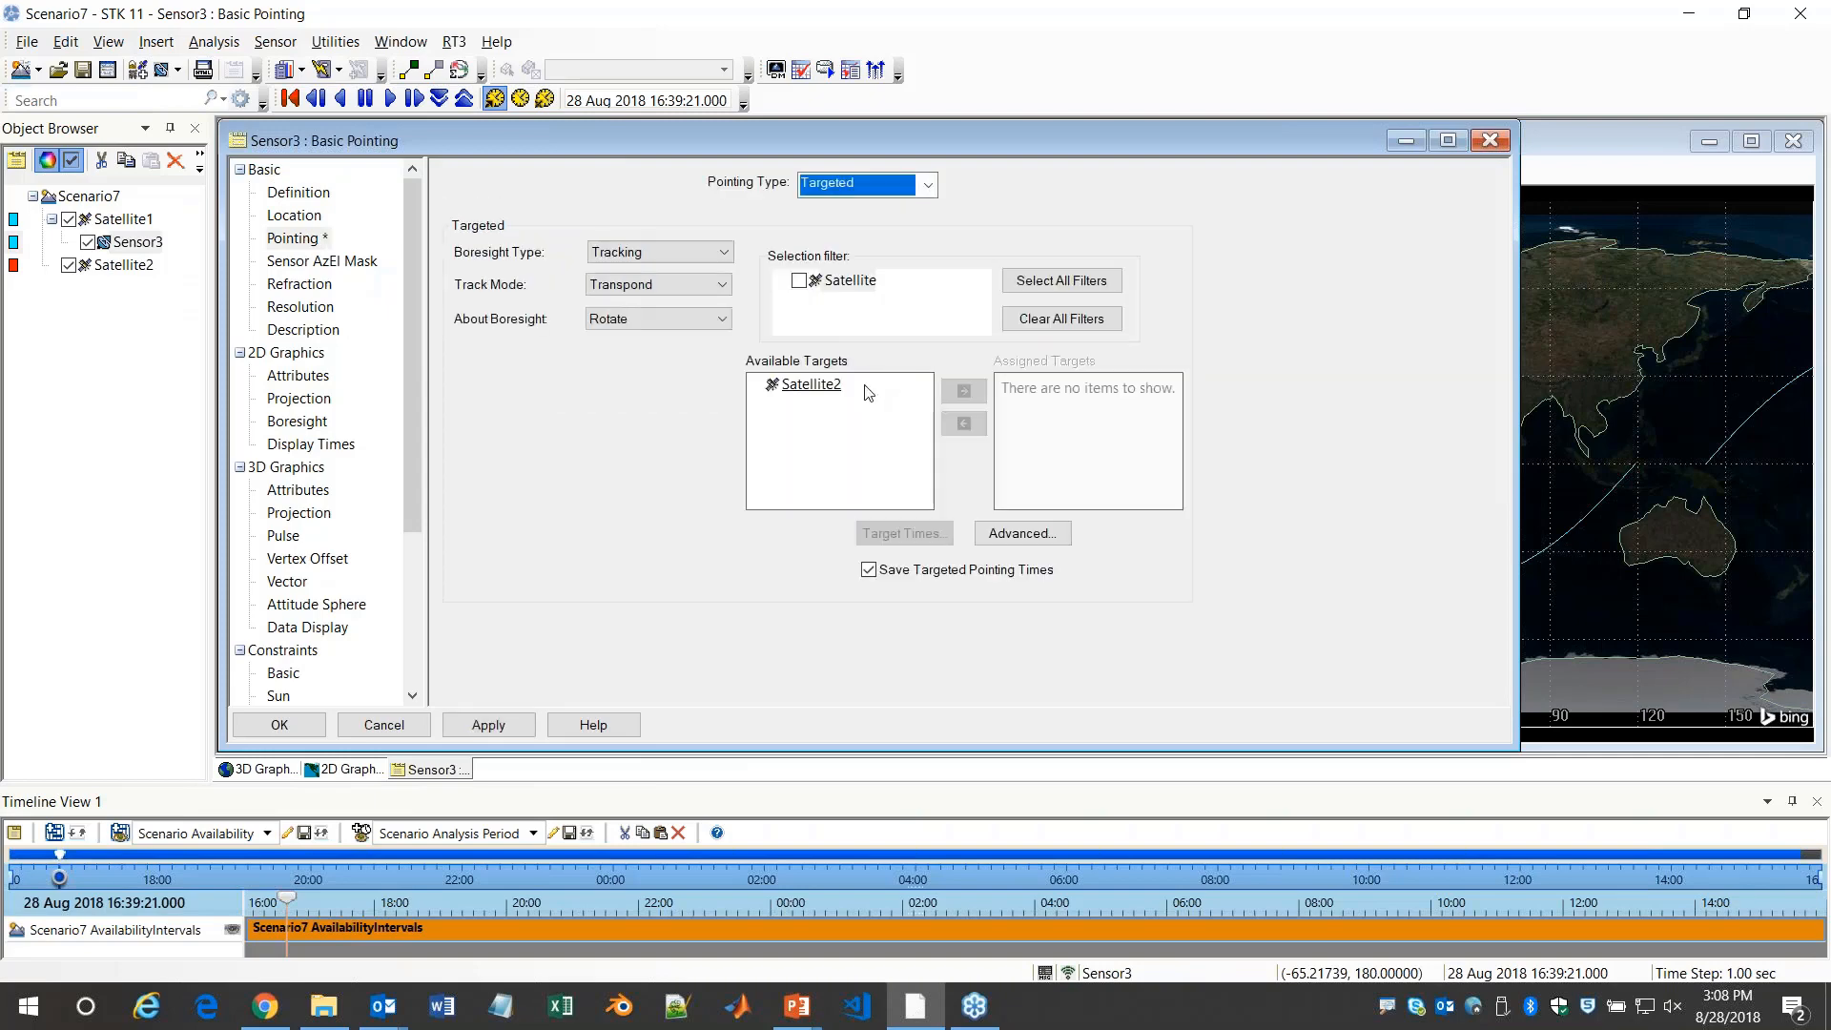
pyautogui.click(819, 386)
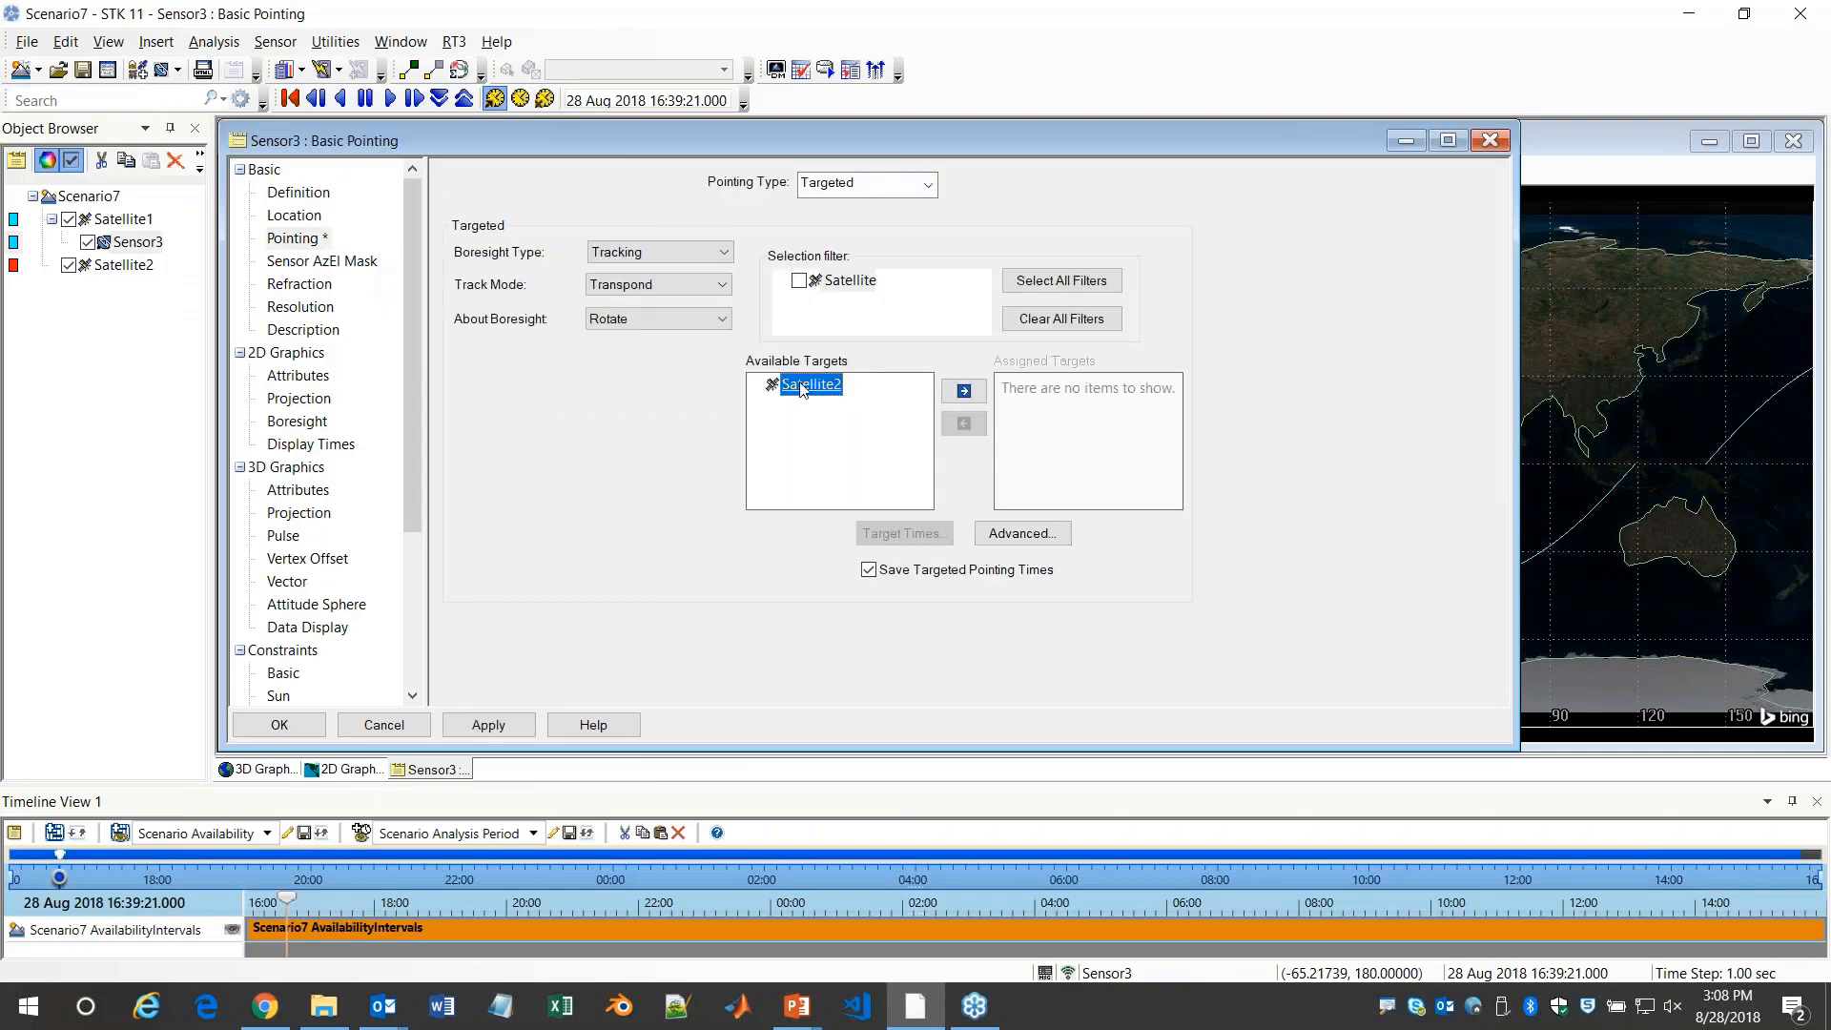
pyautogui.doubleClick(806, 385)
pyautogui.click(278, 727)
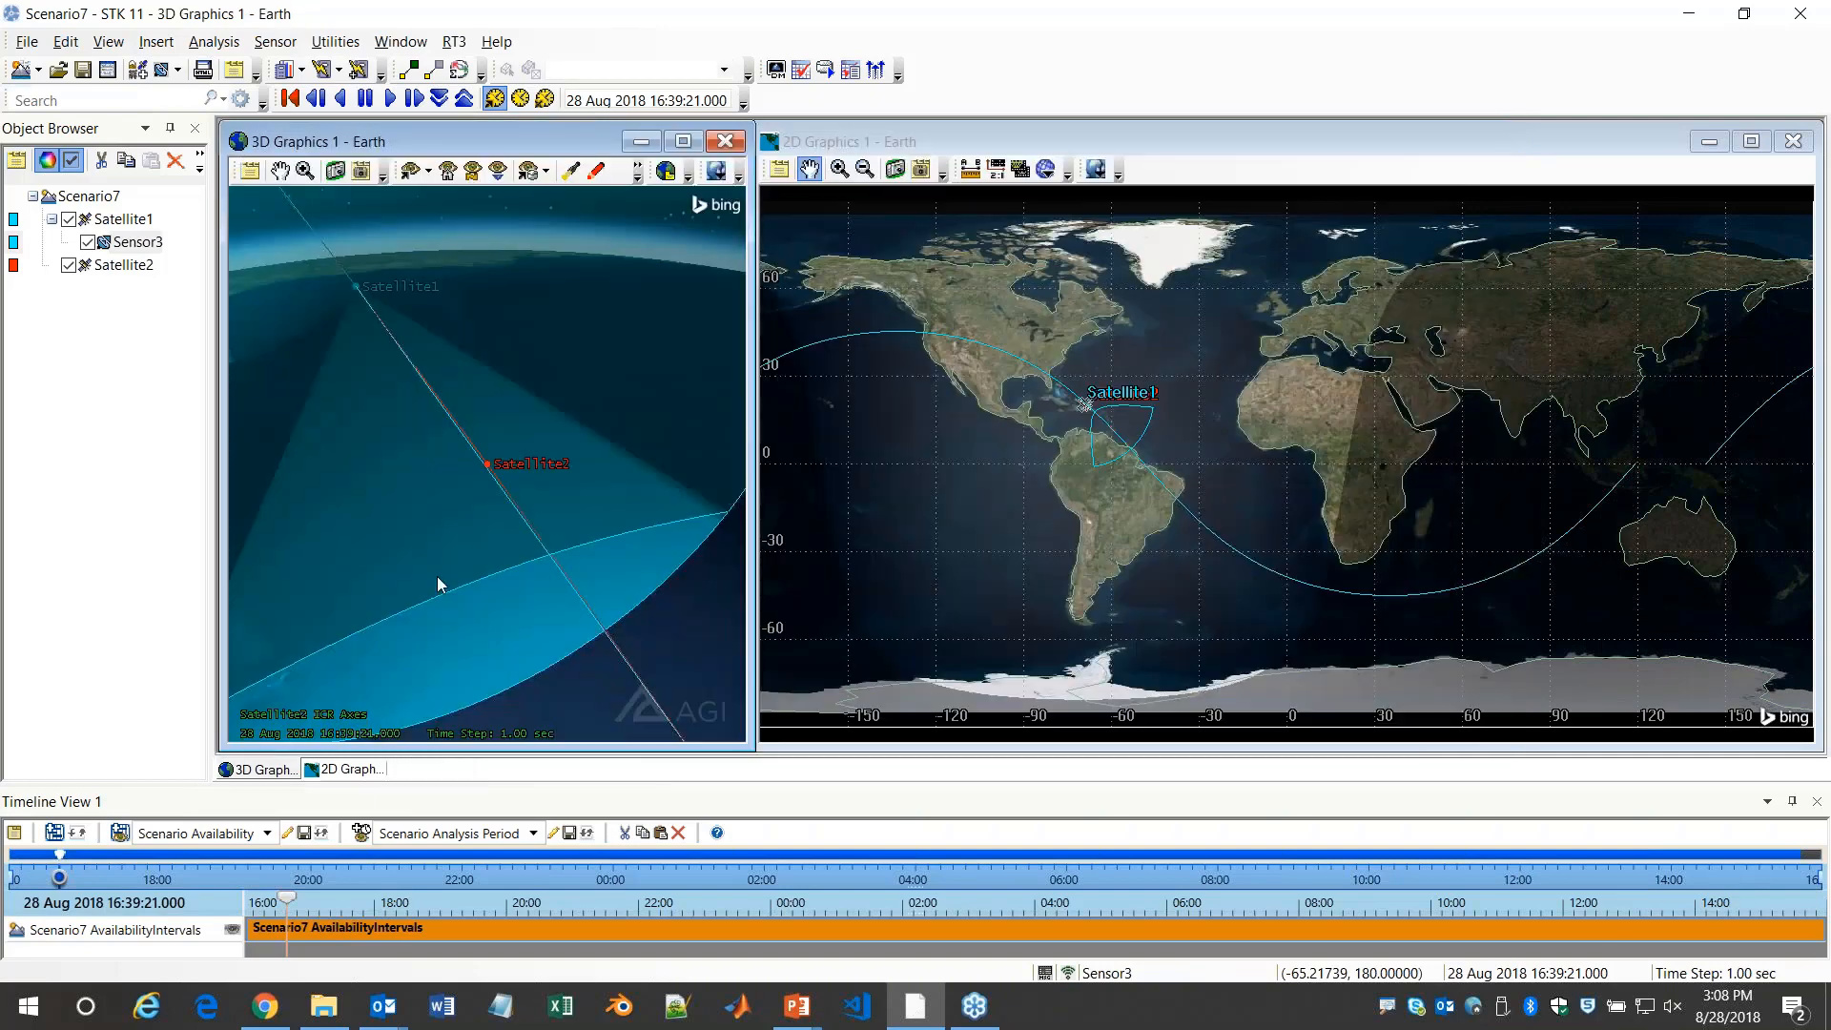
# Center the 3D view on Satellite1 and examine the sensor cone pointing toward Satellite2
pyautogui.rightClick(112, 223)
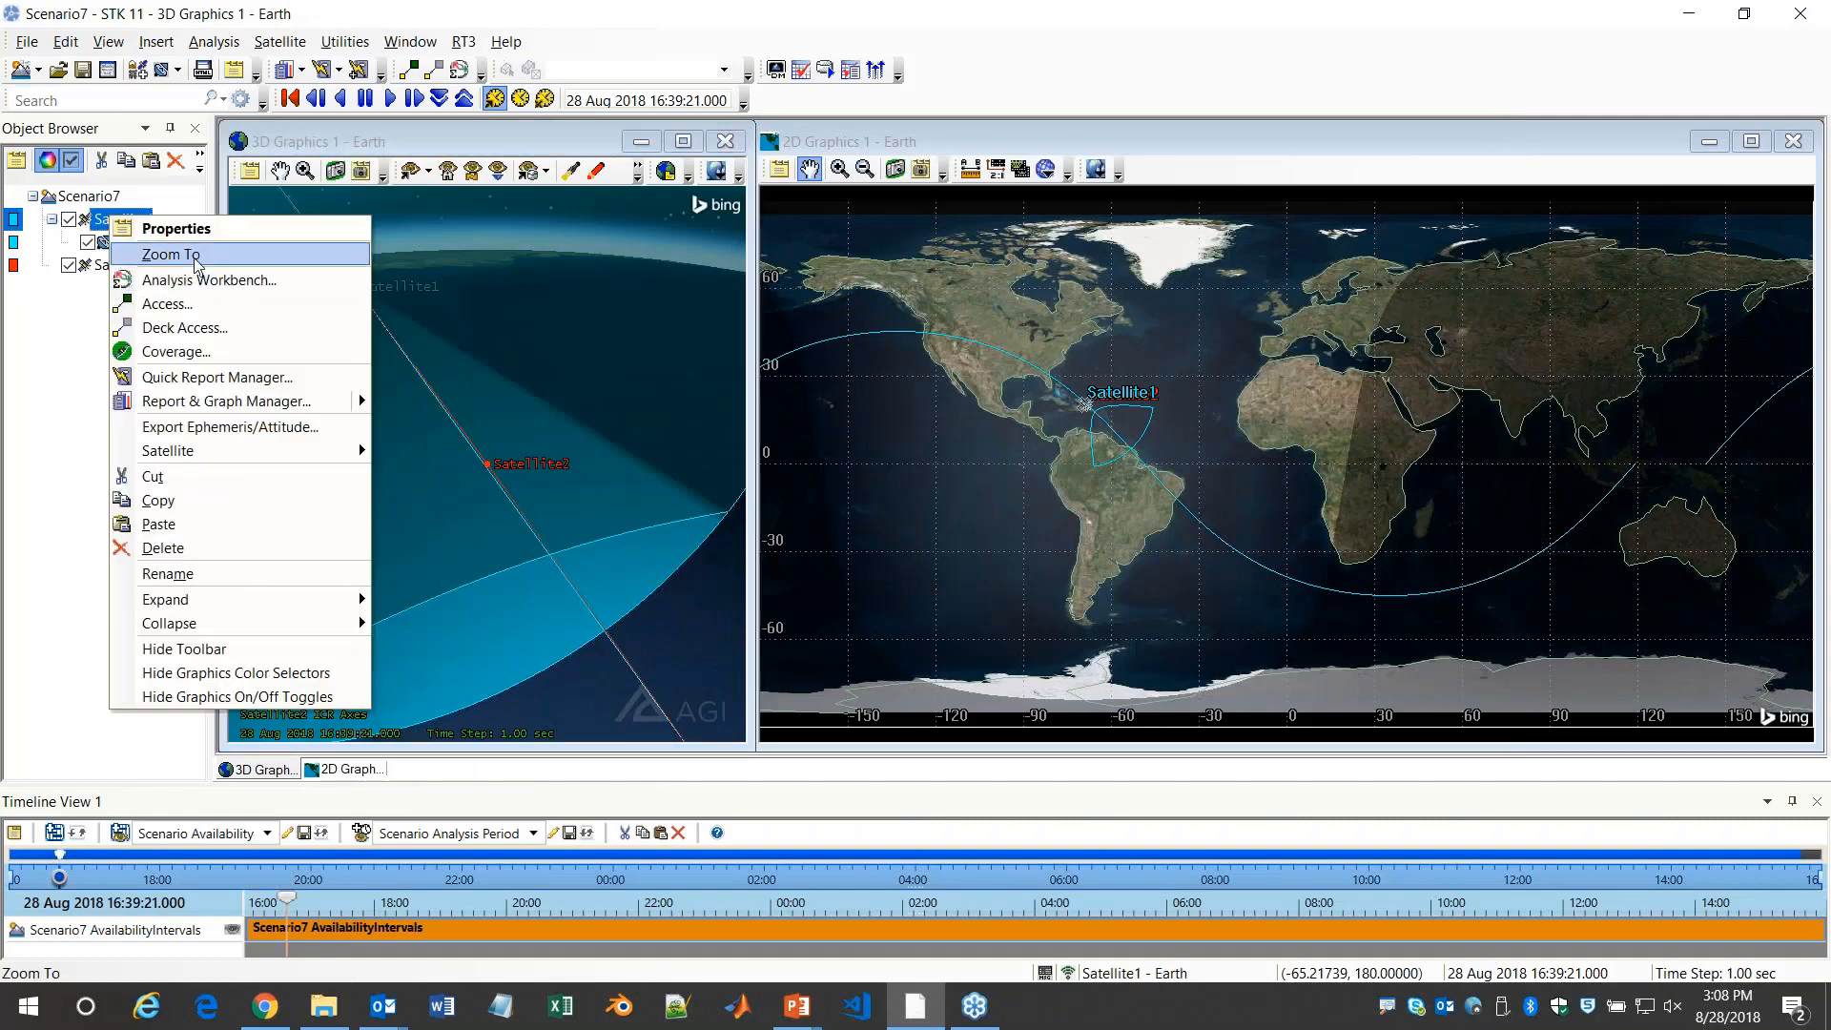
pyautogui.click(172, 252)
pyautogui.moveTo(475, 512); pyautogui.dragTo(580, 538)
pyautogui.scroll(-3, 541, 471)
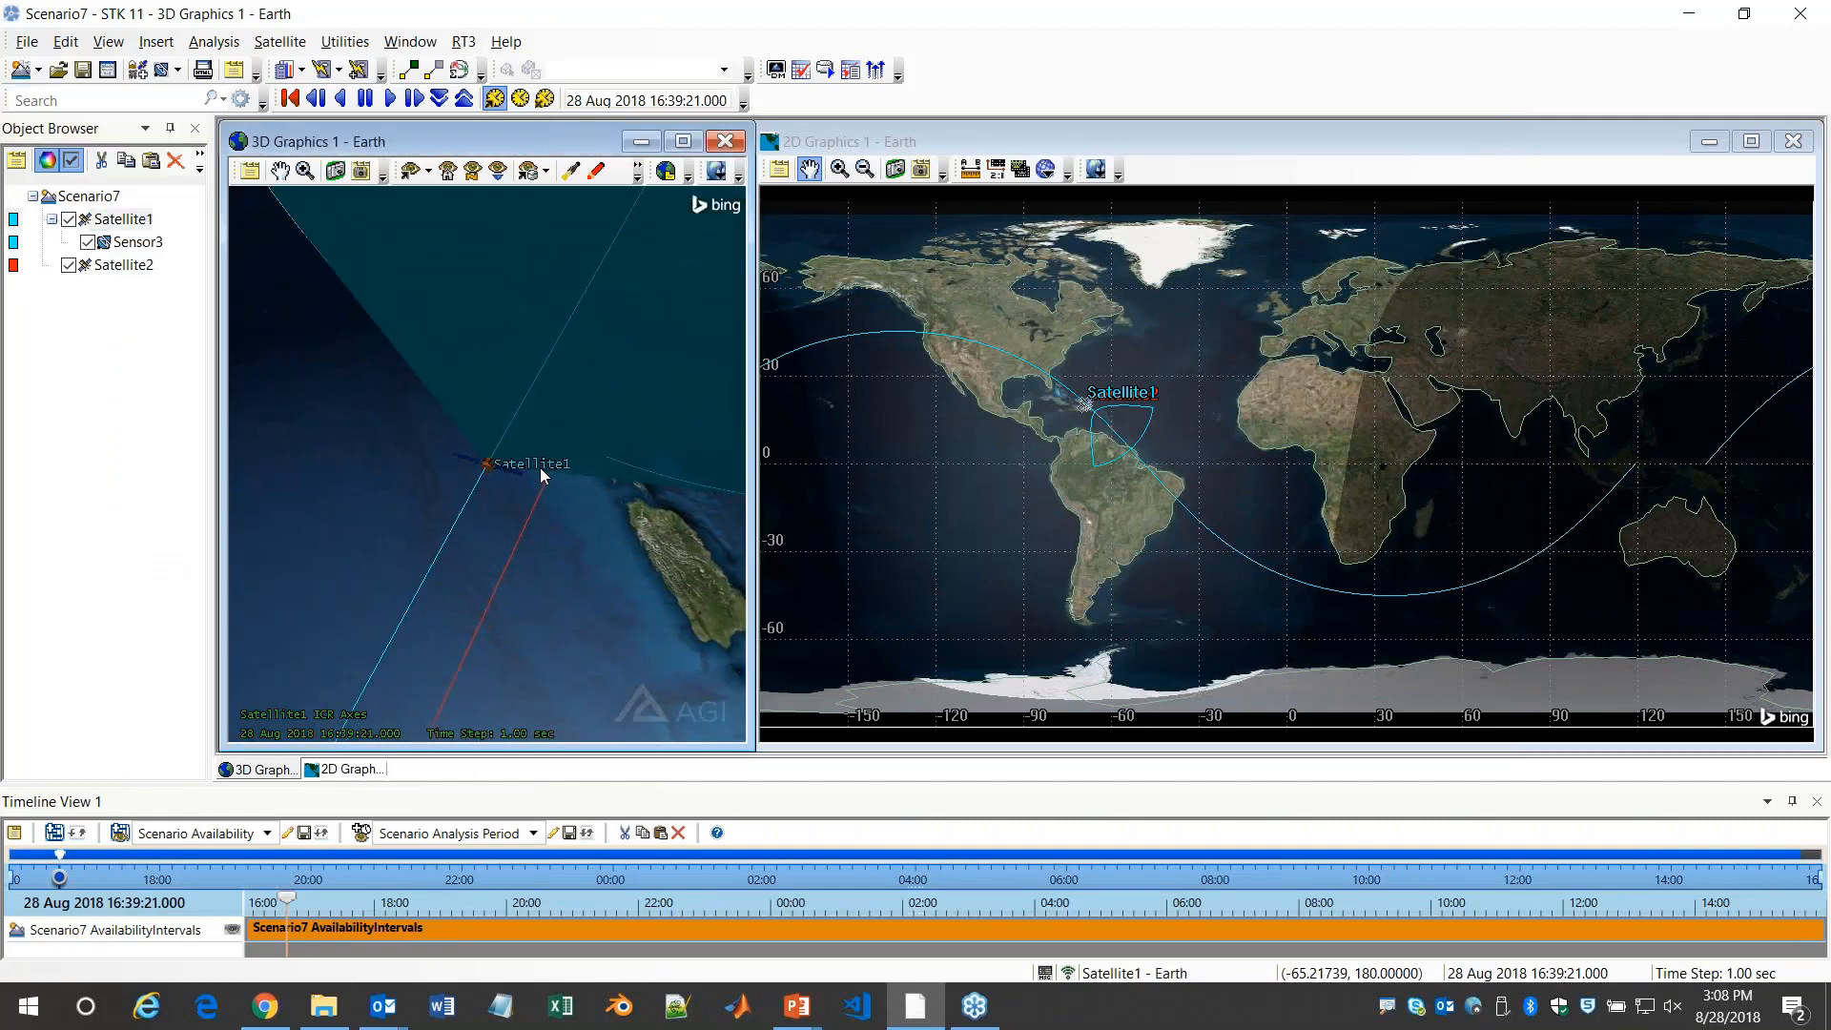
pyautogui.moveTo(539, 475); pyautogui.dragTo(551, 425)
pyautogui.scroll(-10, 551, 425)
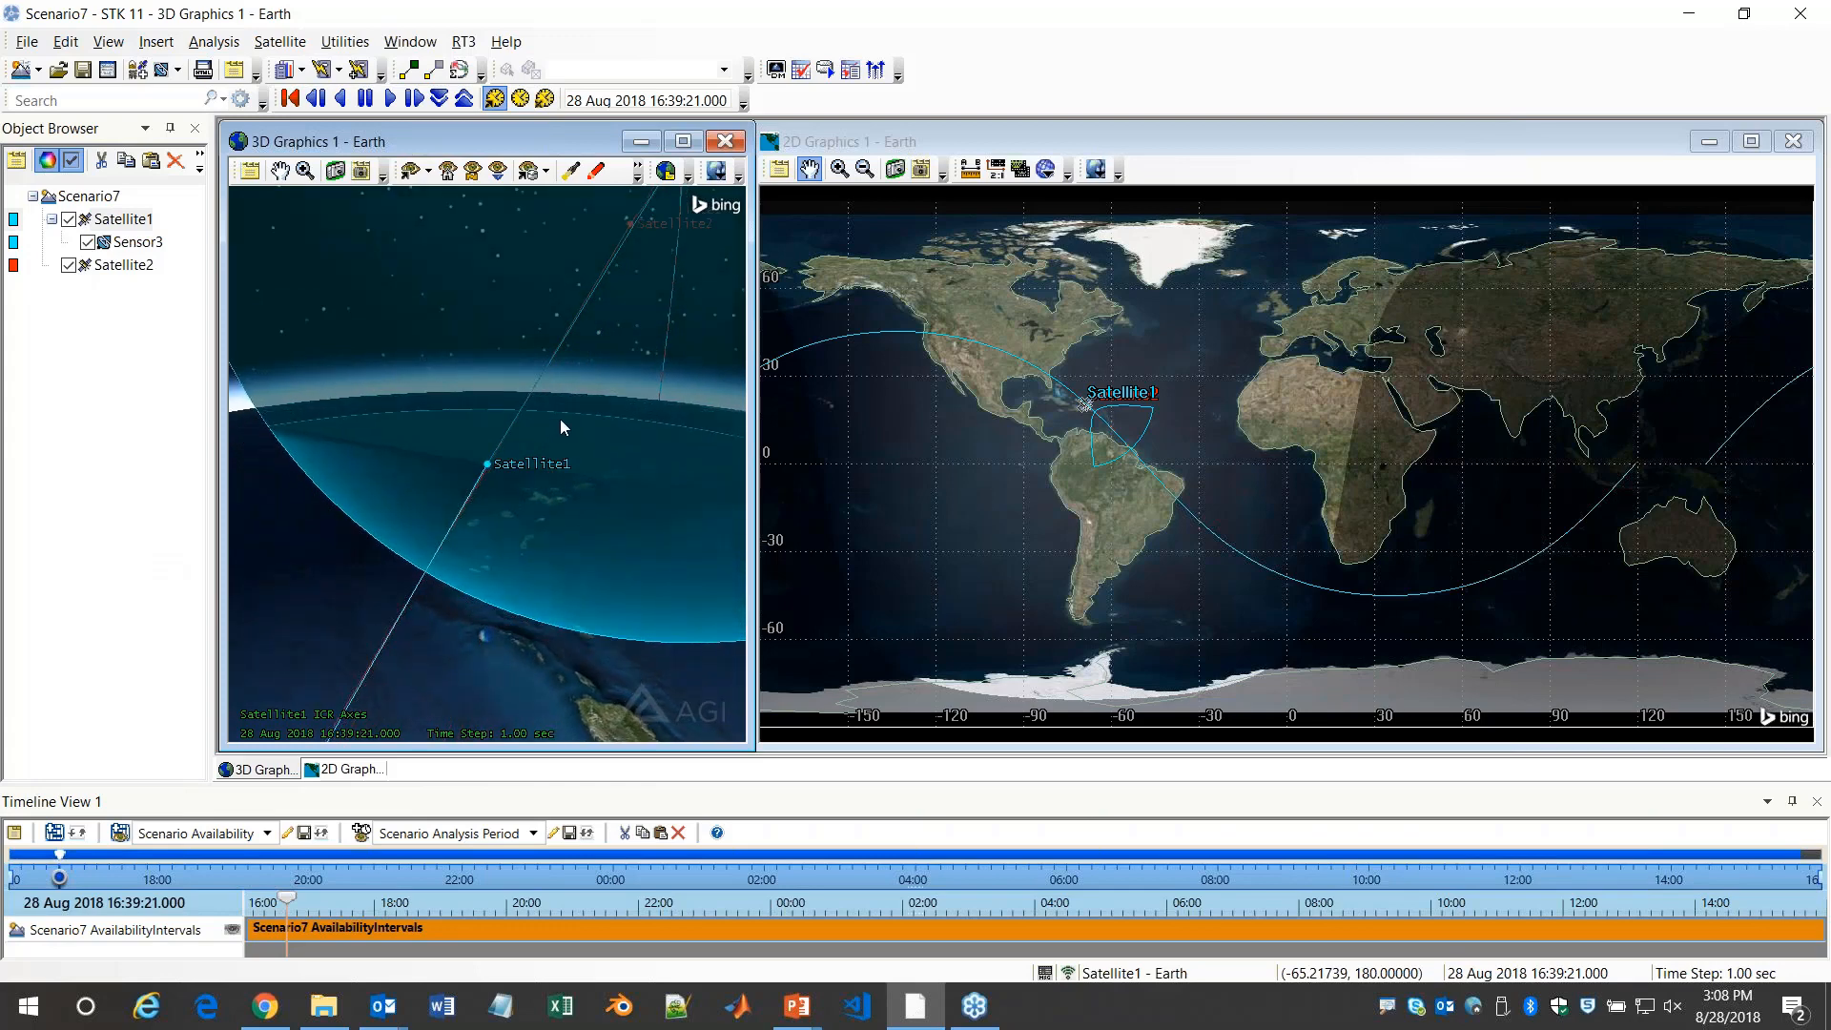
pyautogui.moveTo(559, 419); pyautogui.dragTo(452, 372)
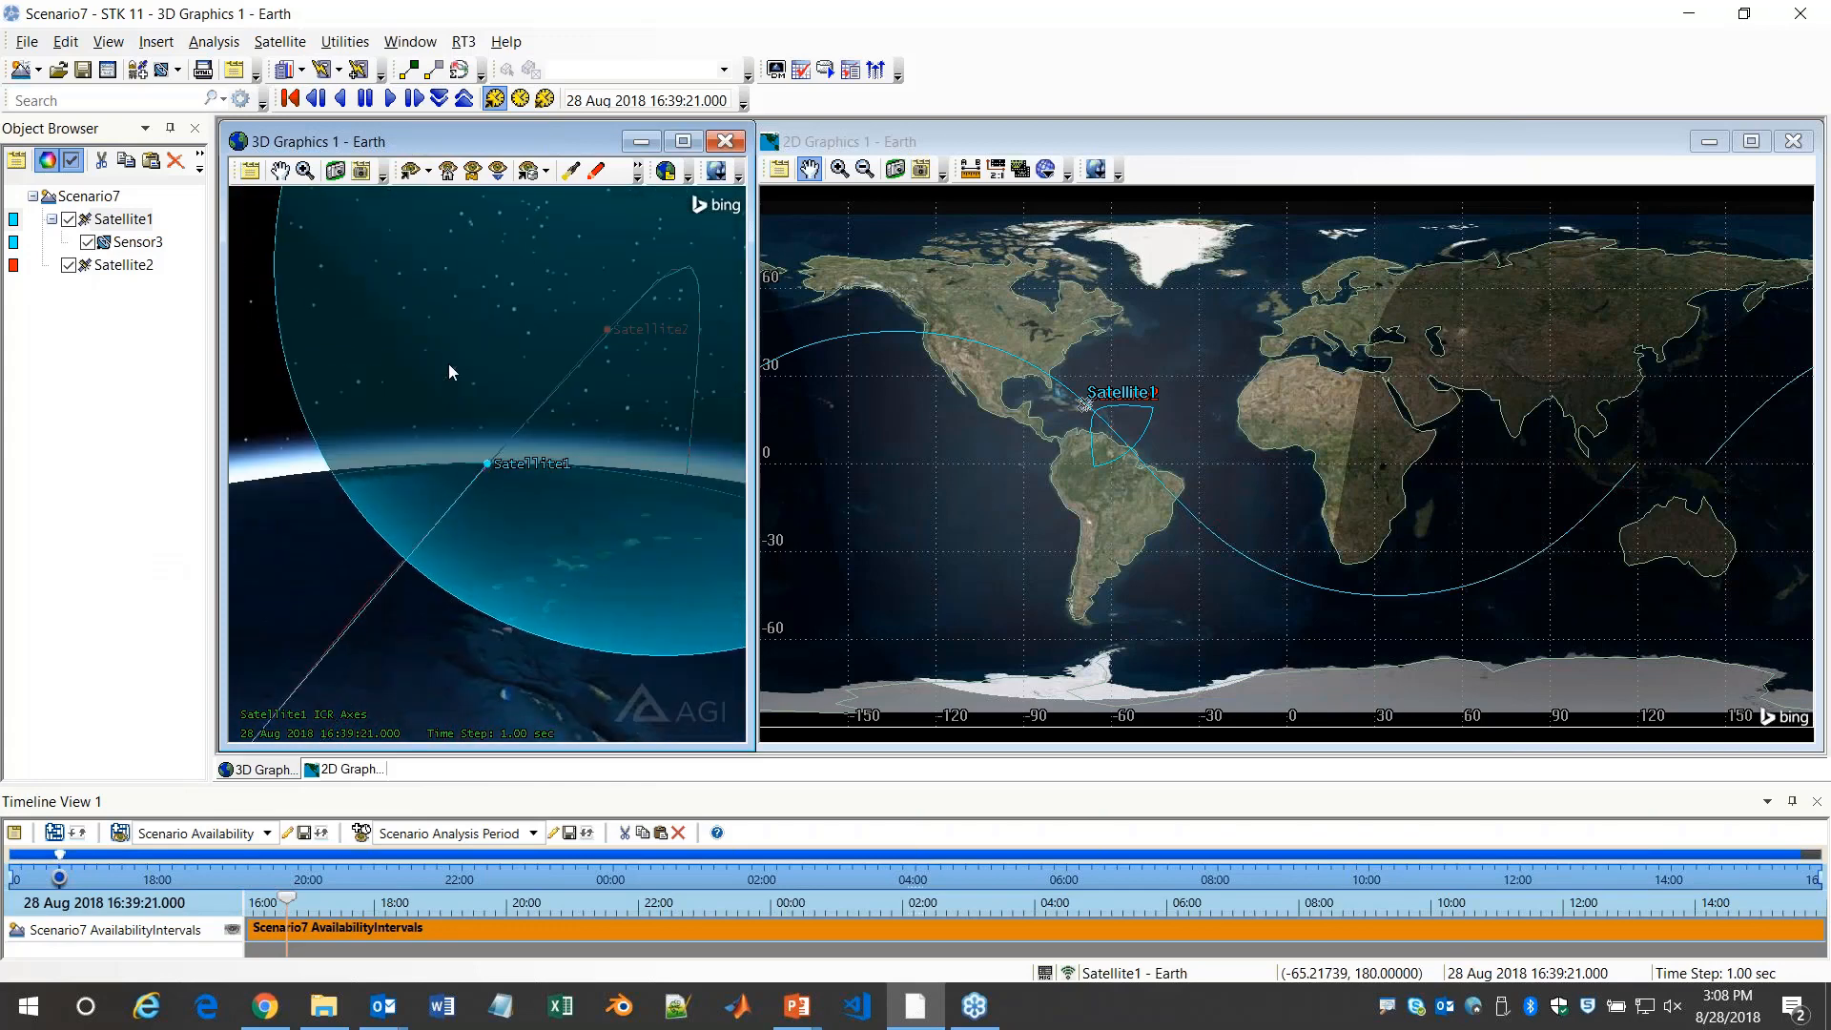
# Change Sensor3's sensor type to EOIR in its basic definition, keeping the 3D view visible beside the properties
pyautogui.doubleClick(133, 242)
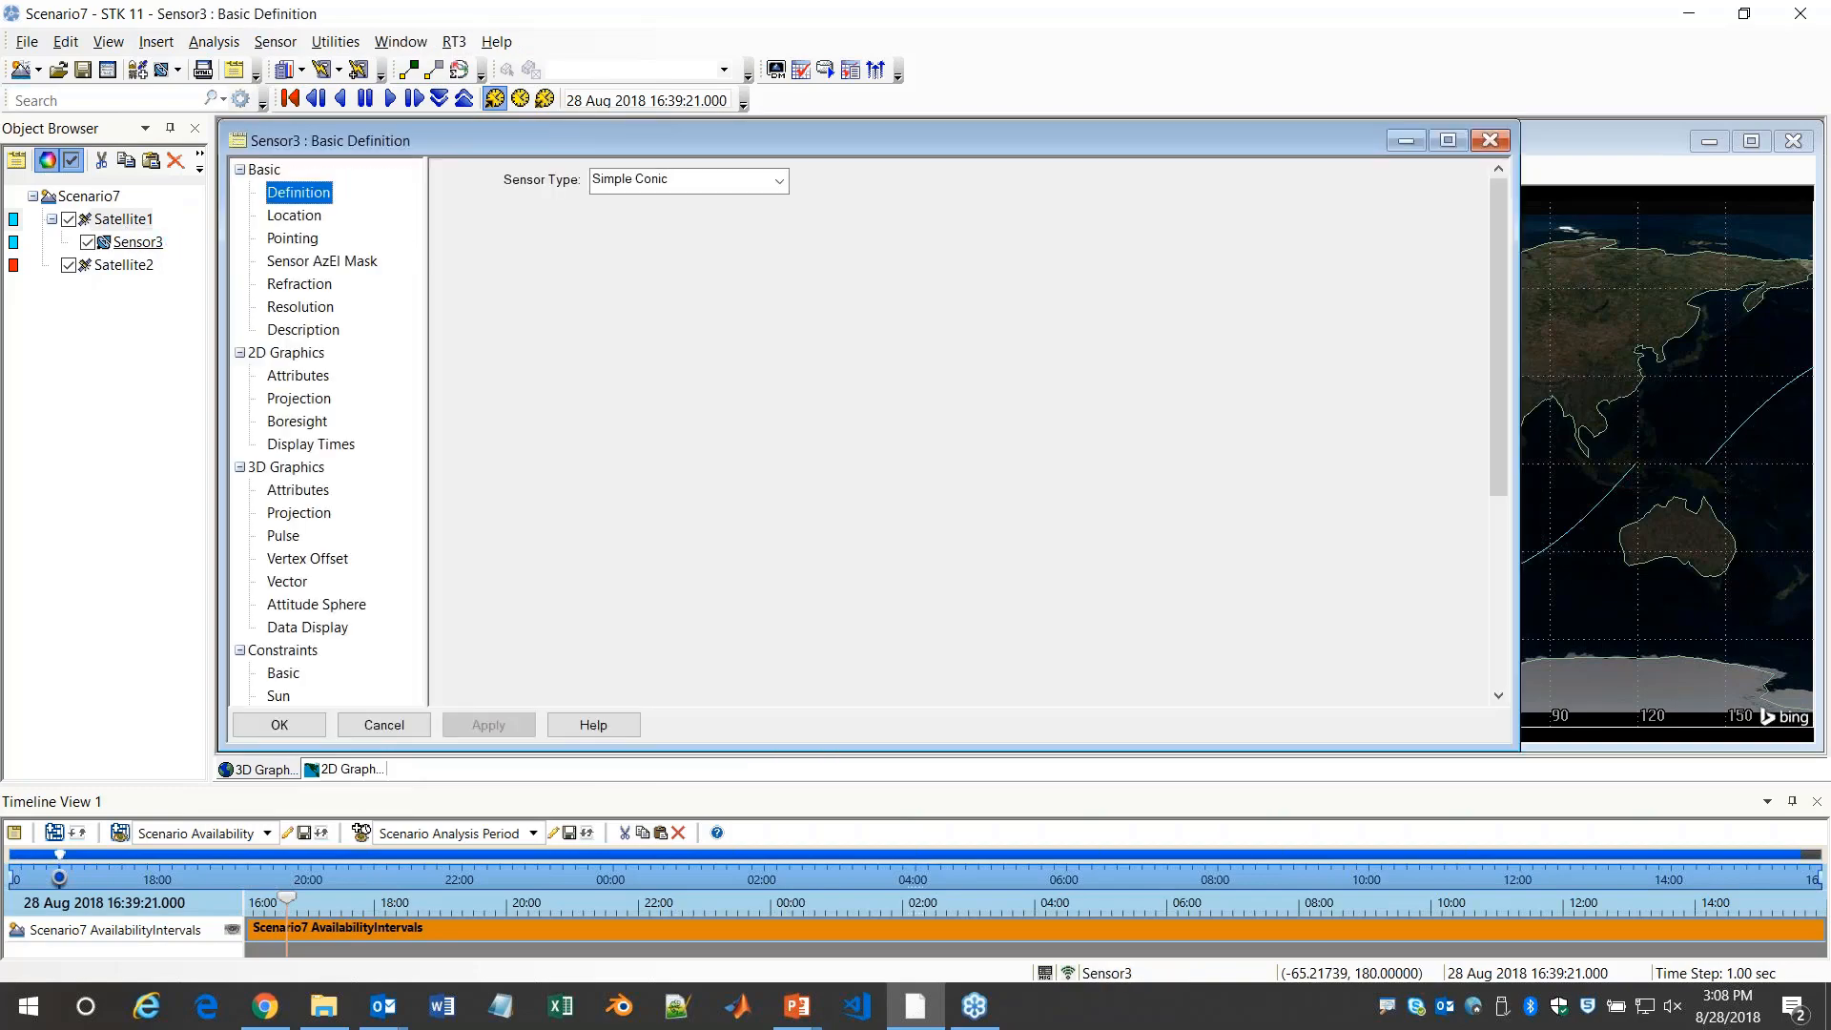
pyautogui.moveTo(498, 141); pyautogui.dragTo(798, 146)
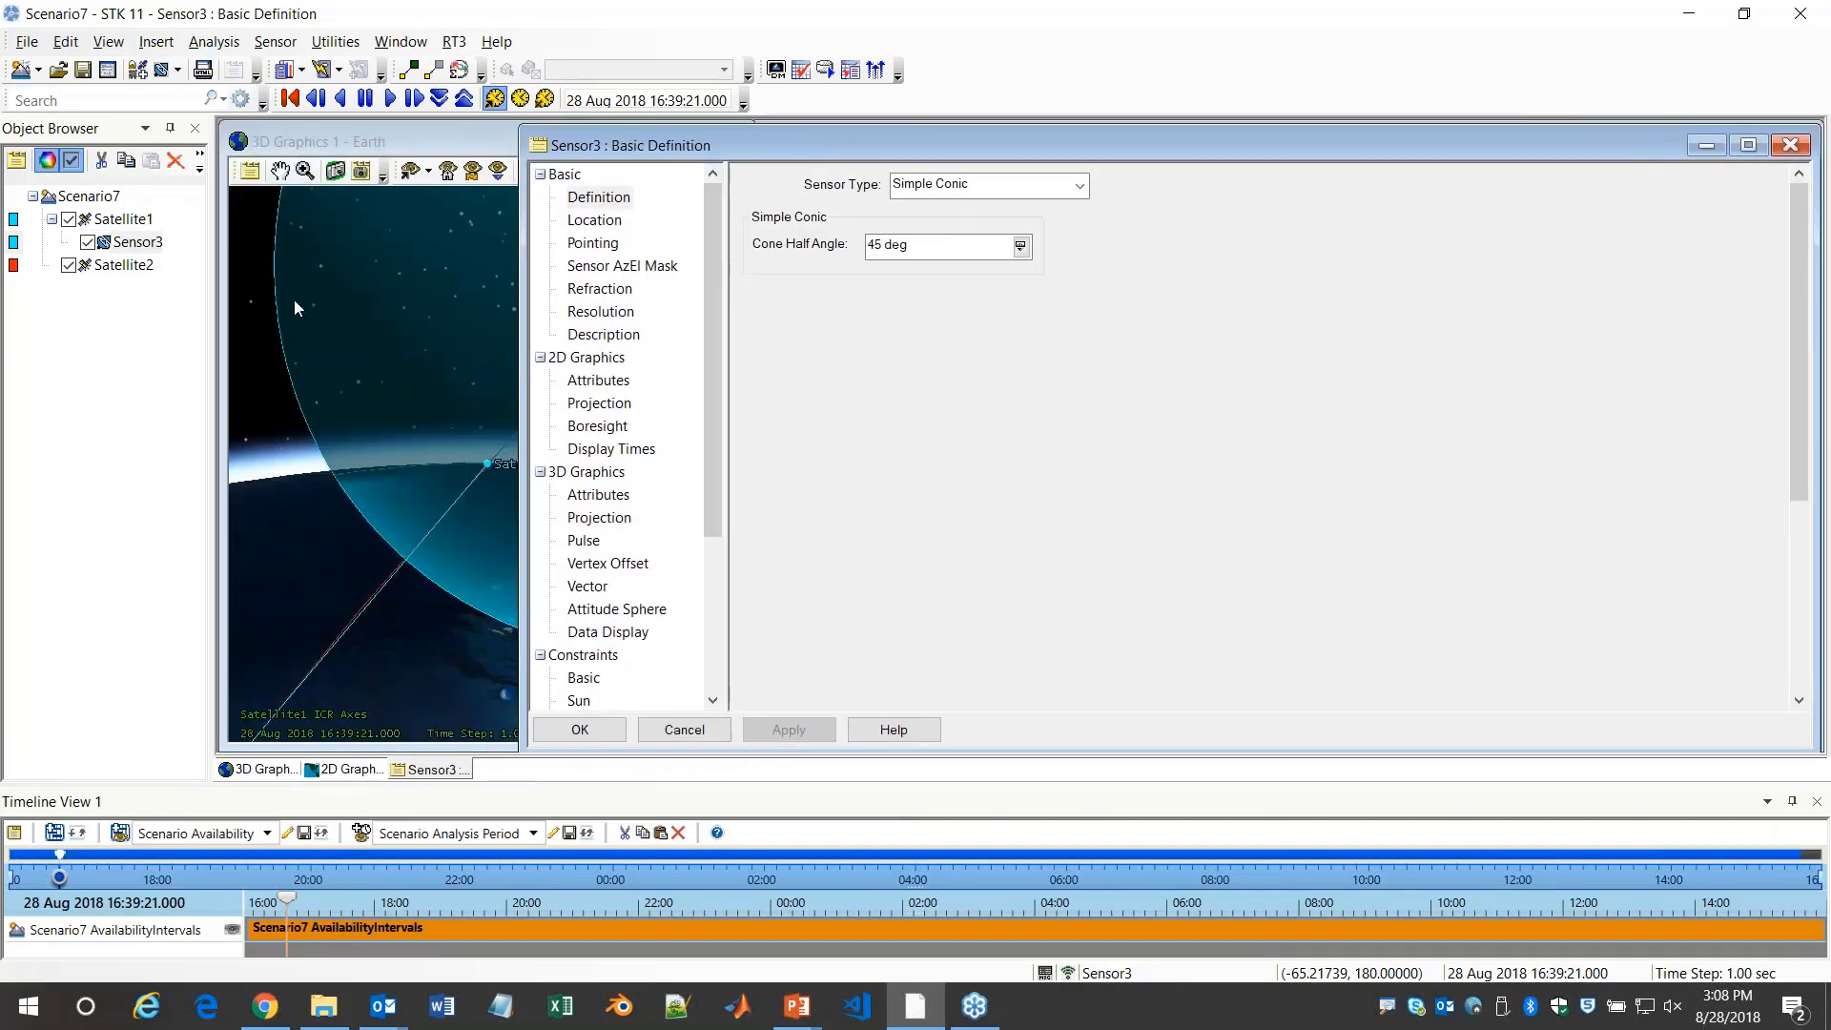
pyautogui.moveTo(518, 305); pyautogui.dragTo(741, 304)
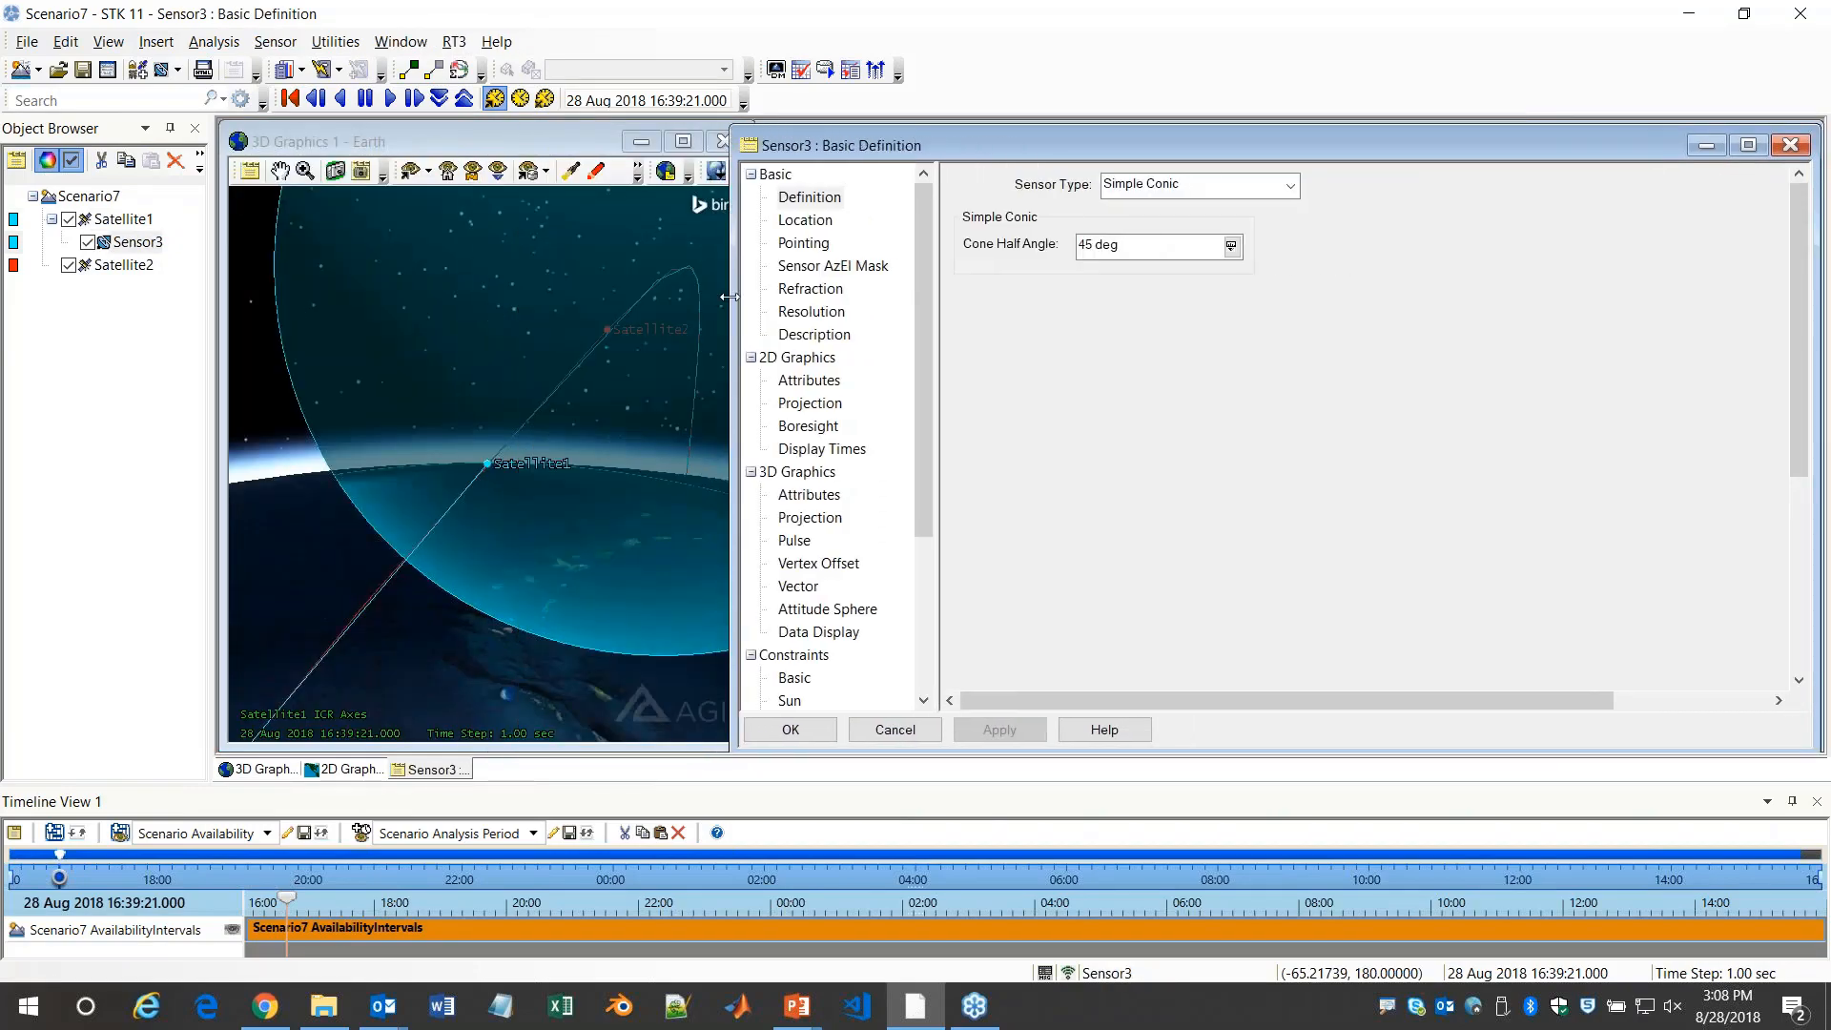
pyautogui.click(1219, 182)
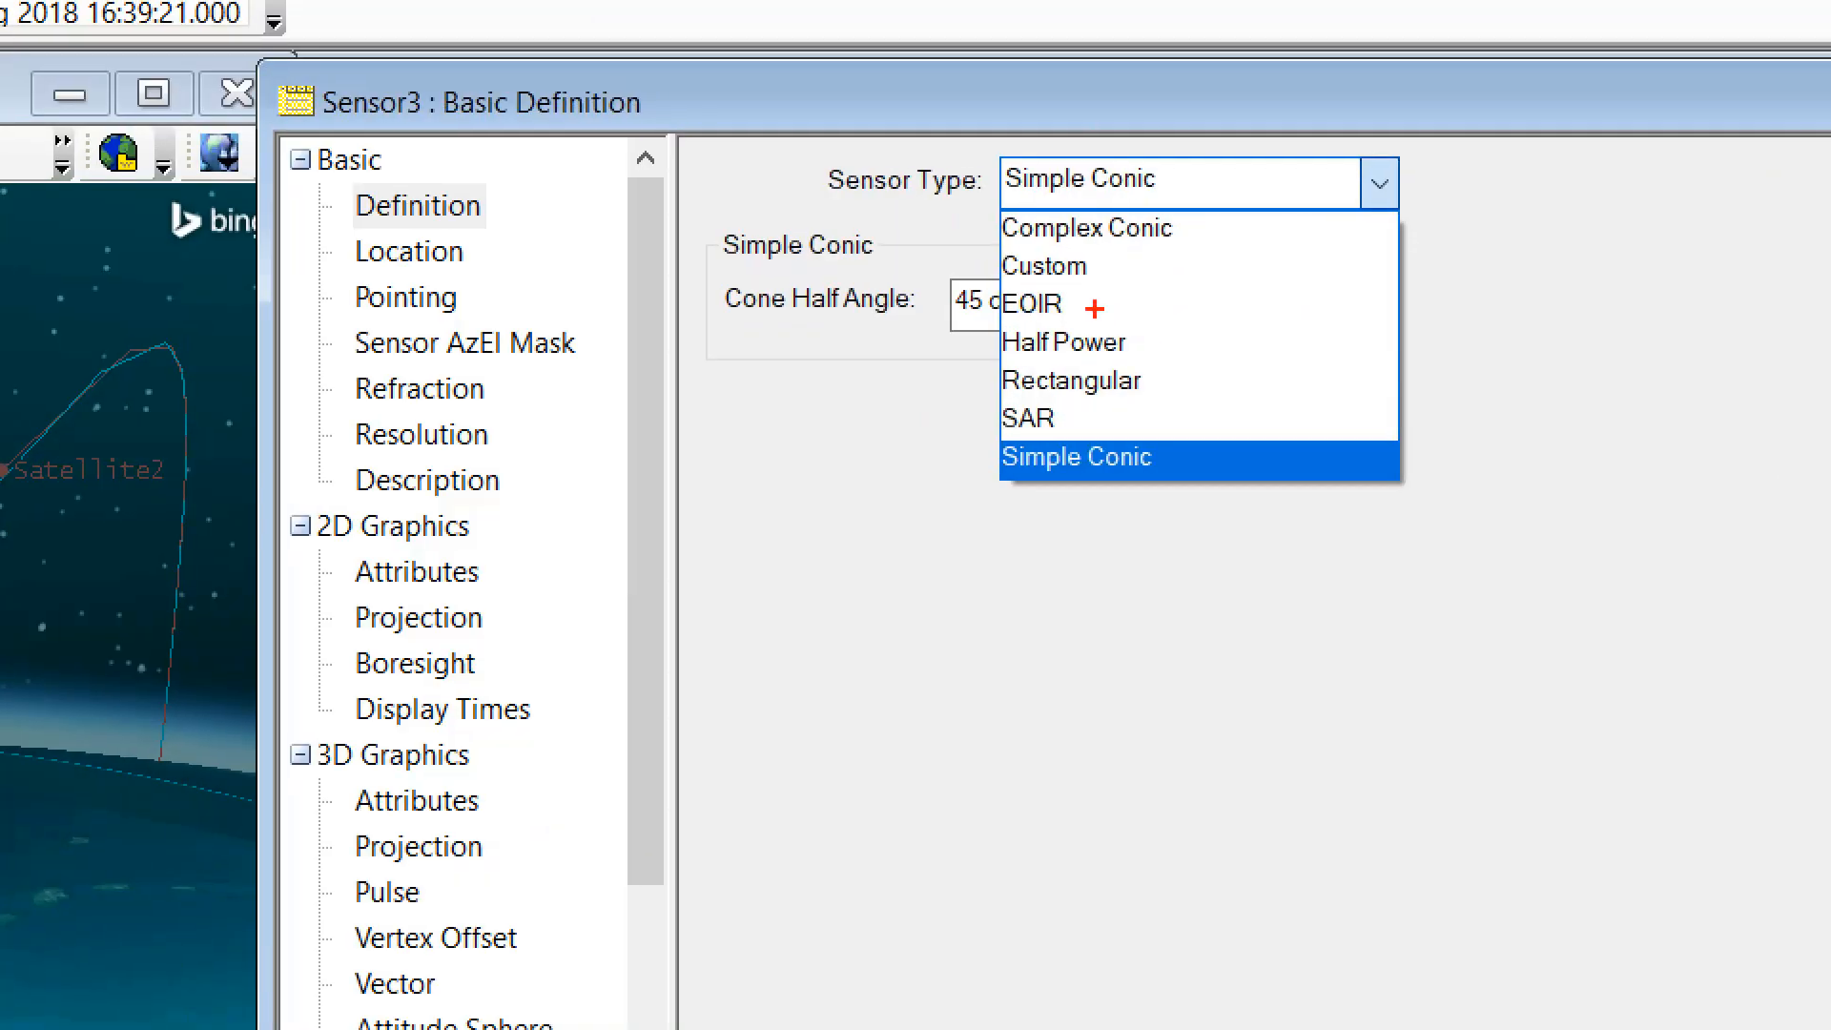
pyautogui.press('Escape')
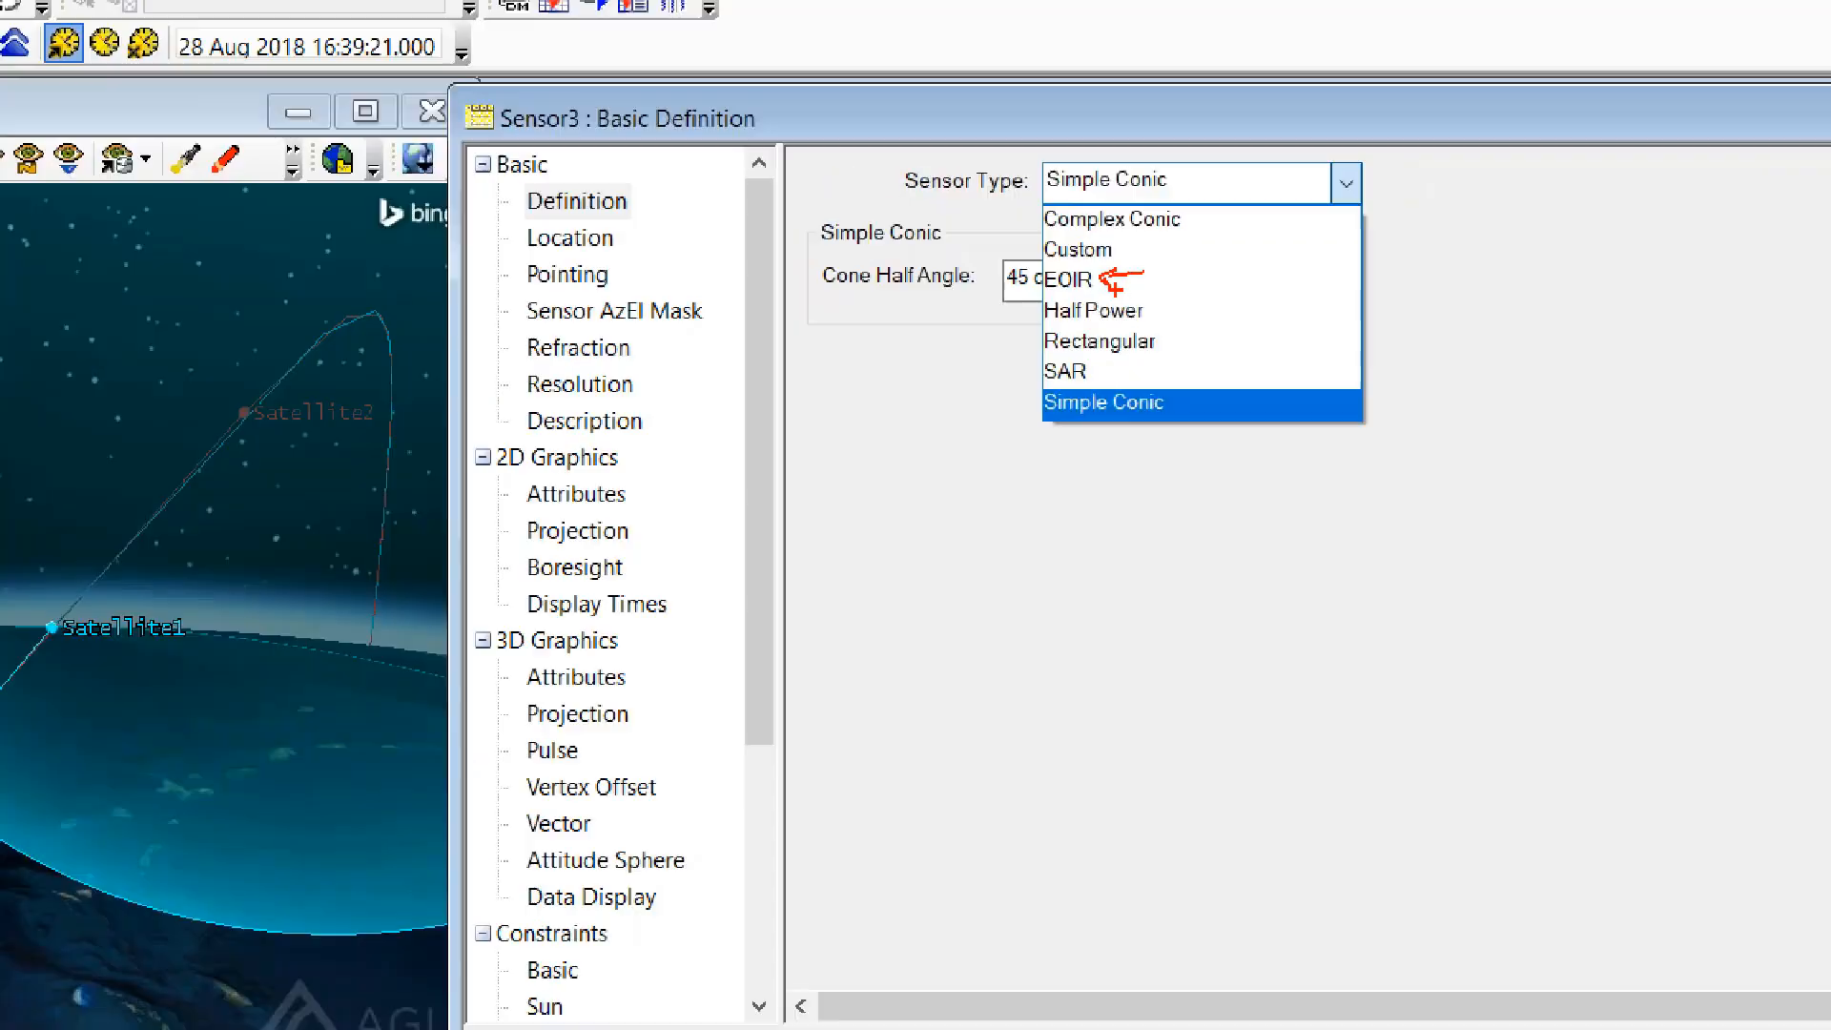
pyautogui.click(1192, 184)
pyautogui.click(1166, 248)
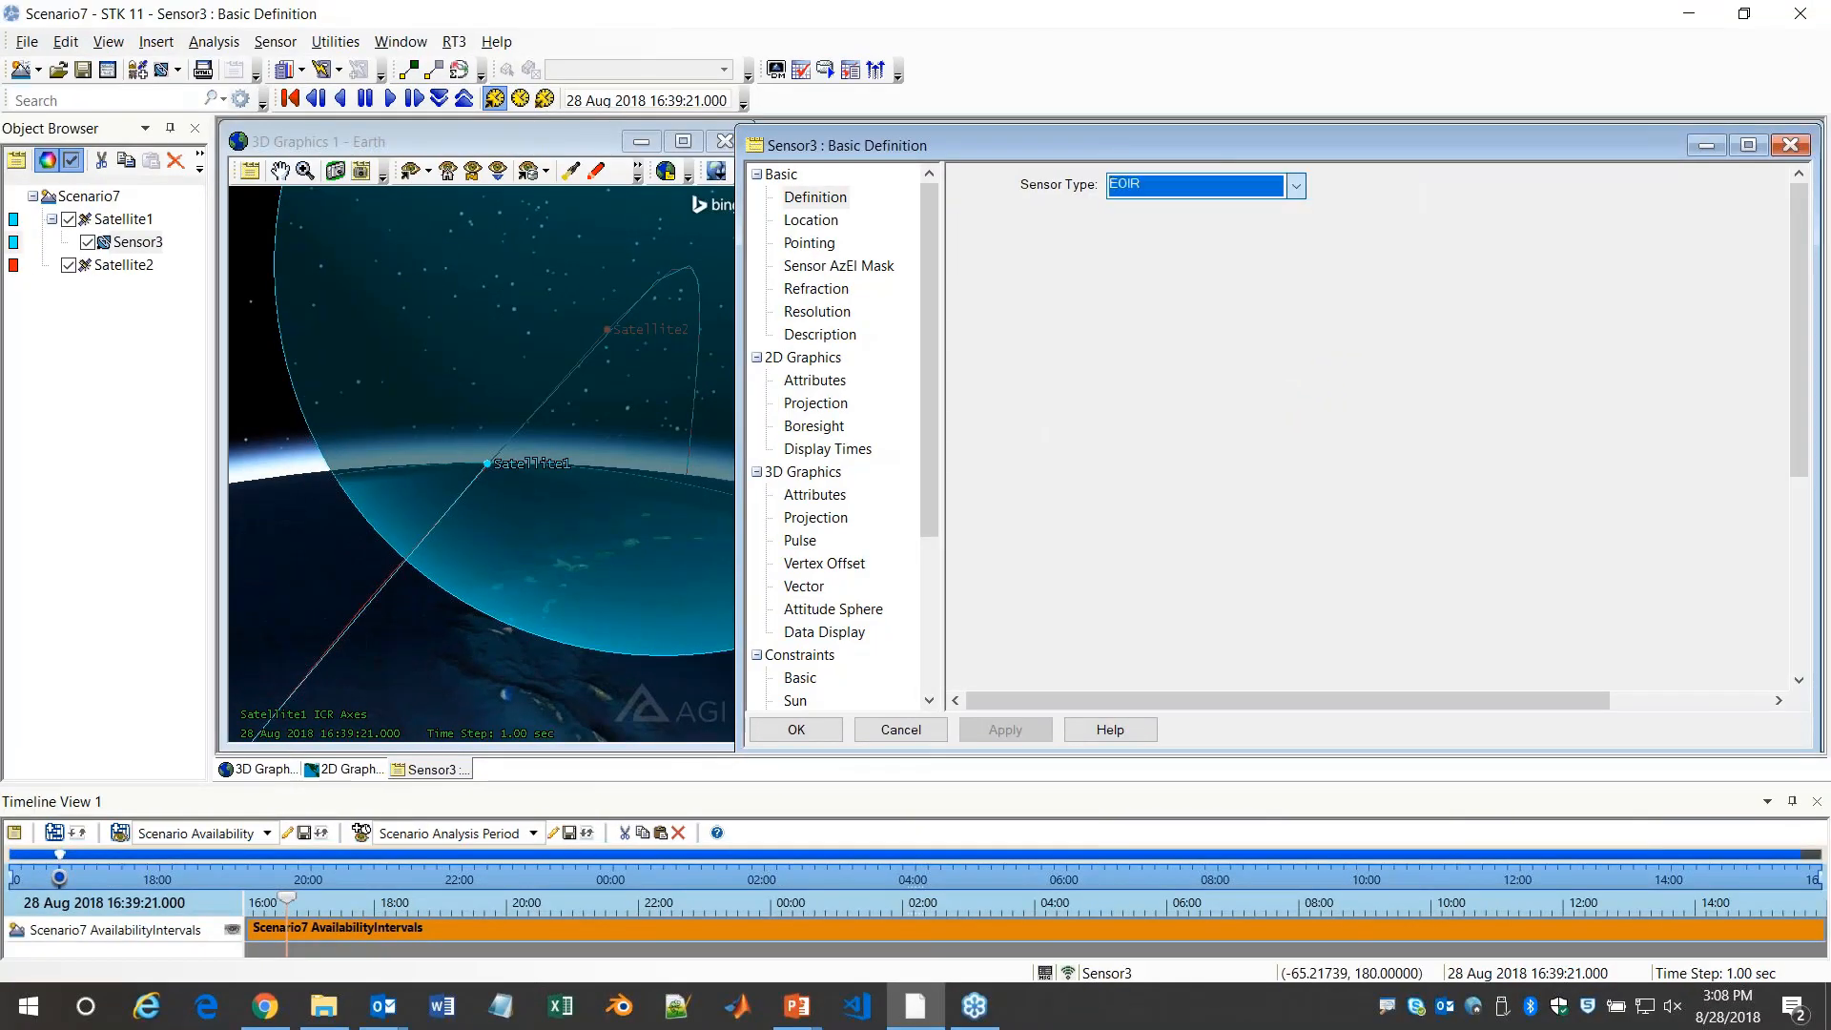
# Define the sensor's spatial input by Number of Pixels and Detector Pitch, with horizontal and vertical pixel pitch of 40 um
pyautogui.click(1180, 368)
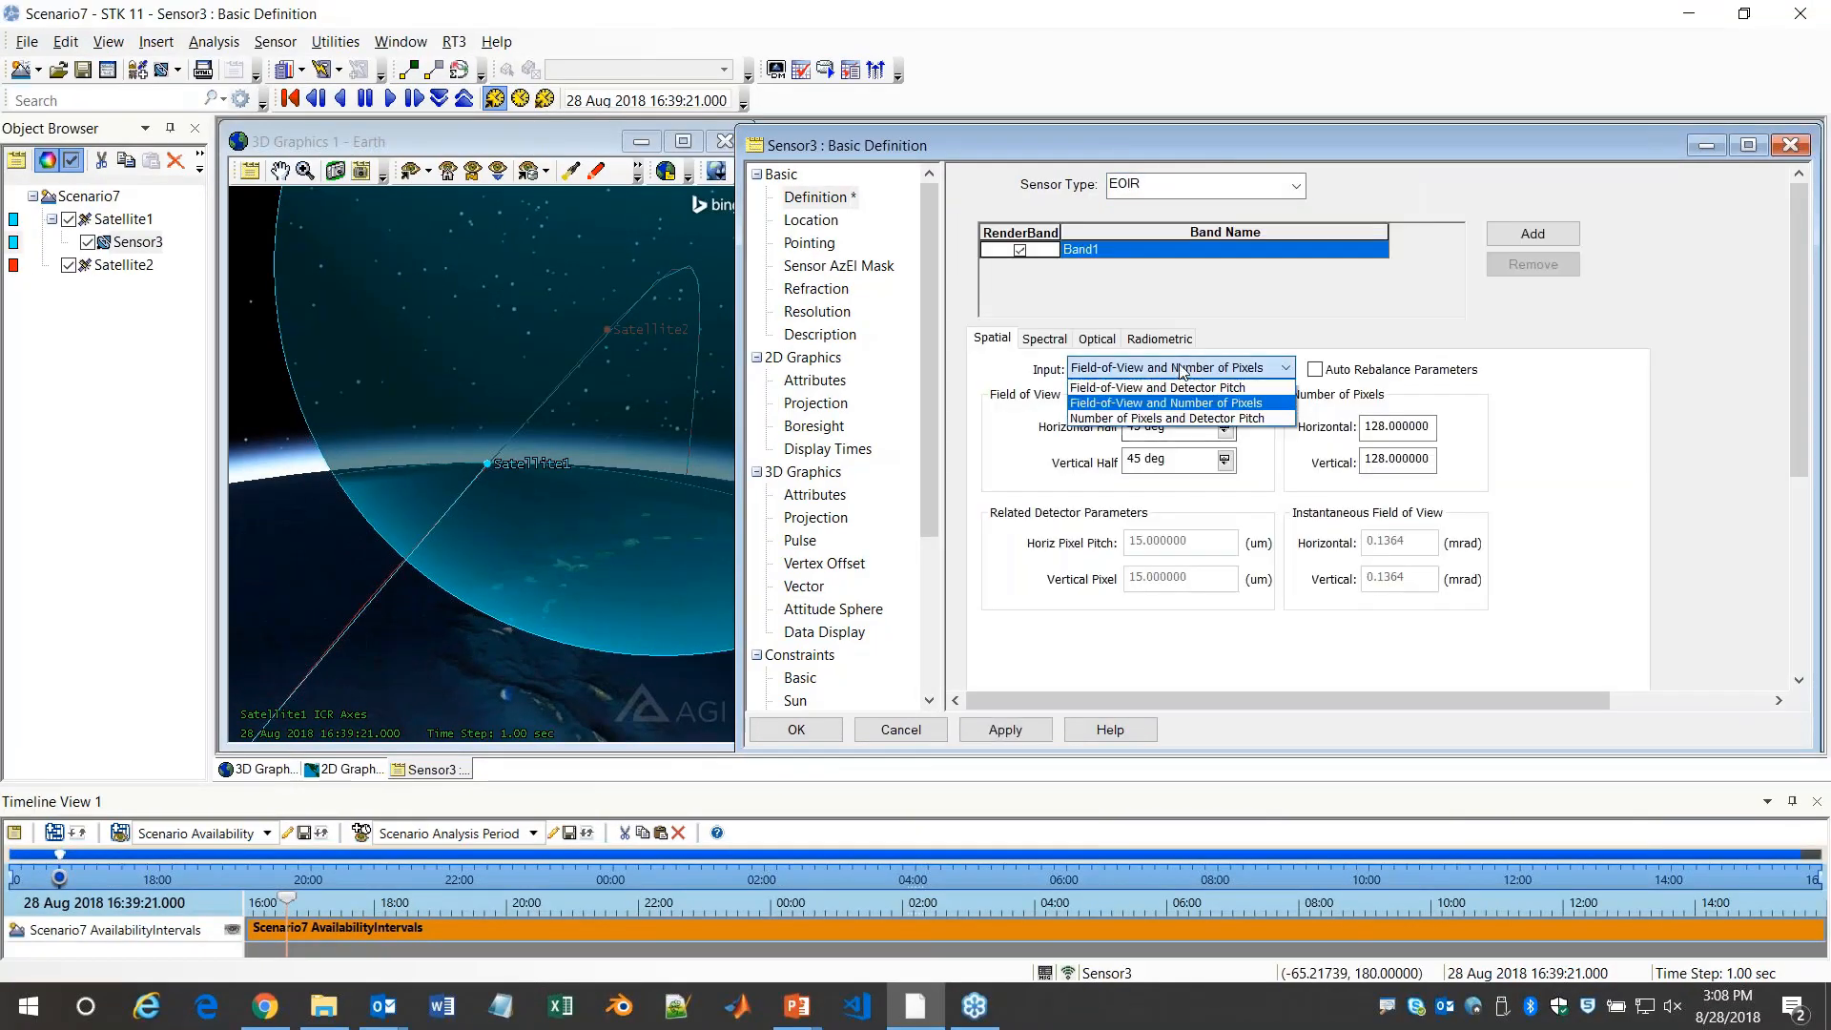
pyautogui.click(1179, 420)
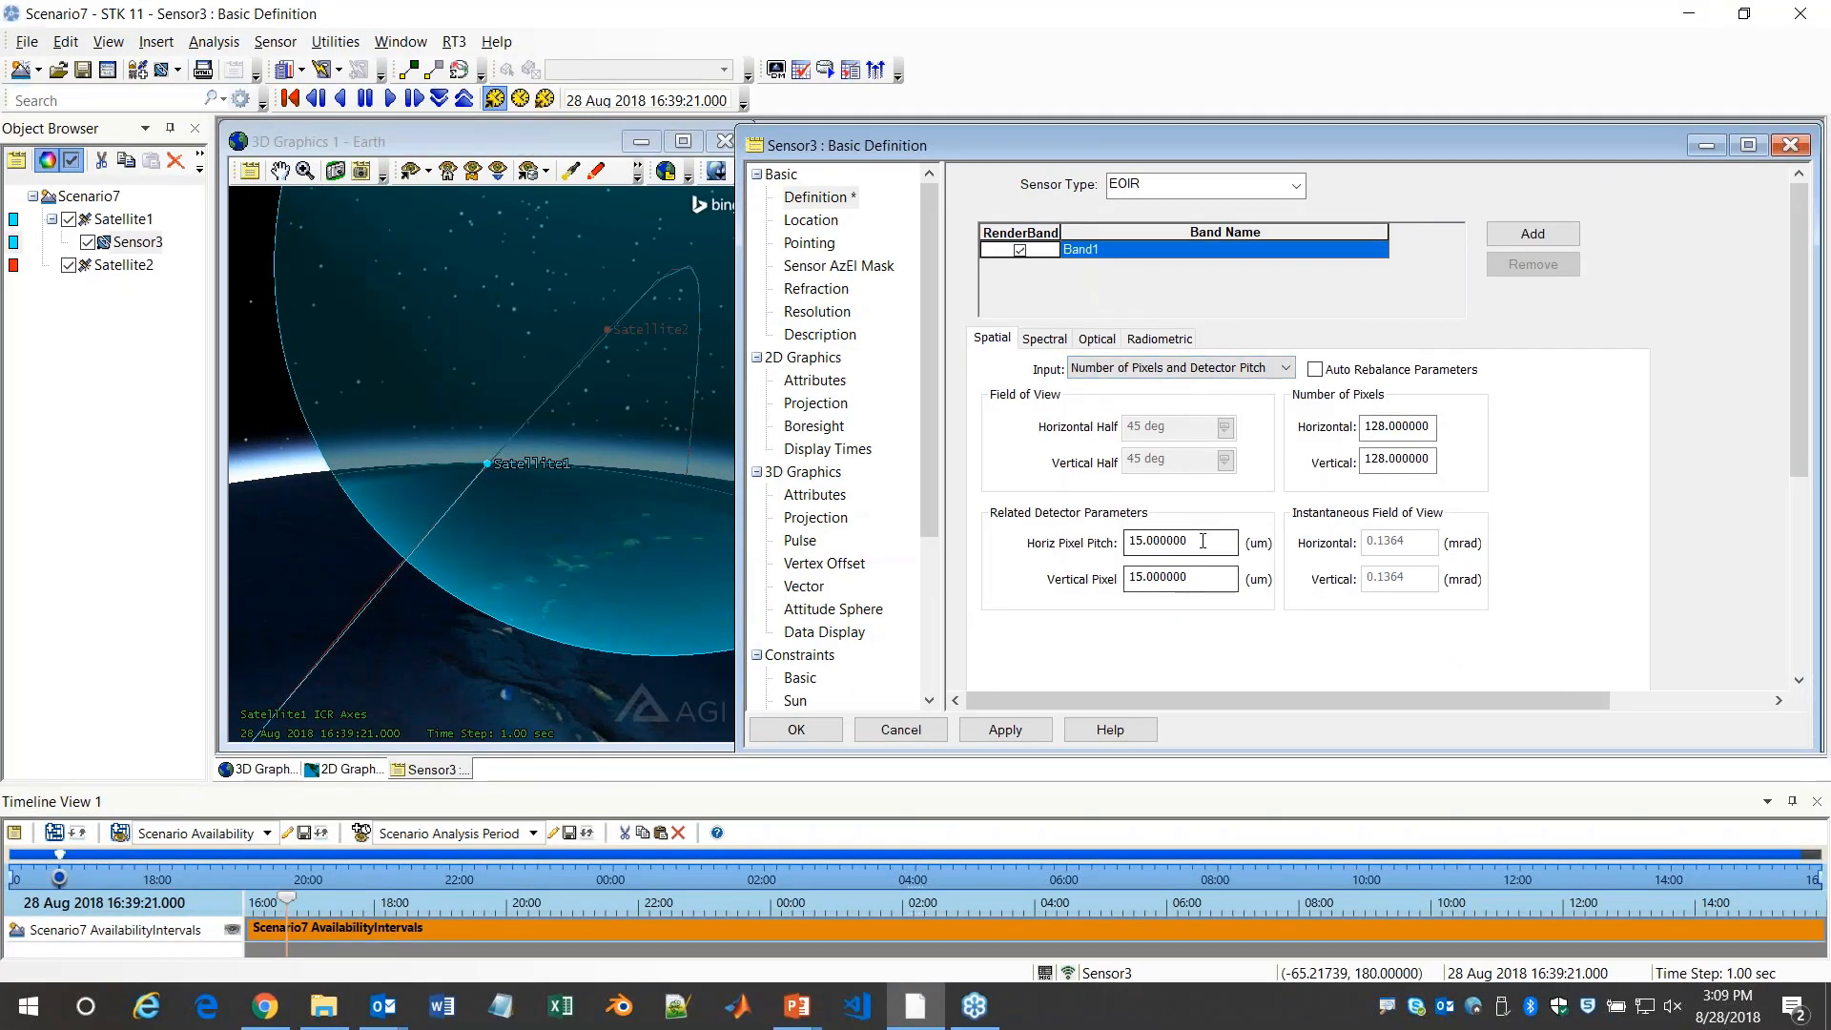
pyautogui.moveTo(1205, 541); pyautogui.dragTo(1101, 530)
pyautogui.write('40')
pyautogui.doubleClick(1140, 574)
pyautogui.write('40')
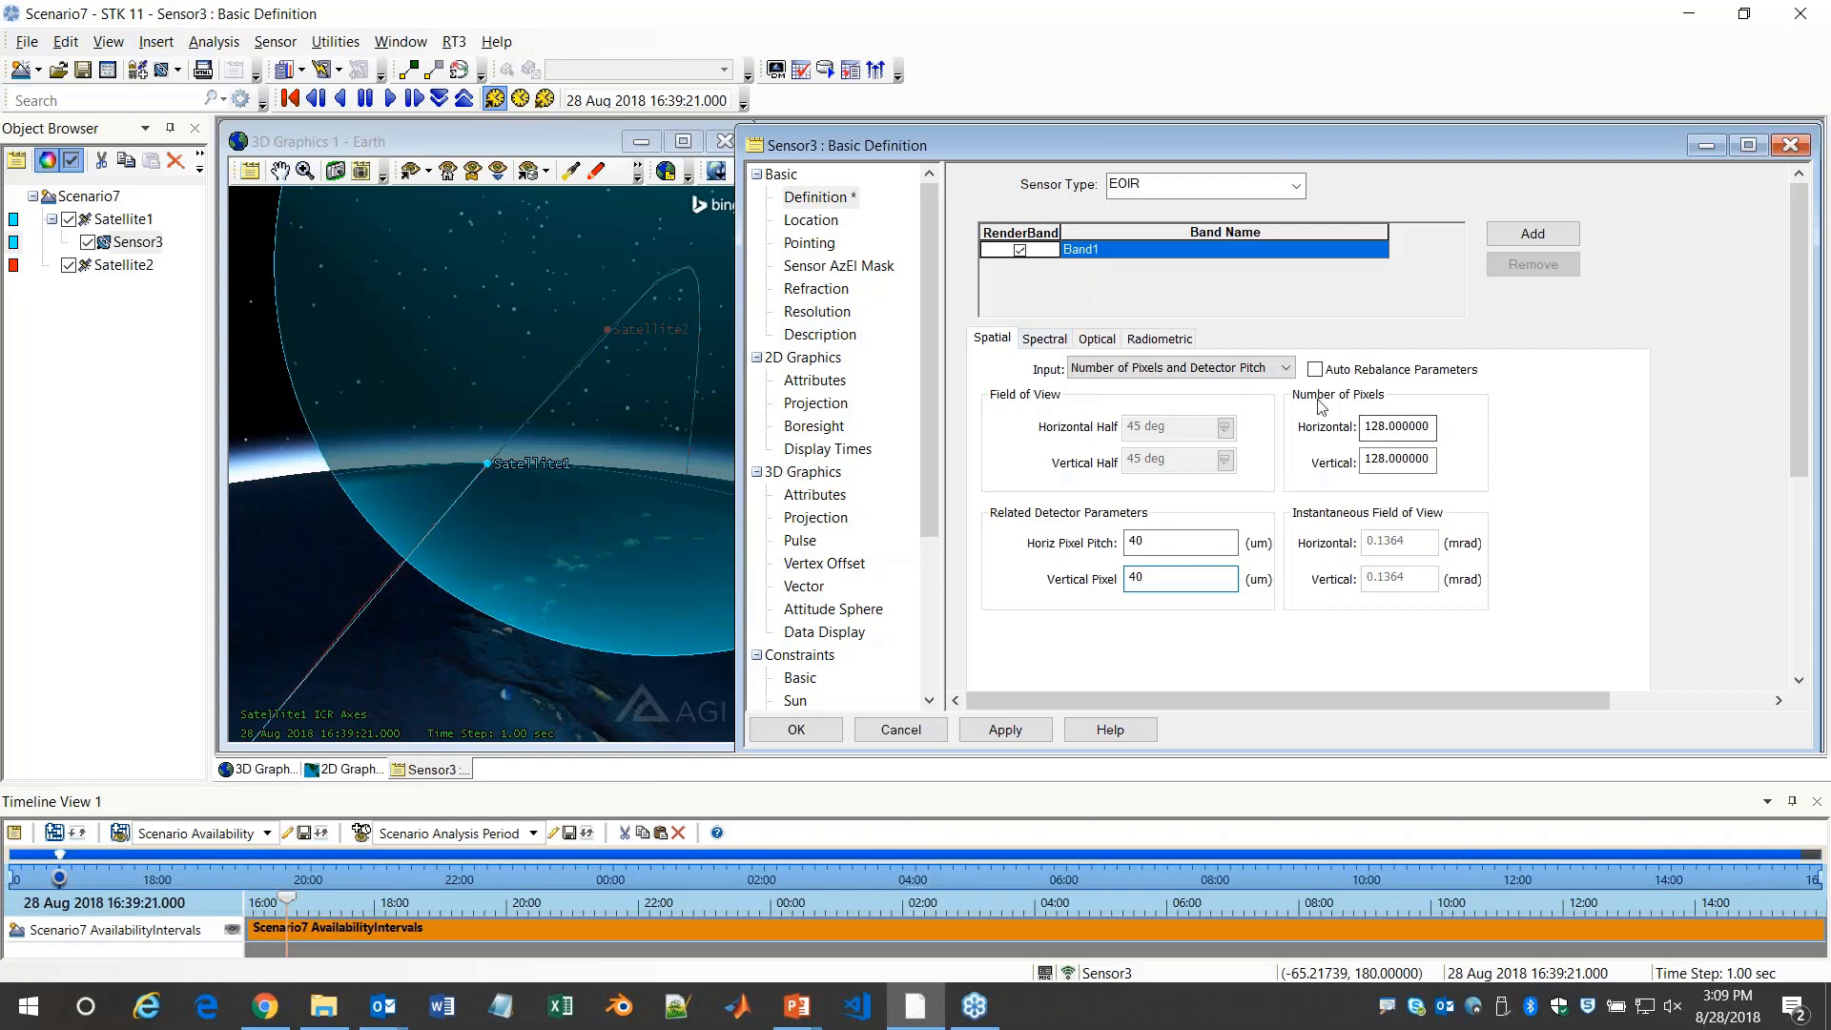
# Set the sensor's optical F-number to 8 and effective focal length to 400 cm, and accept the EOIR definition
pyautogui.click(1097, 339)
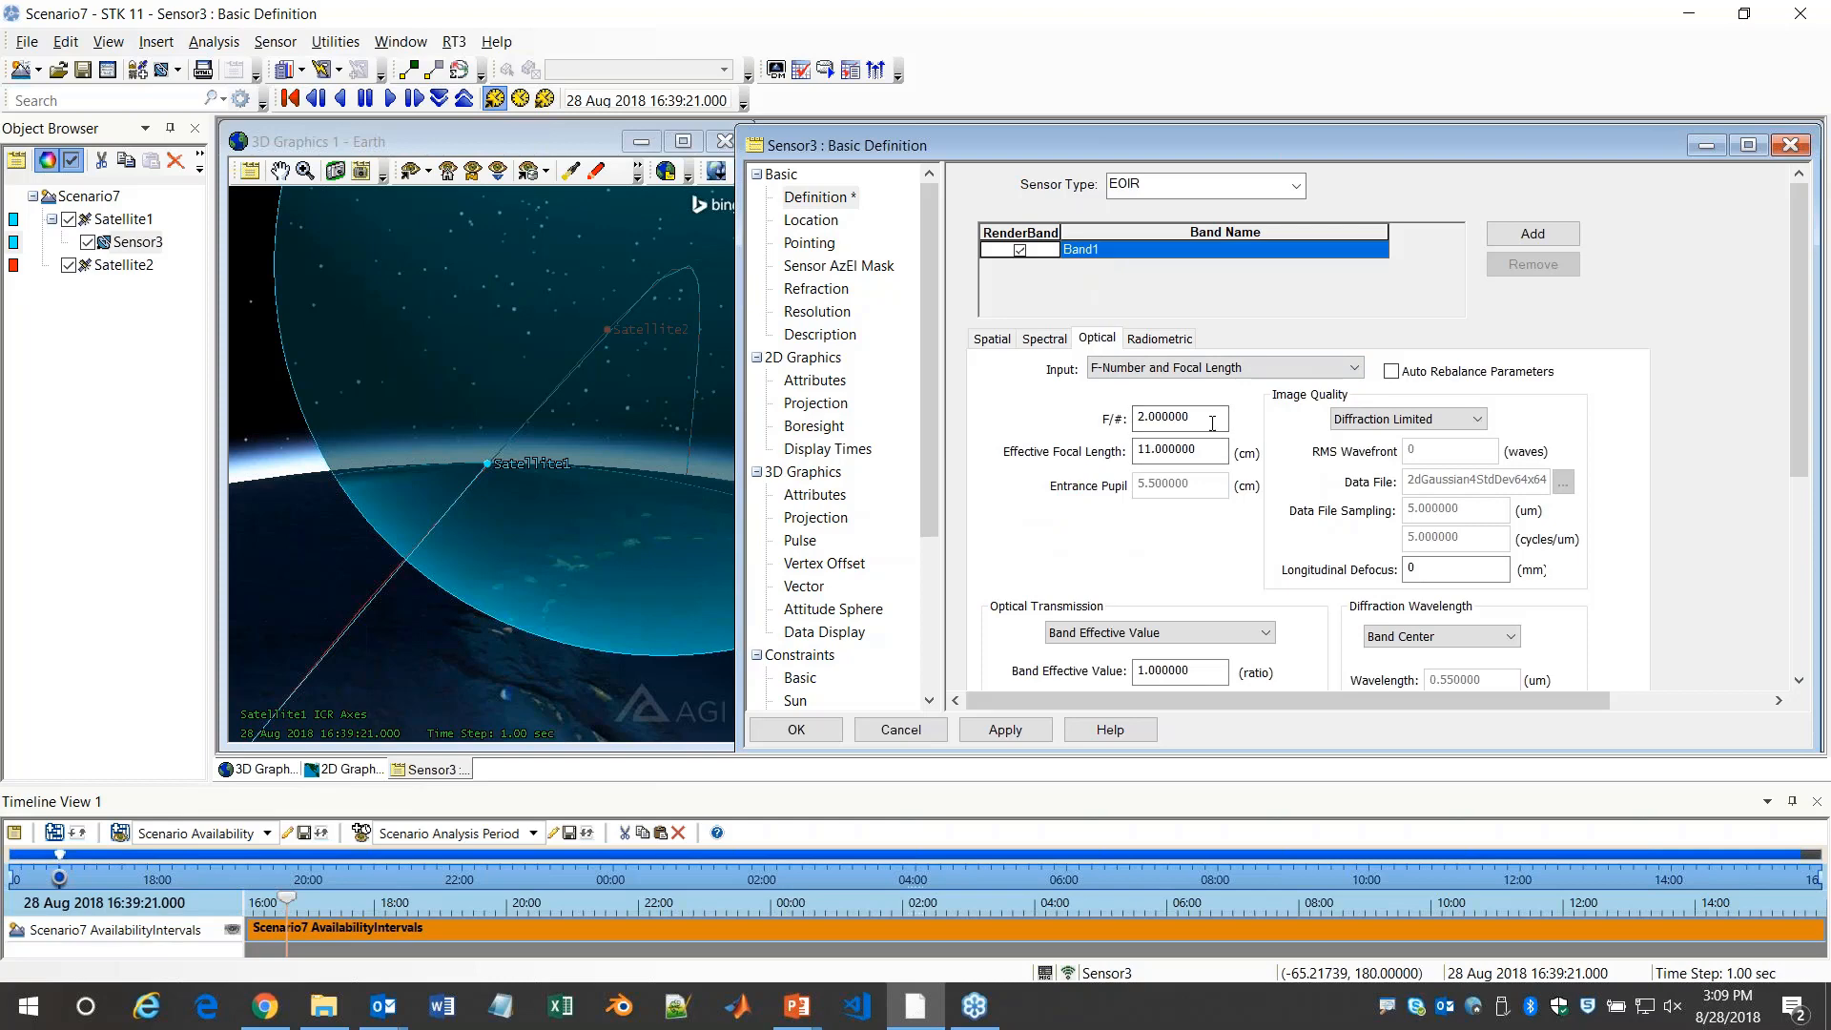
pyautogui.moveTo(1204, 418); pyautogui.dragTo(1092, 418)
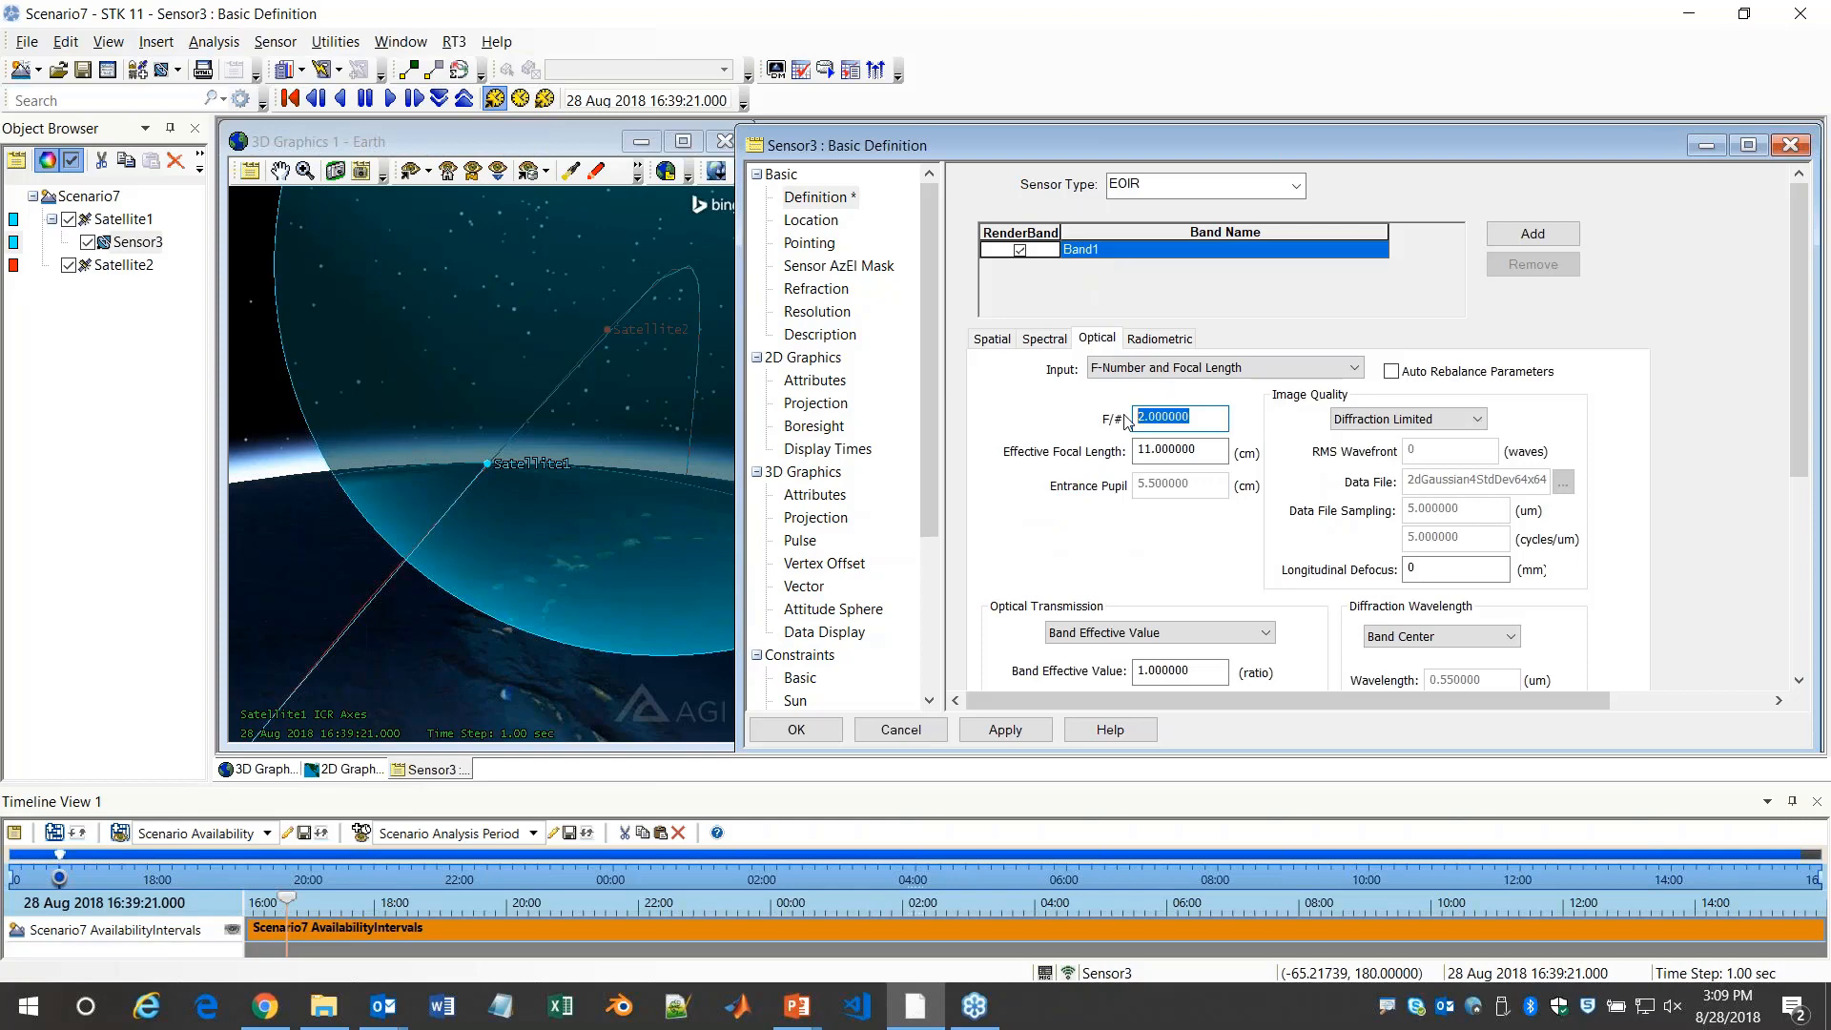
pyautogui.write('8')
pyautogui.press('Tab')
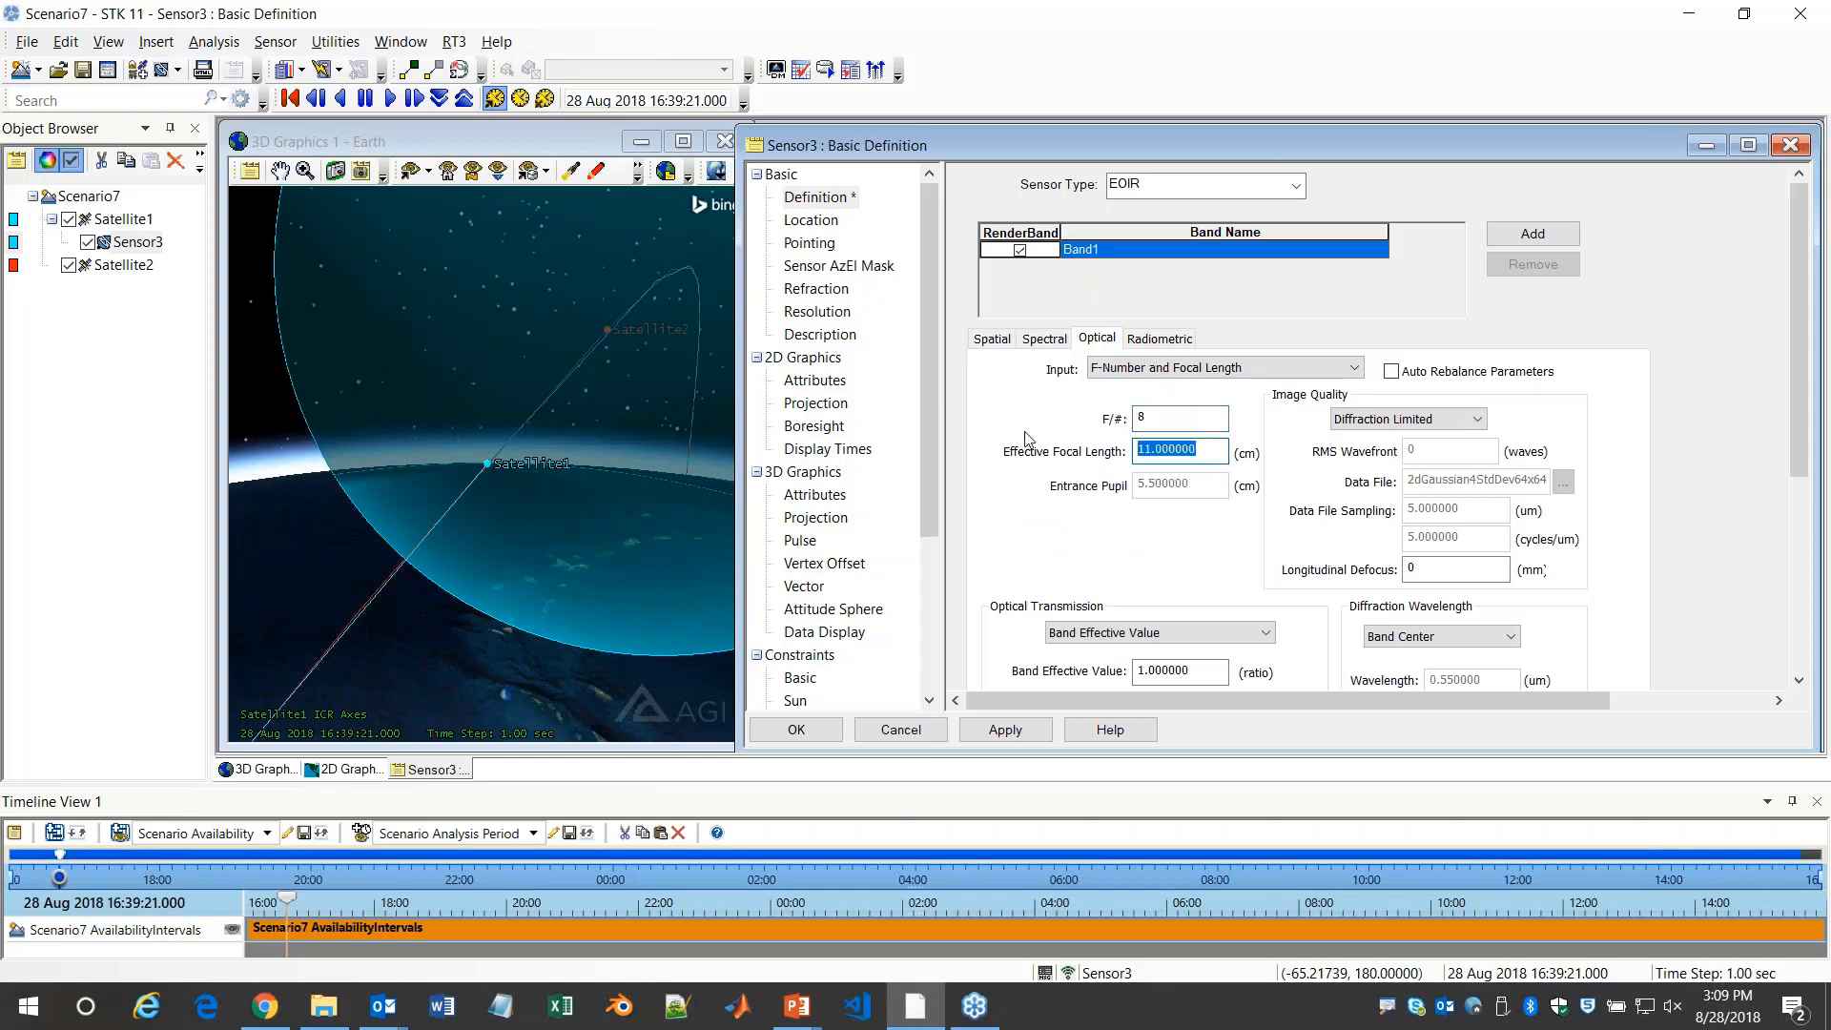
pyautogui.write('400')
pyautogui.click(796, 730)
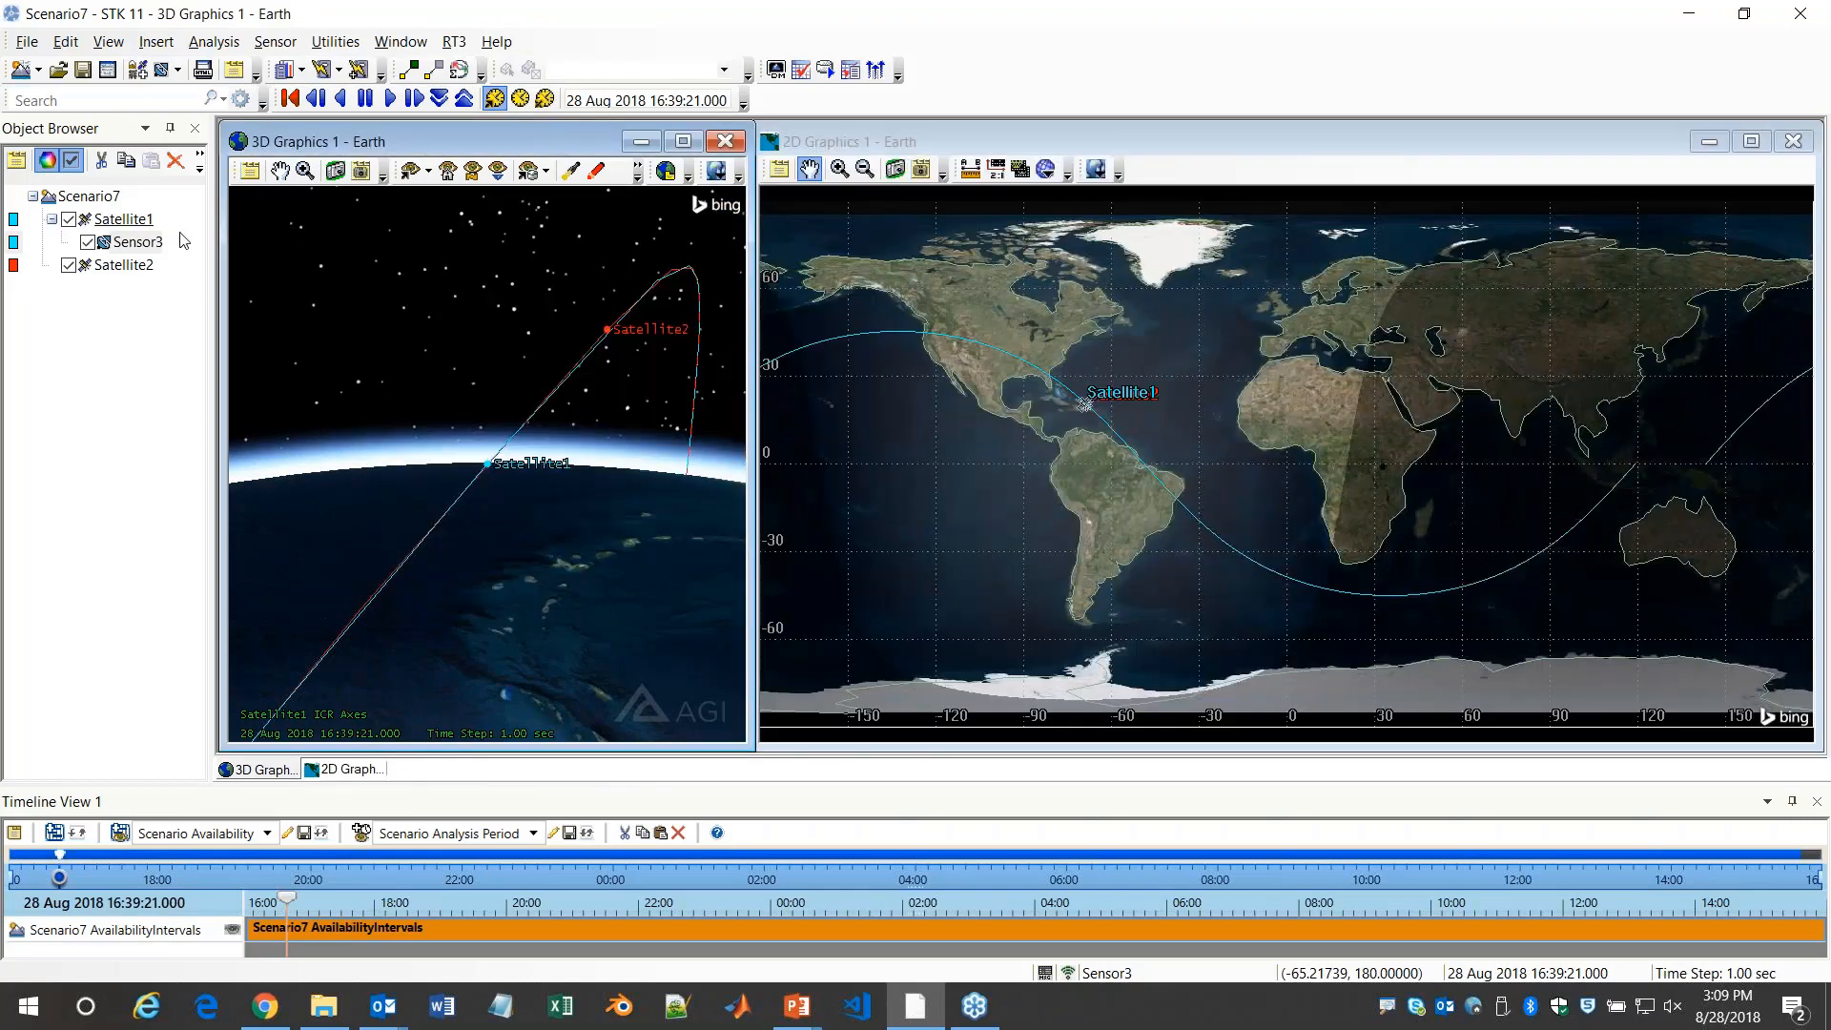
# Center the 3D view on Satellite2 and examine the EOIR sensor's rectangular field of view around it
pyautogui.rightClick(123, 266)
pyautogui.click(193, 310)
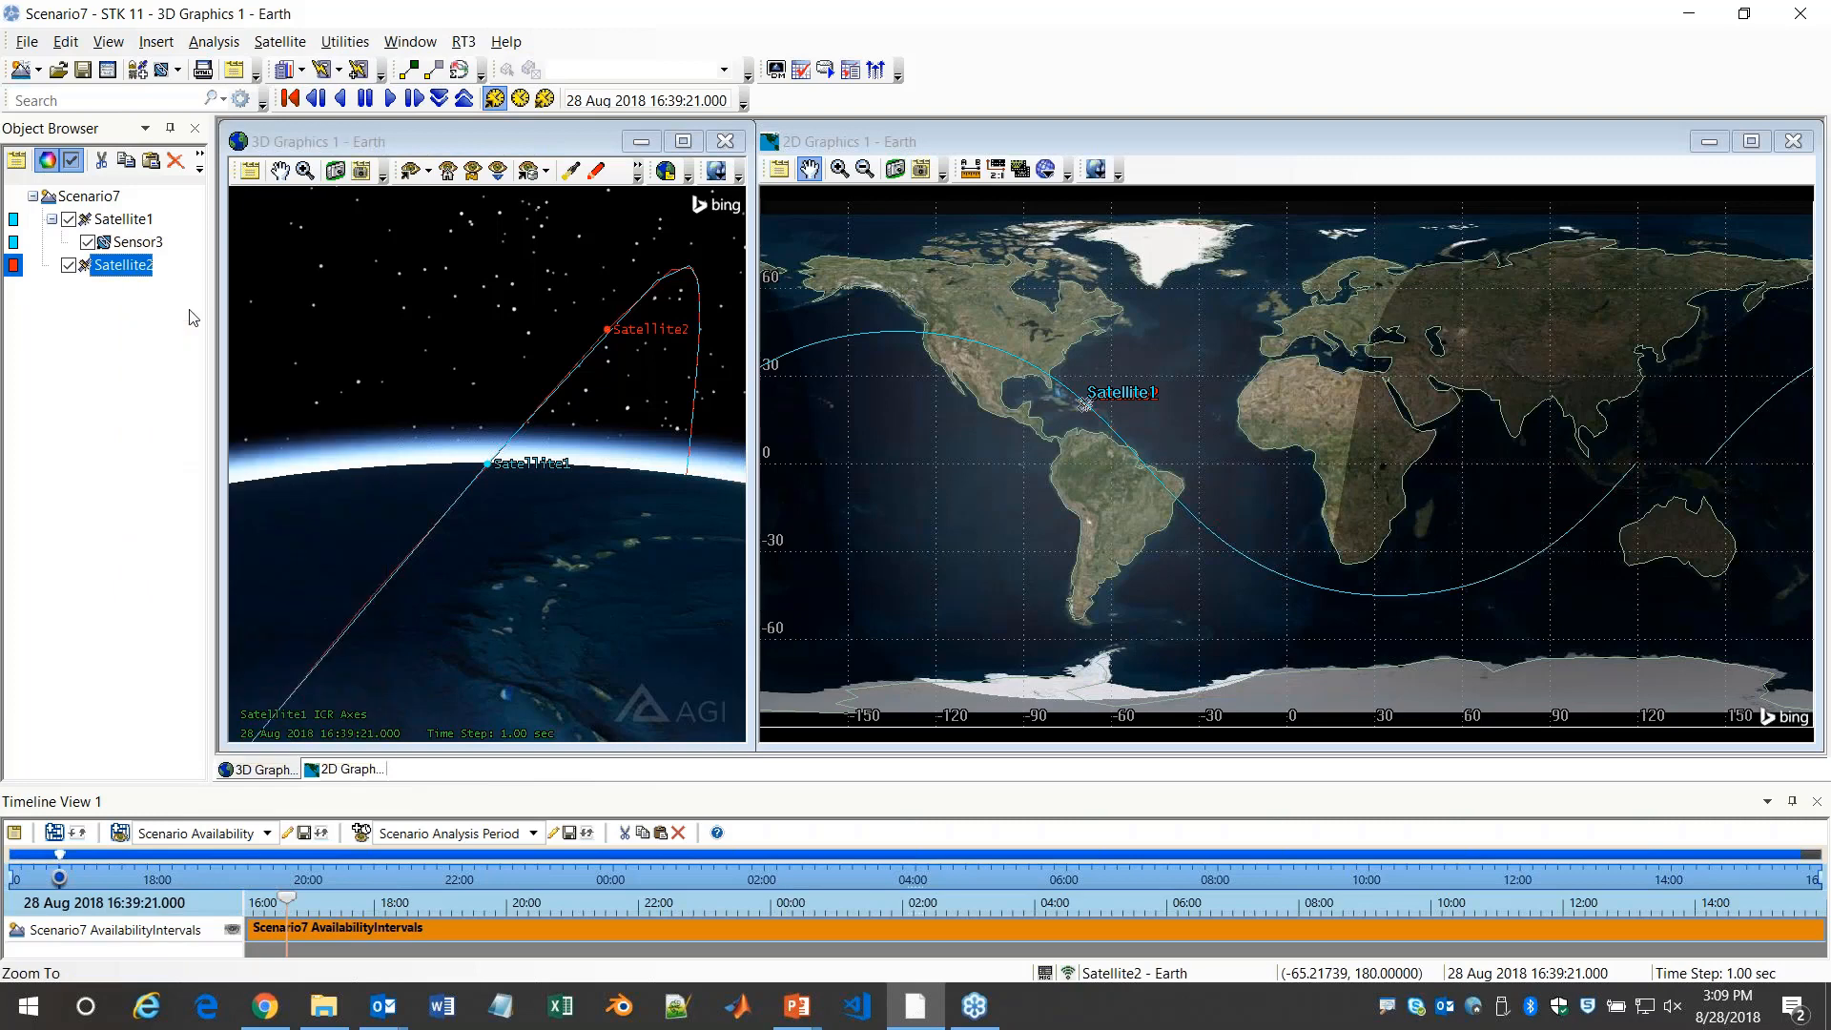
pyautogui.scroll(-5, 501, 460)
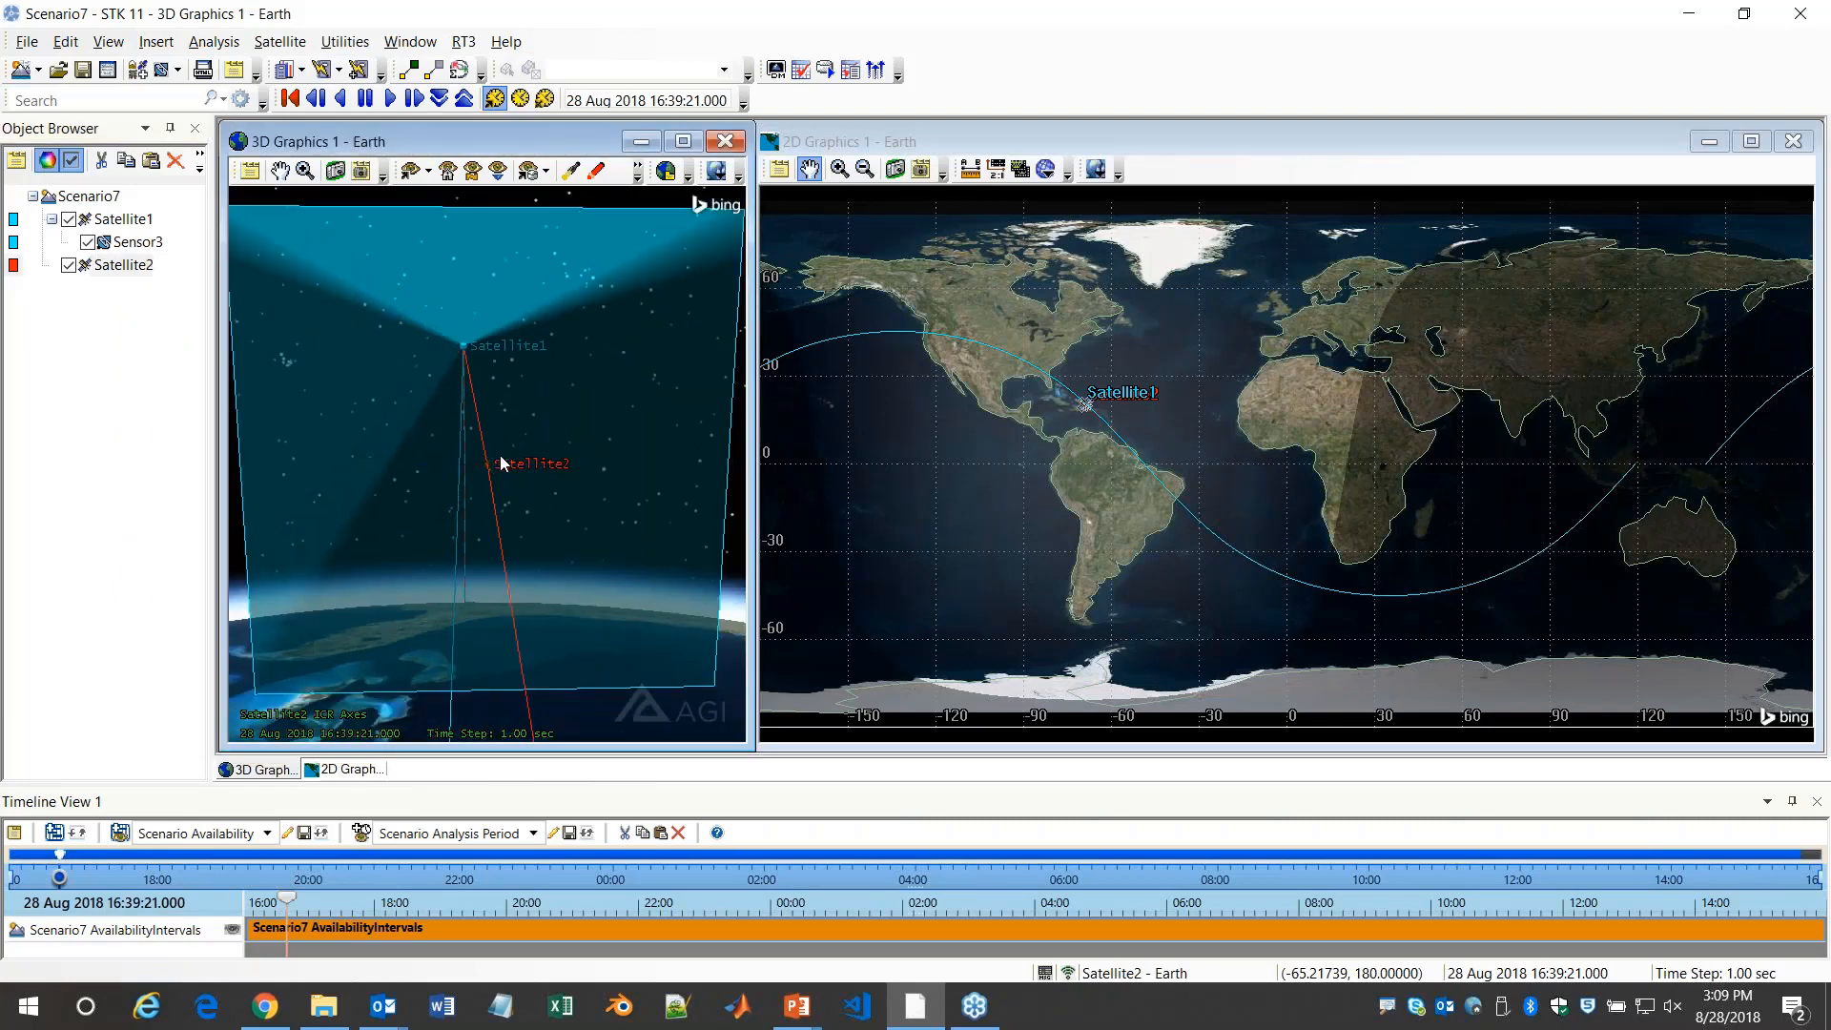
pyautogui.moveTo(498, 469); pyautogui.dragTo(382, 348)
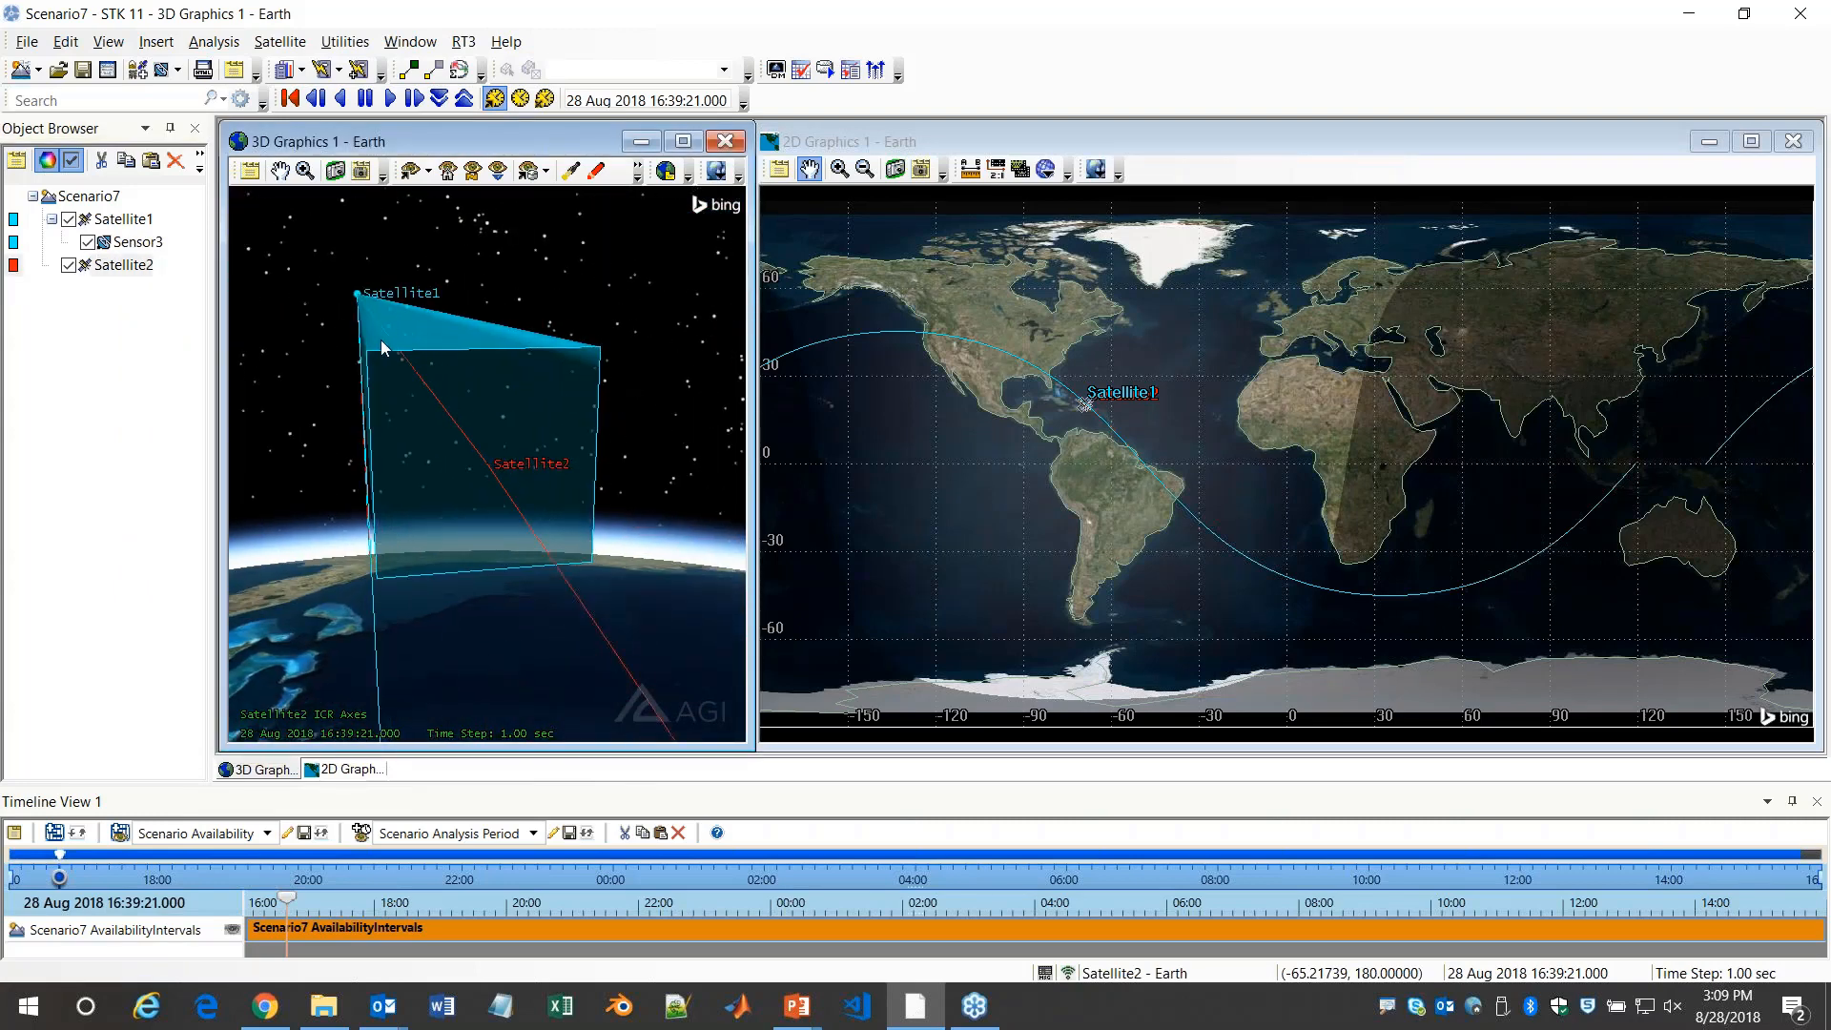
pyautogui.moveTo(504, 489); pyautogui.dragTo(513, 414)
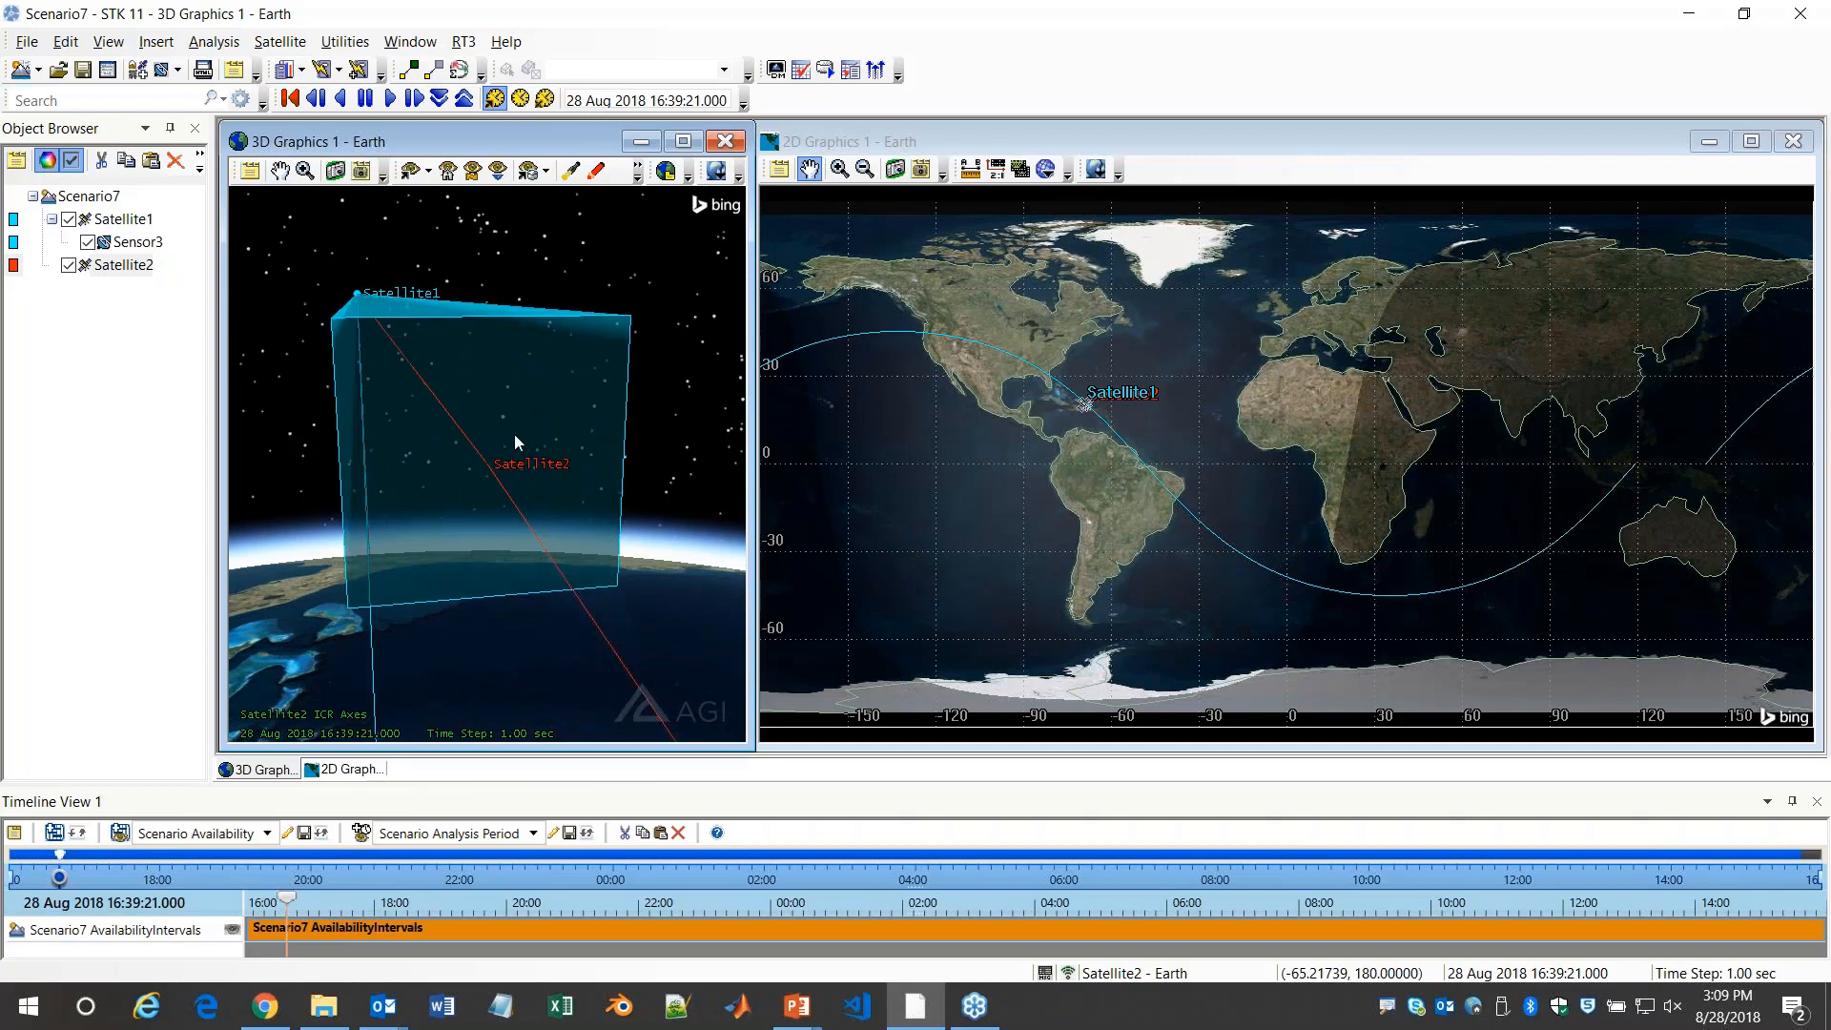
# Select Sensor3, display the EOIR toolbar and dock it beside the animation time controls
pyautogui.click(134, 242)
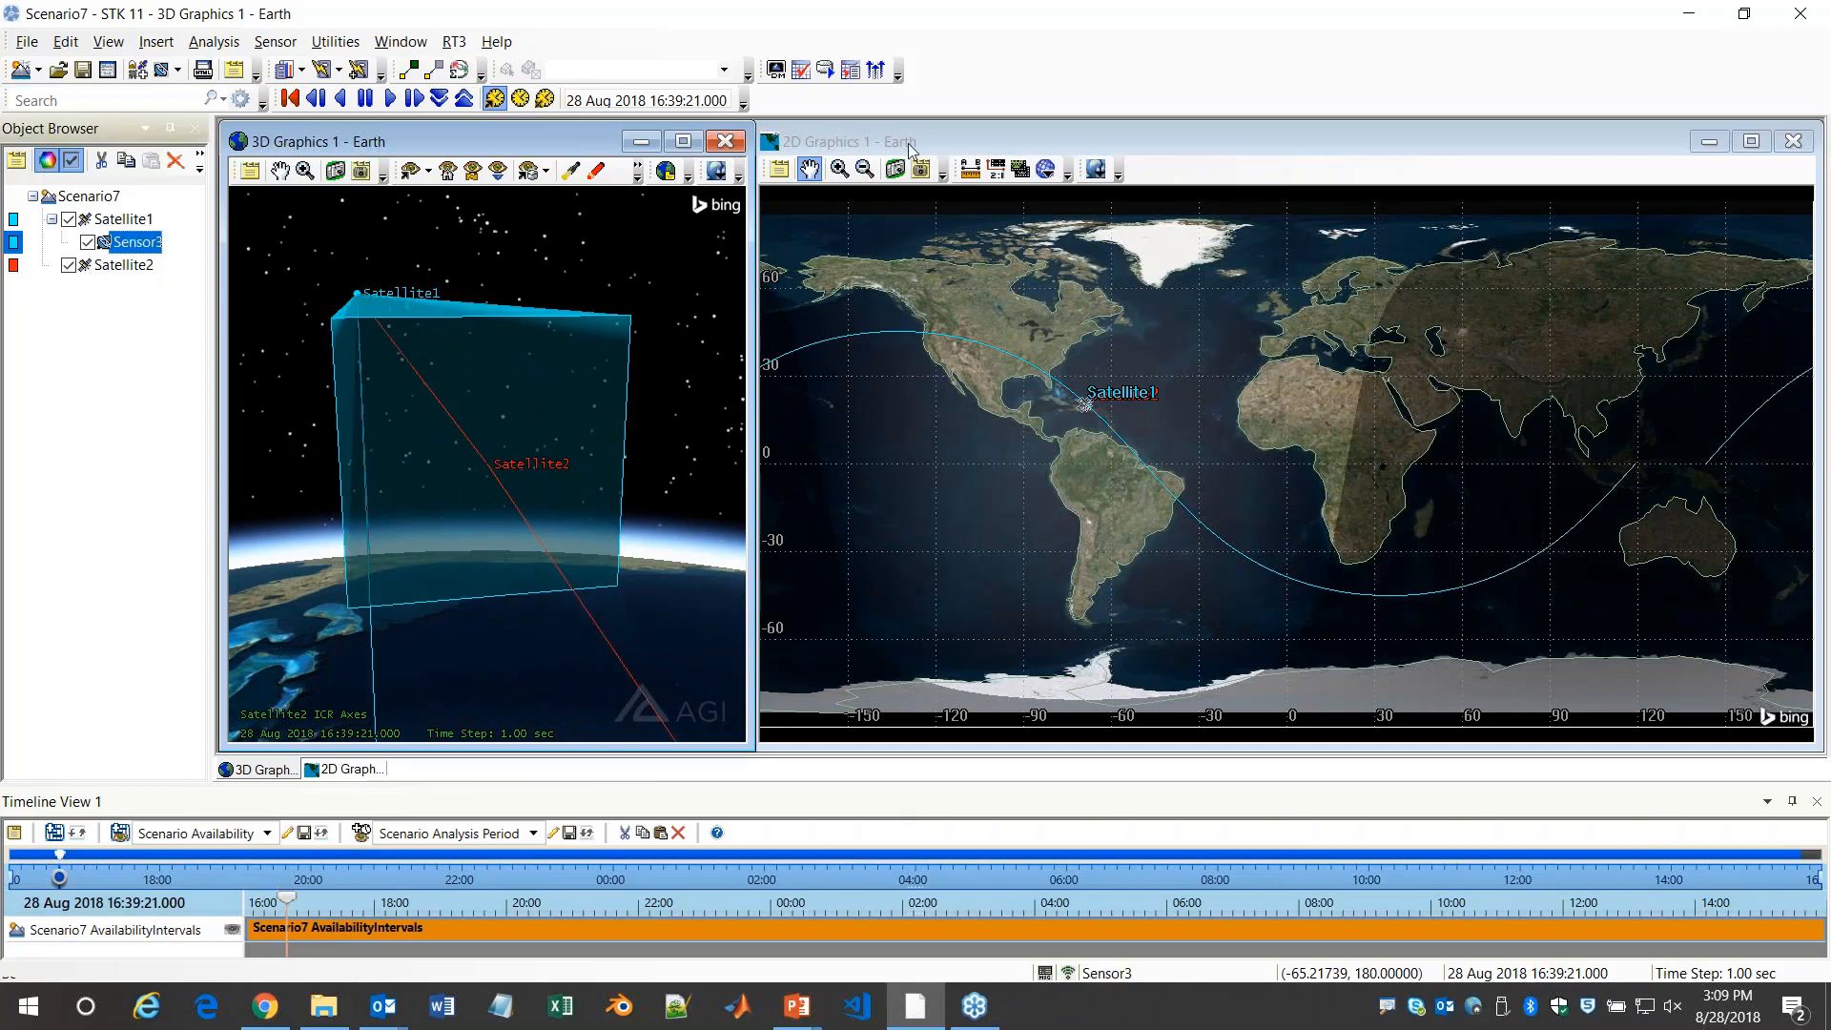
pyautogui.rightClick(906, 100)
pyautogui.click(954, 322)
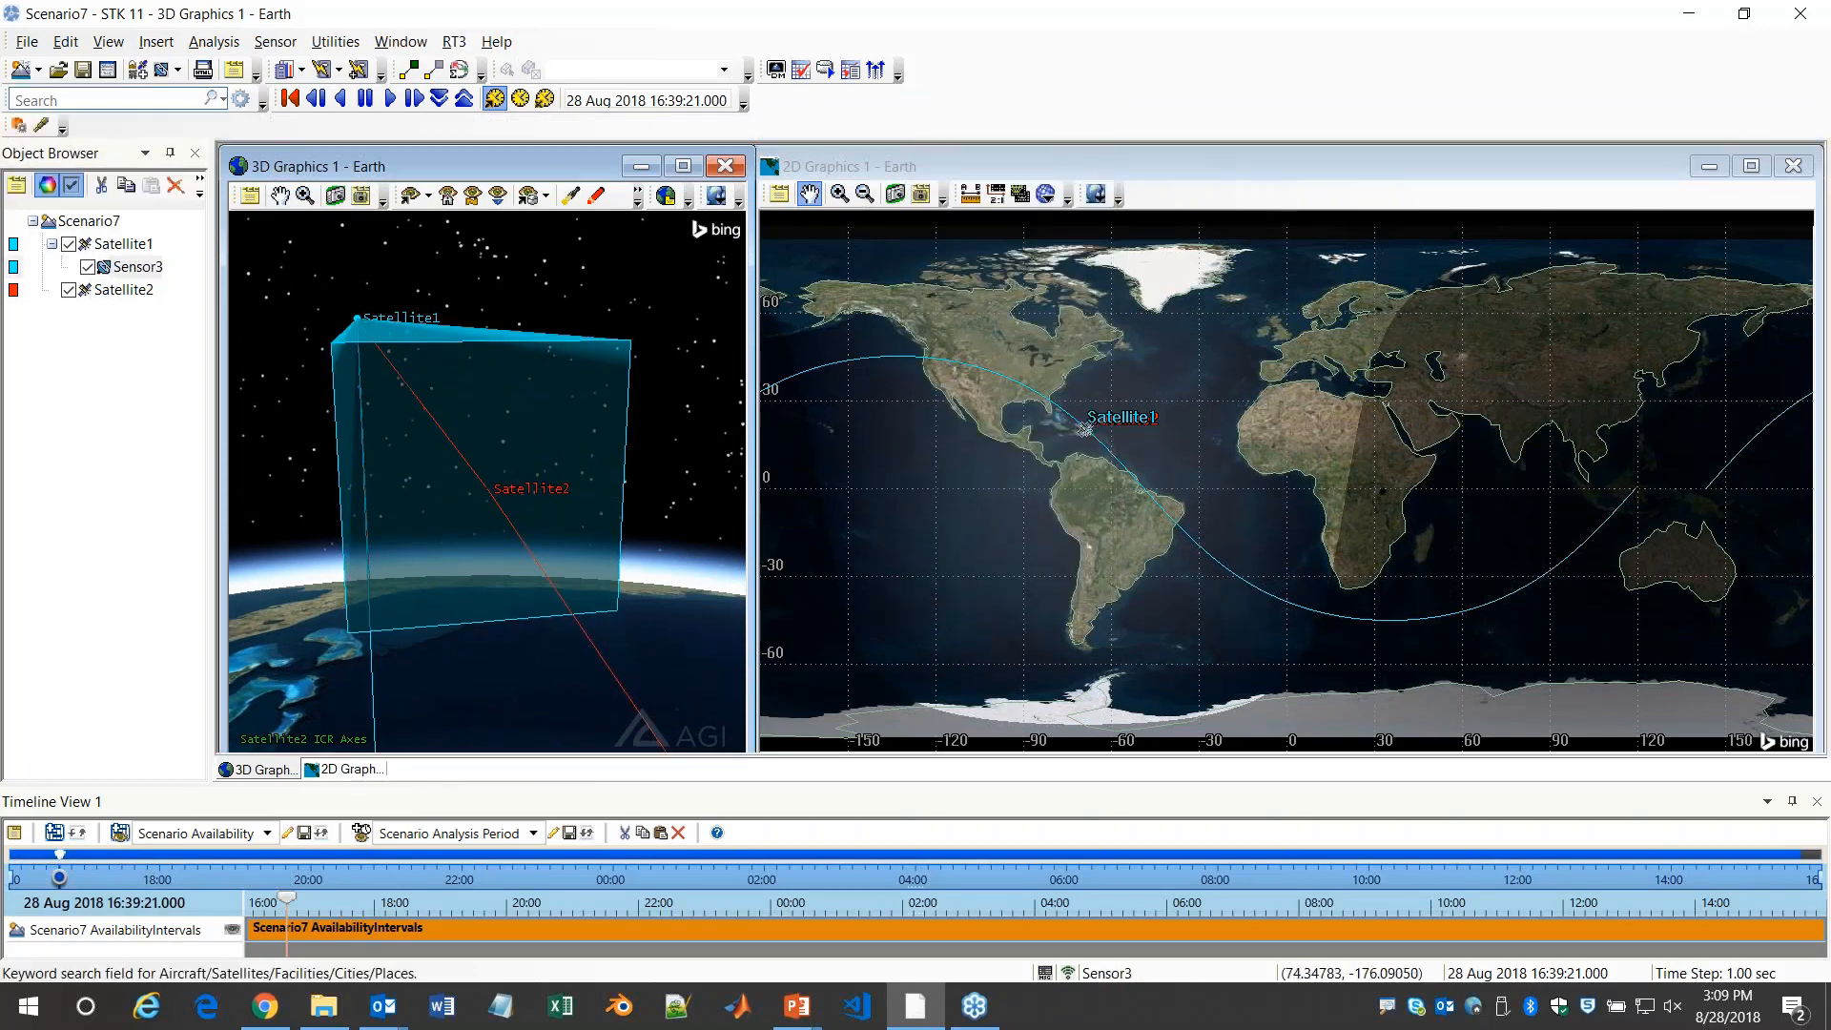
pyautogui.moveTo(12, 122); pyautogui.dragTo(775, 101)
# Add Satellite2 to the selected targets in the EOIR configuration
pyautogui.click(778, 99)
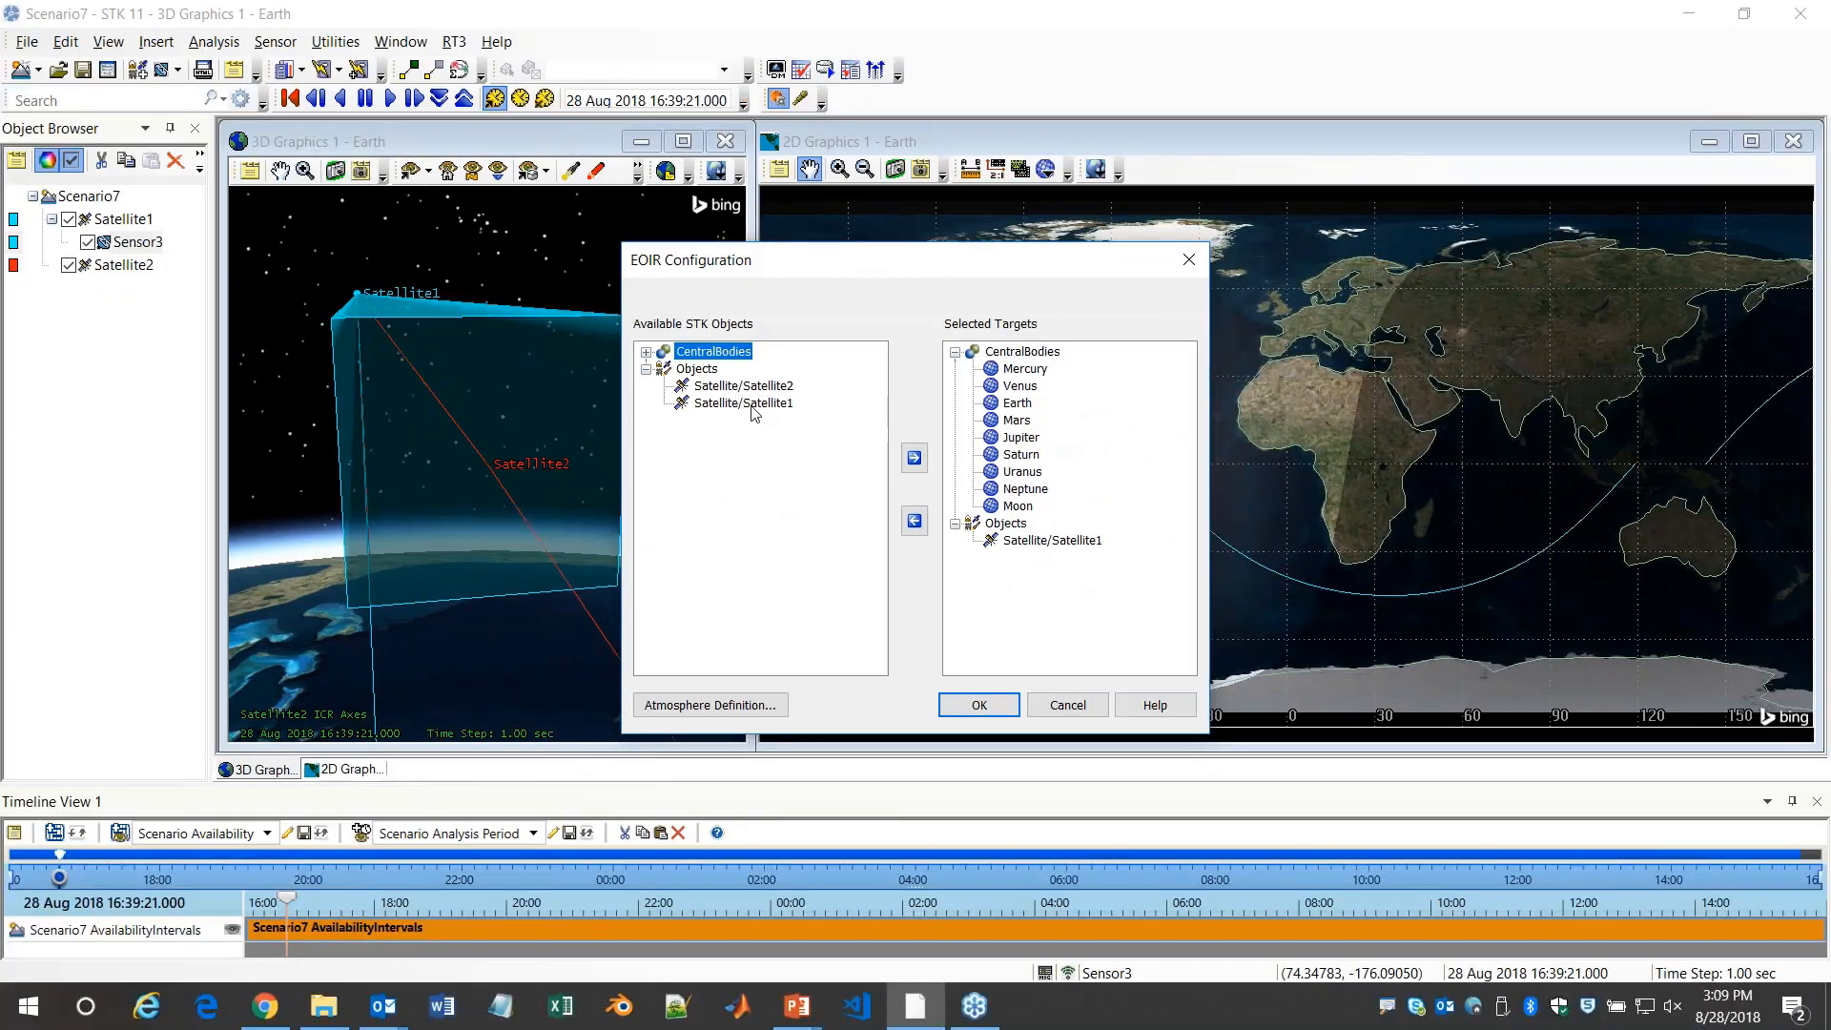
pyautogui.doubleClick(748, 387)
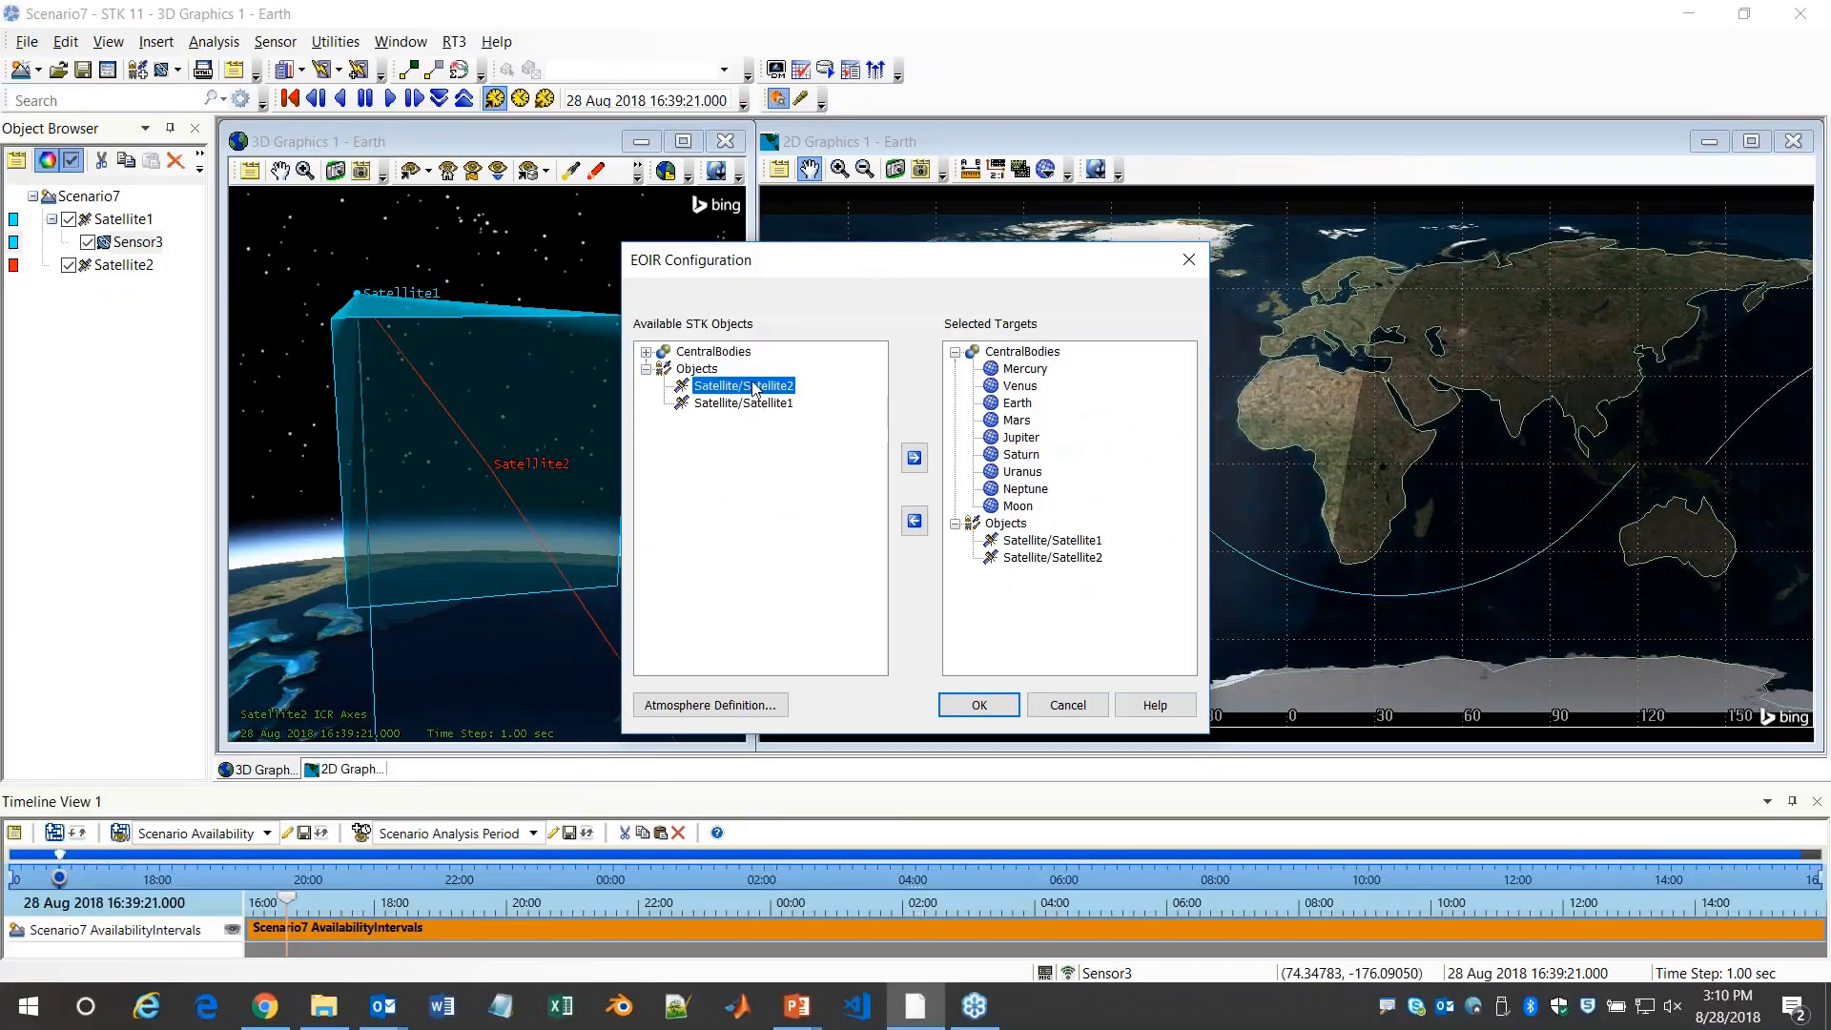
pyautogui.click(972, 707)
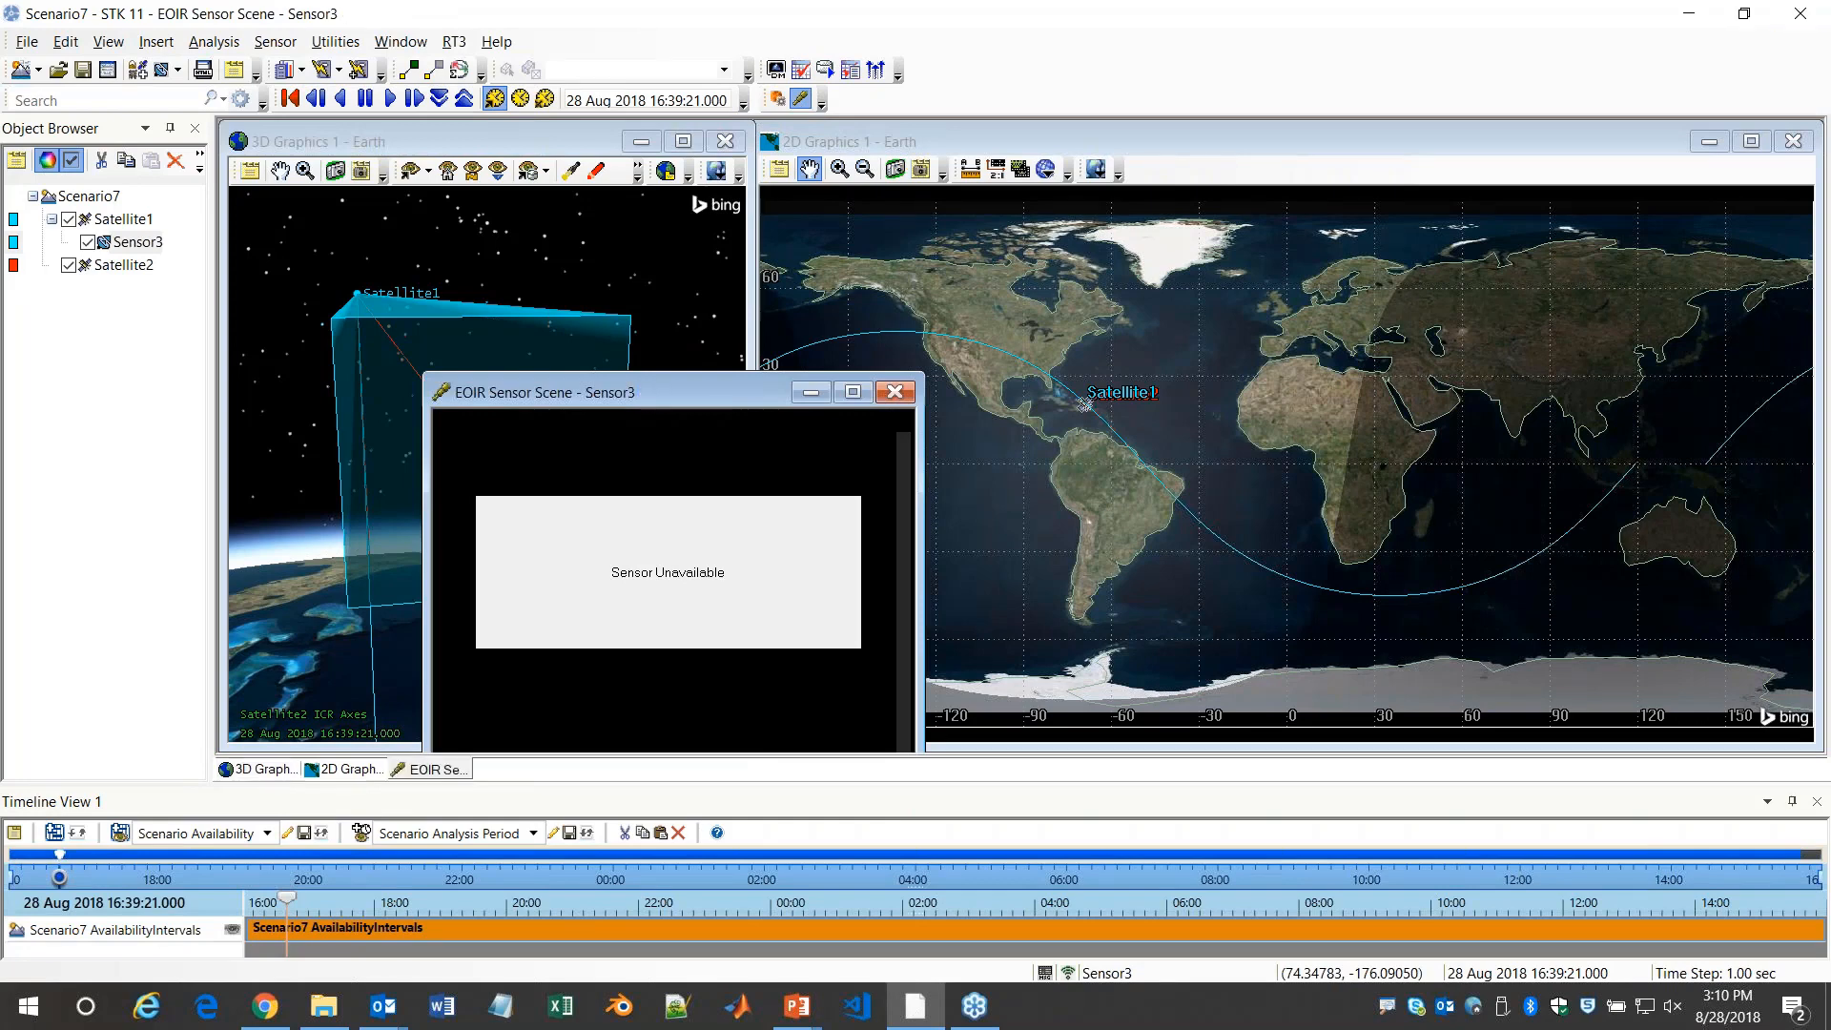
# Place Sensor3's EOIR scene over the 2D map, open its visual details and inspect the bright target pixel
pyautogui.moveTo(648, 396); pyautogui.dragTo(1463, 190)
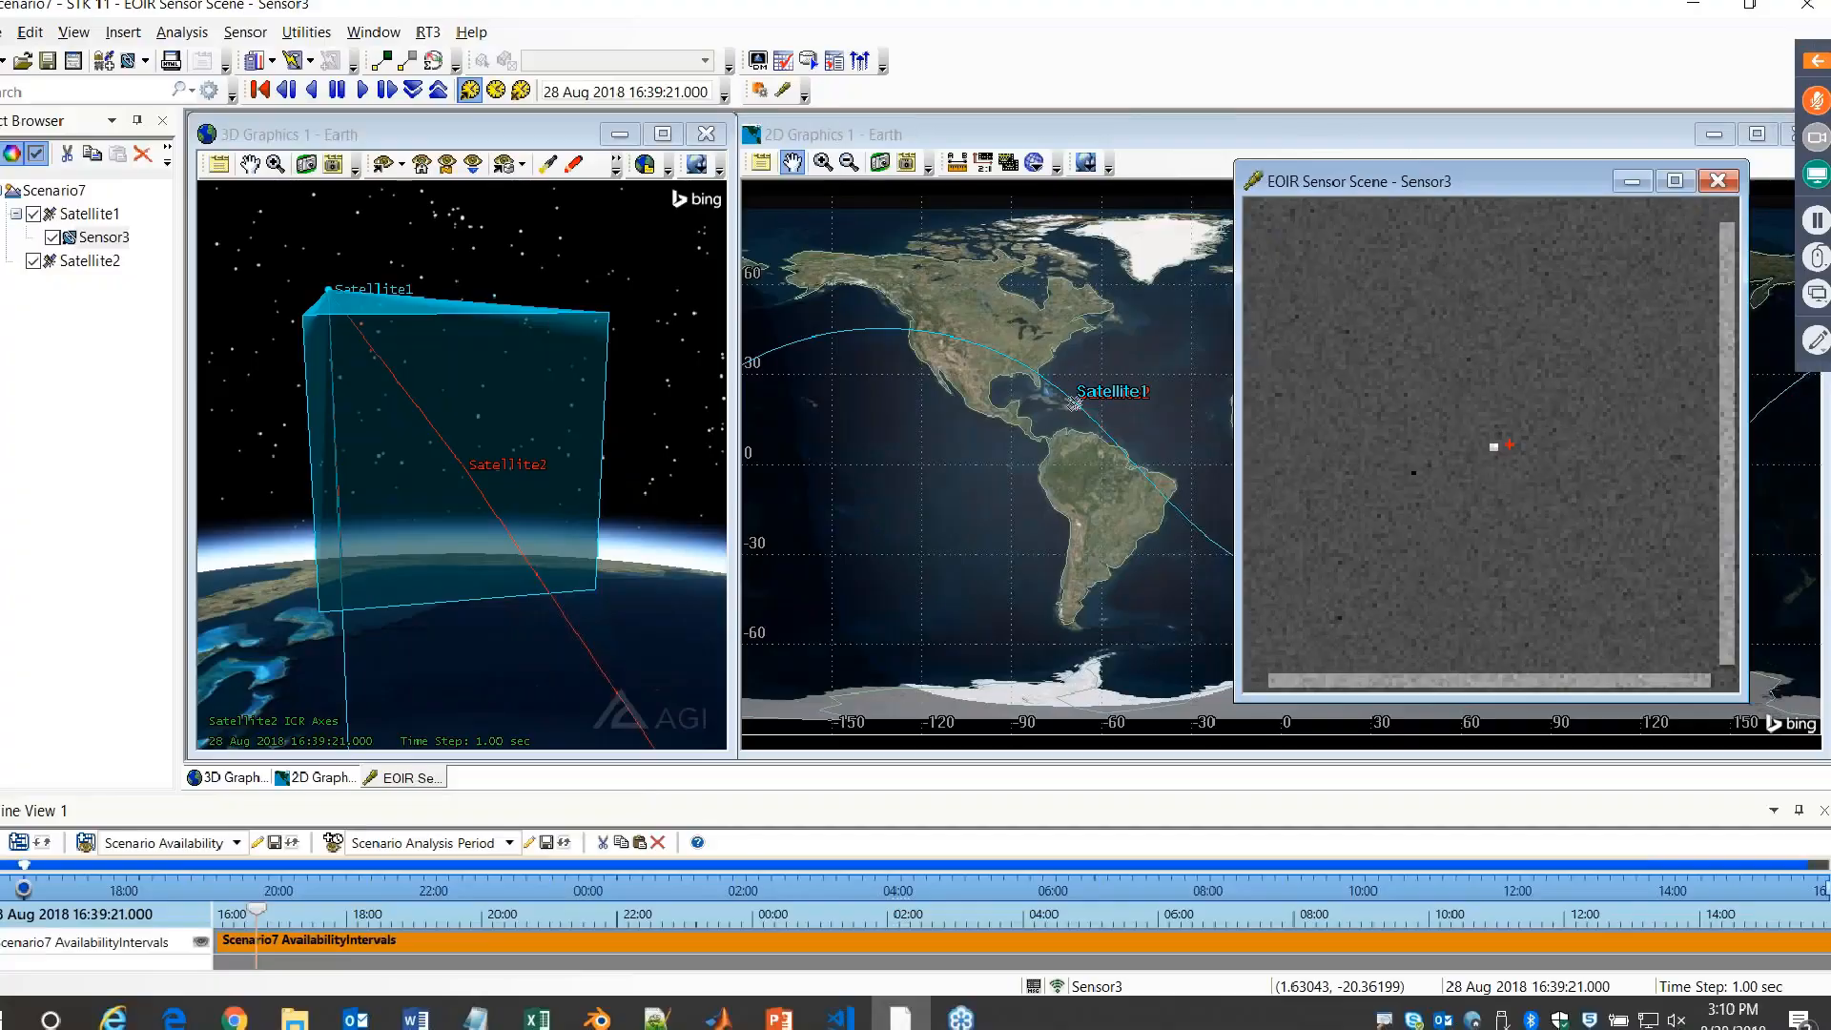
pyautogui.rightClick(1510, 444)
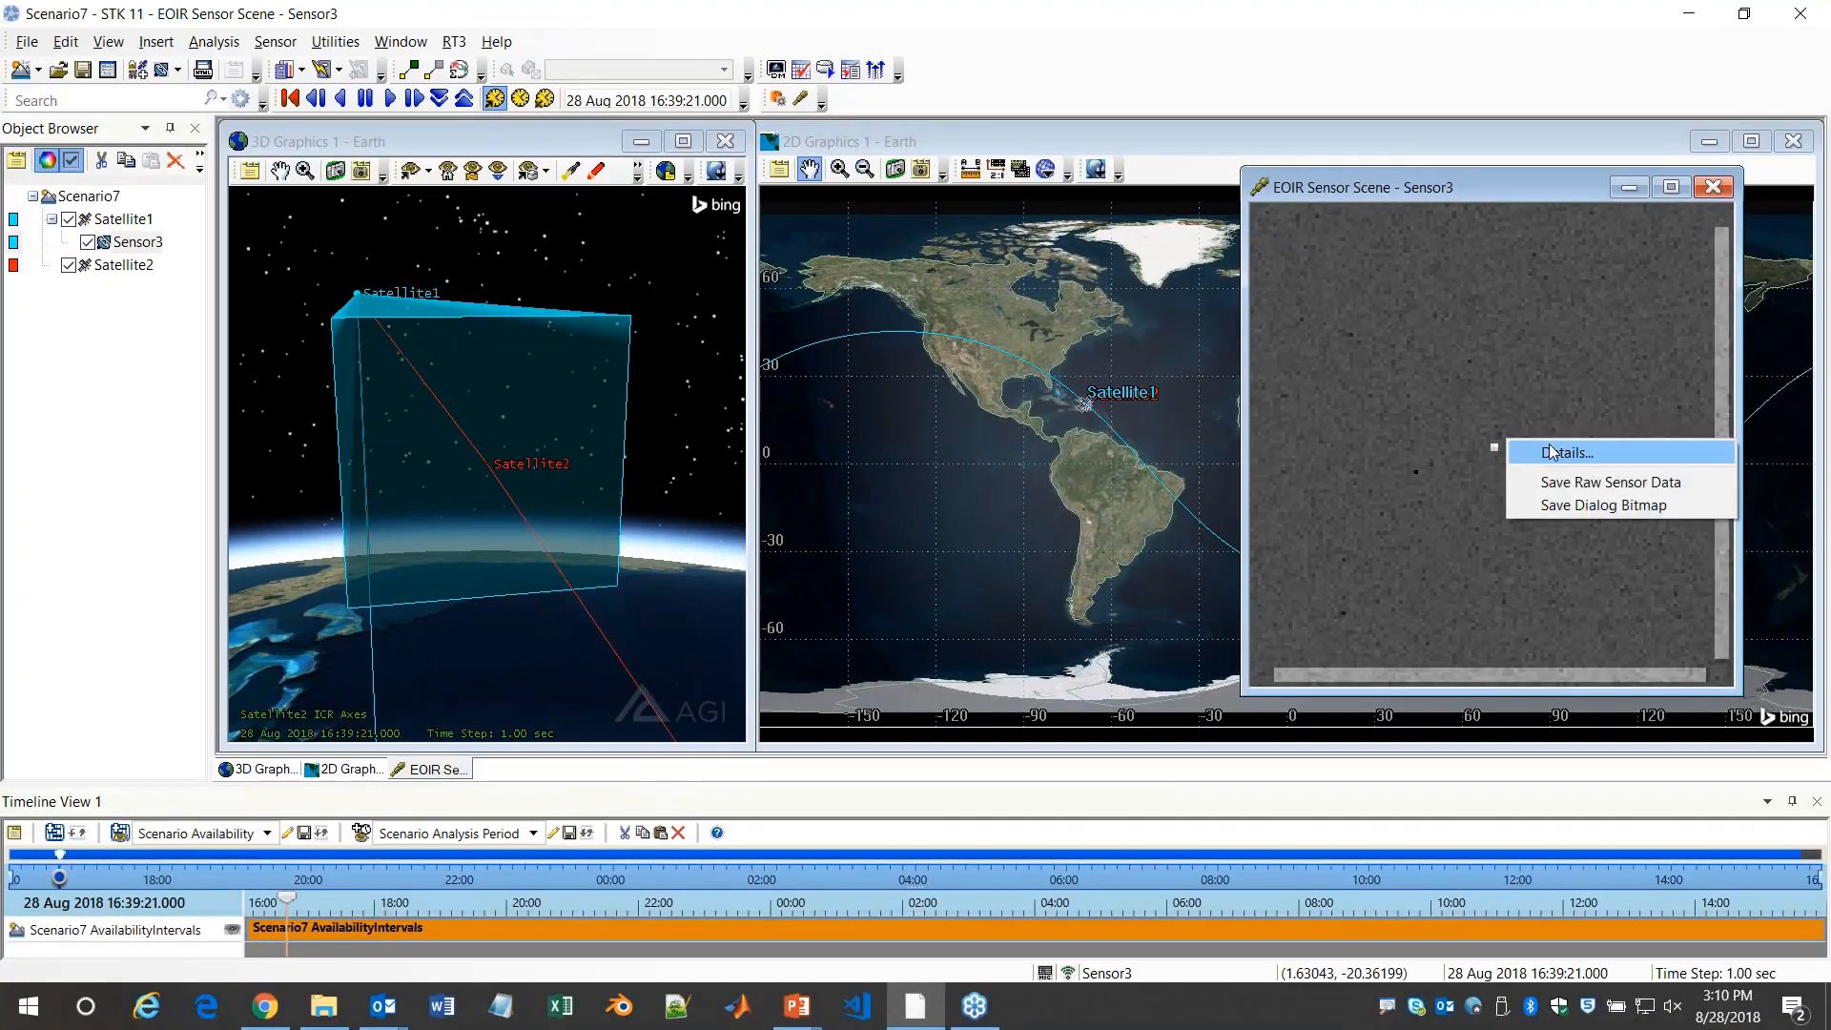
pyautogui.click(1526, 450)
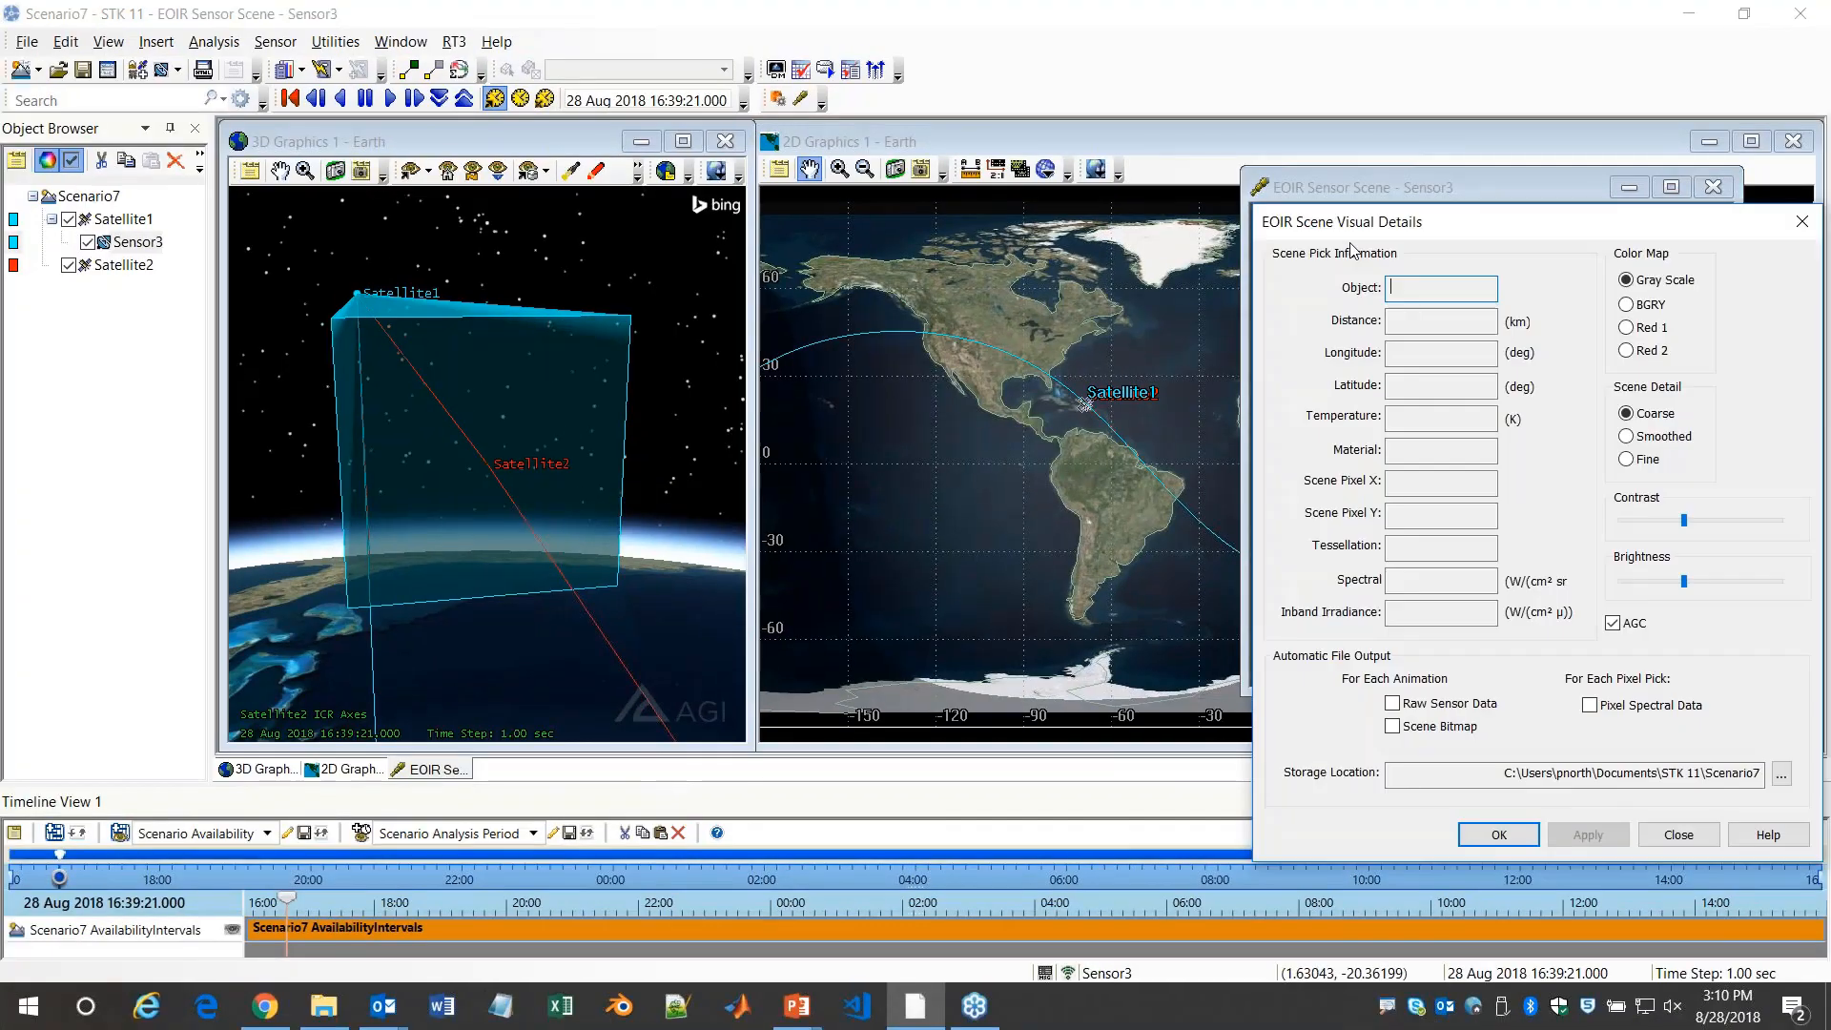
pyautogui.moveTo(1358, 221); pyautogui.dragTo(750, 155)
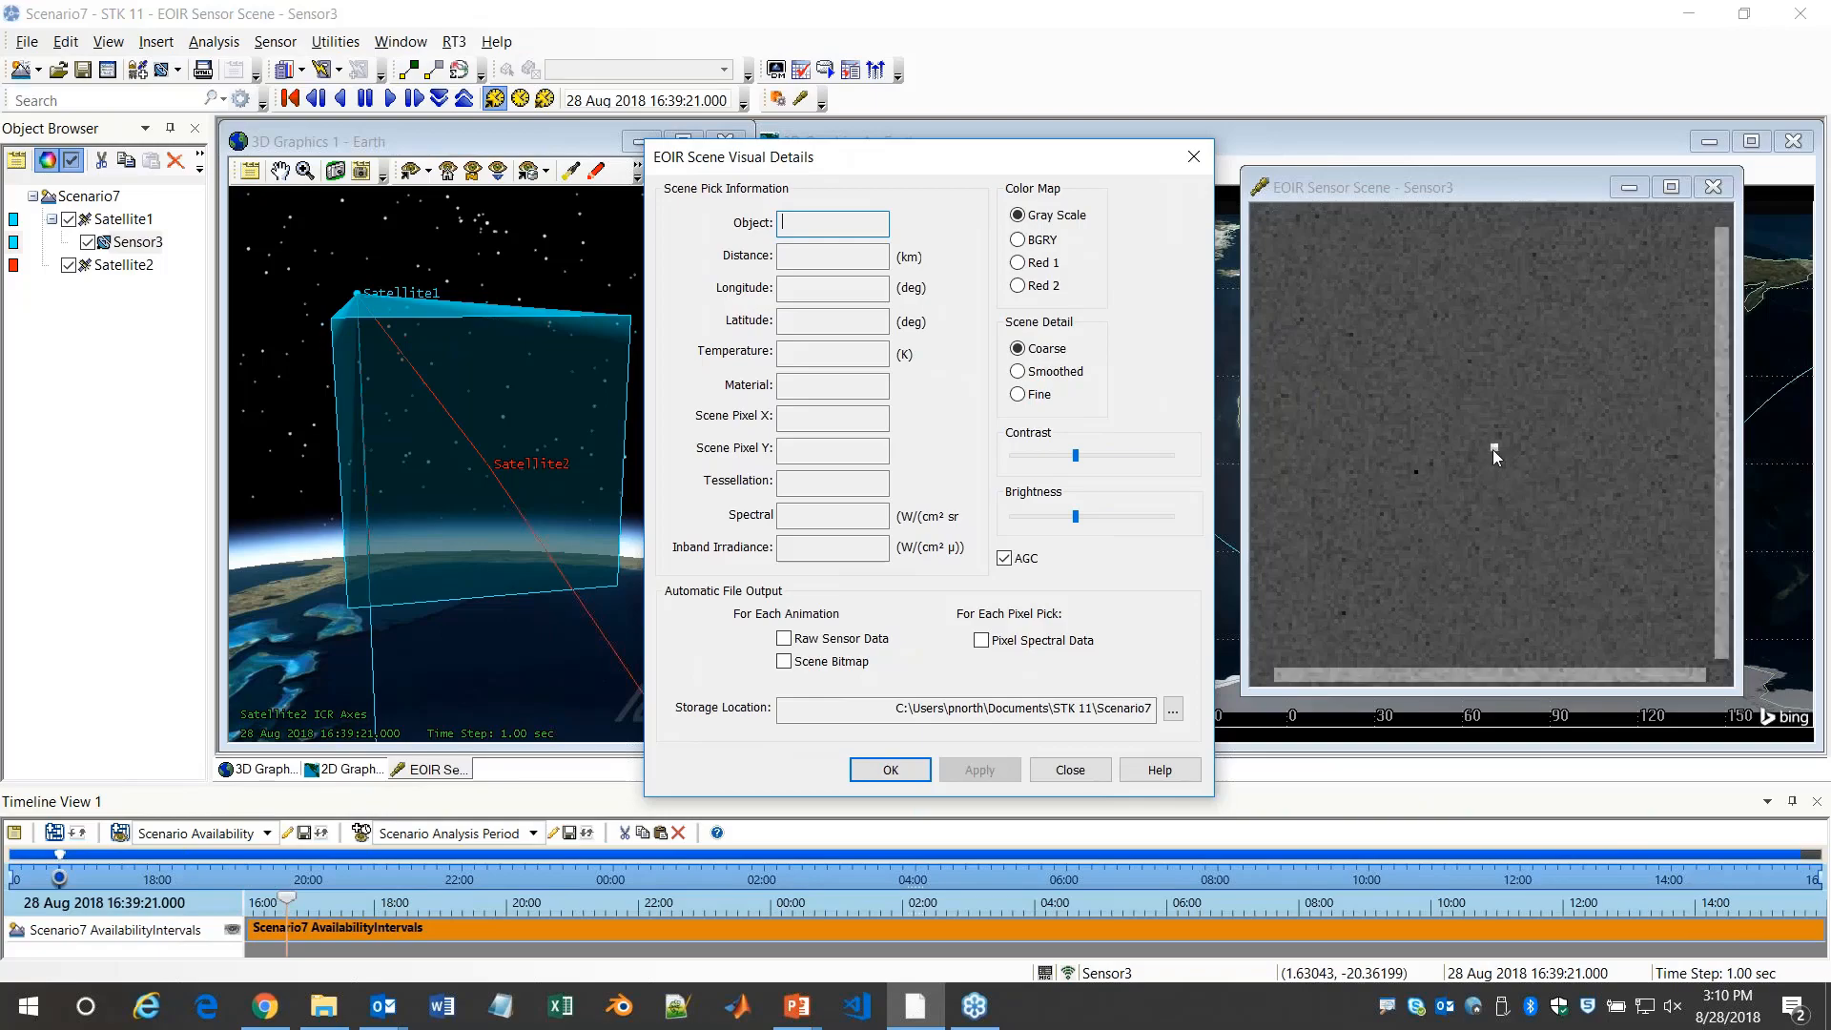
pyautogui.click(1493, 449)
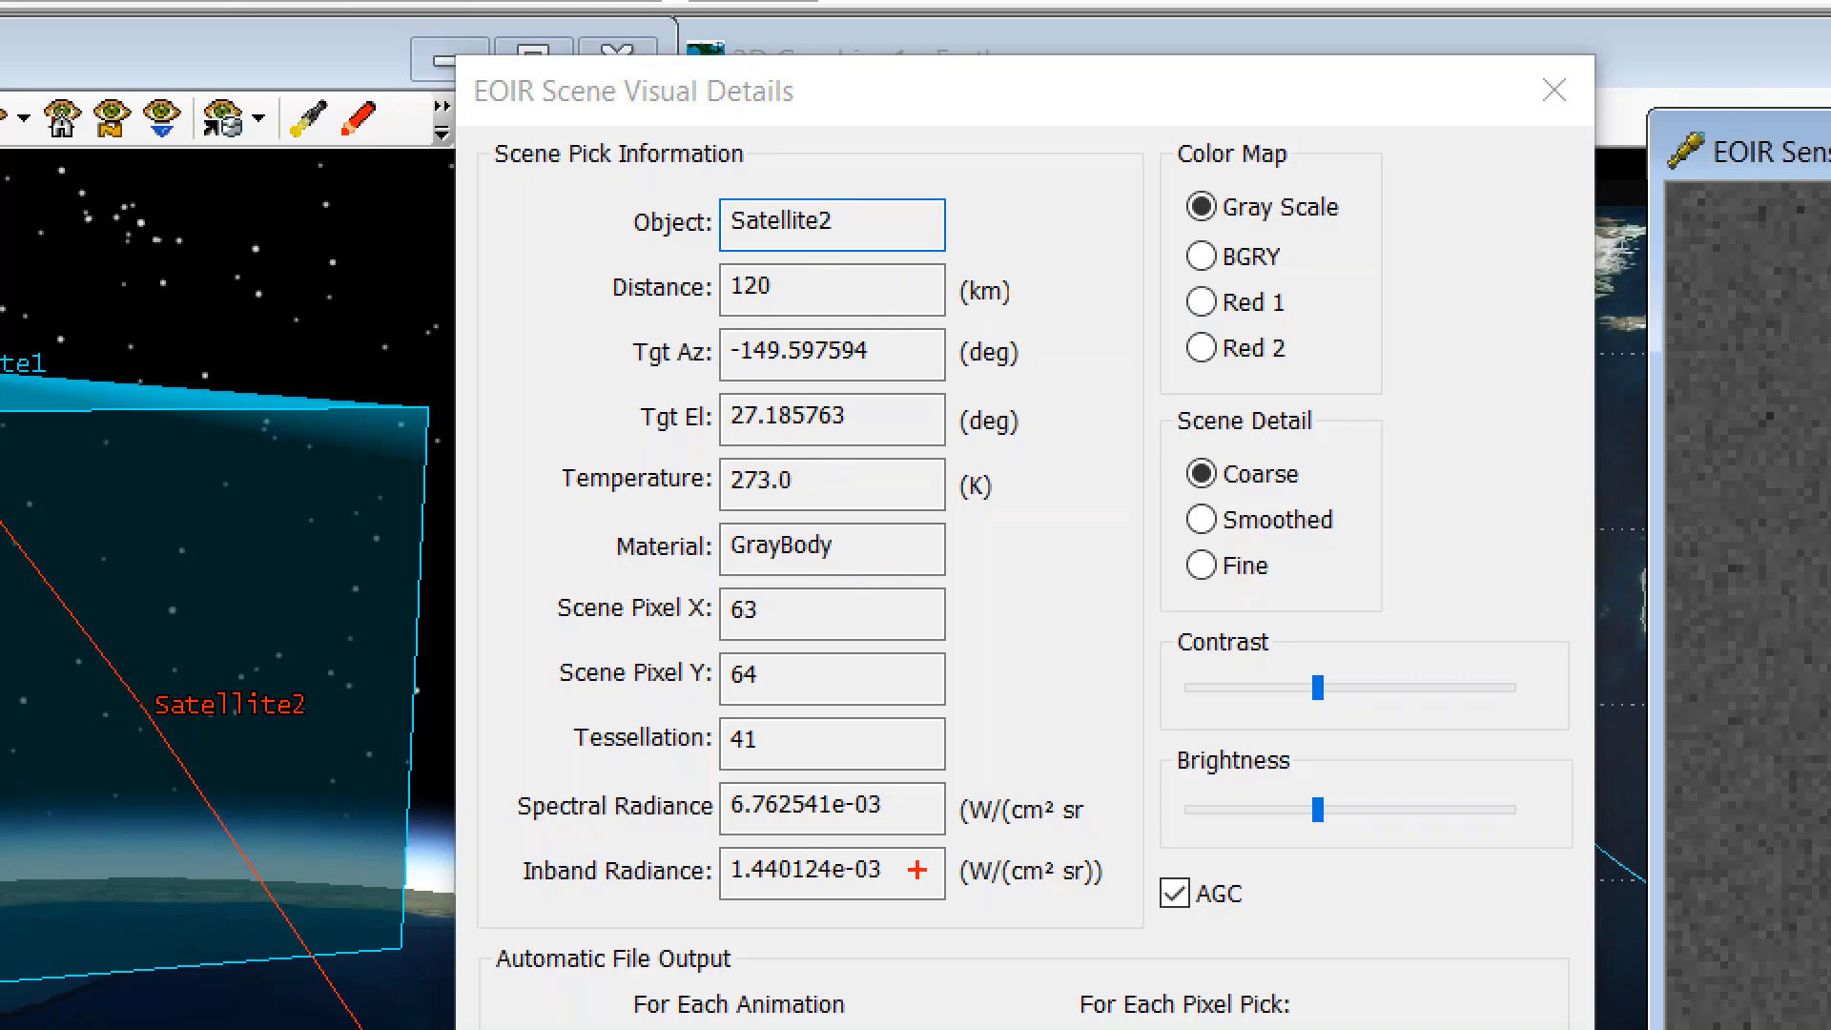
# Close the EOIR scene visual details and add Satellite2's Sunlight lighting intervals to the timeline
pyautogui.moveTo(532, 902); pyautogui.dragTo(918, 914)
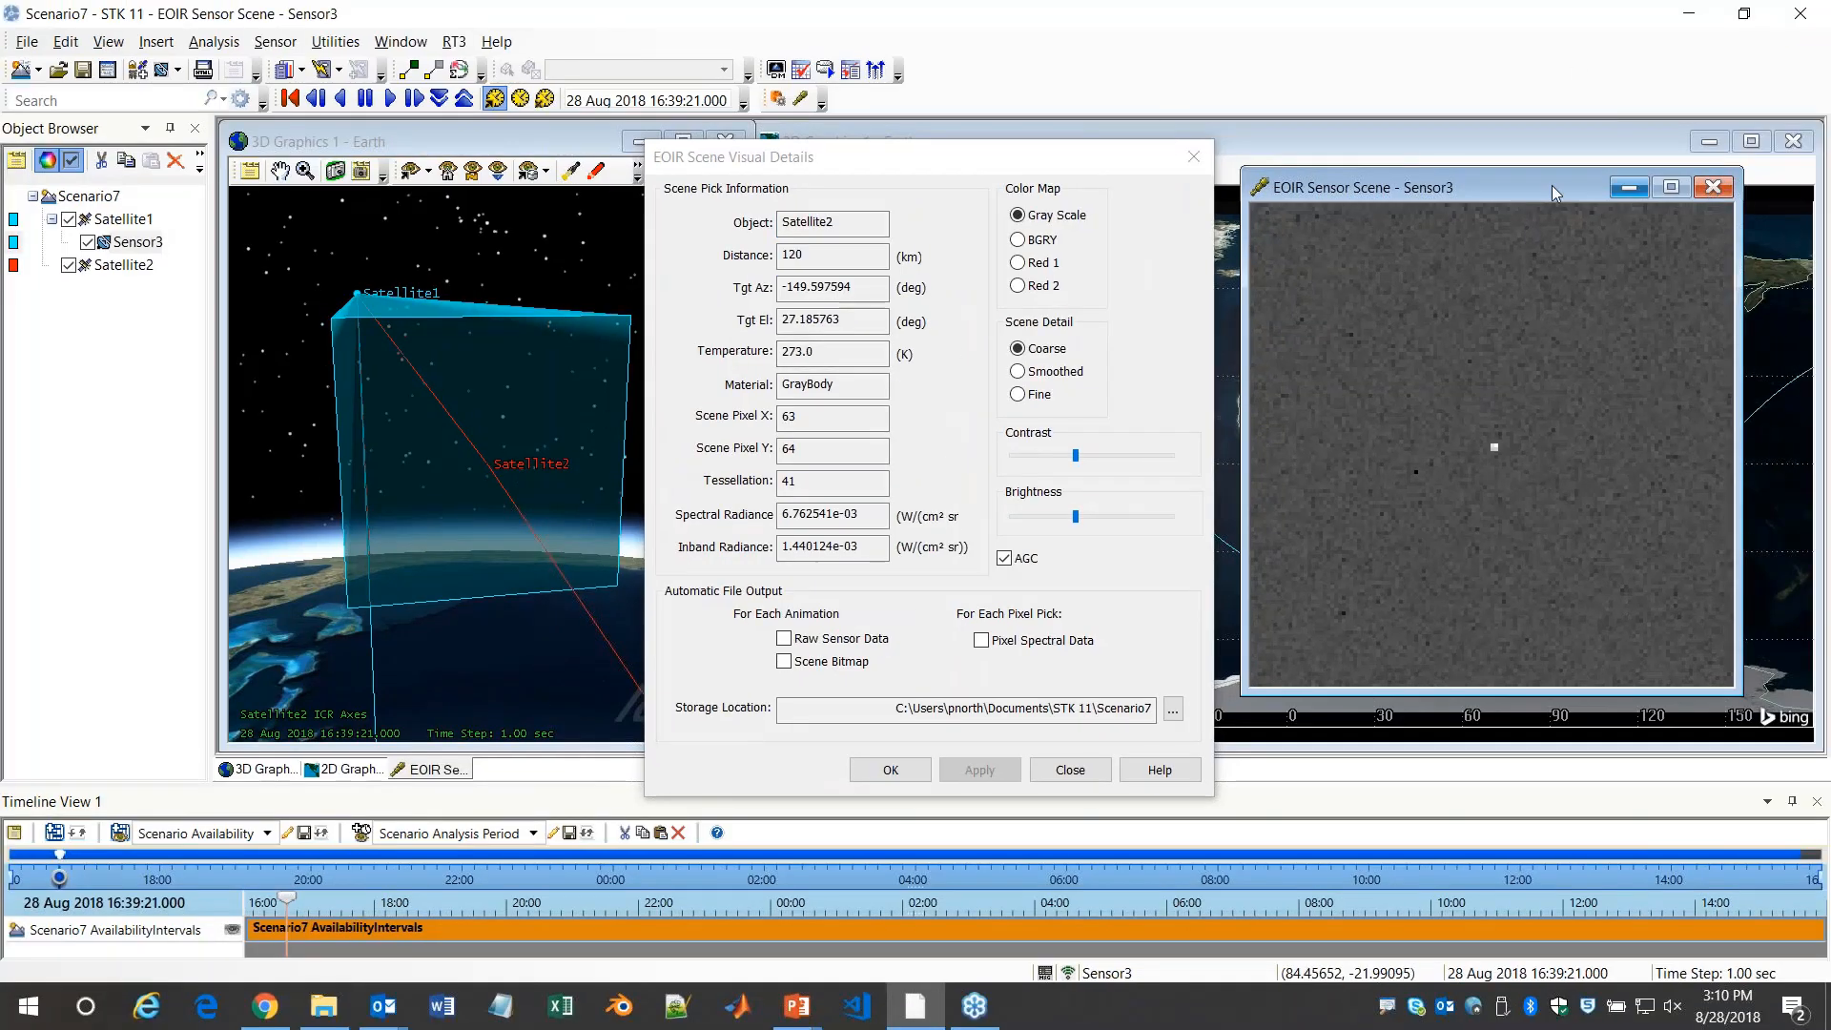
pyautogui.click(1175, 169)
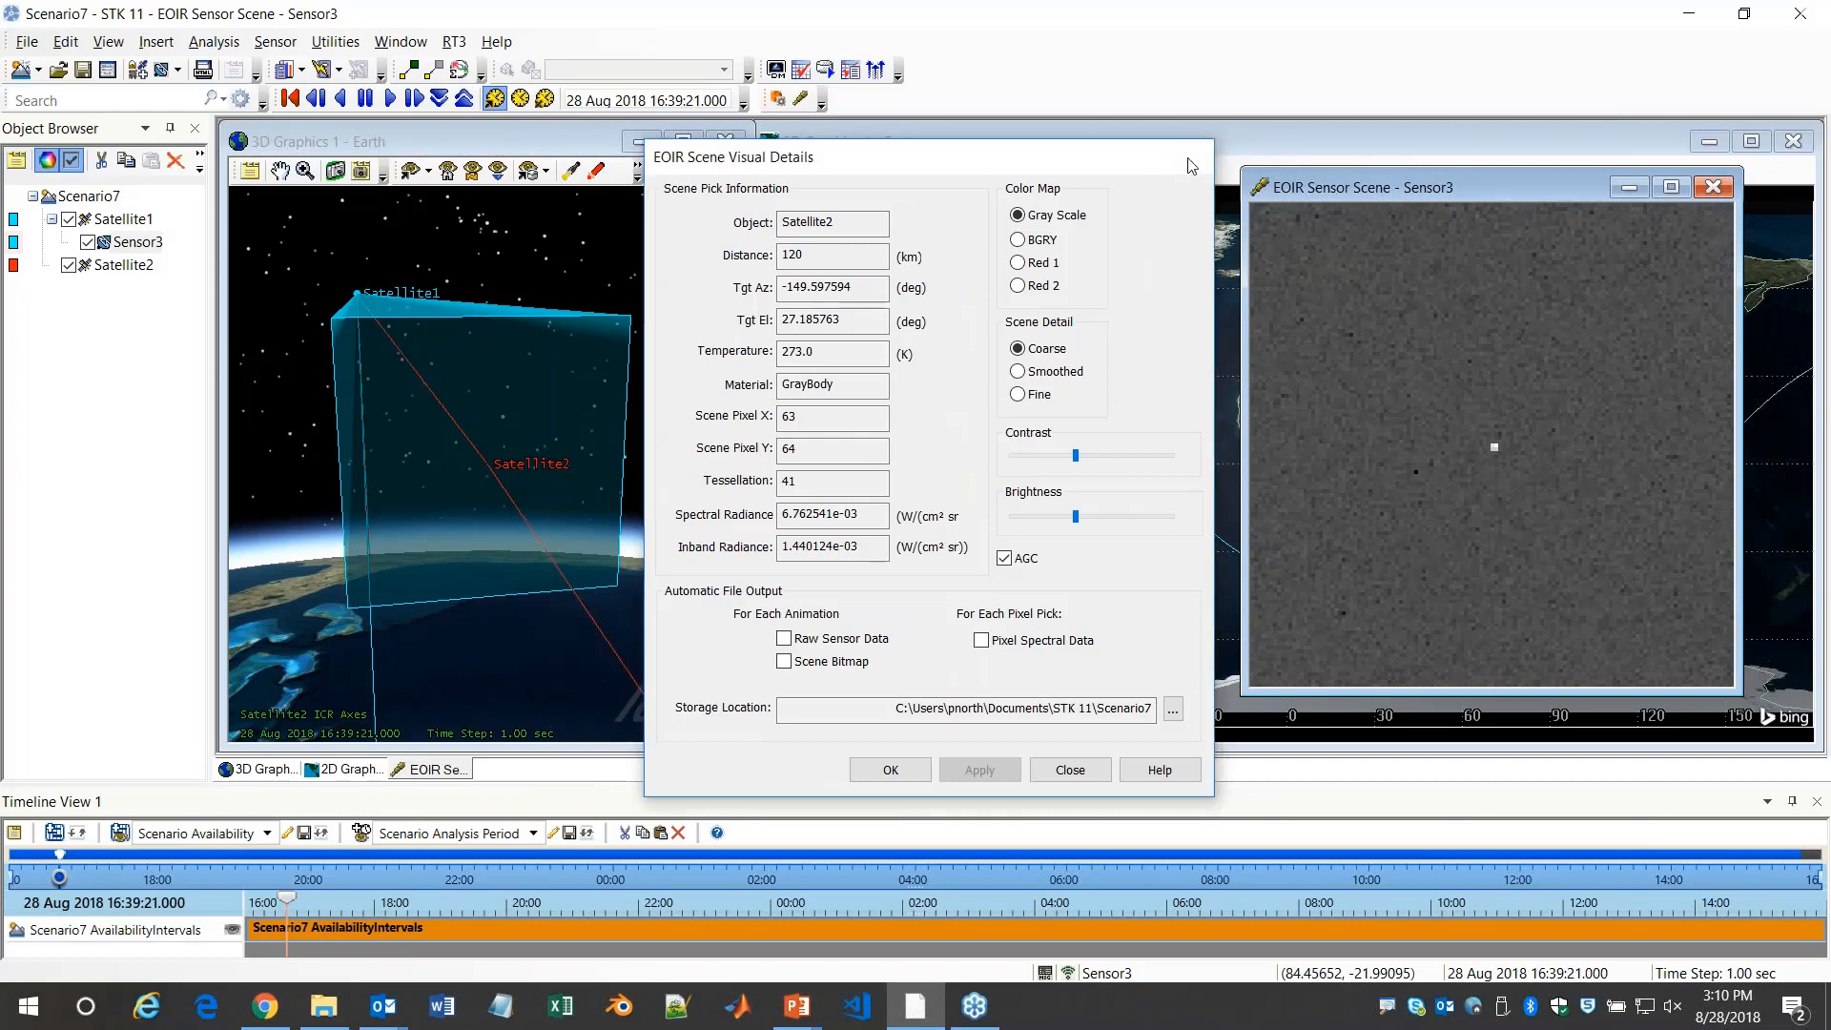
pyautogui.rightClick(188, 950)
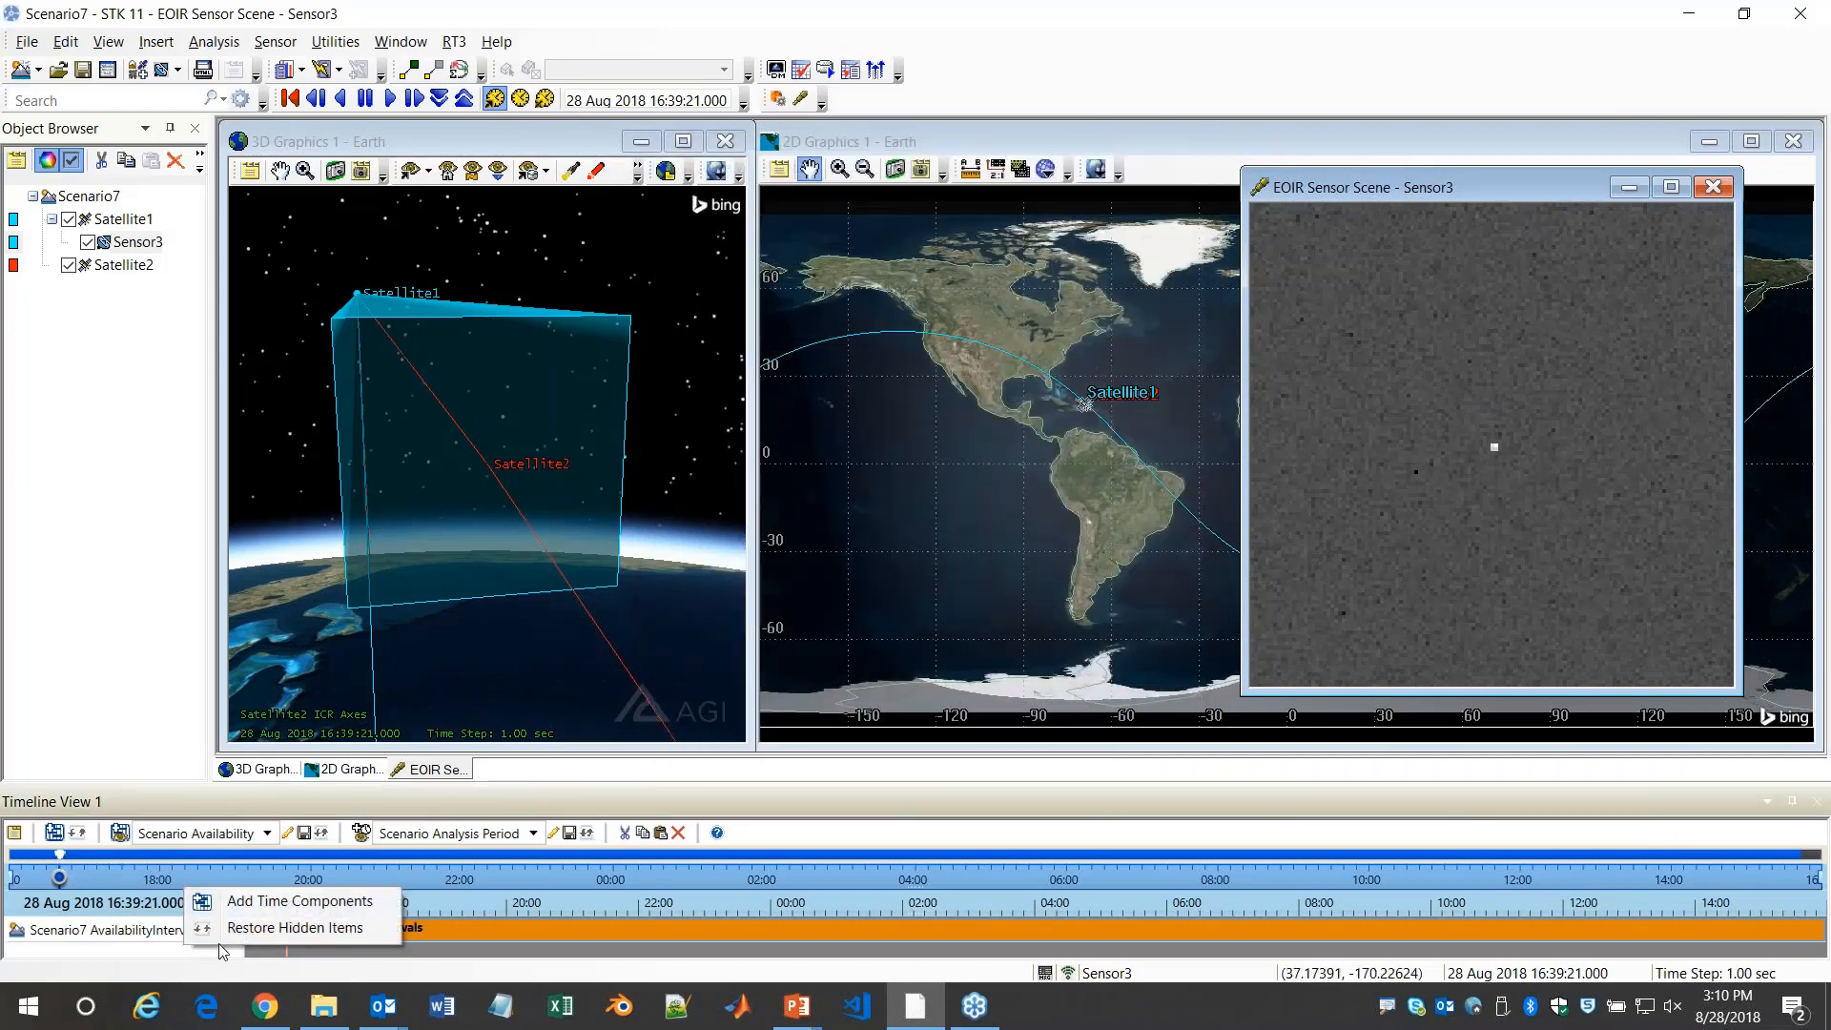
pyautogui.click(290, 906)
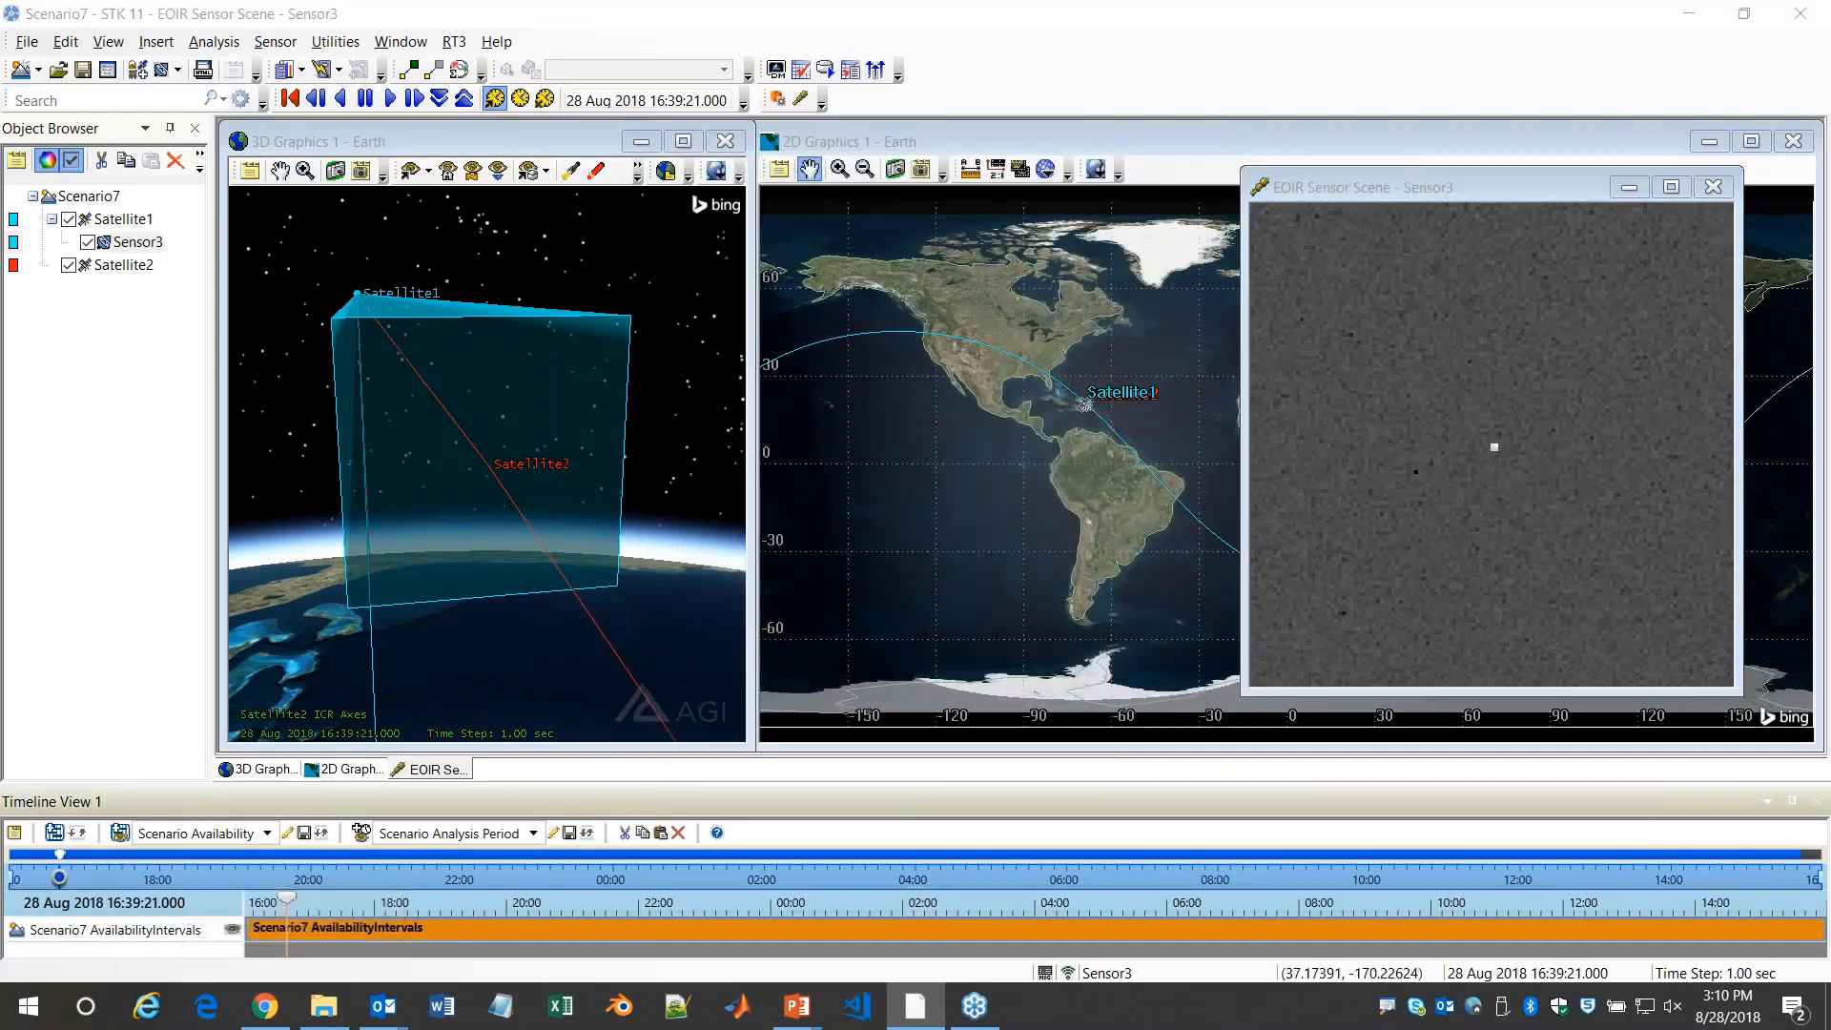
pyautogui.click(658, 377)
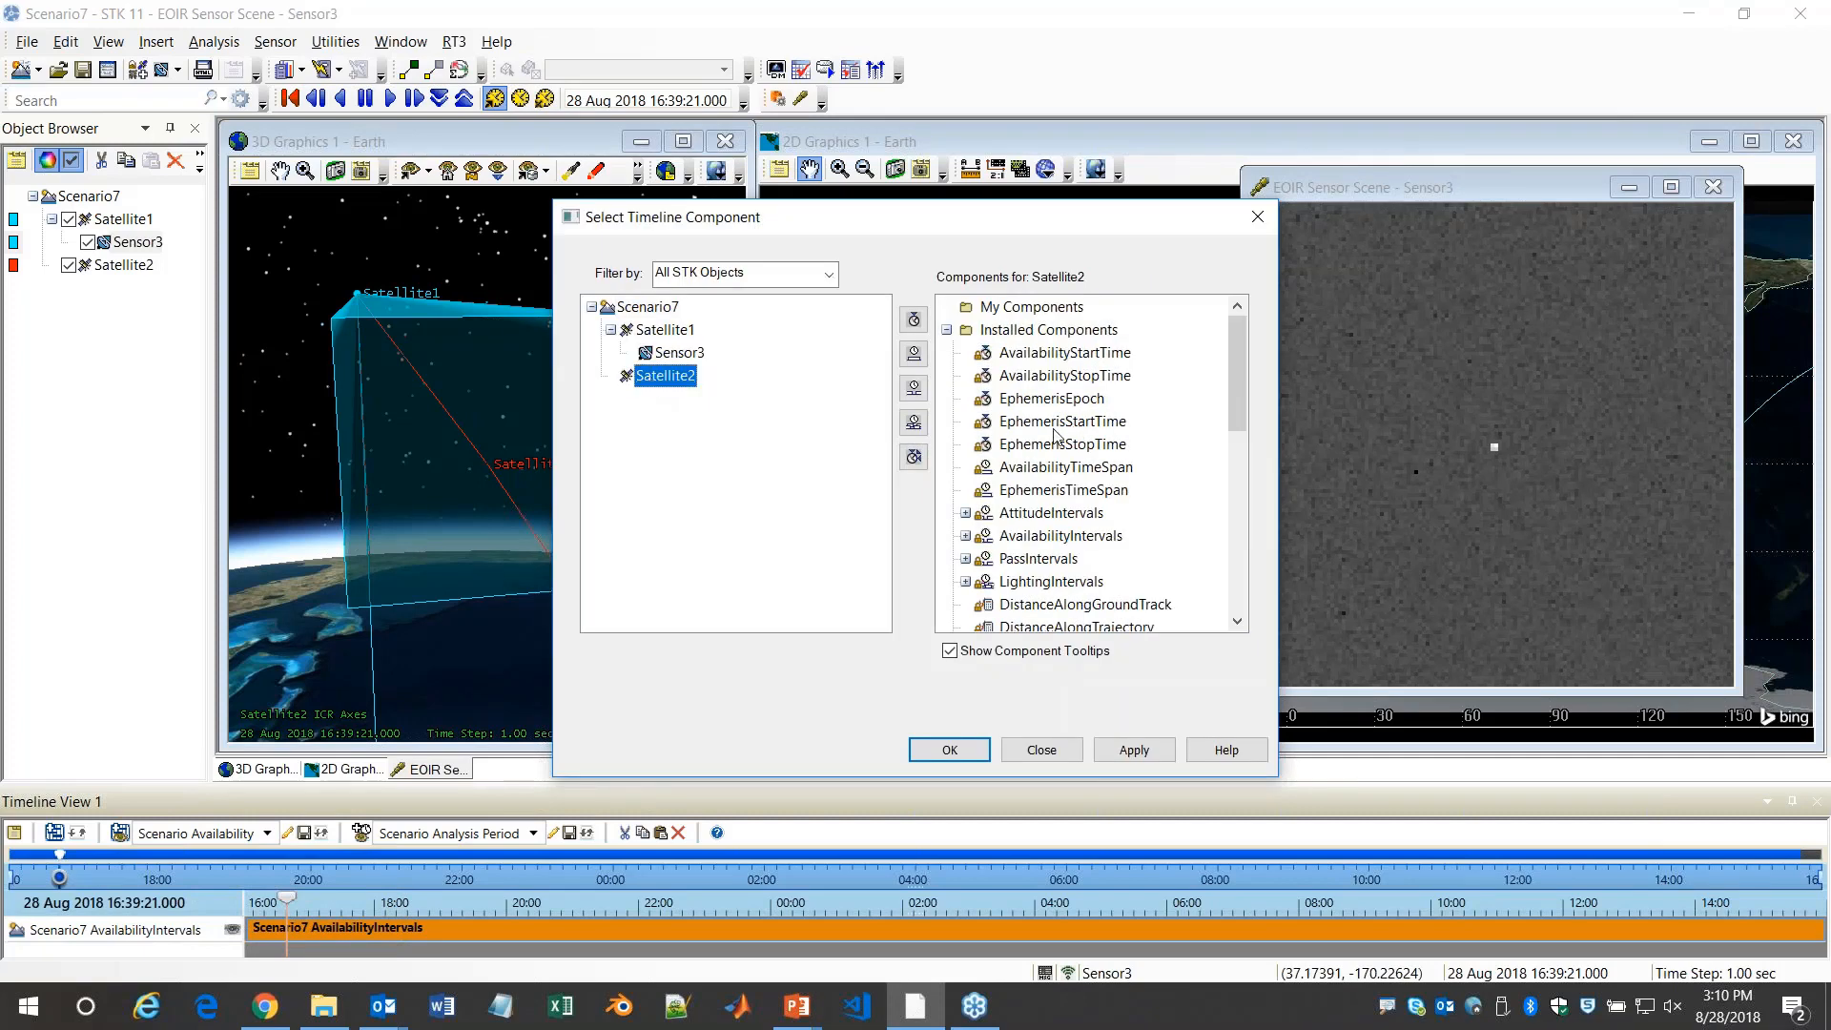
pyautogui.click(965, 581)
pyautogui.scroll(-2, 1037, 571)
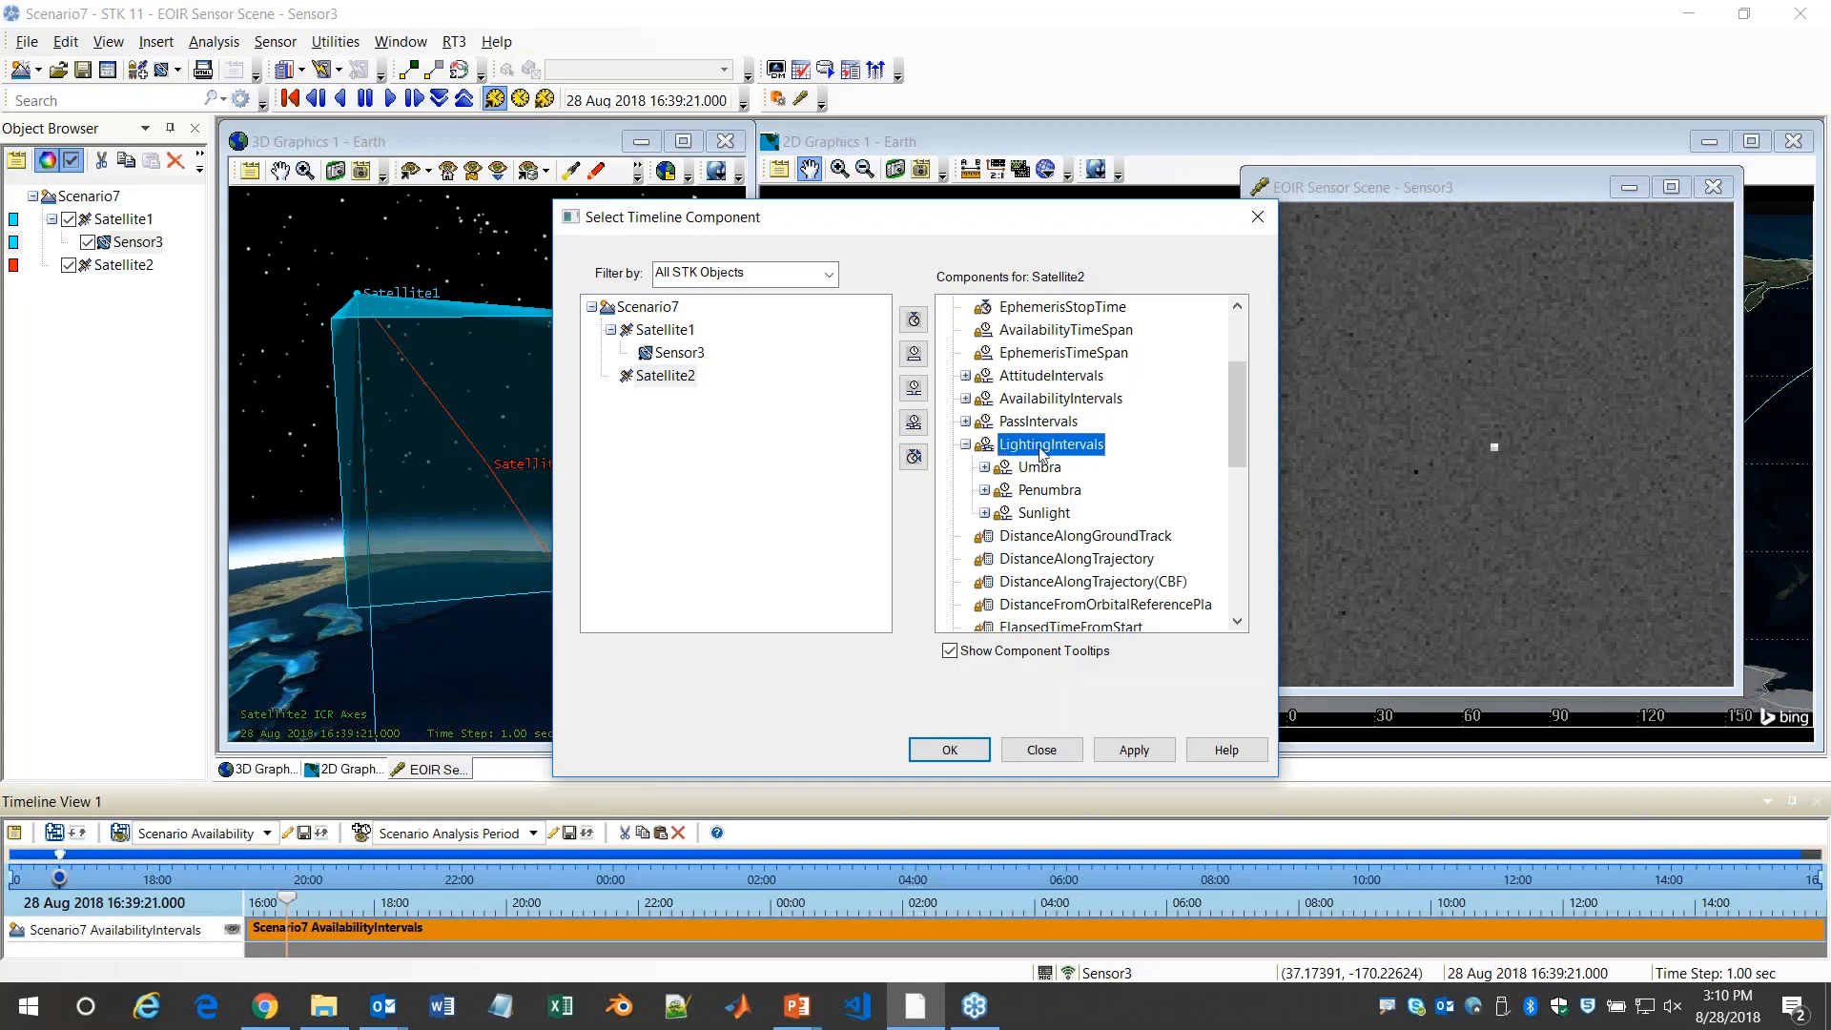
pyautogui.doubleClick(1043, 513)
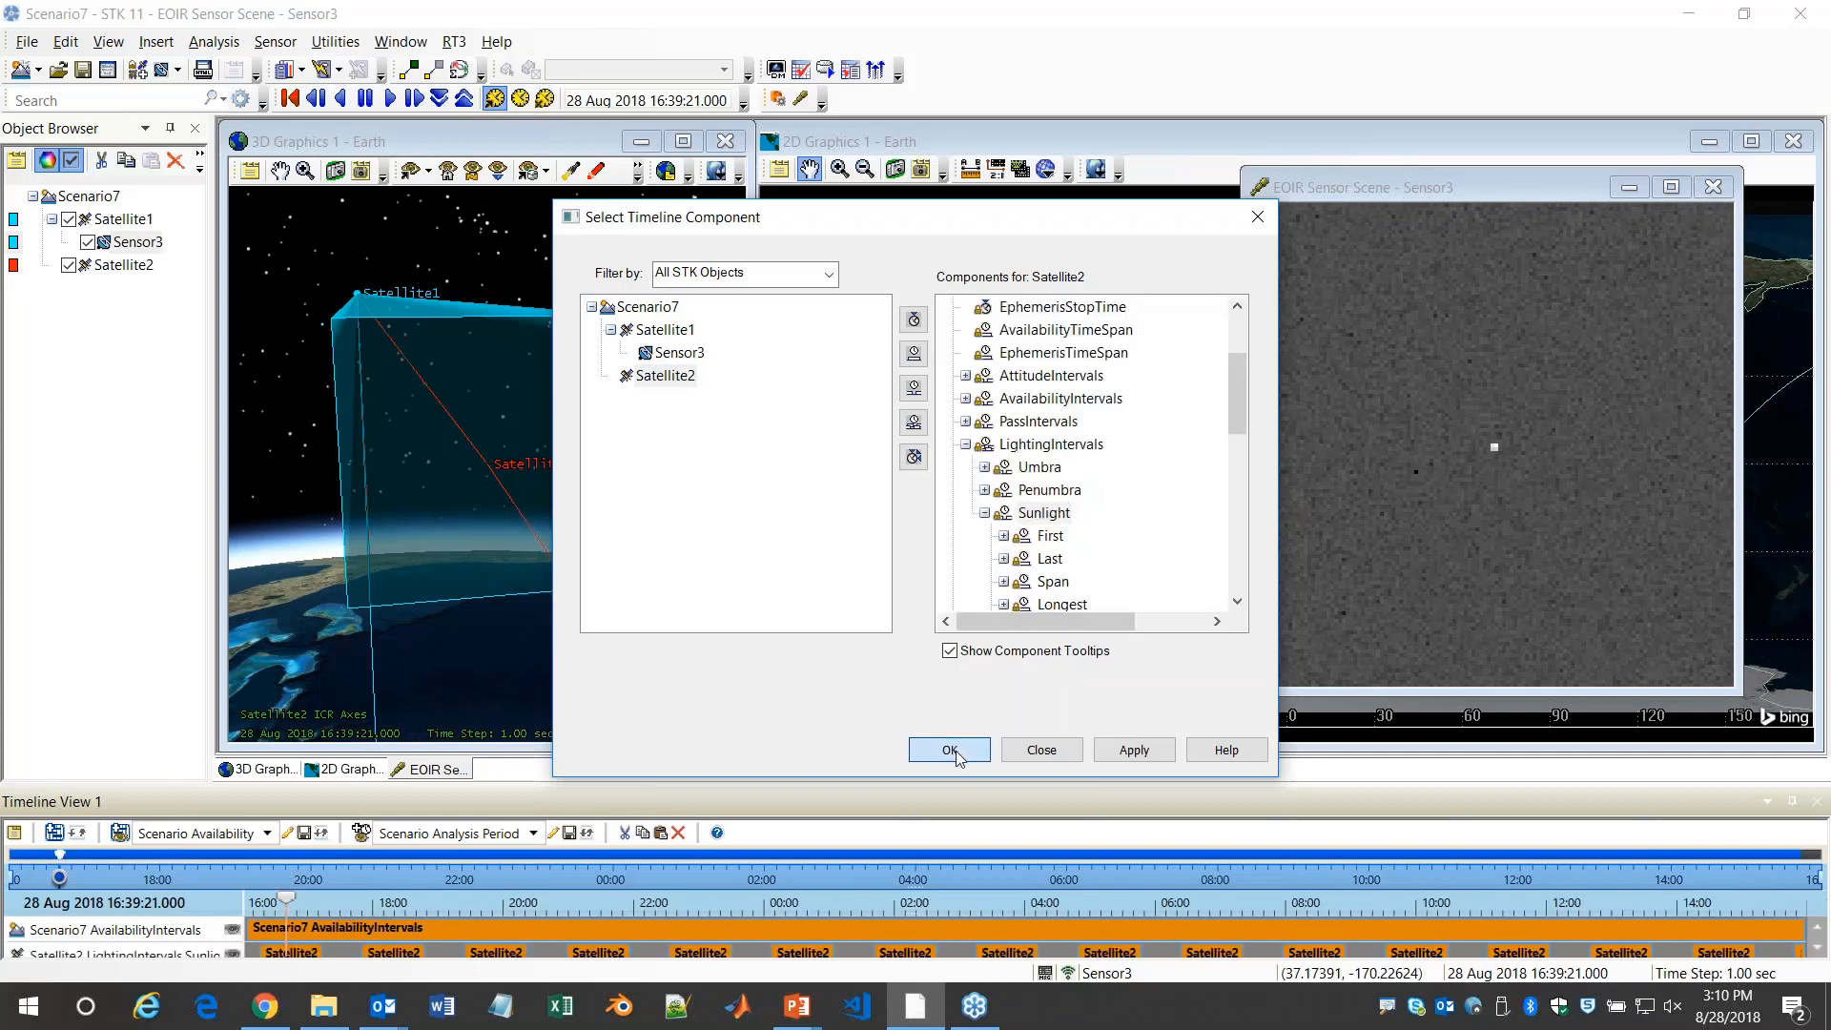
pyautogui.click(950, 750)
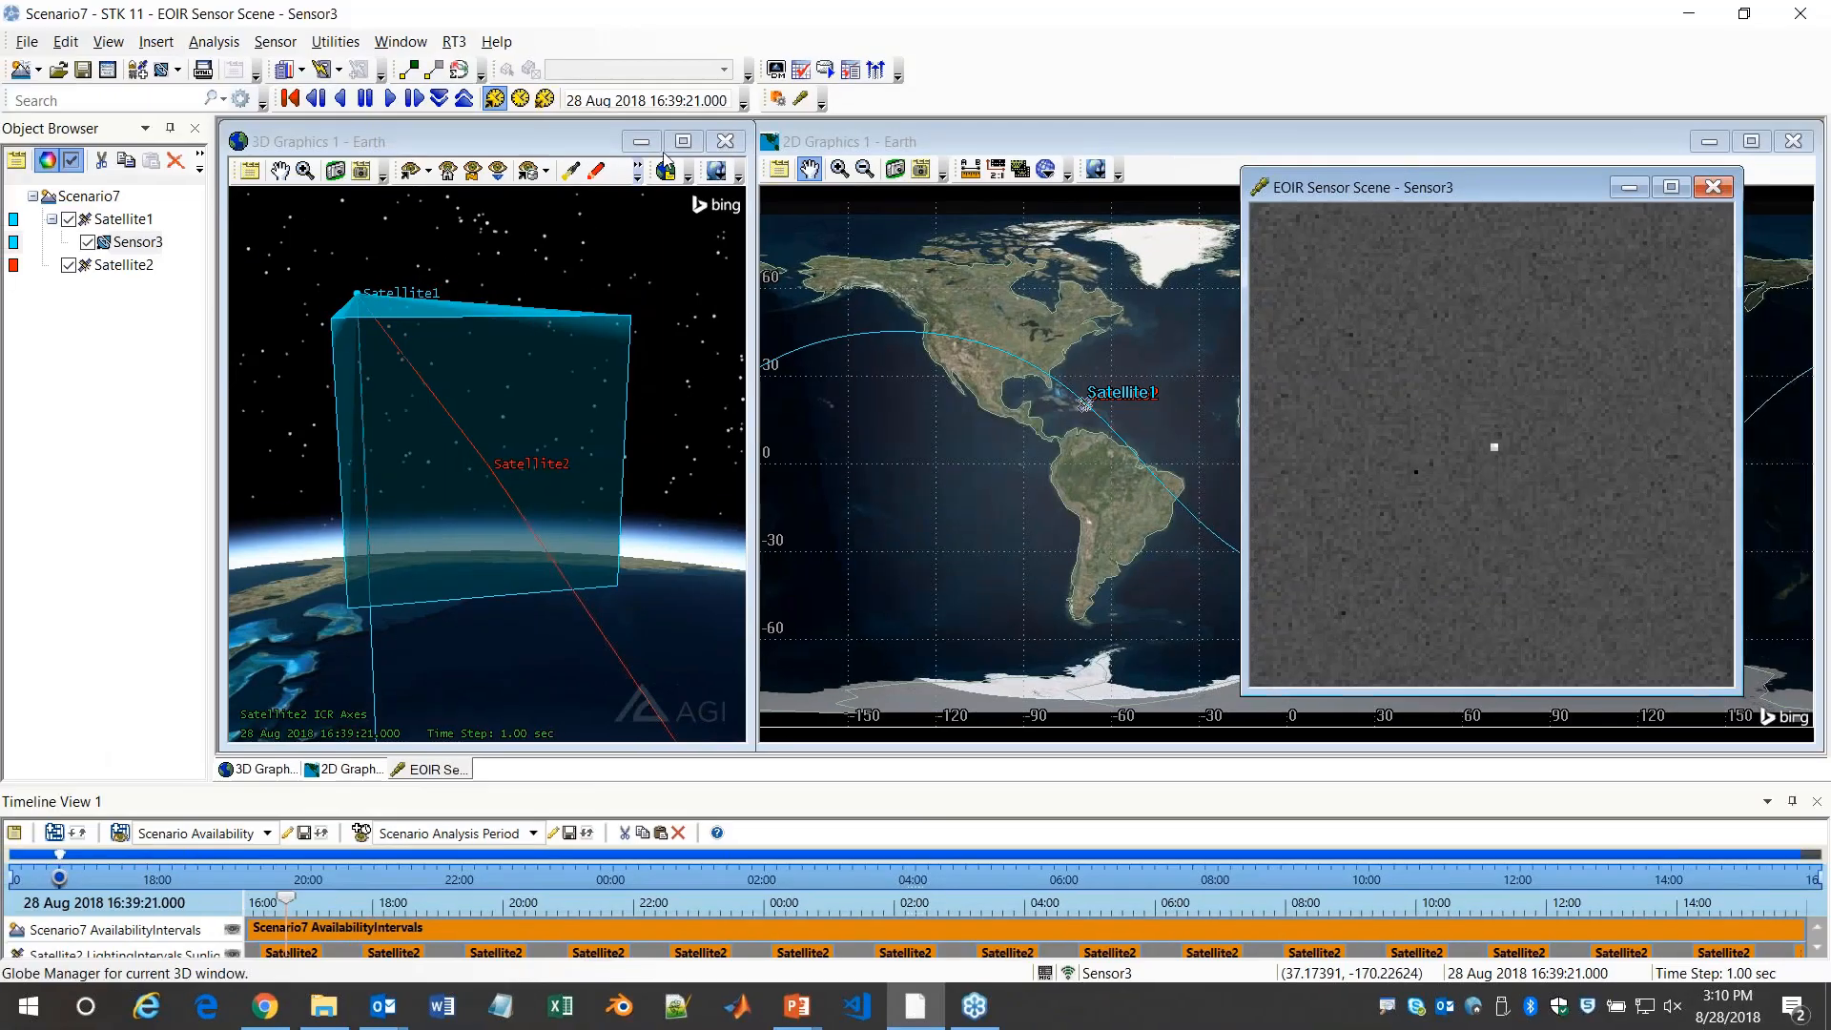
# Set the animation time on 28 Aug 2018 to 17:14
pyautogui.click(655, 100)
pyautogui.moveTo(653, 100); pyautogui.dragTo(756, 108)
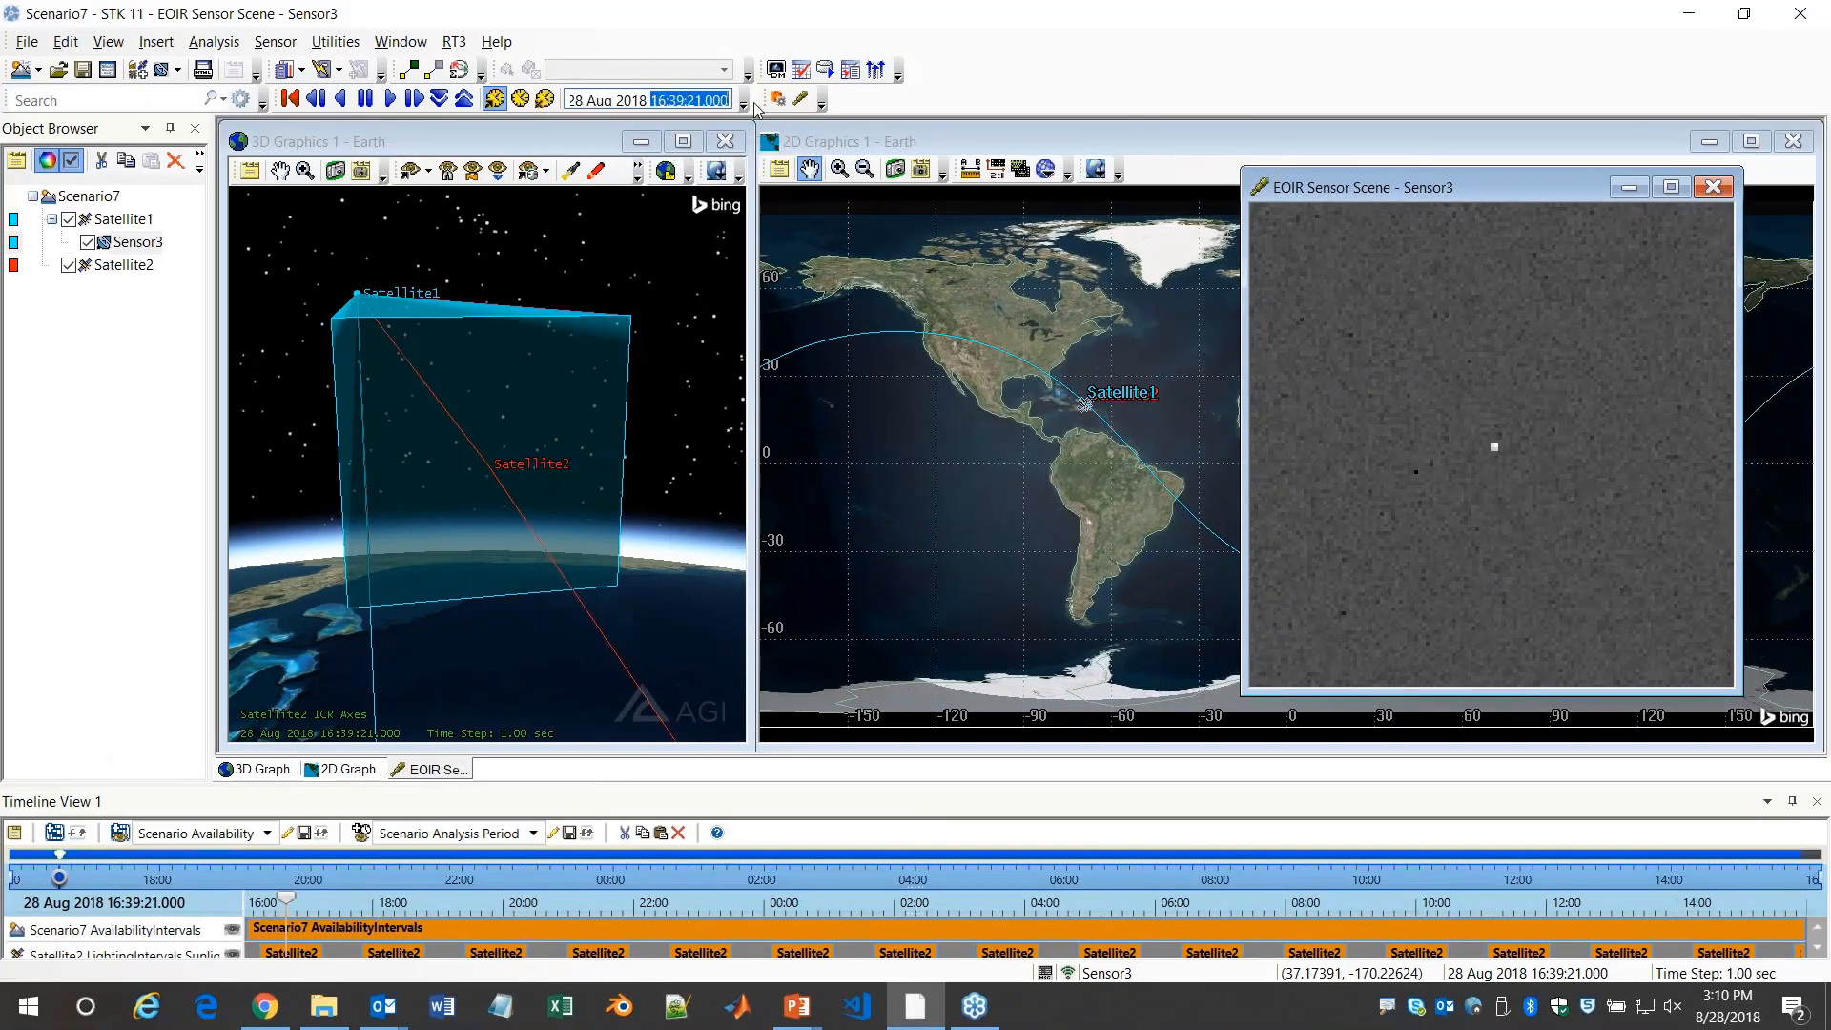
pyautogui.write('17:14')
pyautogui.press('Return')
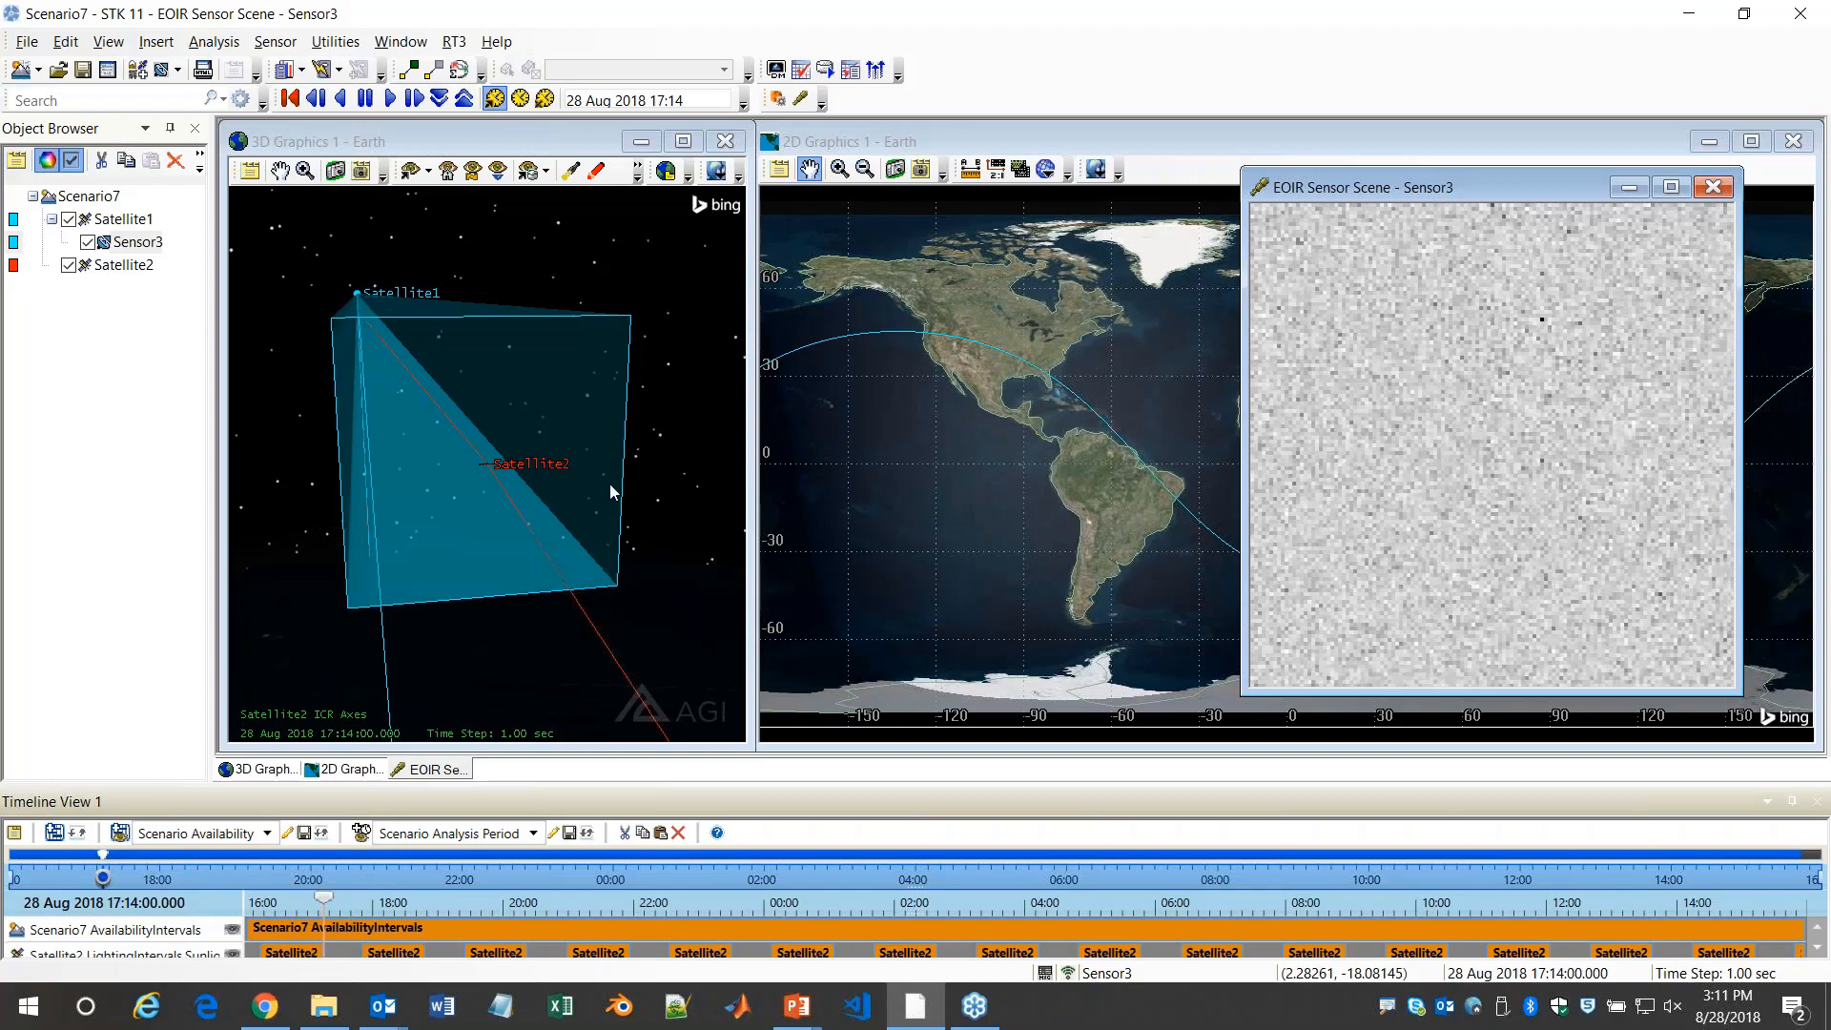
# Duplicate Sensor3 under Satellite1 and rename the copy ThermalSensor
pyautogui.click(140, 242)
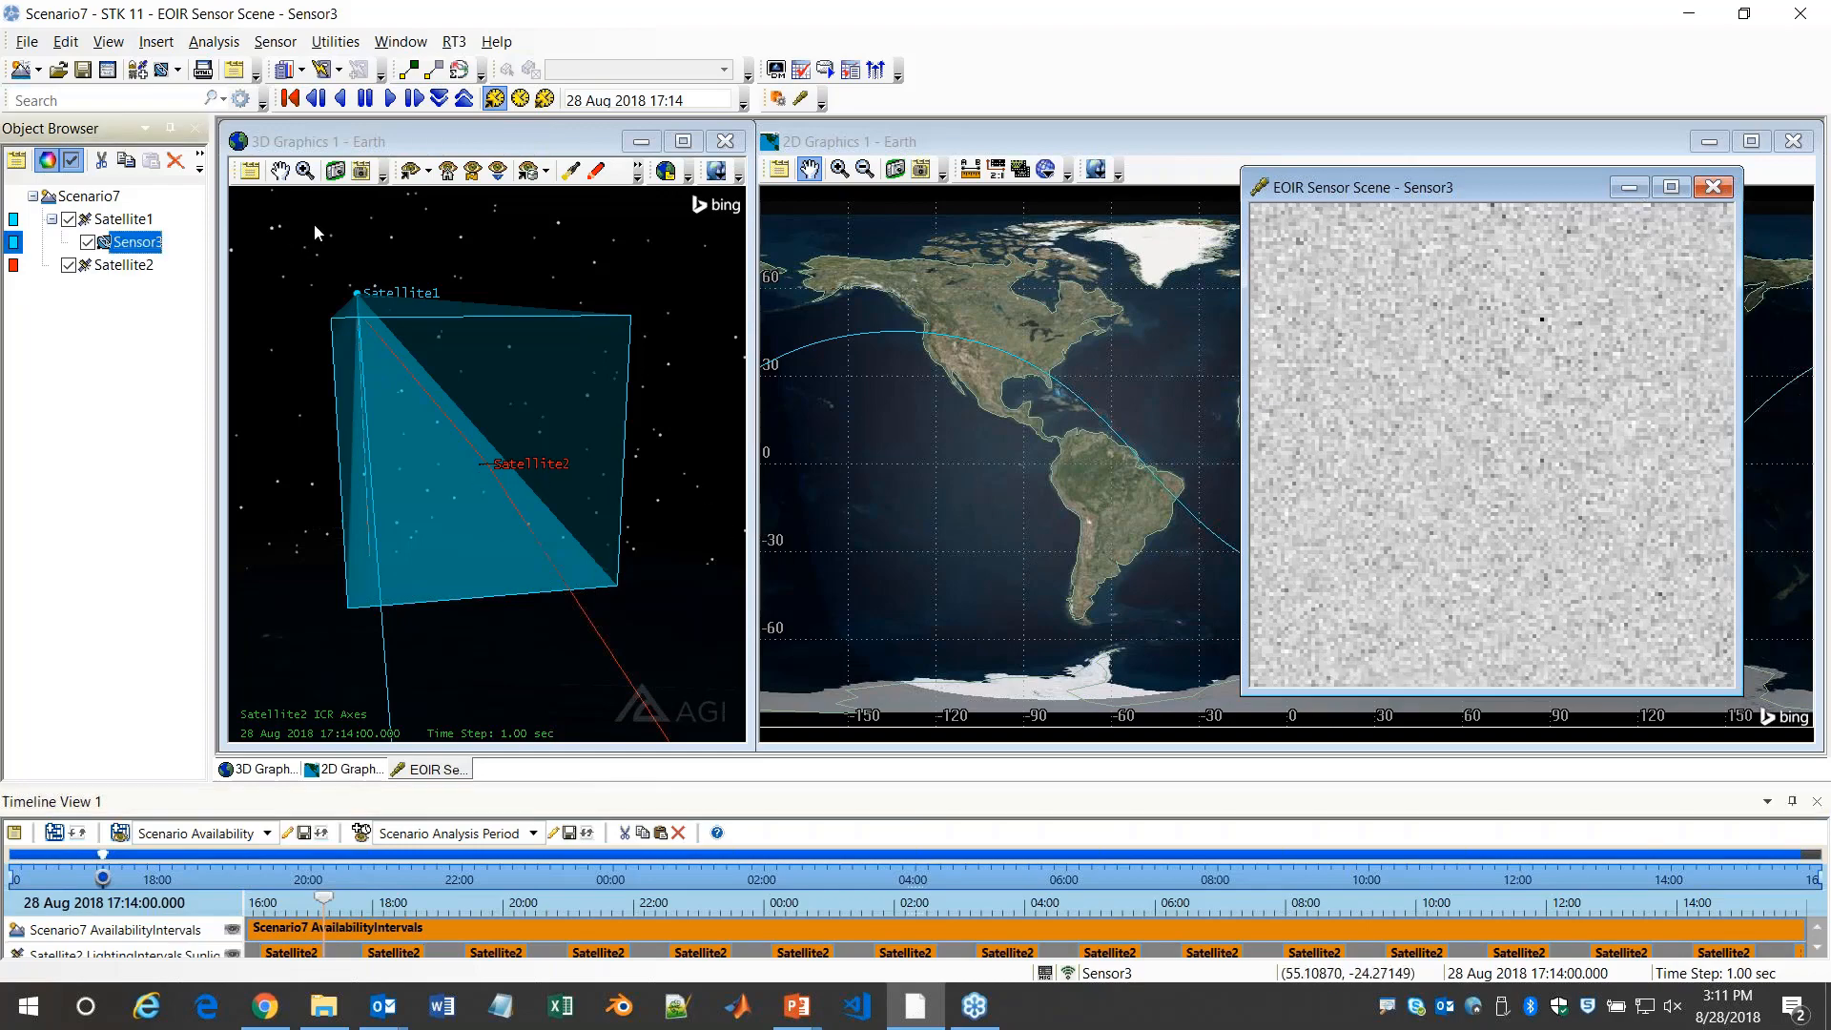
pyautogui.click(132, 219)
pyautogui.click(108, 238)
pyautogui.click(124, 219)
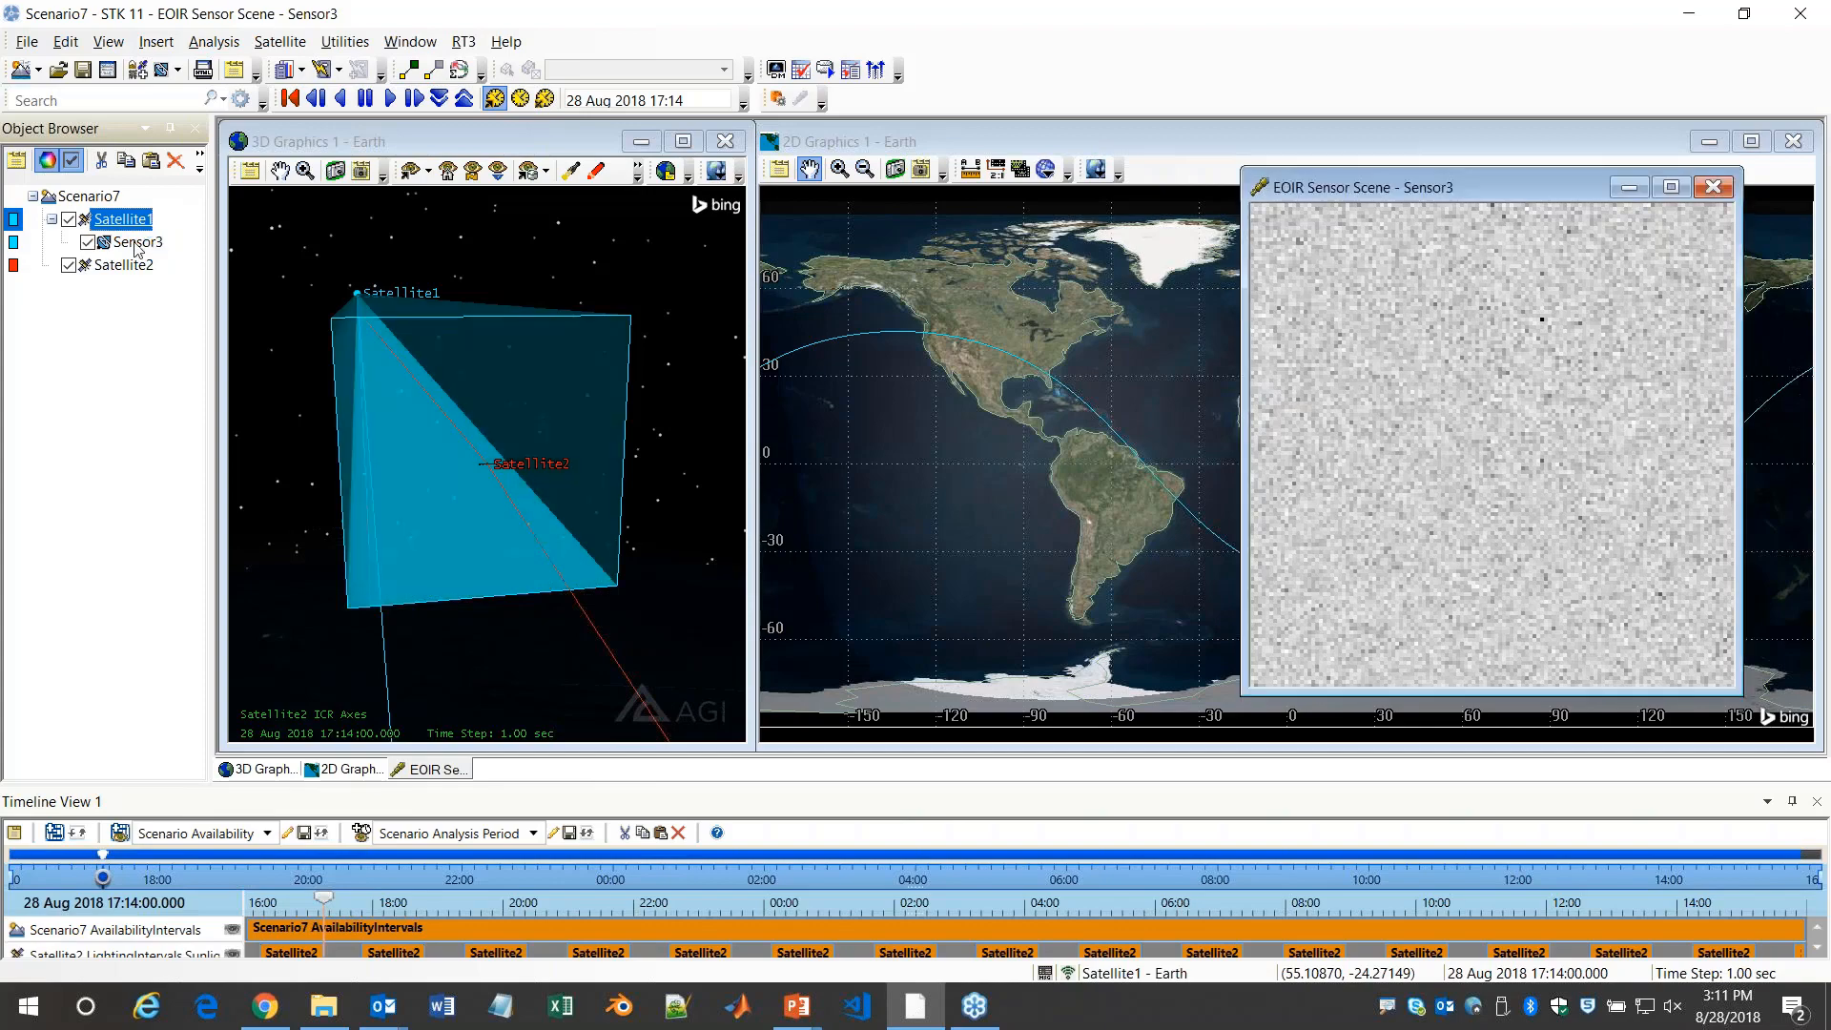
pyautogui.click(136, 244)
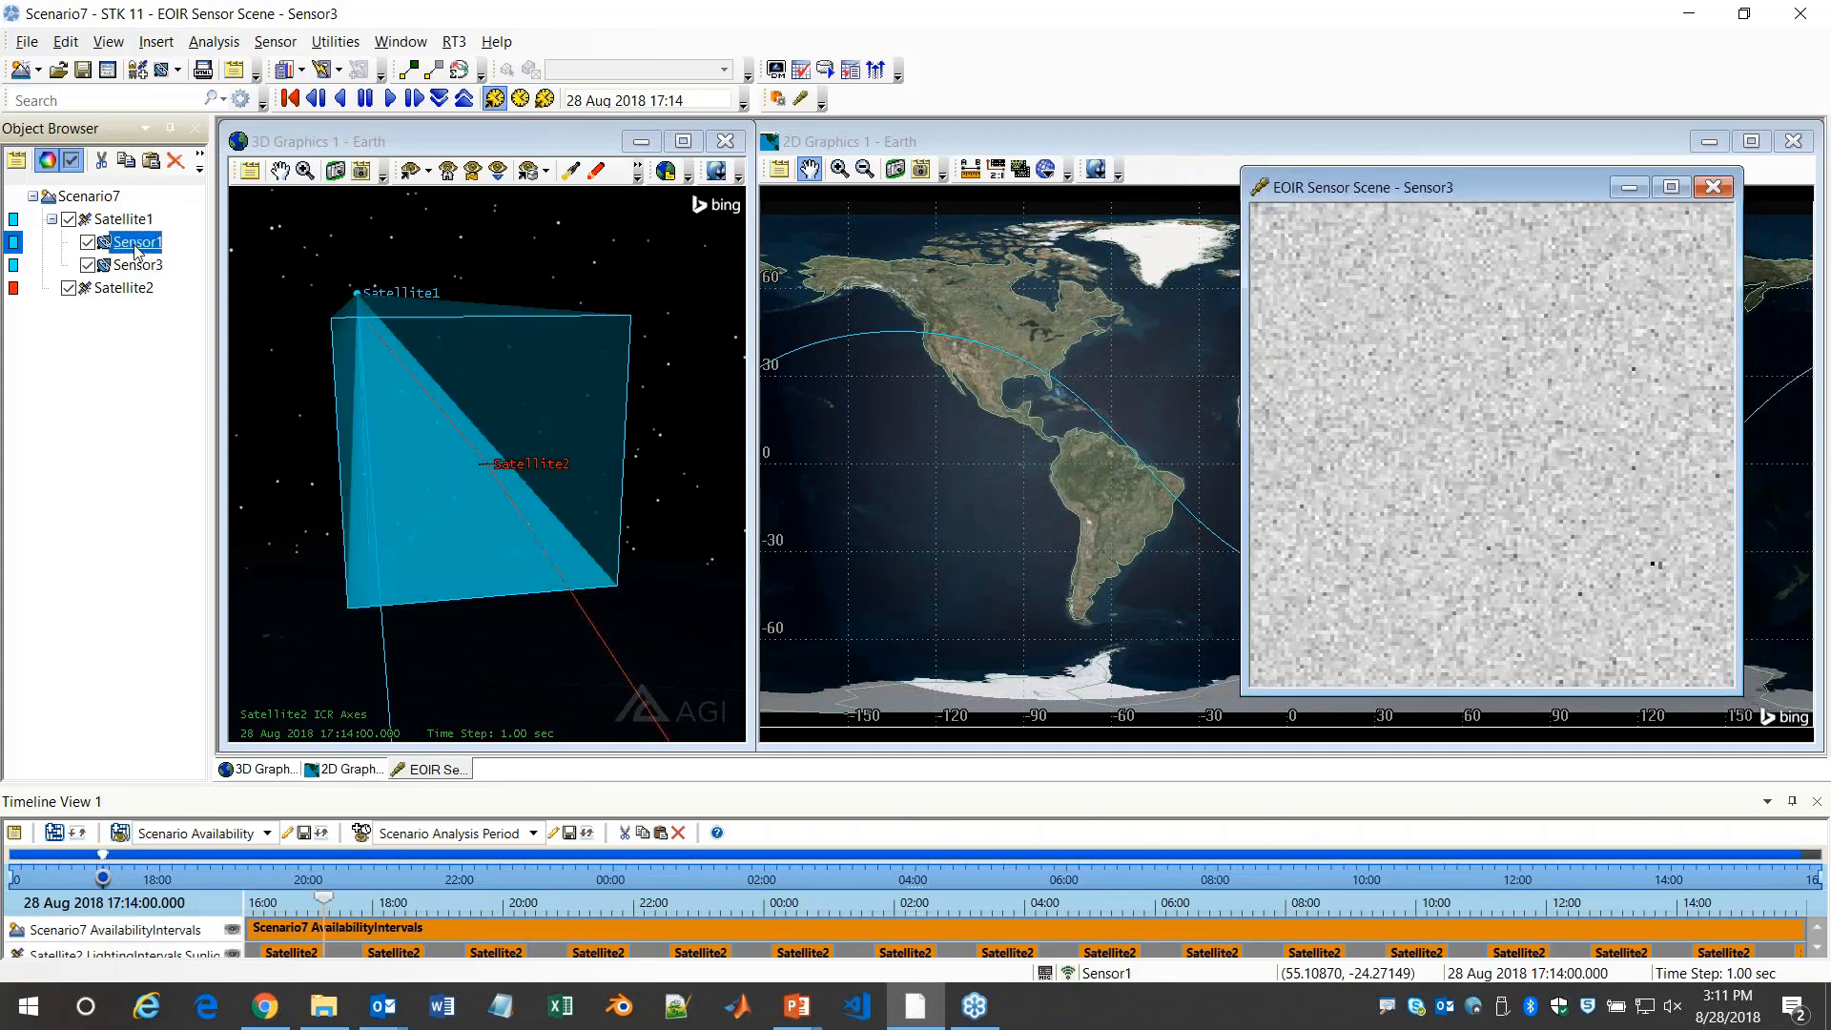
pyautogui.click(139, 244)
pyautogui.write('ThermalSensor')
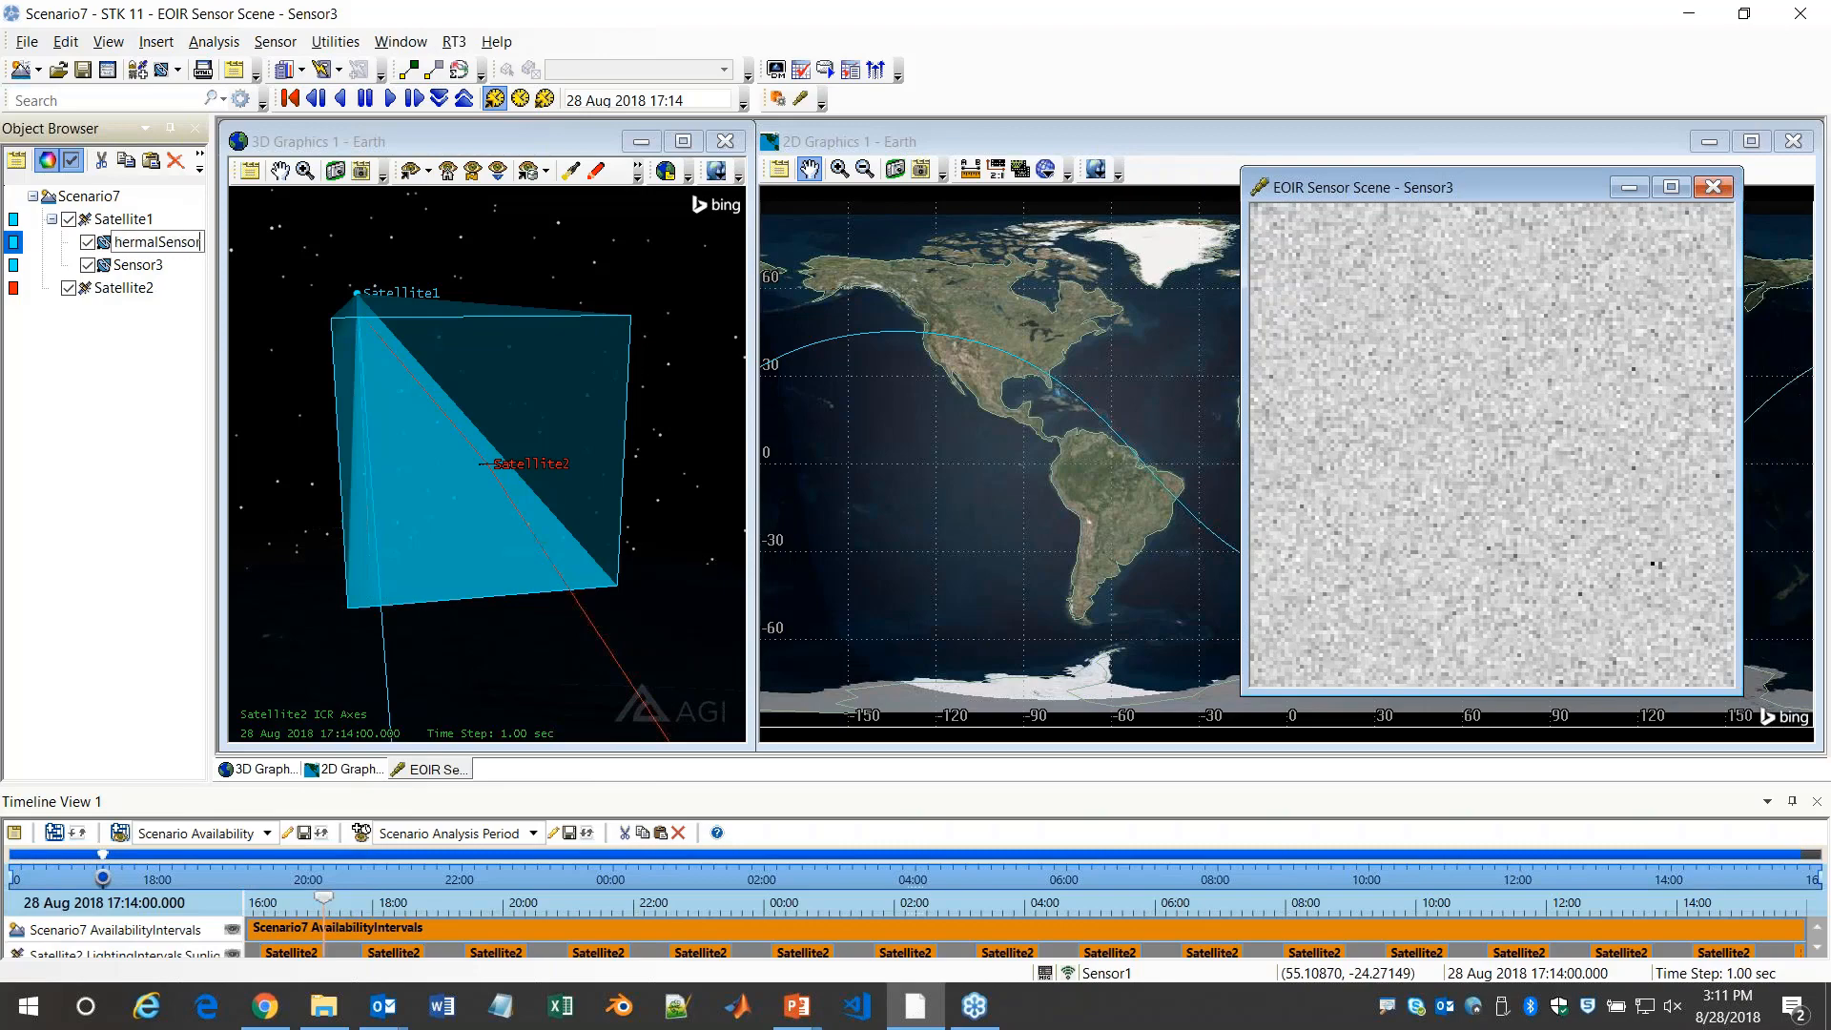
pyautogui.press('Return')
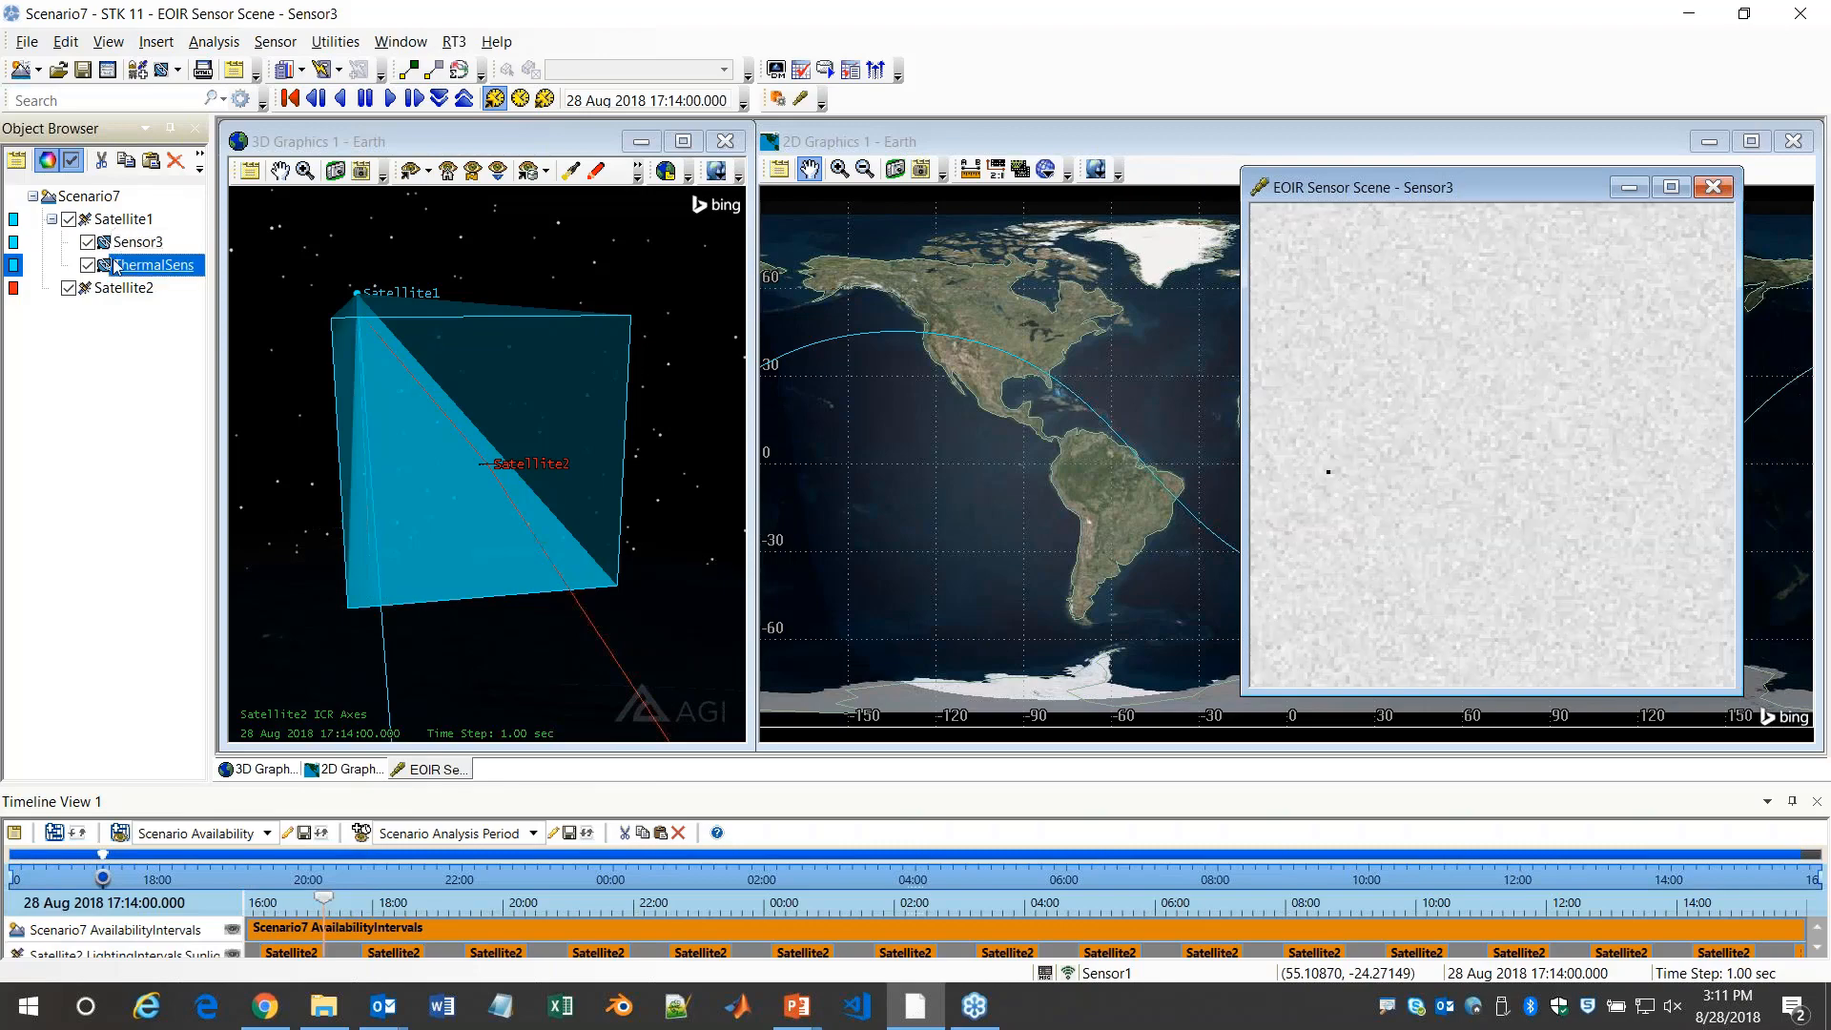
# Set ThermalSensor's spectral band edge wavelengths to 8 um low and 12 um high
pyautogui.doubleClick(117, 260)
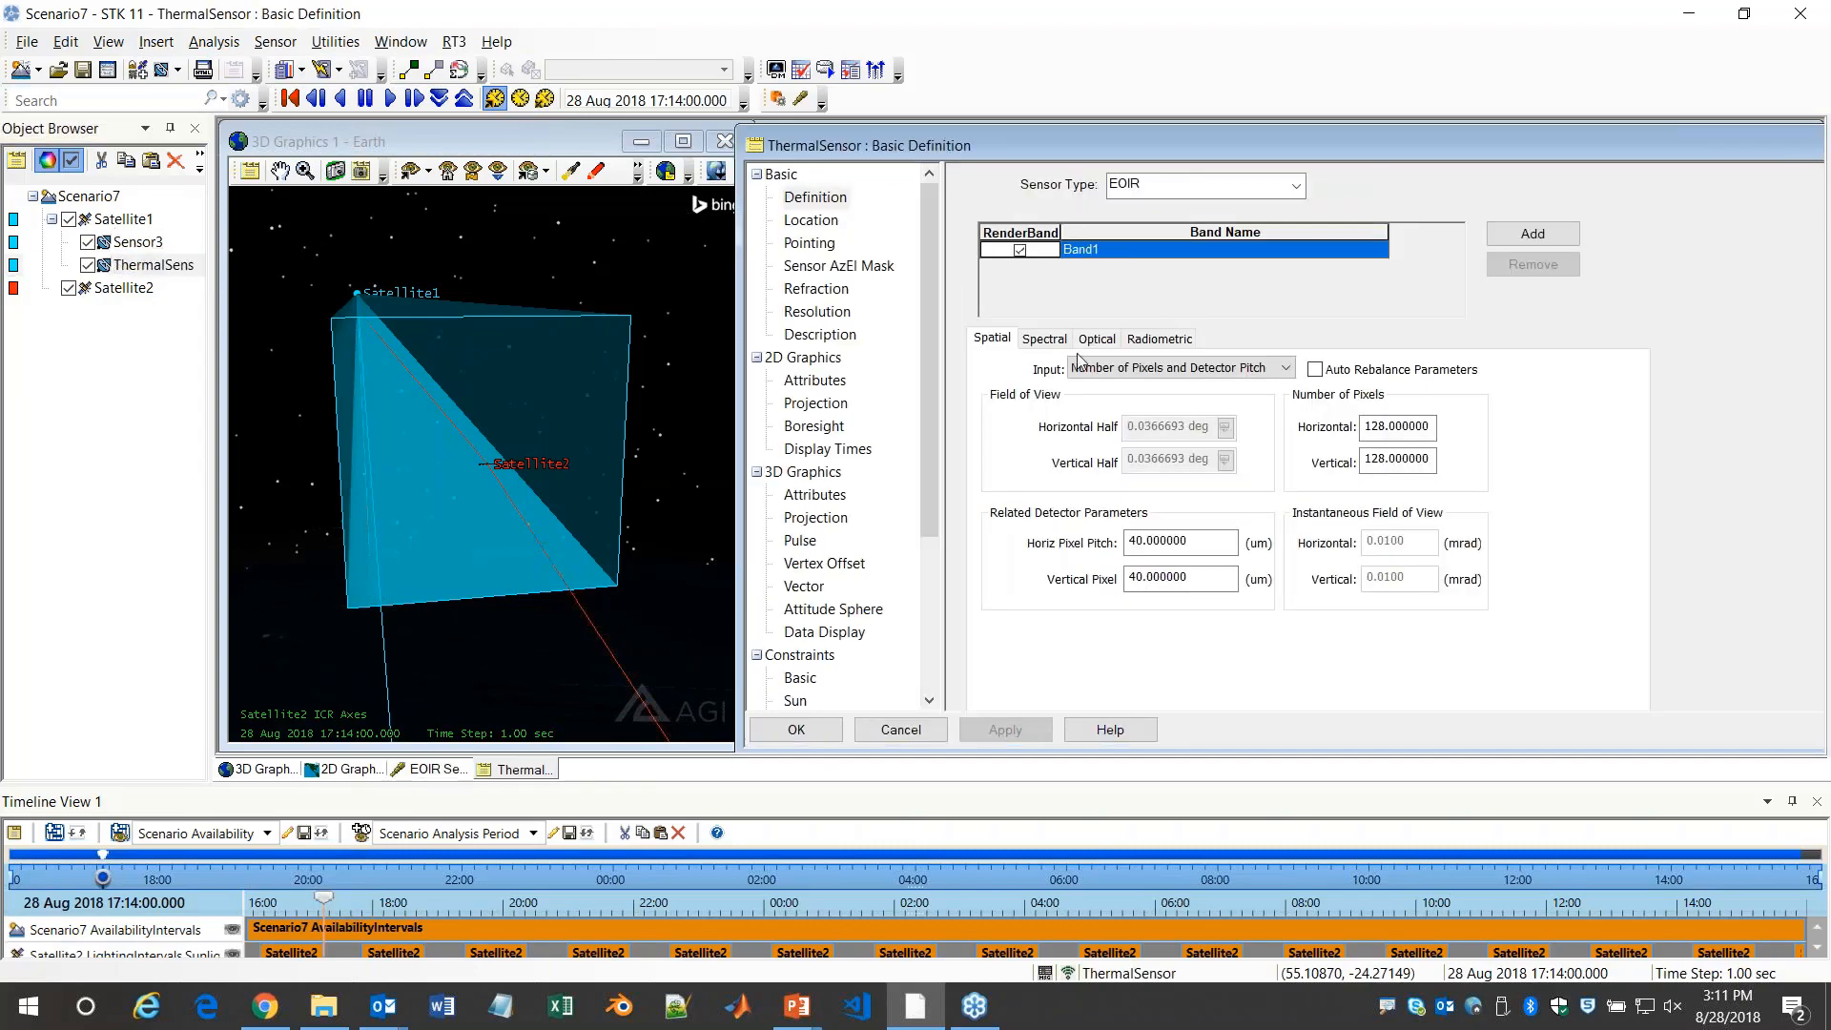
pyautogui.click(1046, 337)
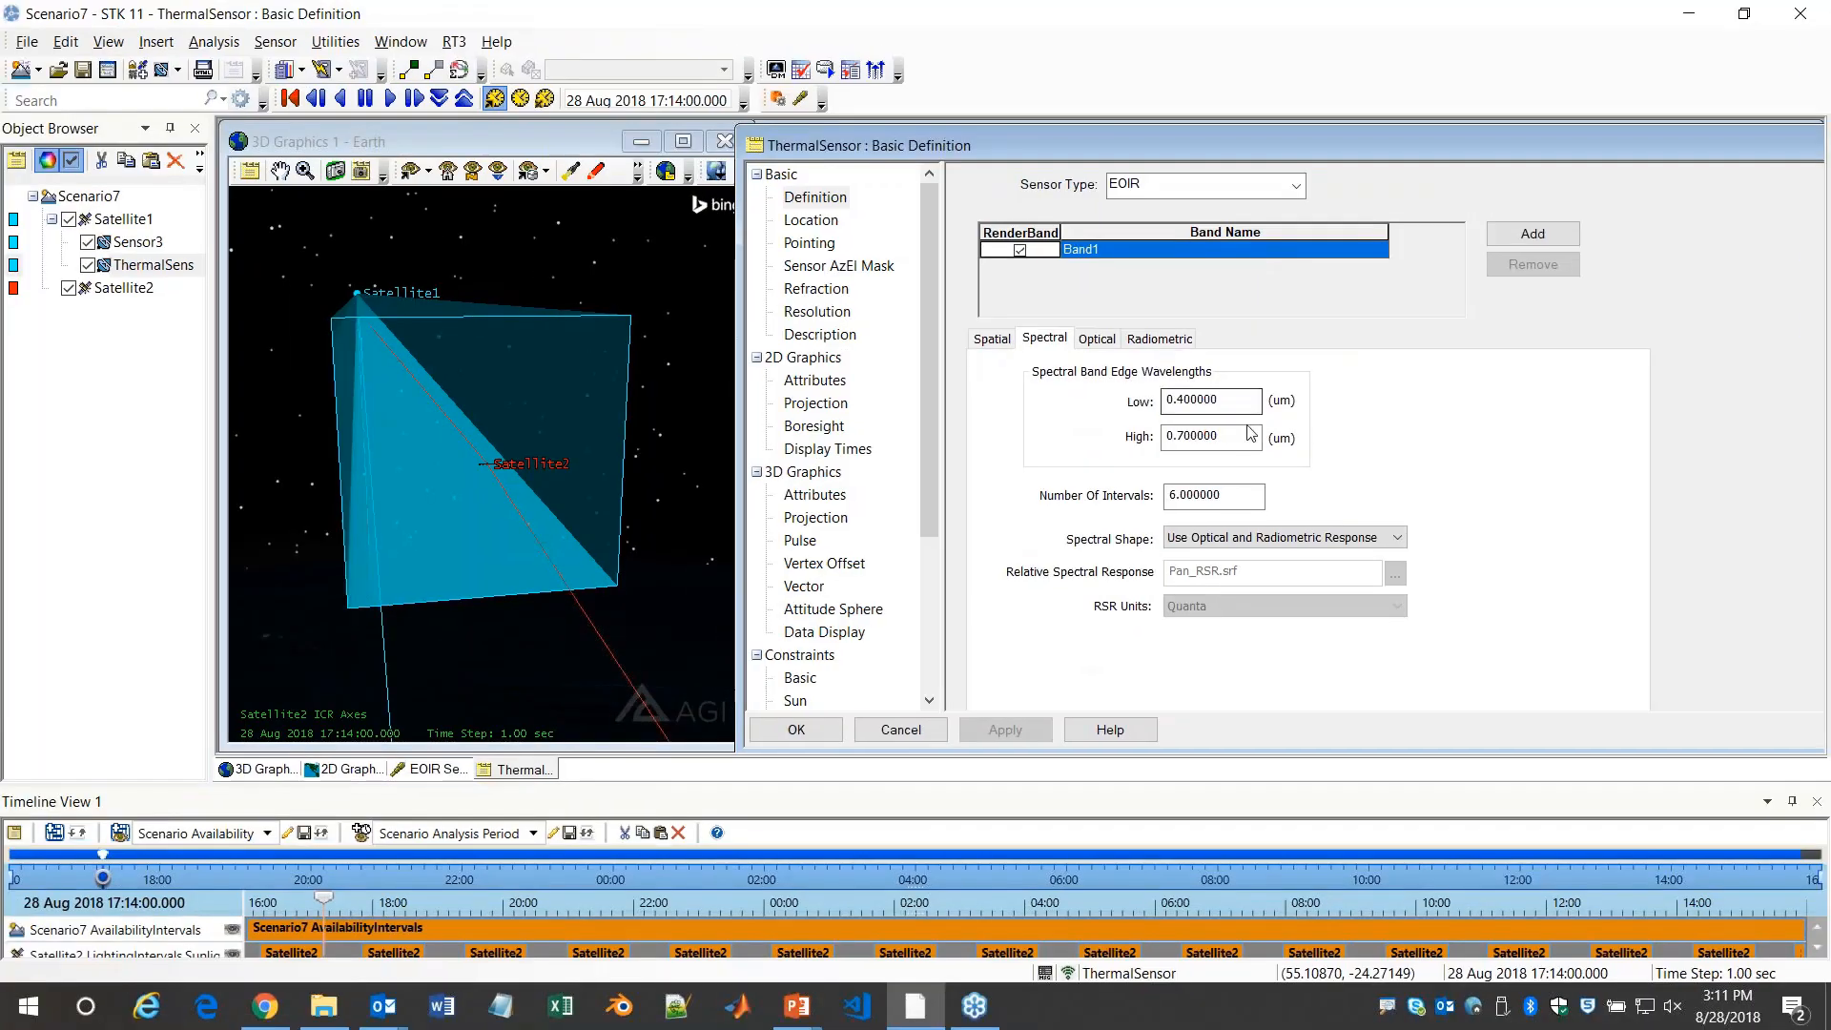
pyautogui.press('Tab')
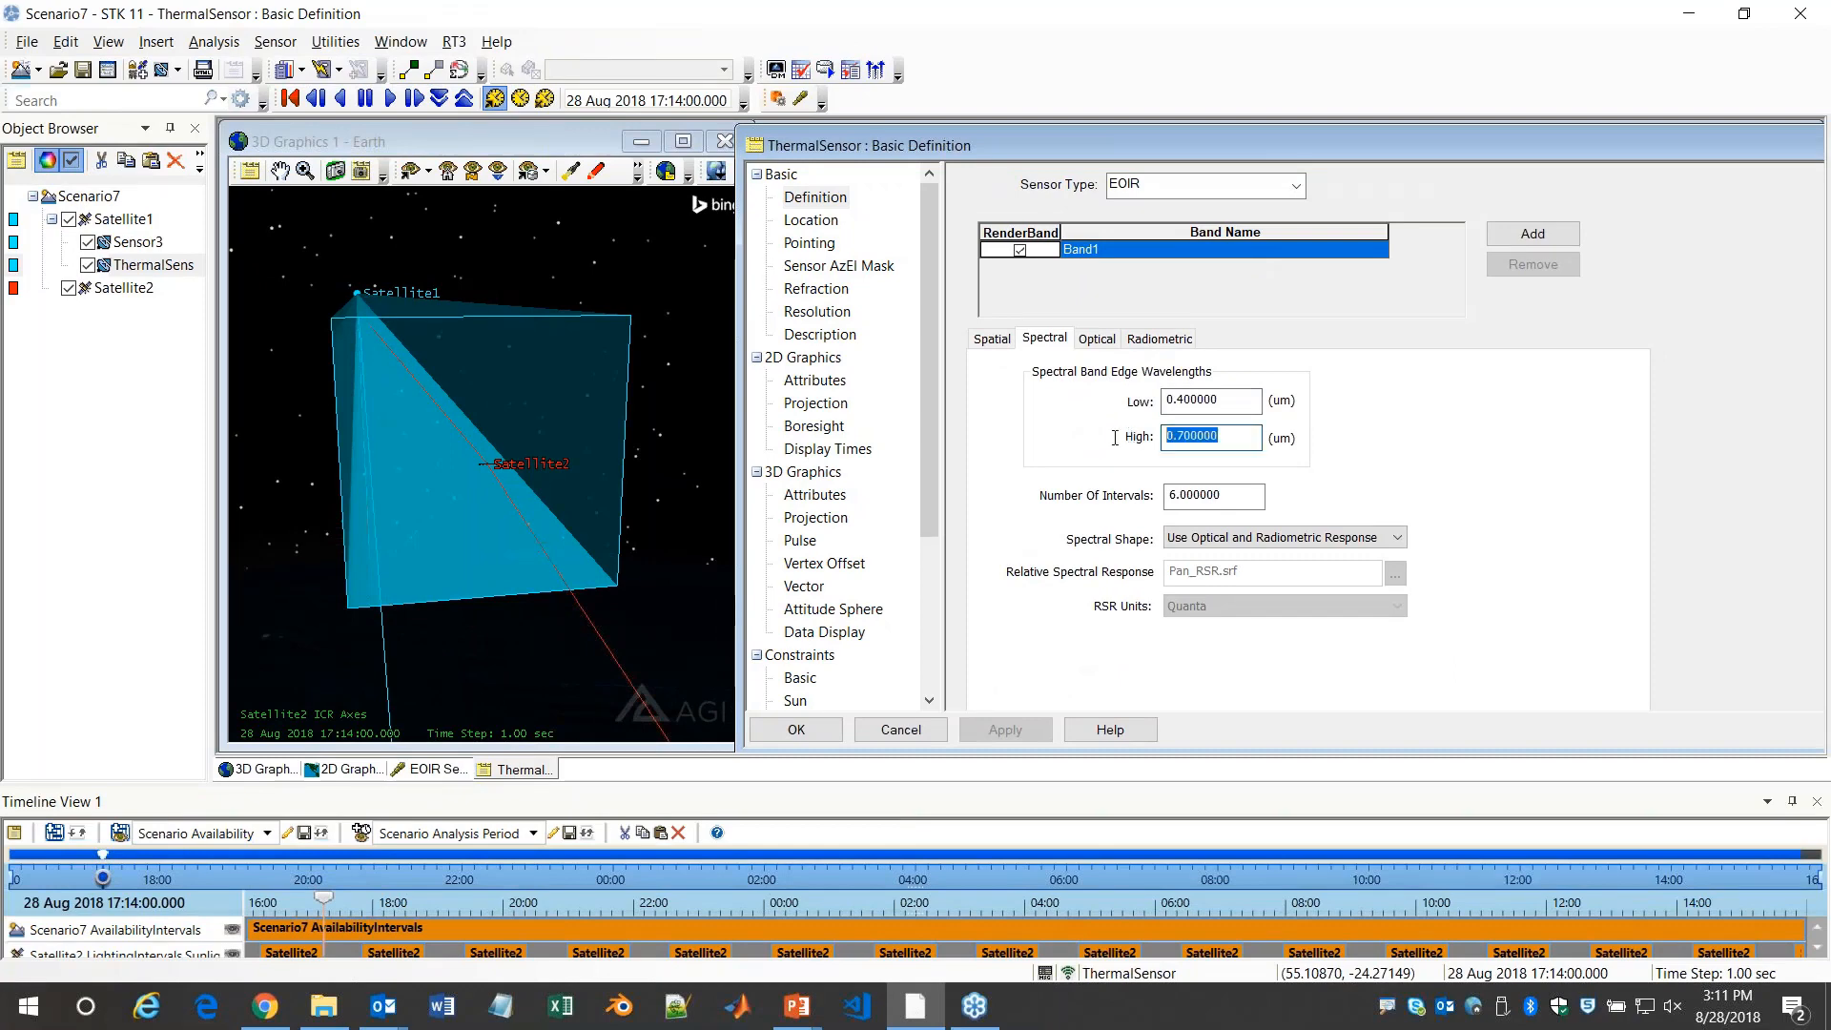
pyautogui.write('12')
pyautogui.hotkey('shift', 'Tab')
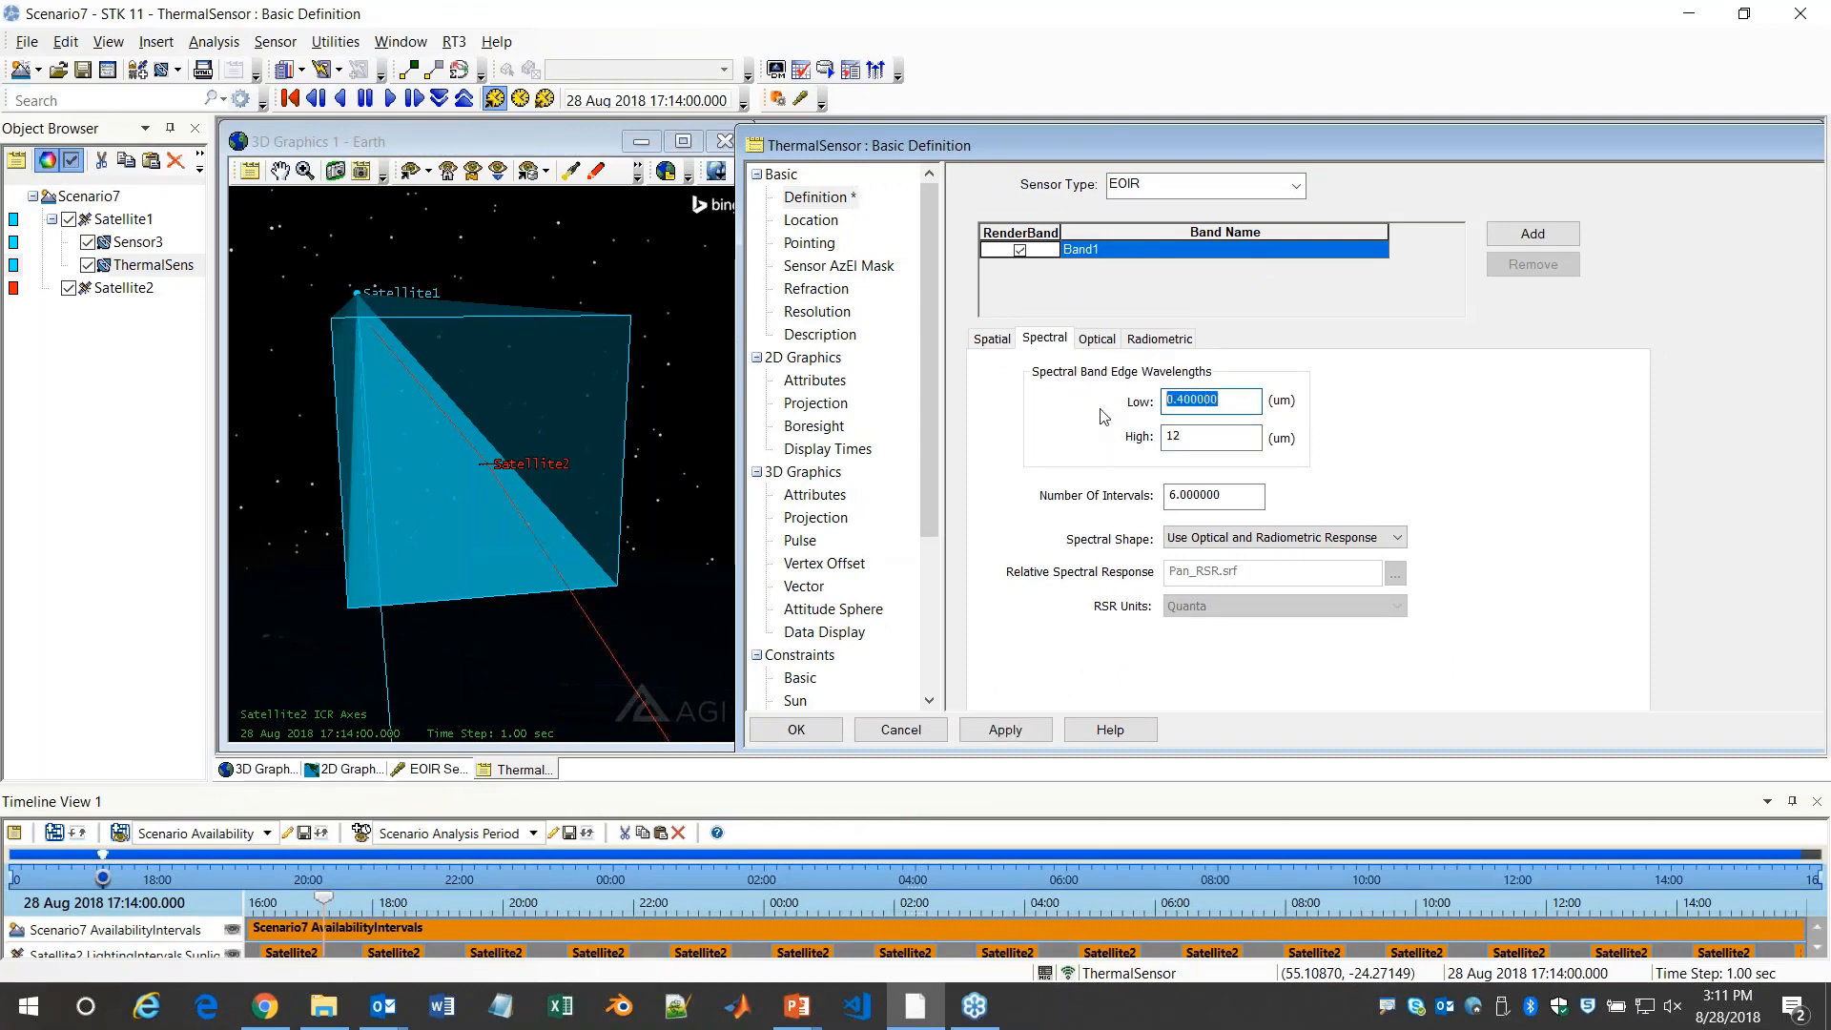
pyautogui.write('8')
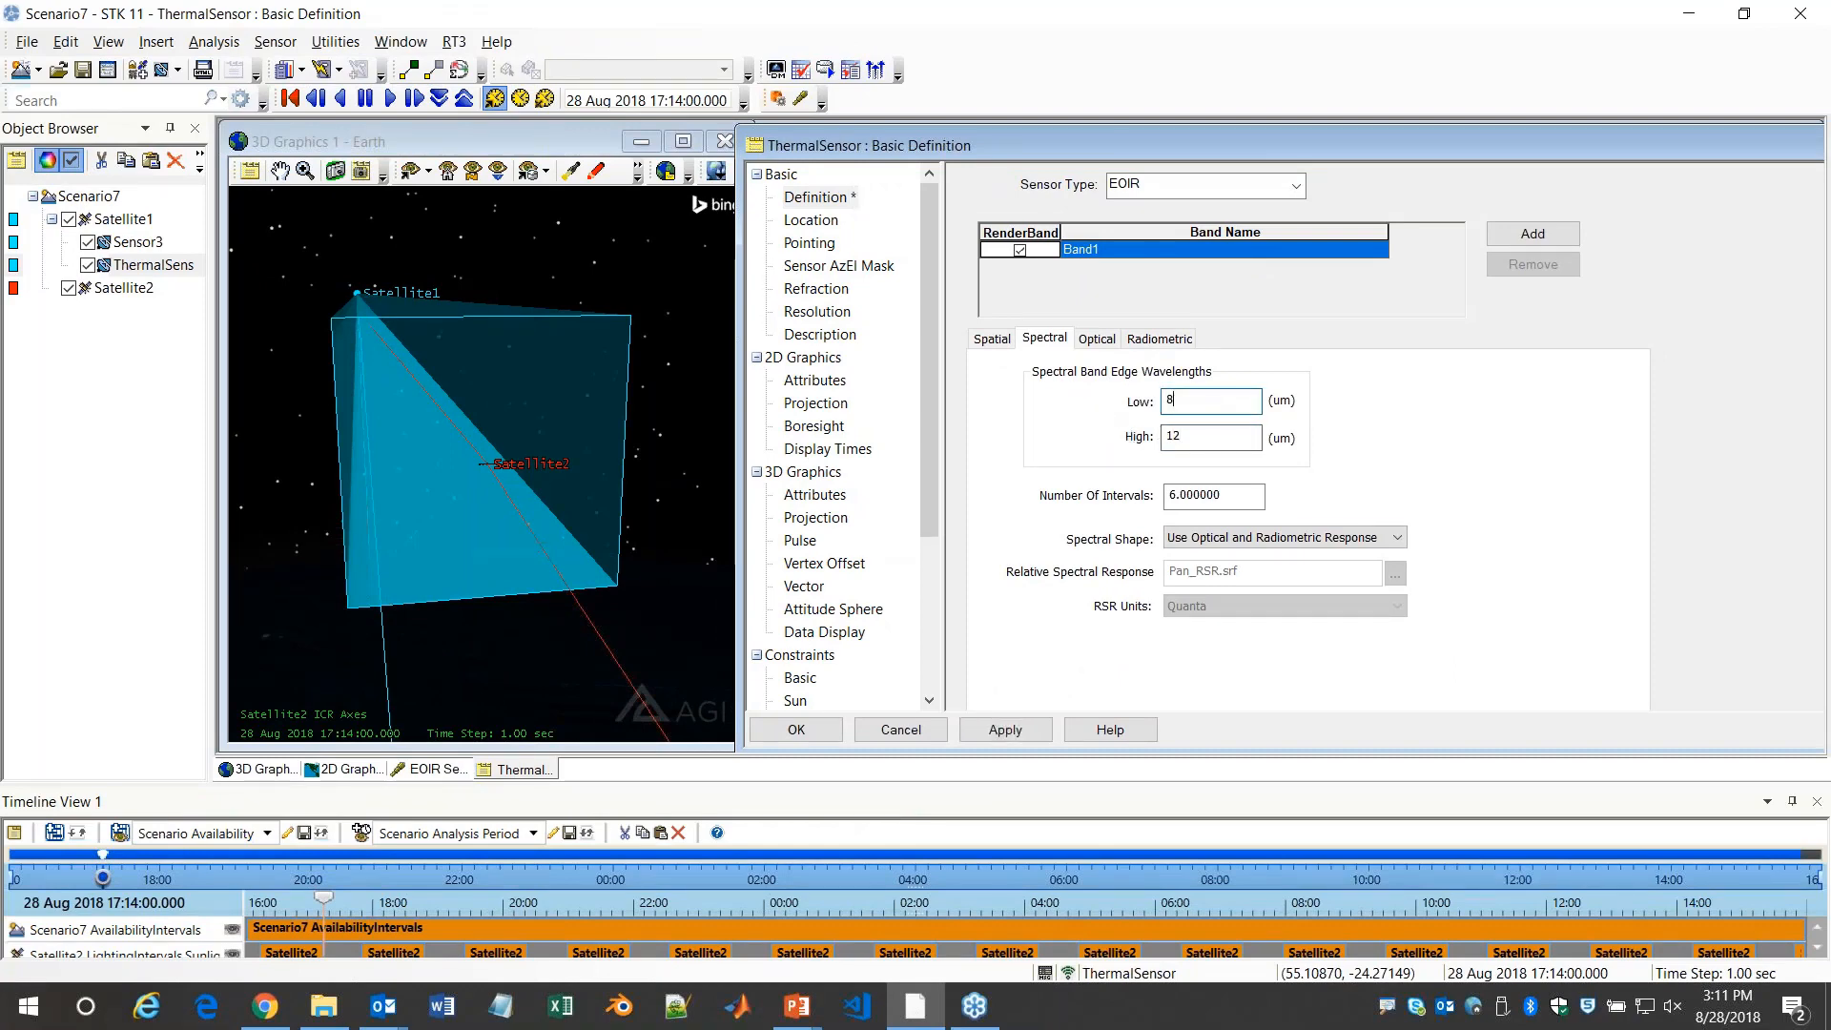
pyautogui.click(816, 737)
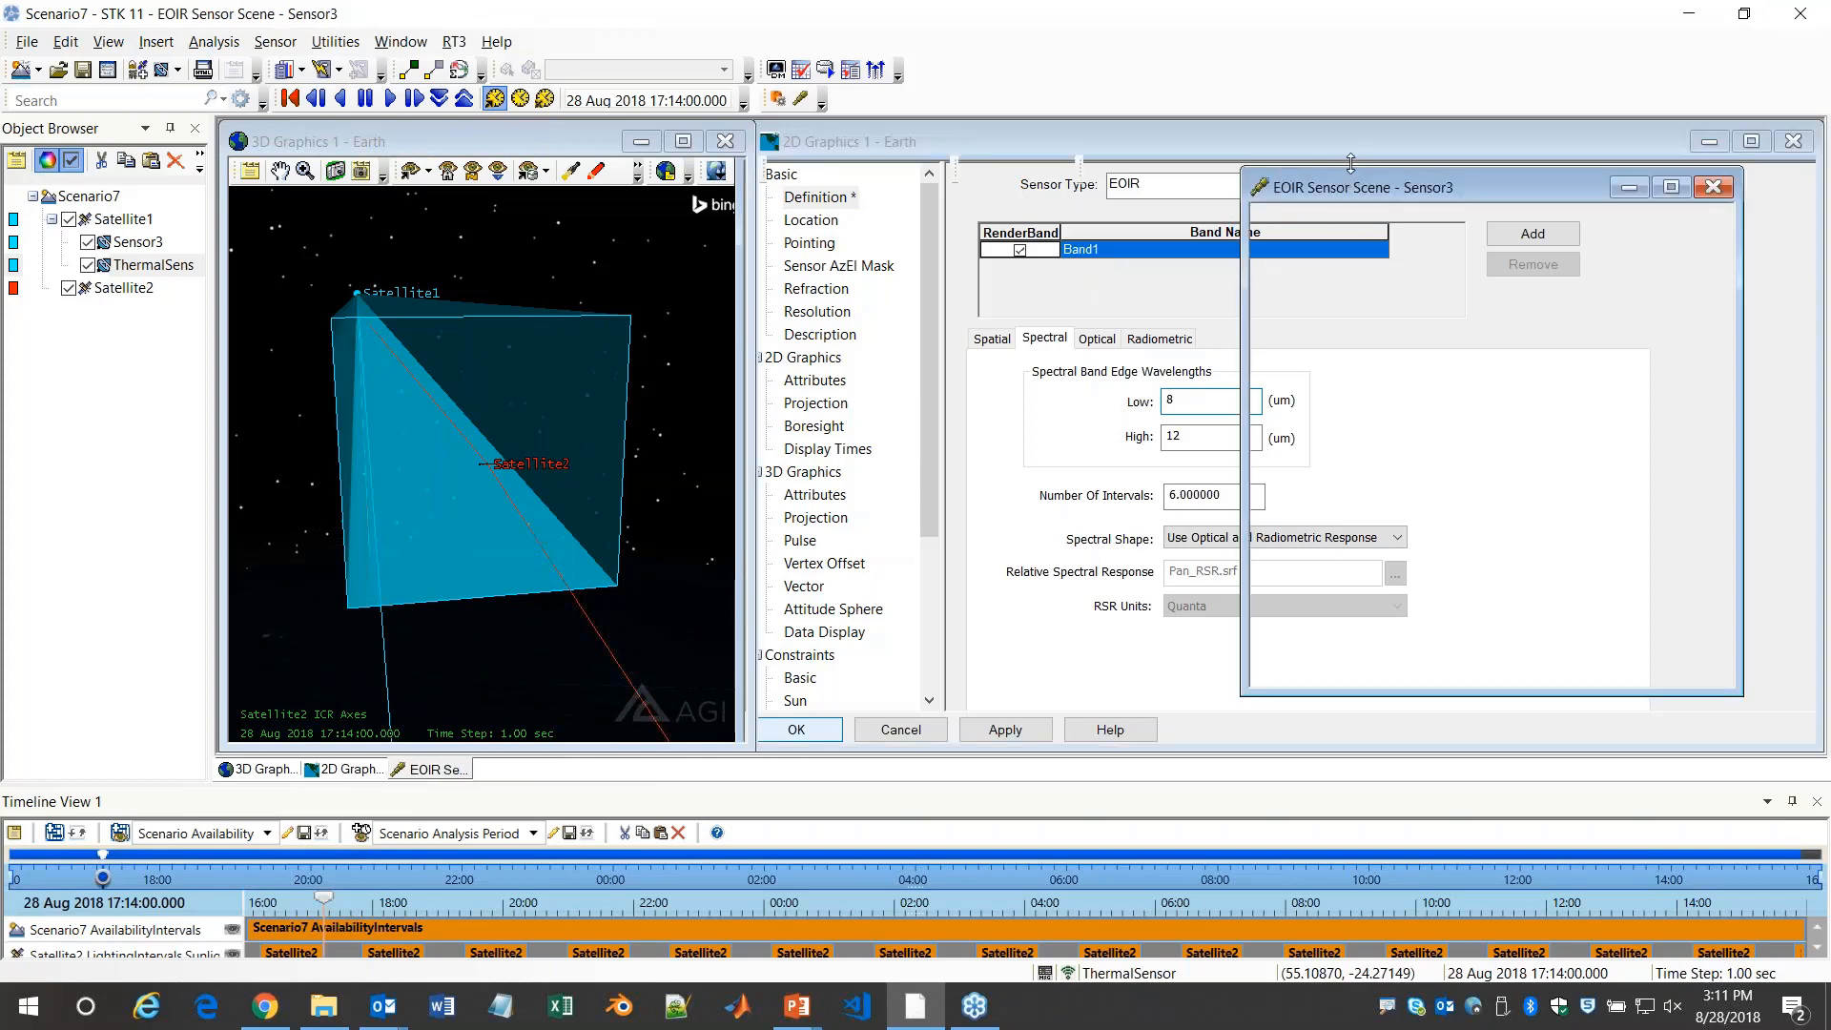
# Generate the EOIR scene for ThermalSensor and place it beside Sensor3's scene
pyautogui.moveTo(1323, 187); pyautogui.dragTo(757, 199)
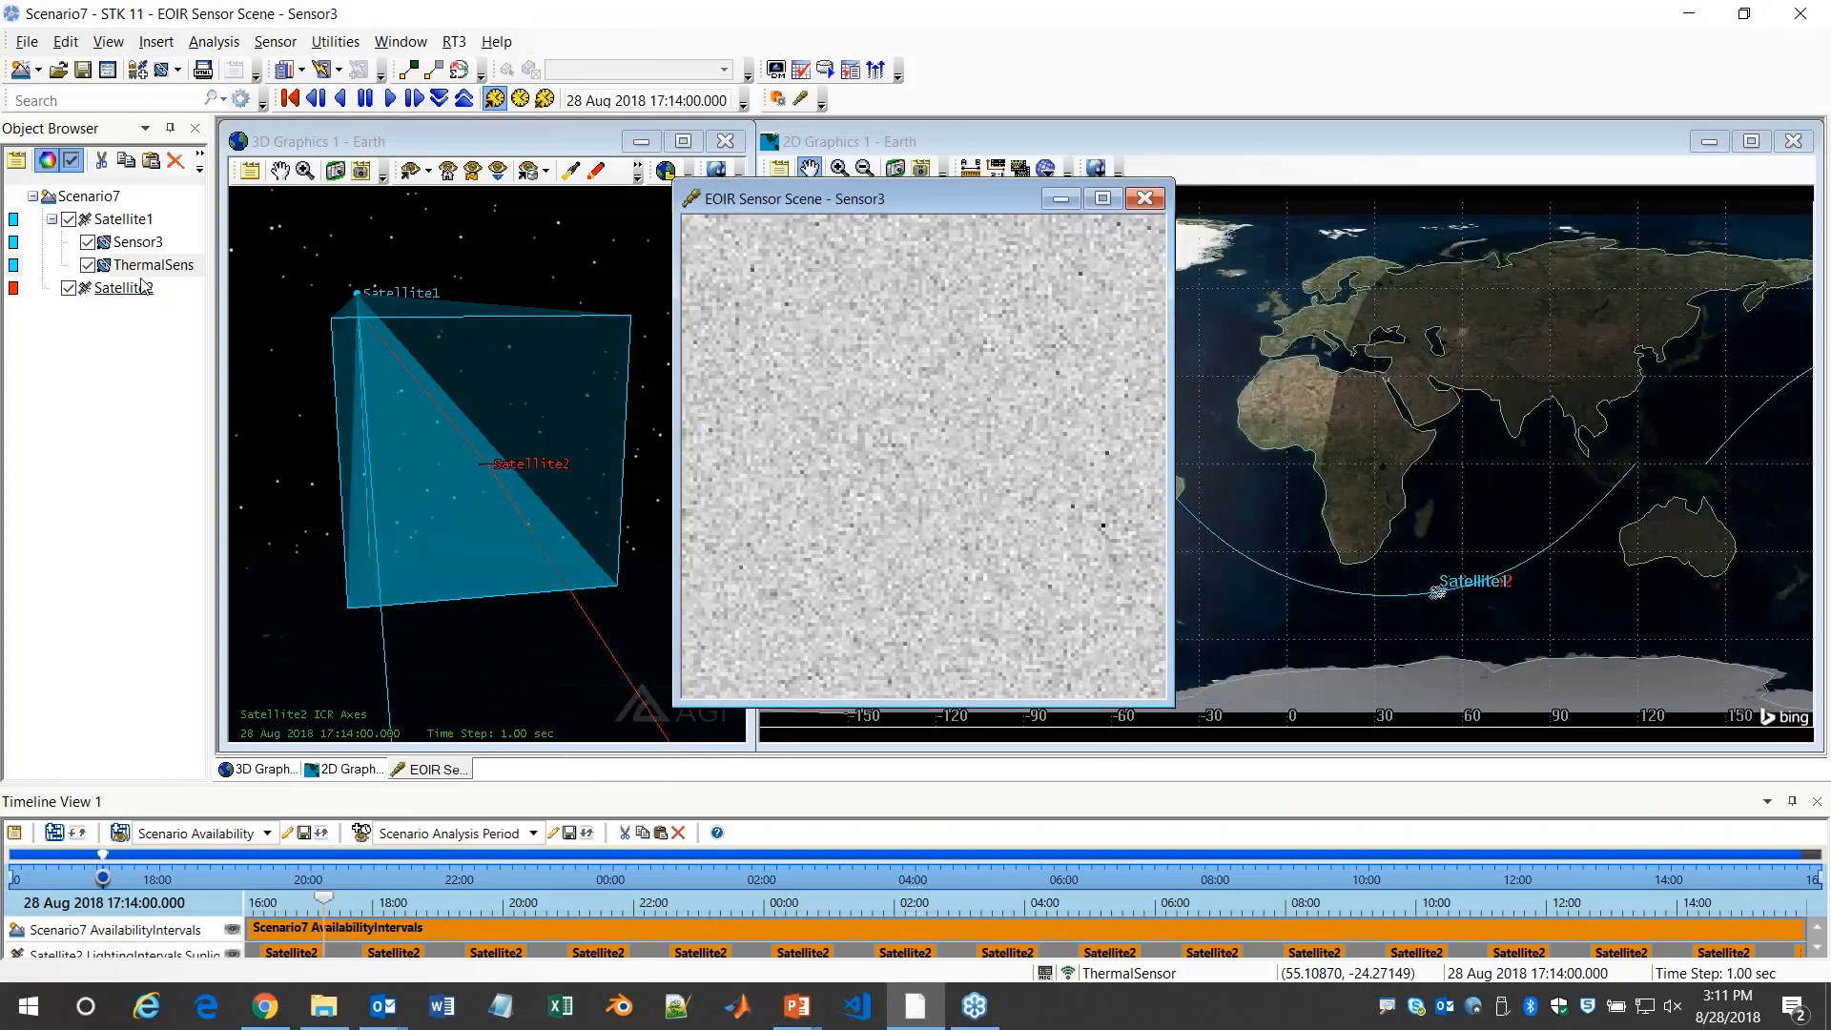
pyautogui.click(800, 98)
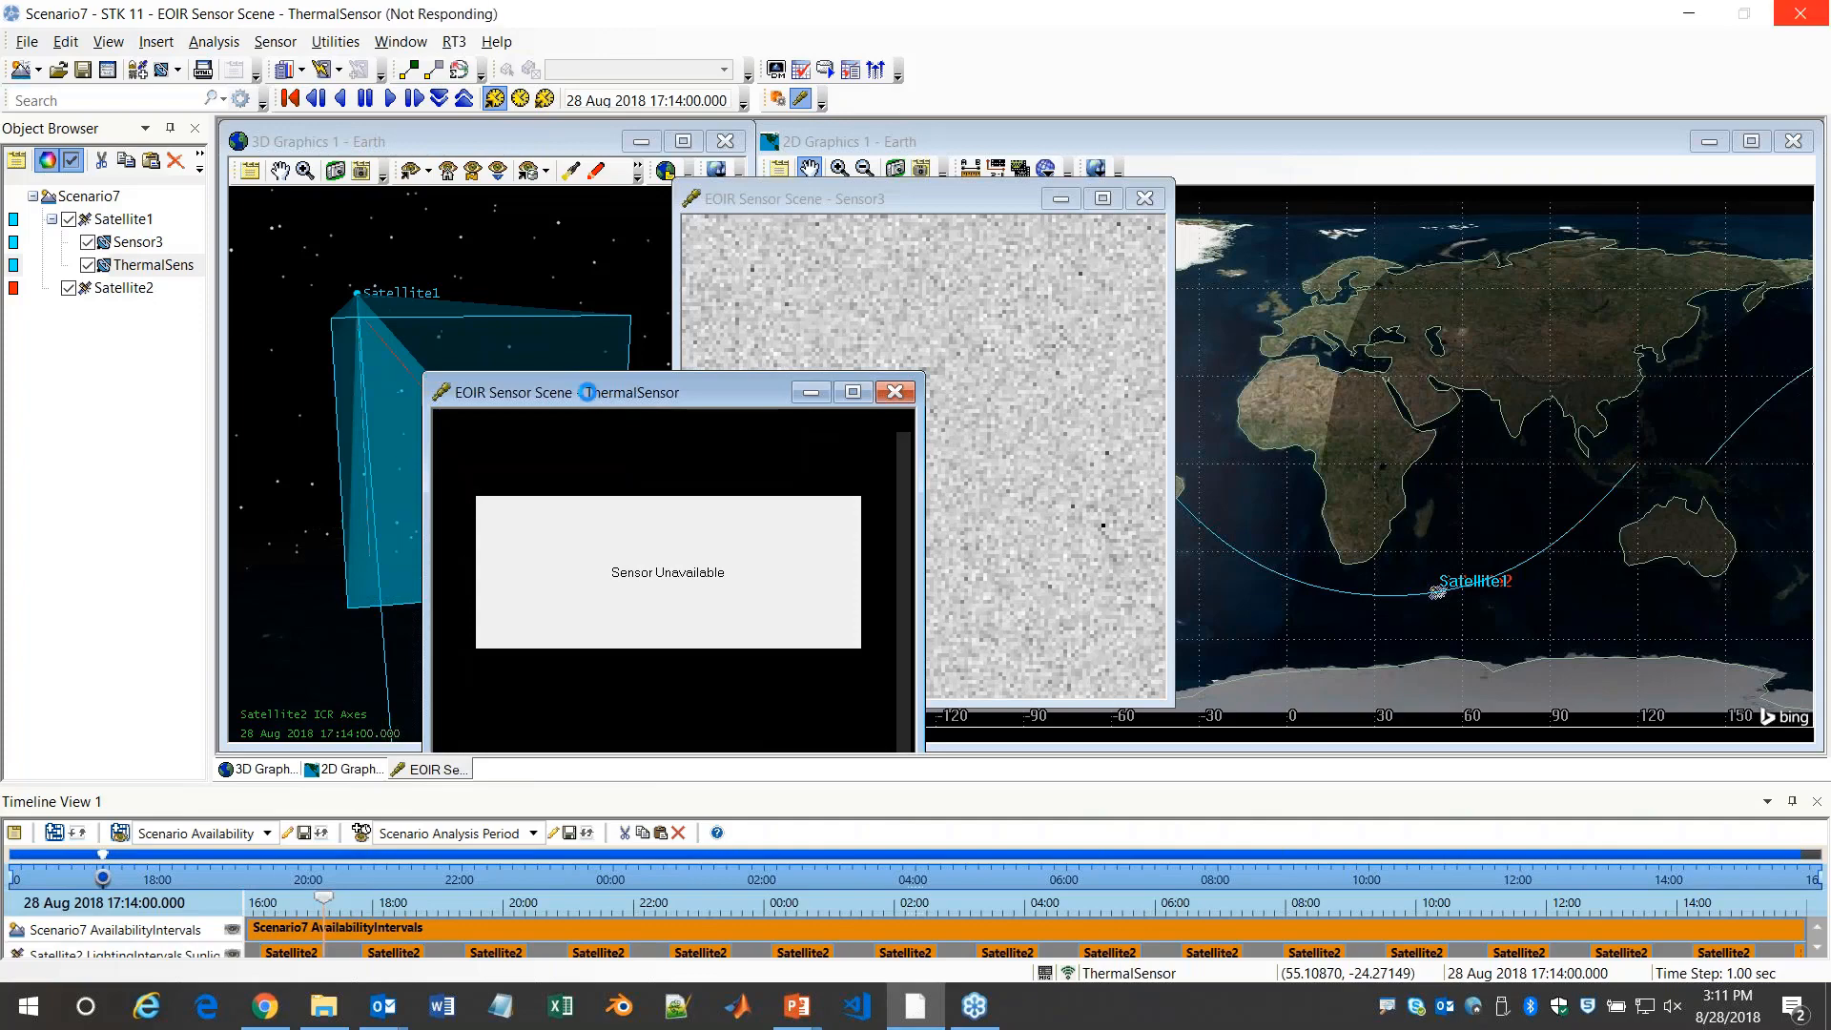
pyautogui.moveTo(609, 391); pyautogui.dragTo(1395, 197)
# Apply the Red 1 color map to the ThermalSensor scene and inspect the details of its bright target pixel
pyautogui.rightClick(1358, 363)
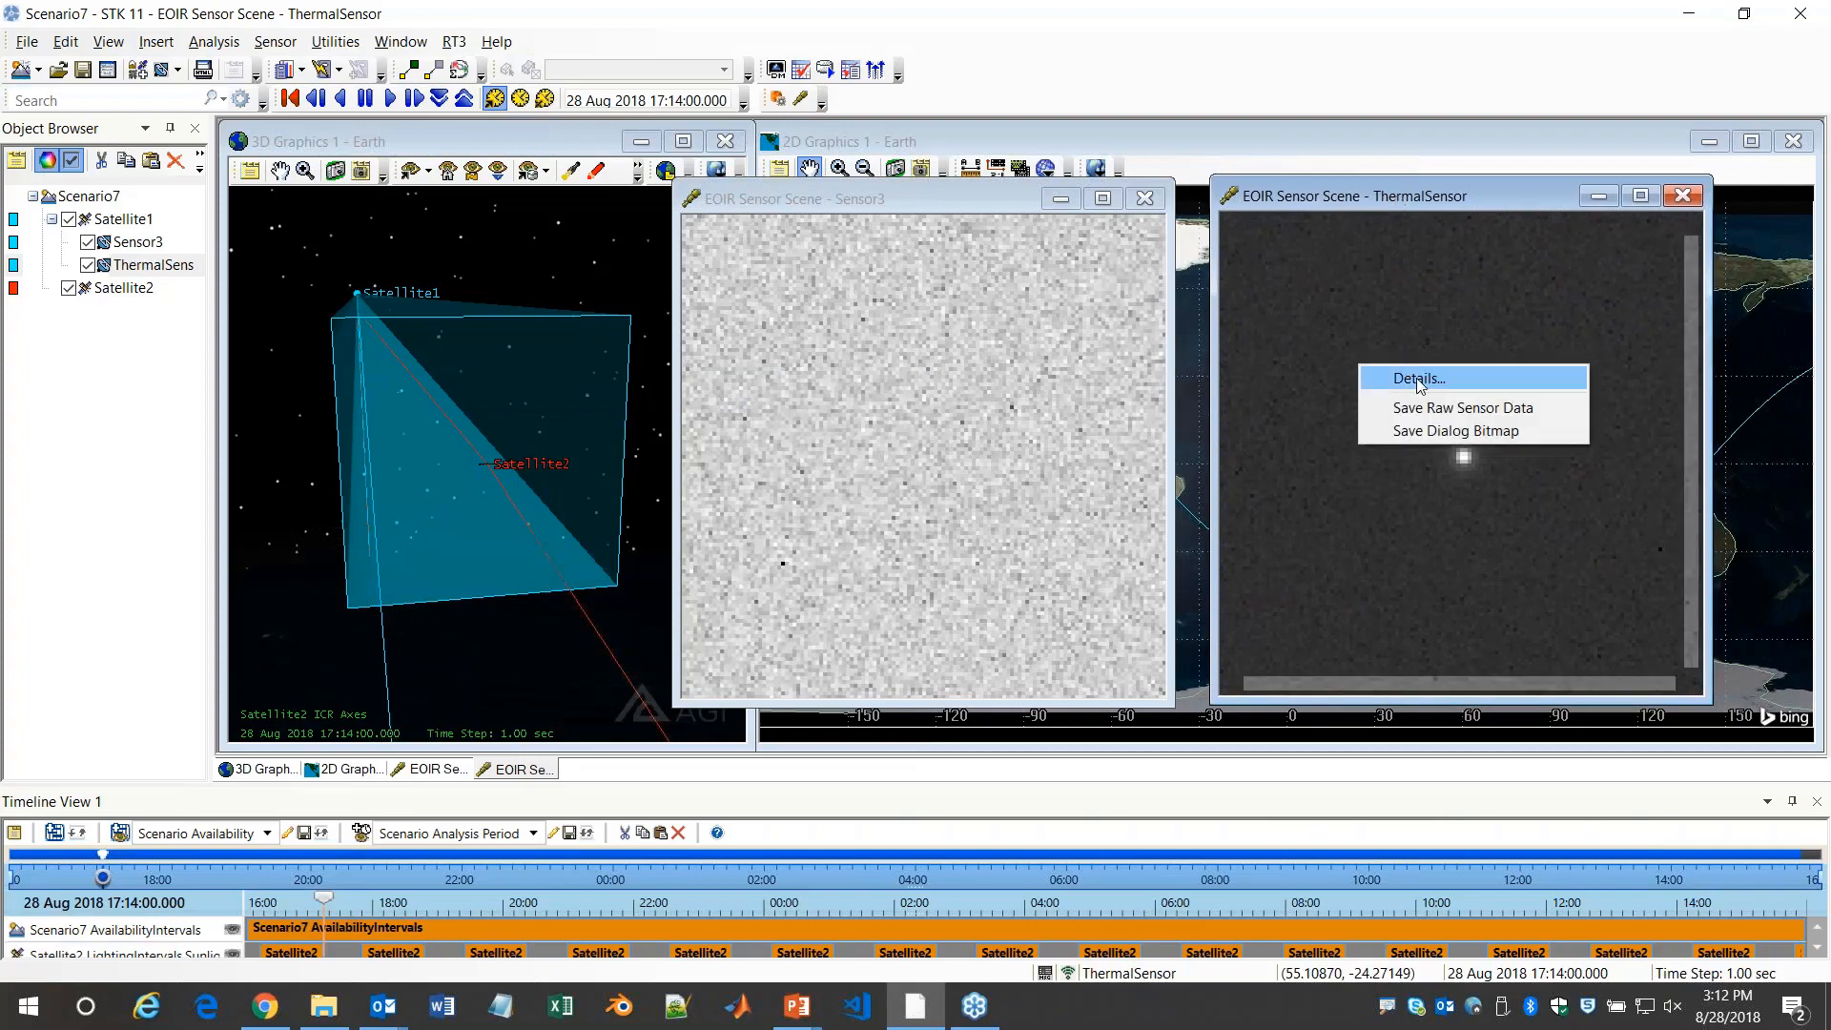
pyautogui.click(1401, 374)
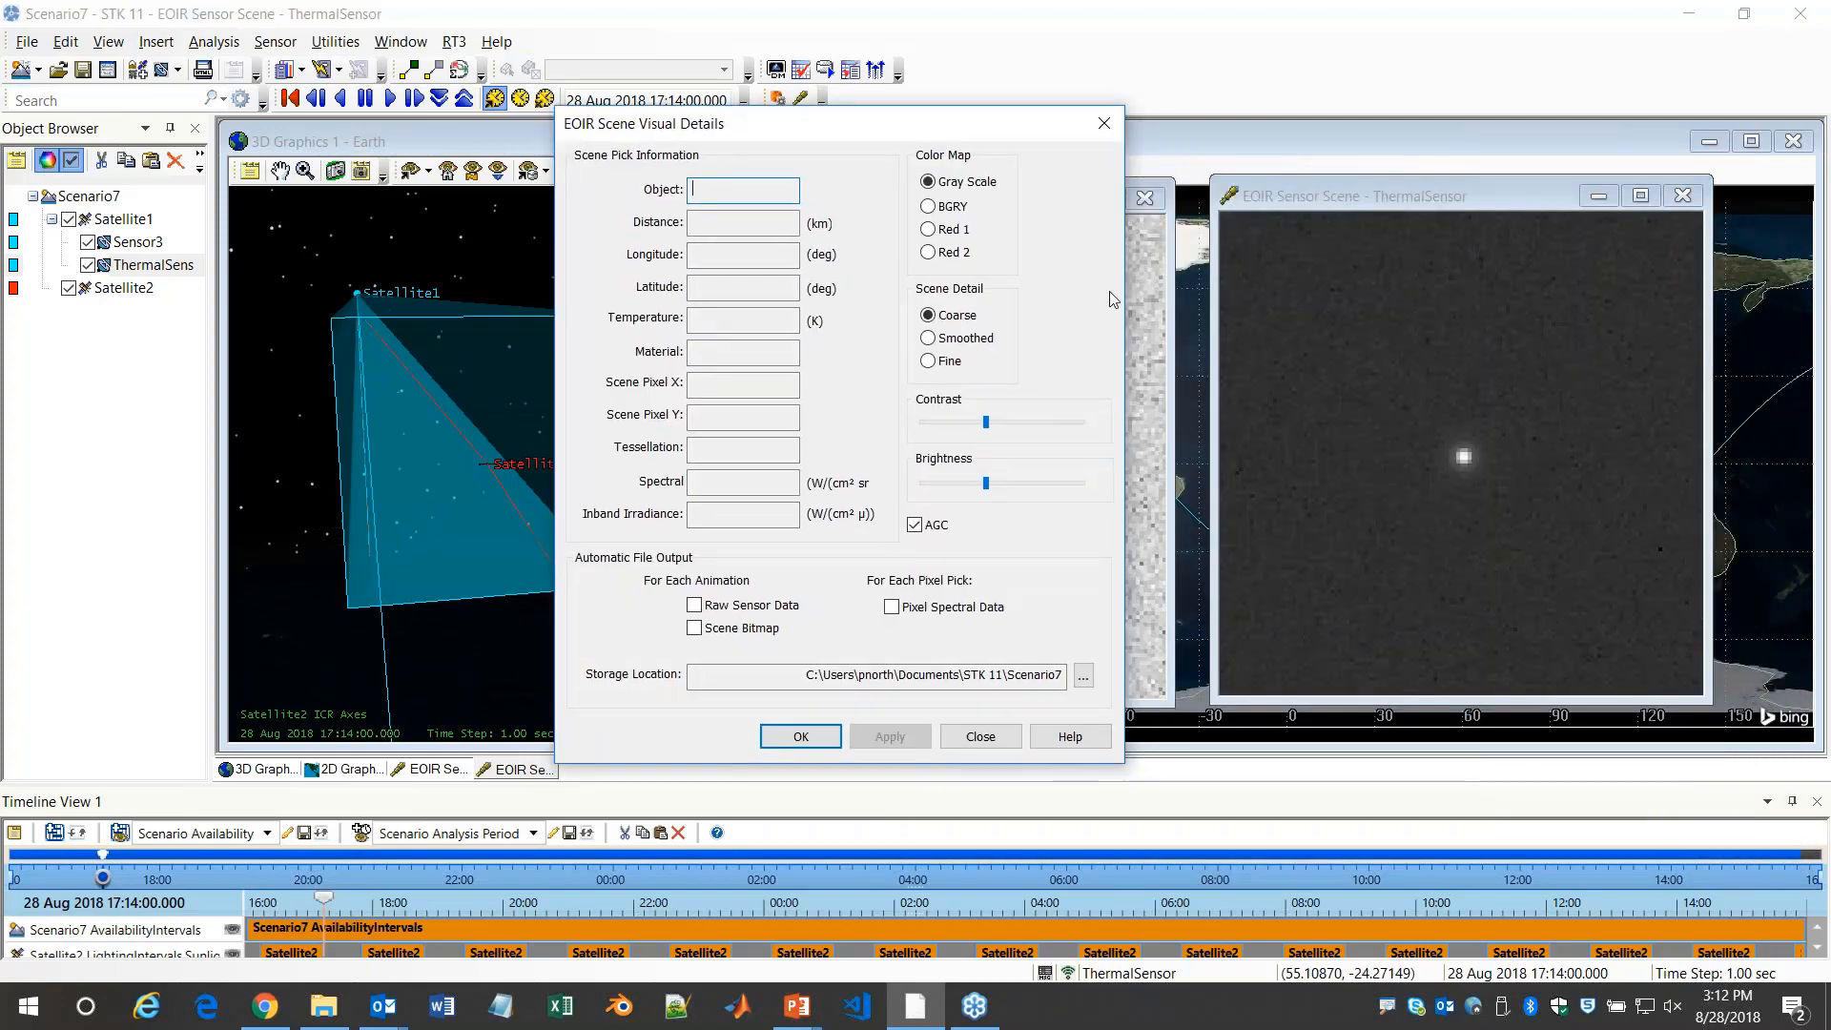
pyautogui.click(890, 737)
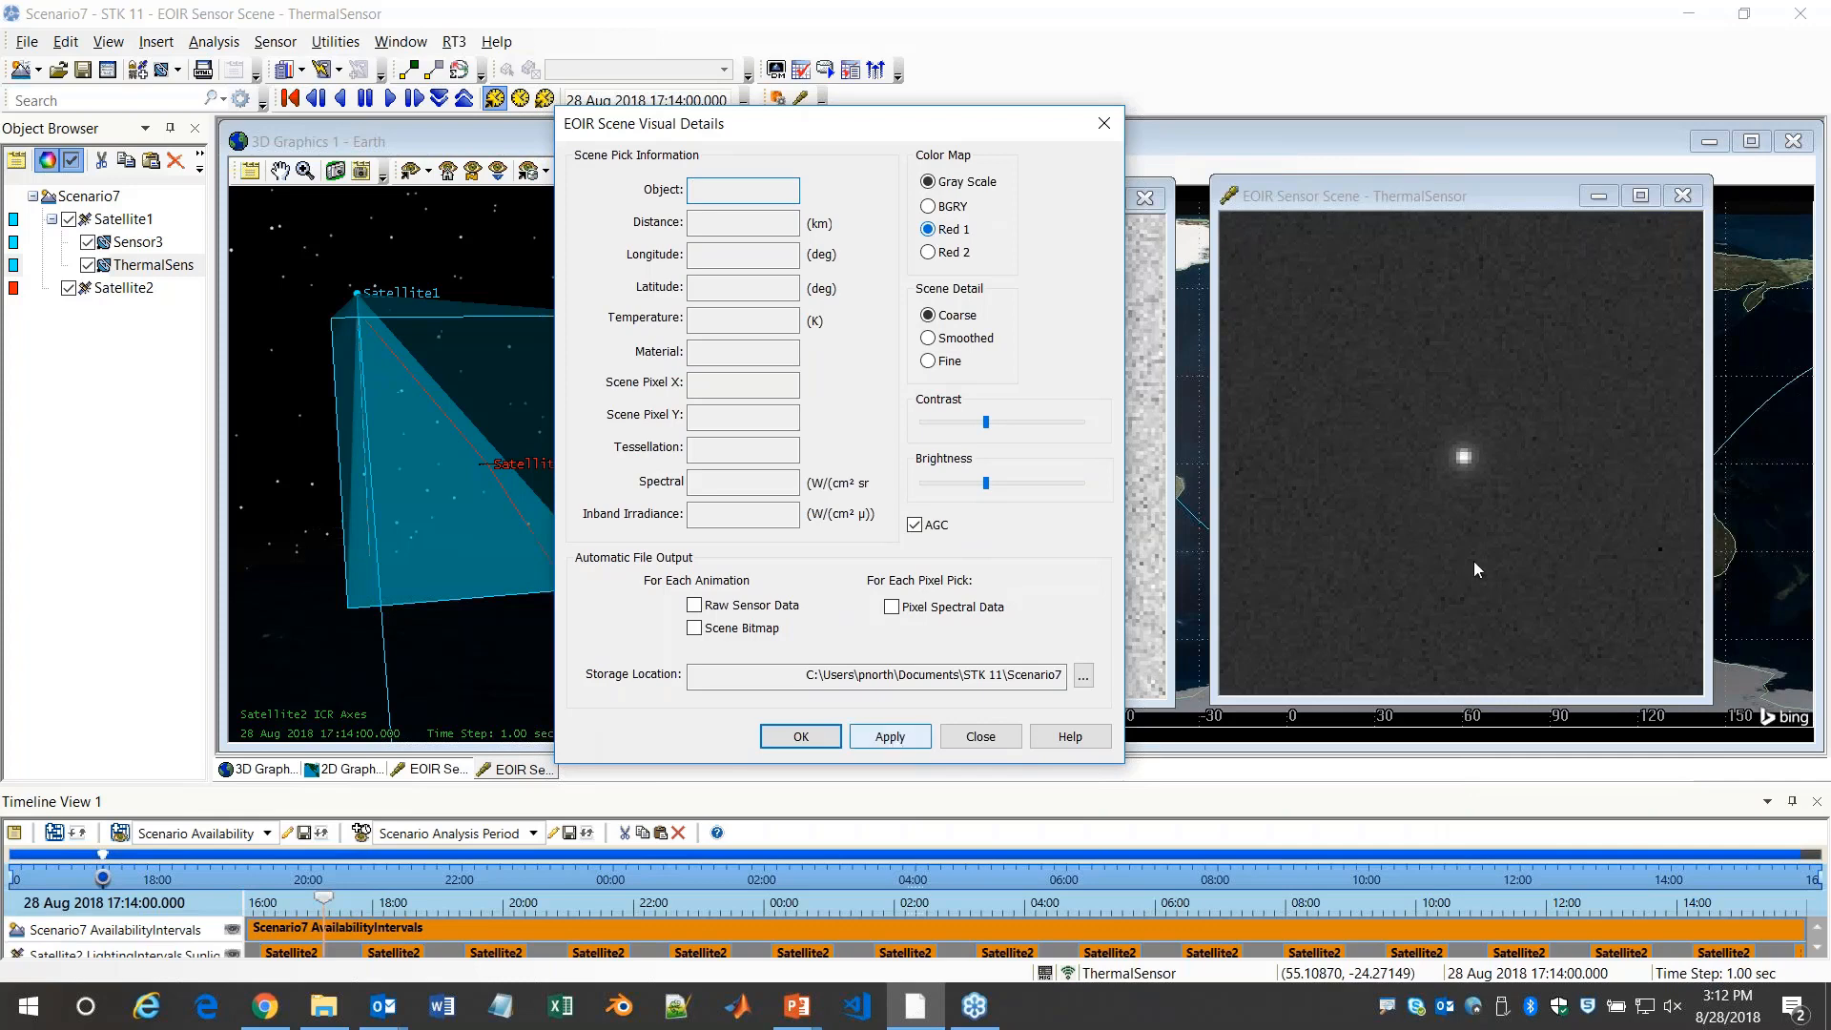
pyautogui.click(1465, 460)
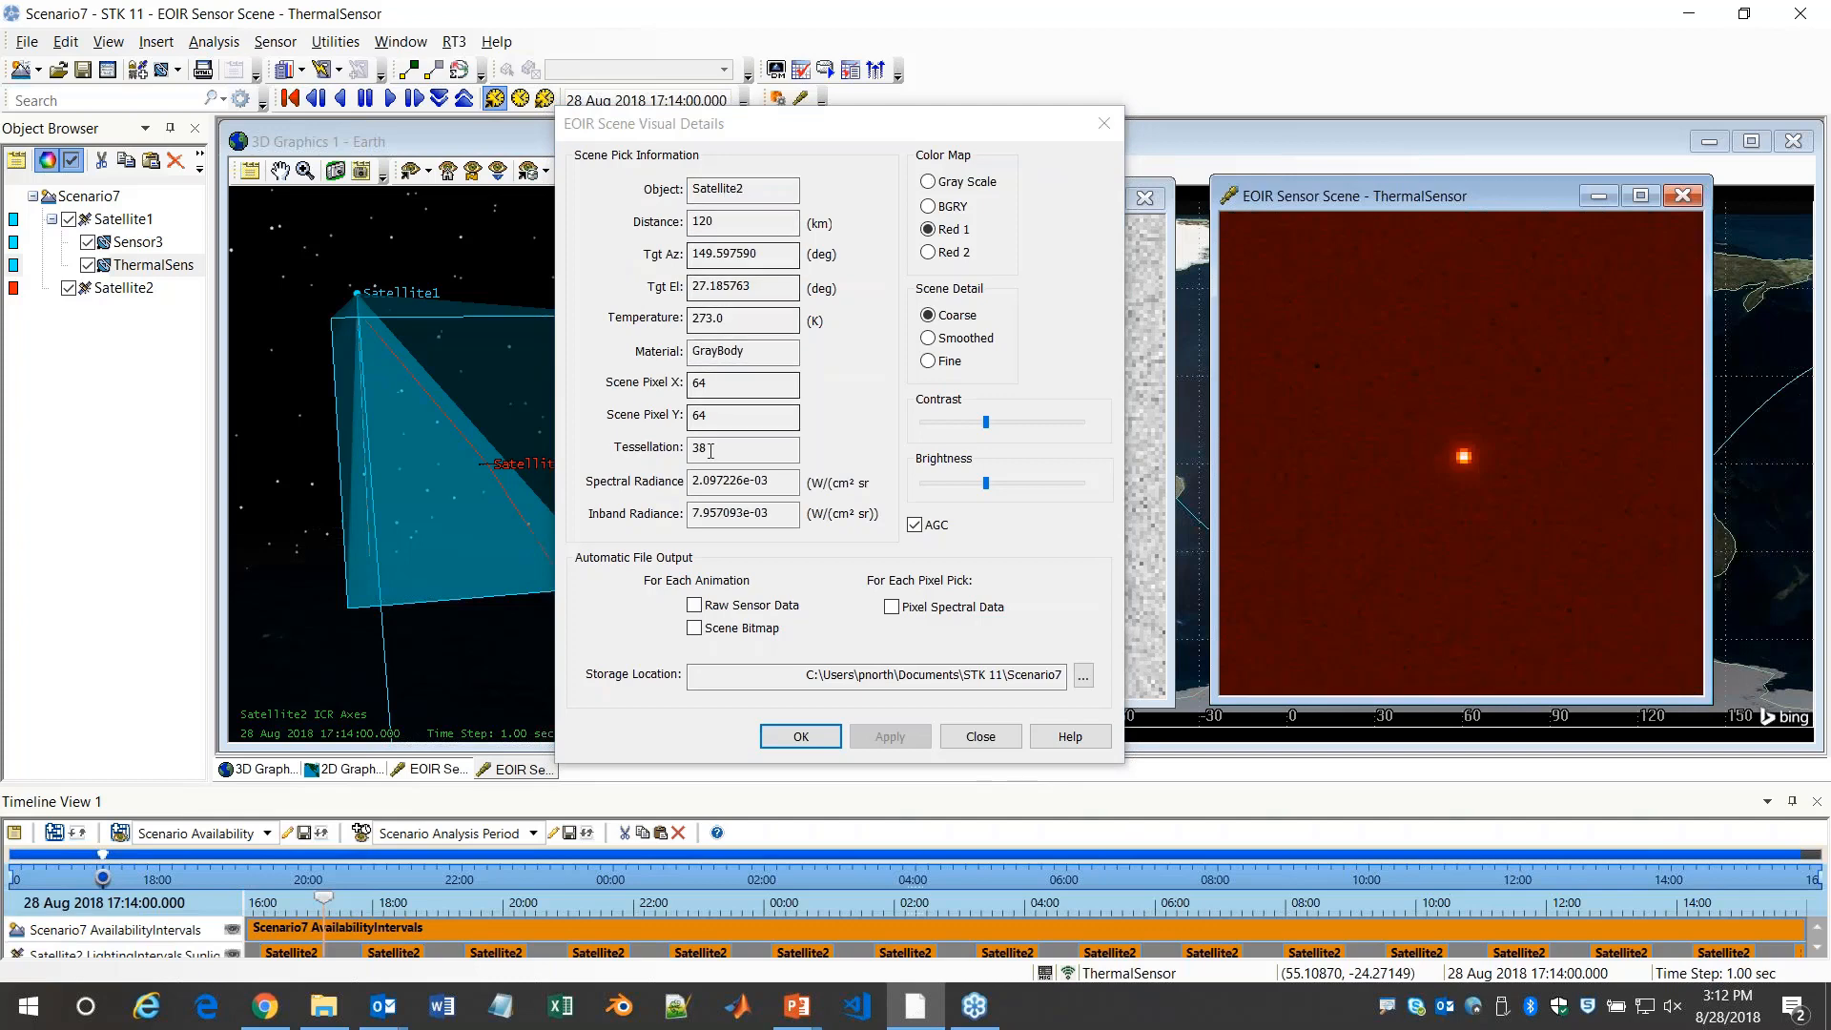
pyautogui.click(1103, 124)
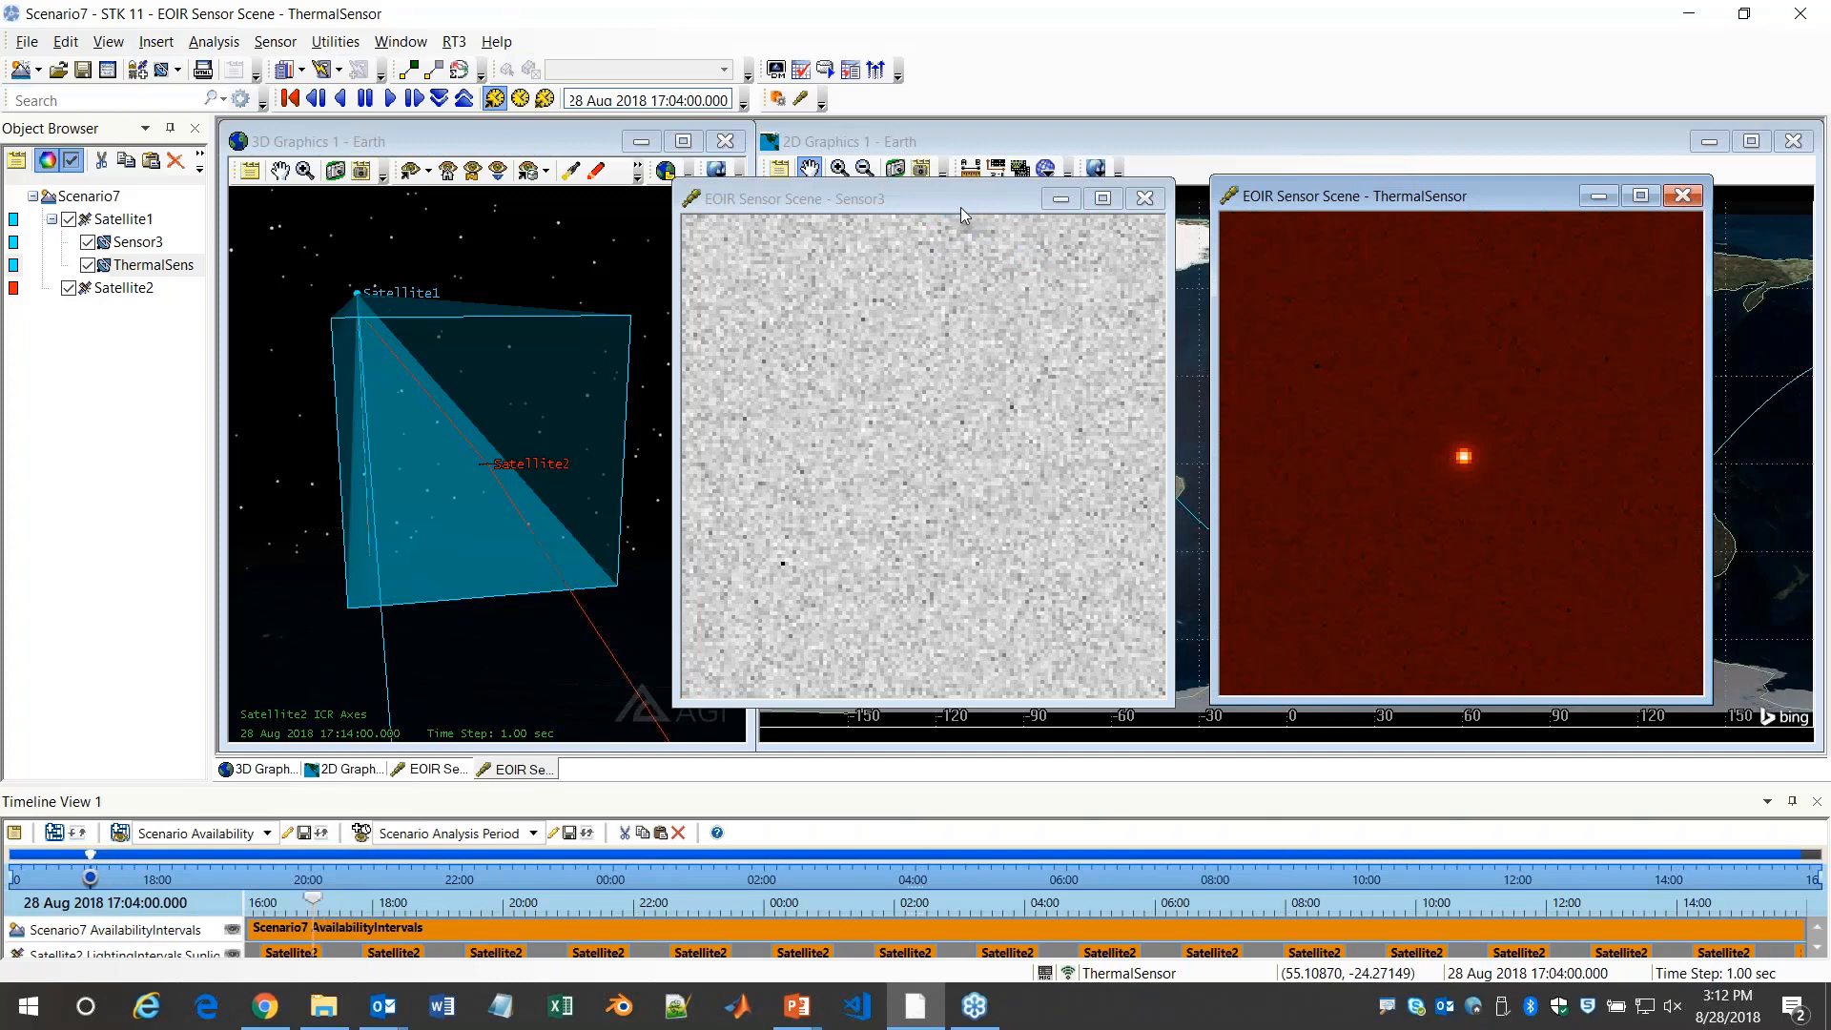
# Align Sensor3's scene against the ThermalSensor scene and compare how Satellite2 appears in both at 17:04
pyautogui.moveTo(957, 196); pyautogui.dragTo(992, 196)
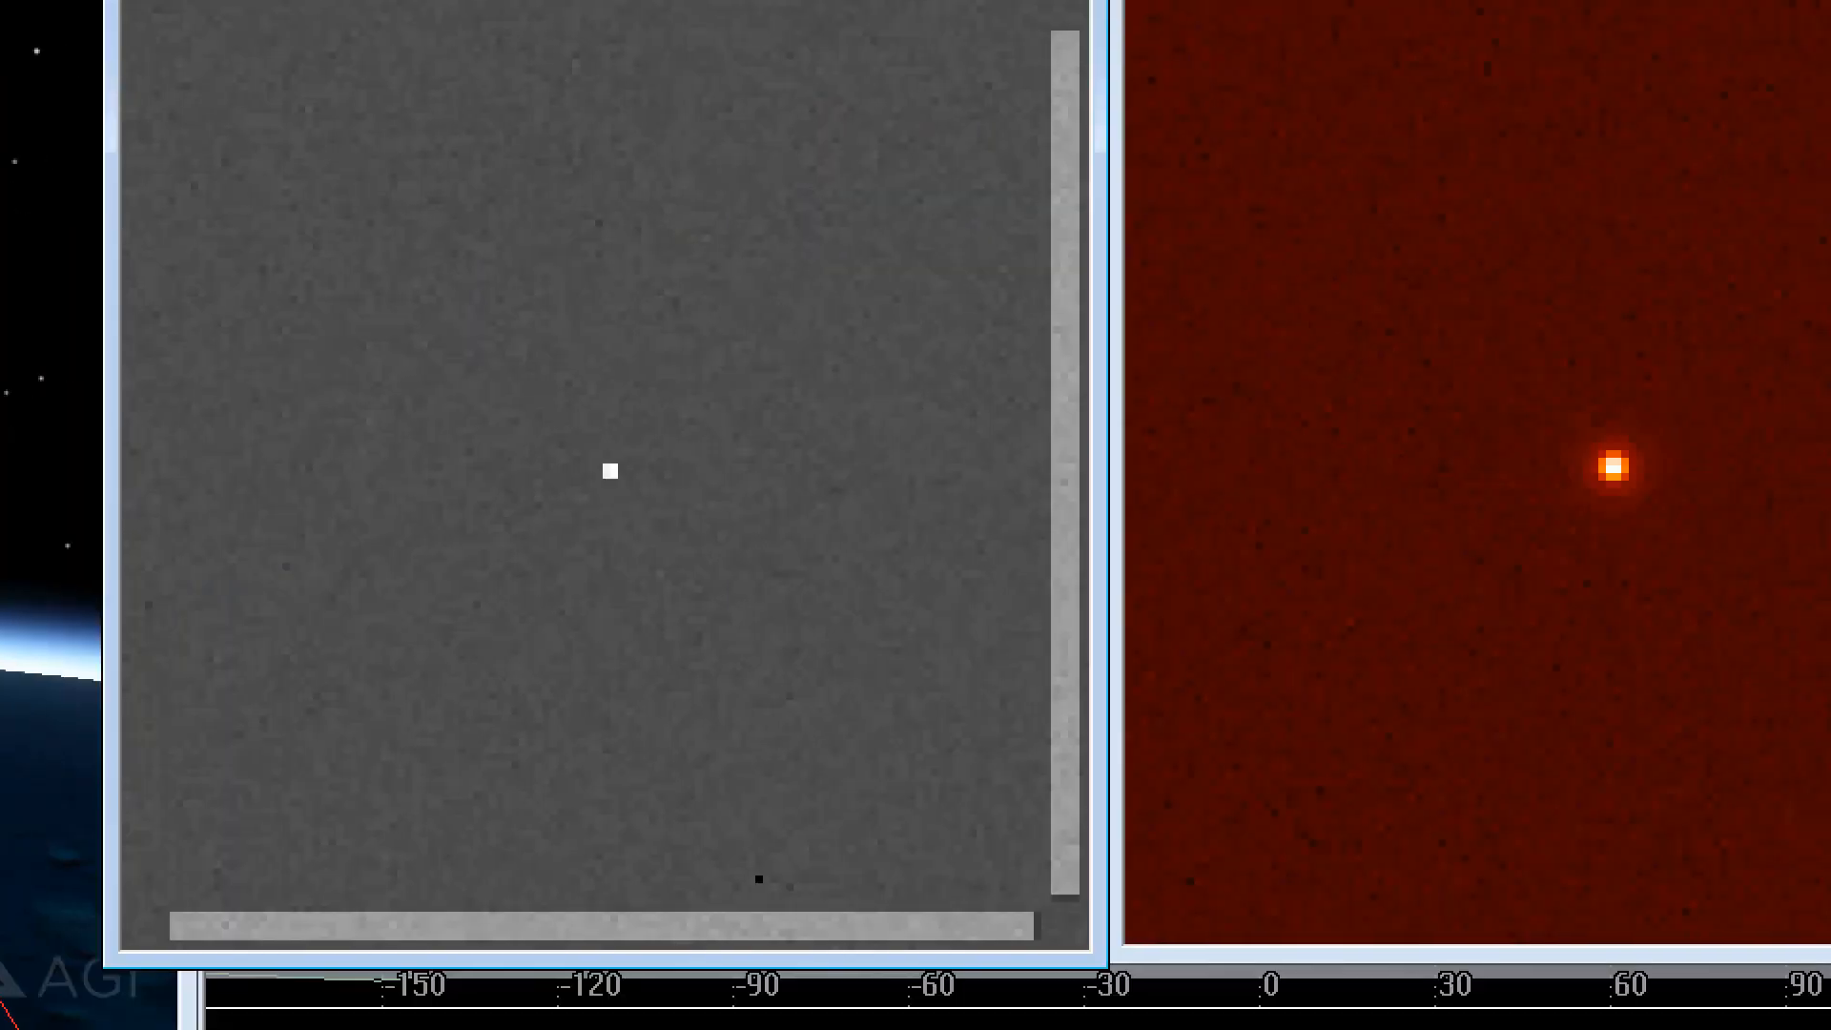
pyautogui.moveTo(541, 420); pyautogui.dragTo(695, 515)
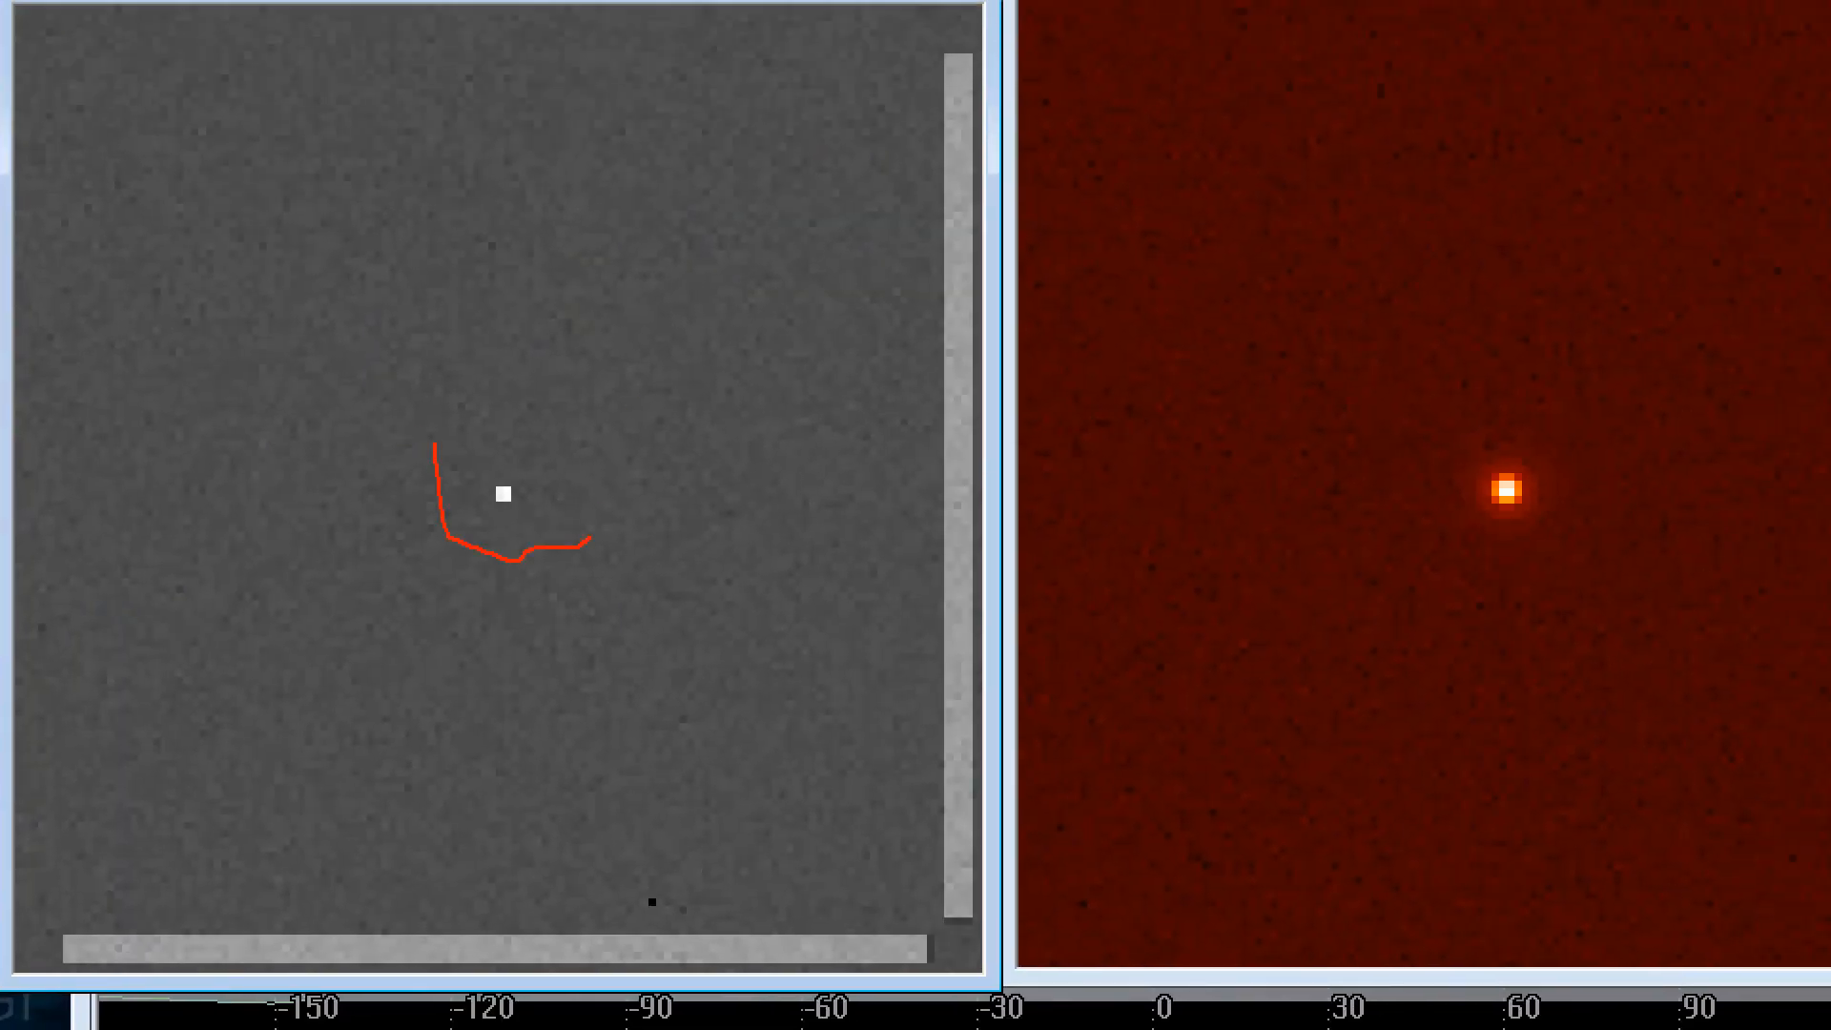
pyautogui.moveTo(589, 538); pyautogui.dragTo(388, 440)
pyautogui.moveTo(1412, 438)
pyautogui.mouseDown()
pyautogui.moveTo(1425, 541)
pyautogui.moveTo(1585, 542)
pyautogui.moveTo(1373, 420)
pyautogui.mouseUp()
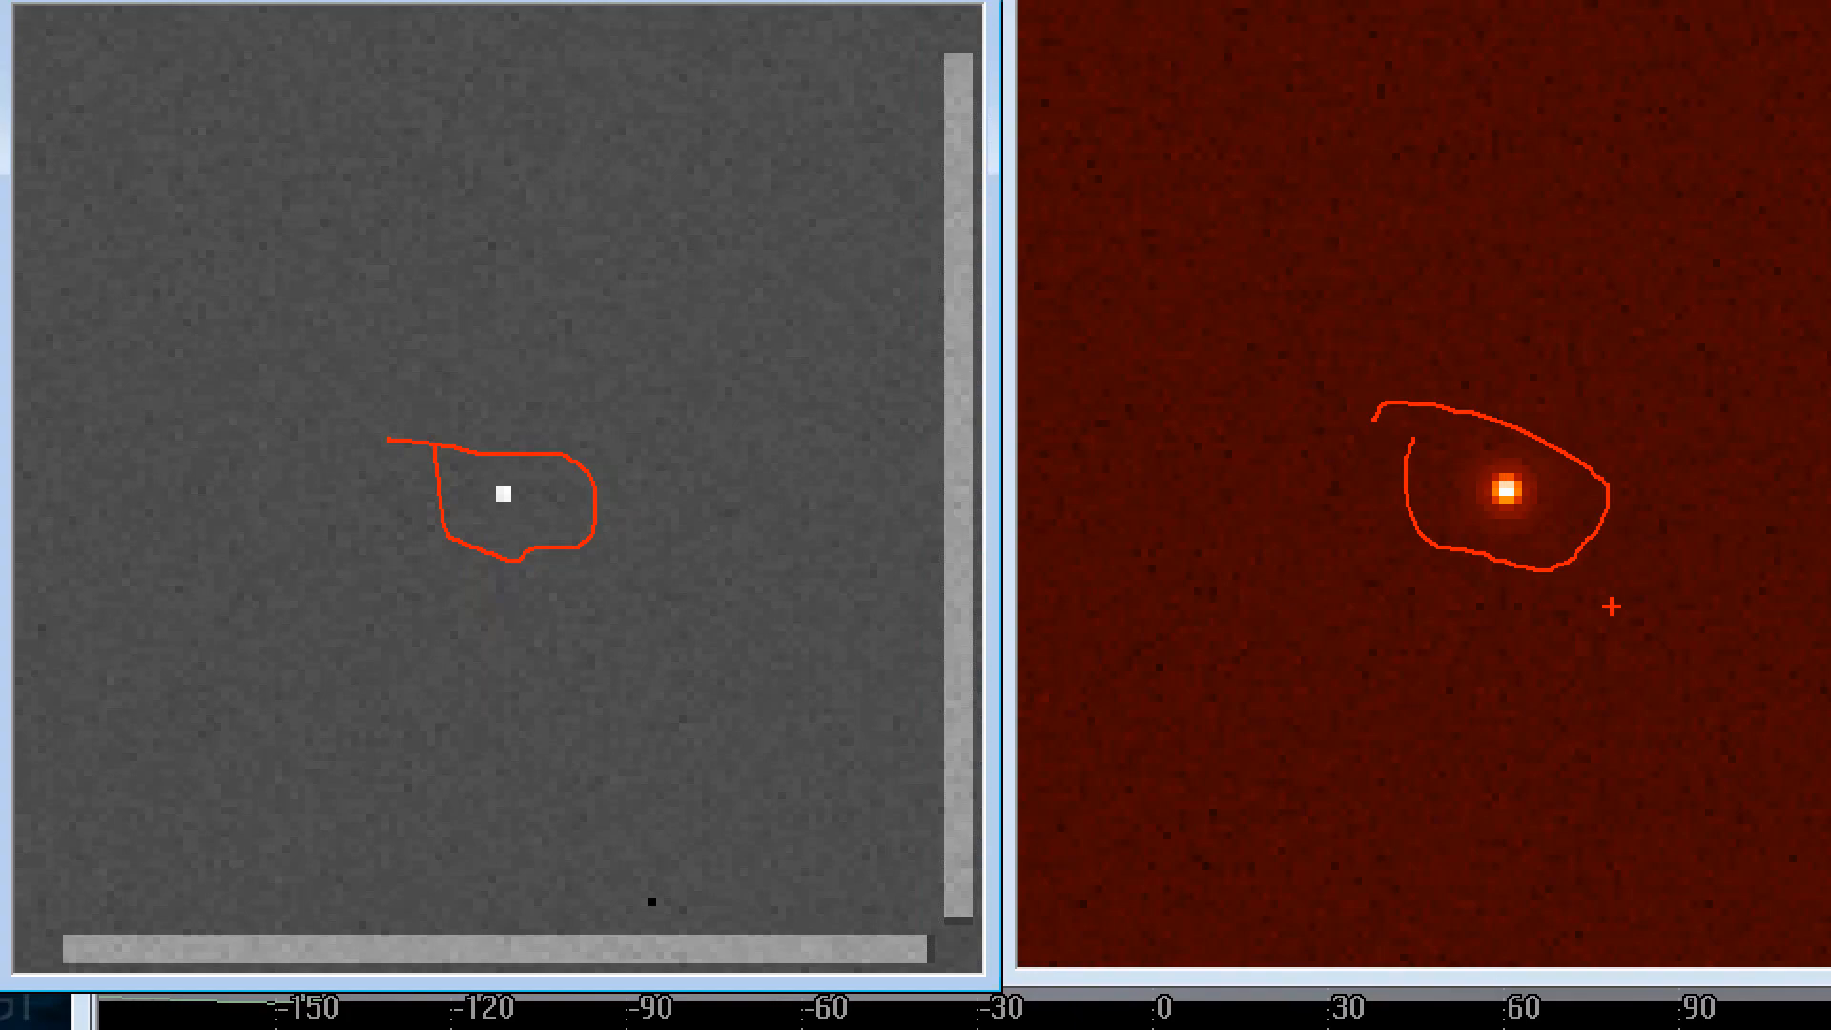
pyautogui.press('Escape')
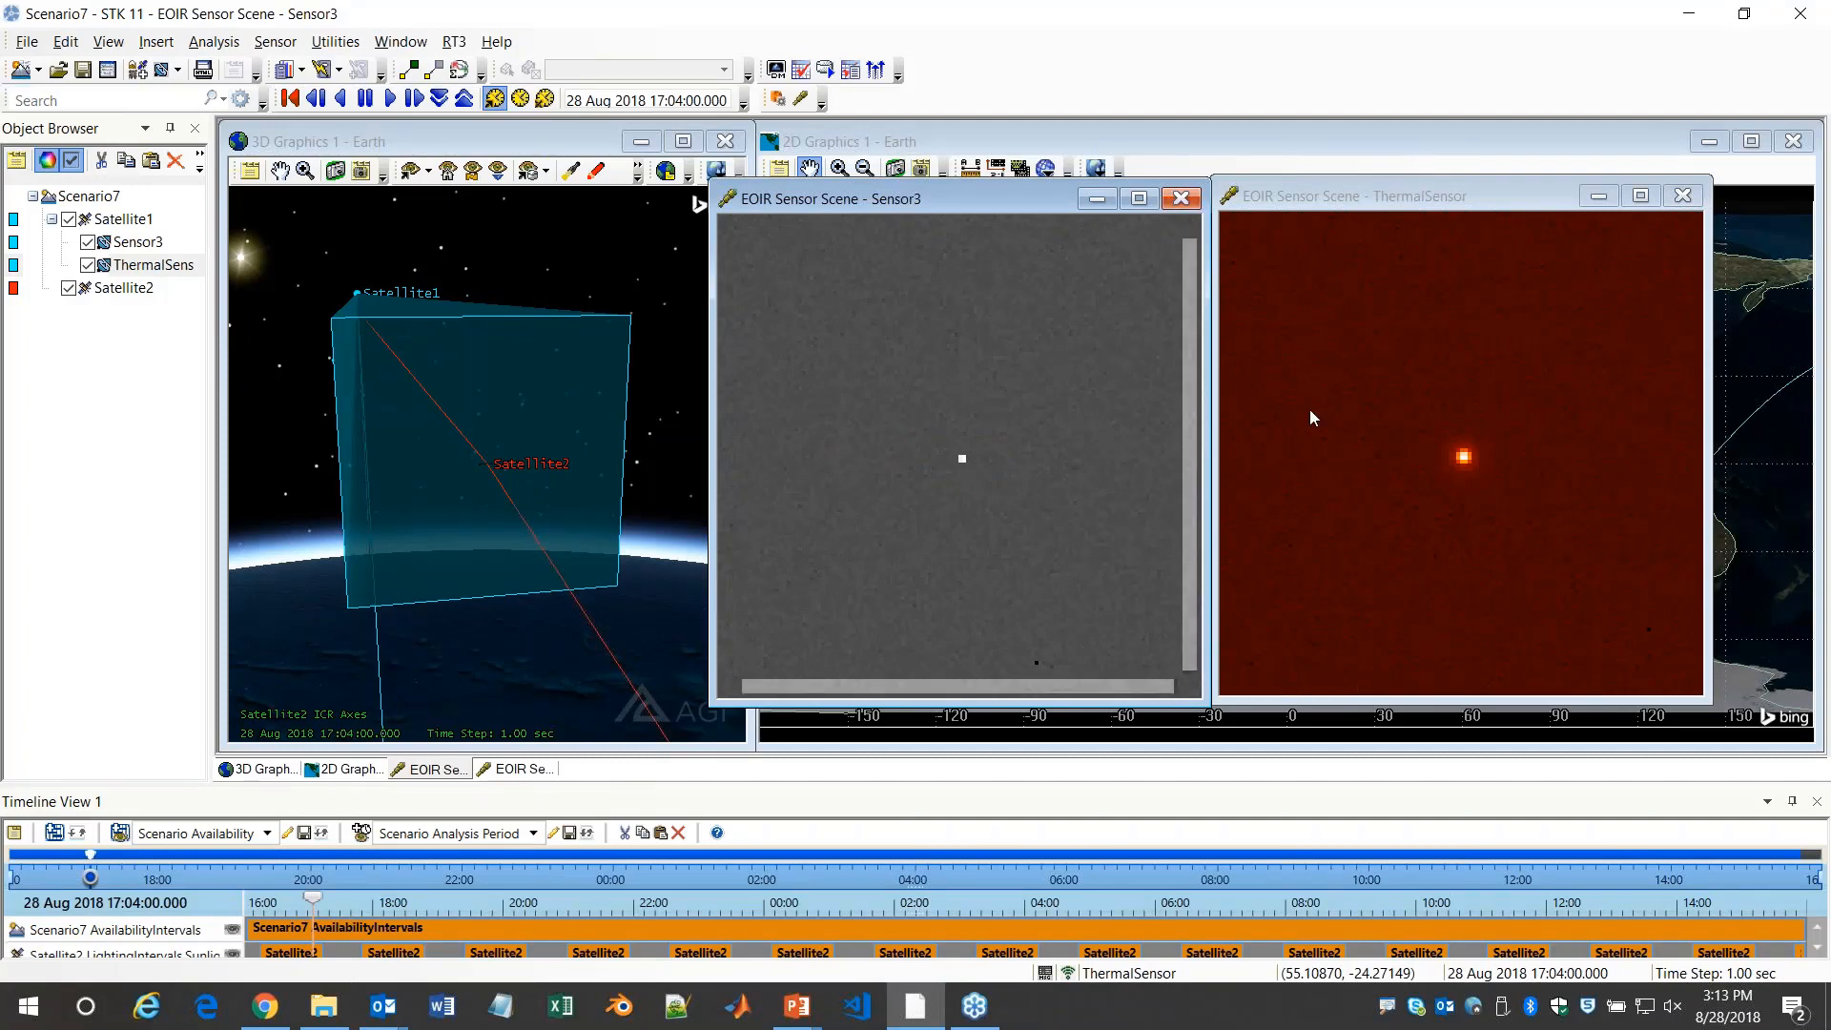
pyautogui.hotkey('alt', 'Tab')
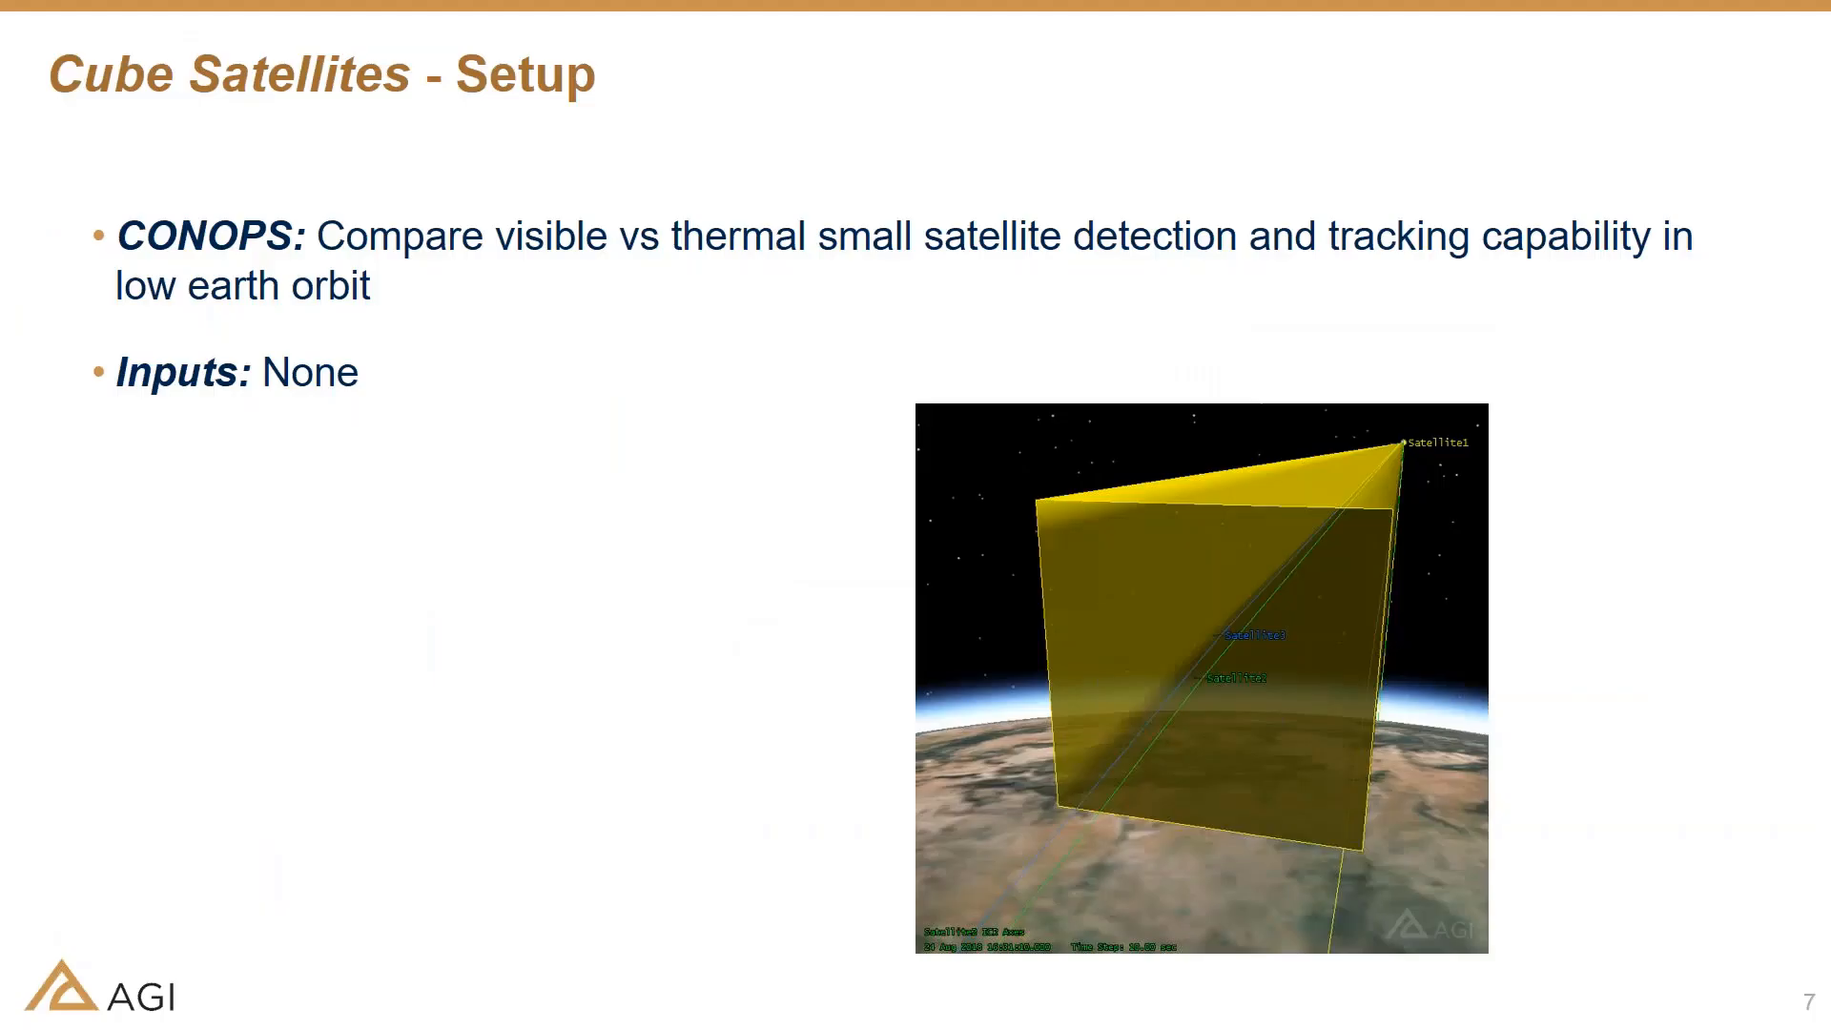
pyautogui.press('Right')
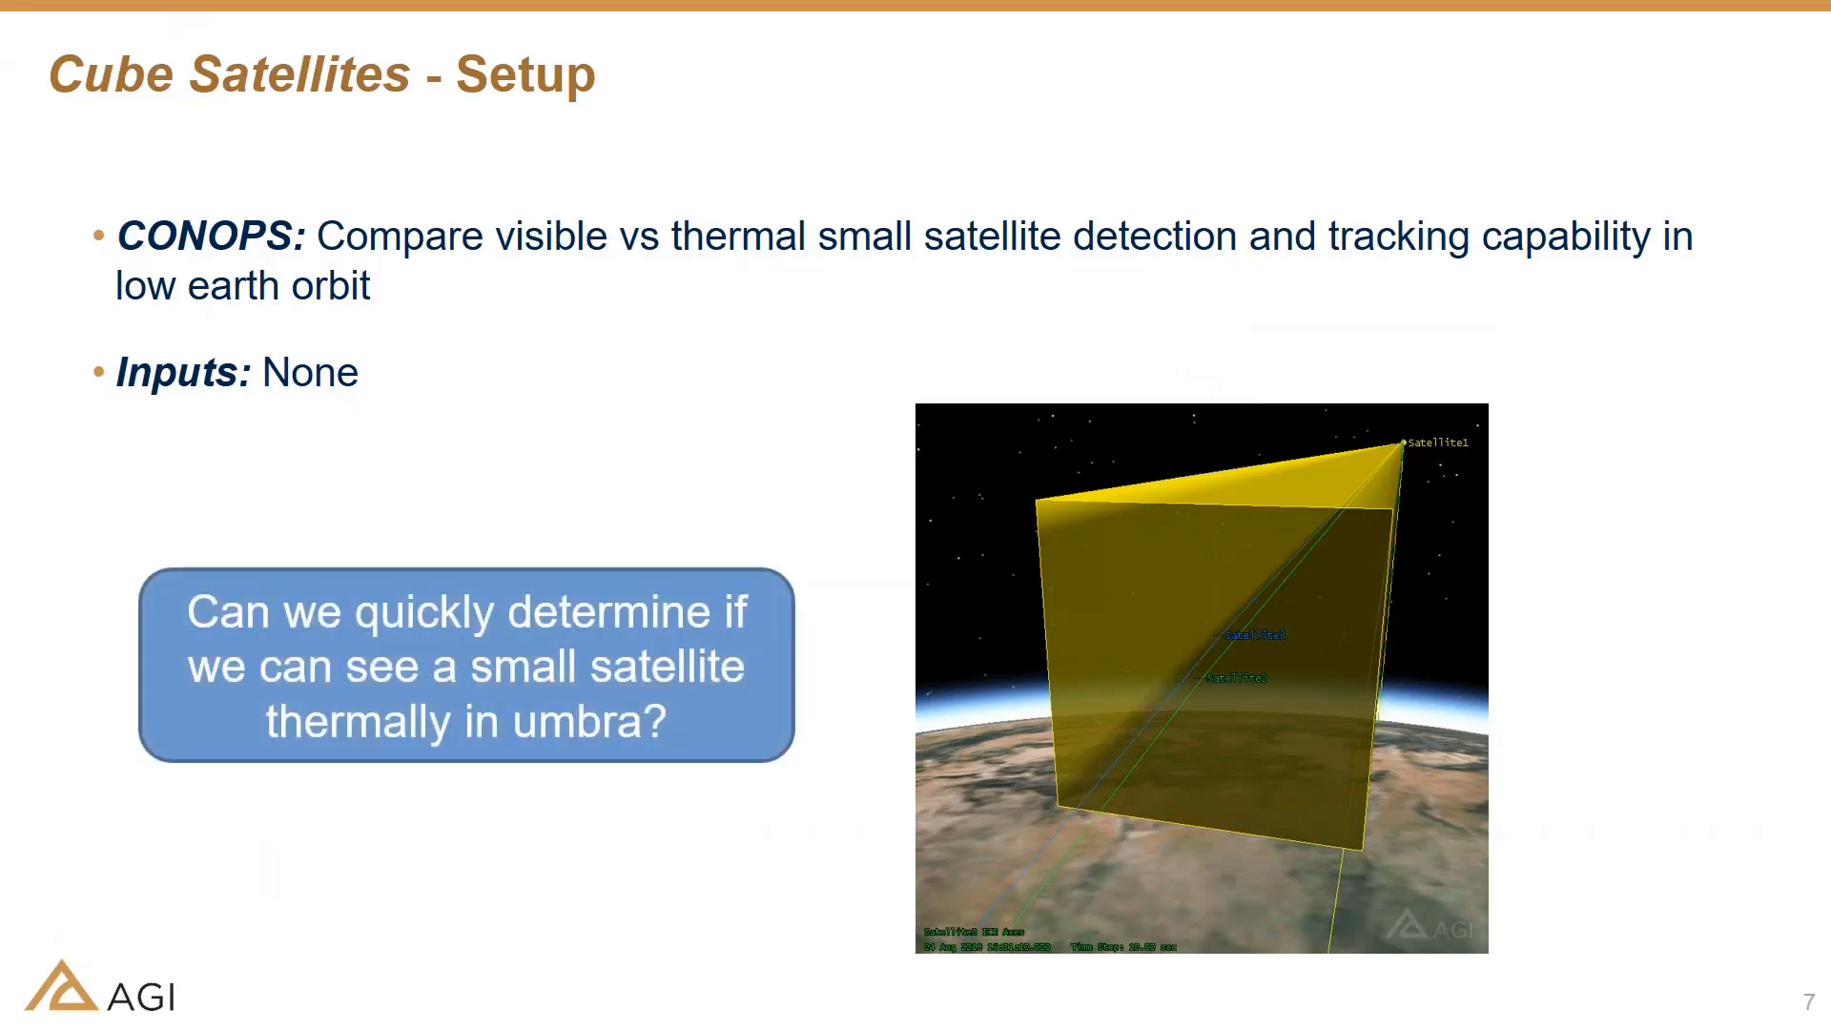
pyautogui.press('Right')
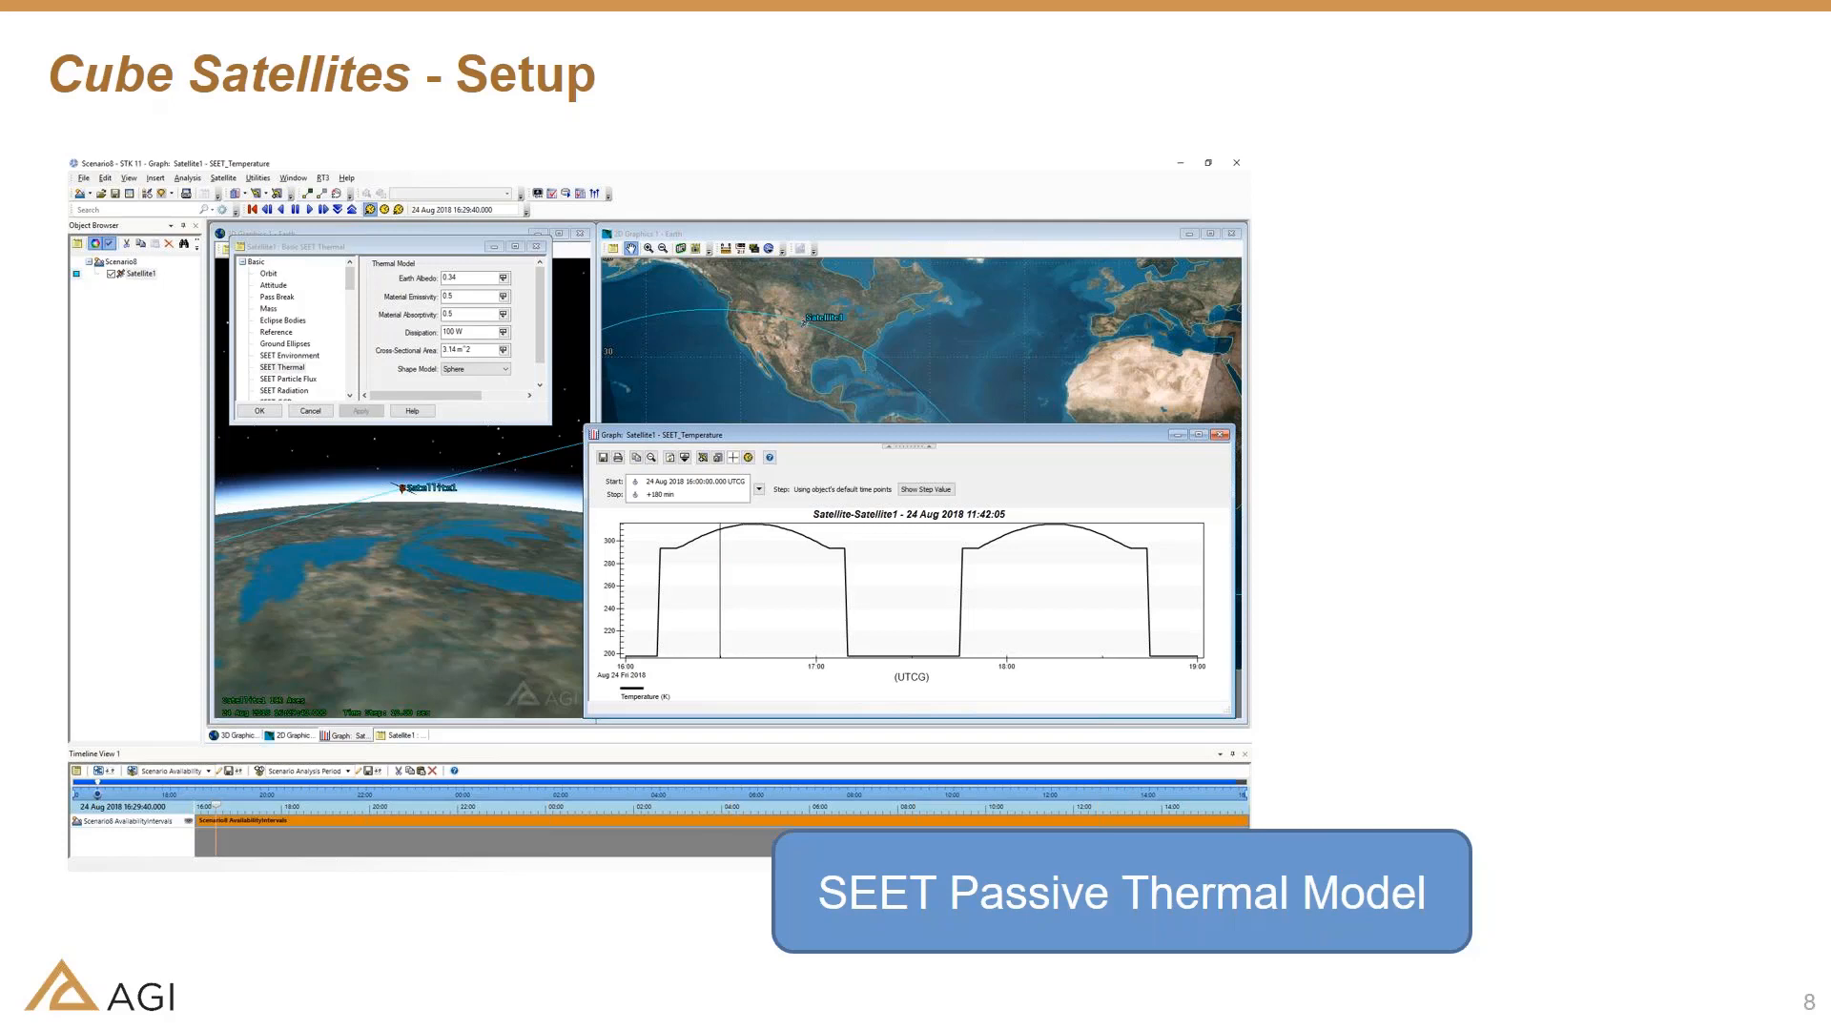
# Switch back to STK and close the EOIR scenes of Sensor3 and ThermalSensor
pyautogui.hotkey('alt', 'Tab')
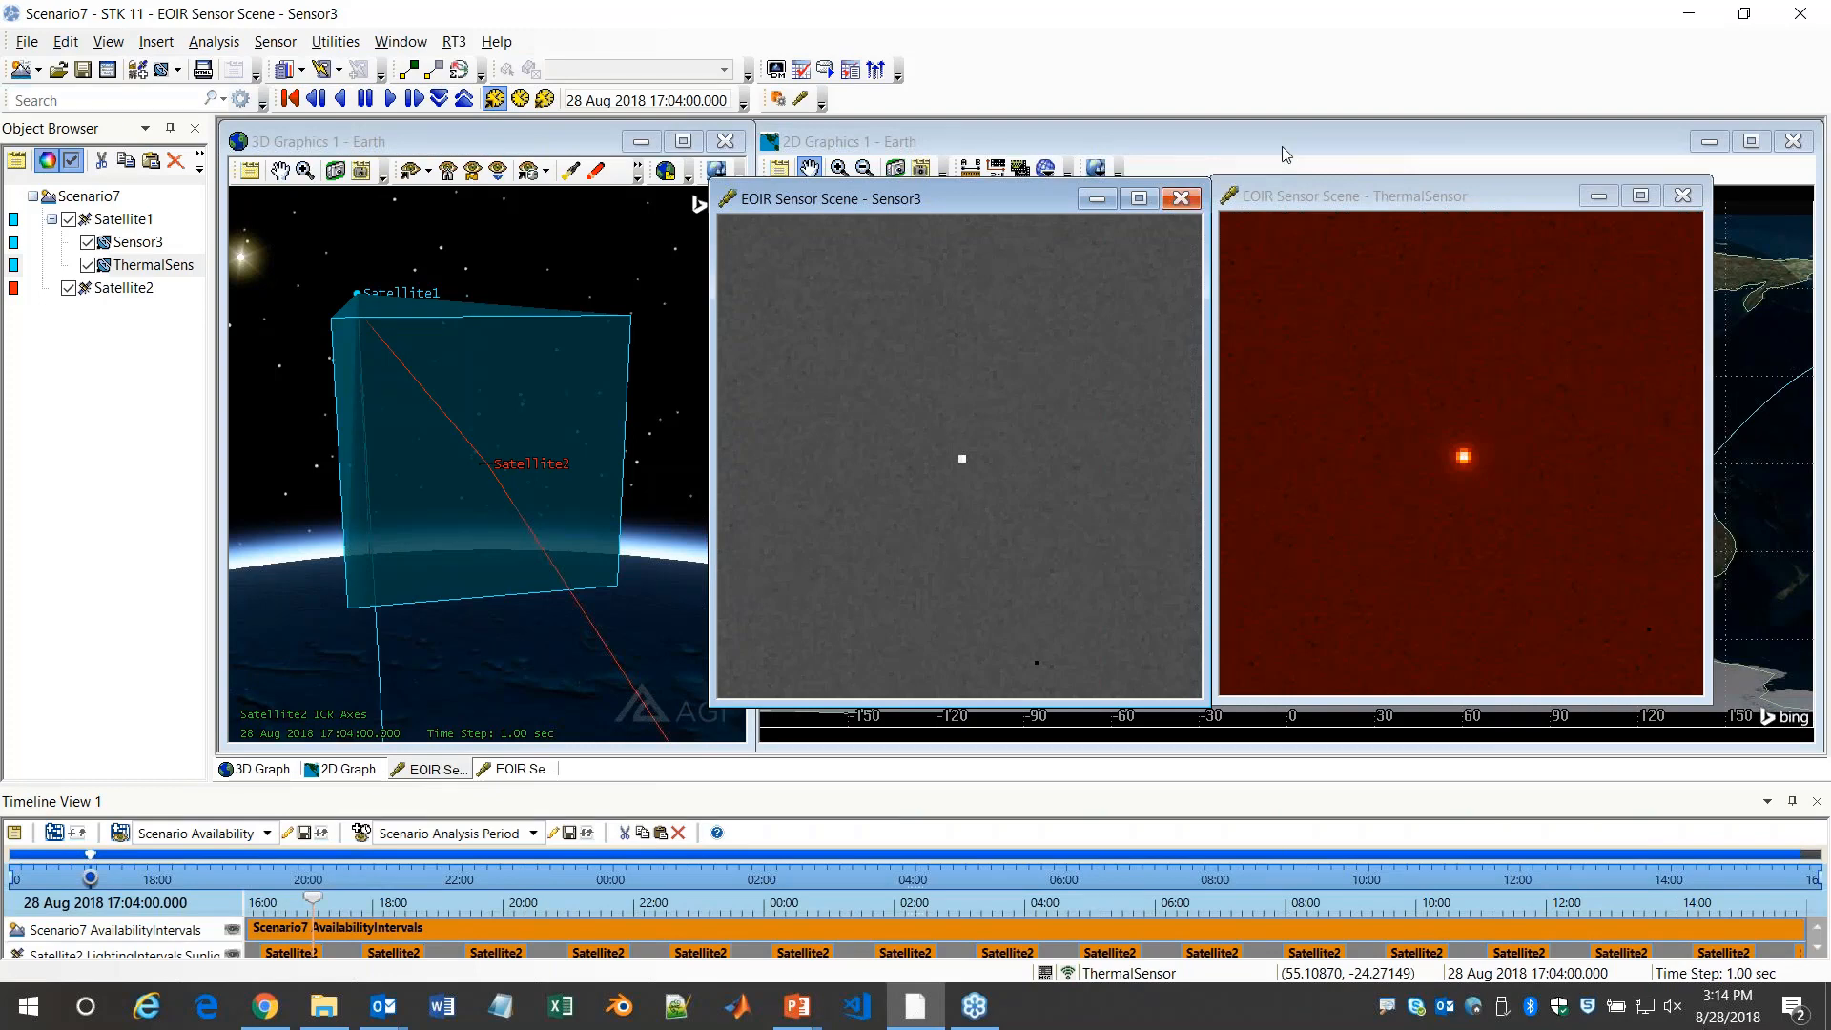
pyautogui.click(1180, 201)
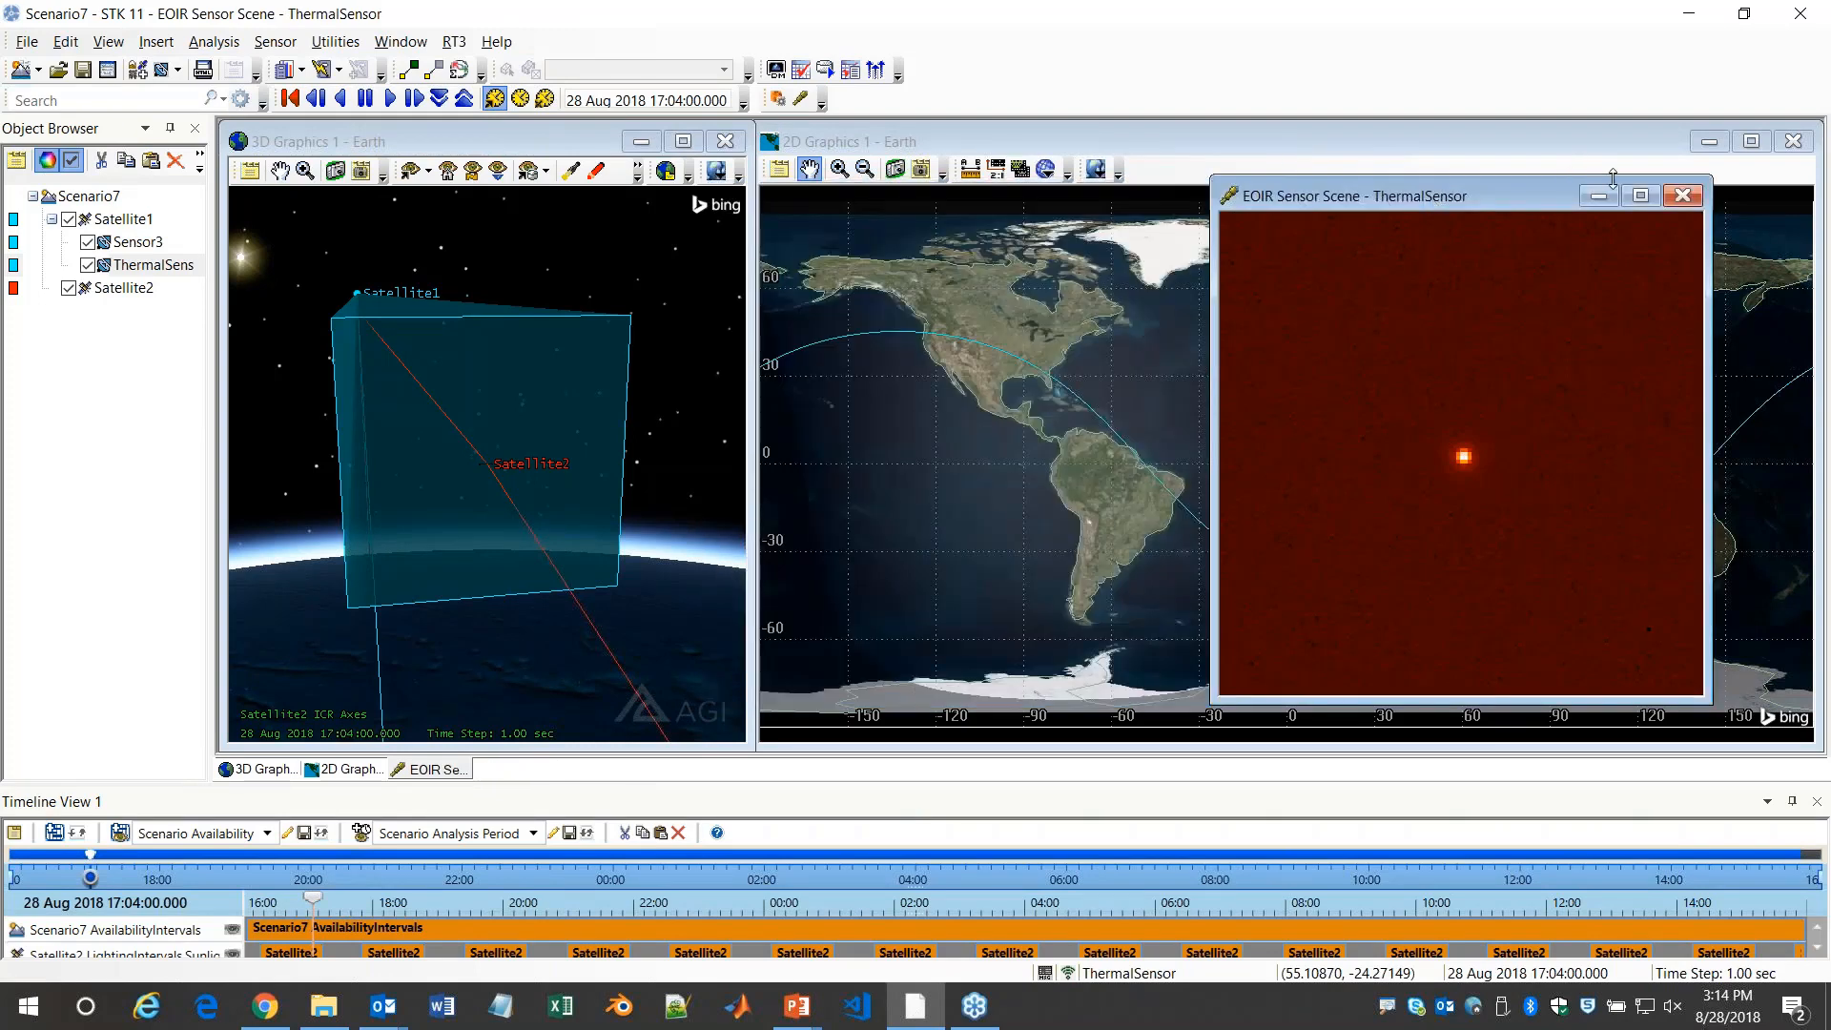
pyautogui.click(1682, 195)
# Rename Satellite1's Sensor3 as VisibleSensor
pyautogui.click(133, 244)
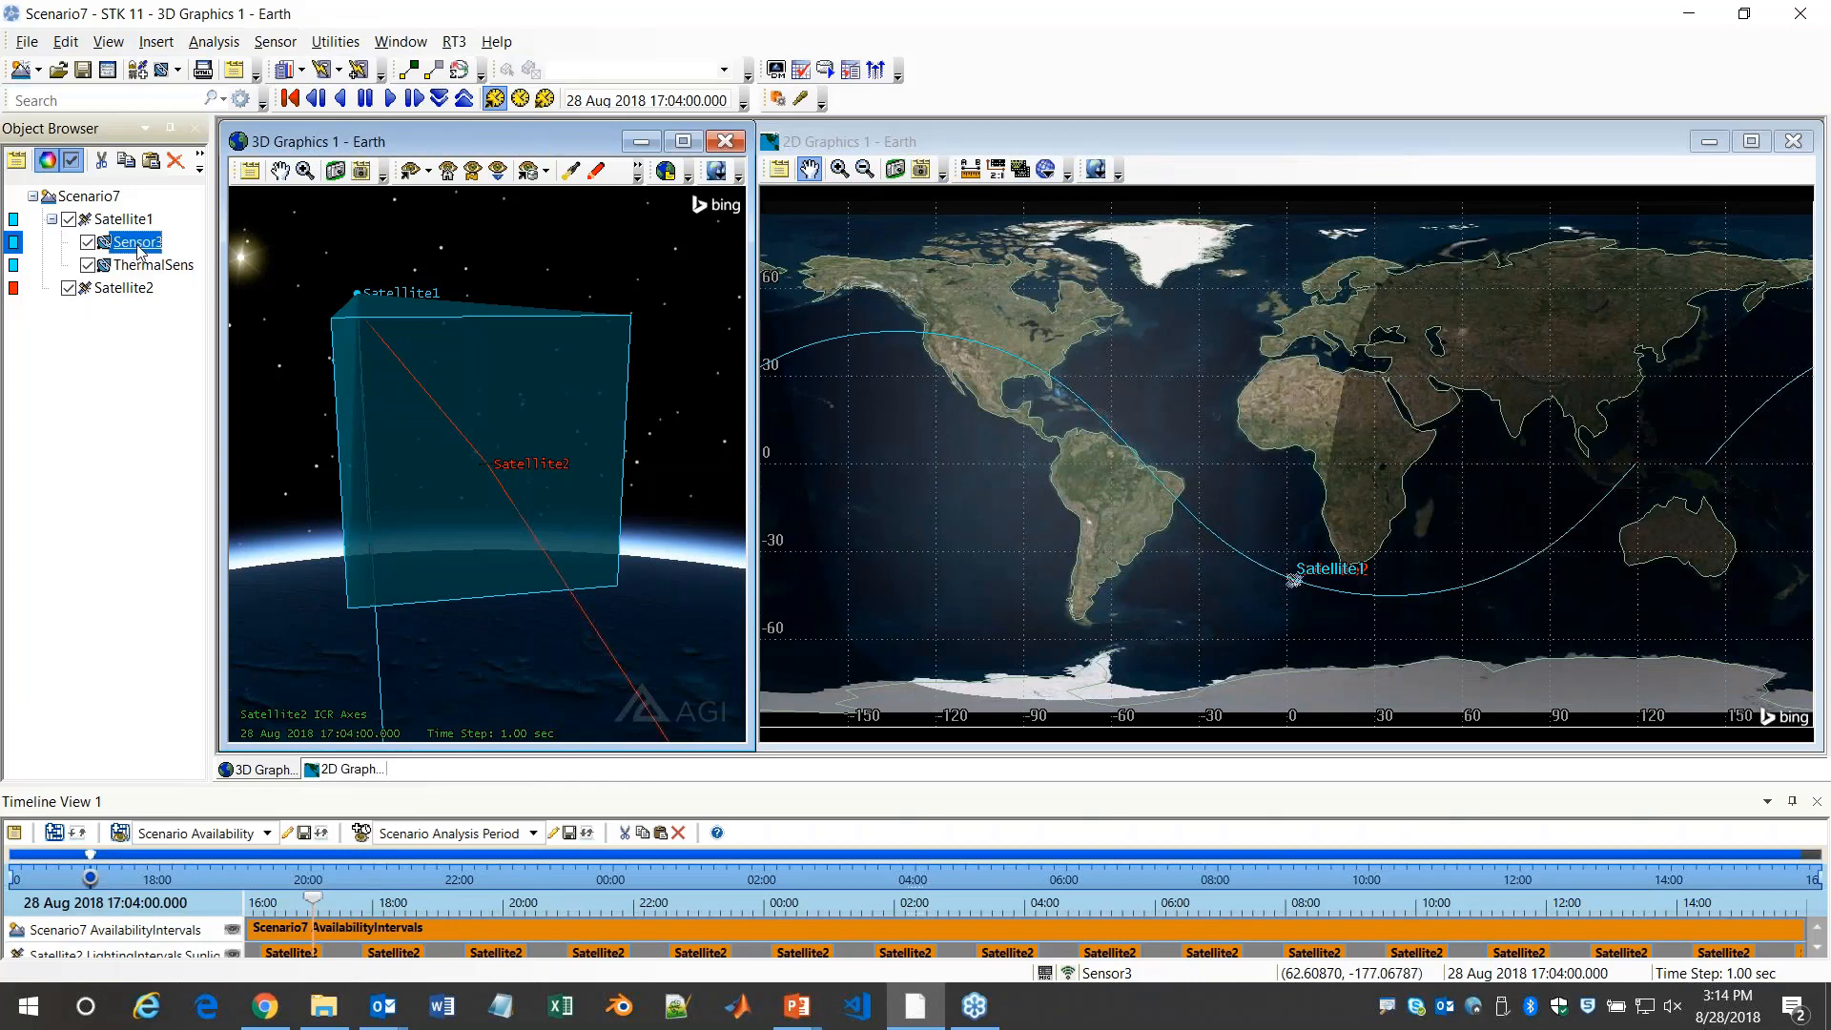
pyautogui.click(138, 244)
pyautogui.write('VisibleSensor')
pyautogui.press('Return')
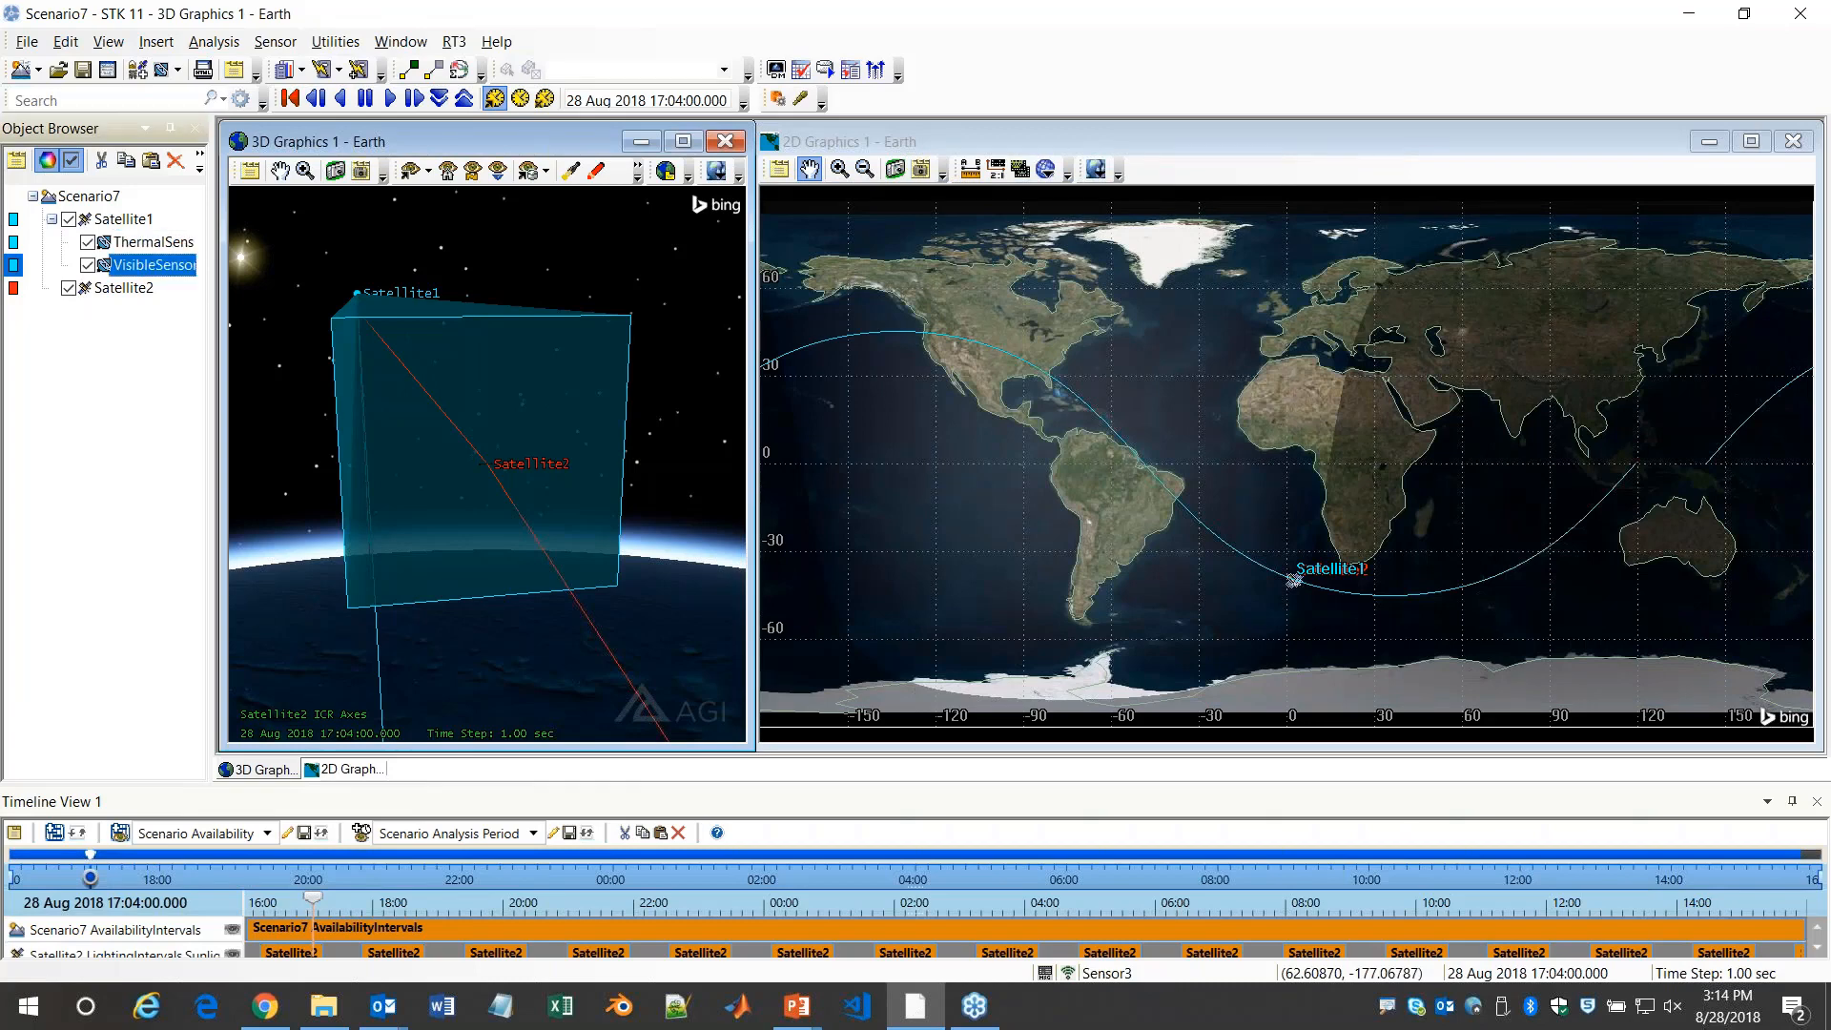
pyautogui.click(138, 242)
# In Satellite2's SEET Thermal model, set material emissivity and material absorptivity to .5 and dissipation to 10 W
pyautogui.click(124, 288)
pyautogui.click(126, 290)
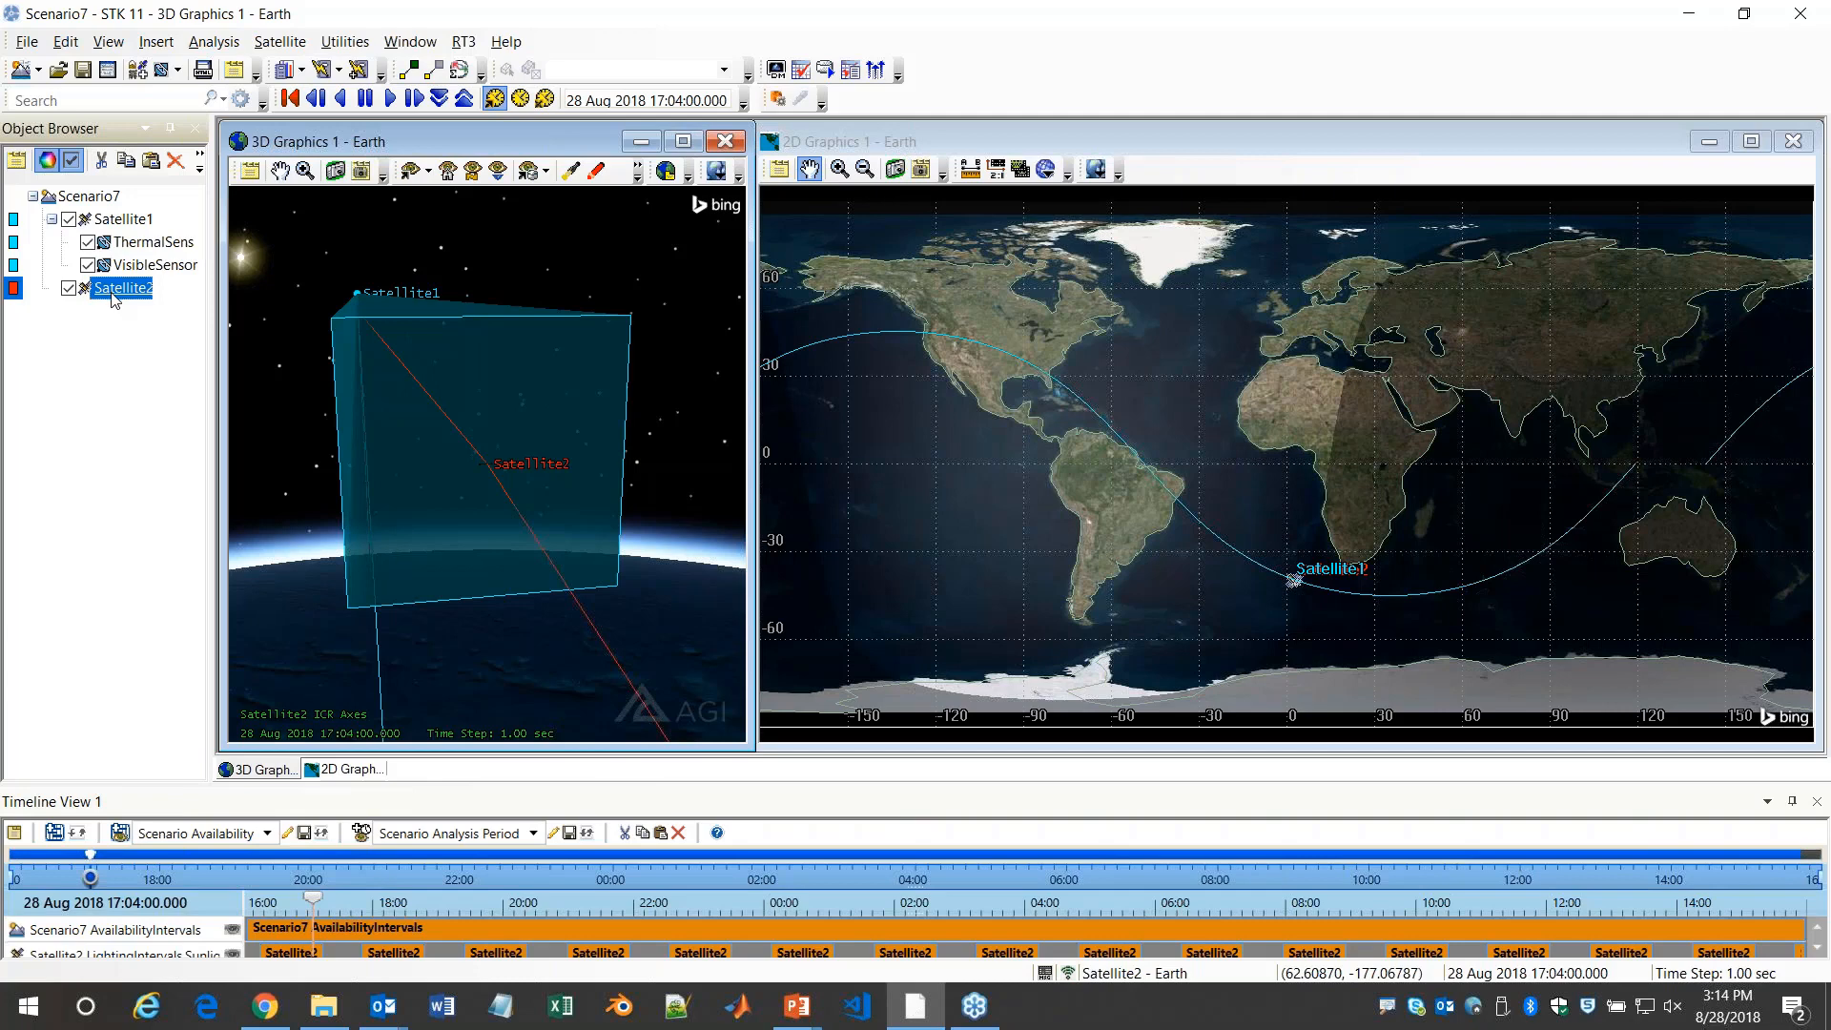
pyautogui.rightClick(114, 300)
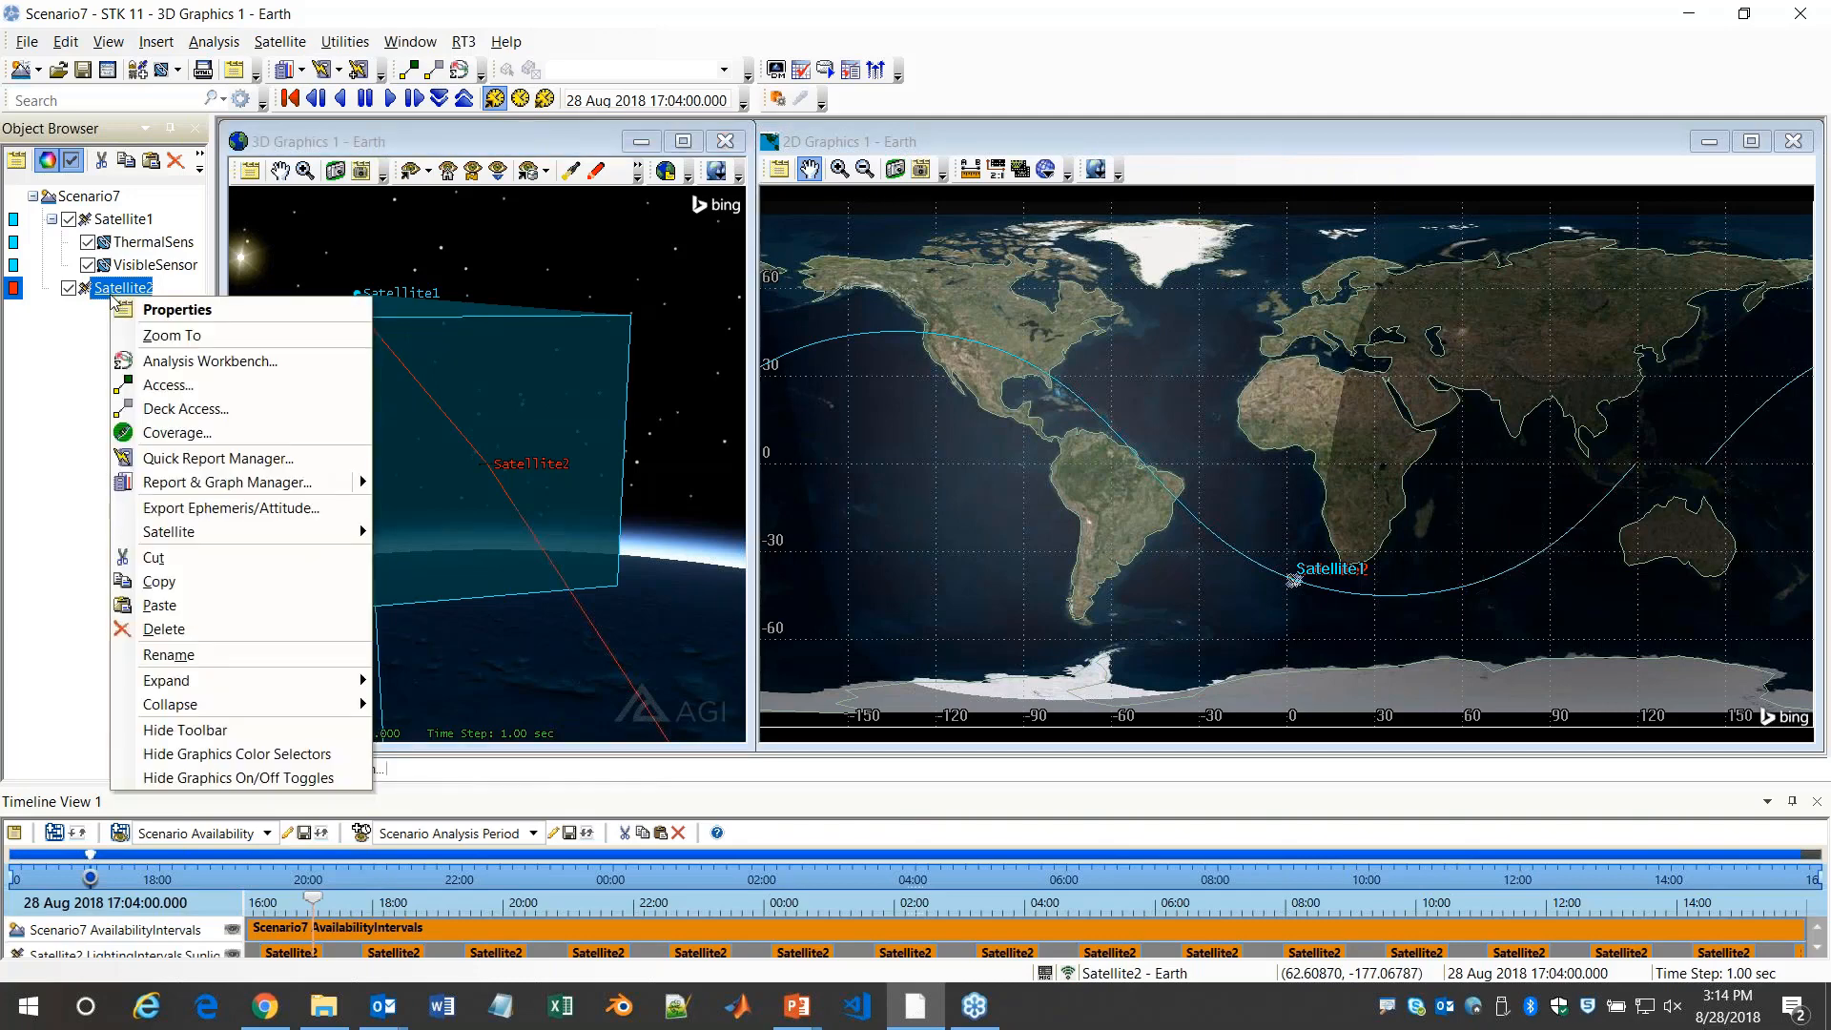
pyautogui.click(186, 305)
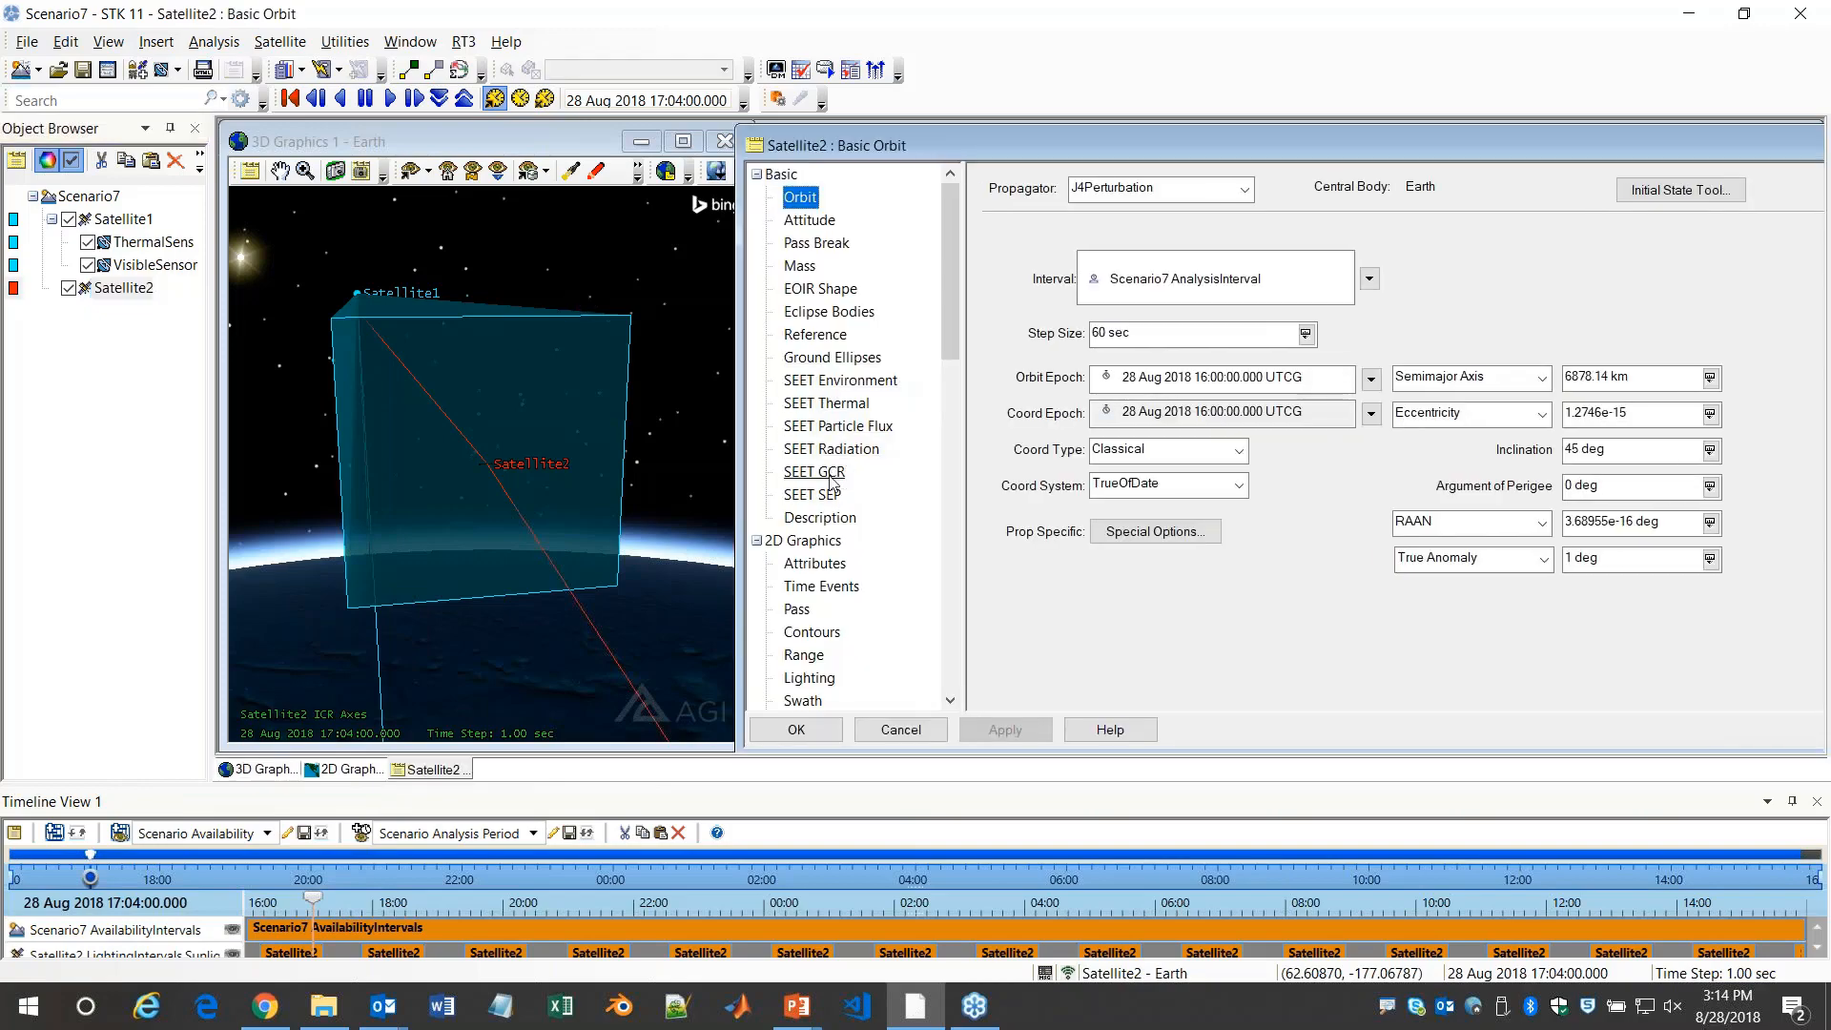
pyautogui.click(829, 407)
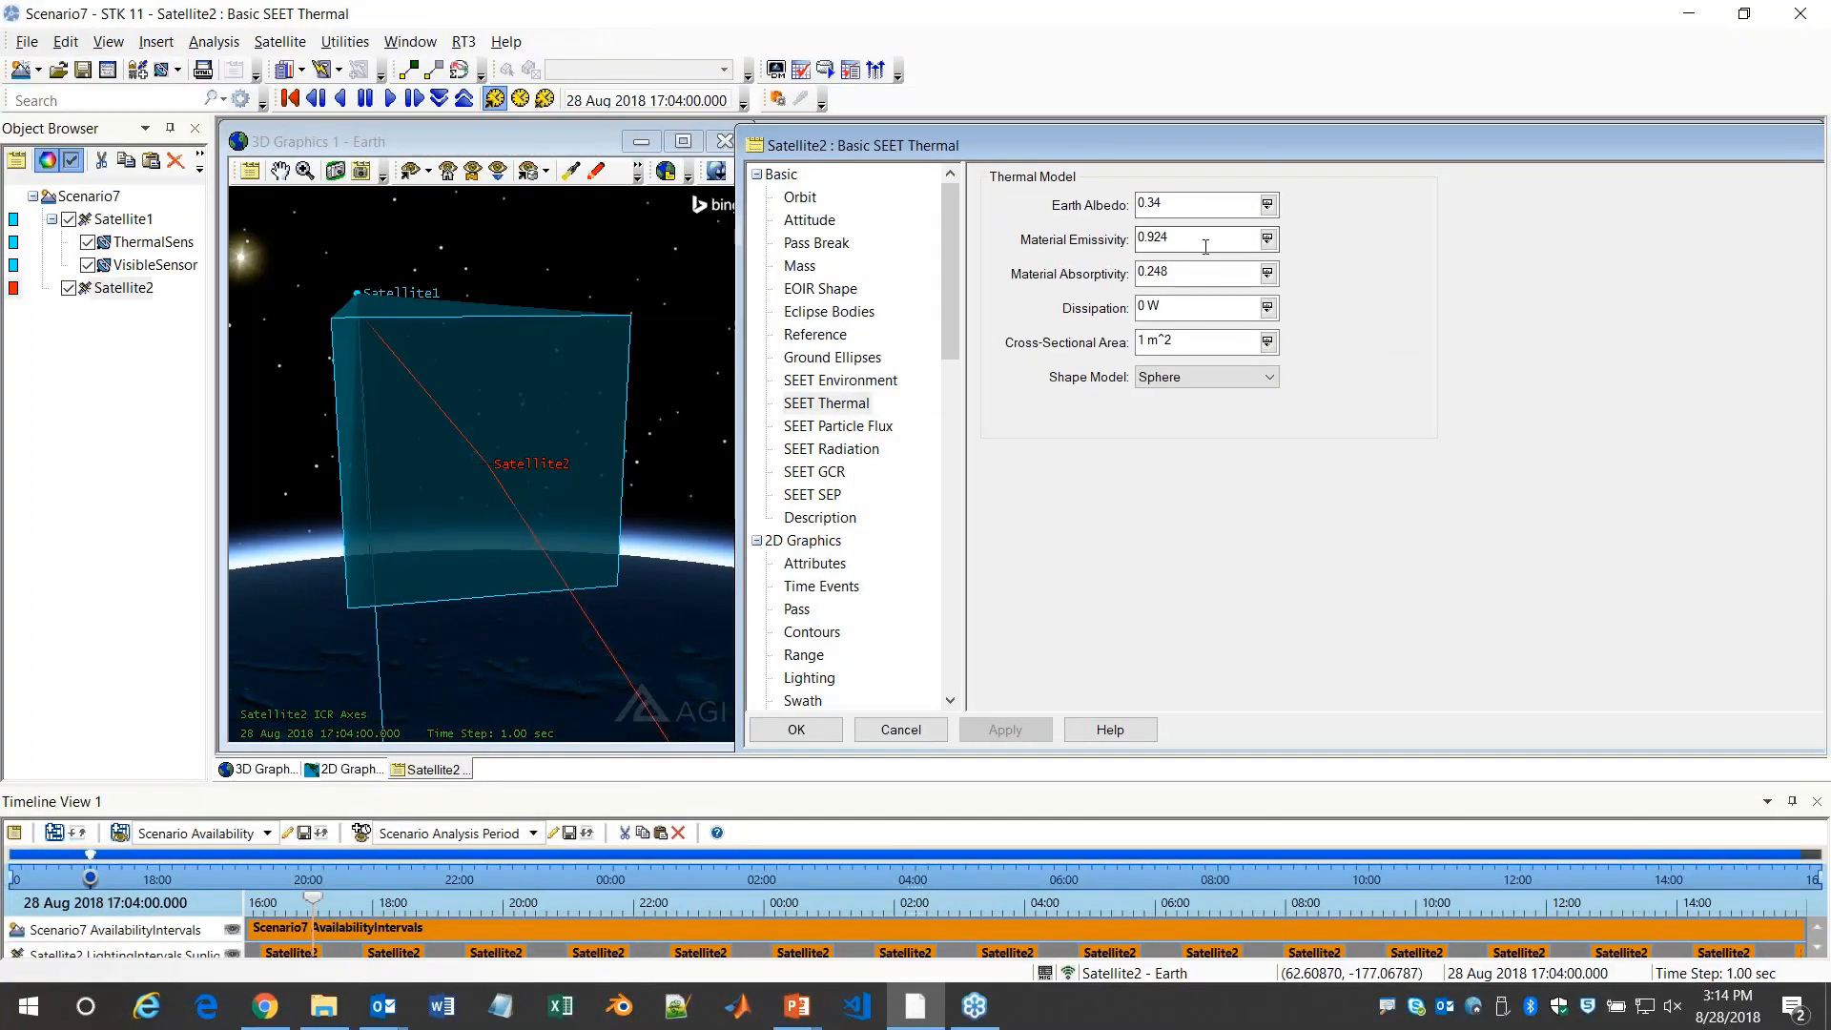
pyautogui.moveTo(1189, 238); pyautogui.dragTo(1079, 258)
pyautogui.write('.5')
pyautogui.press('Tab')
pyautogui.write('.5')
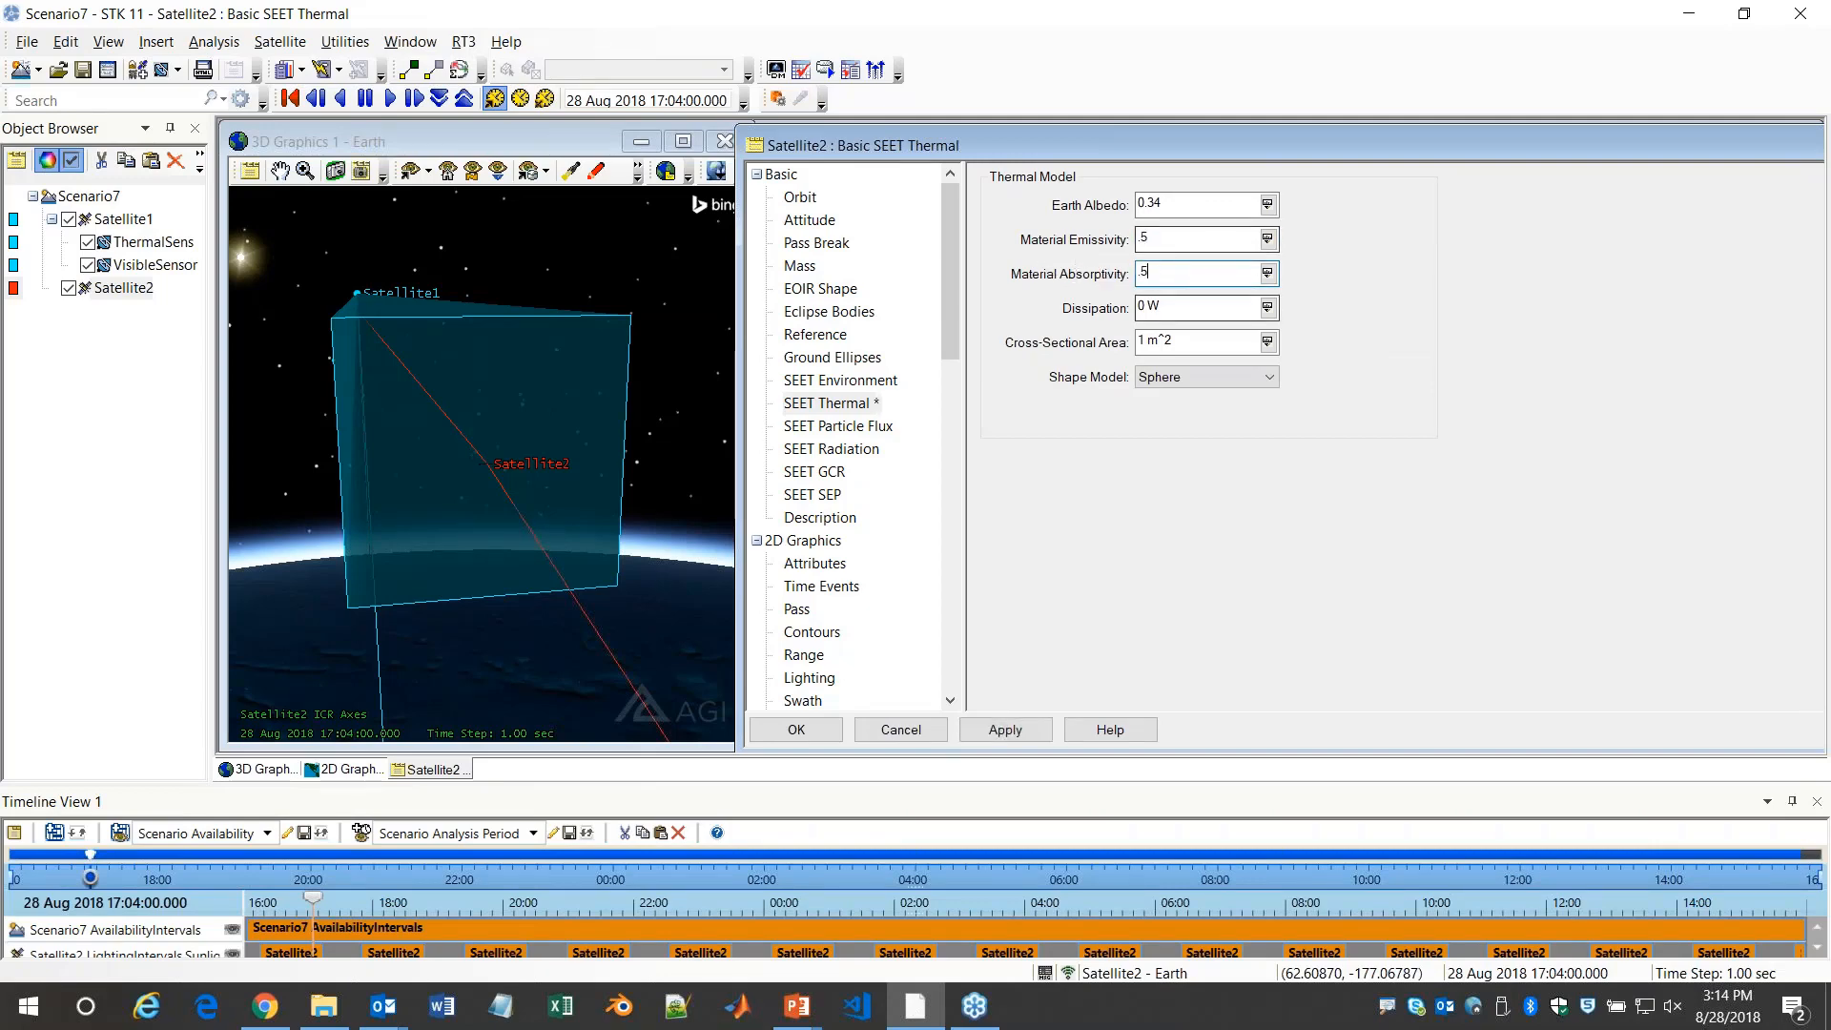
pyautogui.click(1236, 301)
pyautogui.write('1')
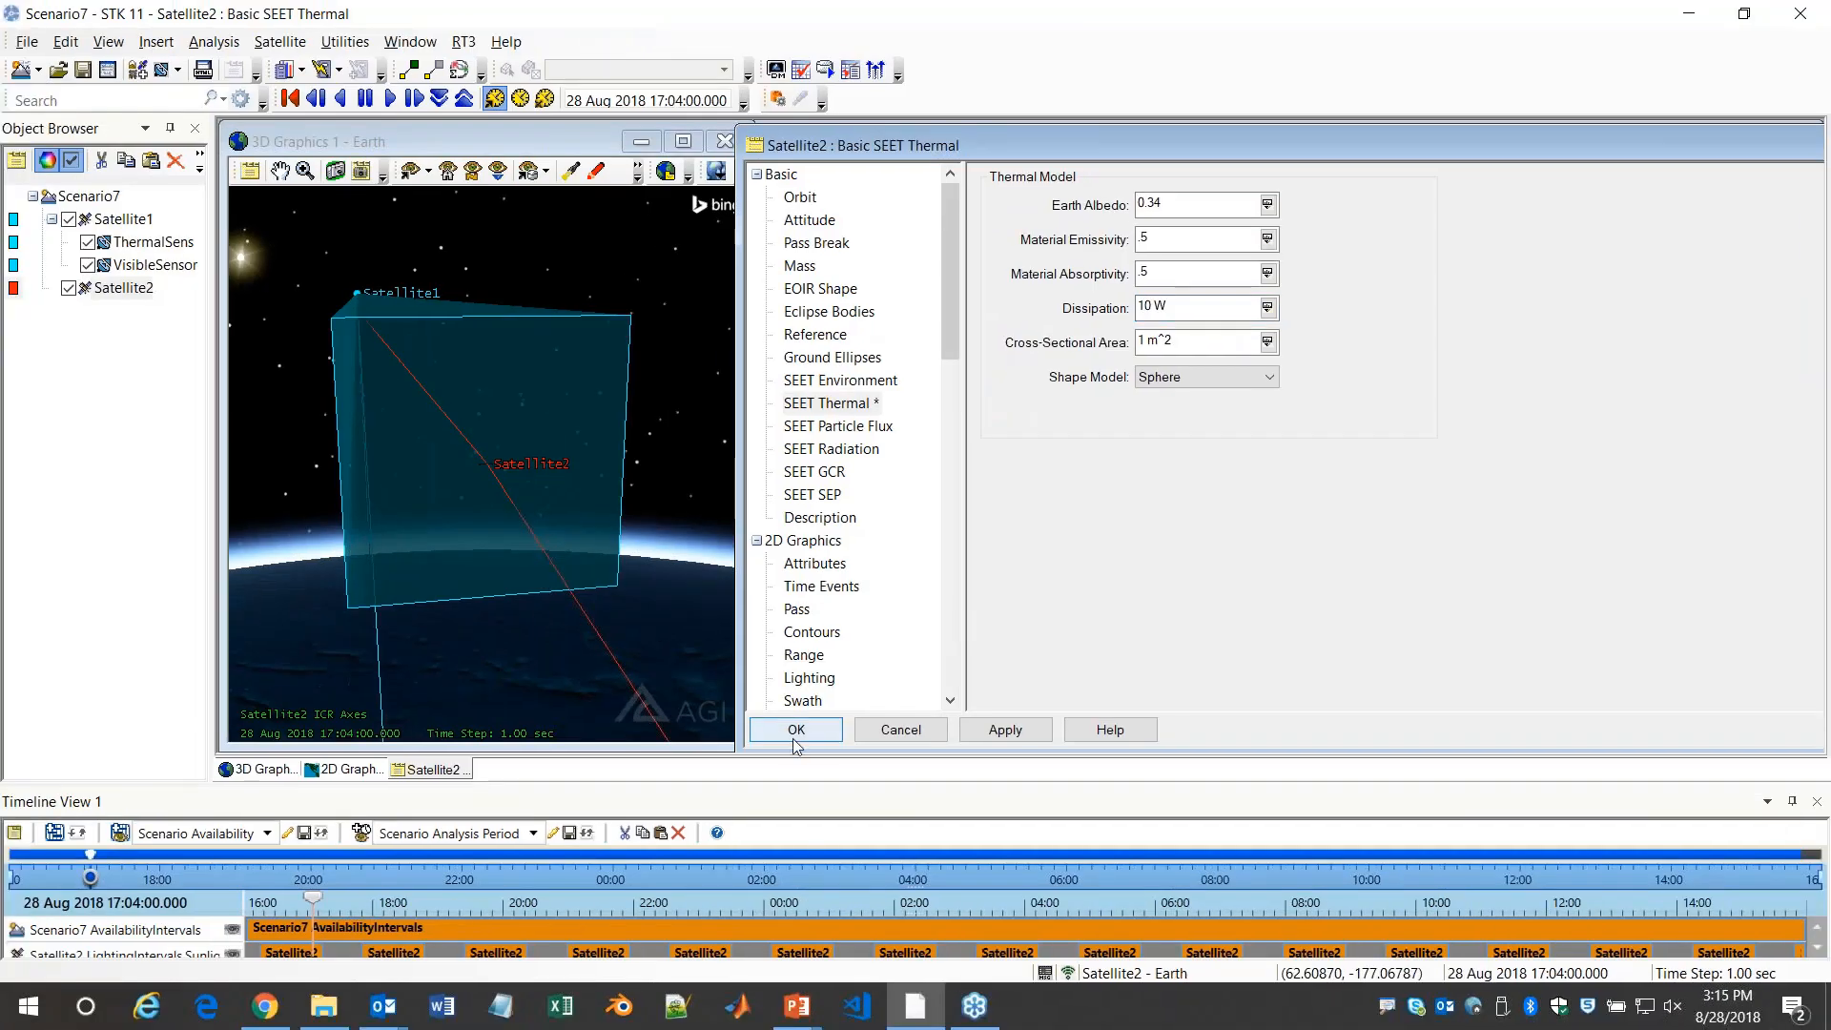
pyautogui.click(799, 734)
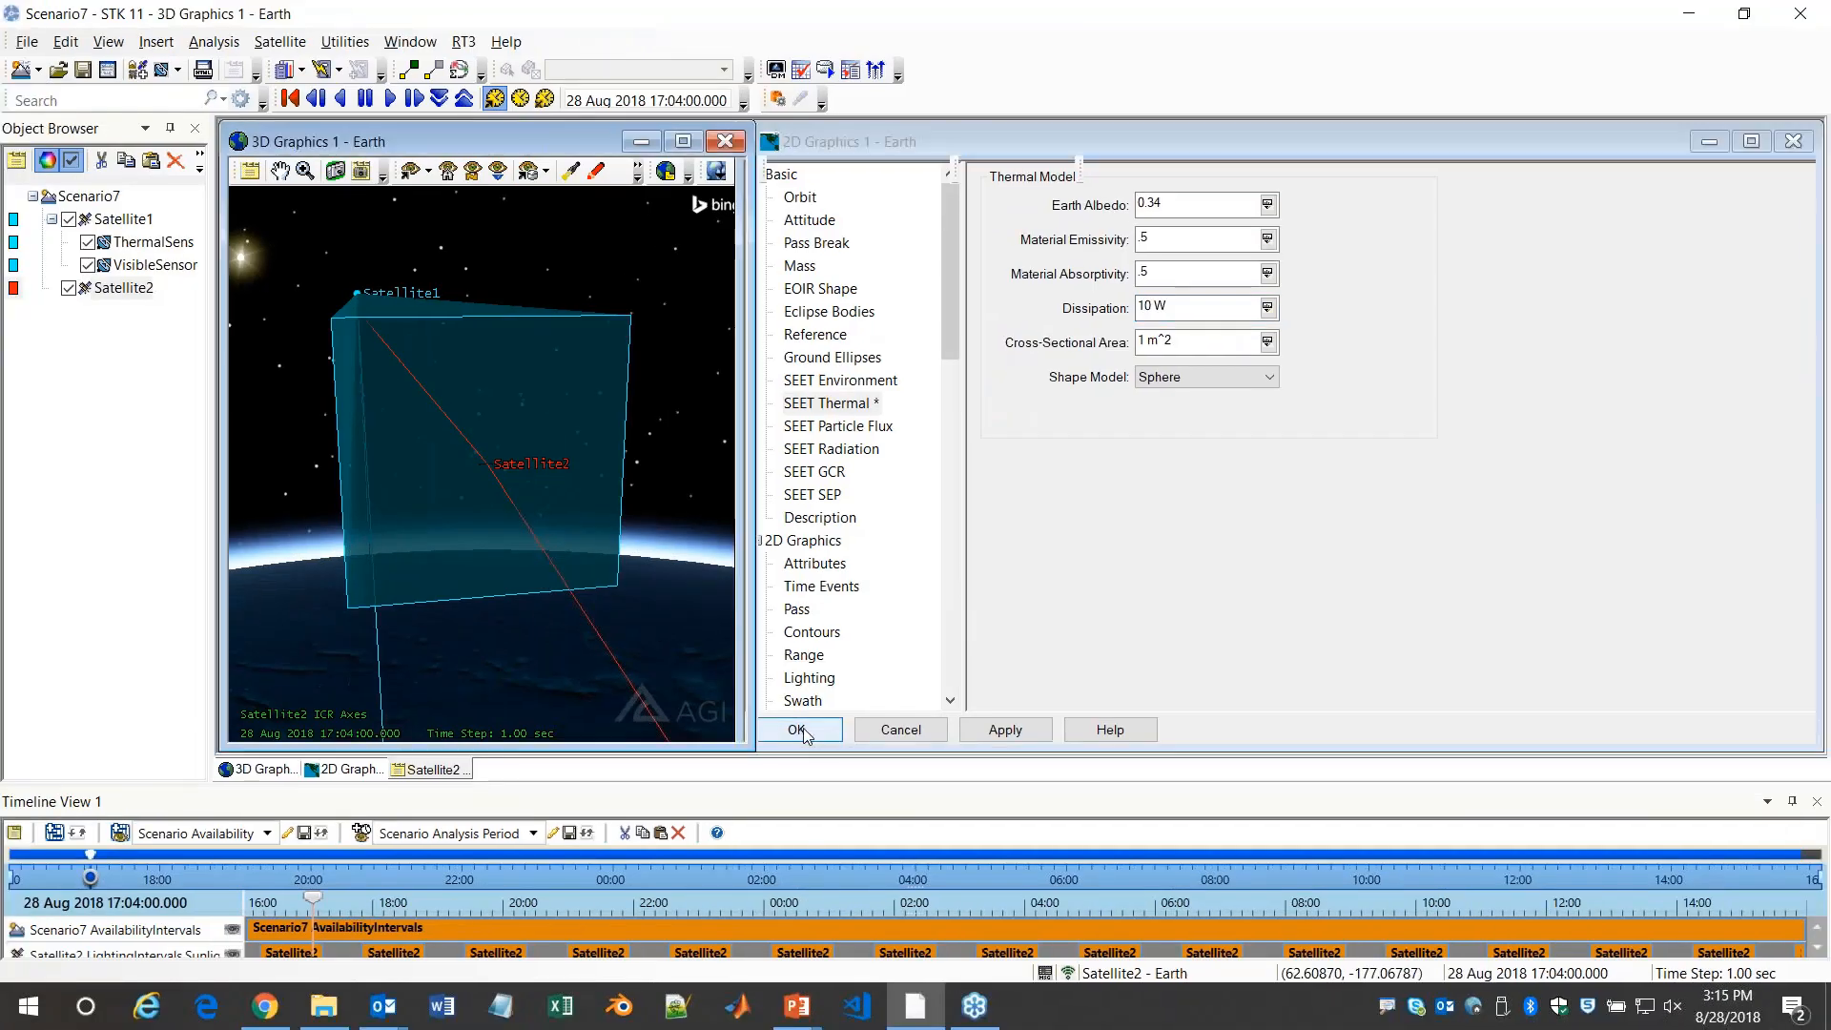
# Generate the installed SEET Temperature graph for Satellite2 over its object time period
pyautogui.moveTo(482, 444)
pyautogui.mouseDown()
pyautogui.moveTo(465, 458)
pyautogui.moveTo(478, 437)
pyautogui.moveTo(460, 439)
pyautogui.mouseUp()
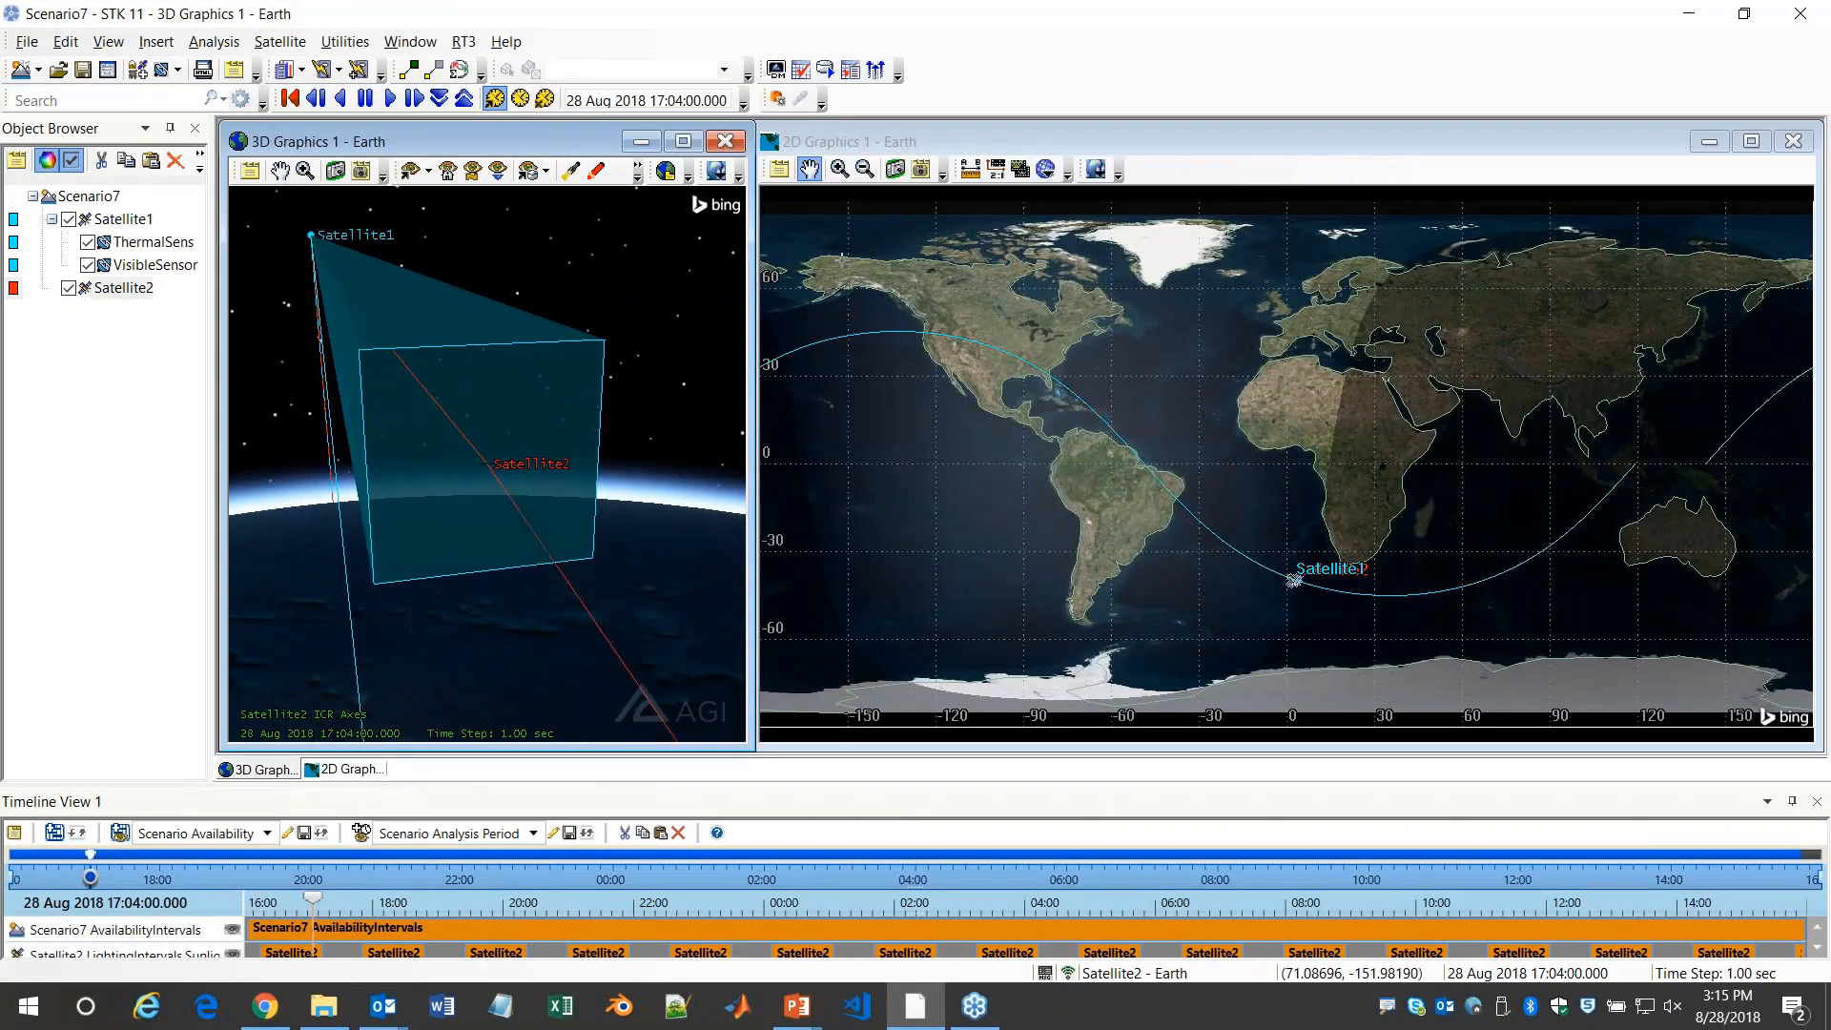
pyautogui.click(122, 288)
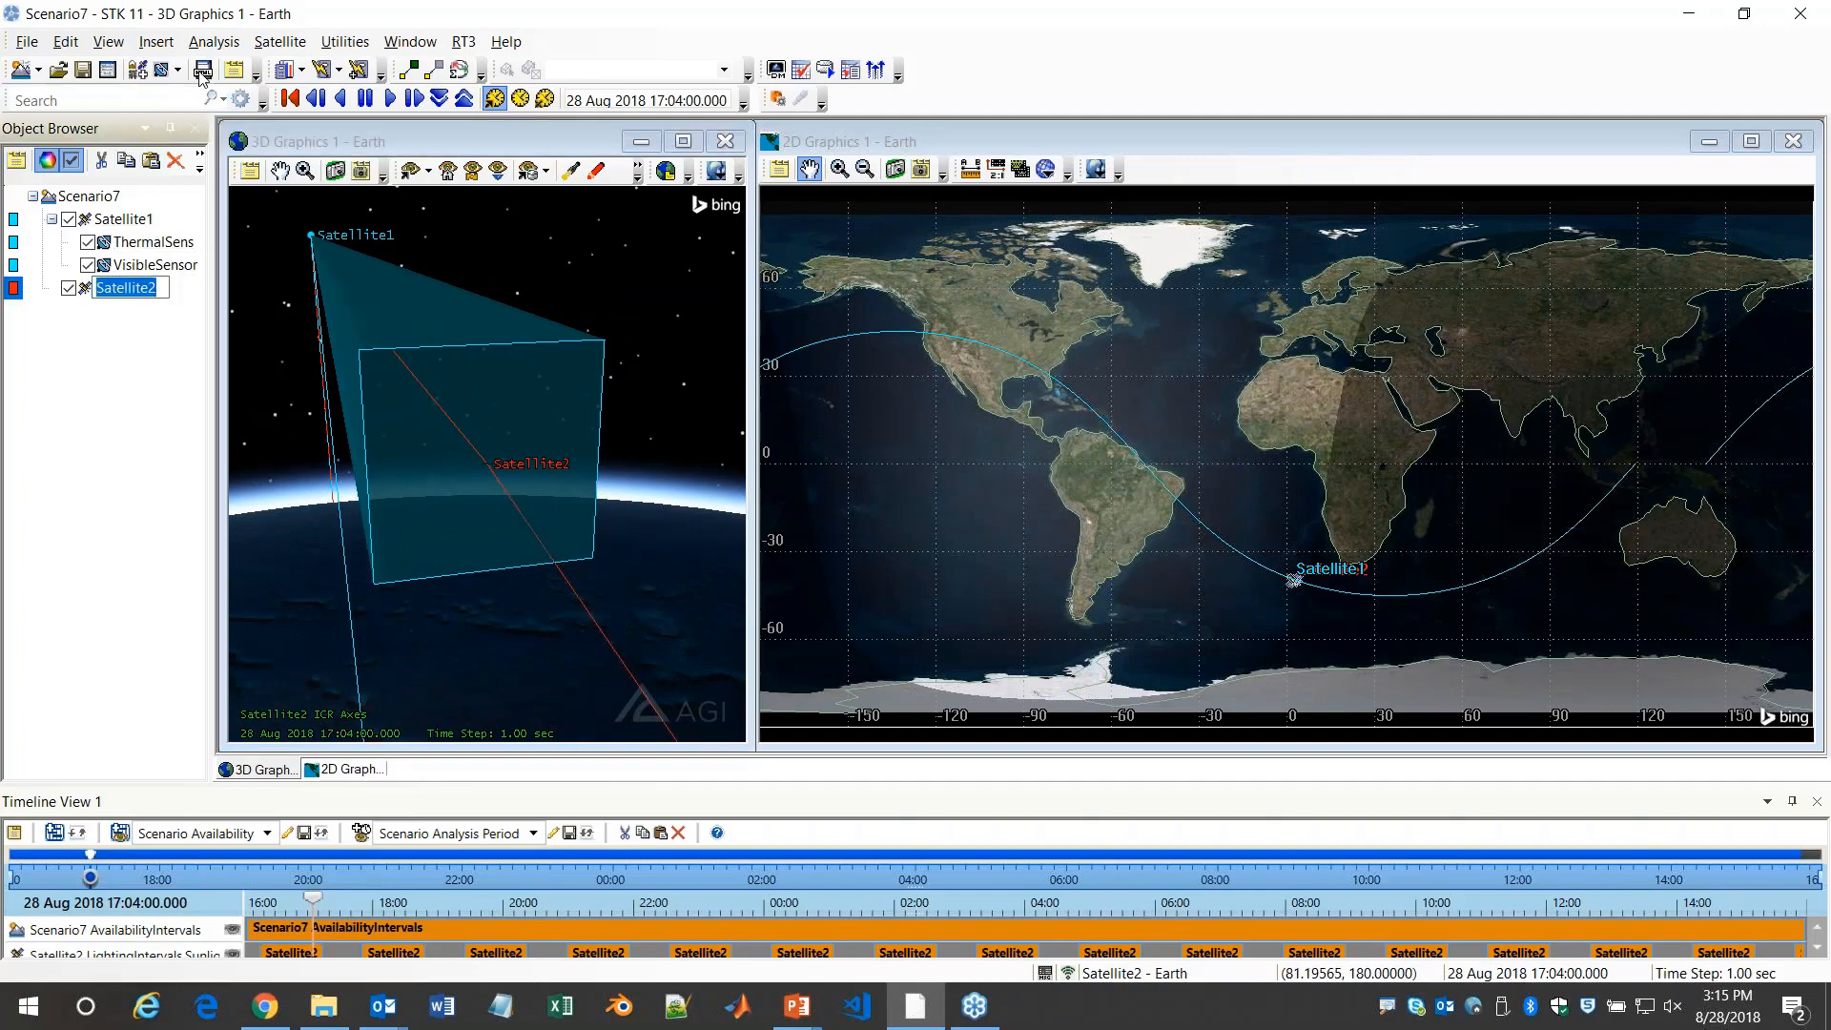
pyautogui.click(286, 70)
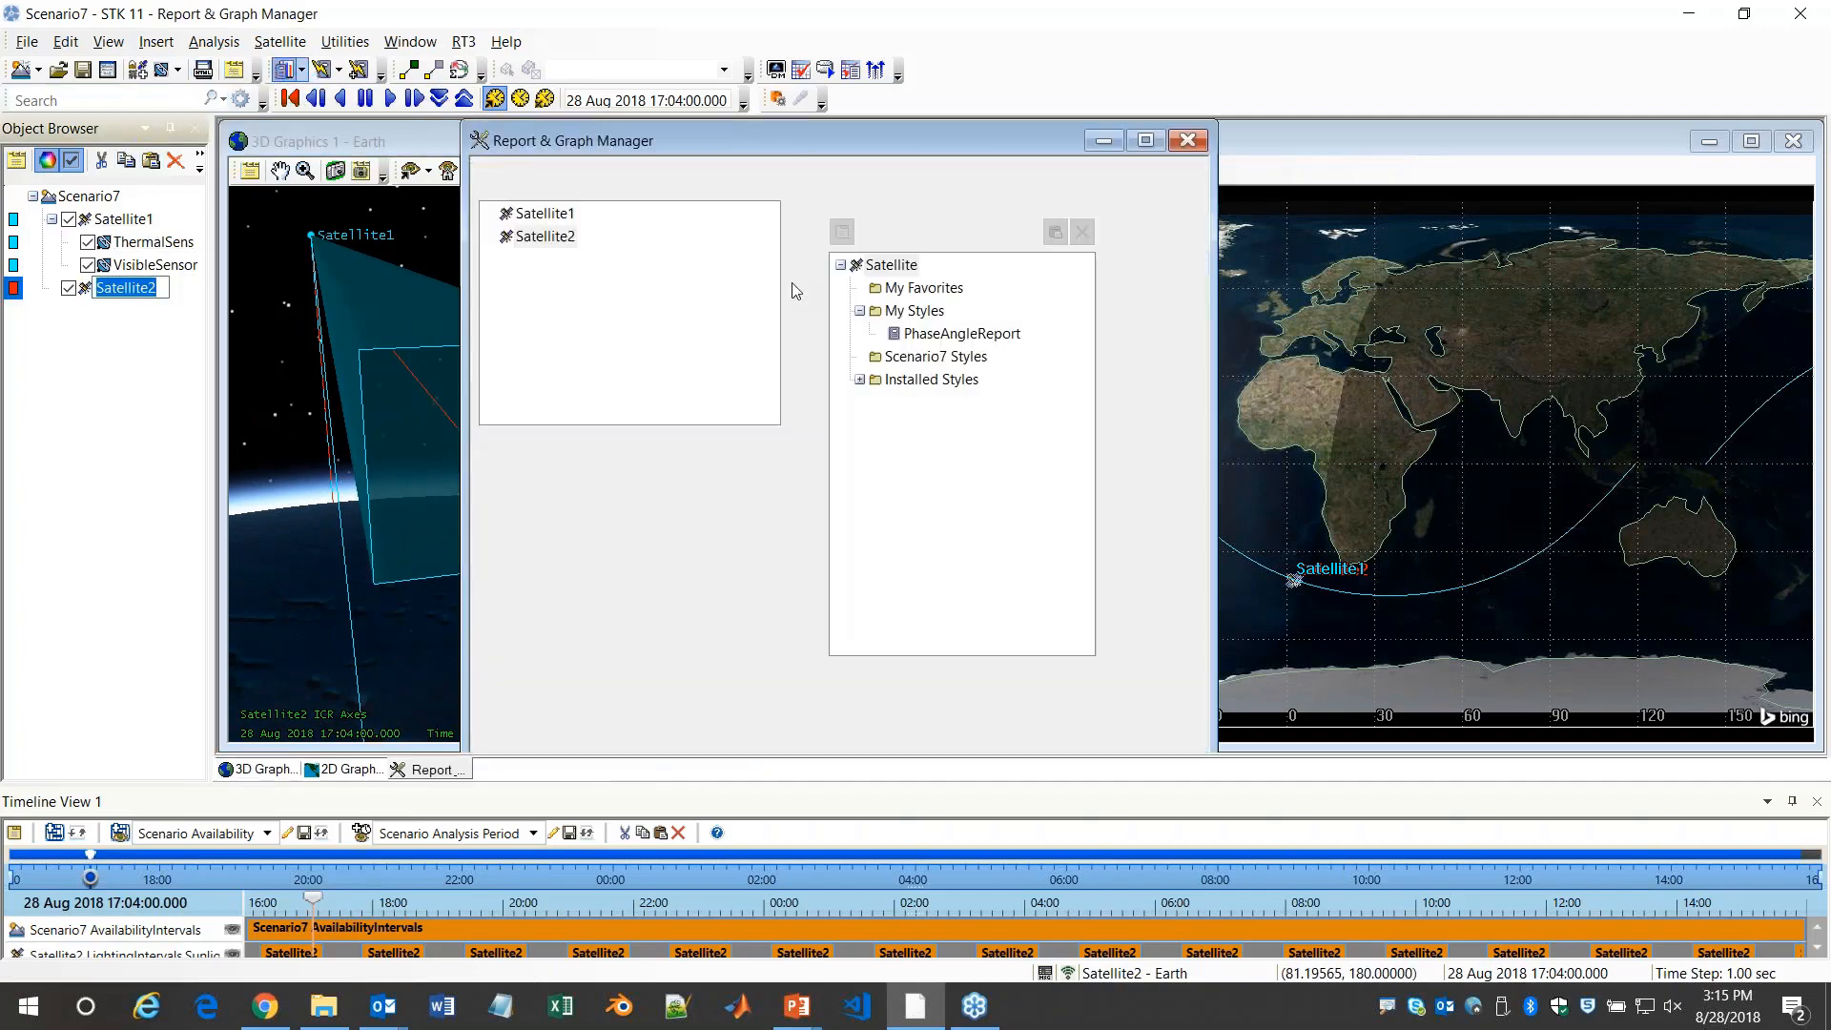
pyautogui.moveTo(828, 141); pyautogui.dragTo(1262, 138)
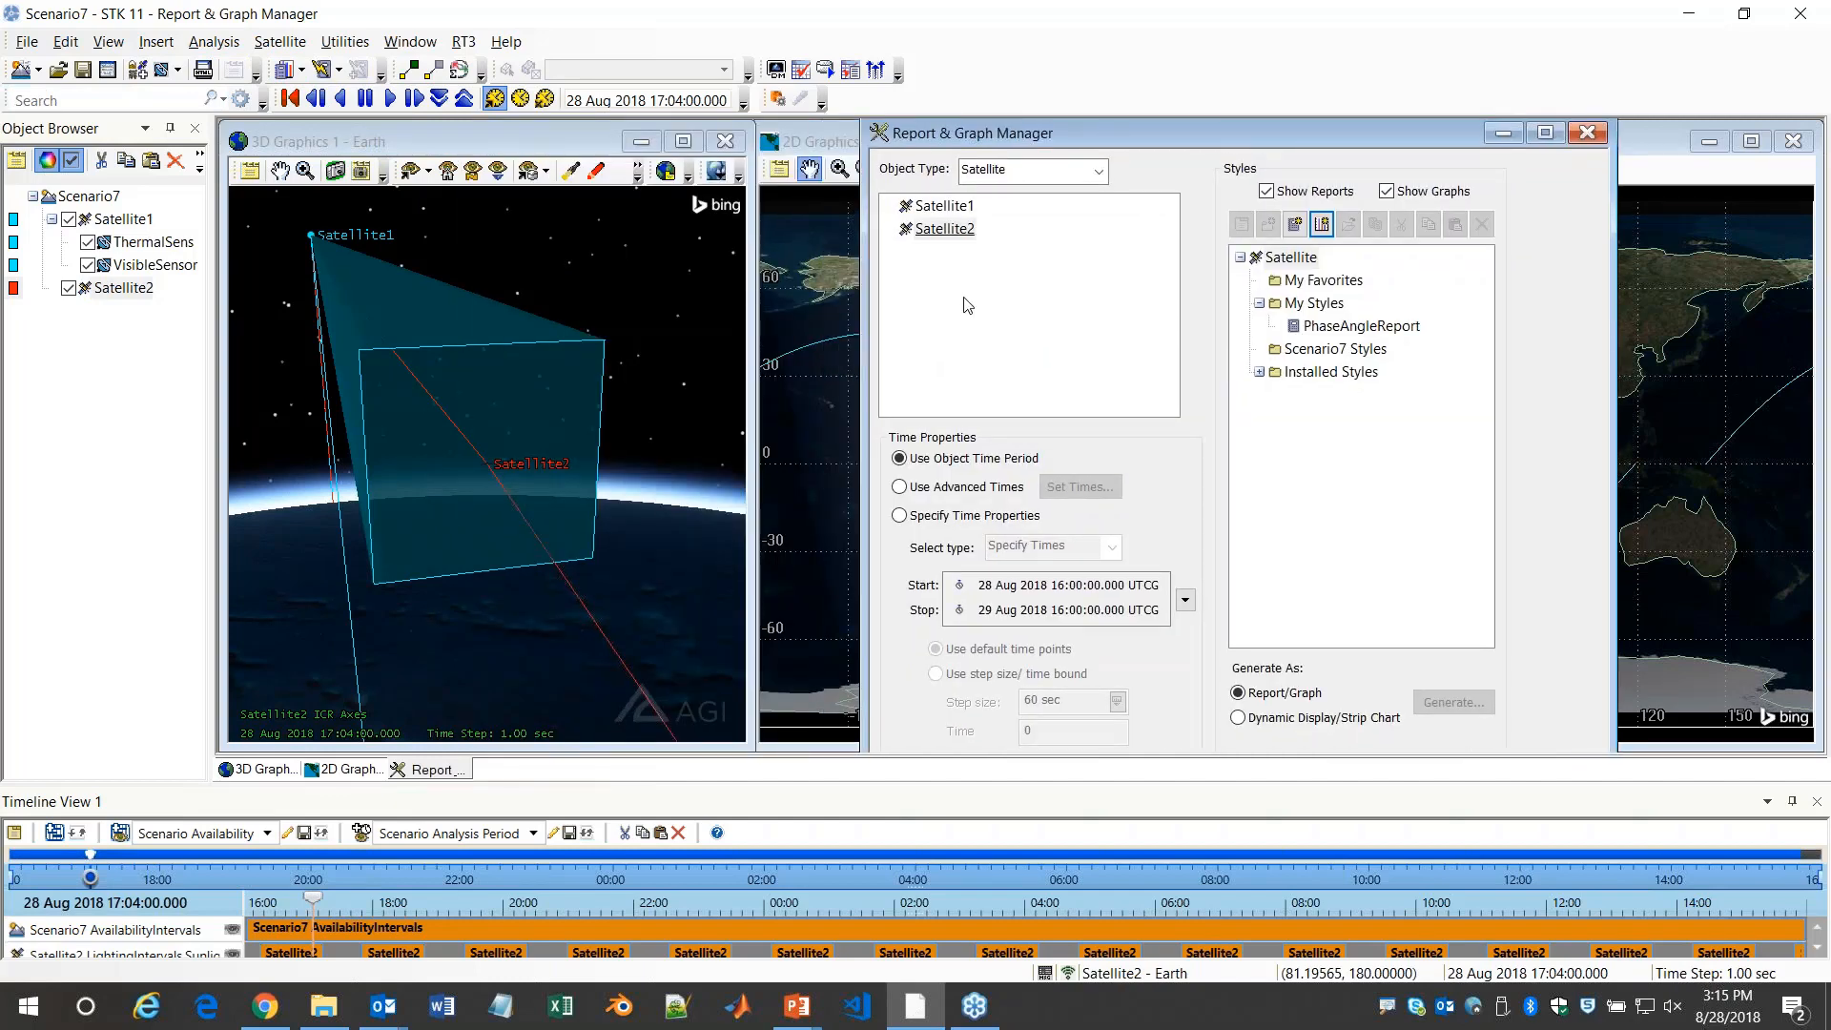
pyautogui.click(1259, 372)
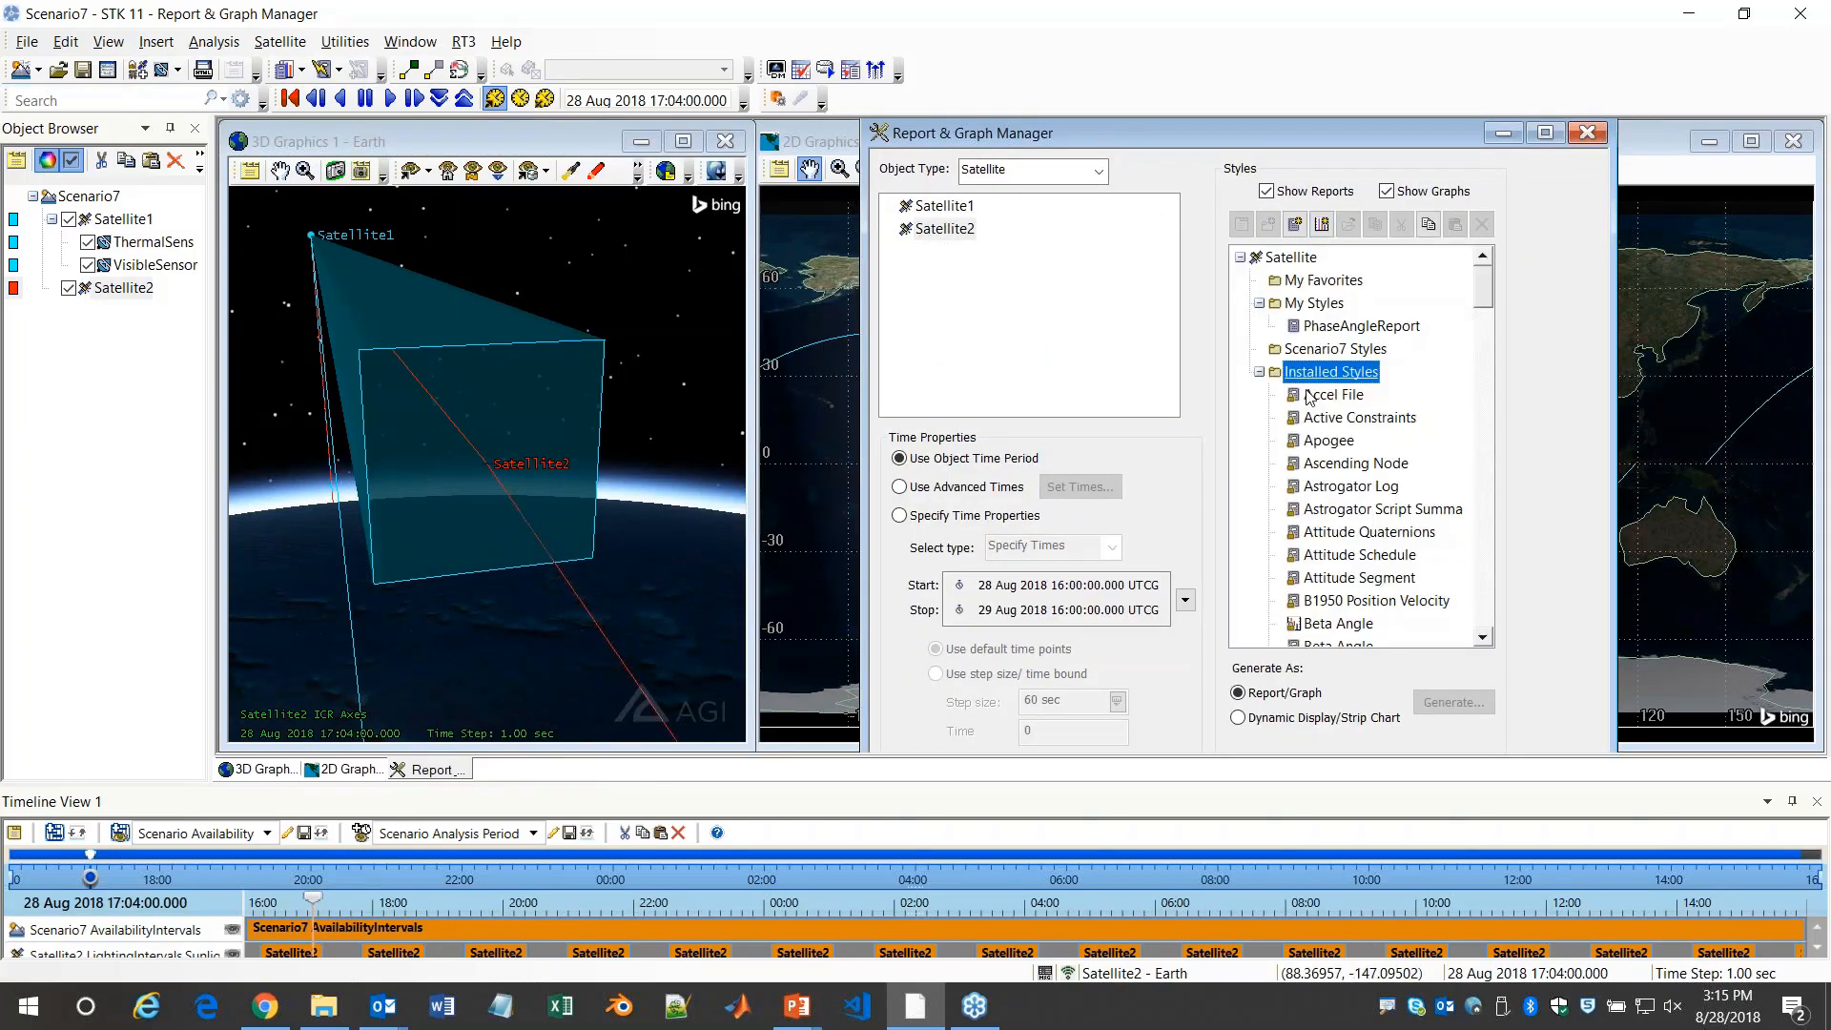
pyautogui.scroll(-7, 1341, 477)
pyautogui.scroll(-15, 1342, 476)
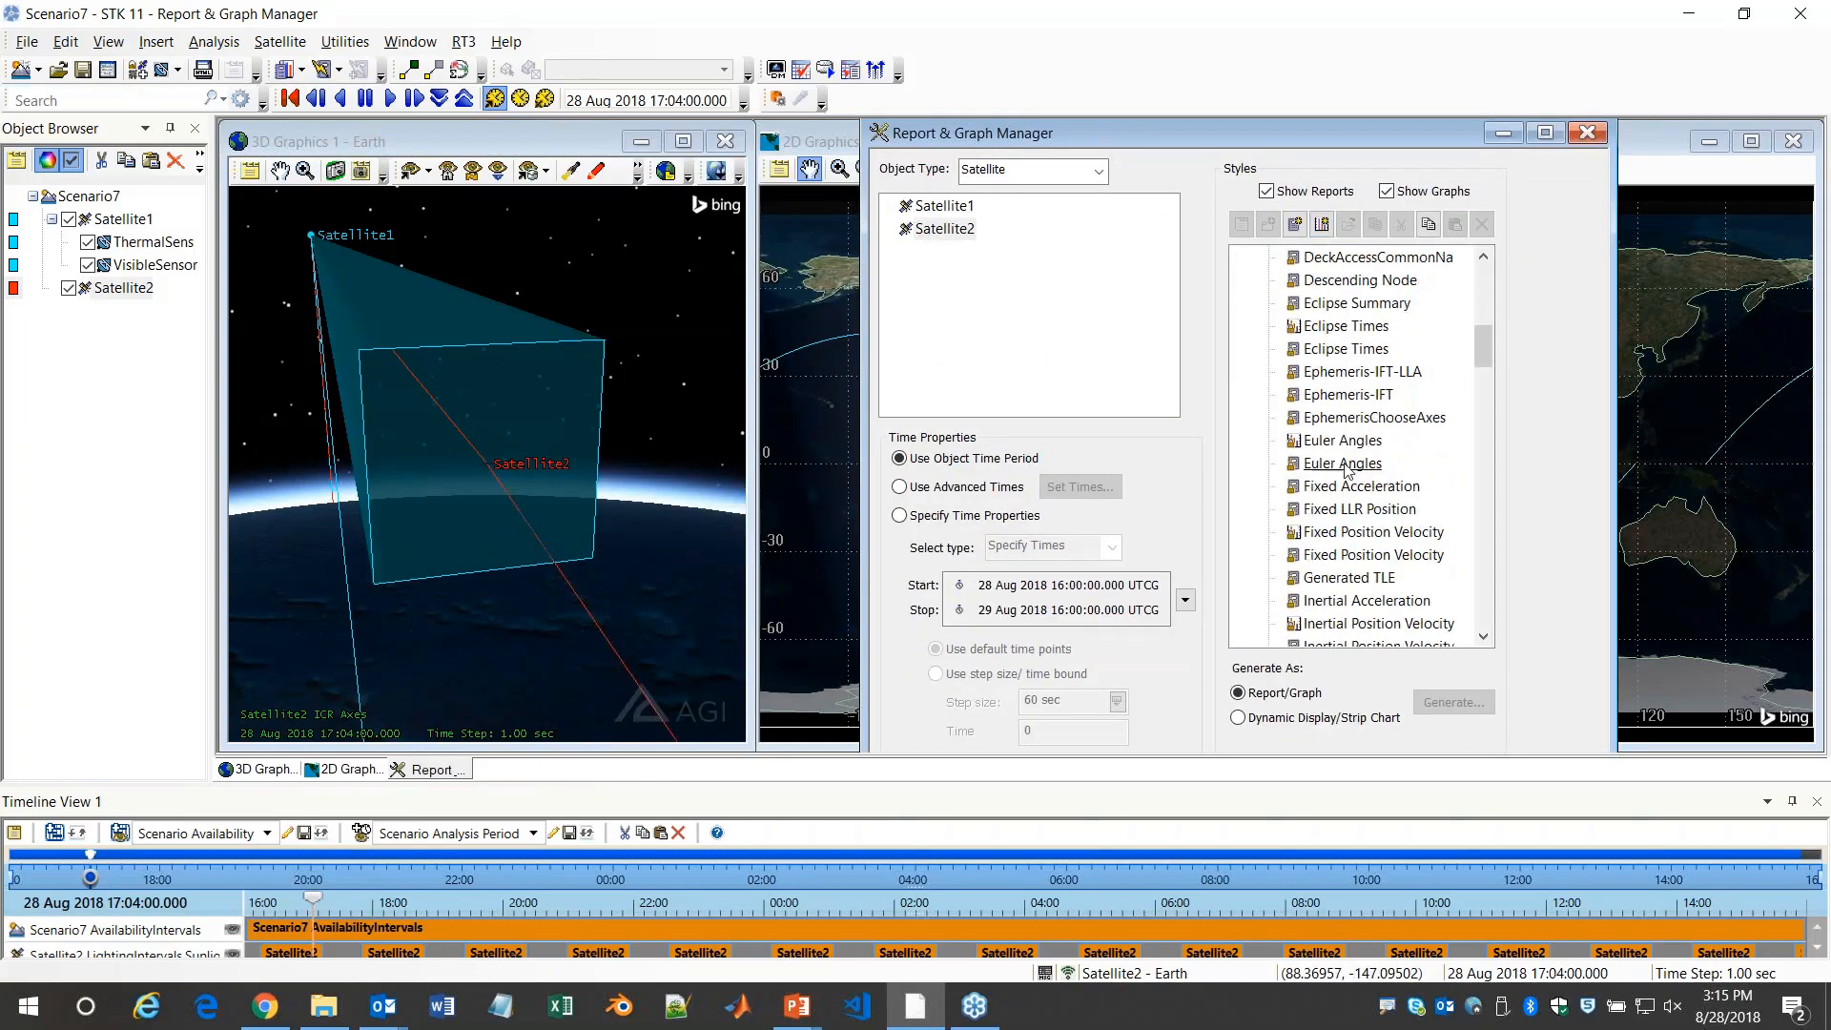
pyautogui.scroll(-15, 1282, 474)
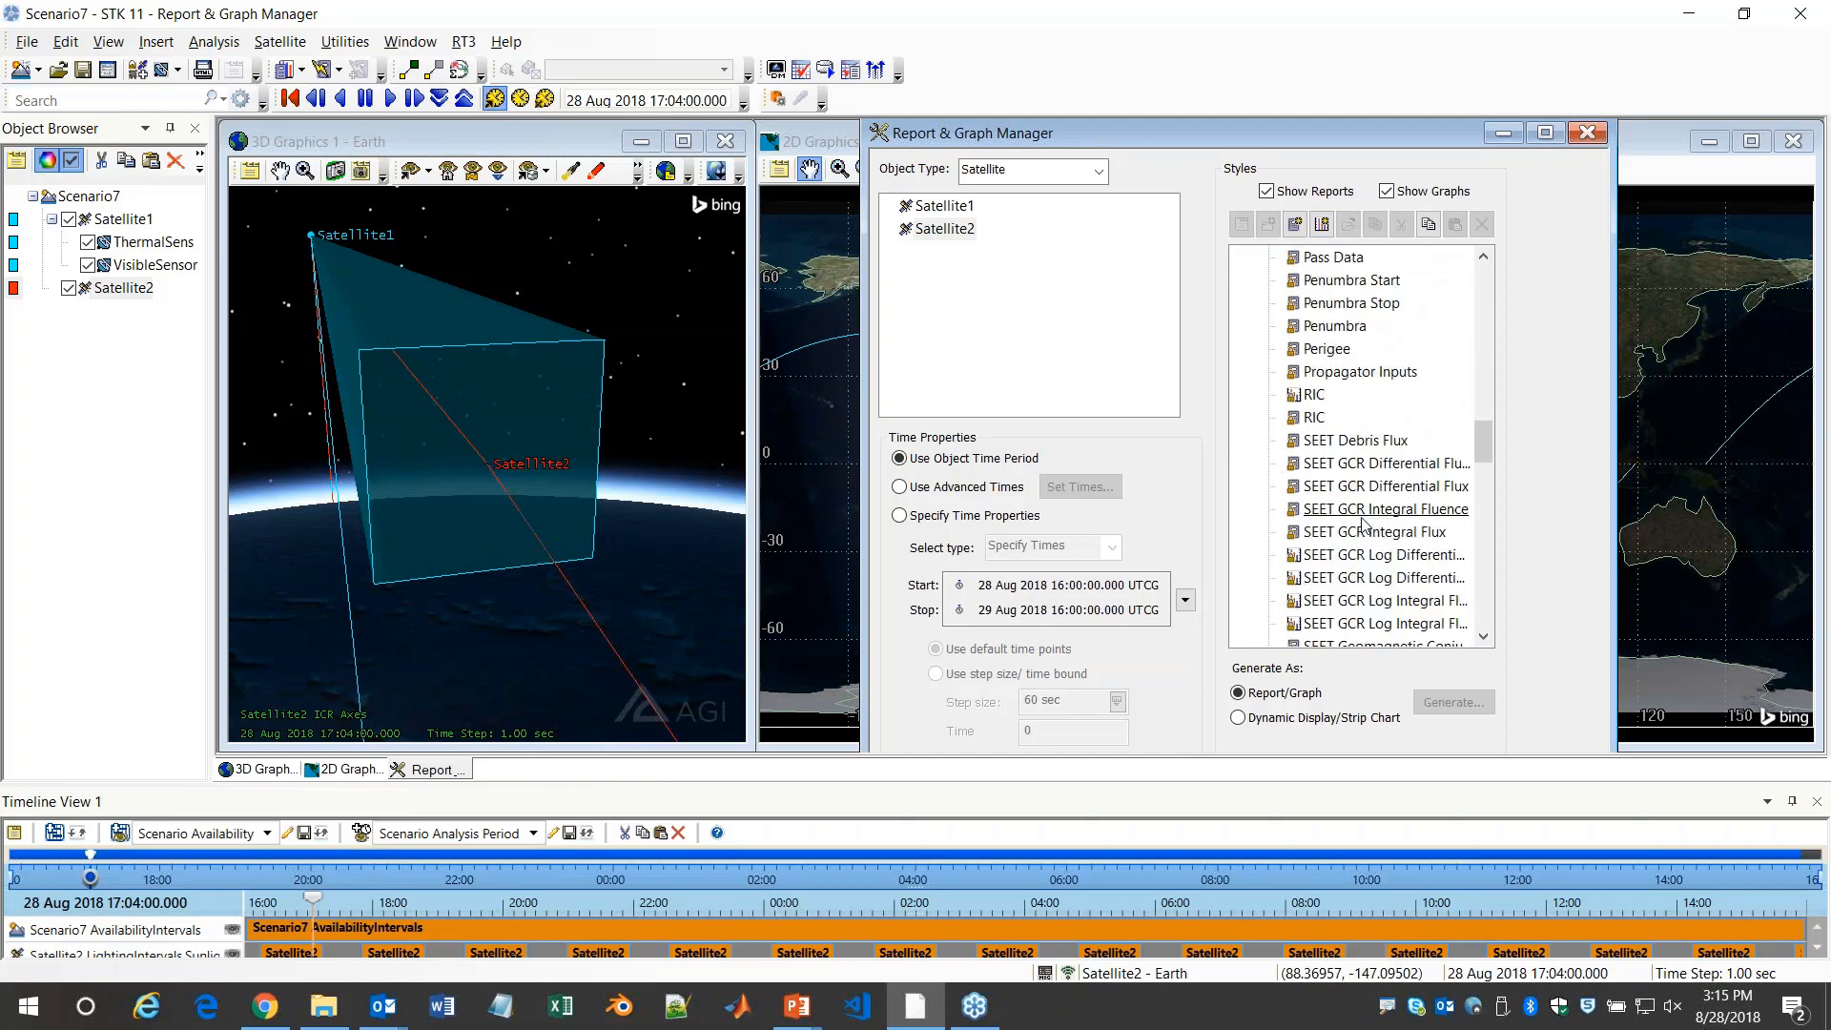
pyautogui.scroll(-9, 1398, 552)
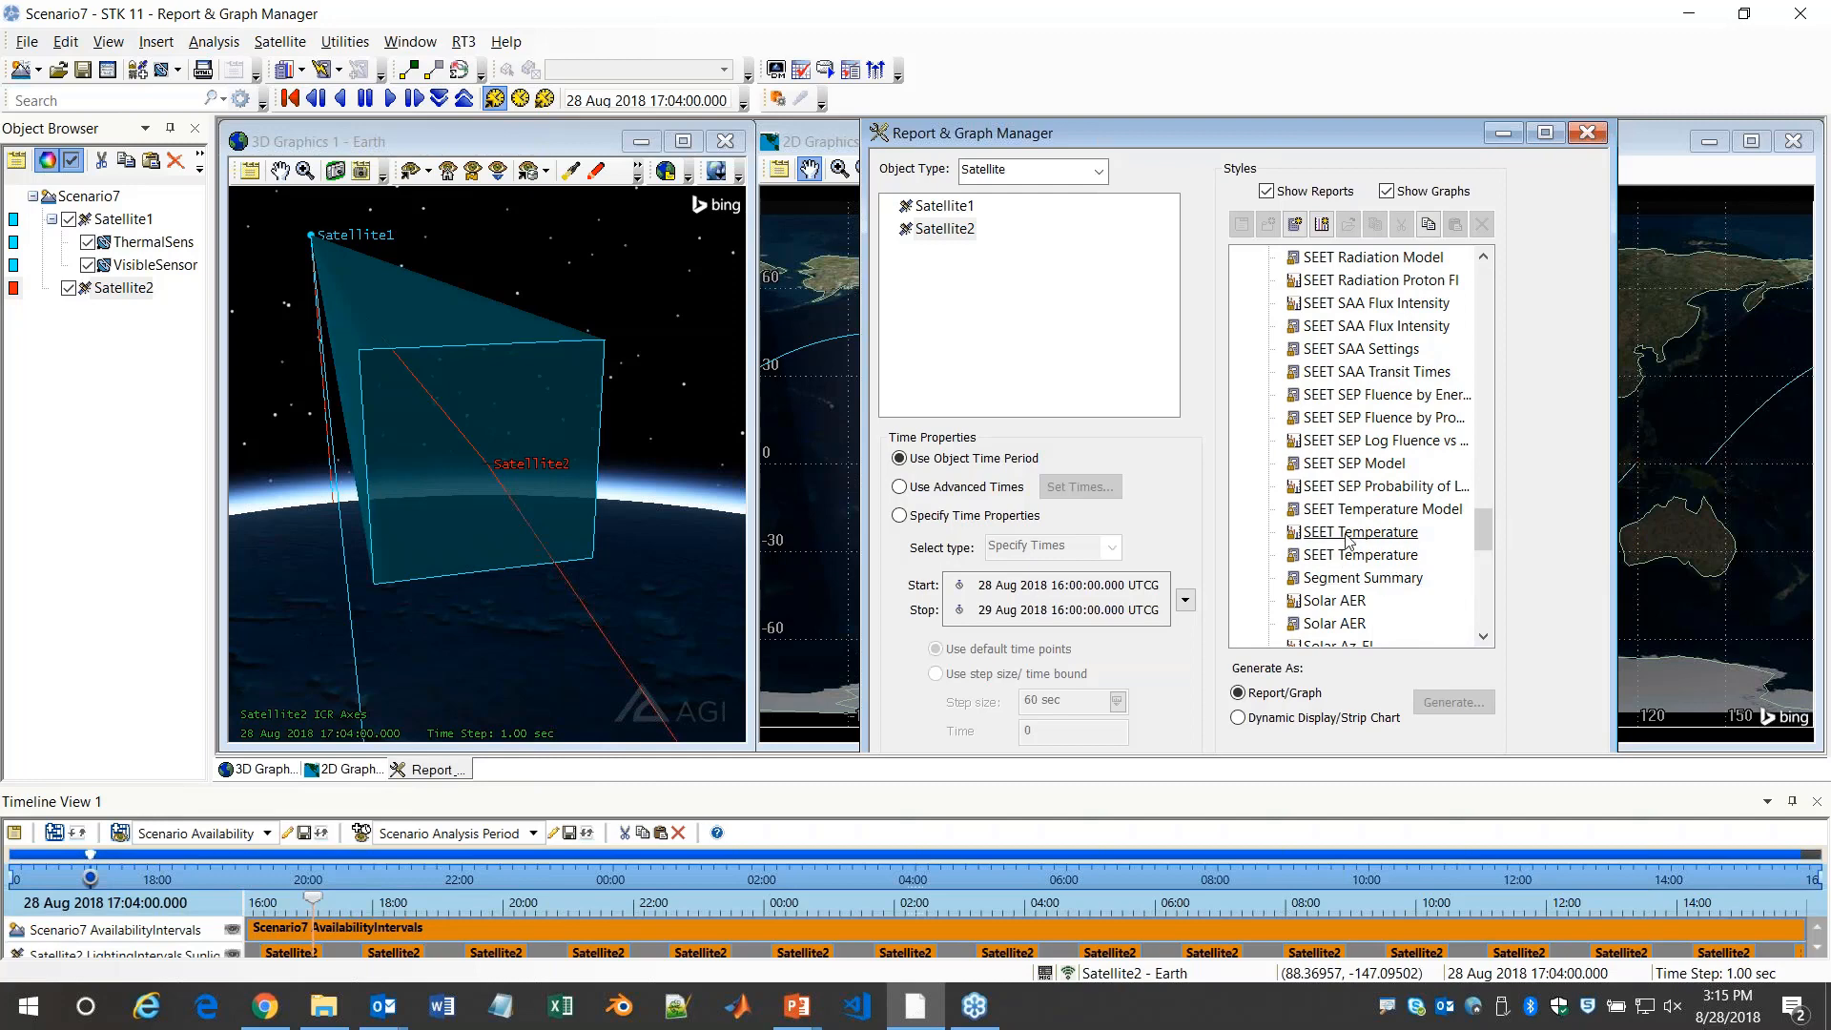
pyautogui.click(1359, 532)
pyautogui.click(1454, 704)
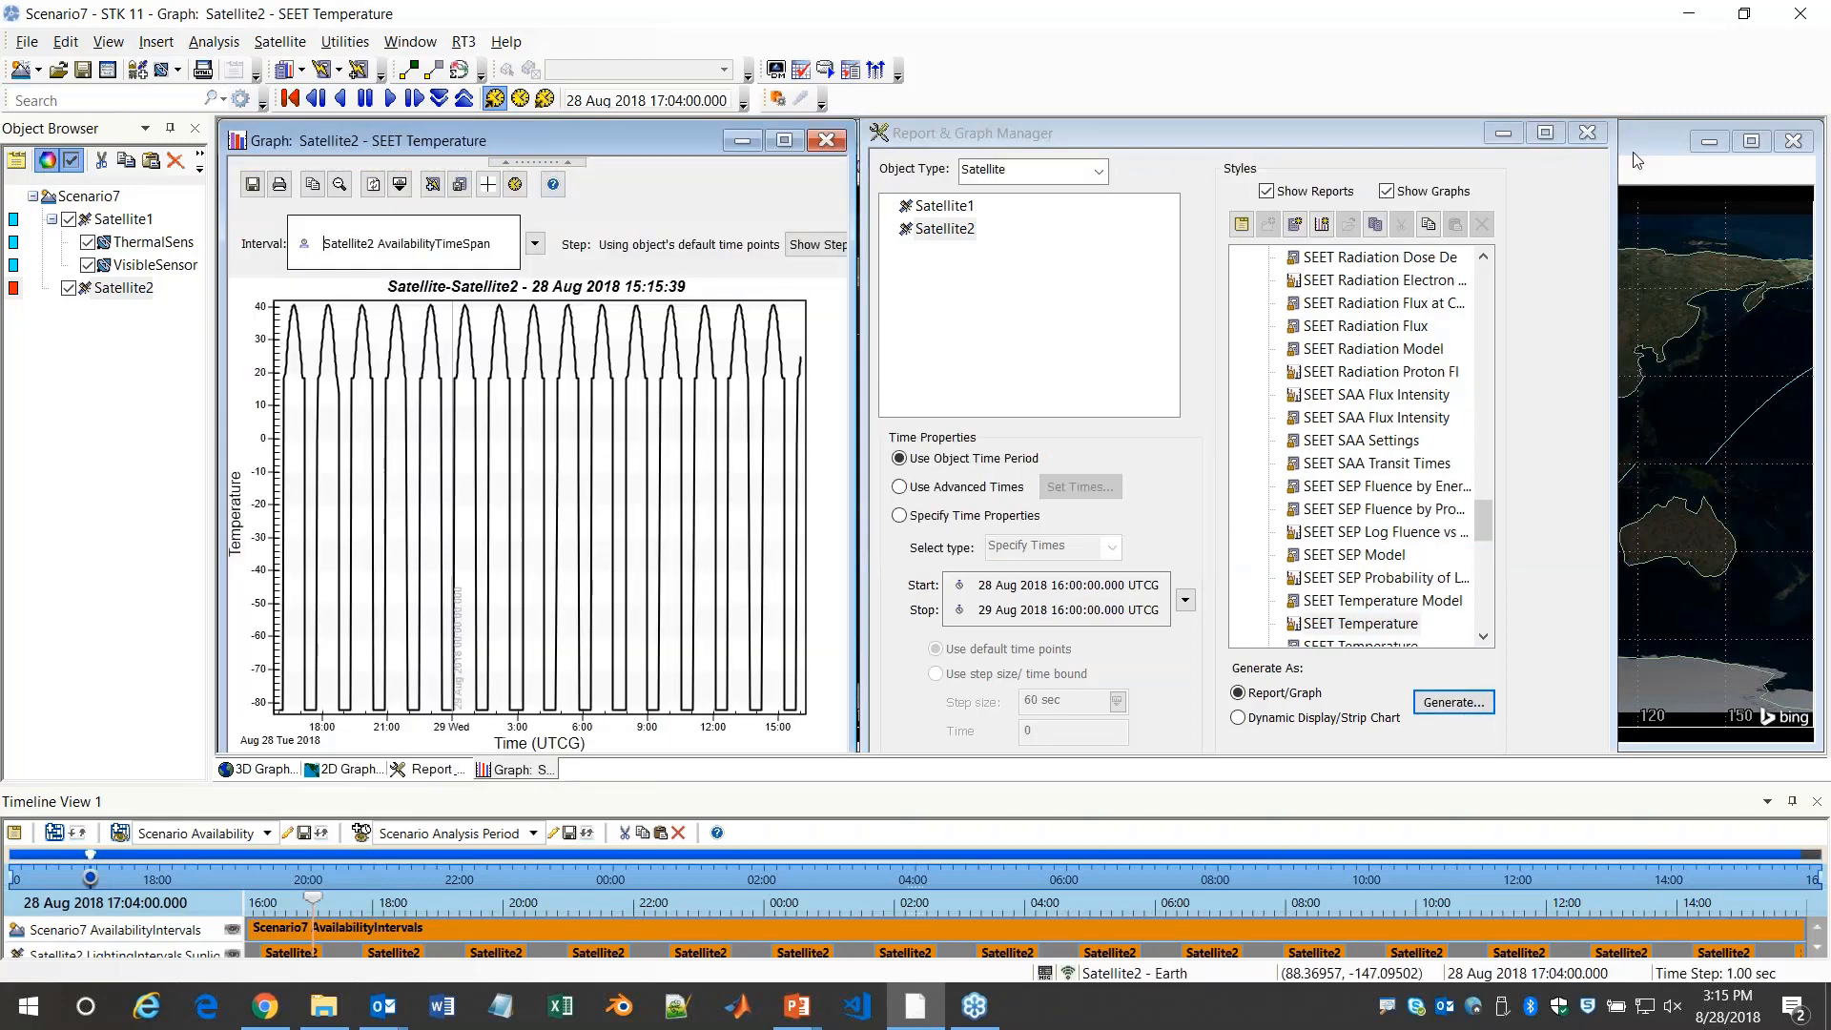
# Close the Report & Graph Manager and widen the SEET Temperature graph to inspect Satellite2's first temperature peak
pyautogui.click(1587, 132)
pyautogui.moveTo(853, 481); pyautogui.dragTo(1543, 471)
pyautogui.click(516, 186)
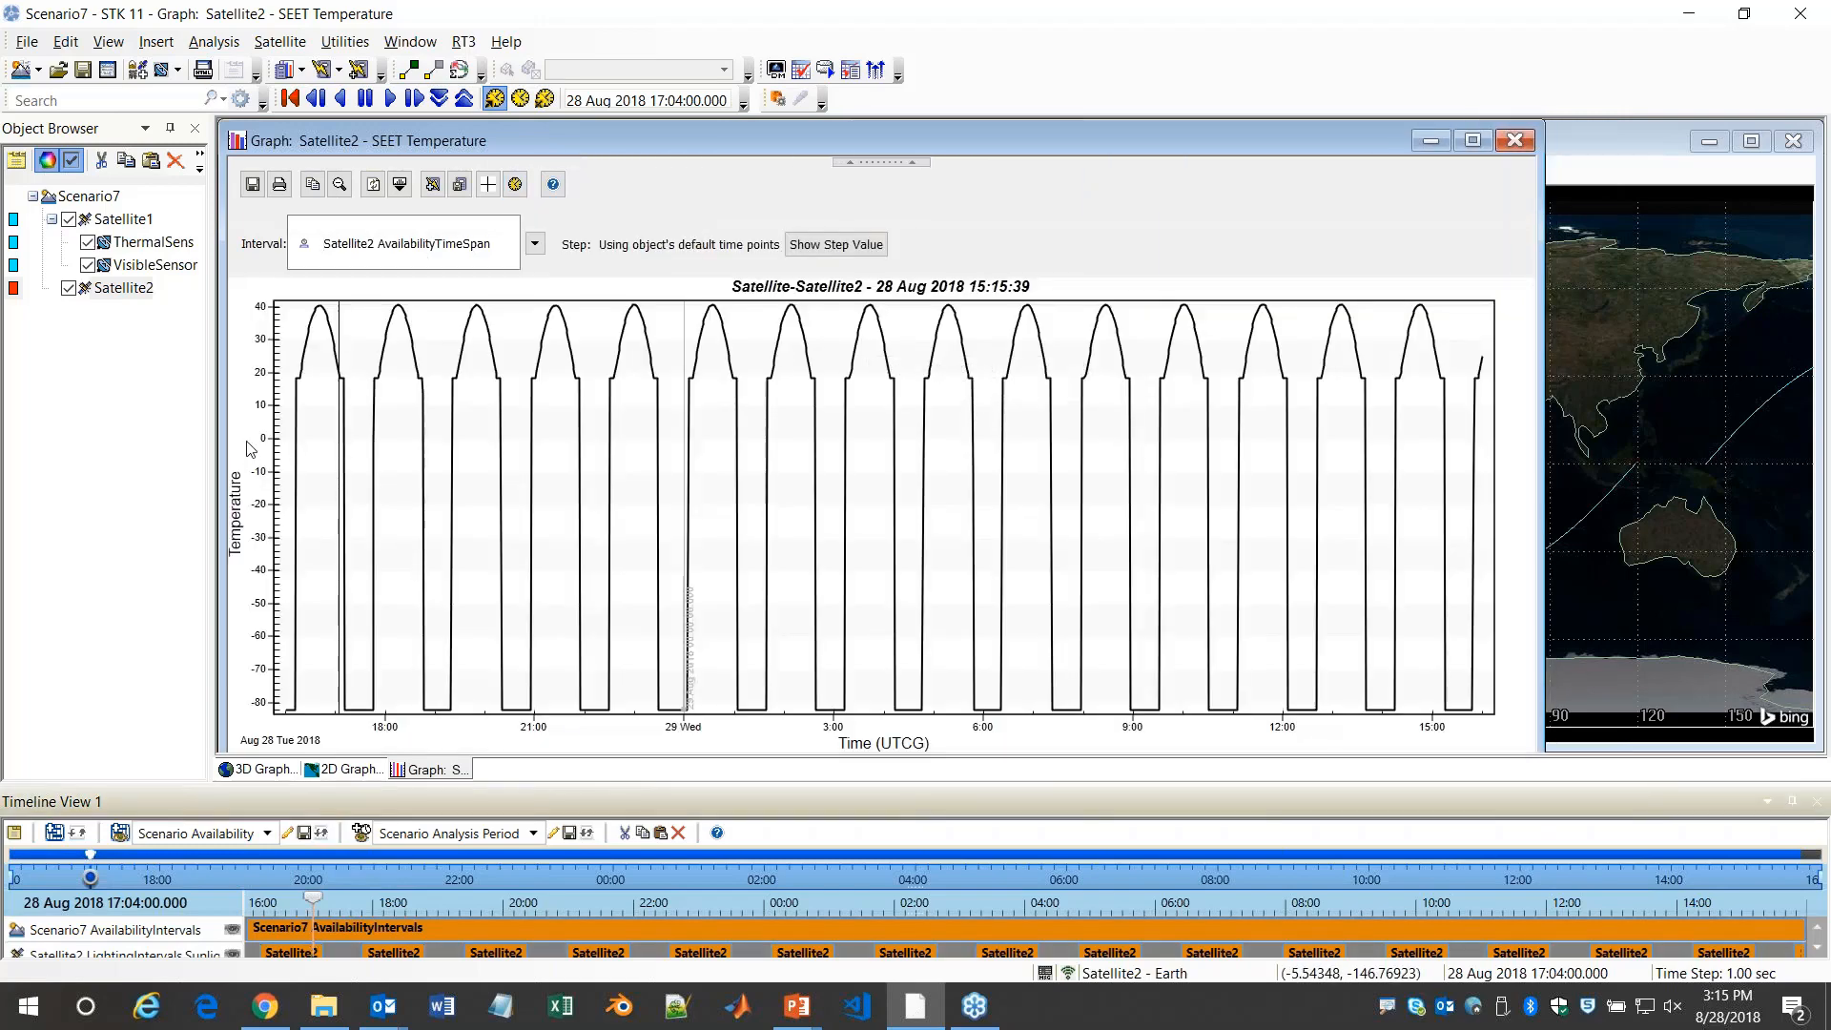
pyautogui.moveTo(320, 343)
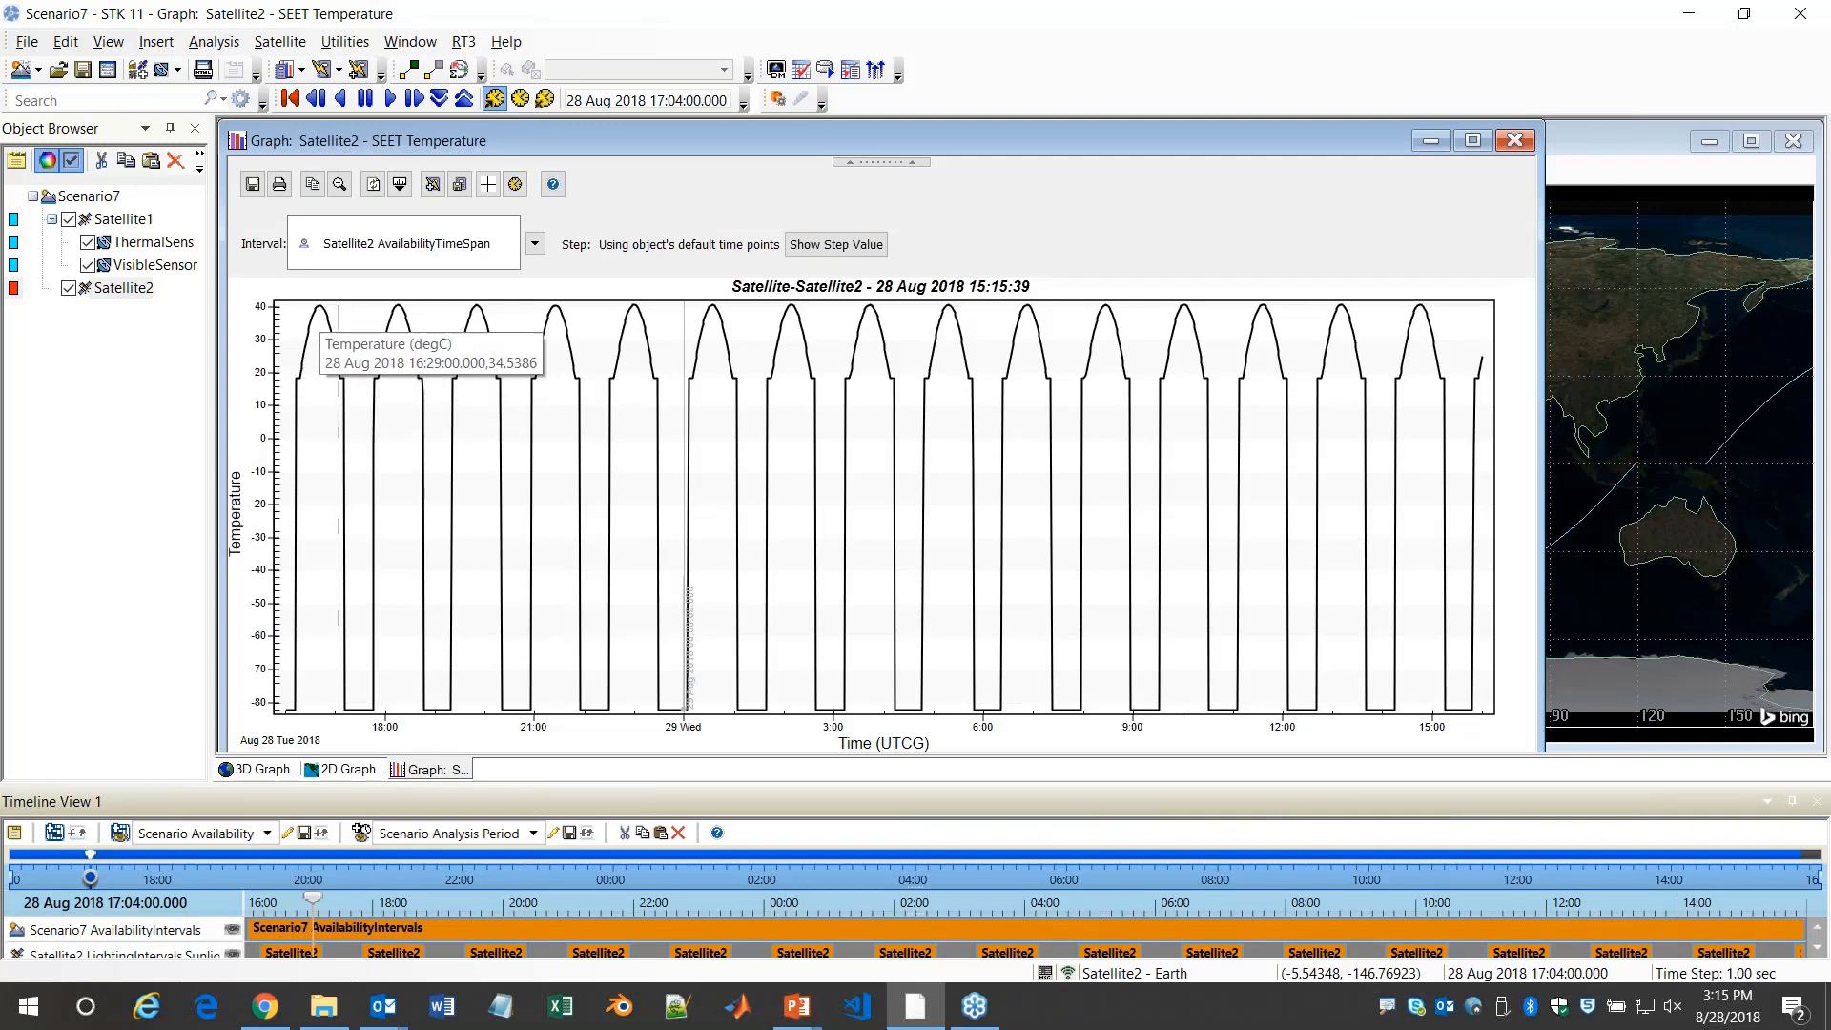
# Change the SEET Temperature graph's temperature unit to Kelvin (K)
pyautogui.click(339, 186)
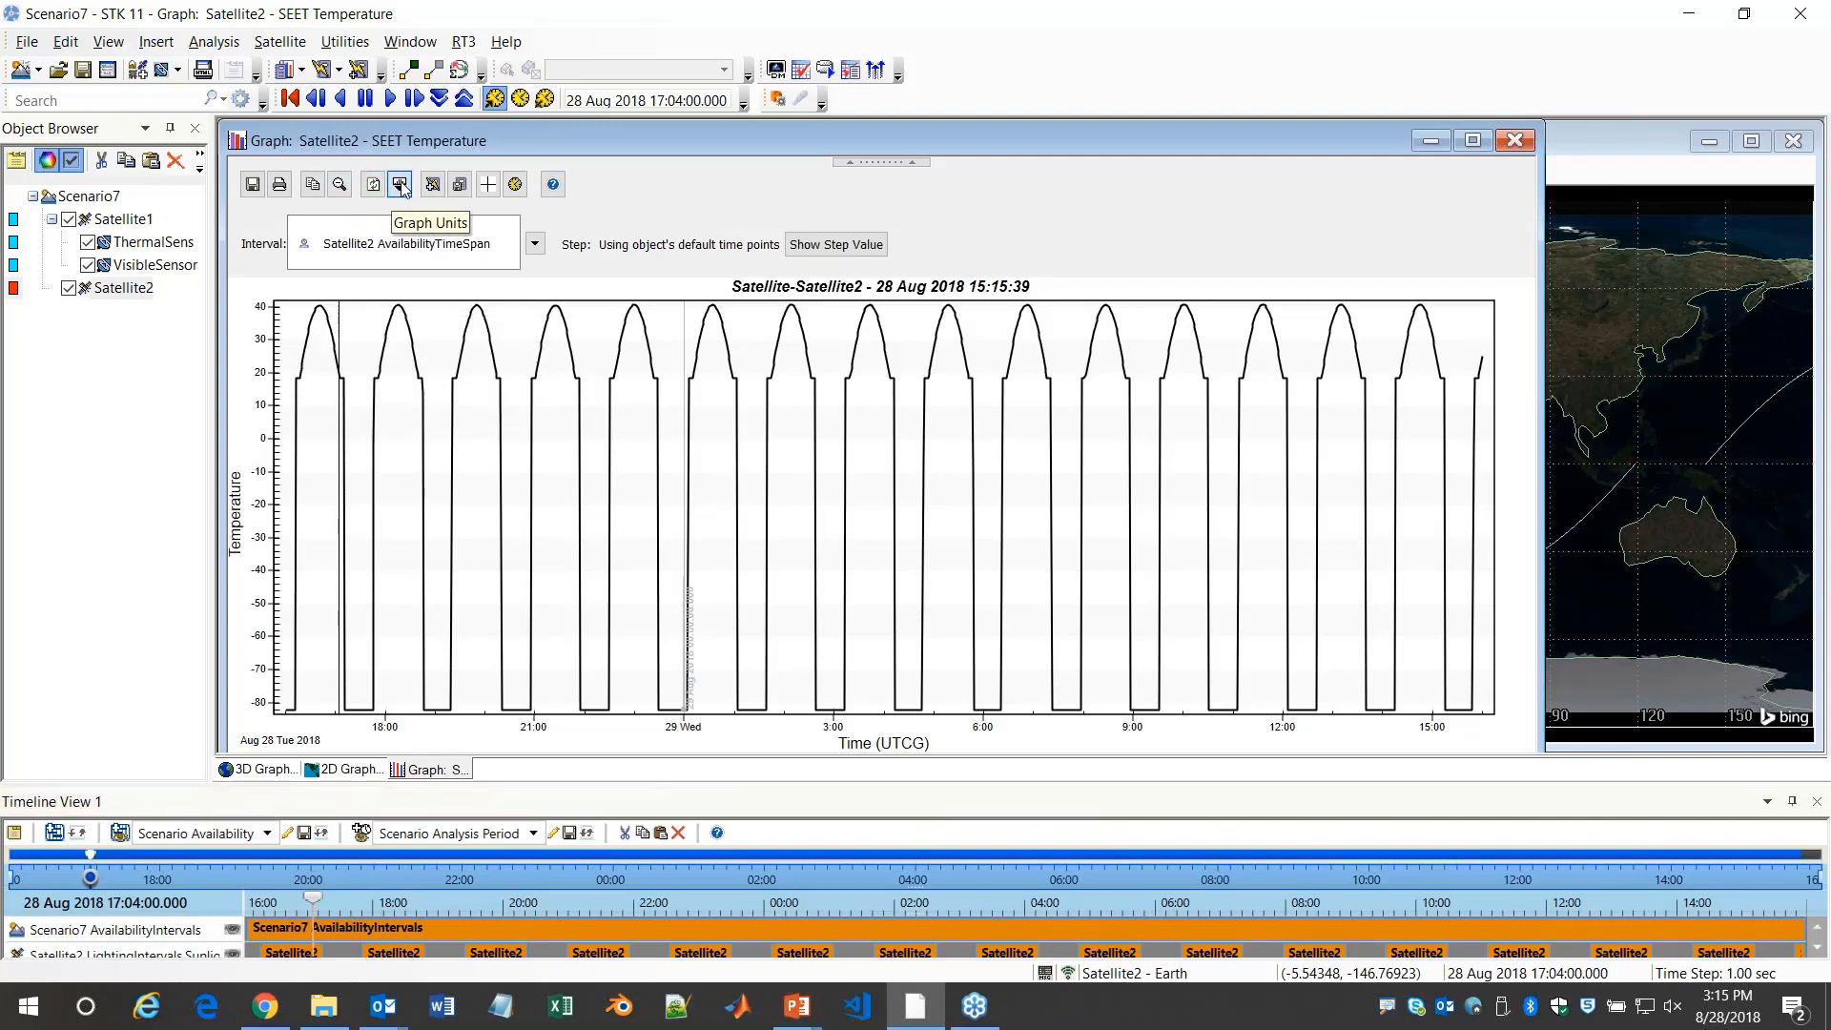
pyautogui.click(631, 392)
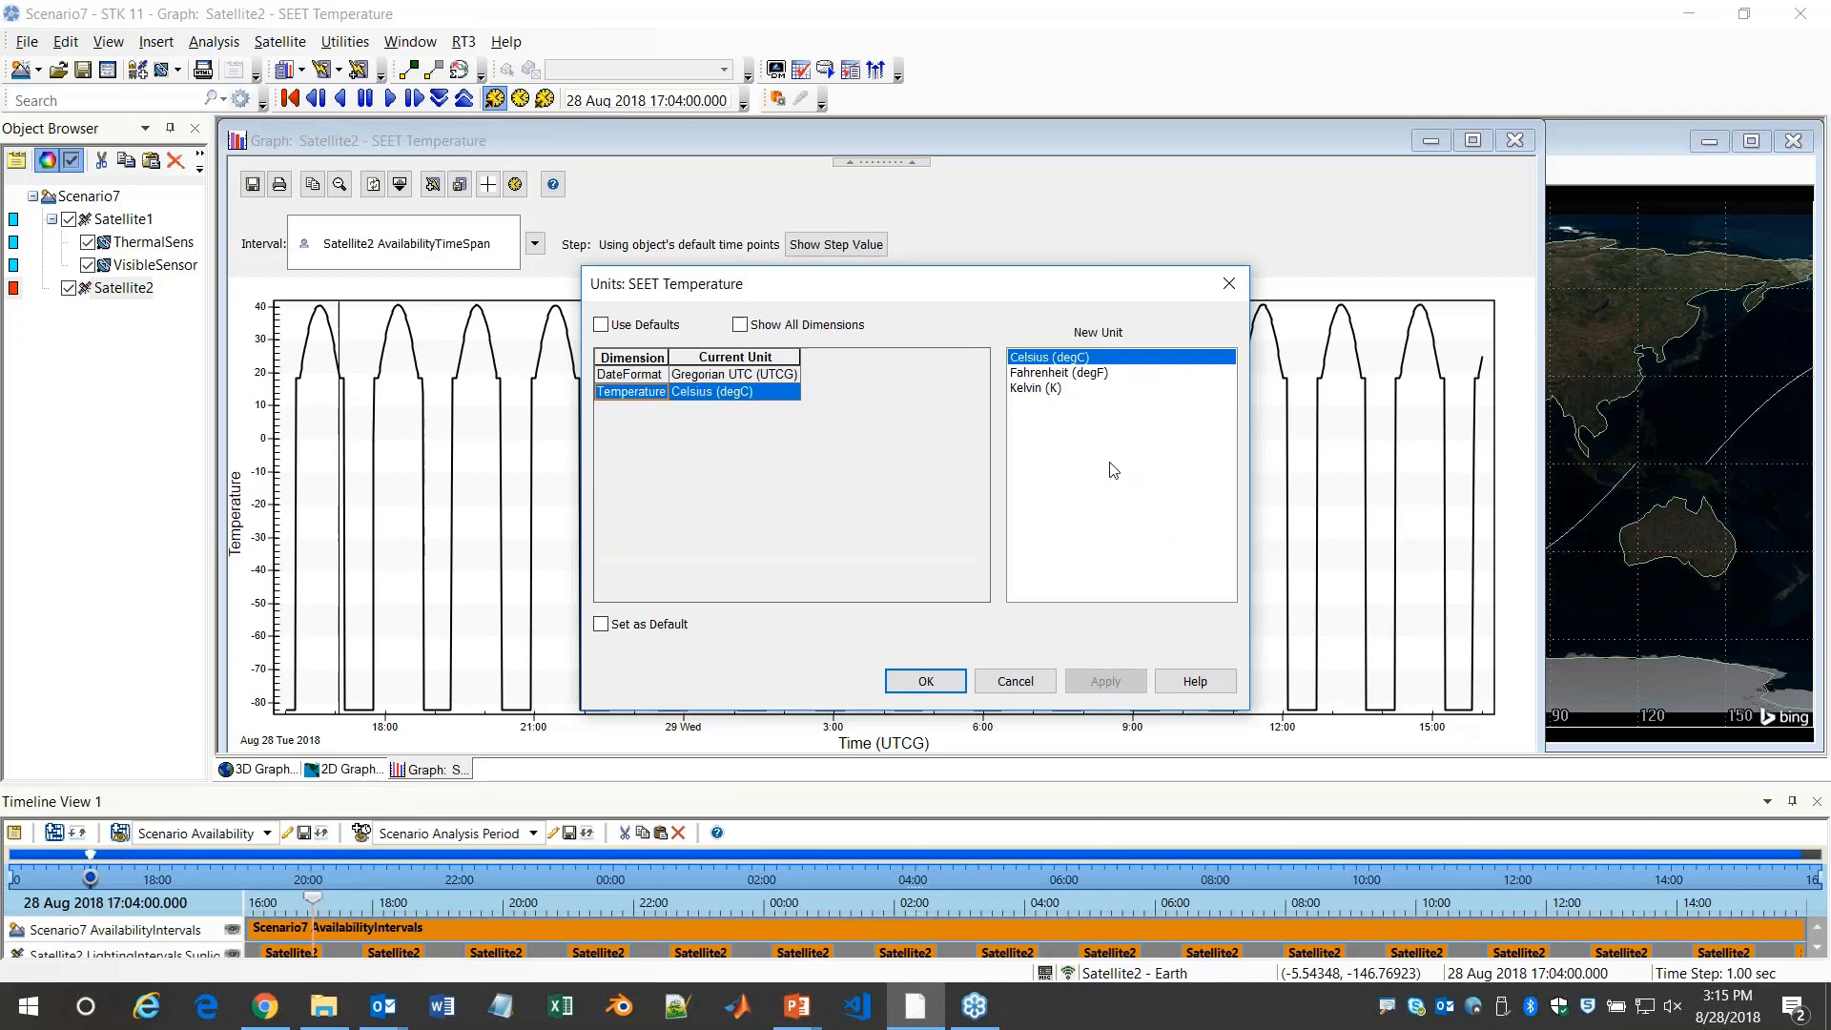
pyautogui.click(1034, 388)
pyautogui.click(925, 681)
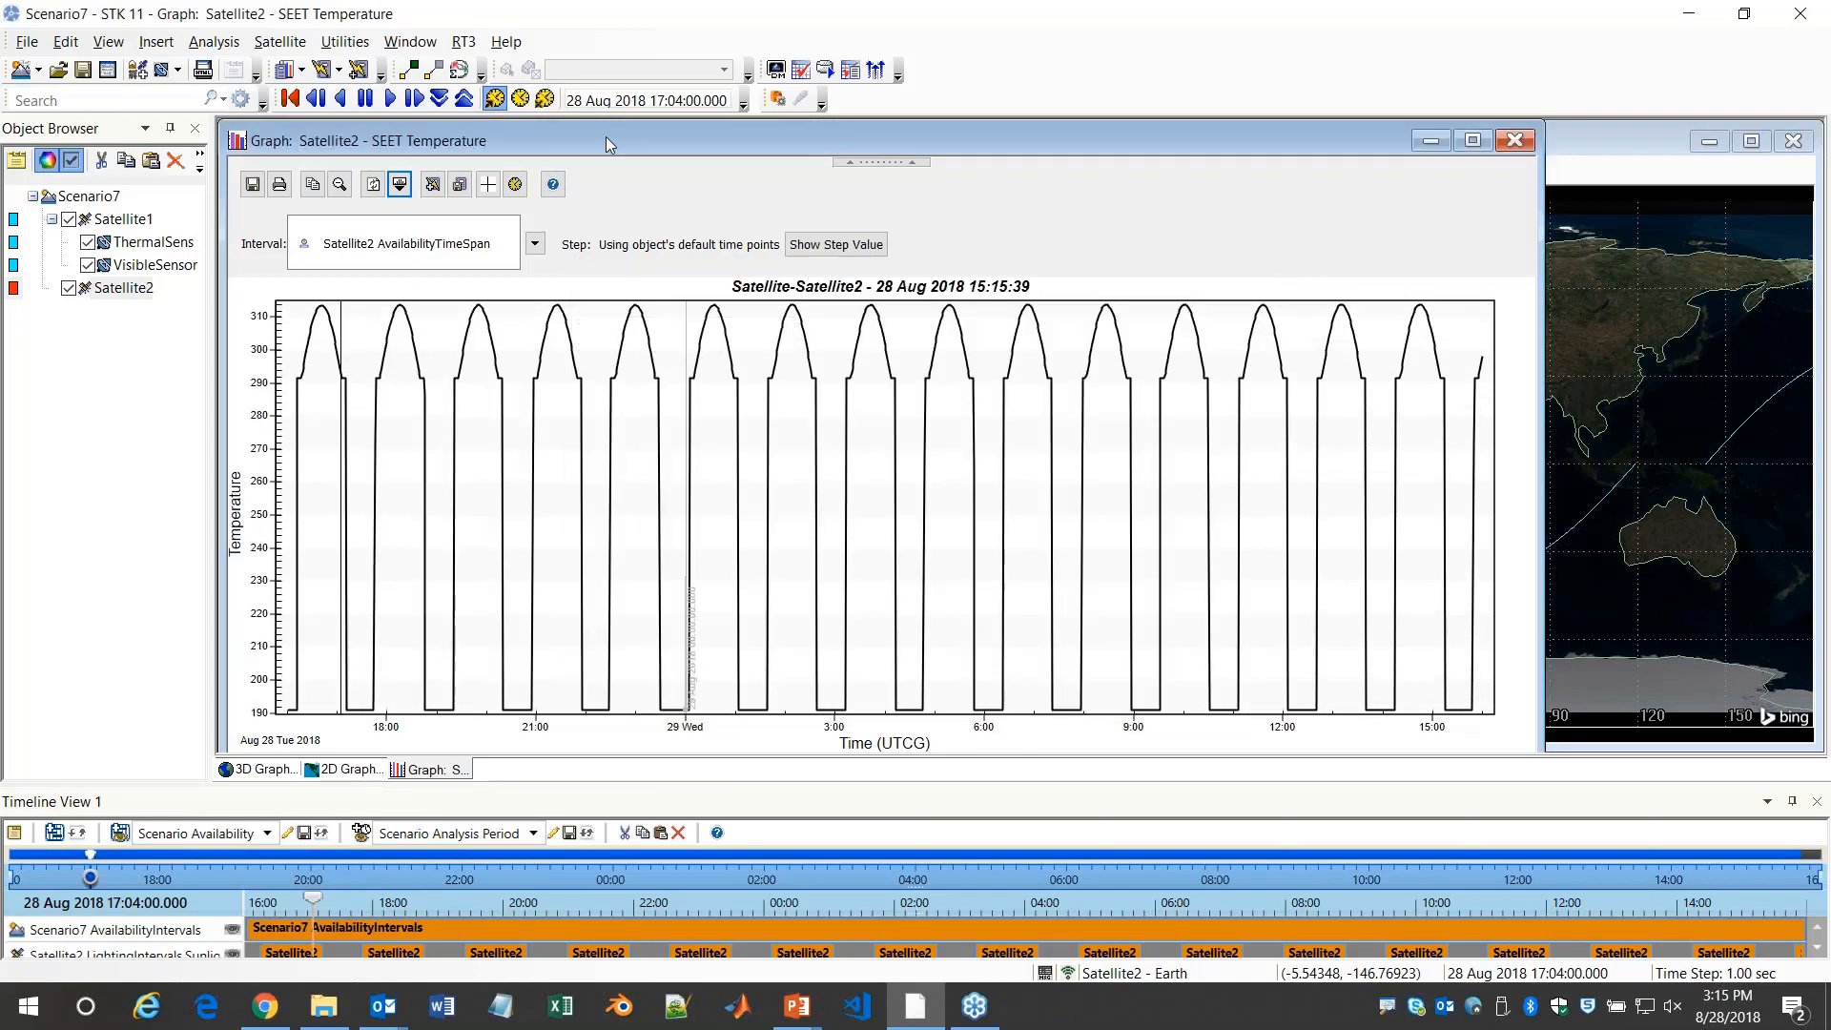
# Shift and narrow the graph beside the 3D view, examine Satellite2's peak and minimum temperatures during the first orbit, and close the graph
pyautogui.moveTo(607, 143); pyautogui.dragTo(820, 129)
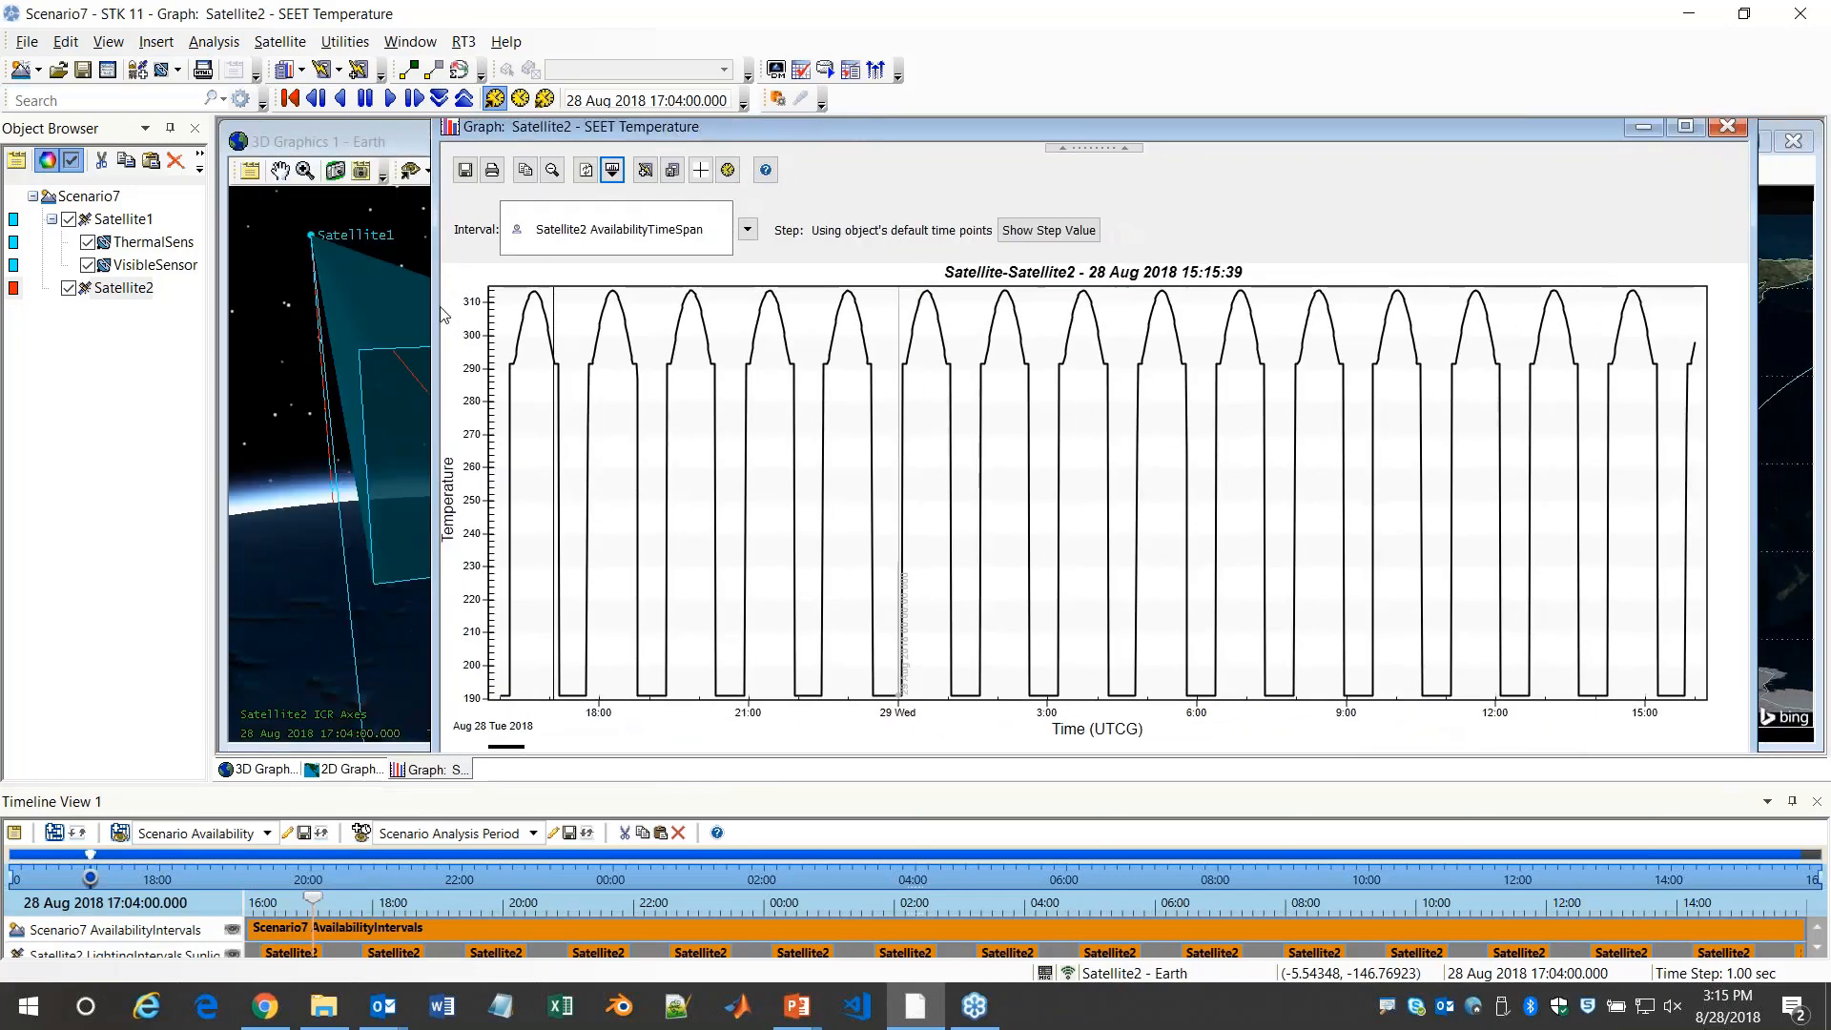
pyautogui.moveTo(443, 315); pyautogui.dragTo(644, 319)
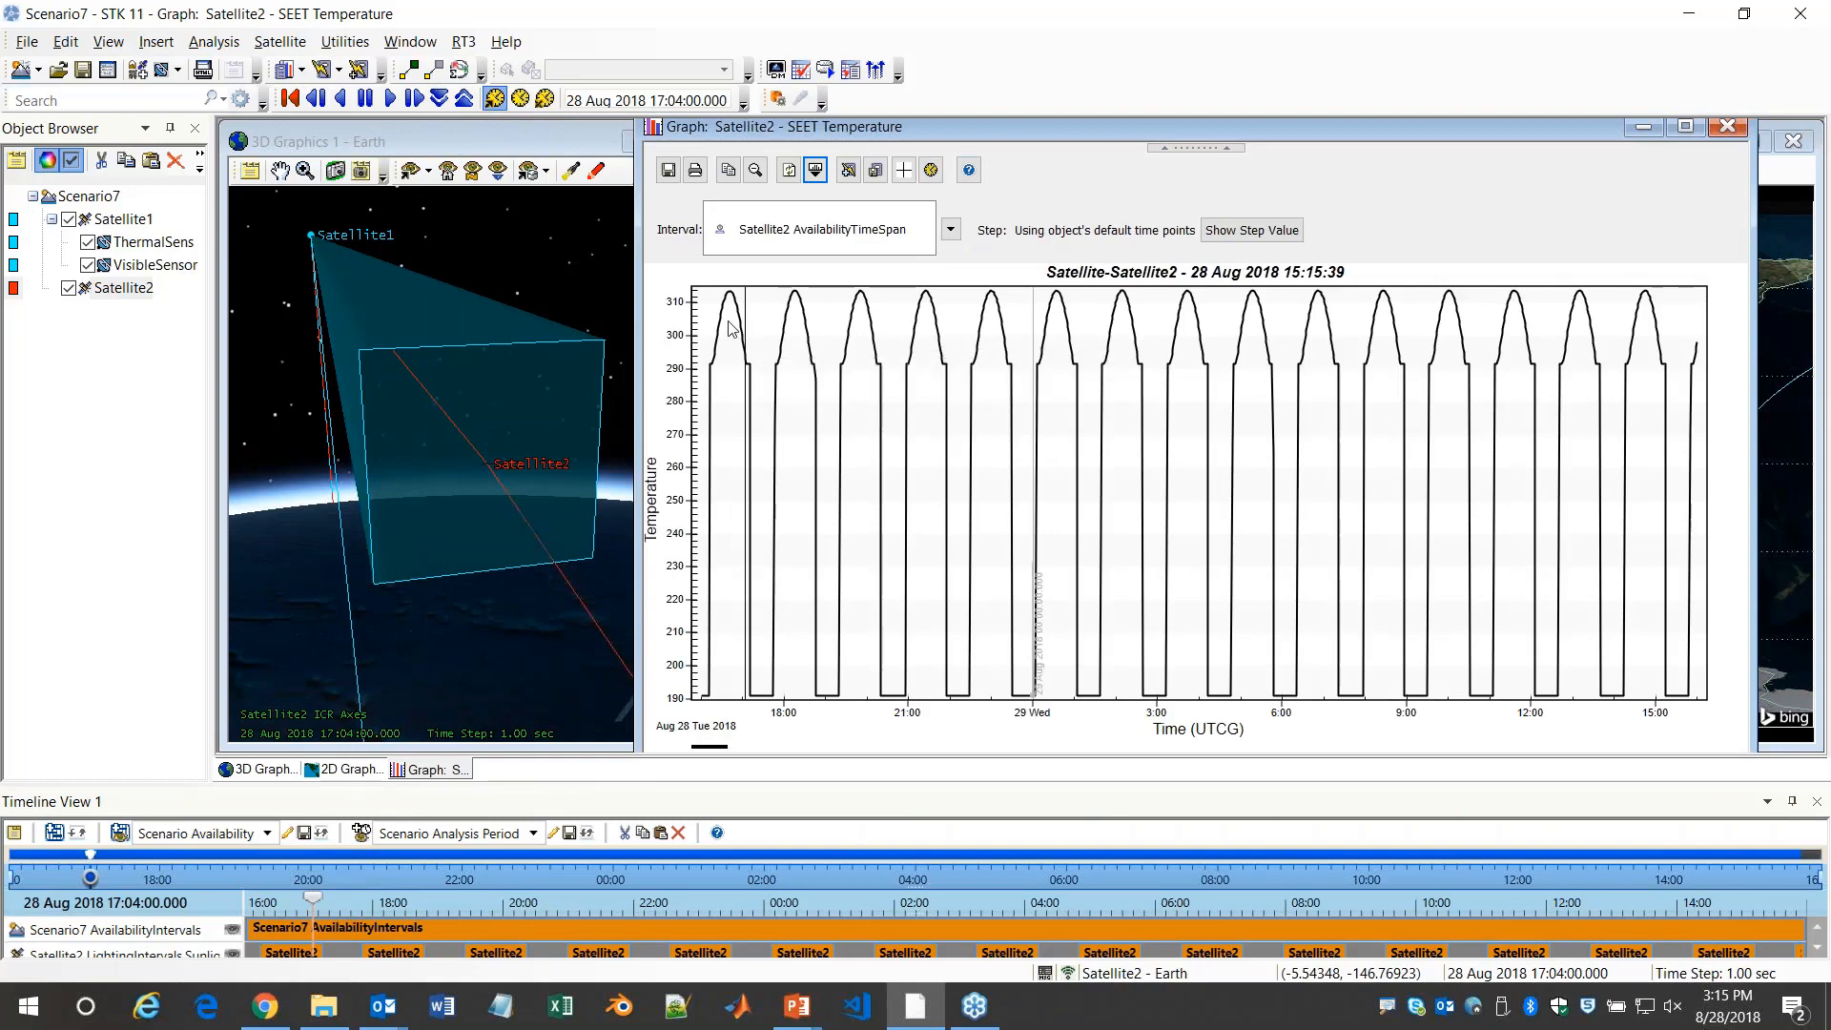
pyautogui.moveTo(746, 355)
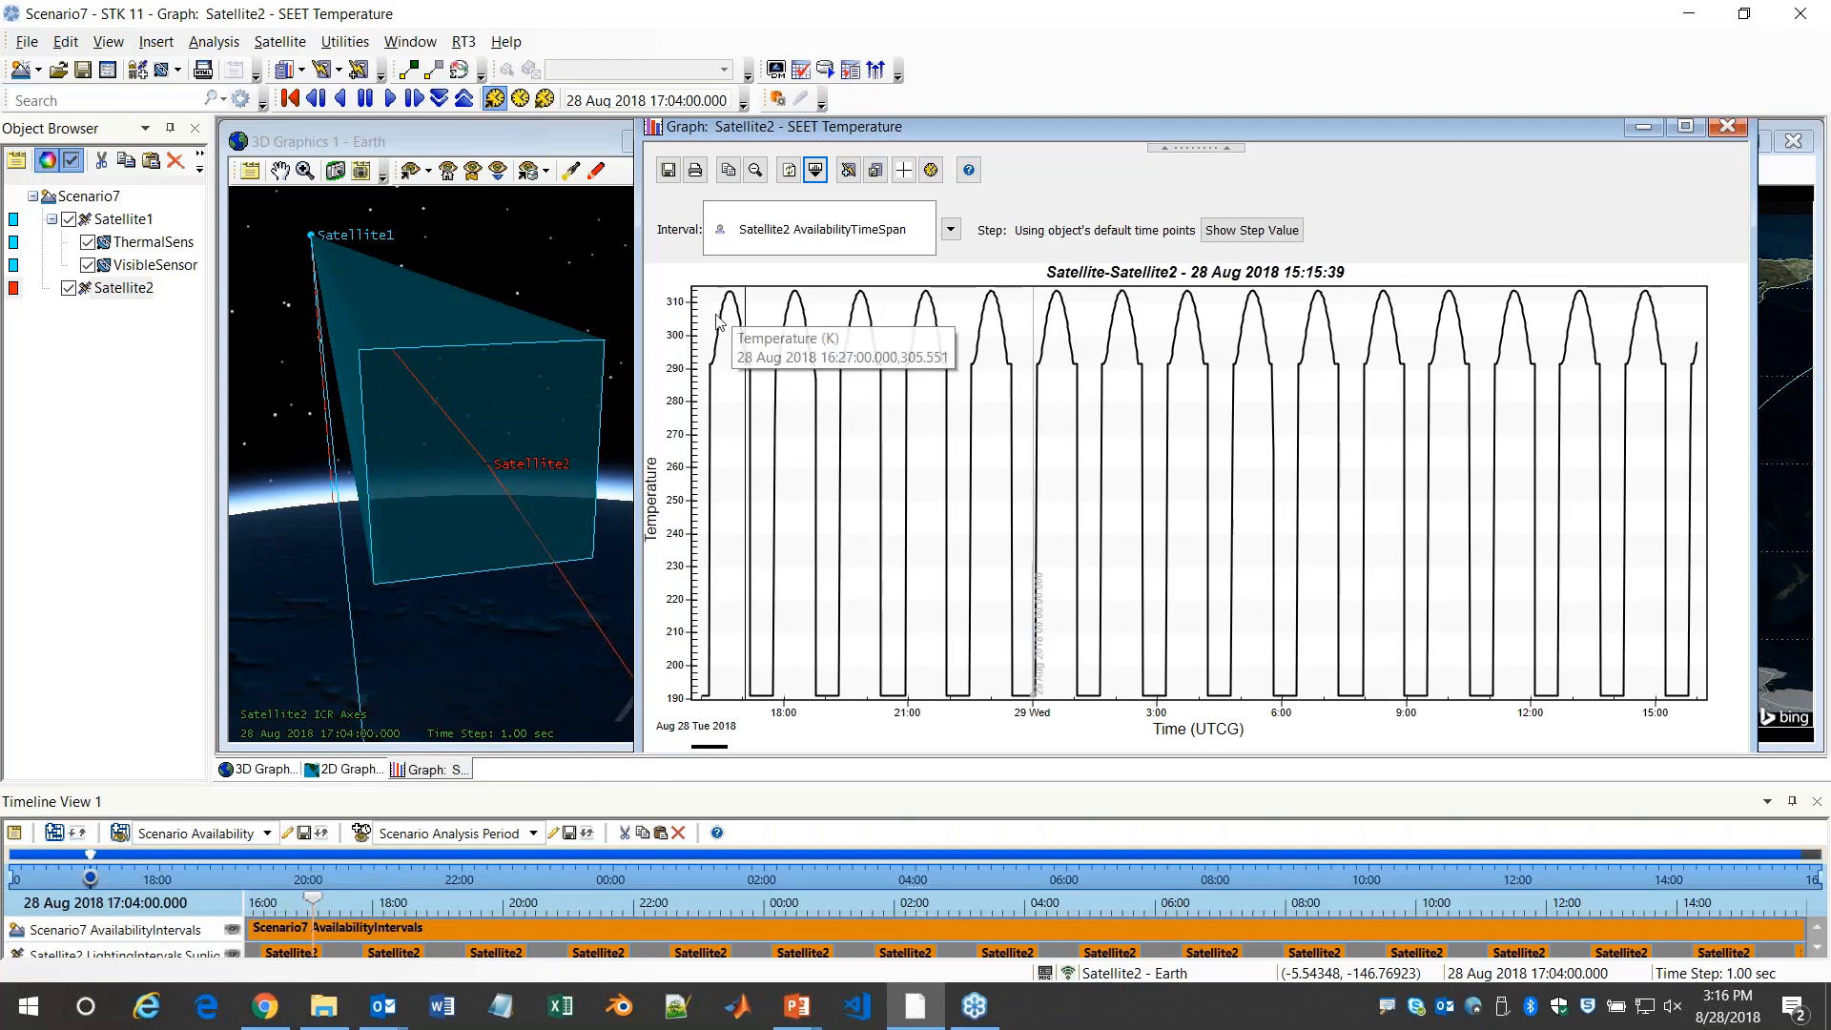
pyautogui.moveTo(730, 301)
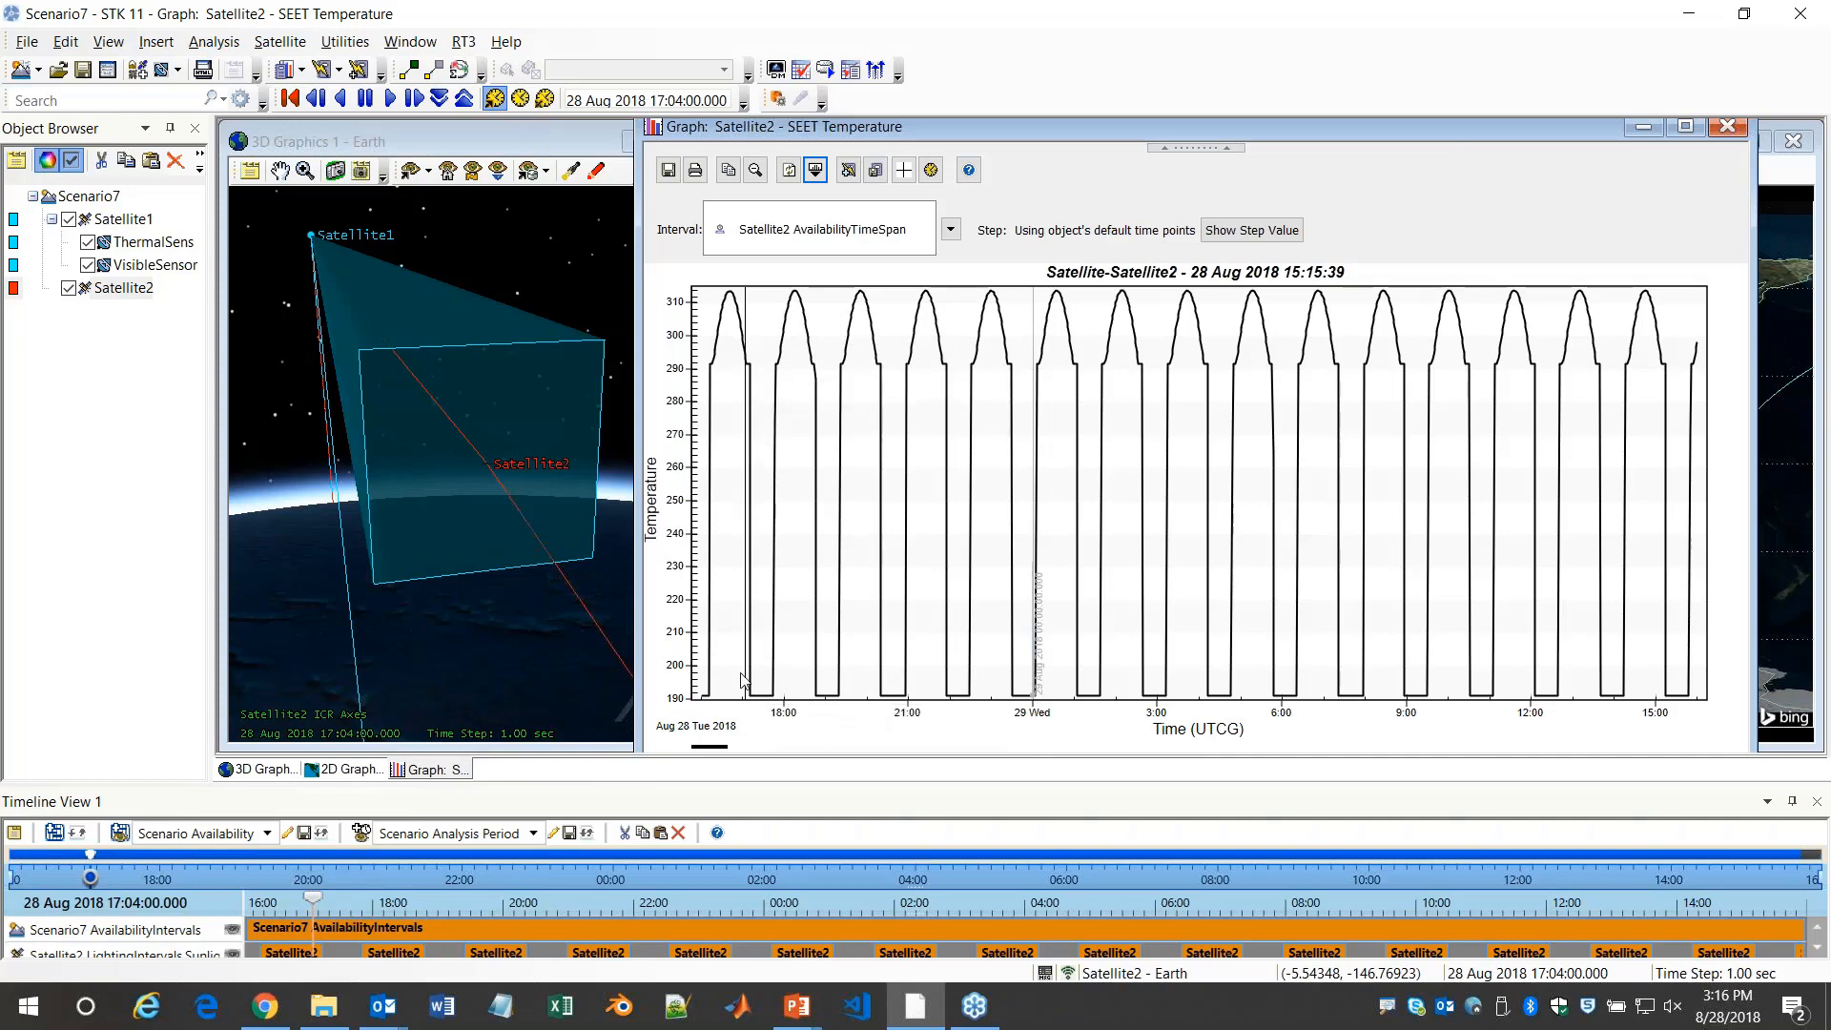
pyautogui.moveTo(756, 706)
pyautogui.click(1732, 126)
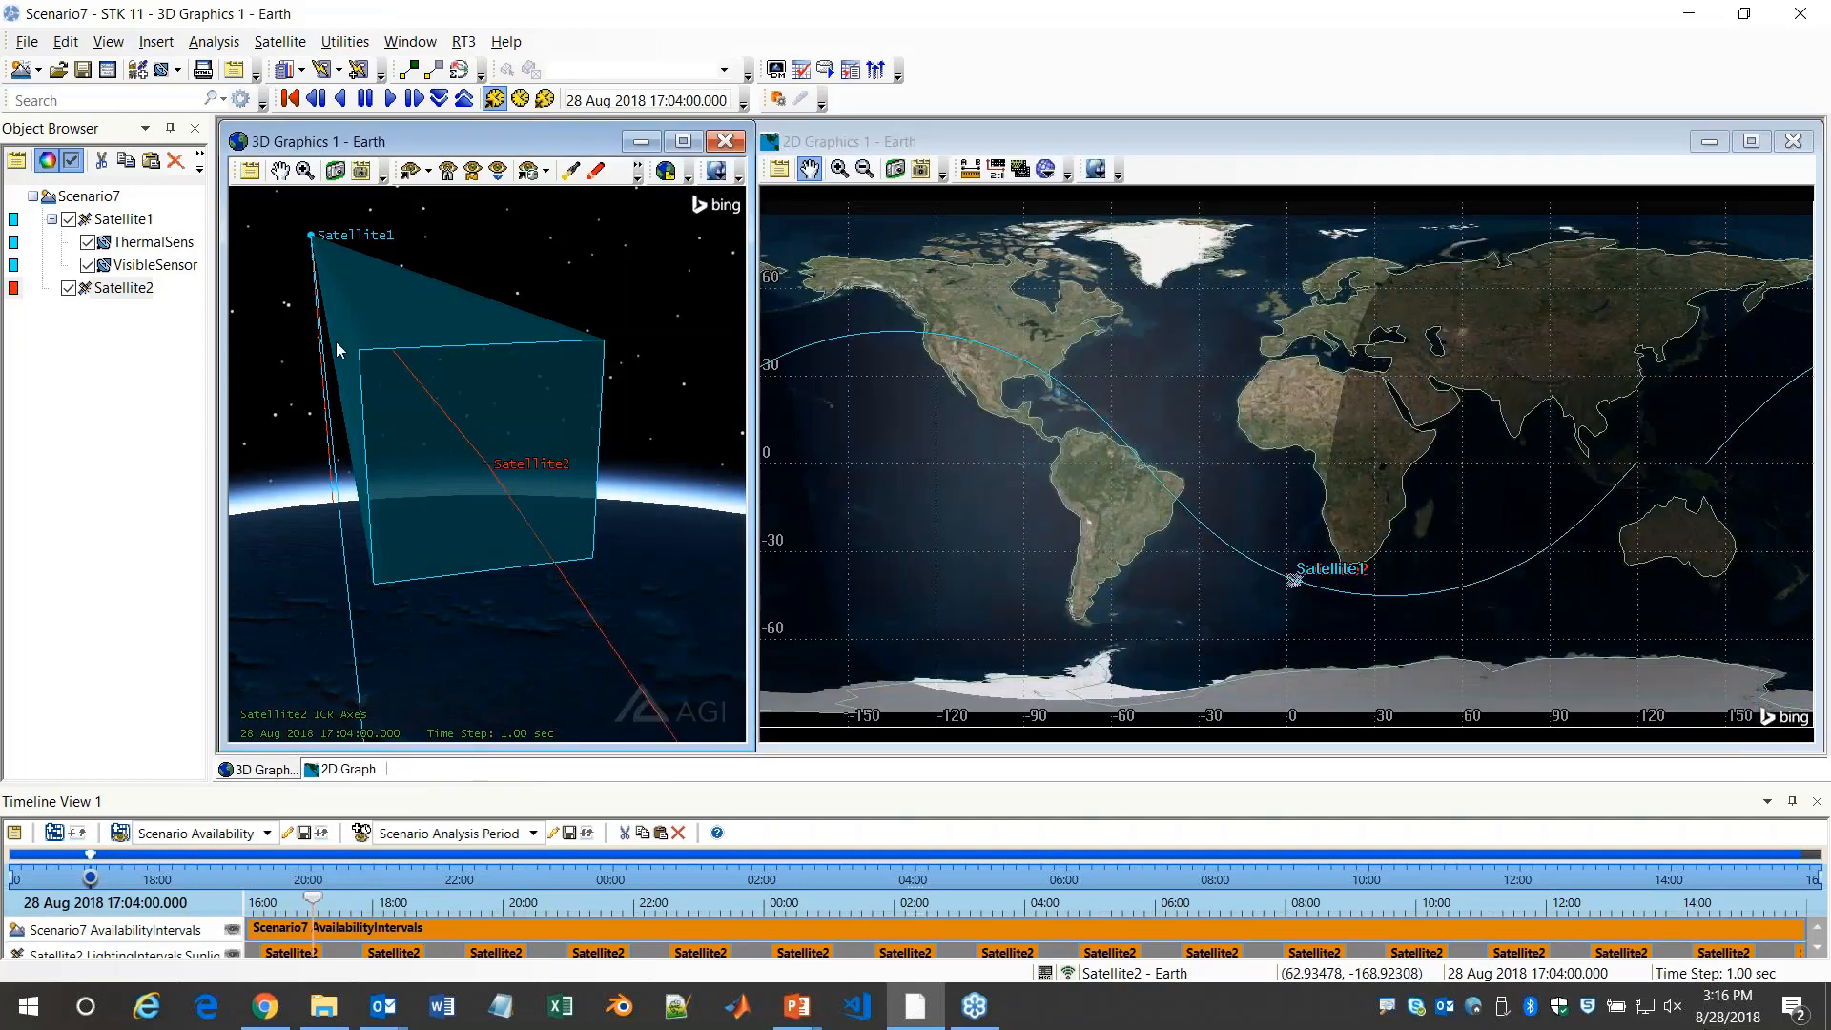
# Duplicate Satellite2 within the scenario
pyautogui.click(121, 291)
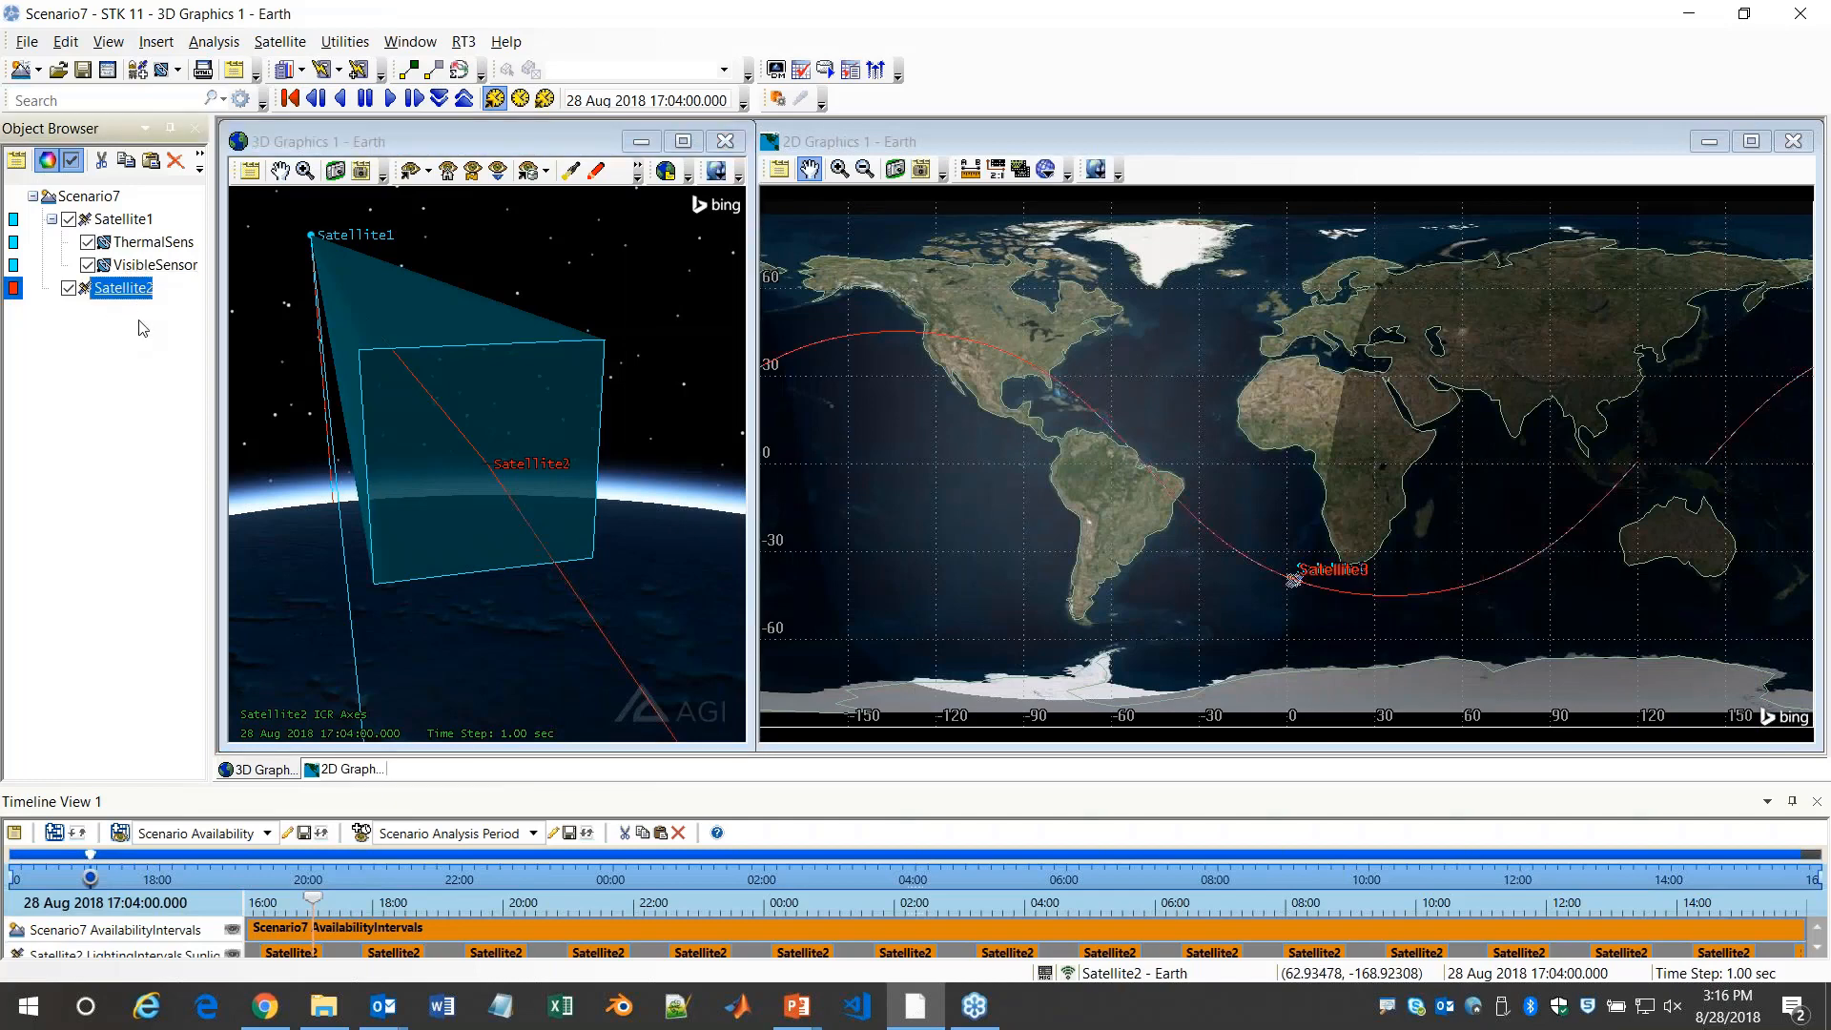
pyautogui.hotkey('ctrl', 'c')
pyautogui.hotkey('ctrl', 'v')
# Set Satellite2's static EOIR body temperature to 180 K, check the available surface materials, and keep Gray Body
pyautogui.doubleClick(136, 291)
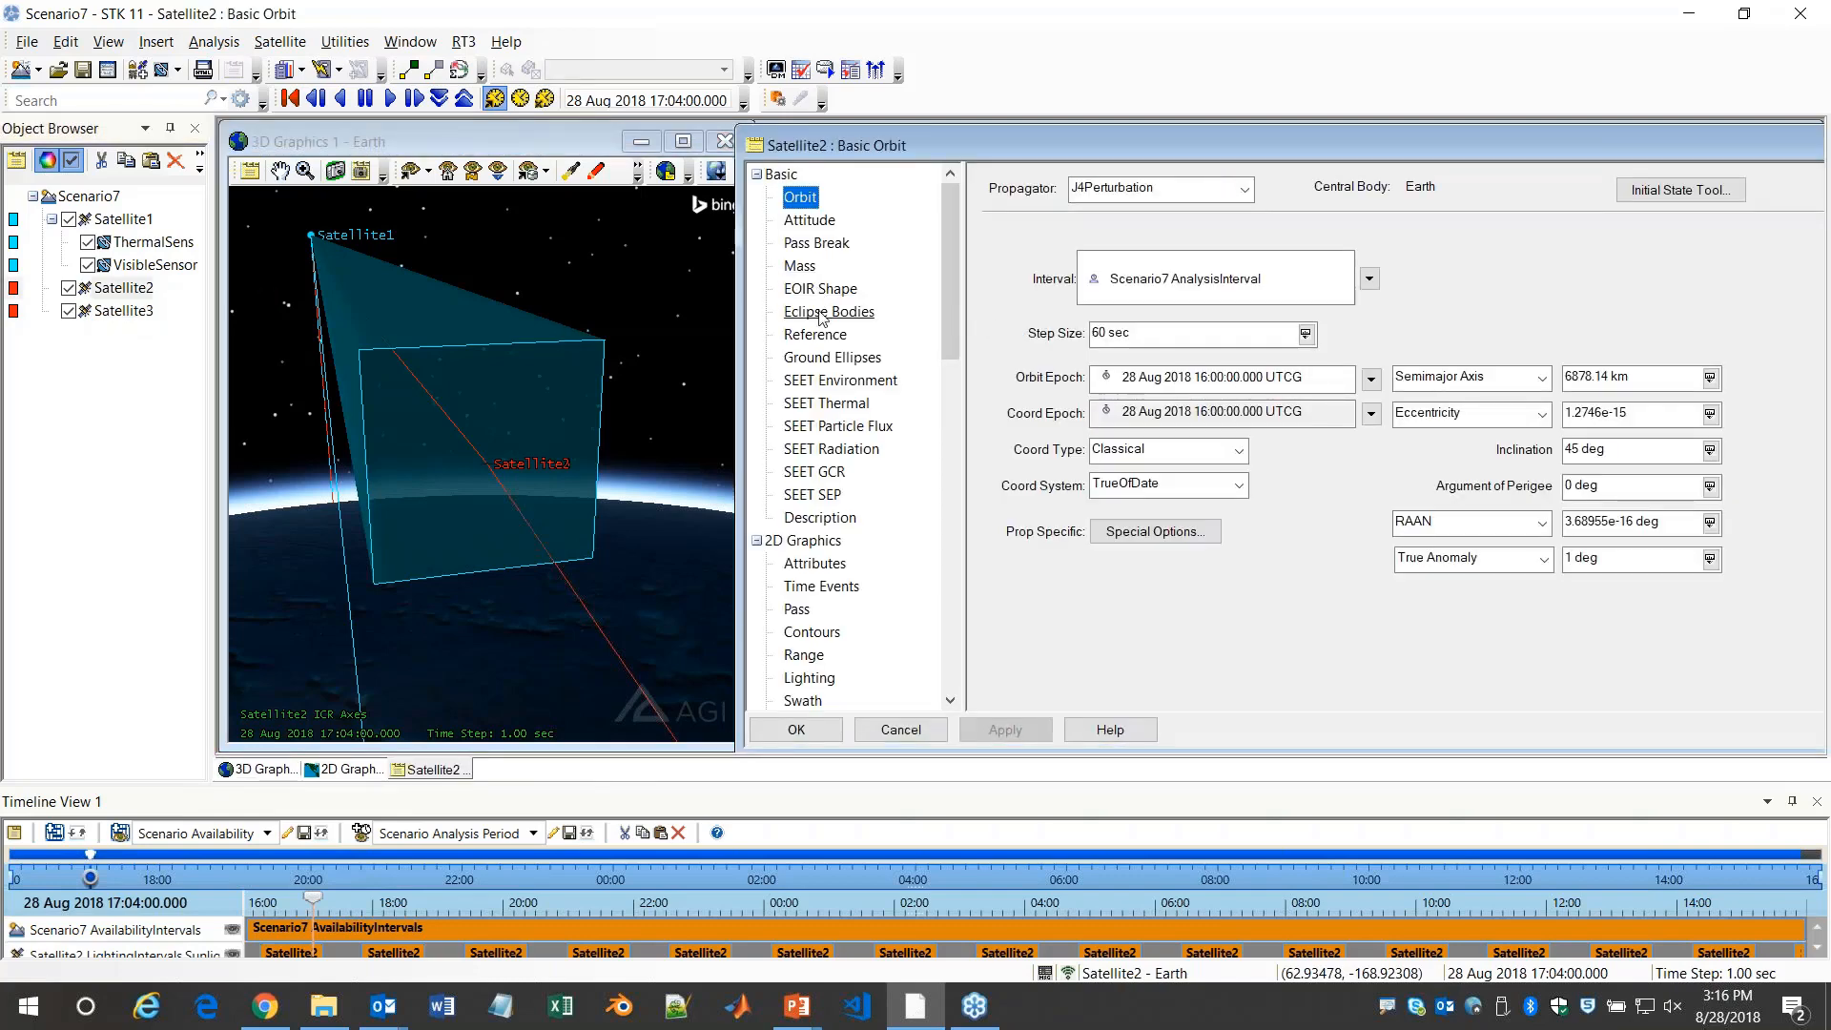
pyautogui.click(819, 293)
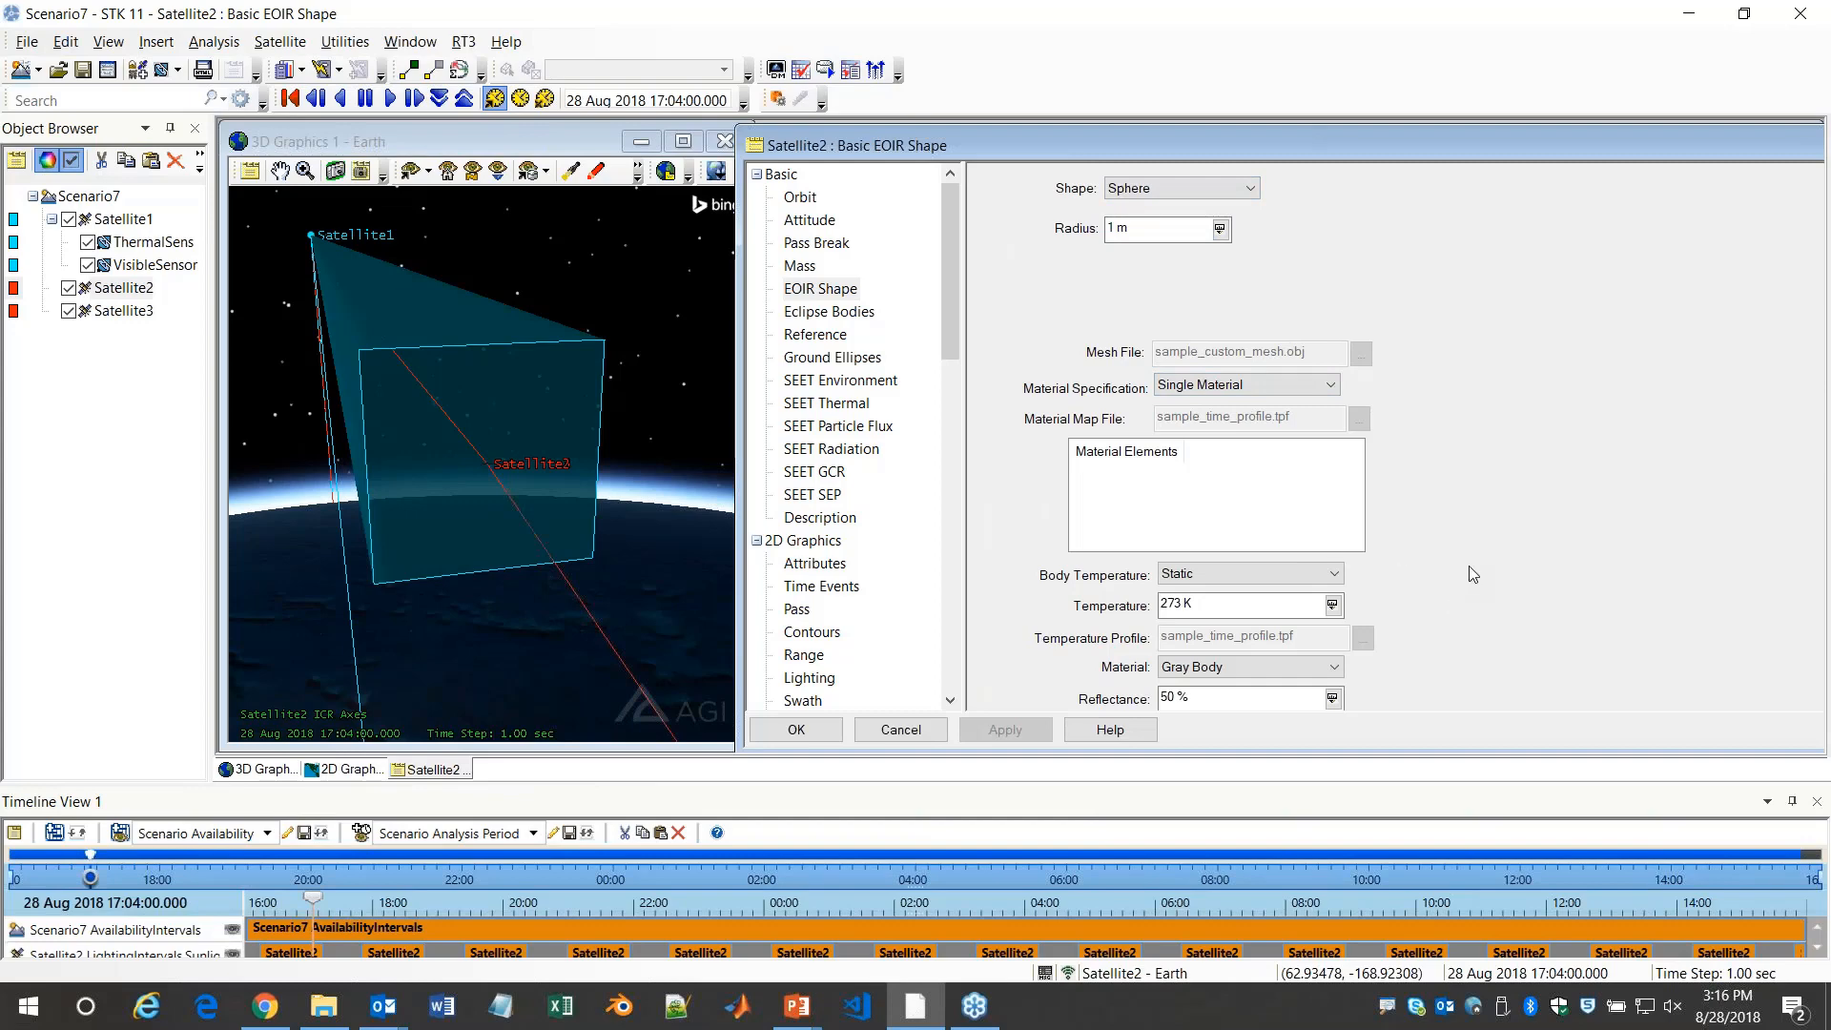
pyautogui.click(1283, 575)
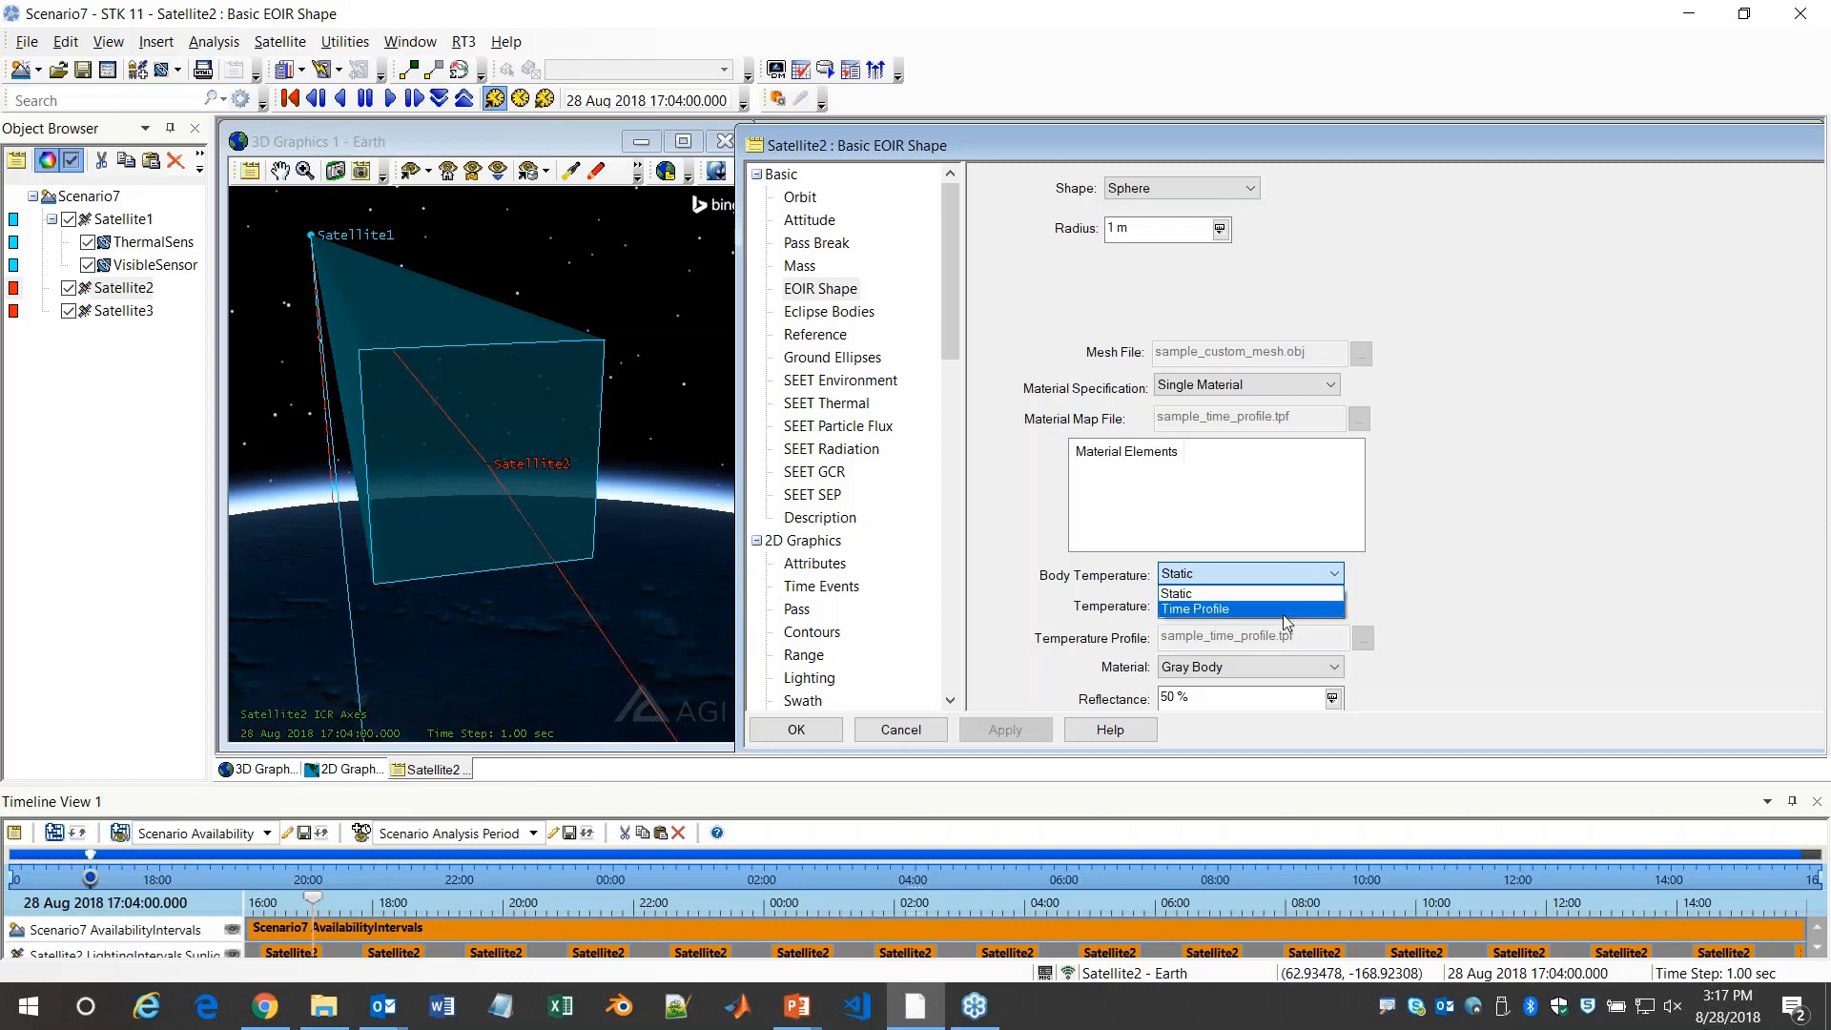
pyautogui.click(1296, 581)
pyautogui.doubleClick(1177, 600)
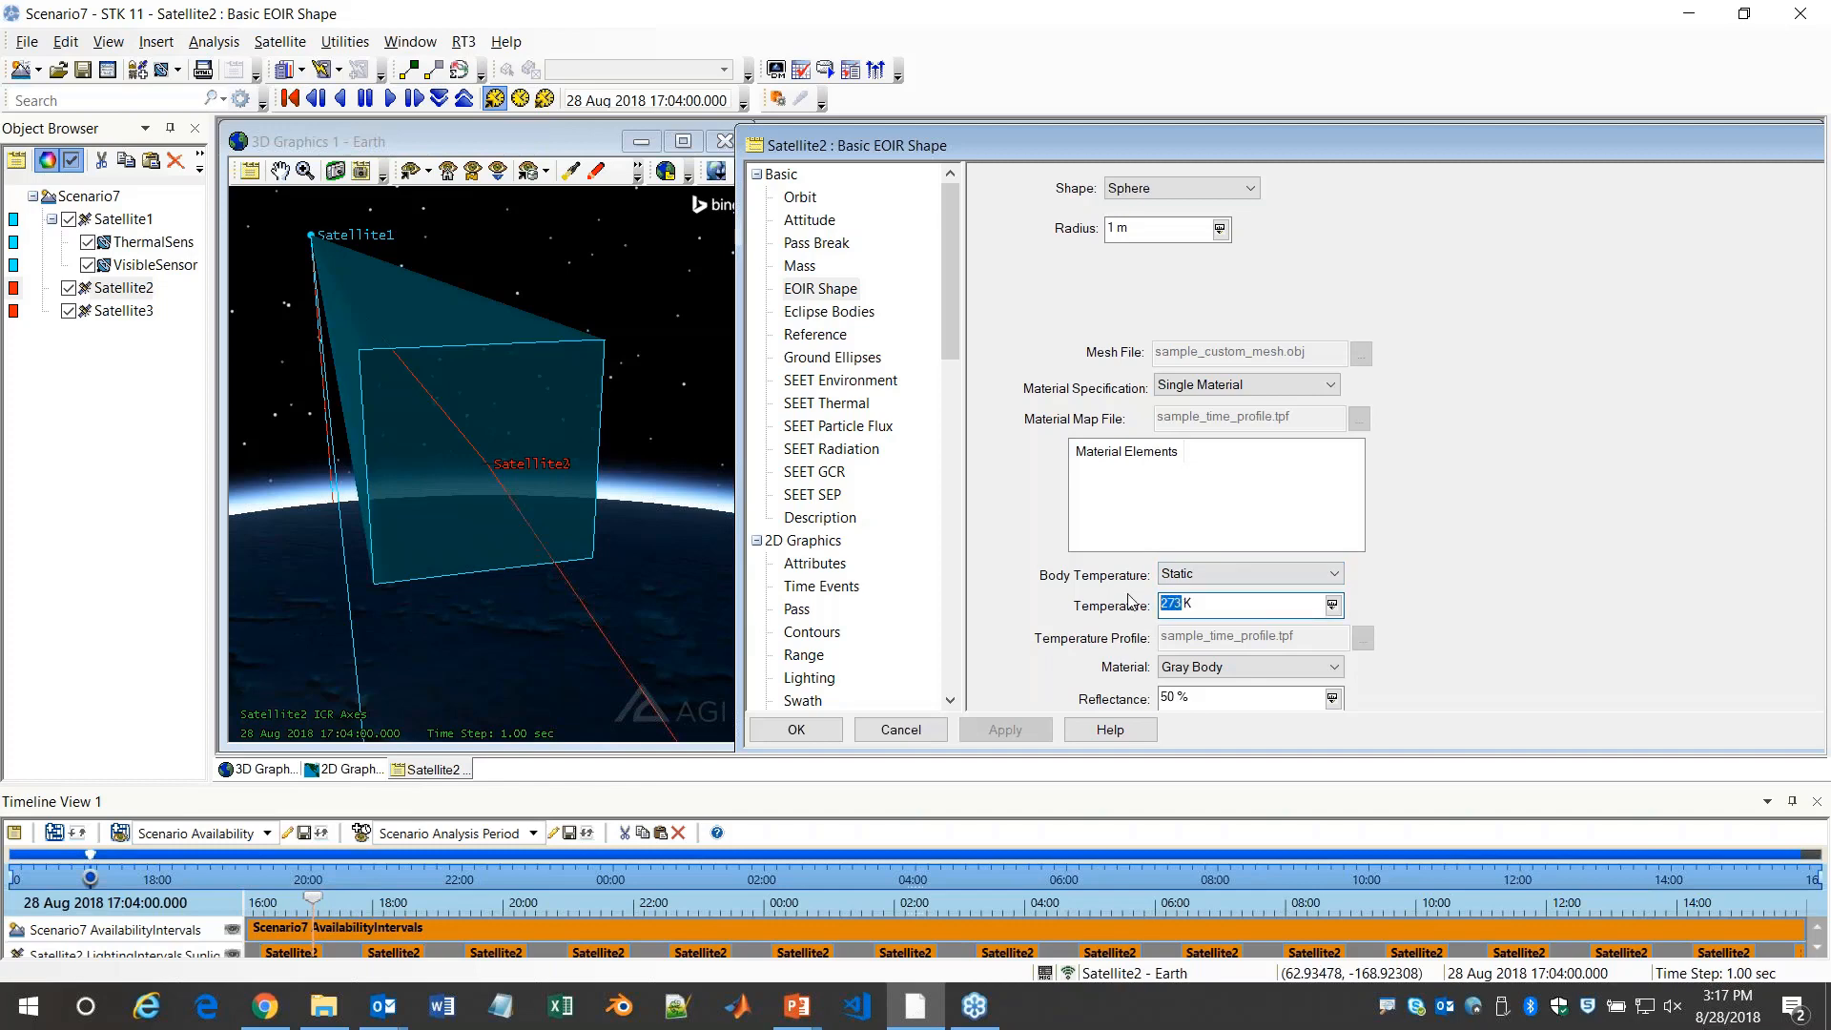
pyautogui.write('180')
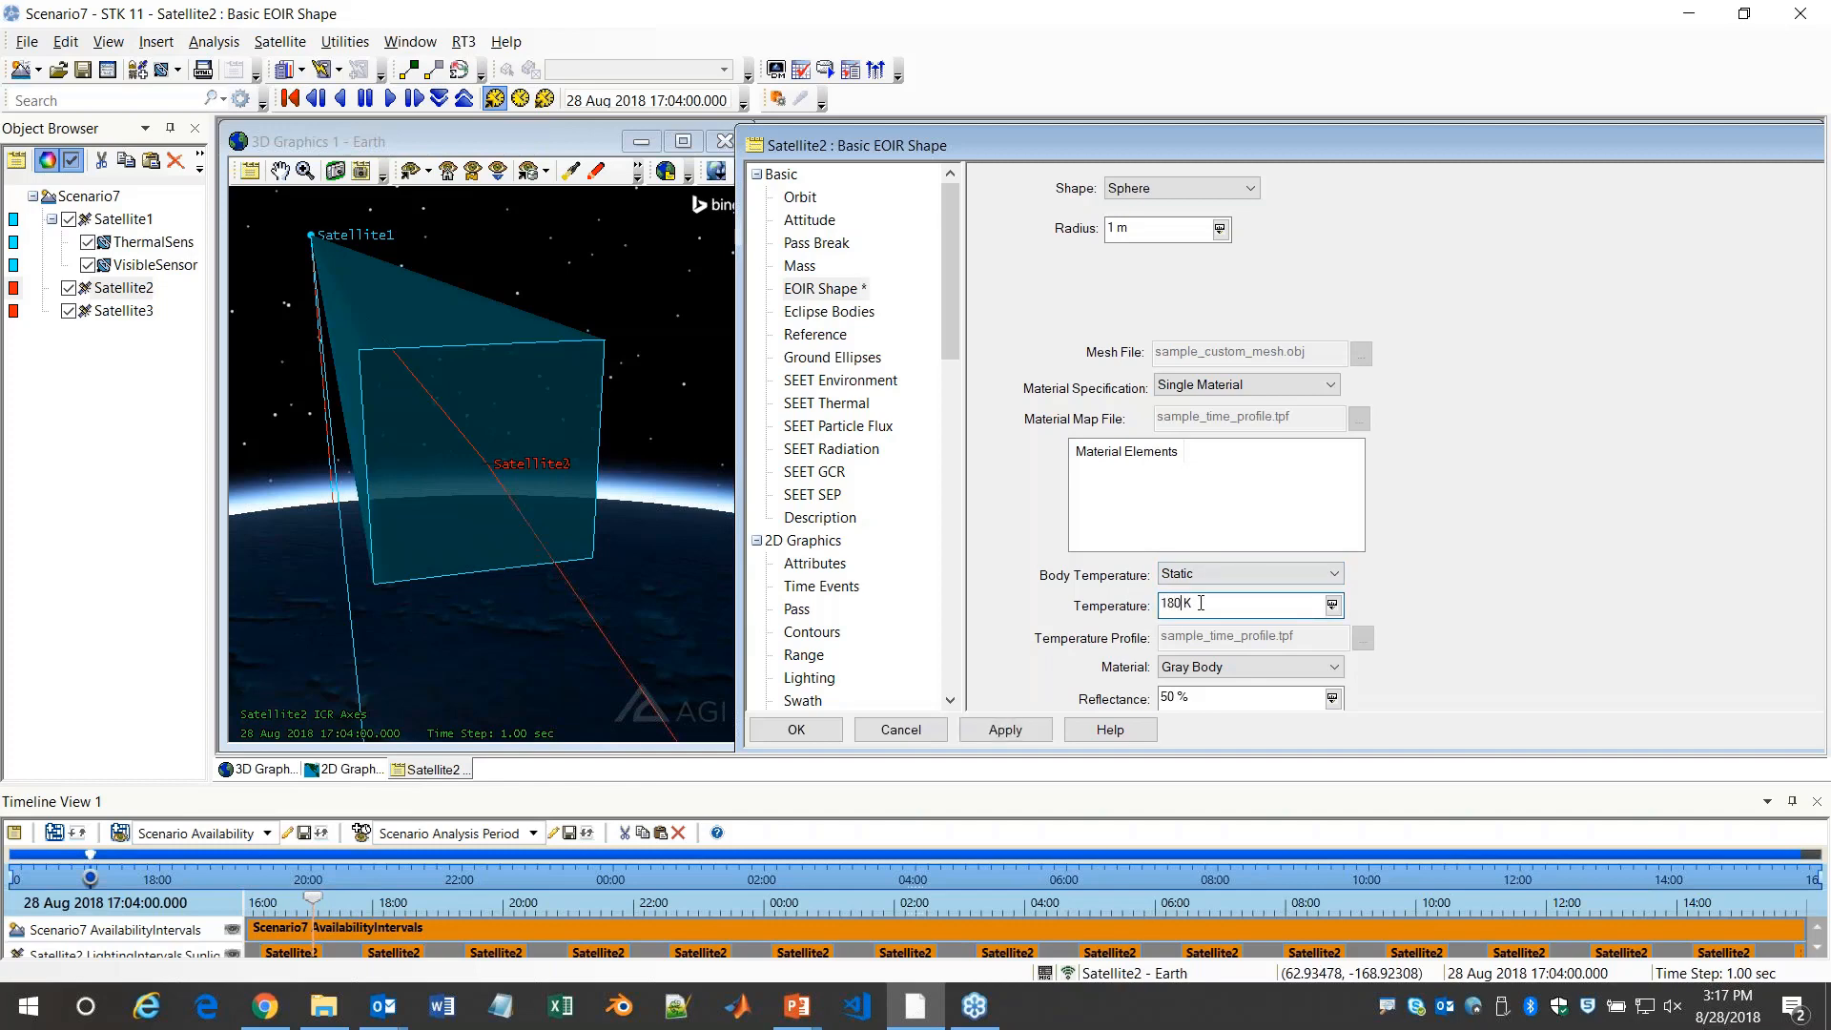
pyautogui.scroll(-1, 1462, 643)
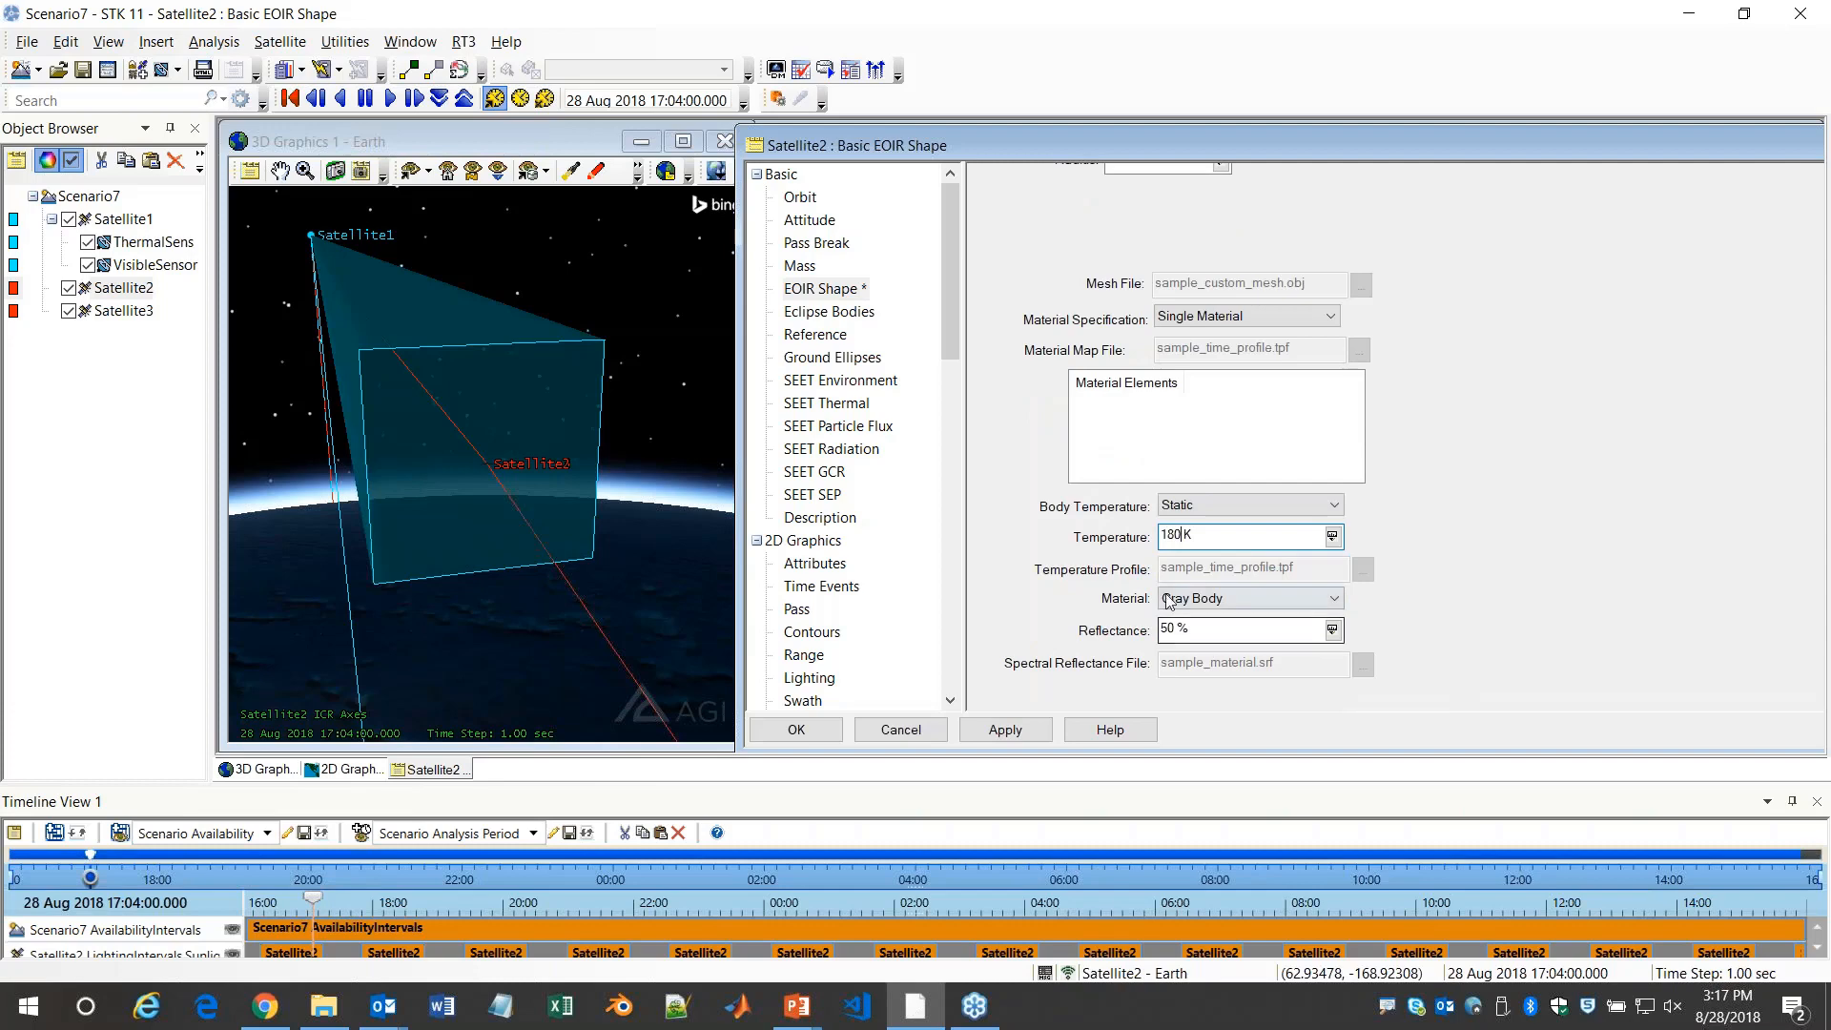
pyautogui.click(1201, 599)
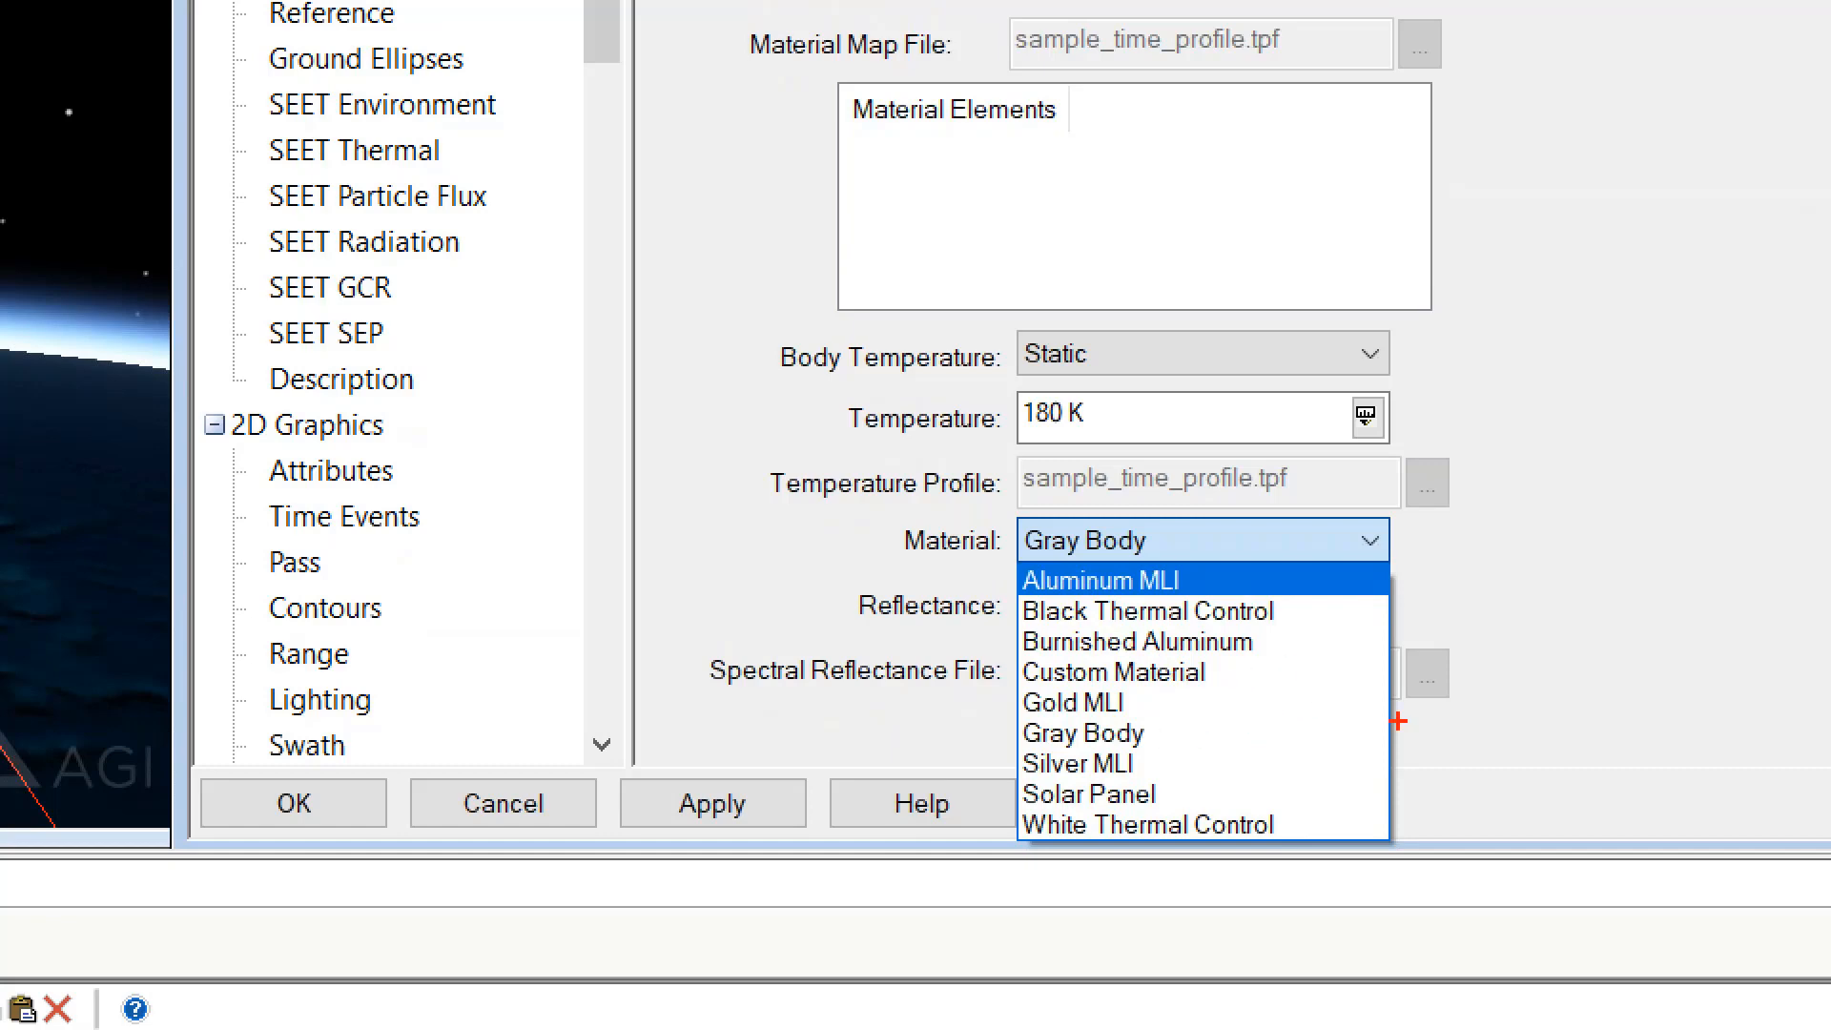
pyautogui.press('Escape')
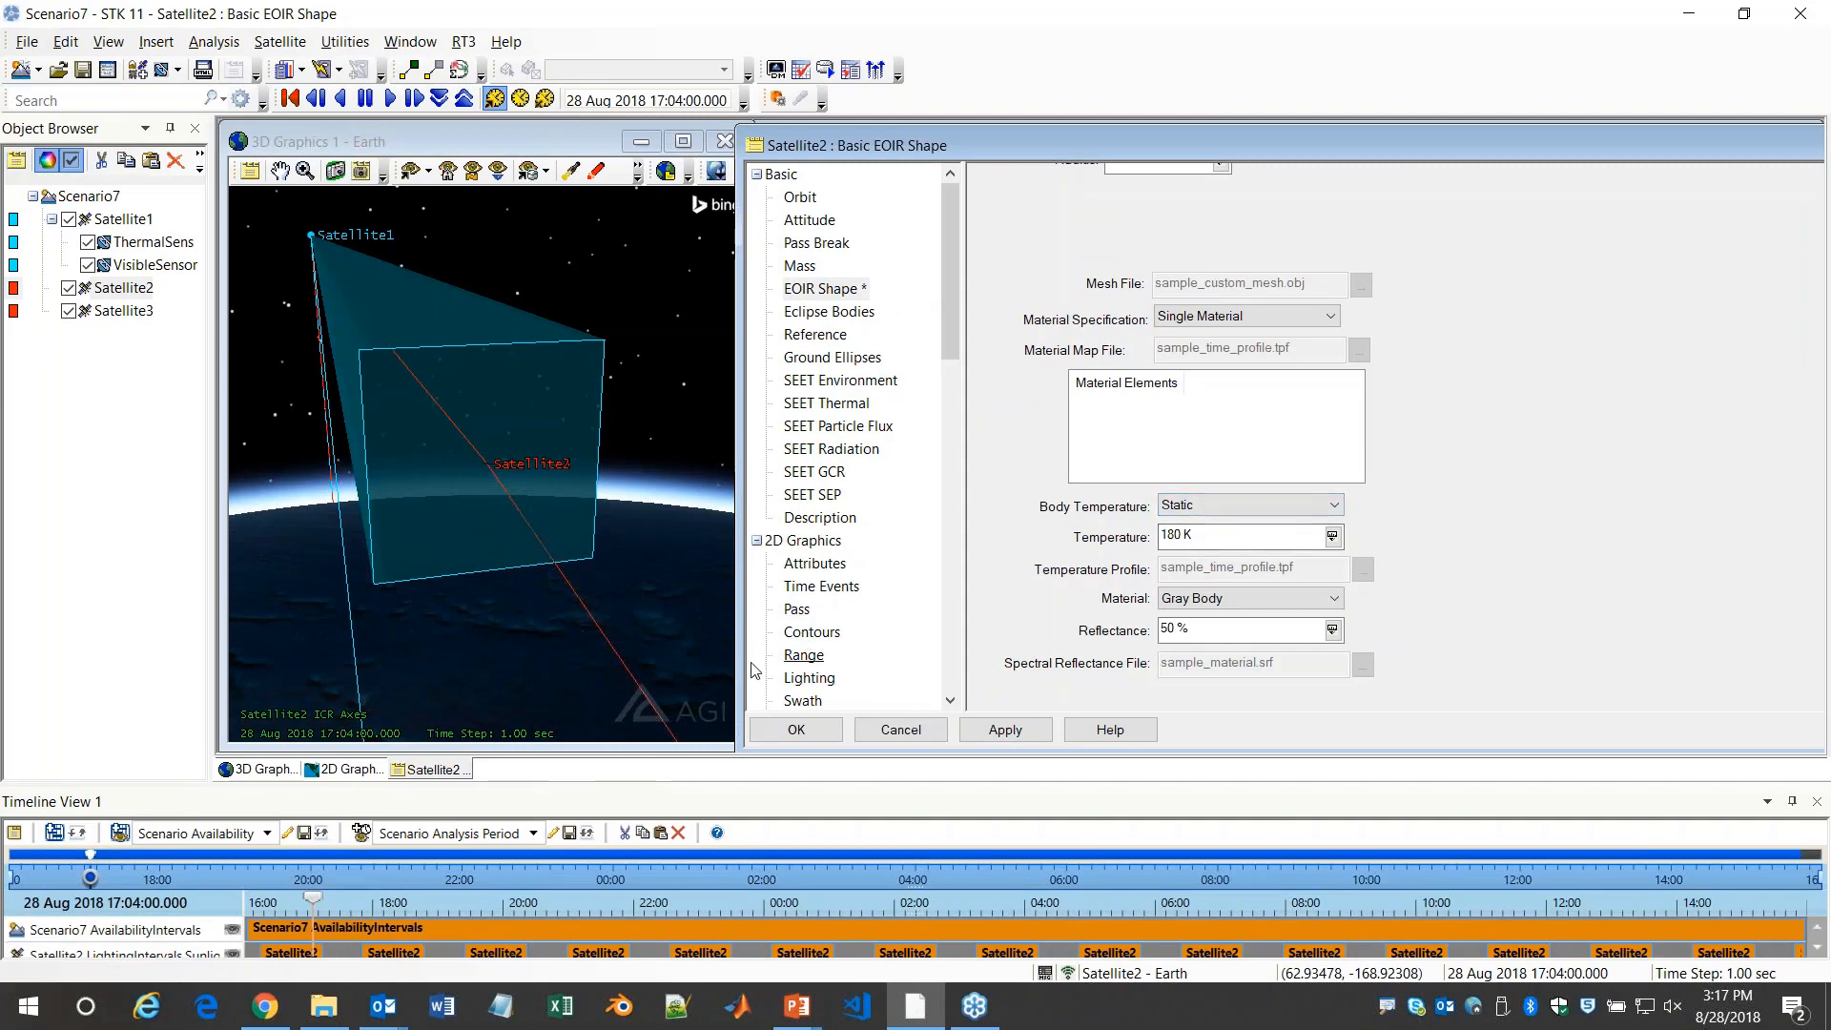
pyautogui.click(785, 730)
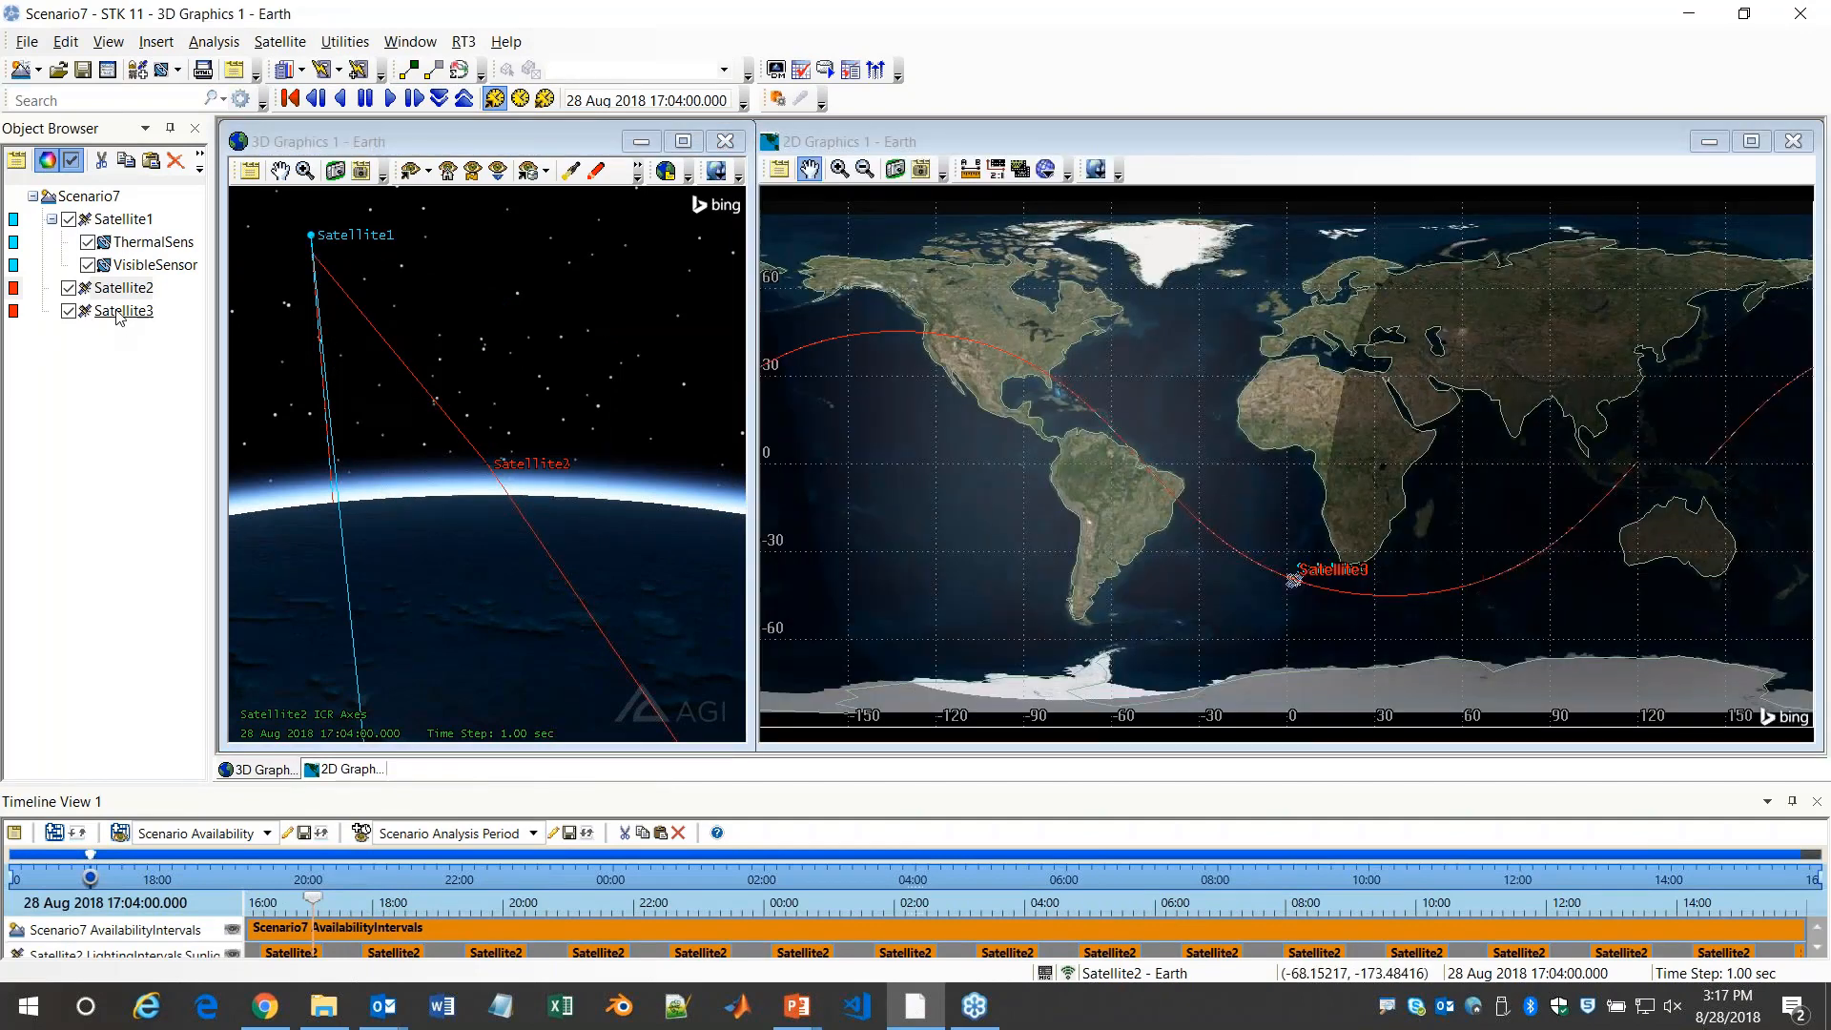
# Set the static EOIR body temperature of Satellite3 to 310 K
pyautogui.doubleClick(152, 310)
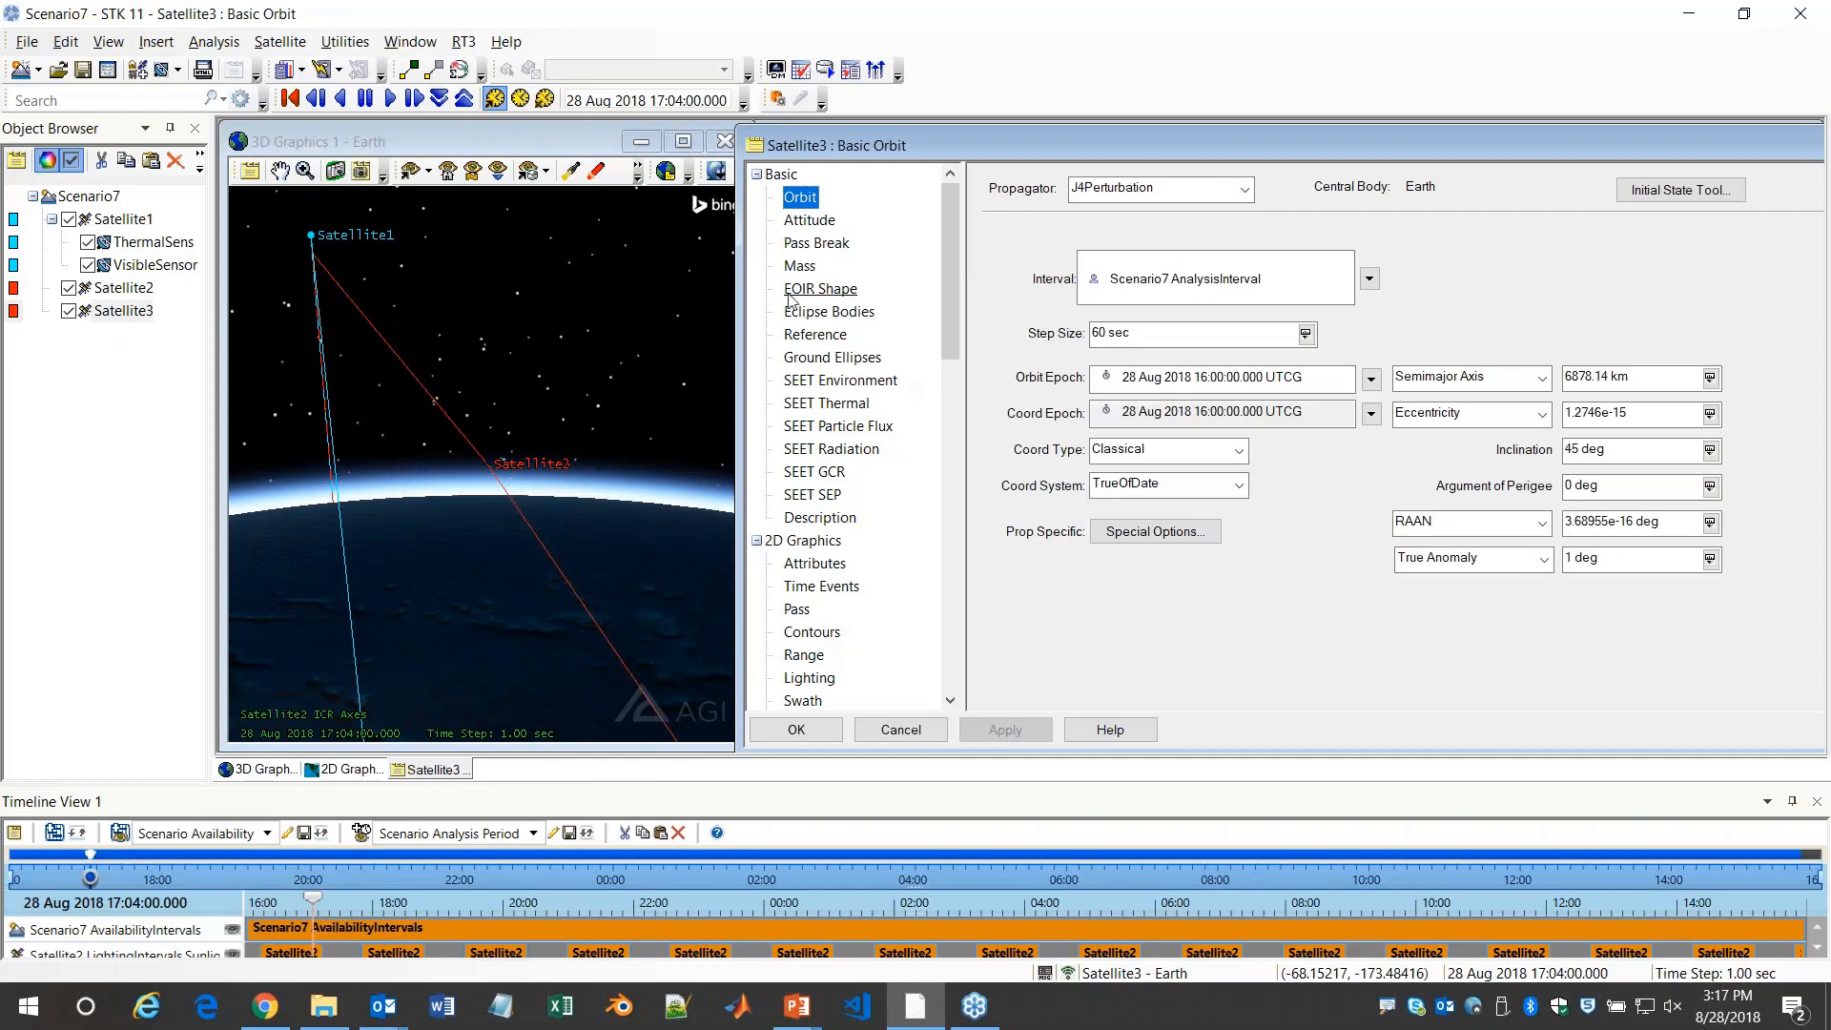
pyautogui.click(820, 288)
pyautogui.doubleClick(1179, 603)
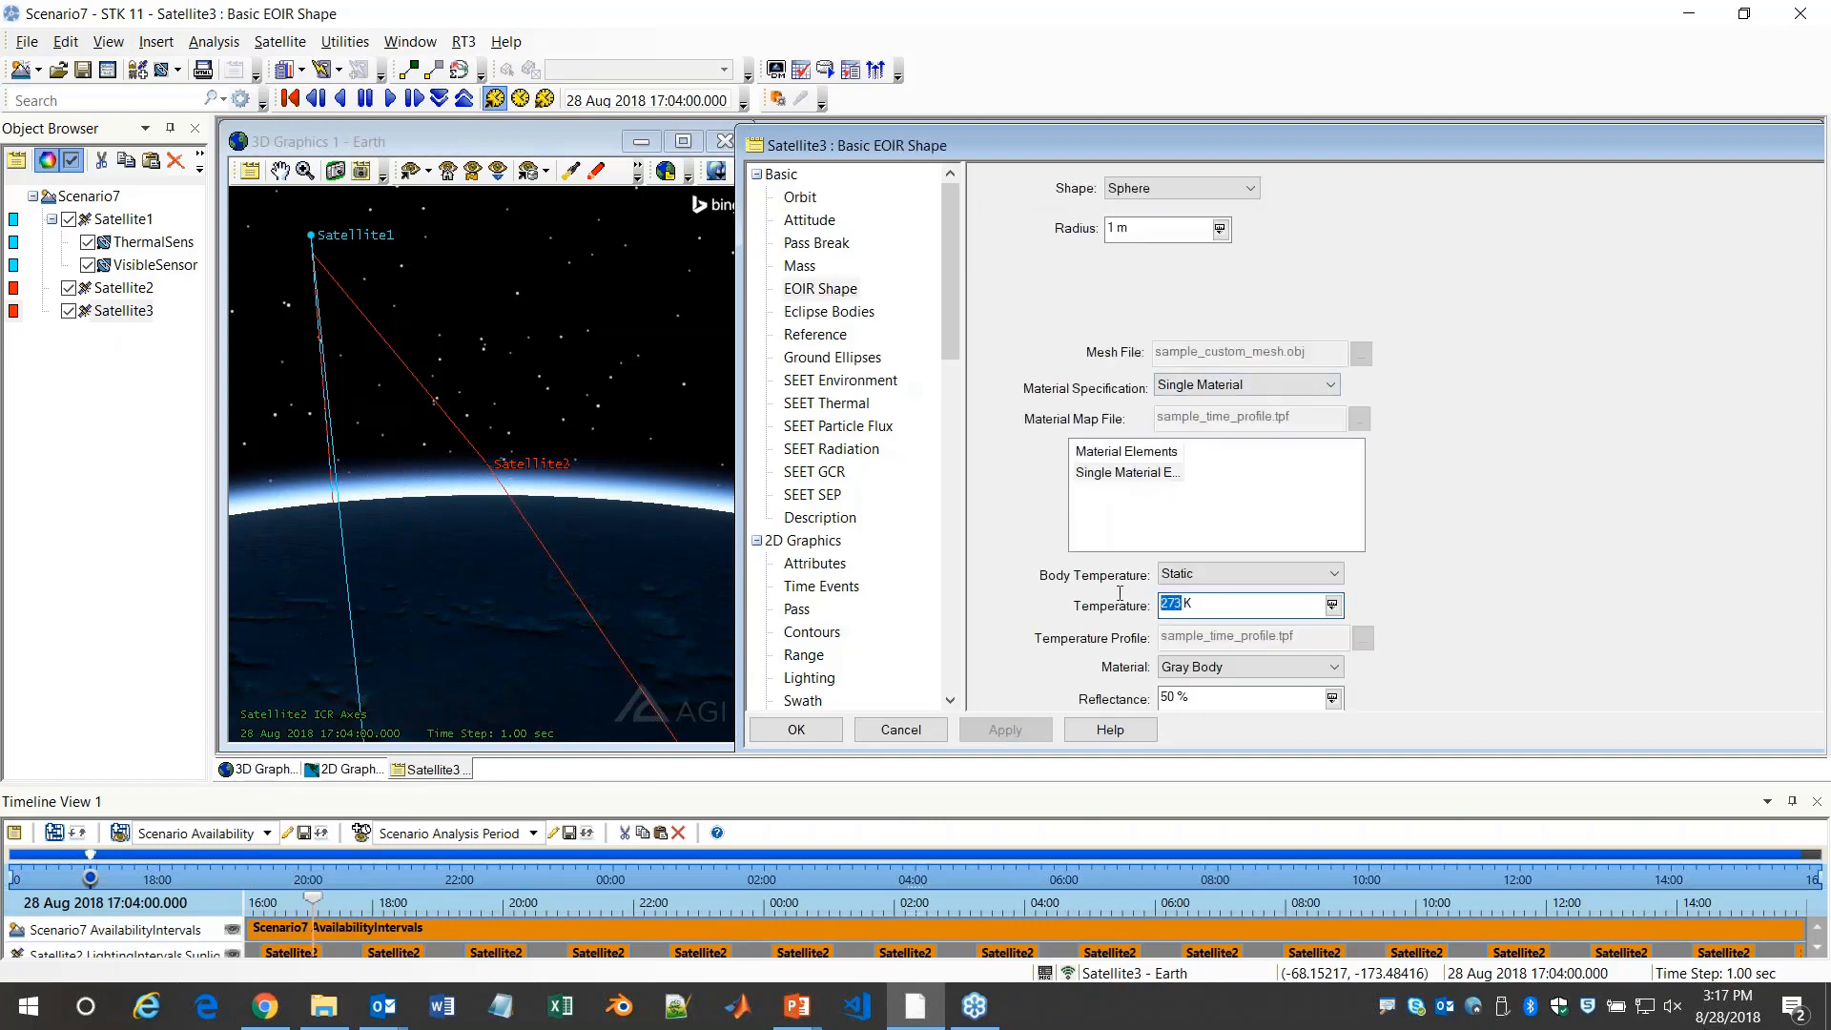
pyautogui.write('300')
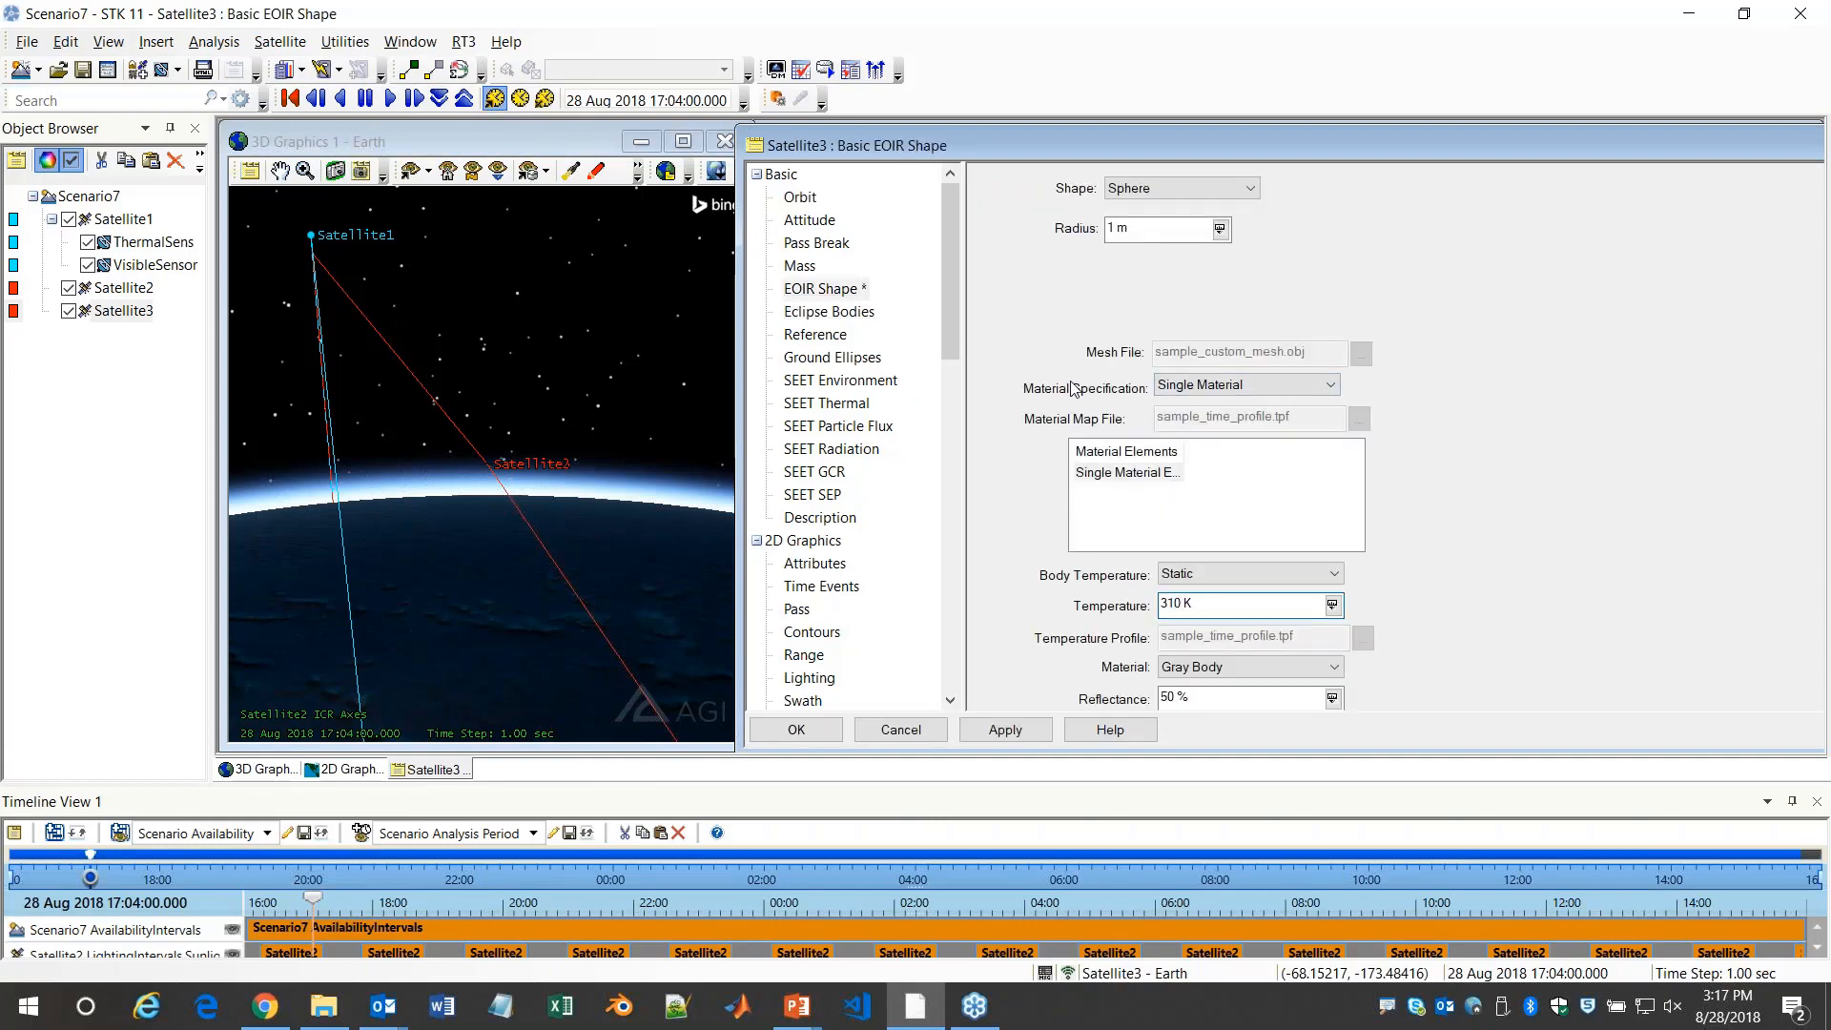
# Set Satellite3's orbit semimajor axis to 6878.15 km and accept its property changes
pyautogui.click(805, 202)
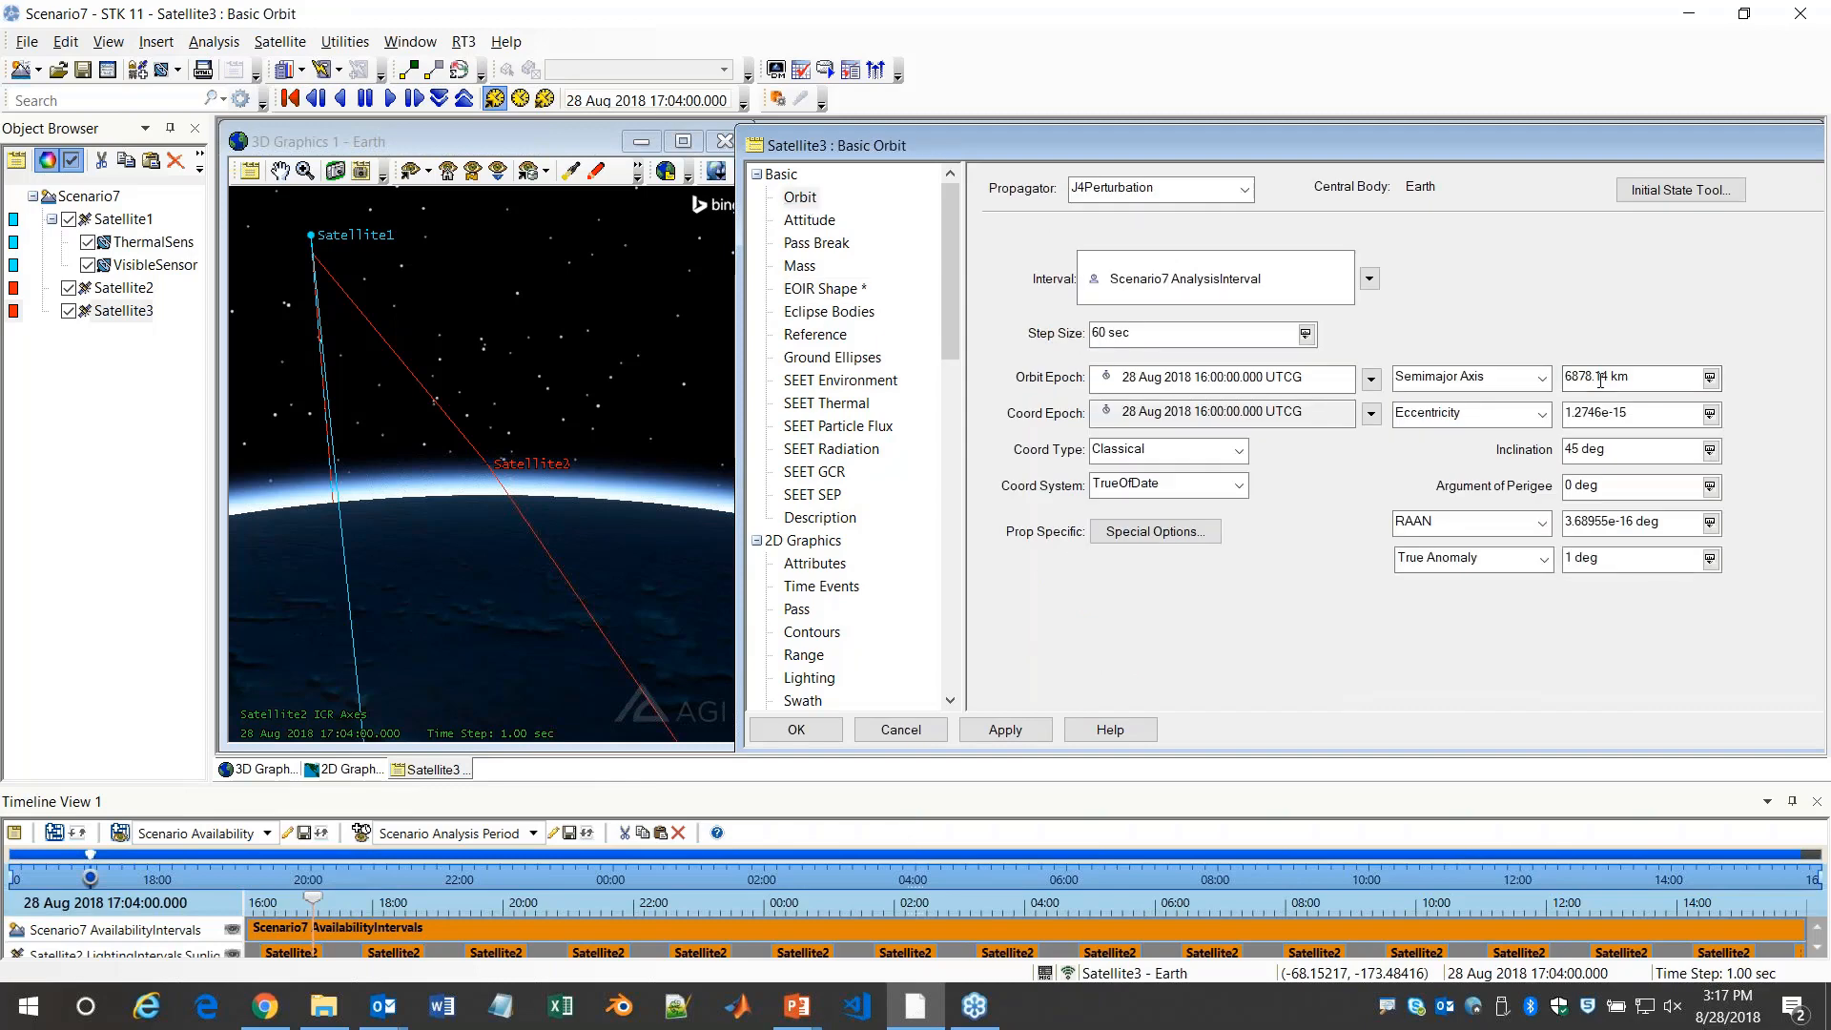
pyautogui.moveTo(1604, 377); pyautogui.dragTo(1609, 376)
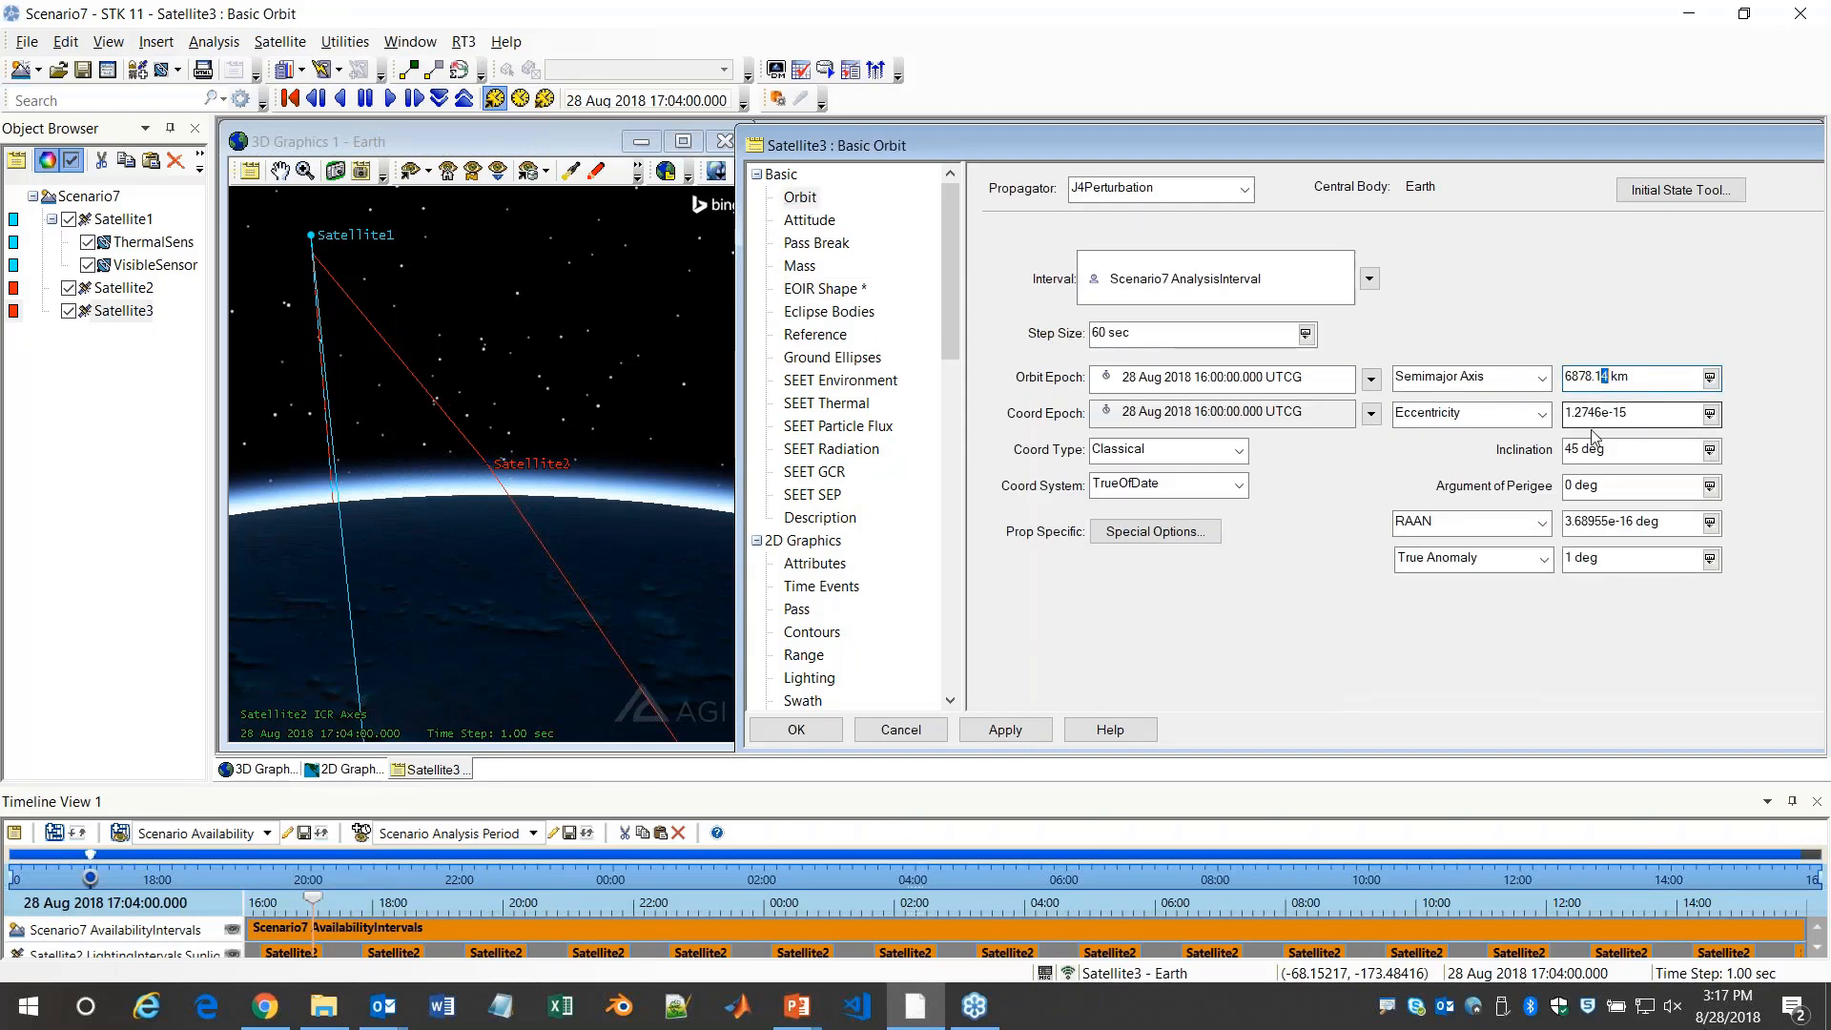
pyautogui.write('5')
pyautogui.click(808, 734)
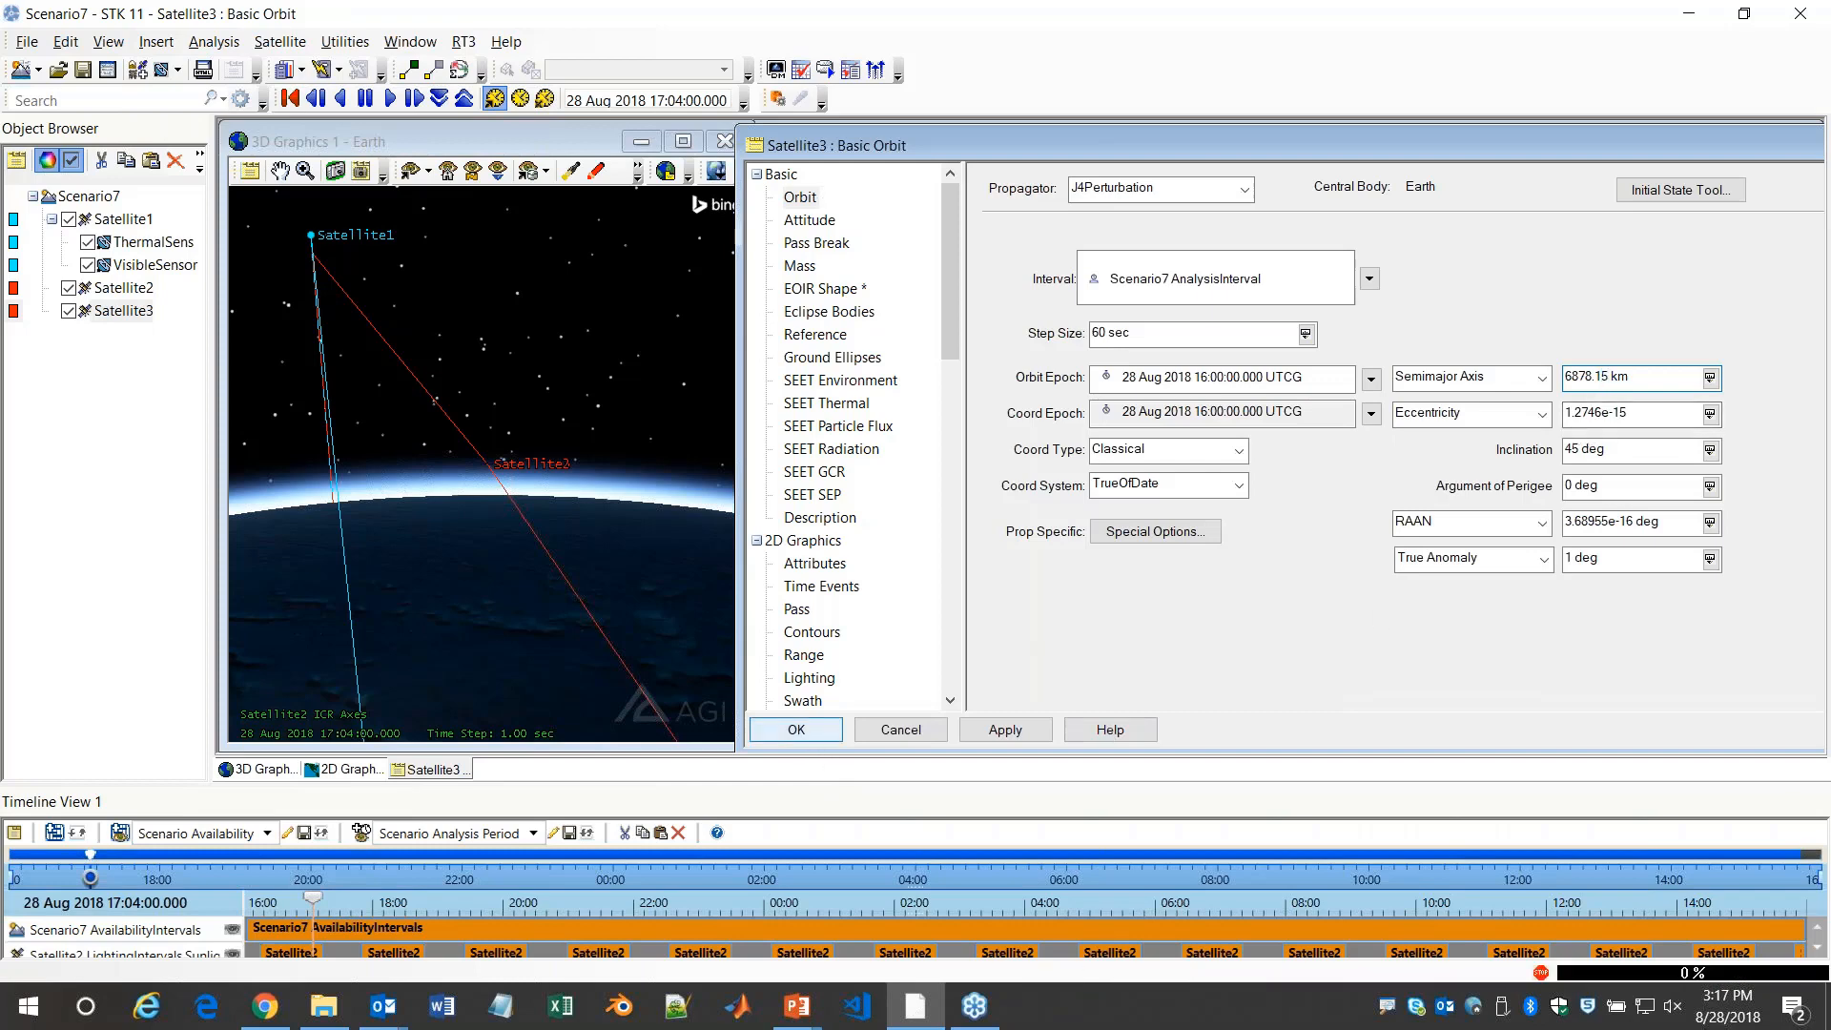
# Add Satellite3 to the selected targets in the EOIR configuration
pyautogui.moveTo(515, 467); pyautogui.dragTo(507, 414)
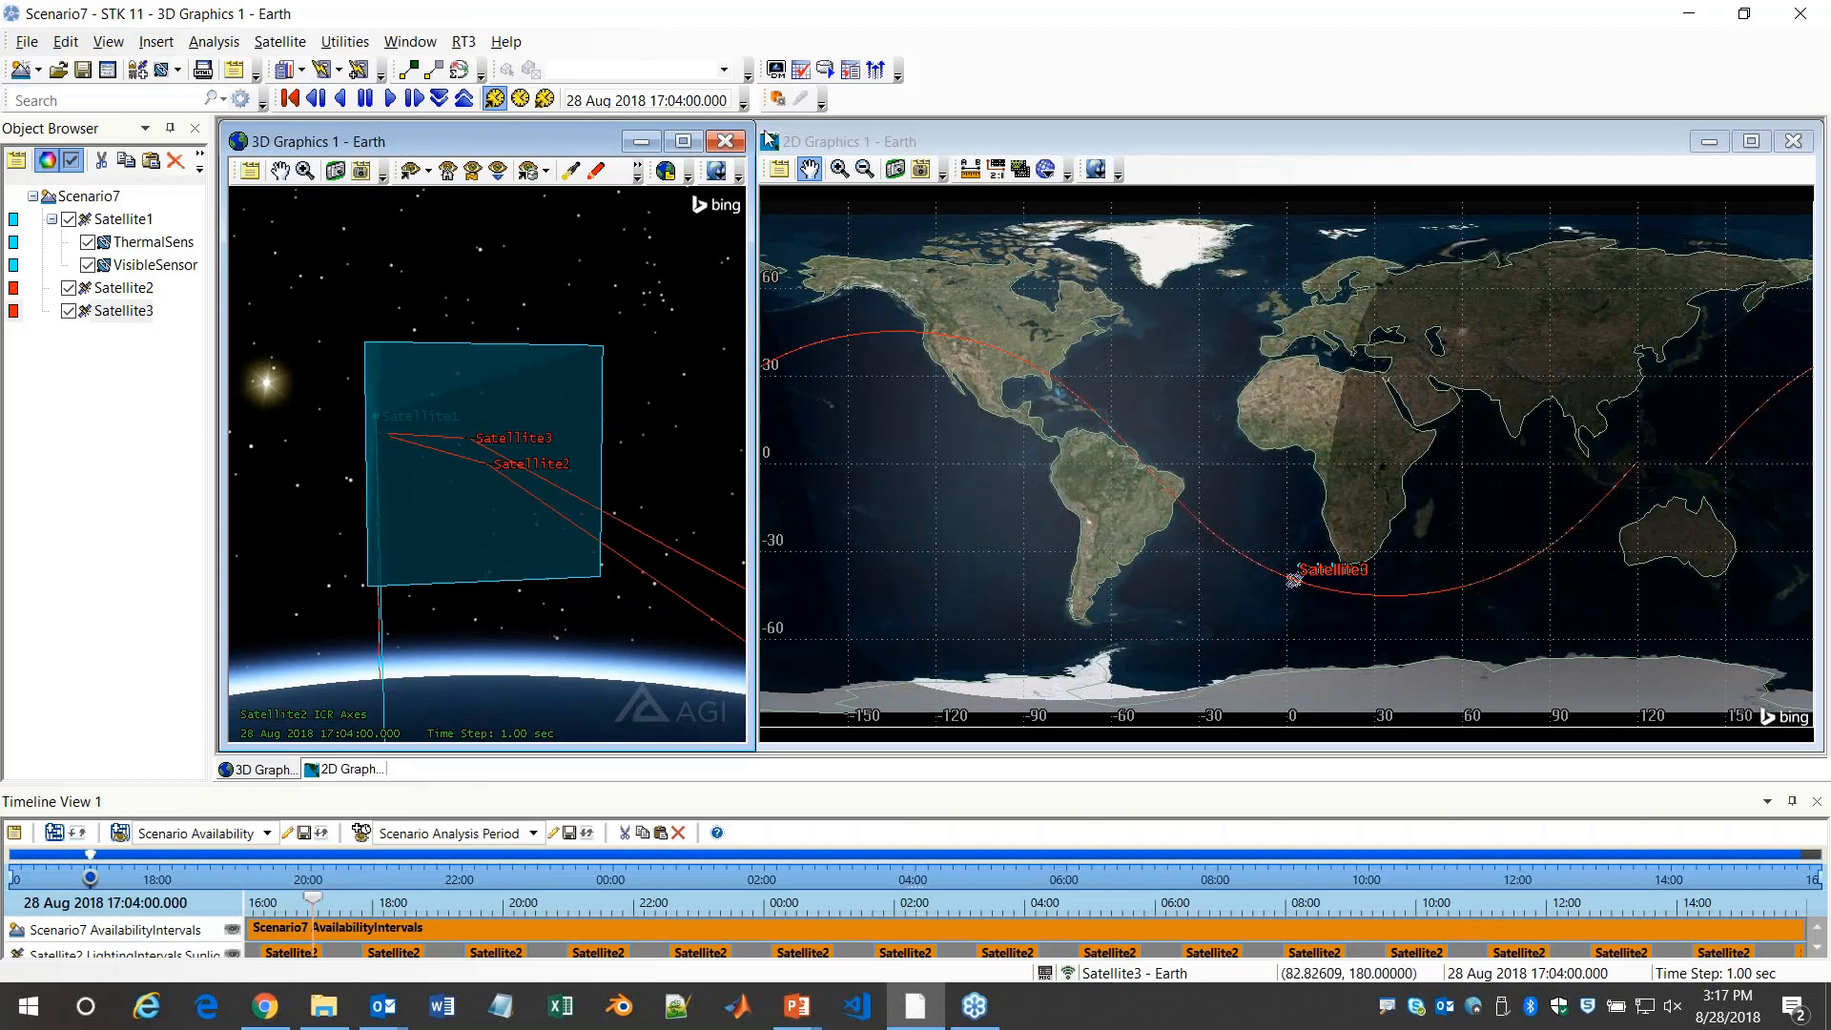
pyautogui.click(777, 99)
pyautogui.click(743, 420)
pyautogui.click(914, 458)
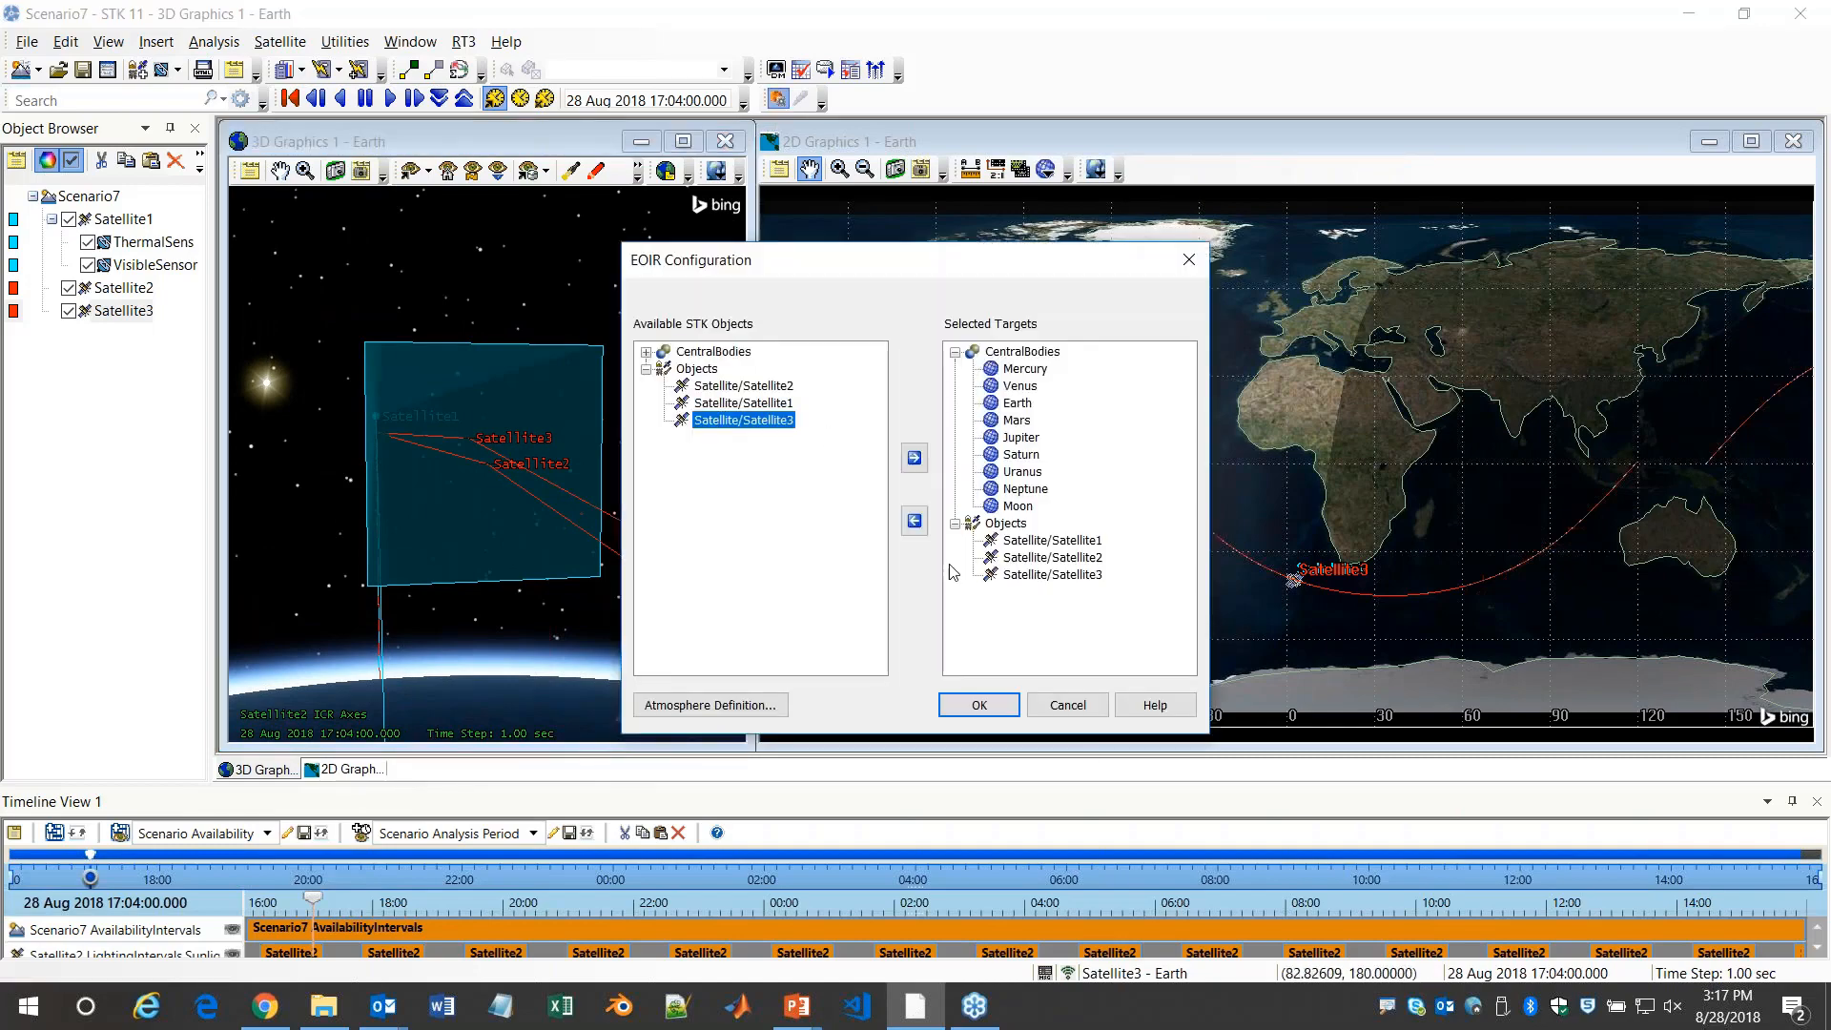
pyautogui.click(992, 710)
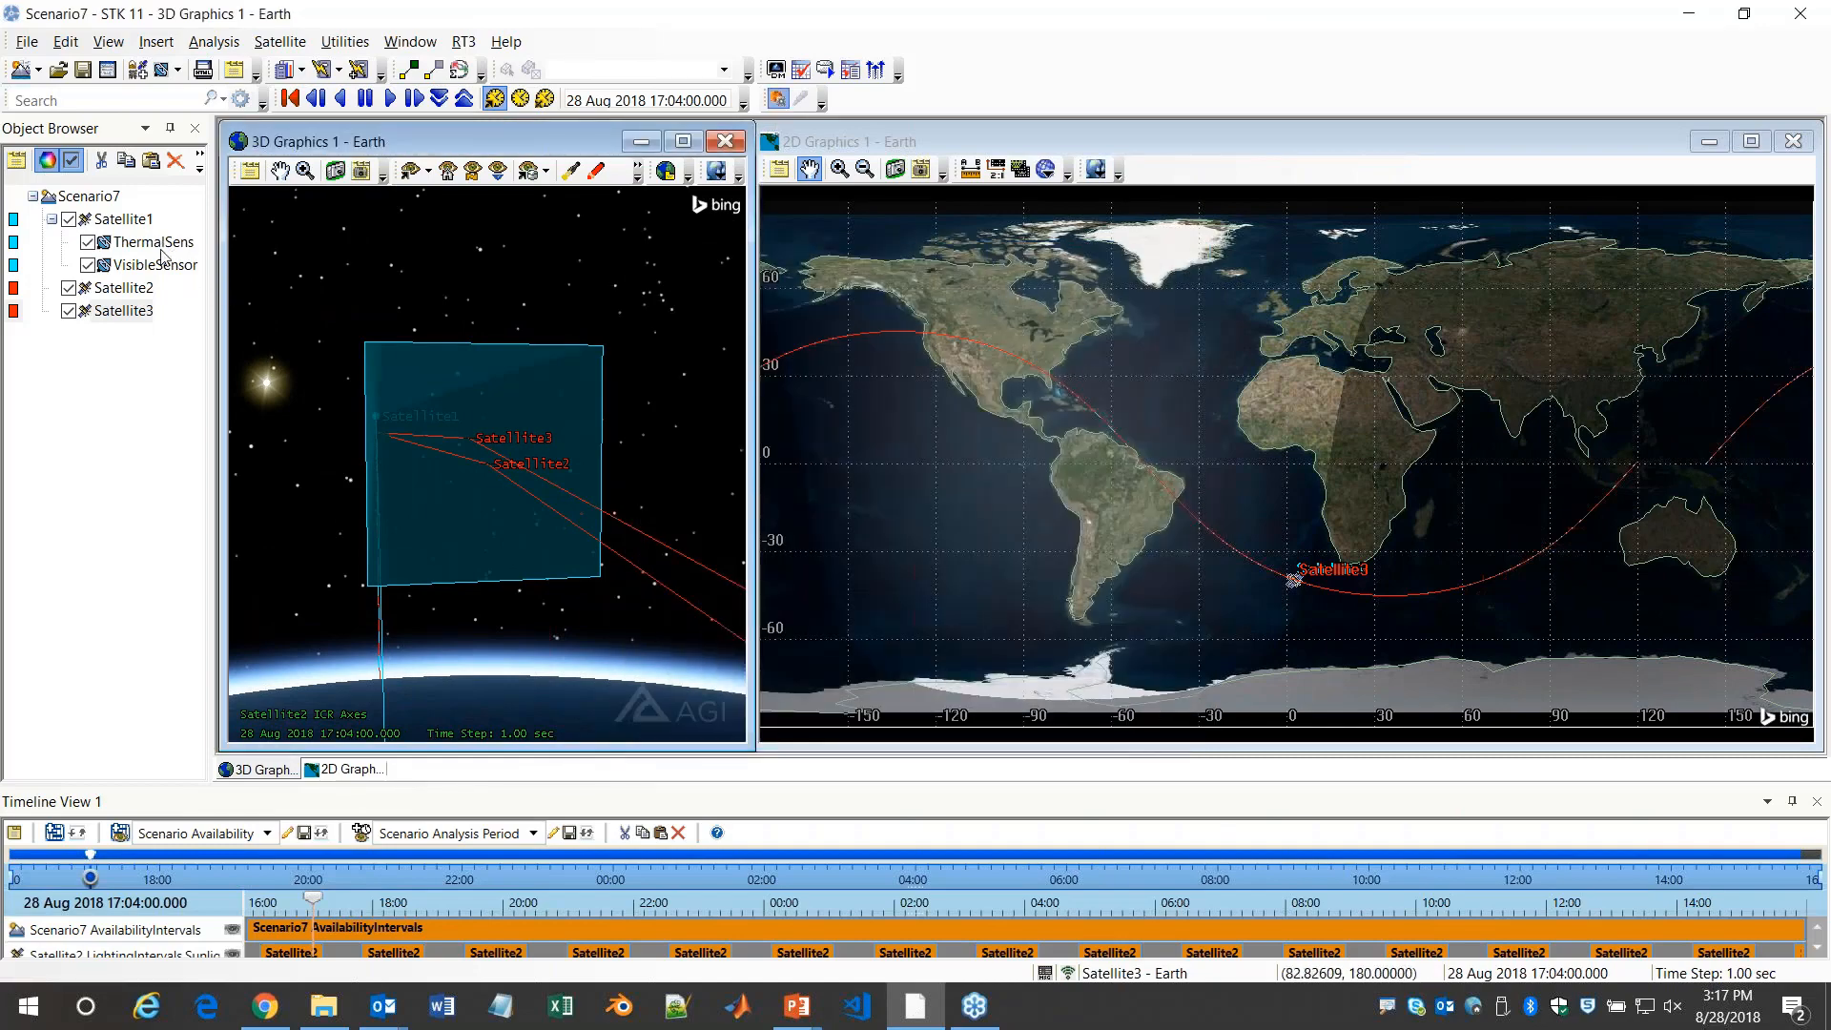
# Generate EOIR sensor scenes for both ThermalSensor and VisibleSensor
pyautogui.click(155, 243)
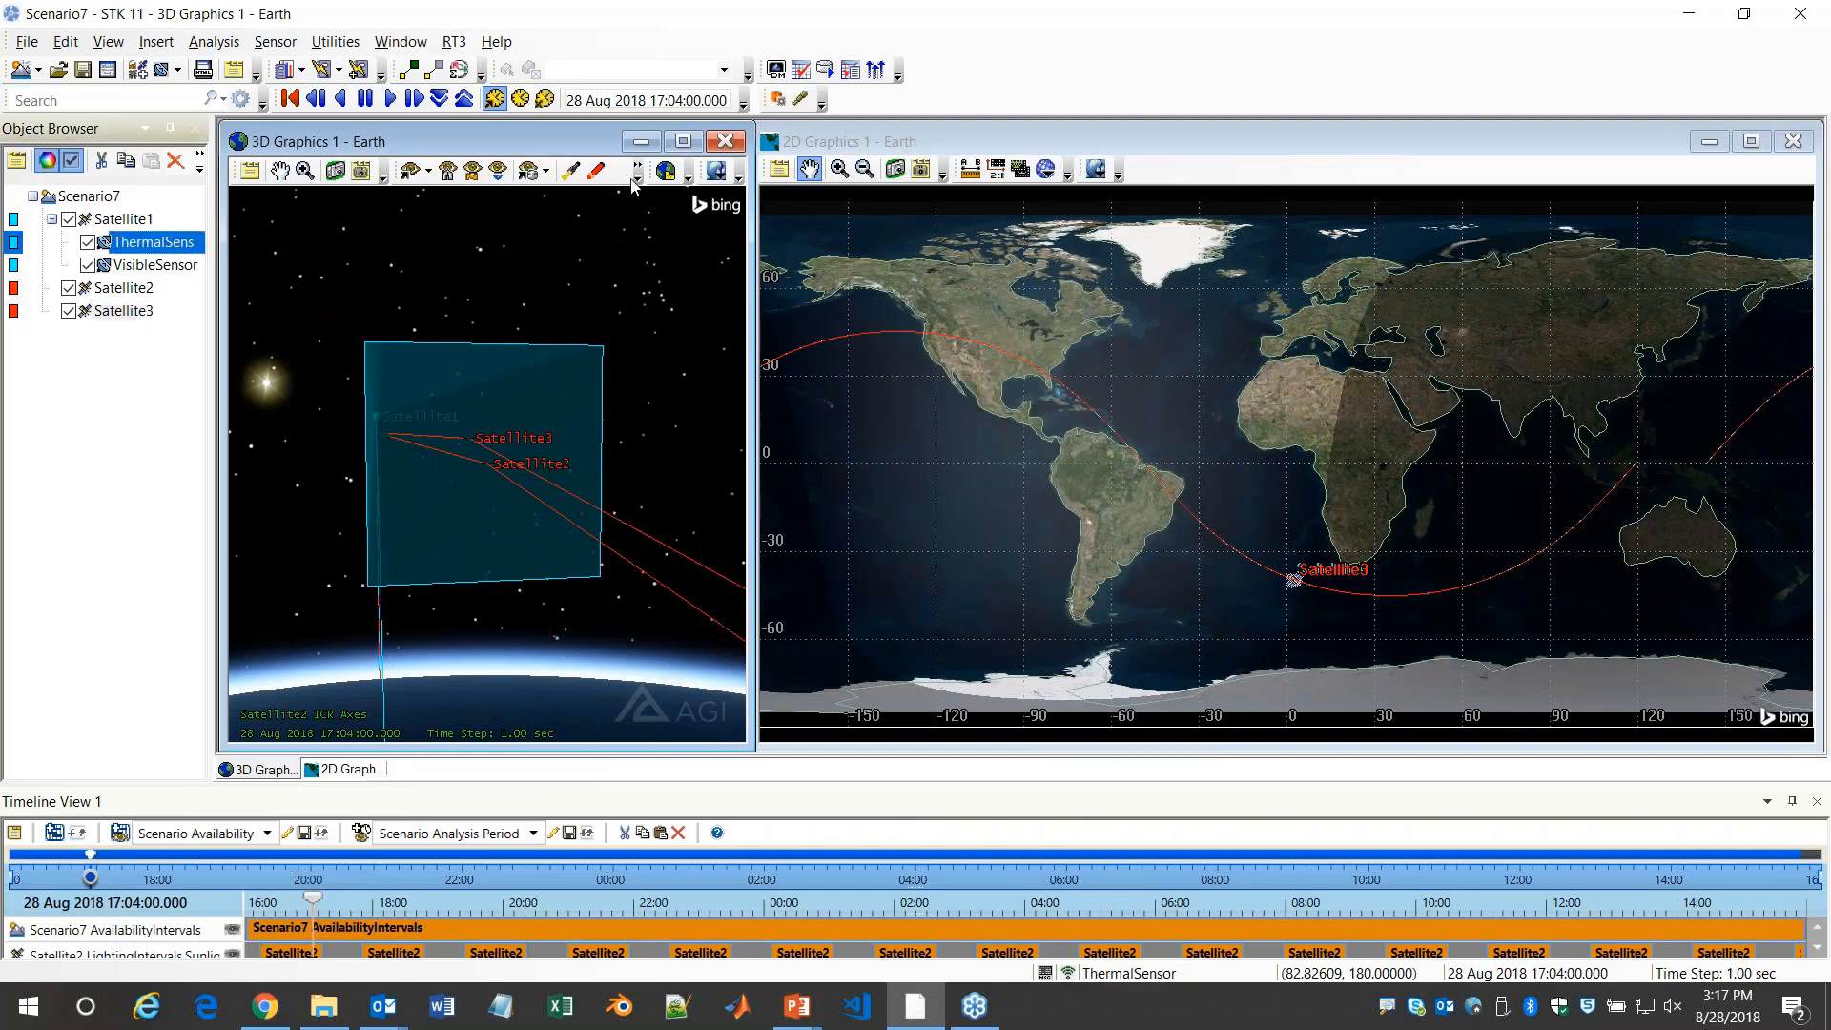
pyautogui.click(799, 98)
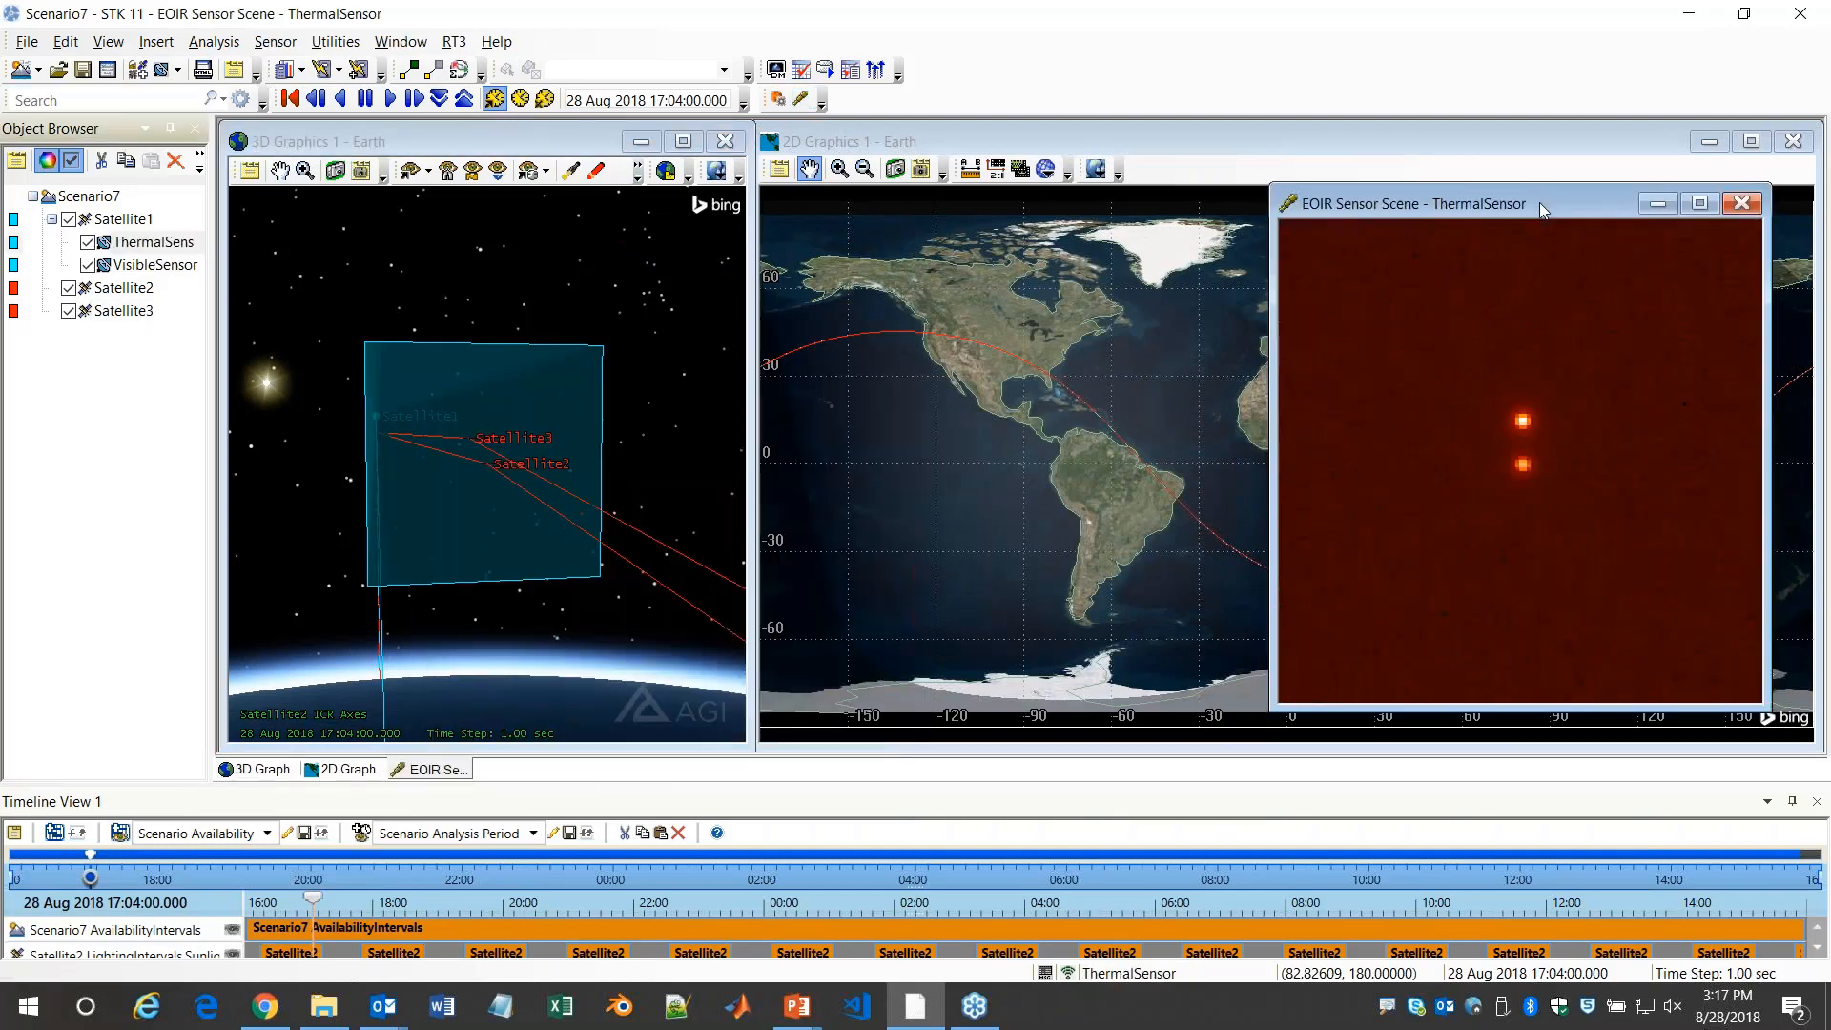
pyautogui.click(131, 271)
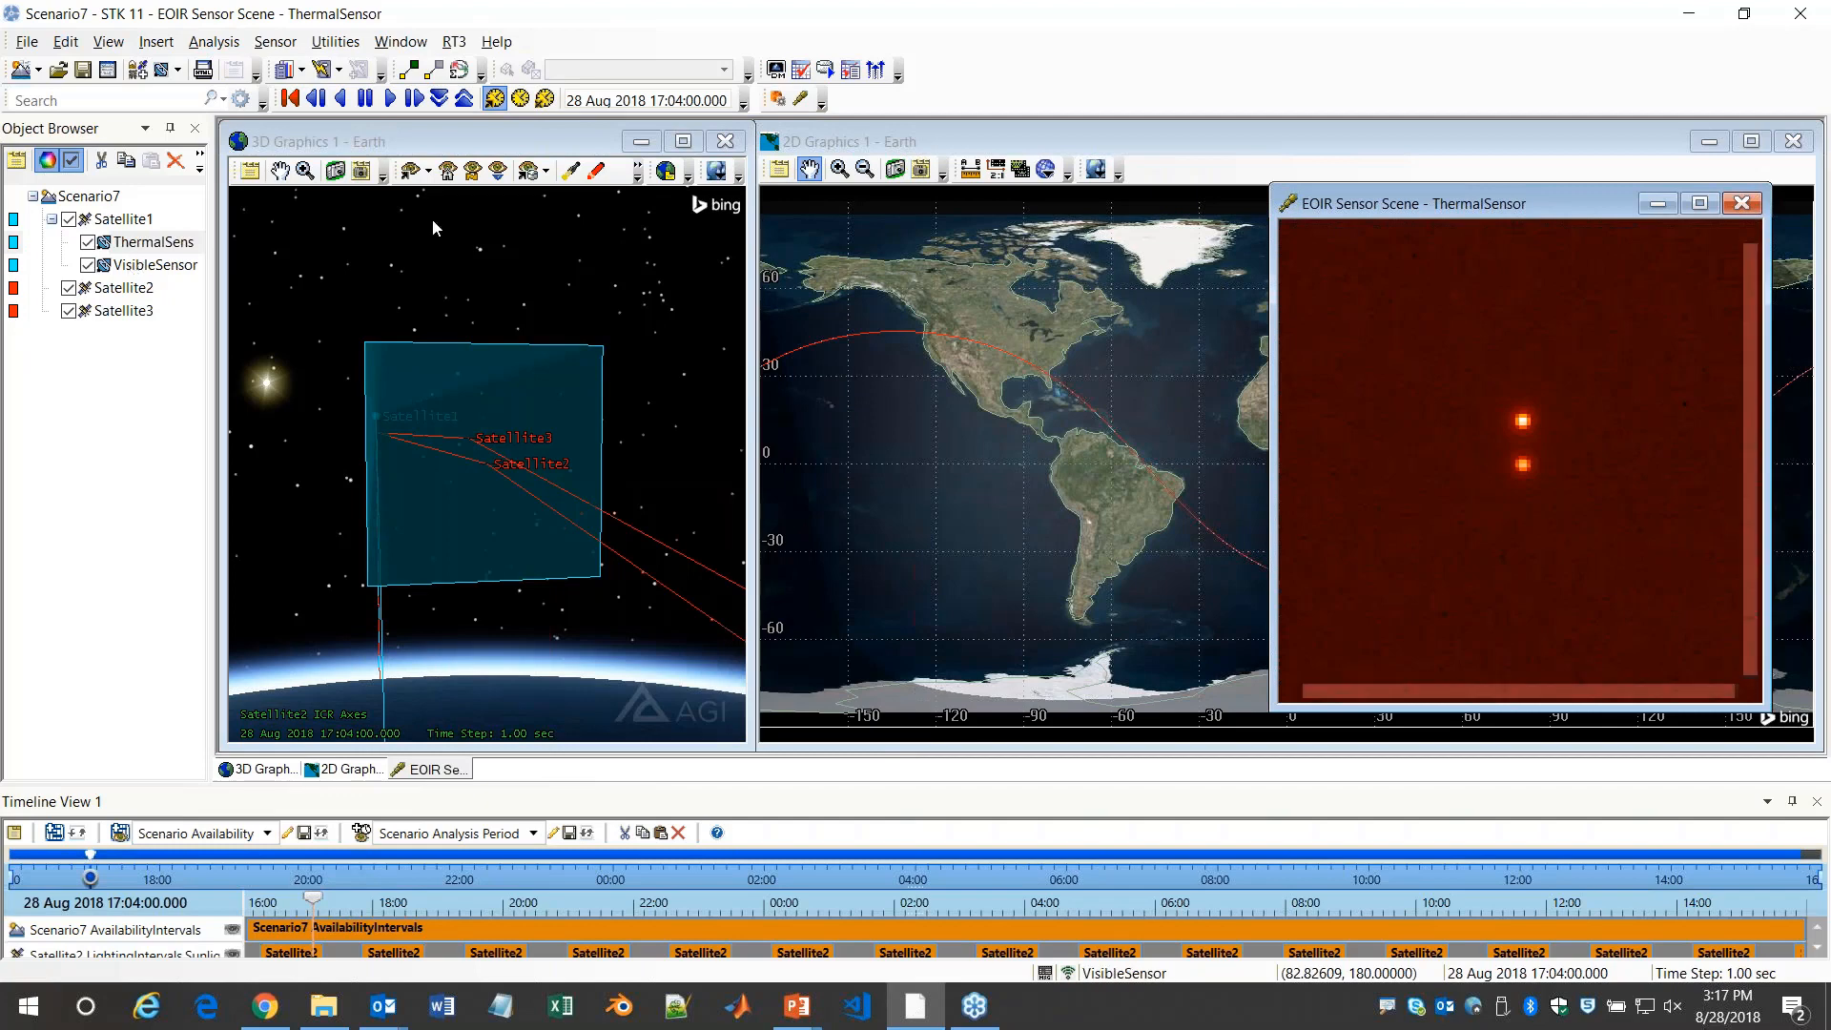
pyautogui.click(801, 99)
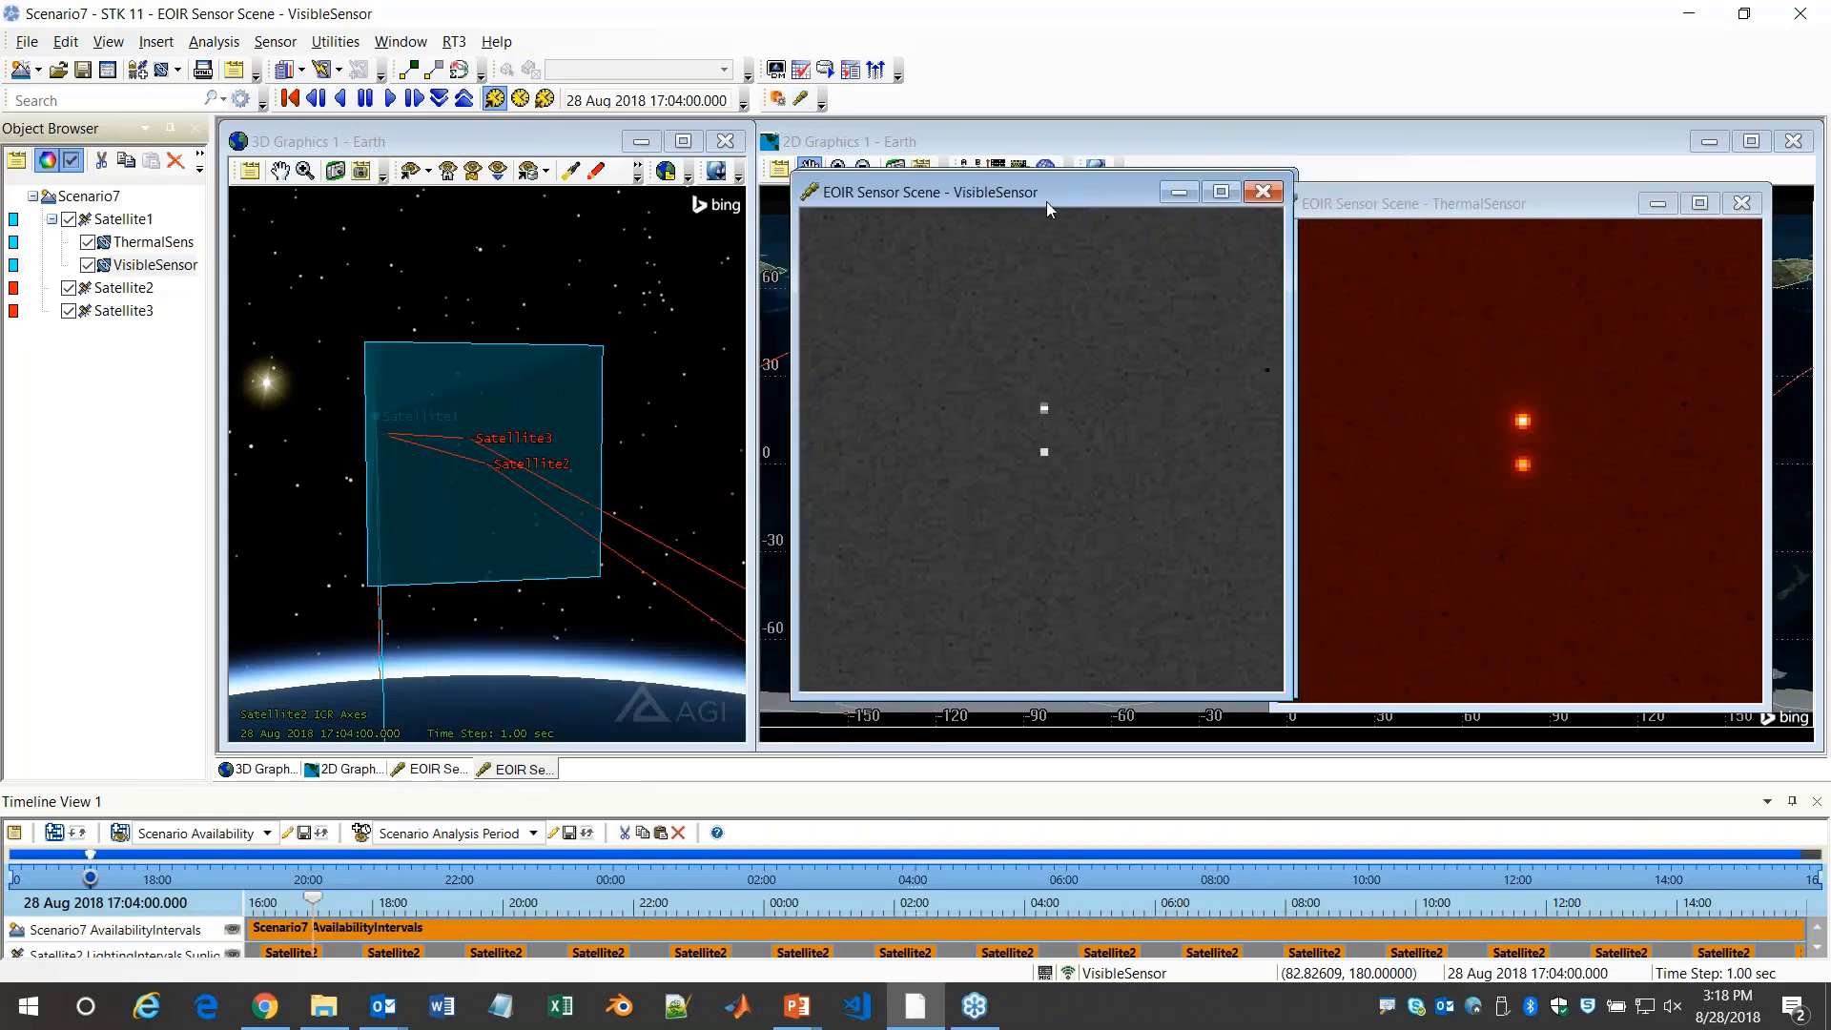
# Inspect the scene details of the lower bright target in the ThermalSensor scene, and close the details and the VisibleSensor scene
pyautogui.rightClick(1486, 454)
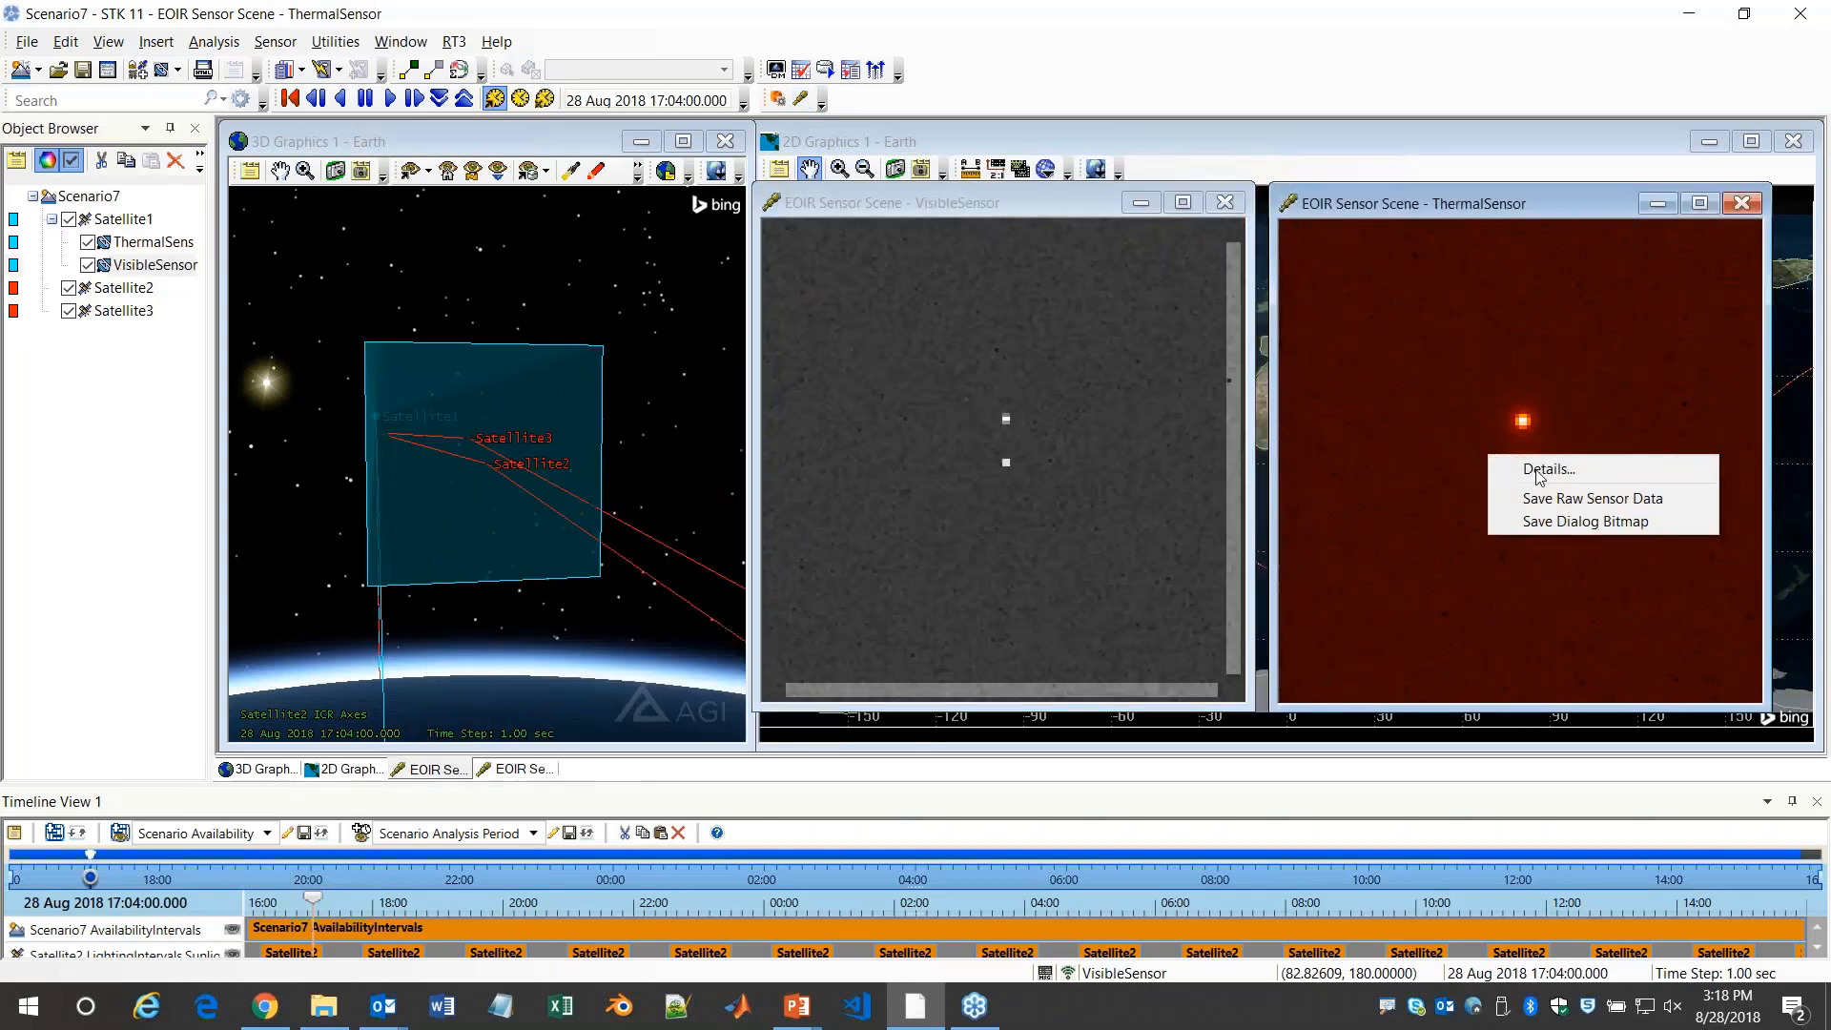
pyautogui.click(1548, 468)
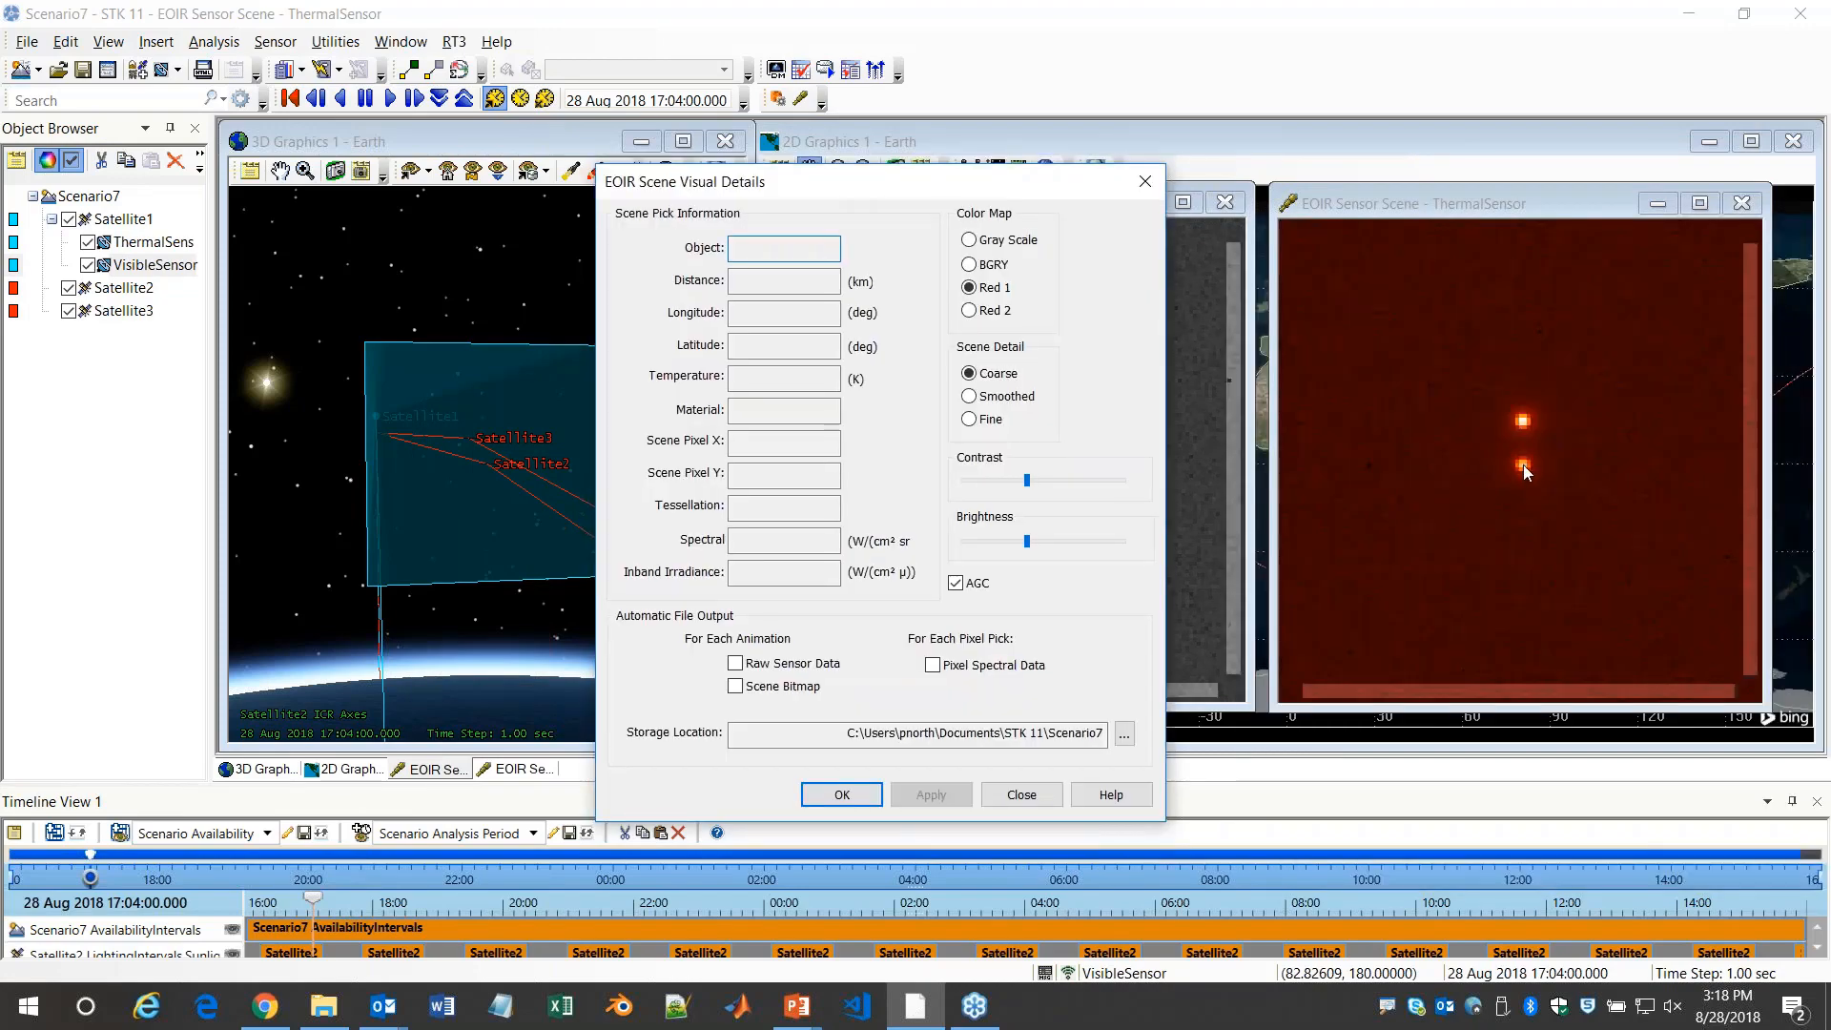
pyautogui.click(1523, 466)
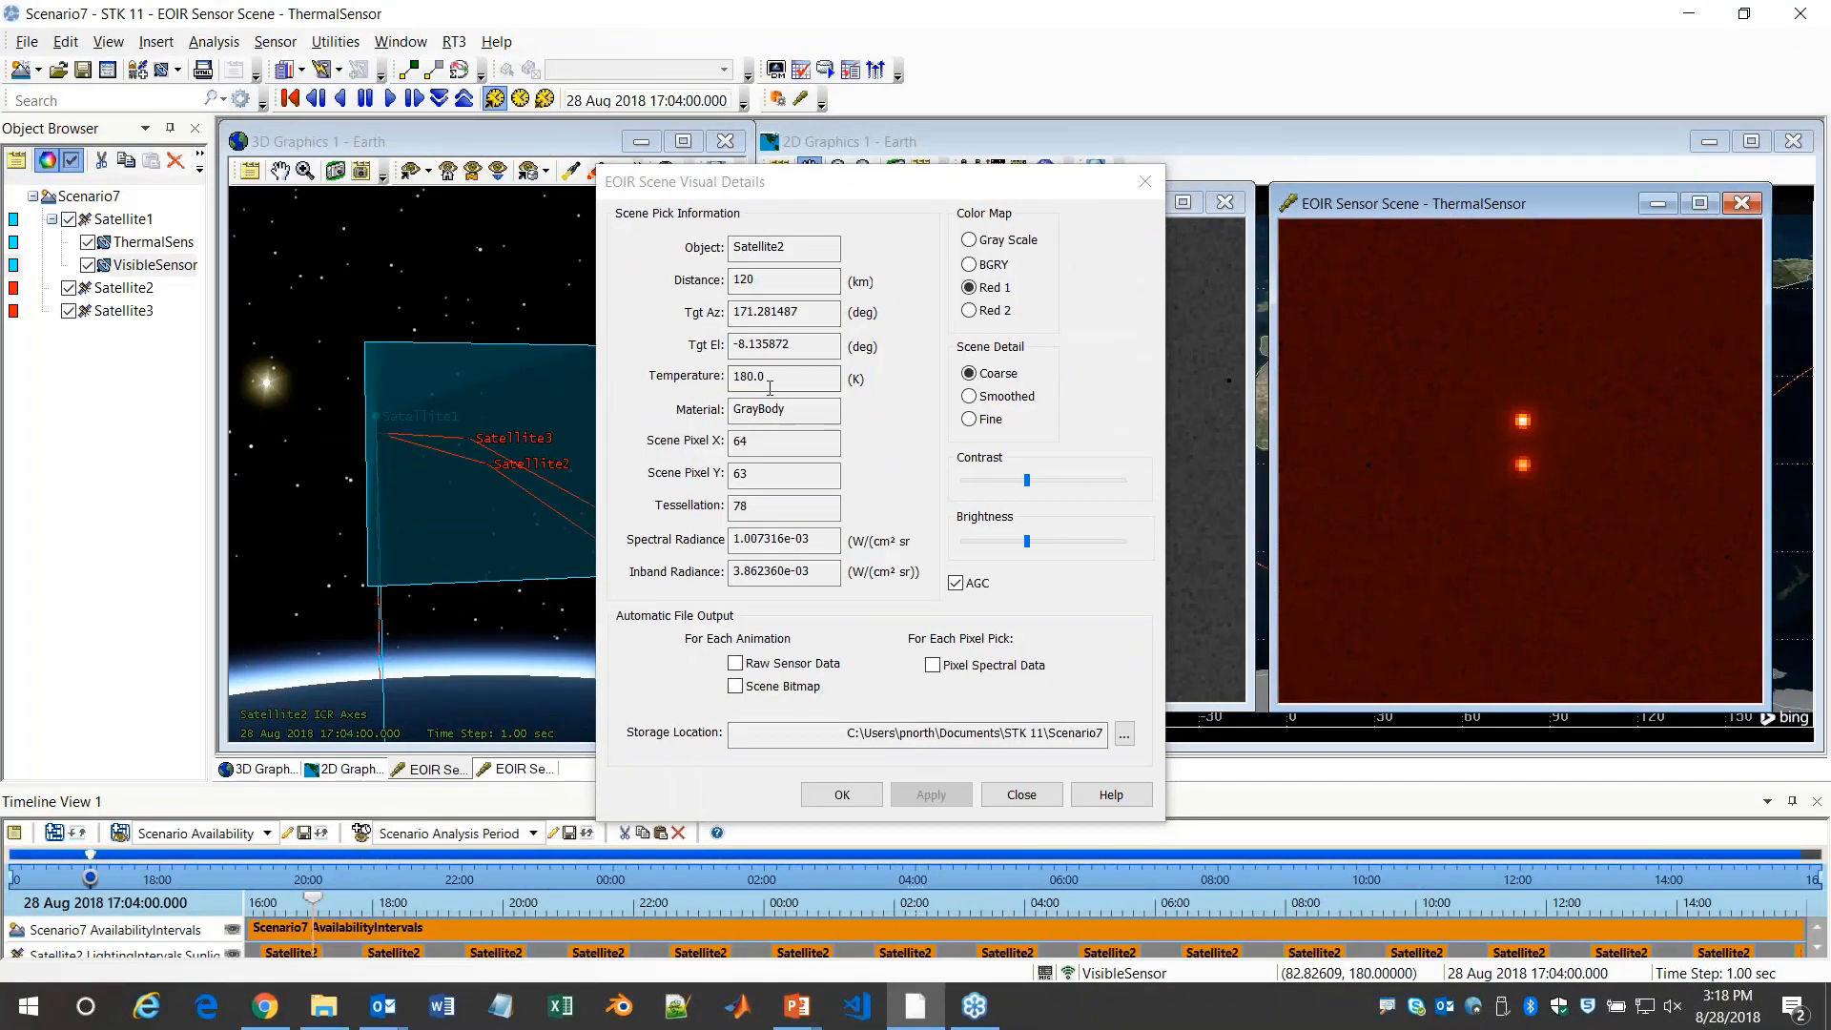
pyautogui.click(1144, 187)
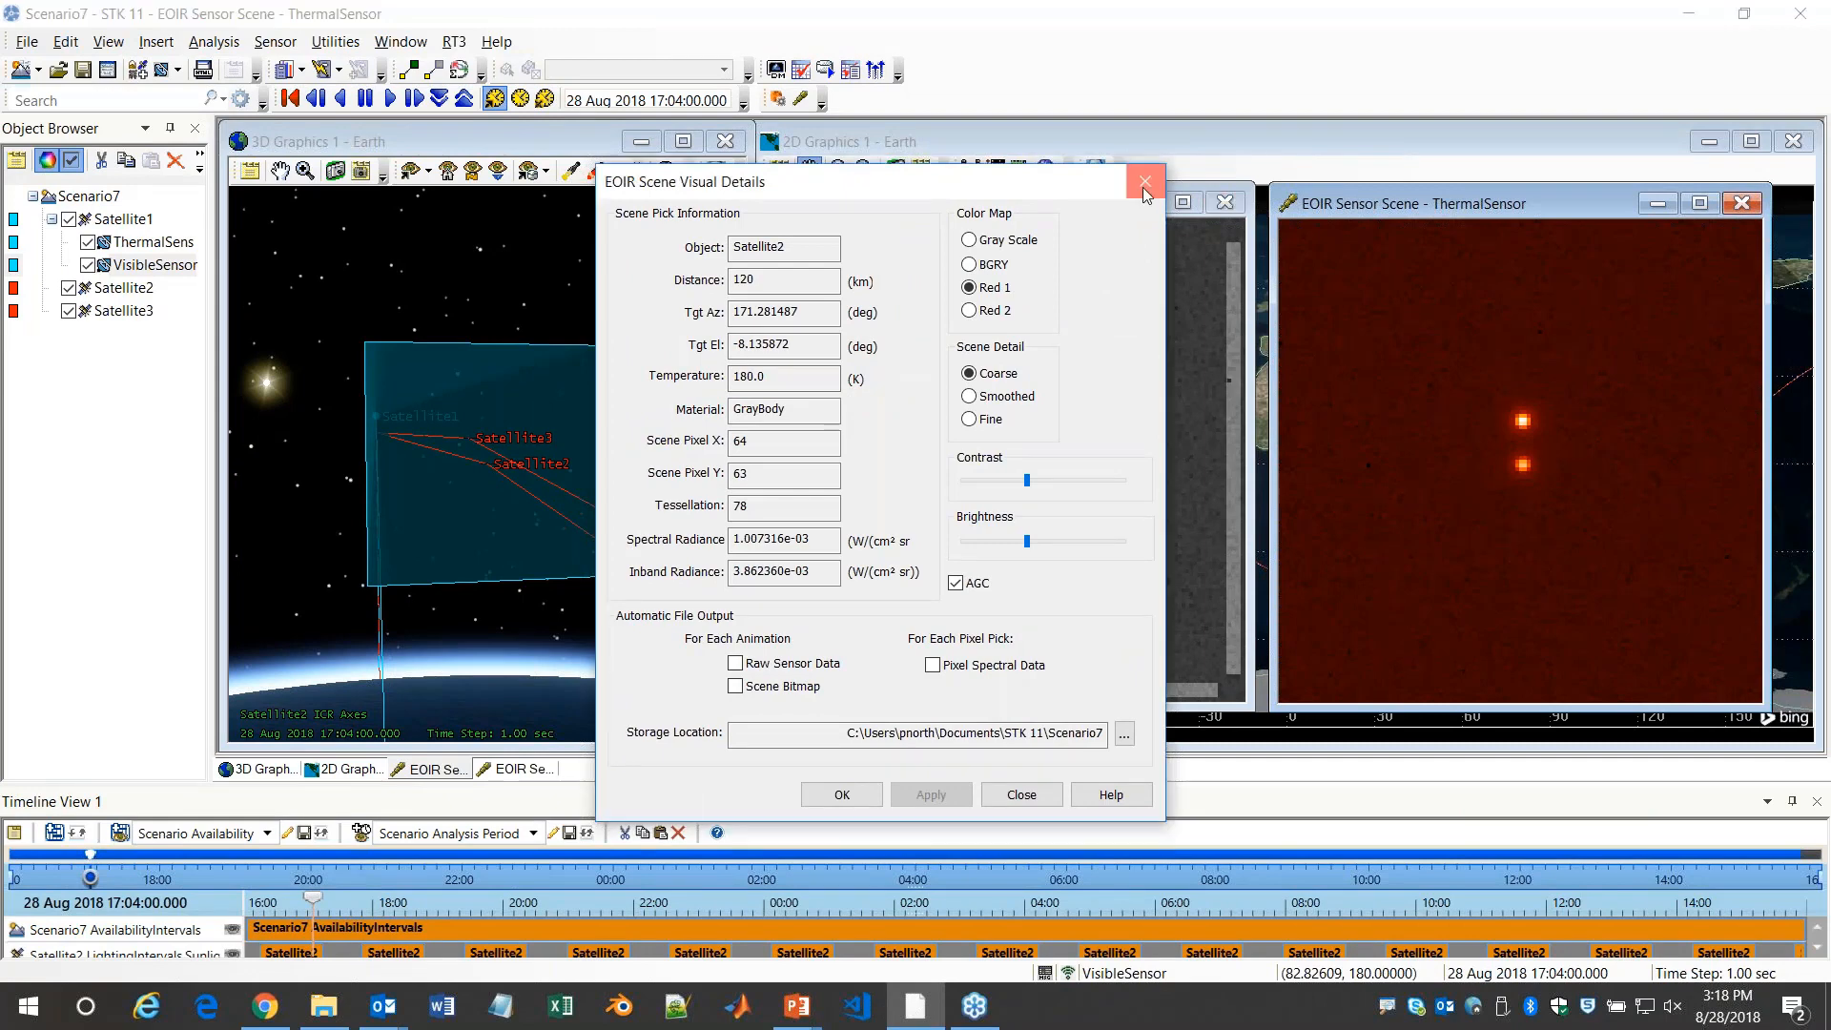
pyautogui.click(1224, 203)
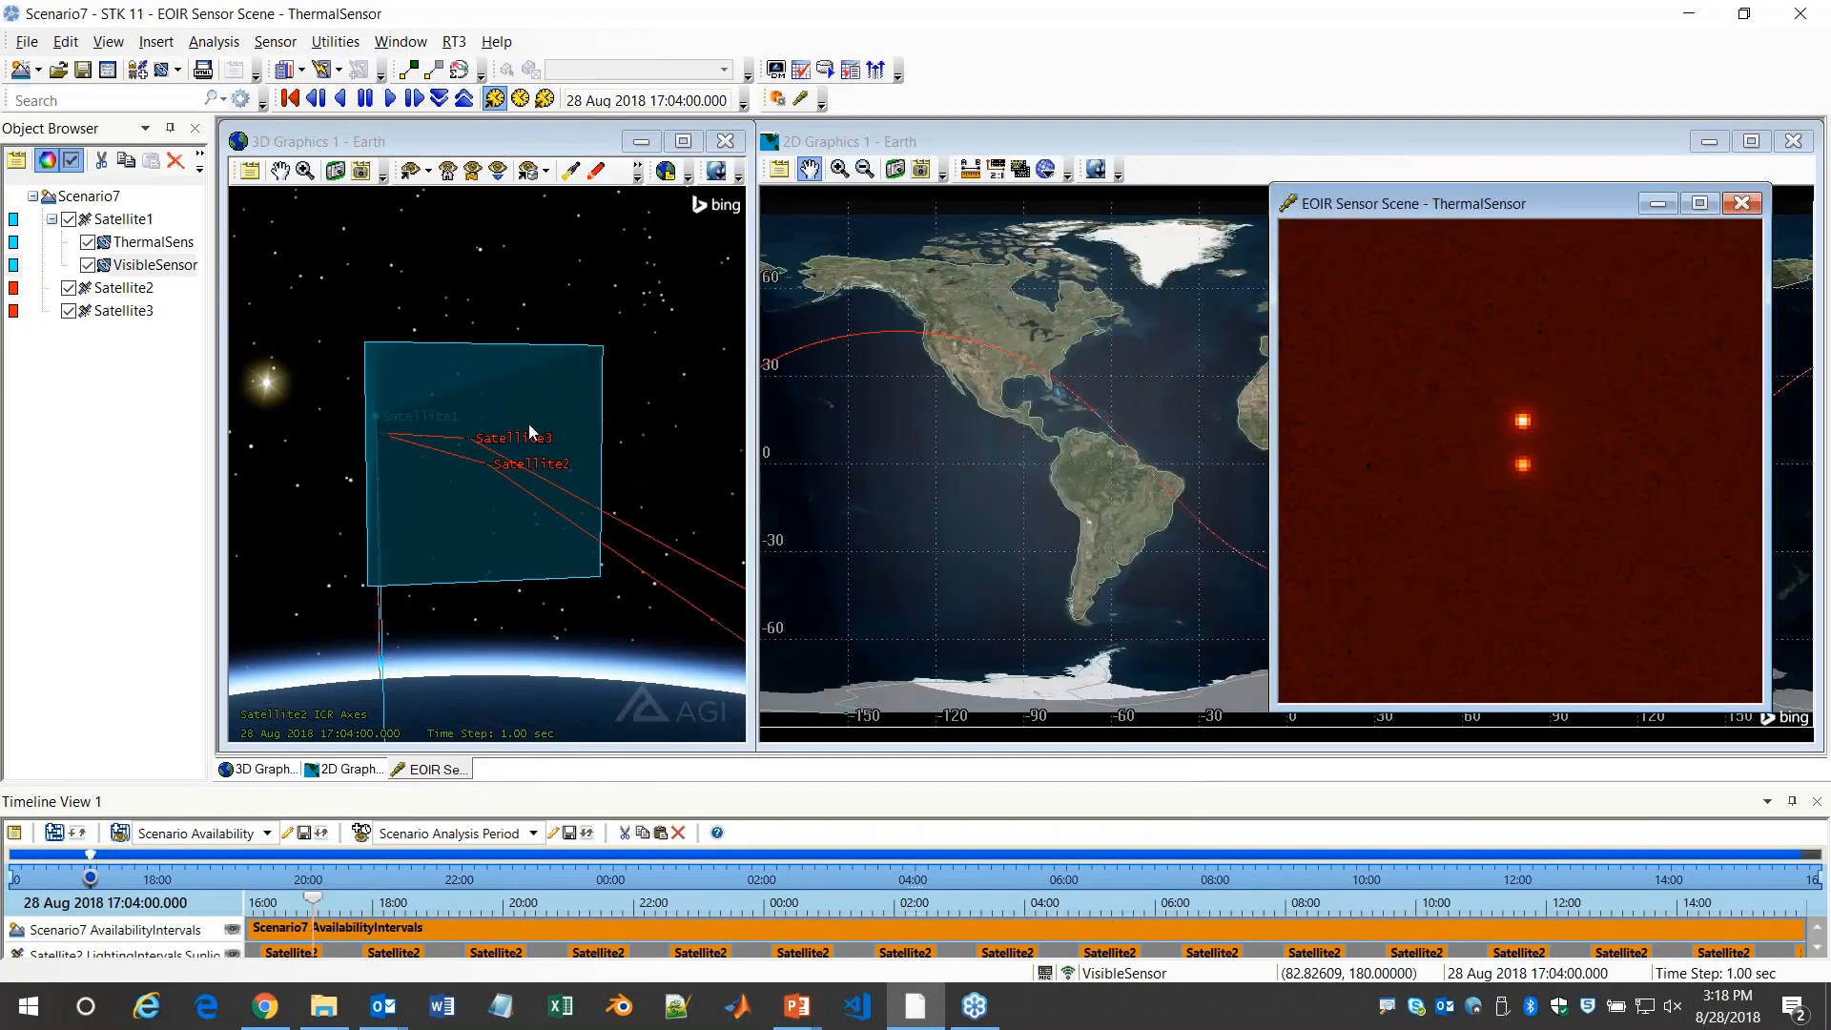
# Set Satellite1's true anomaly to -0.2 deg, apply the orbit change, and close its properties
pyautogui.click(115, 219)
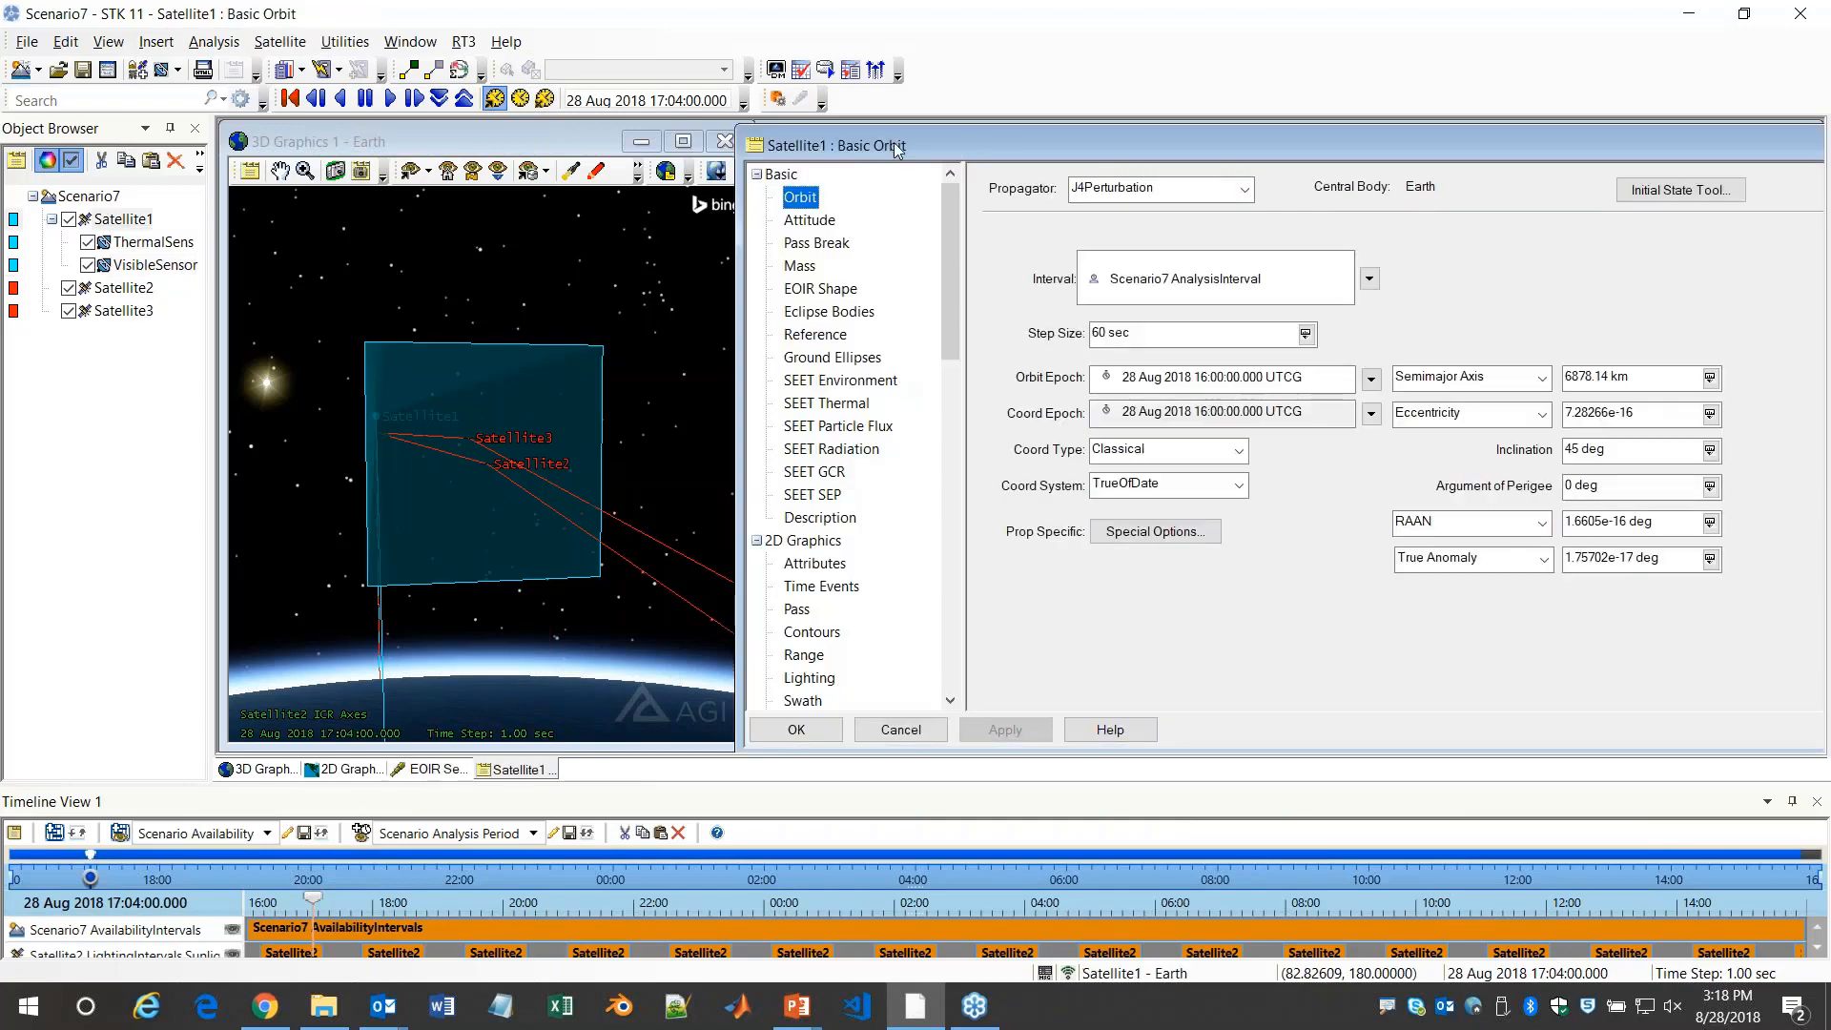
pyautogui.moveTo(896, 141); pyautogui.dragTo(312, 119)
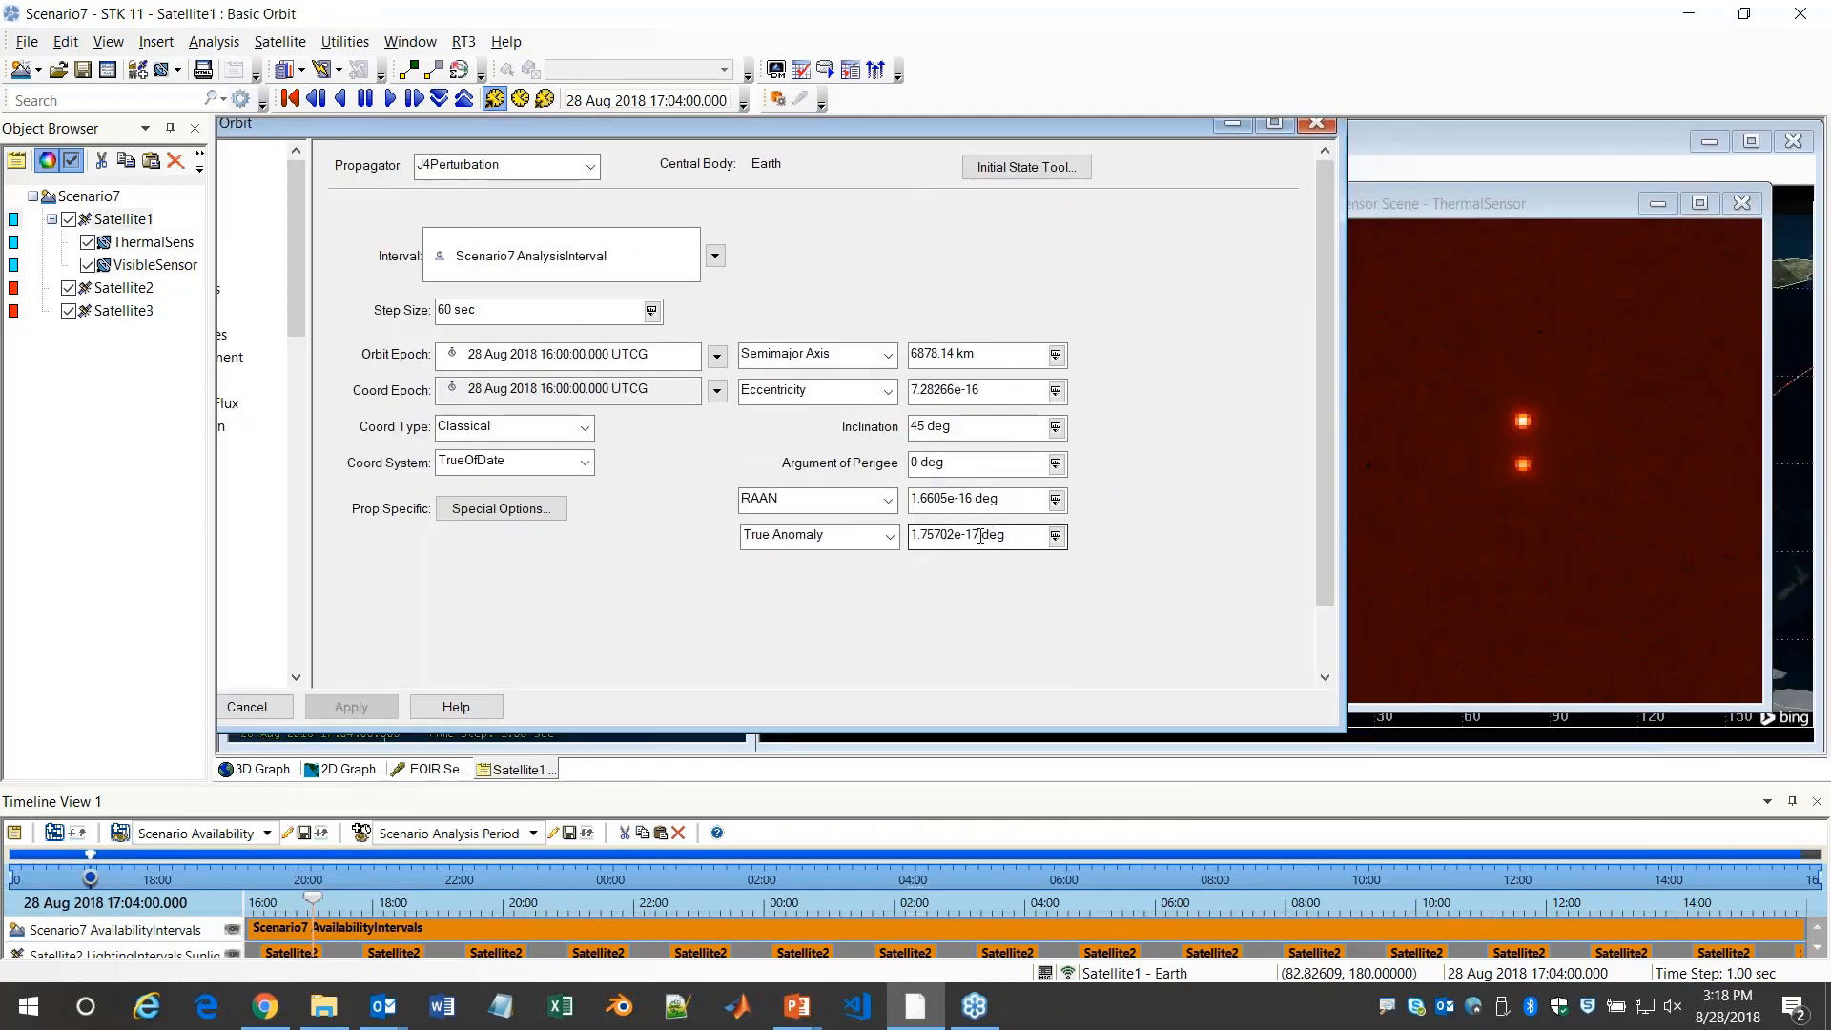
pyautogui.doubleClick(980, 535)
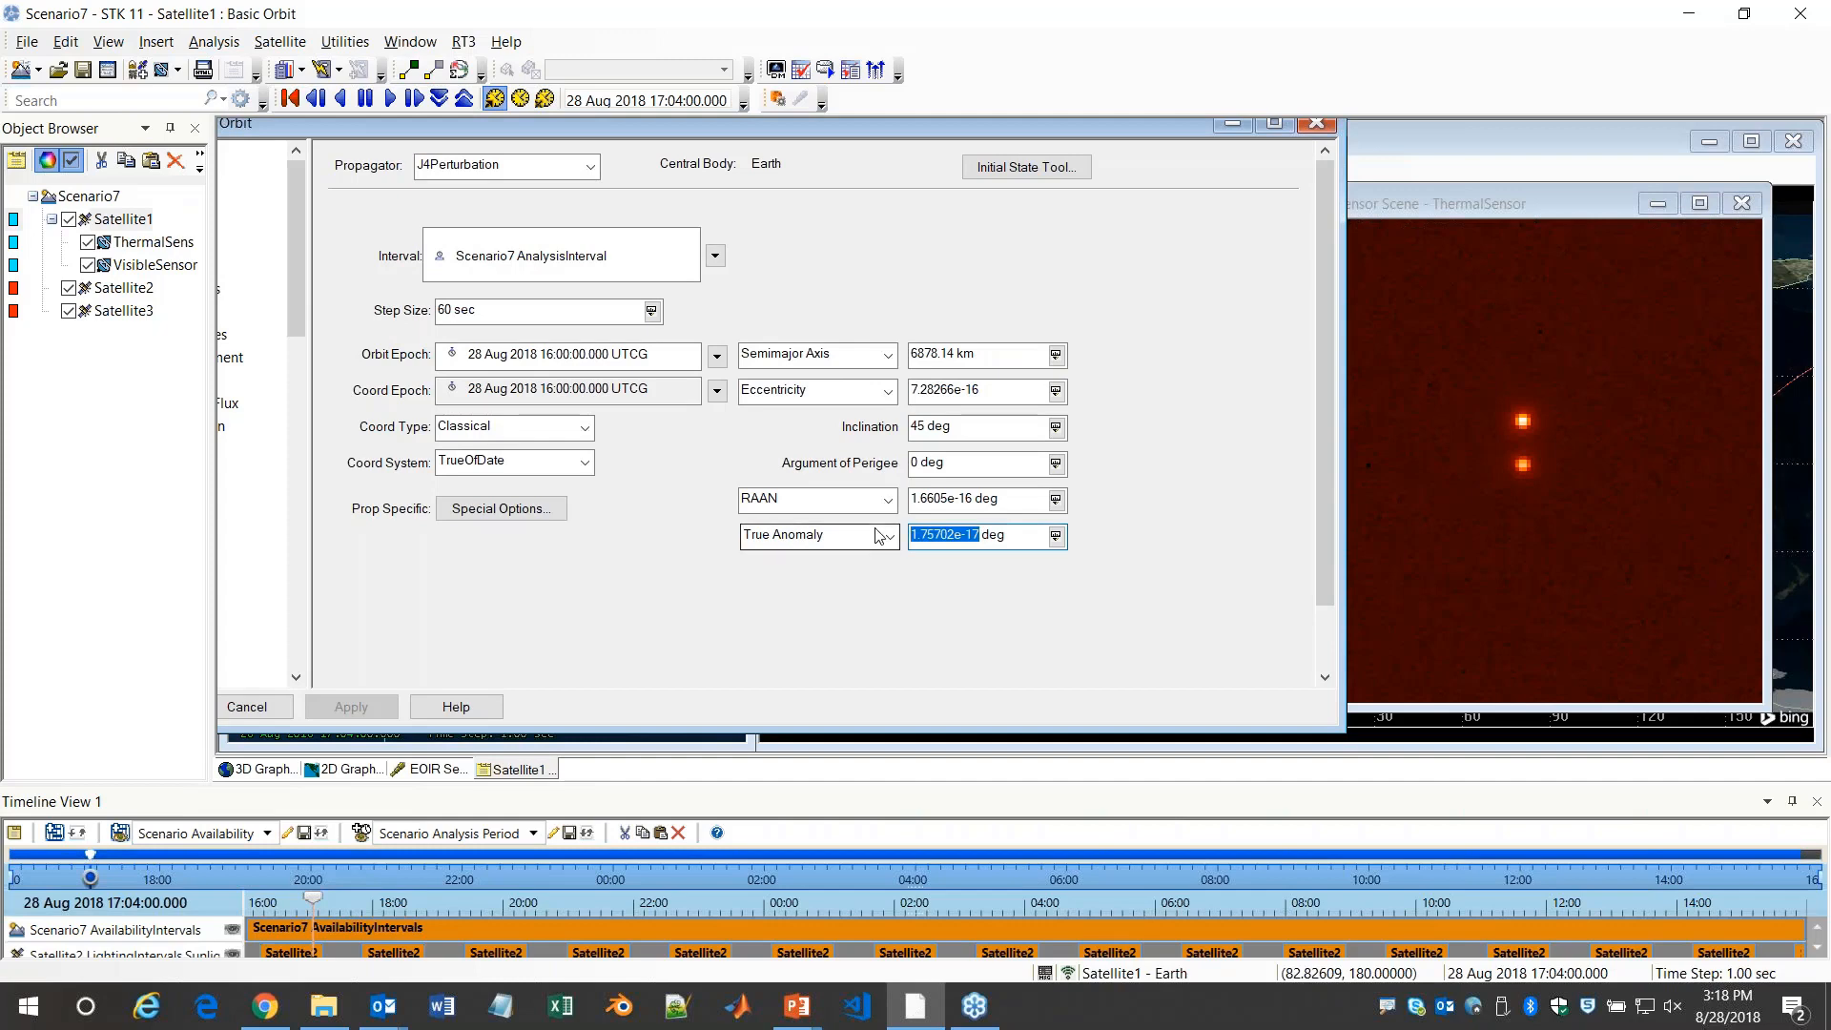
pyautogui.write('-2')
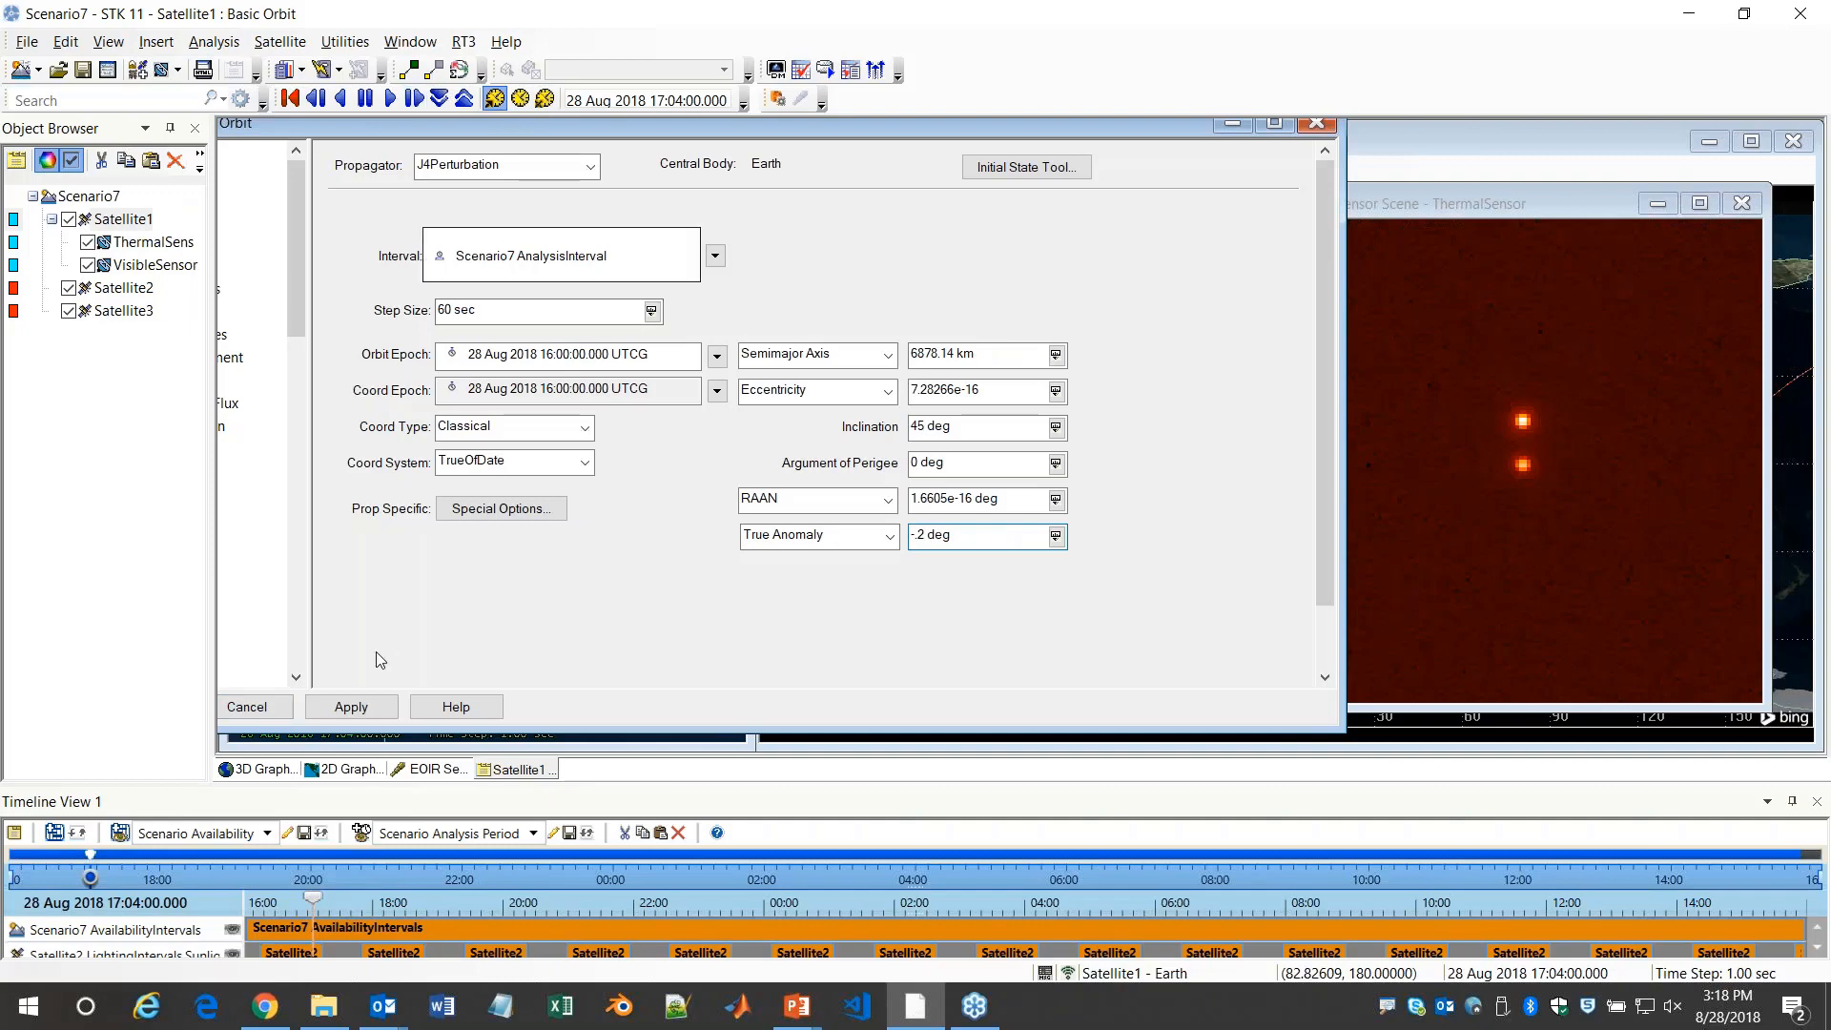
pyautogui.click(350, 707)
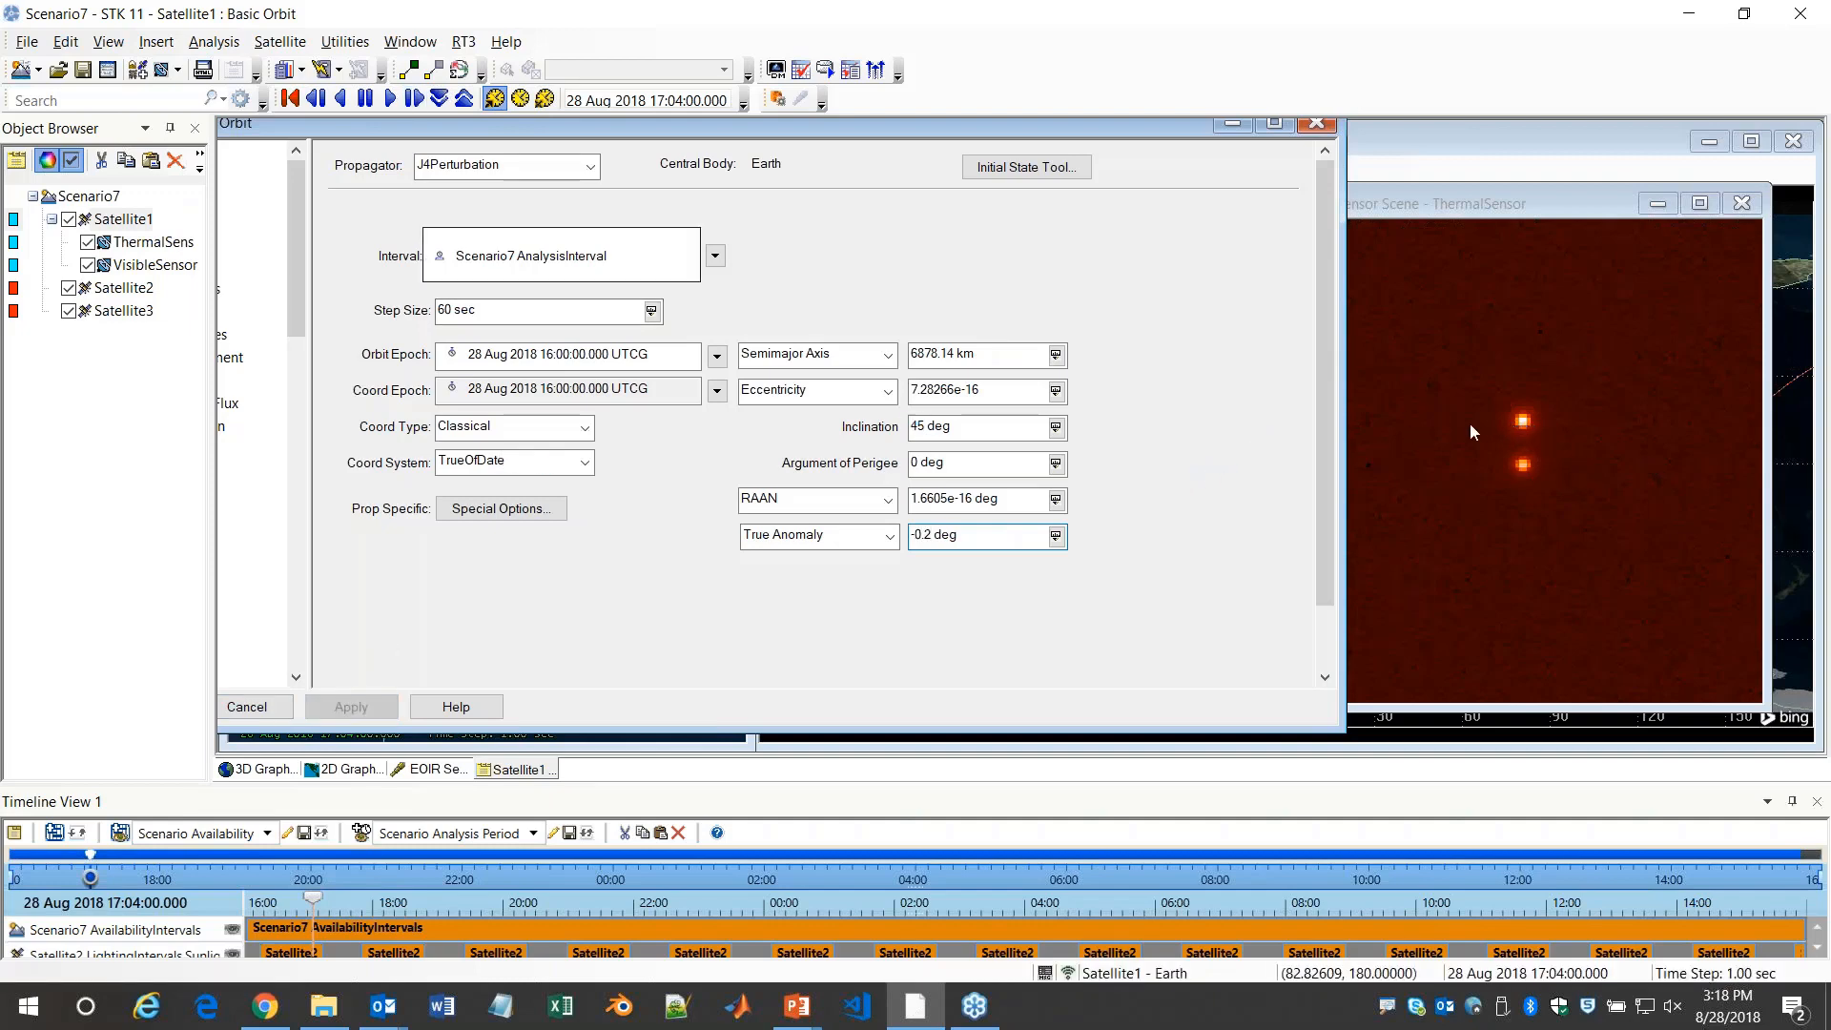
pyautogui.click(1318, 124)
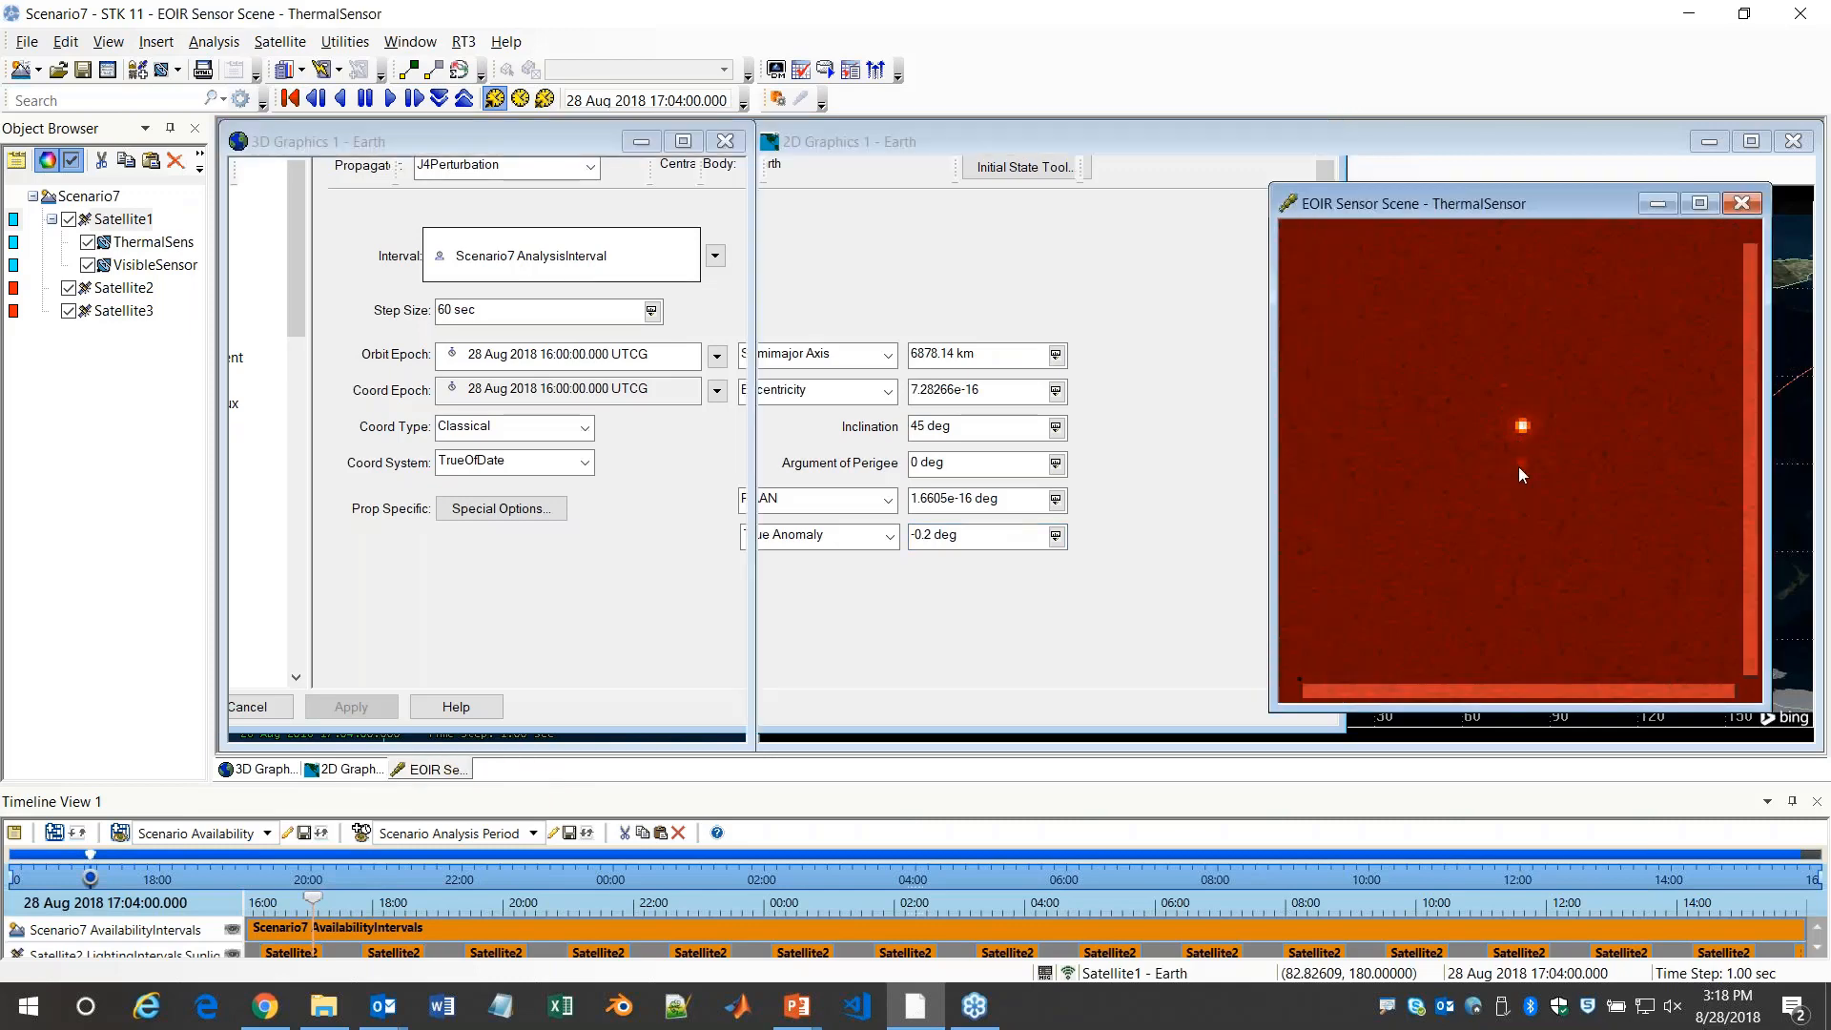
# Open the ThermalSensor scene's visual details, move them clear of the scene, and inspect the bright upper target
pyautogui.rightClick(1495, 469)
pyautogui.click(1543, 482)
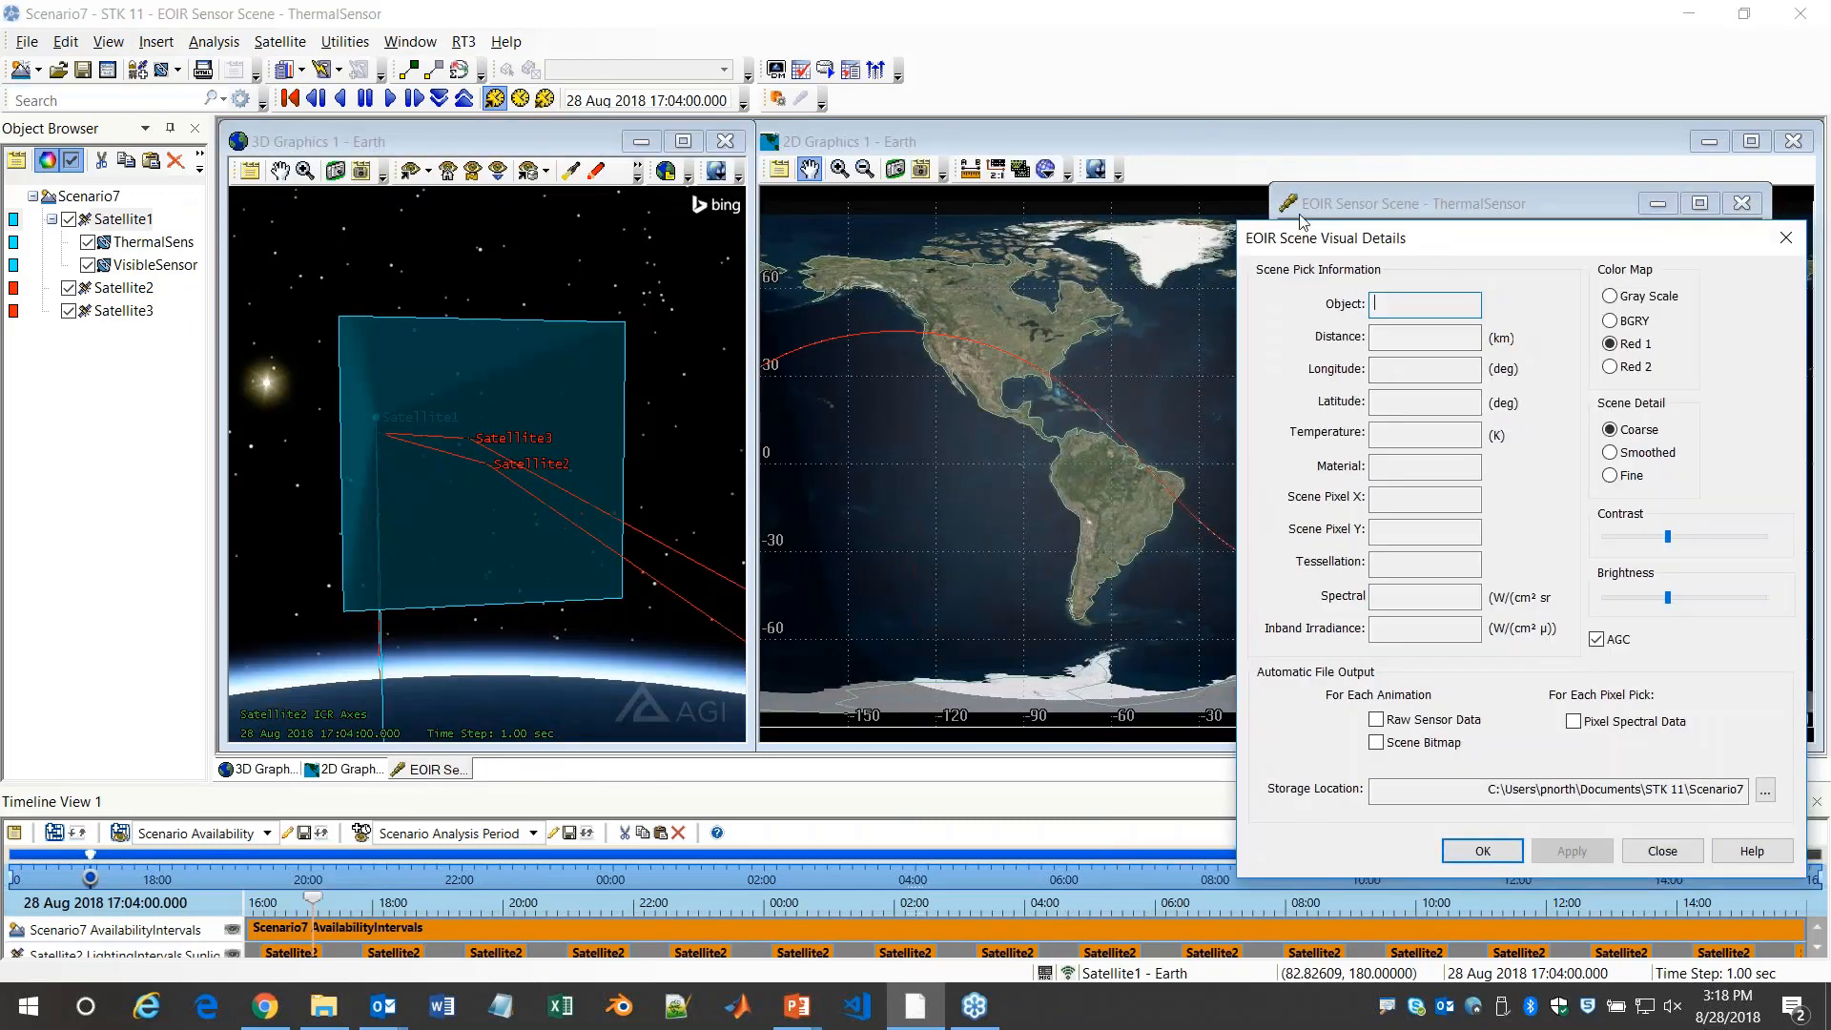
pyautogui.moveTo(1488, 237); pyautogui.dragTo(838, 118)
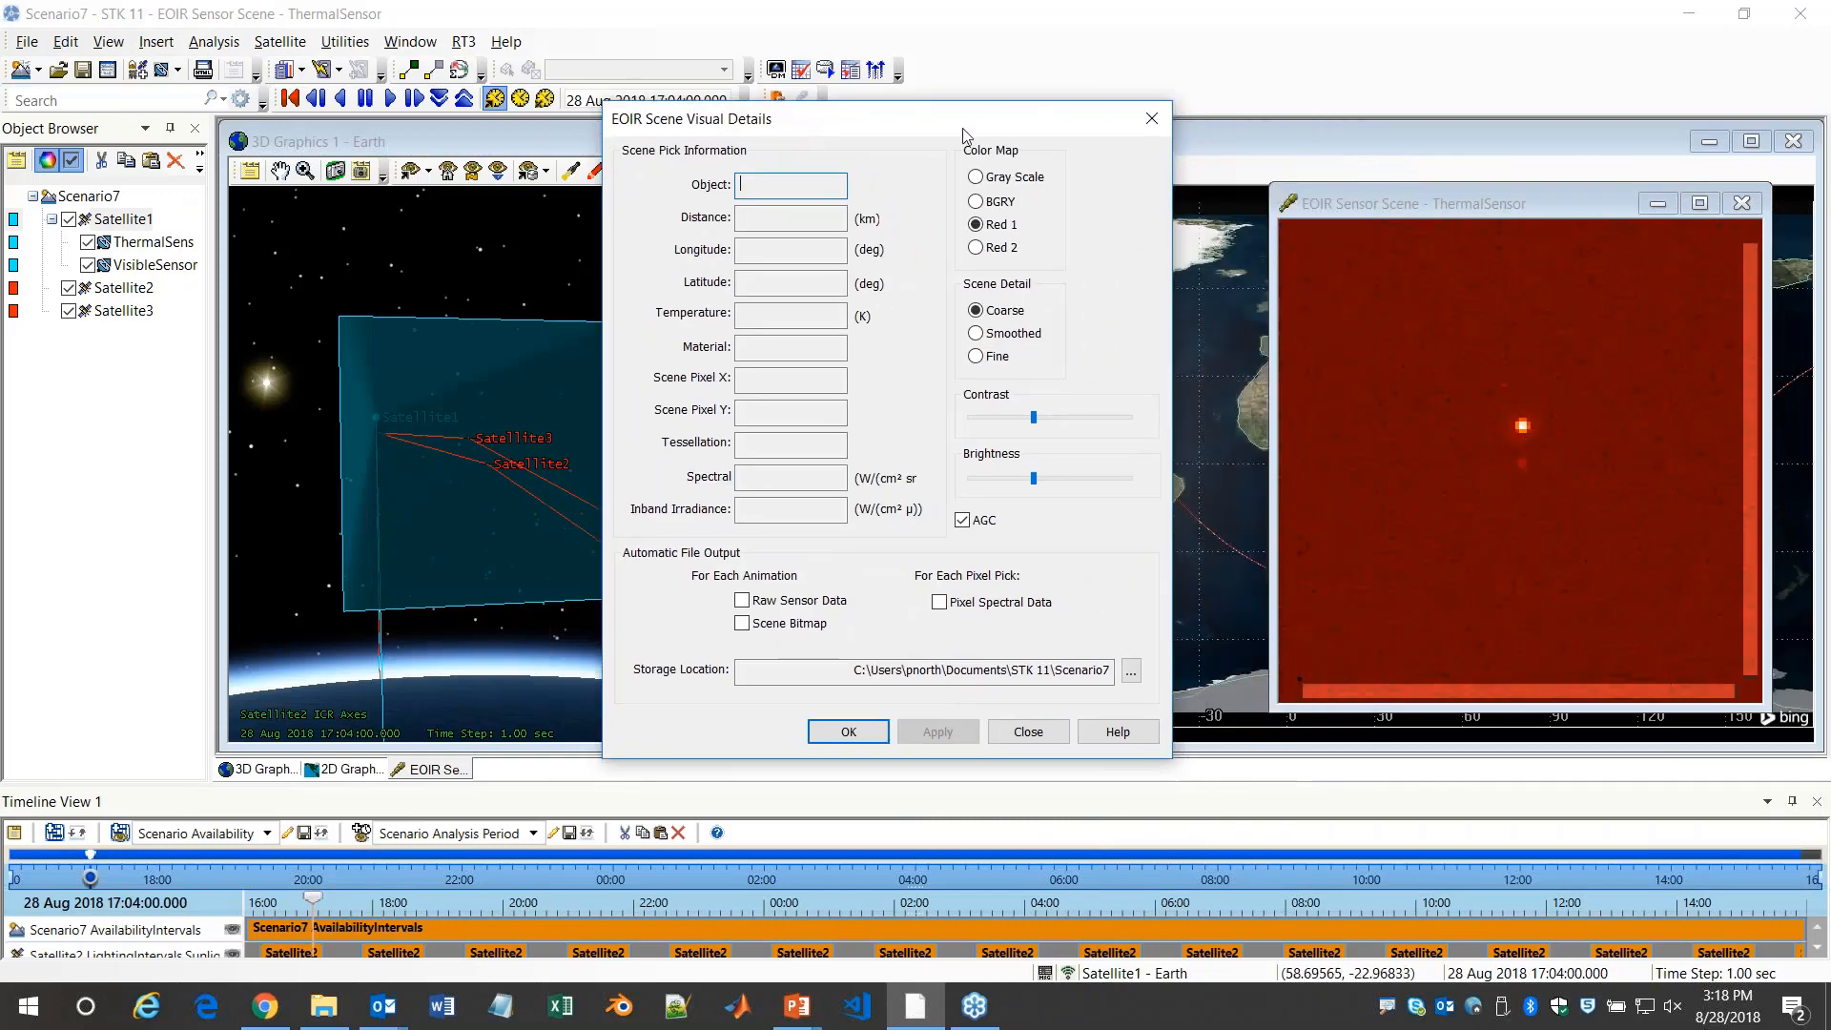
pyautogui.moveTo(1085, 116); pyautogui.dragTo(1174, 93)
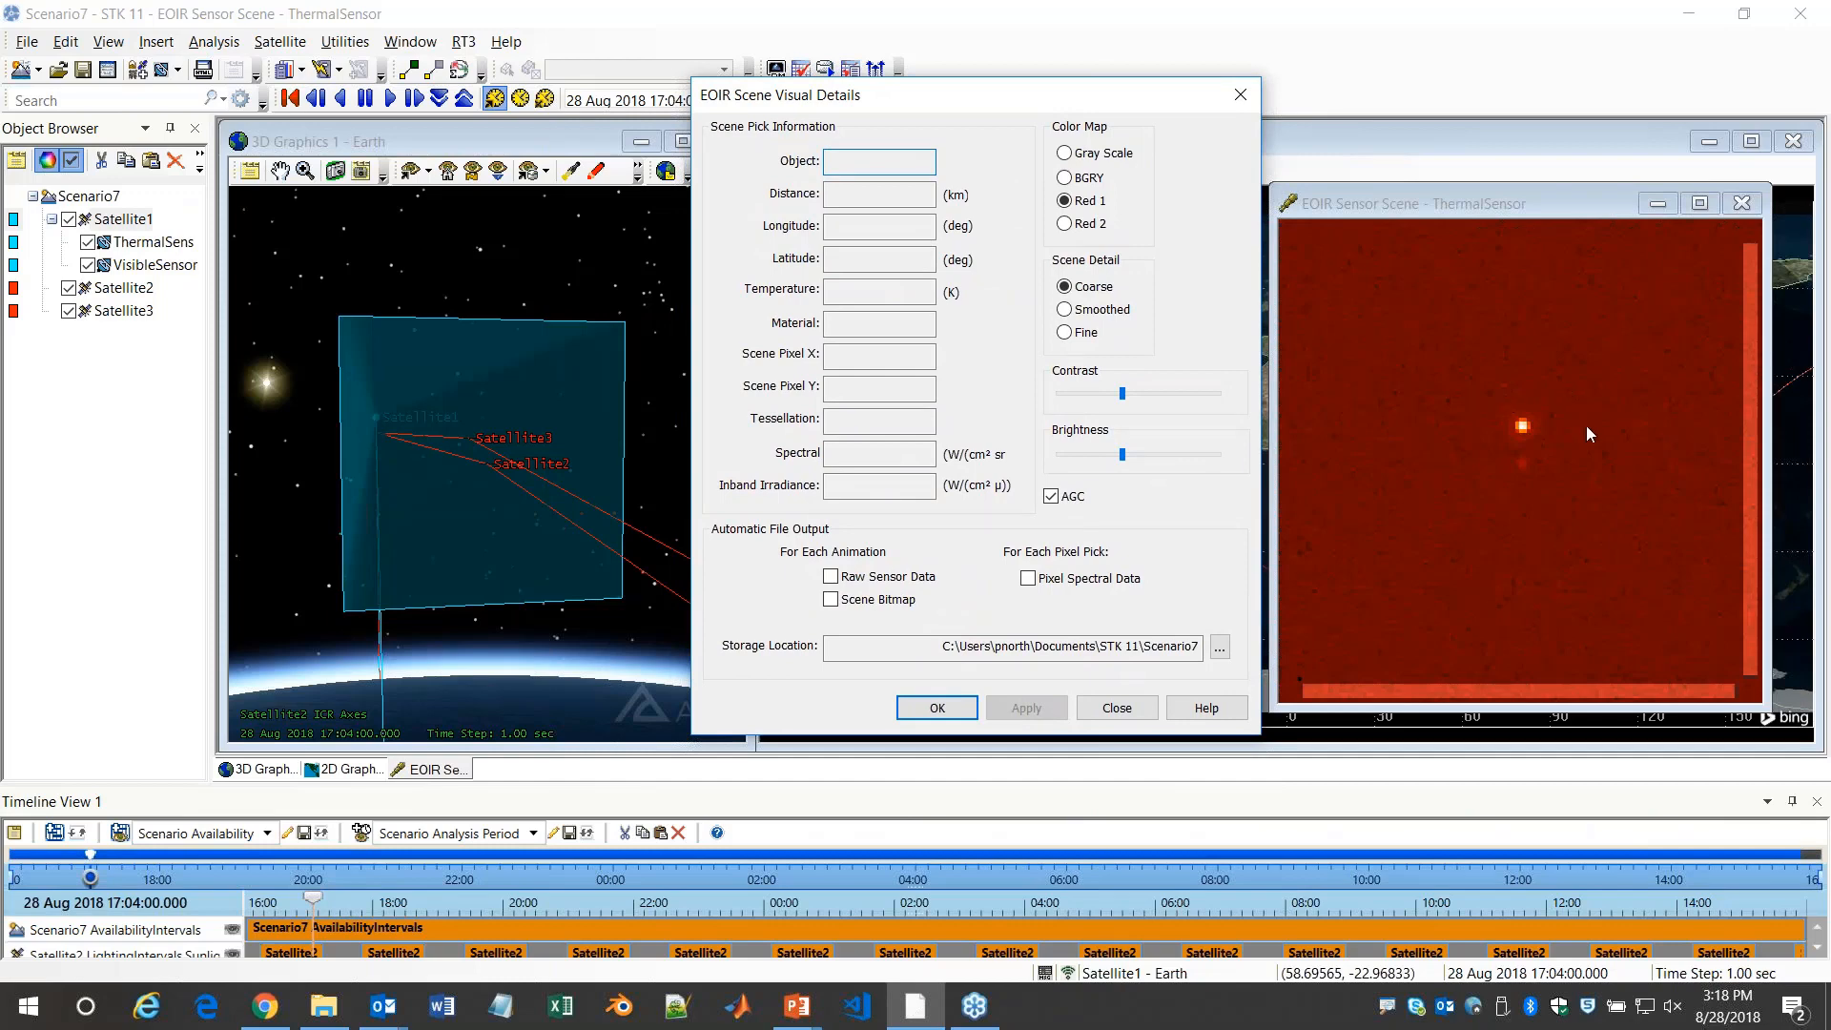
pyautogui.click(1522, 425)
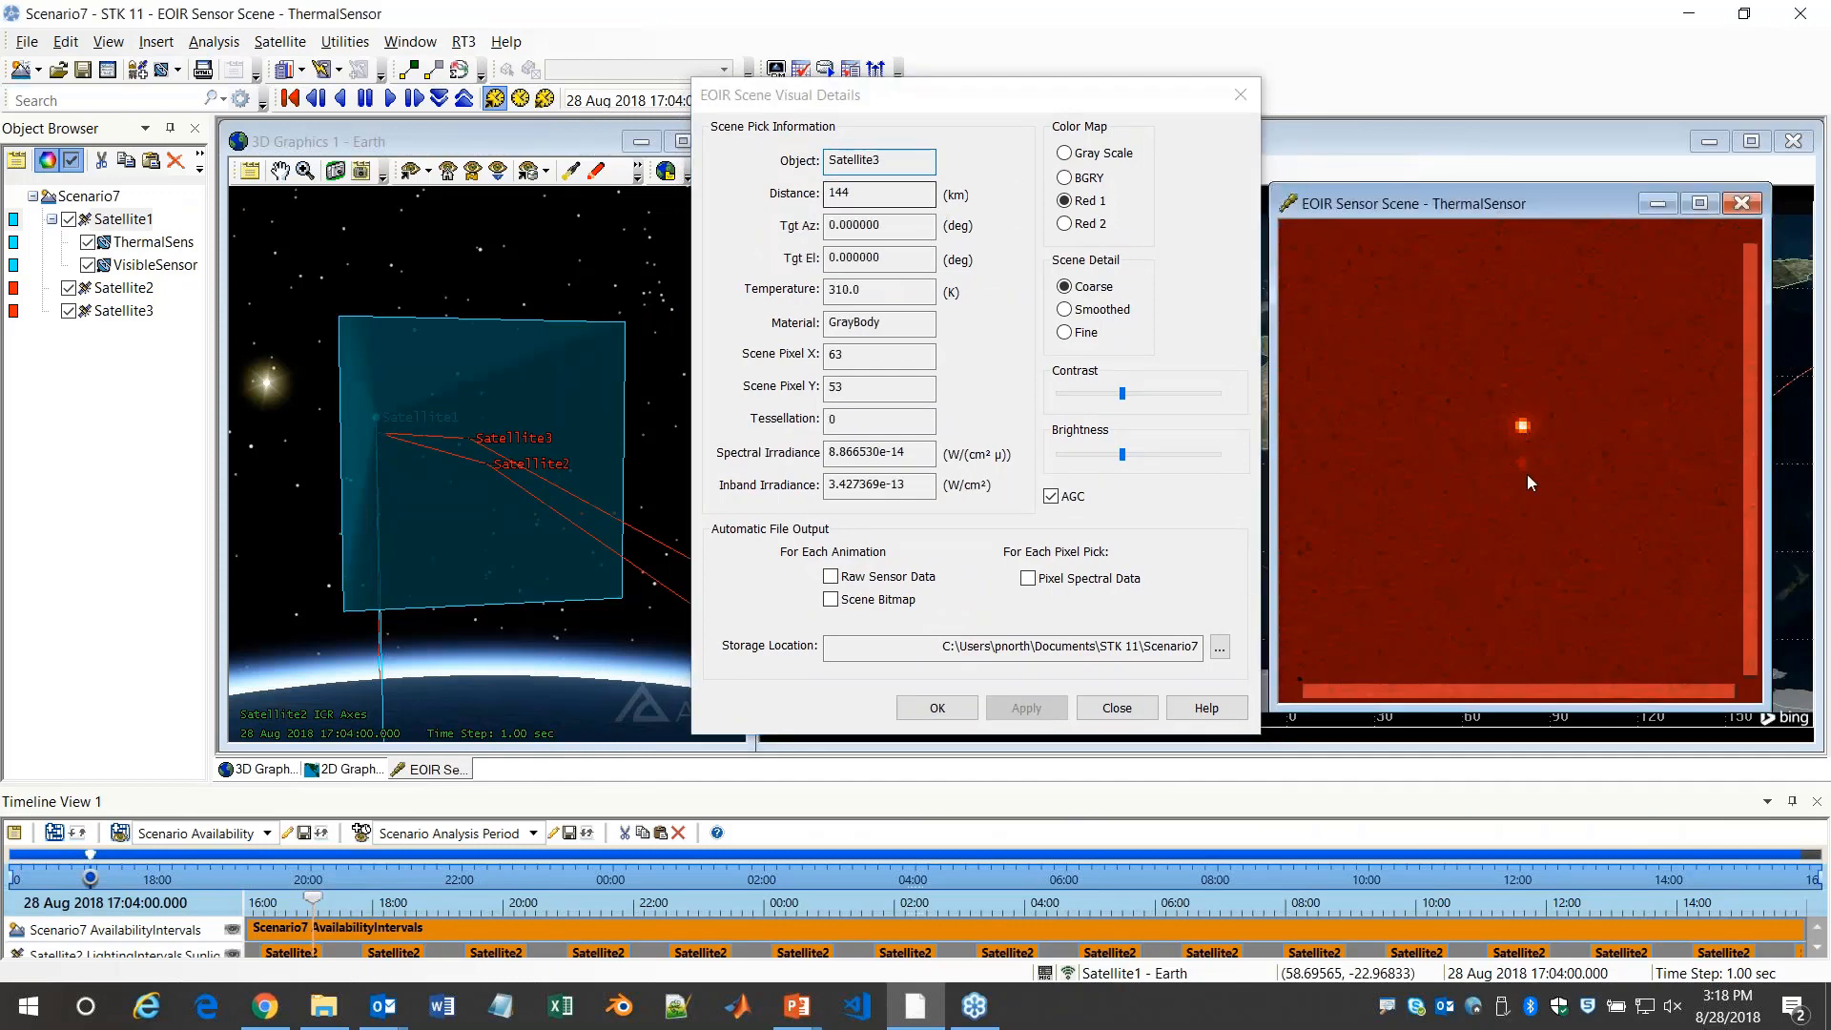
# Pick the faint spot below the bright target in the ThermalSensor scene to inspect Satellite2's details
pyautogui.click(1520, 461)
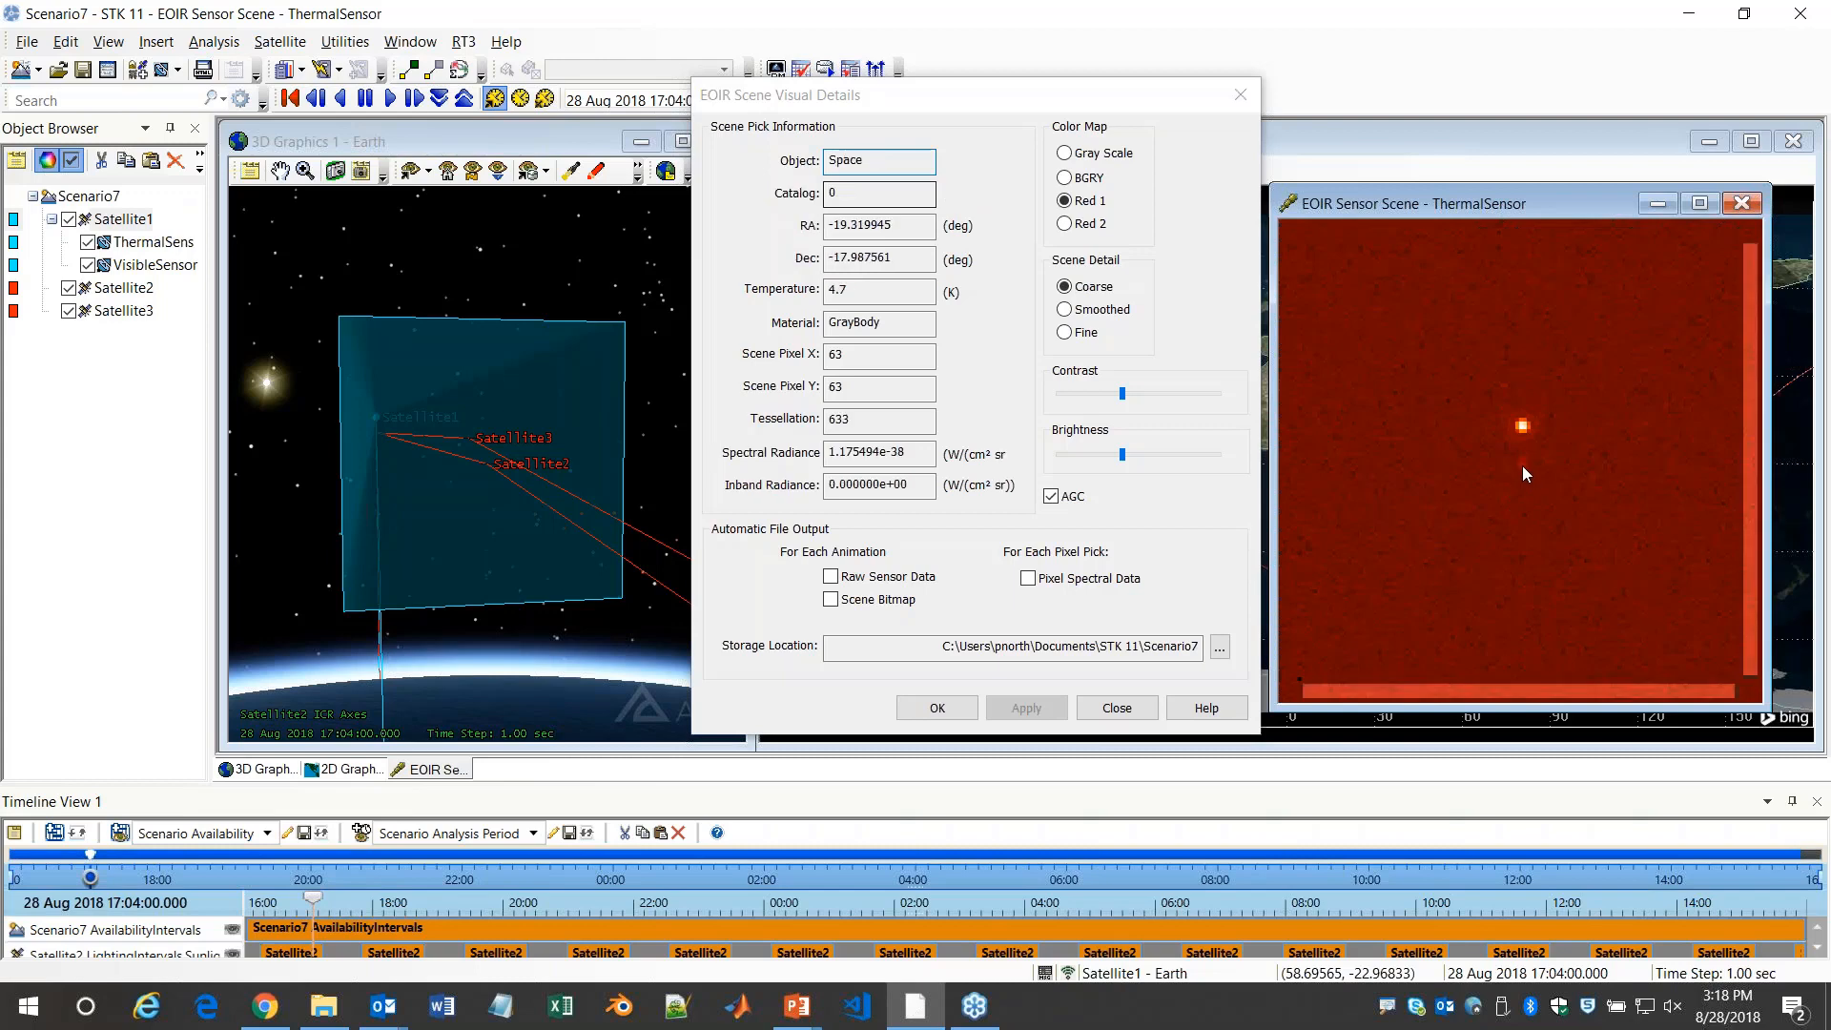
pyautogui.click(1522, 466)
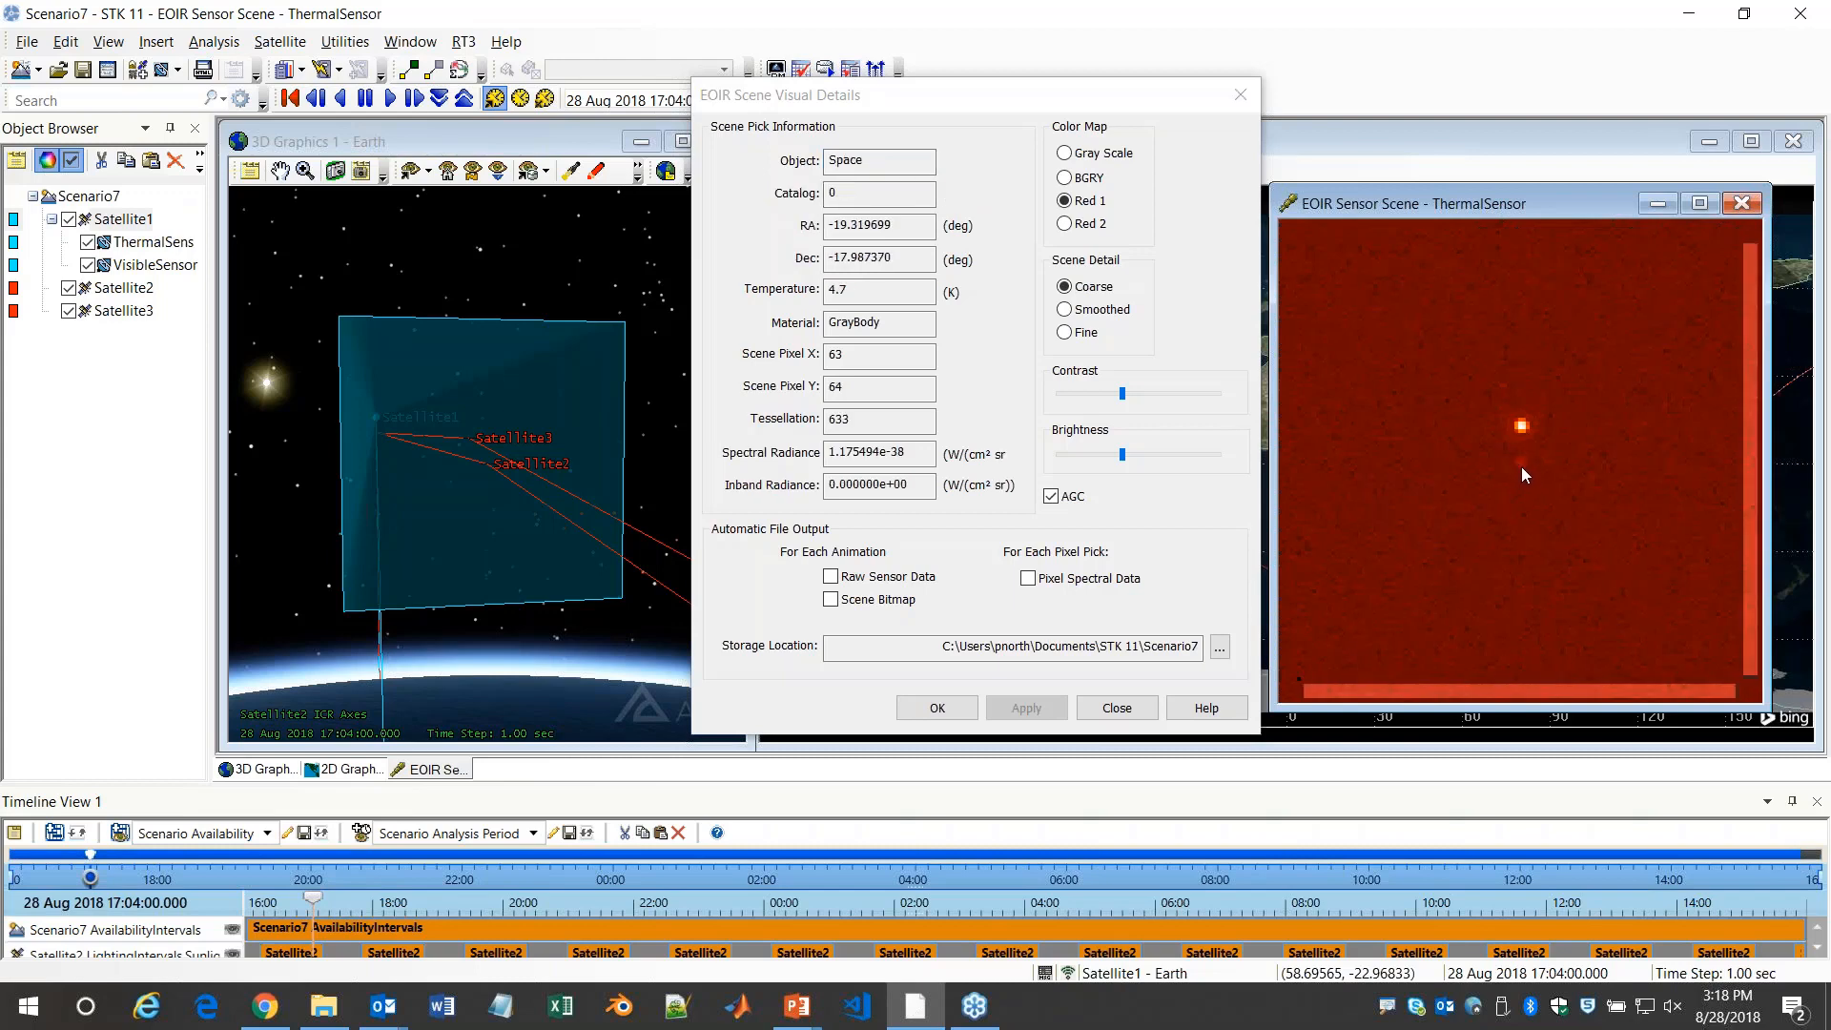
pyautogui.click(1523, 466)
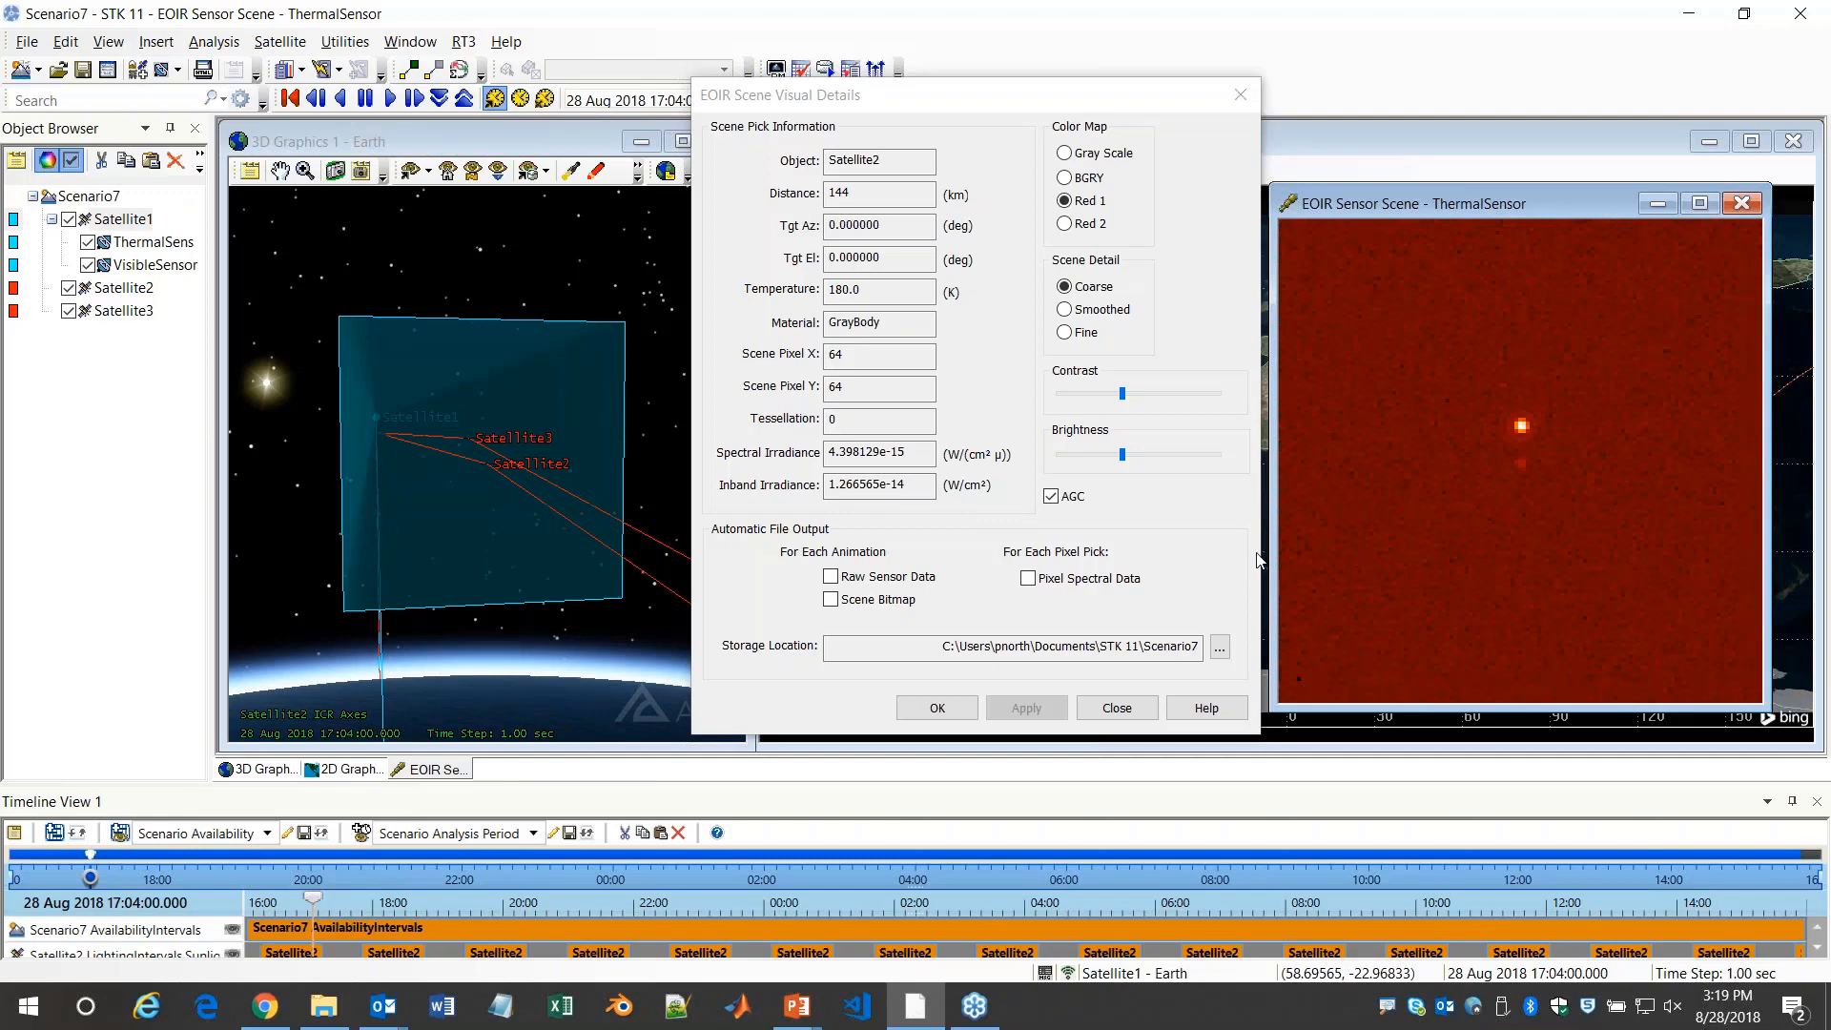
pyautogui.hotkey('alt', 'Tab')
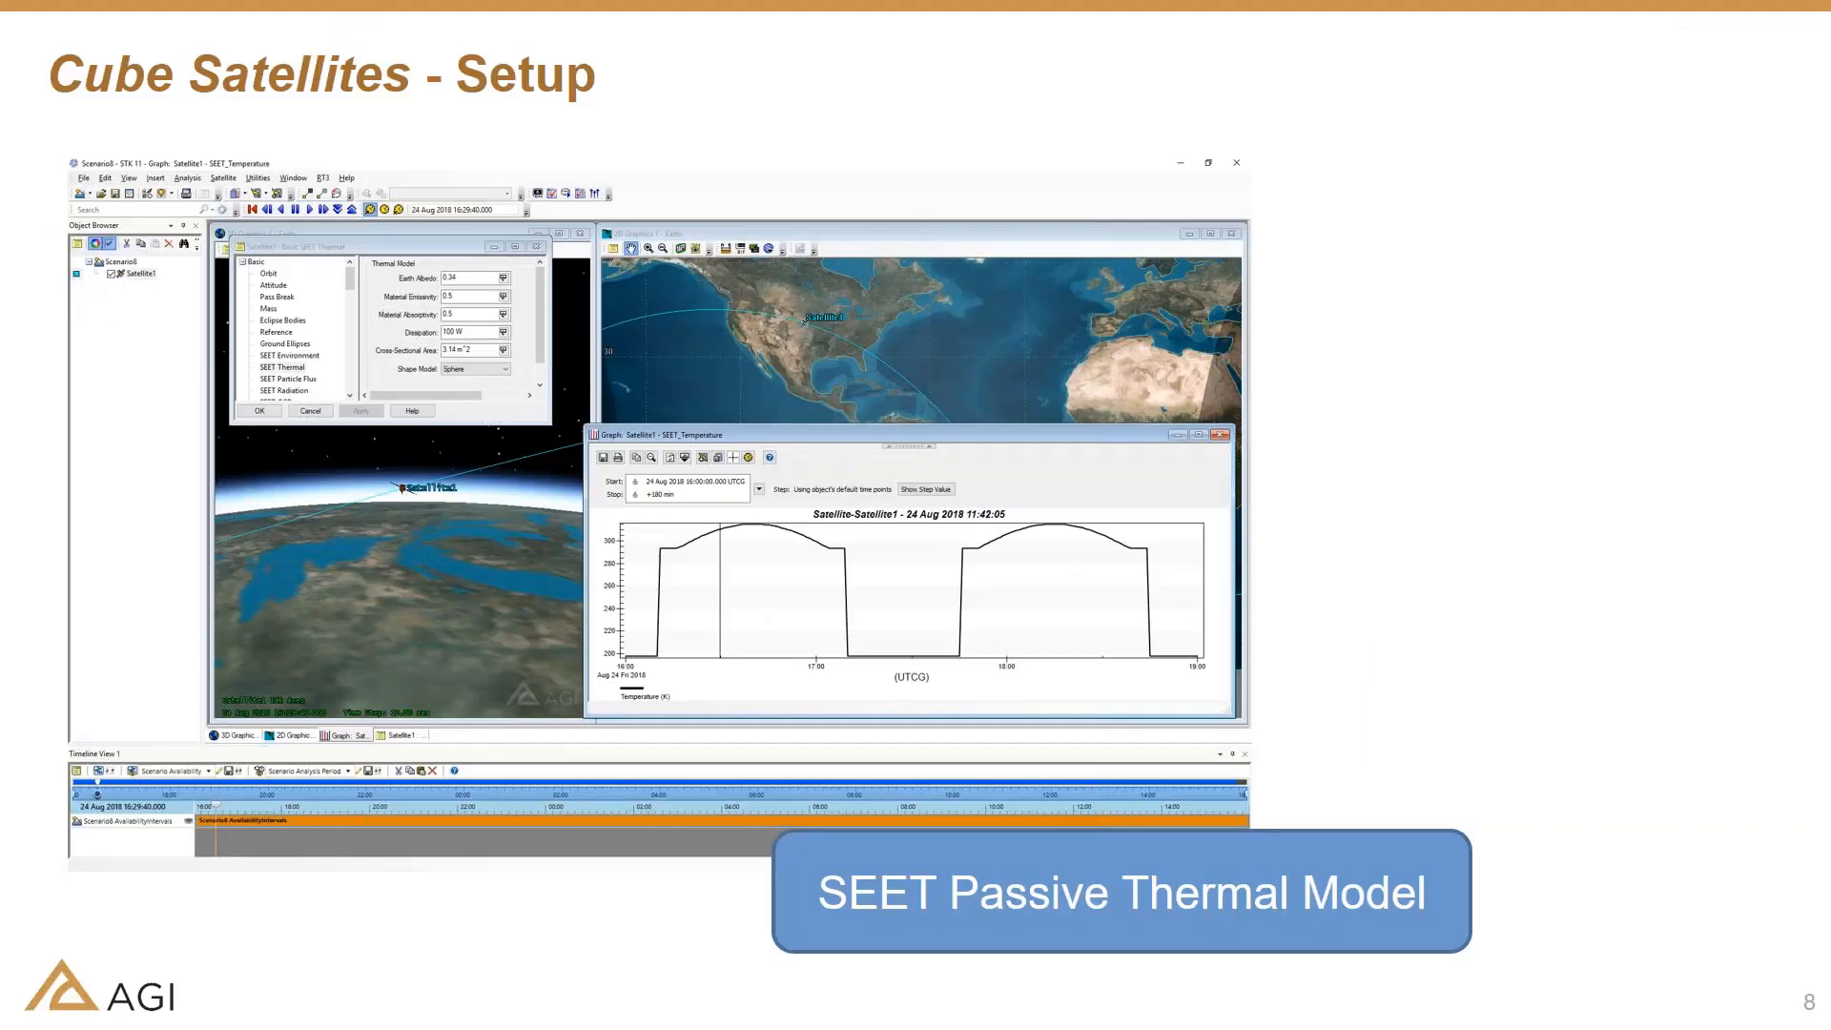
pyautogui.press('Right')
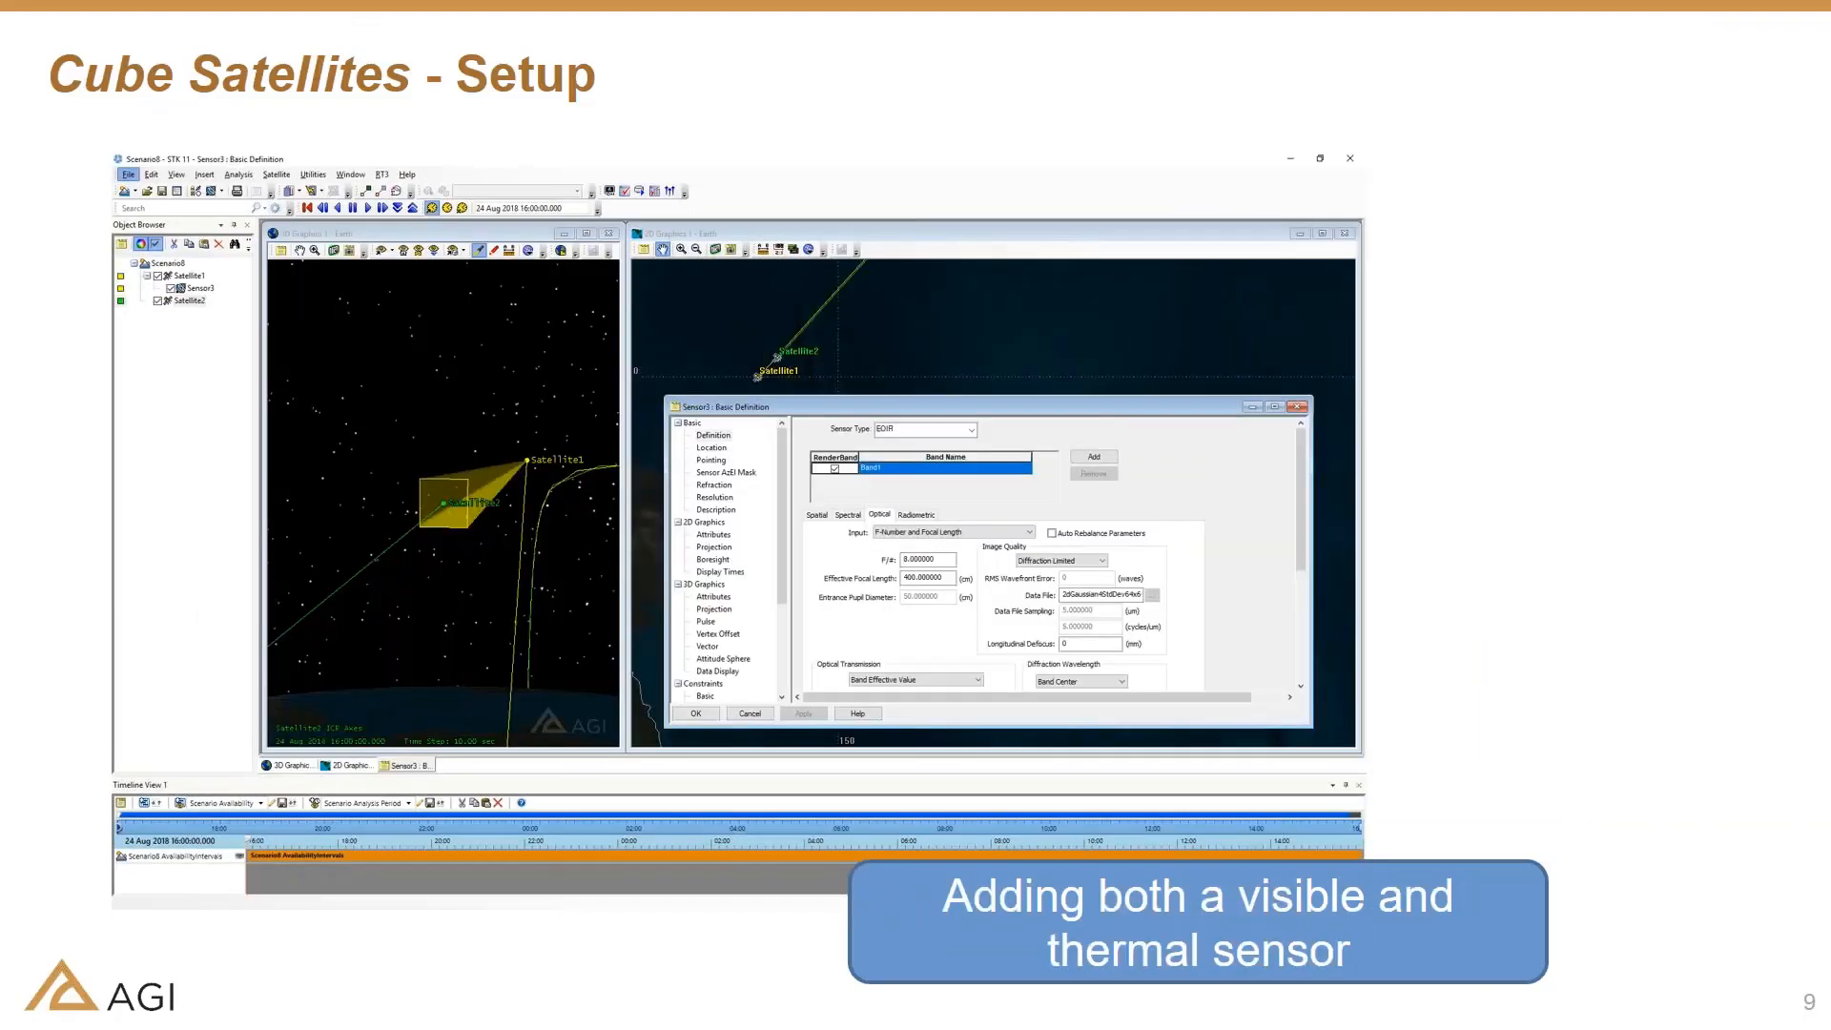
pyautogui.press('Right')
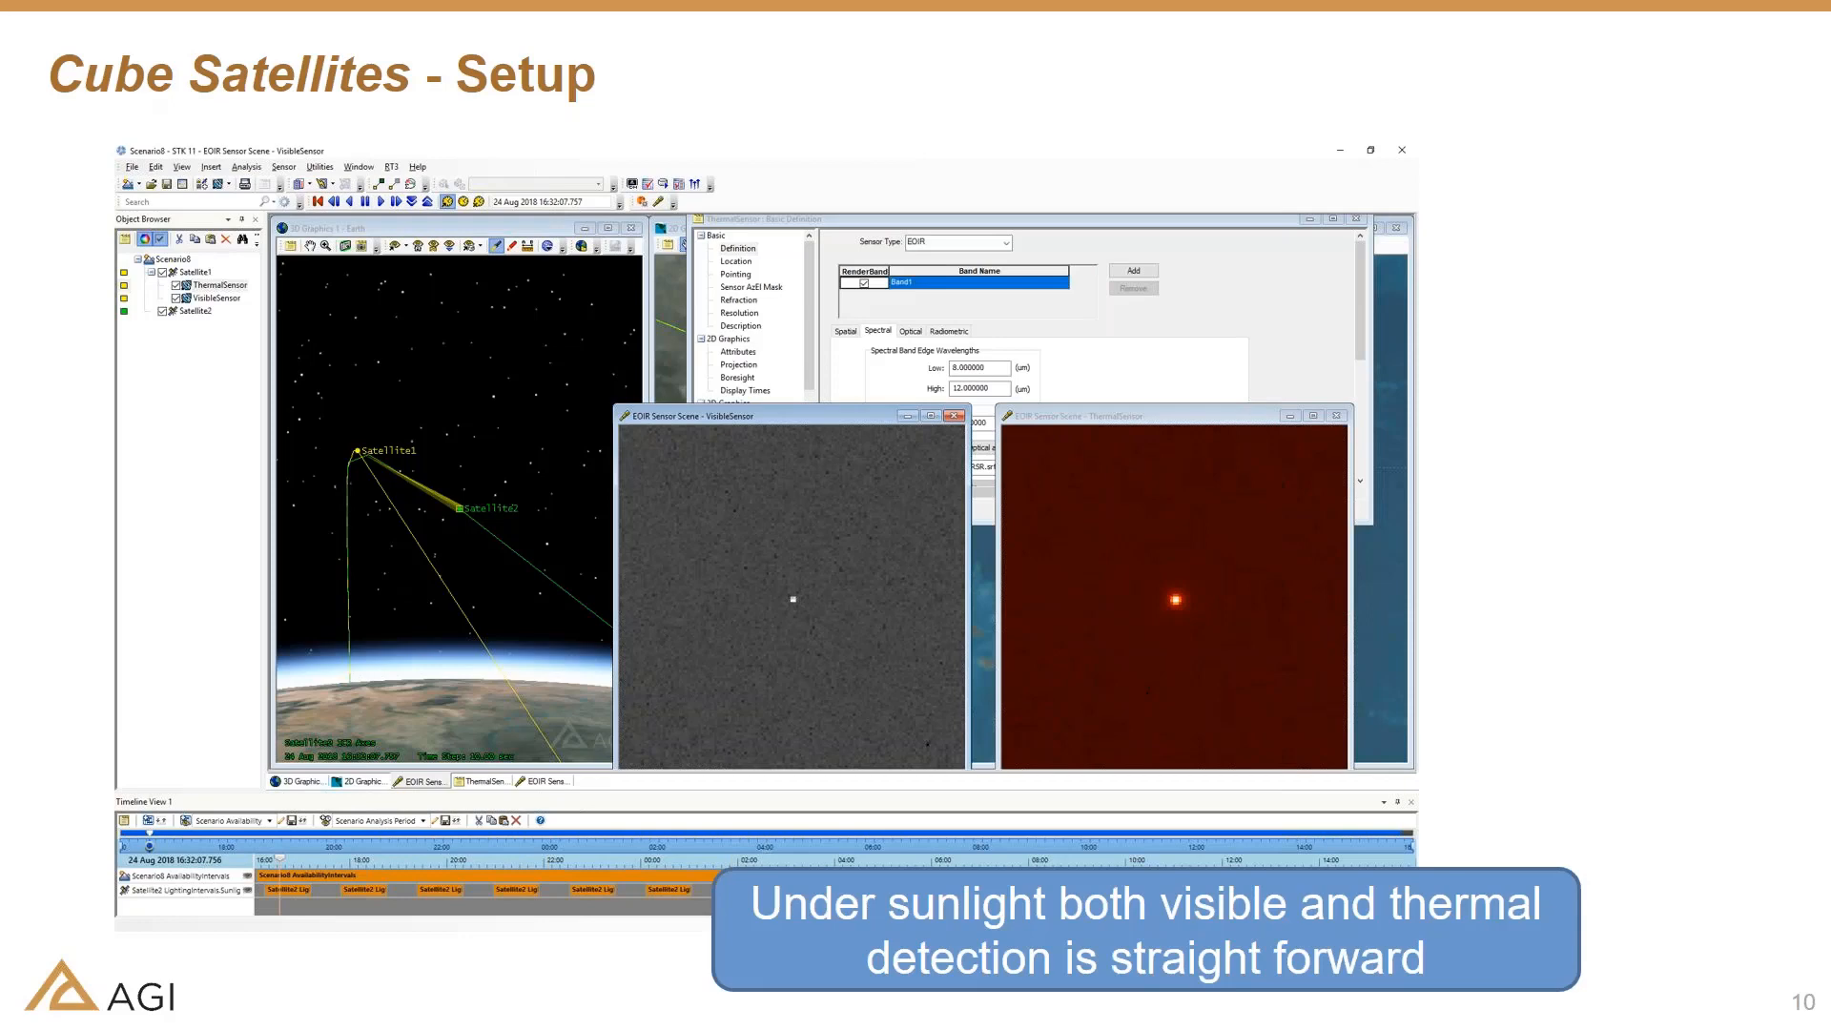
pyautogui.press('Right')
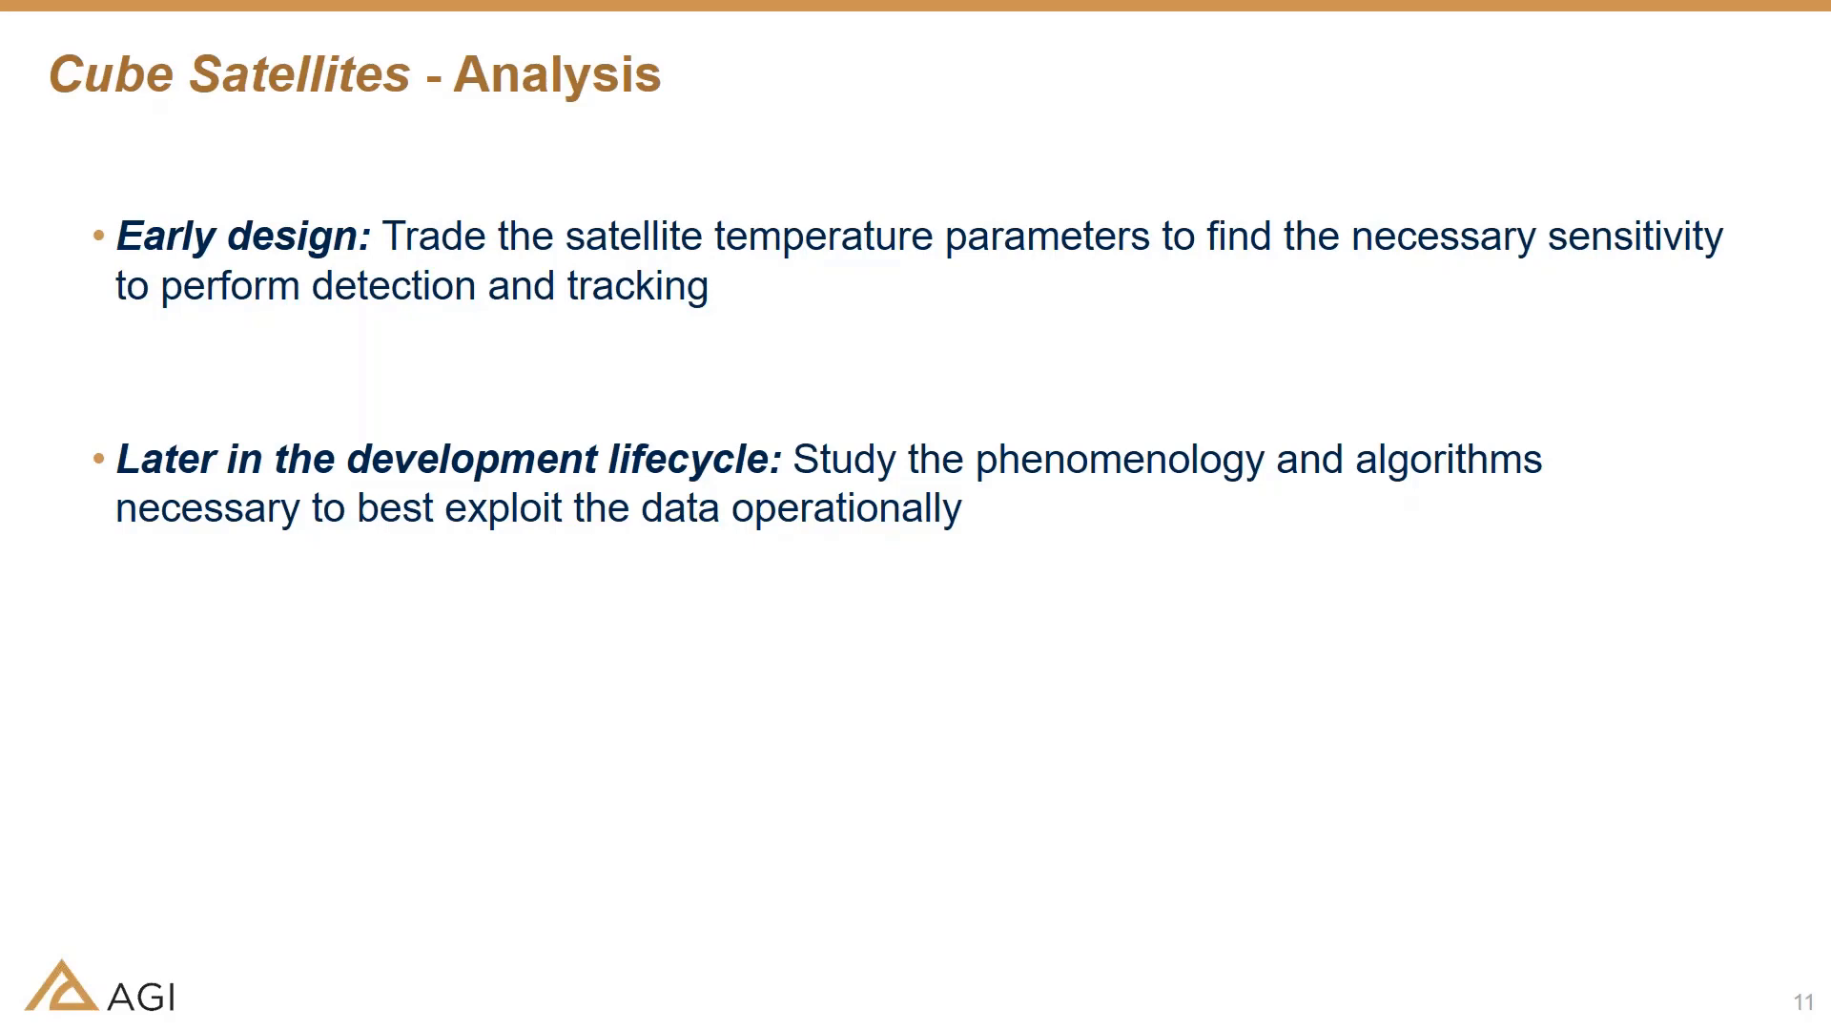
pyautogui.press('Right')
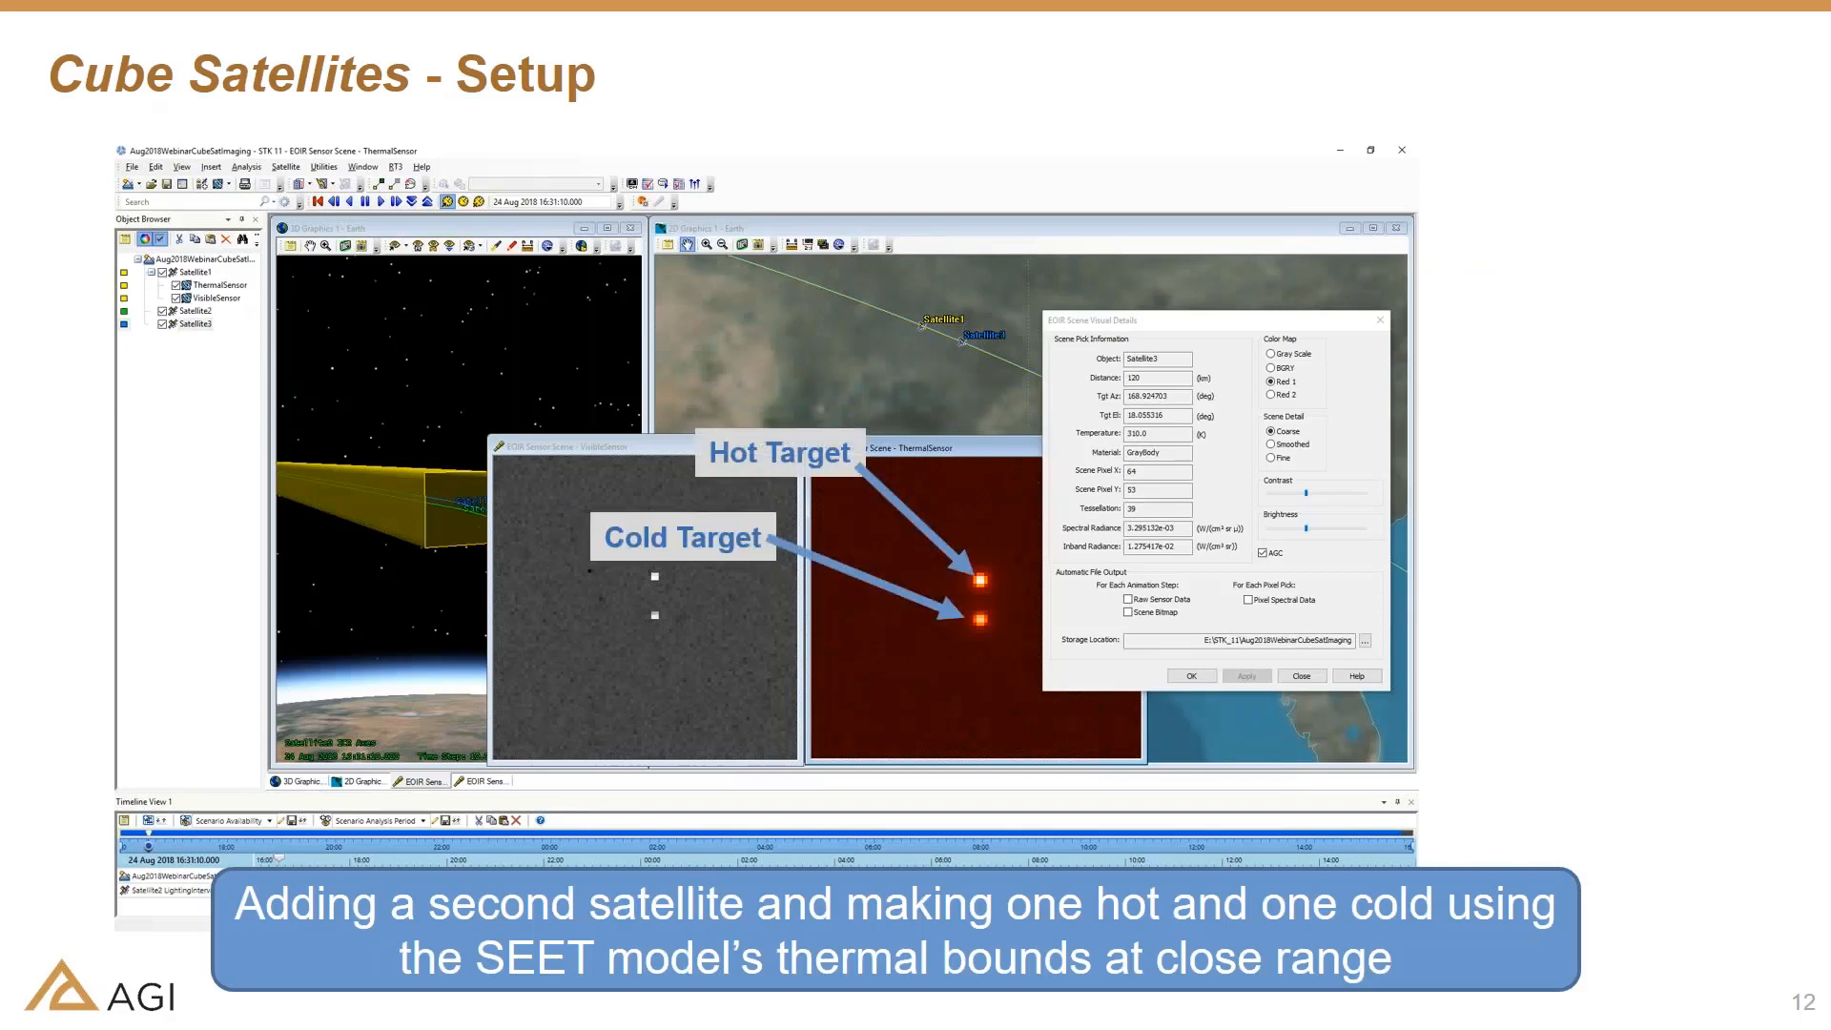
pyautogui.press('Right')
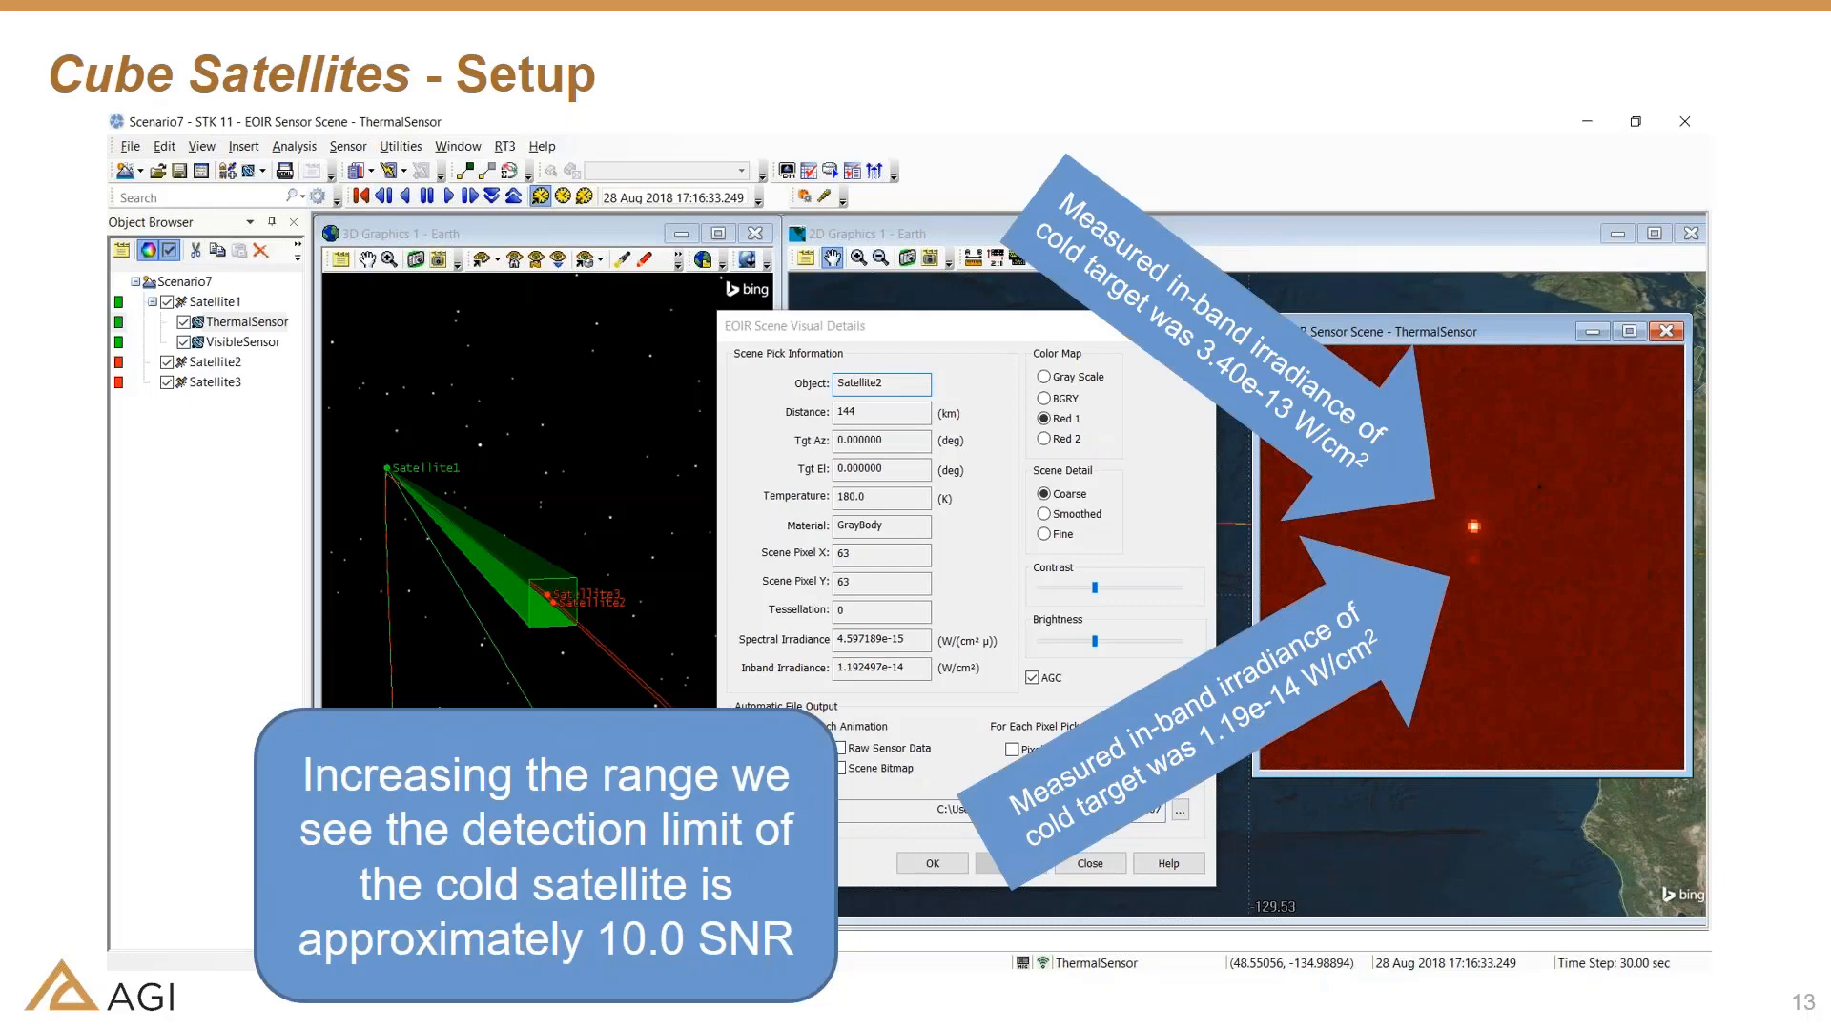
pyautogui.press('Right')
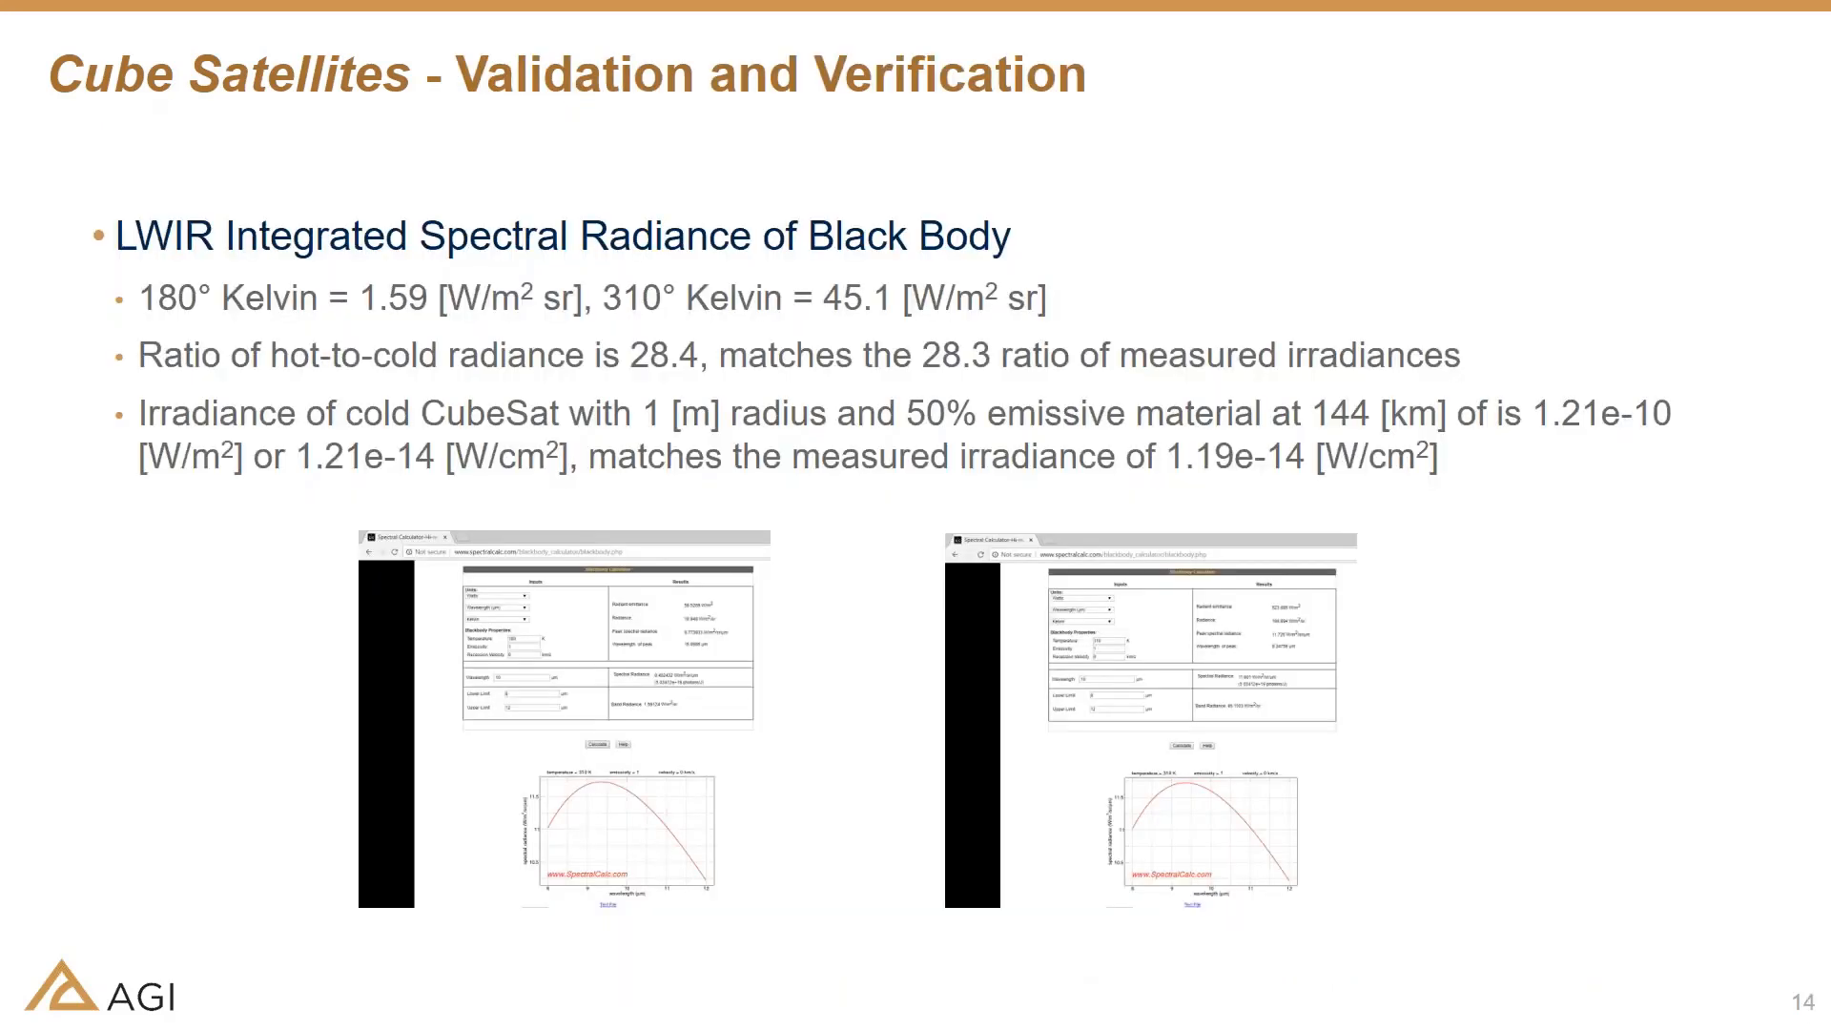
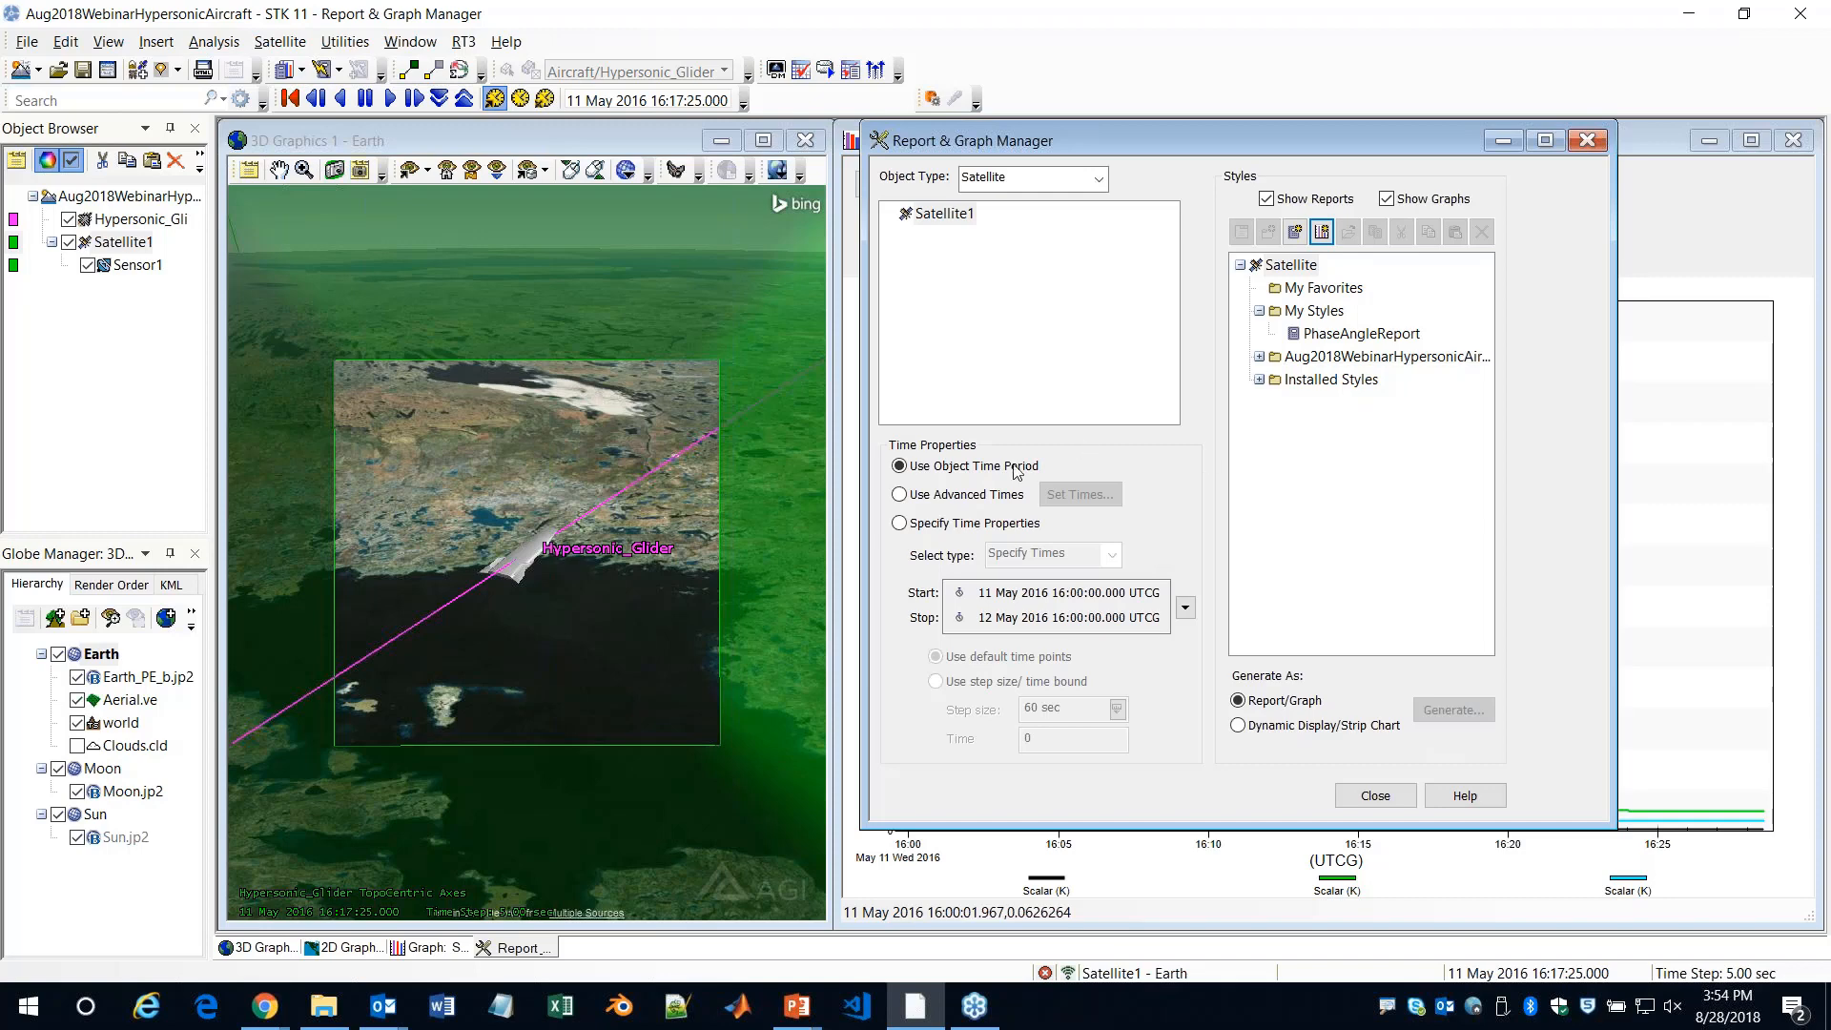
# Generate the installed SEET Temperature report for Satellite1 and enlarge the report window to show all its columns
pyautogui.click(1258, 380)
pyautogui.scroll(-8, 1332, 527)
pyautogui.scroll(-15, 1332, 527)
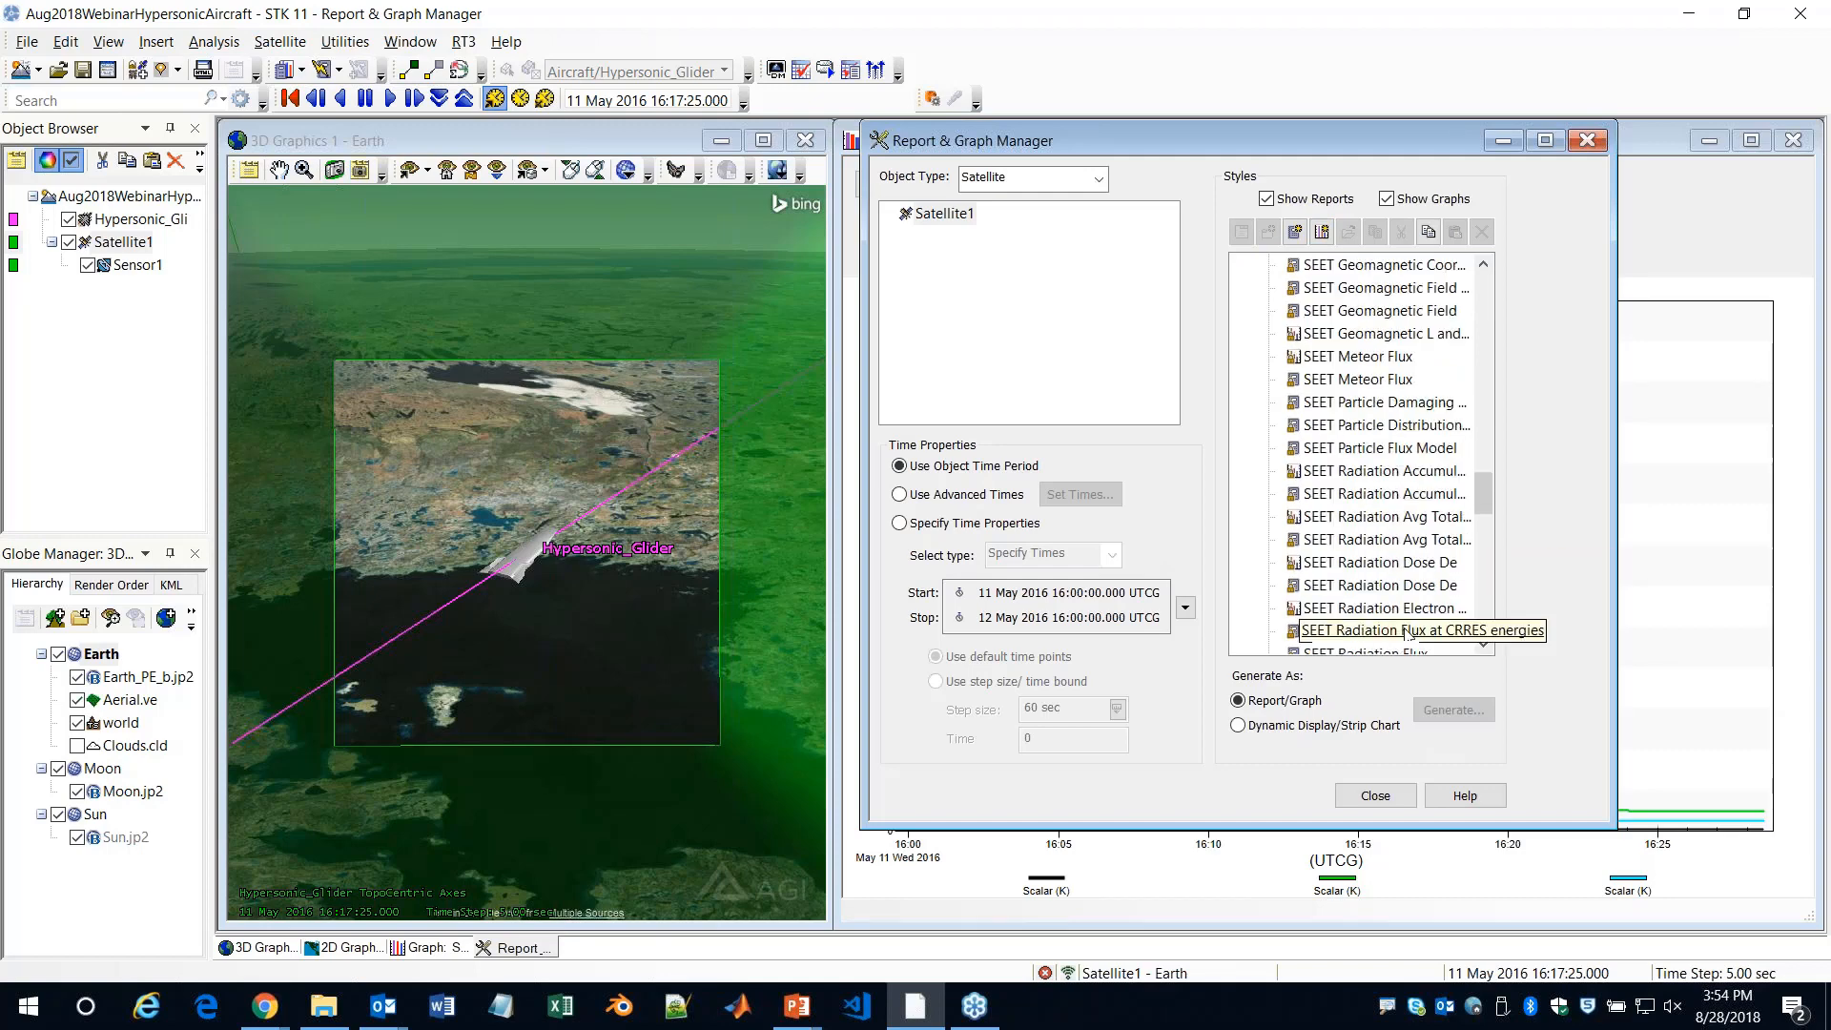
pyautogui.scroll(-4, 1392, 646)
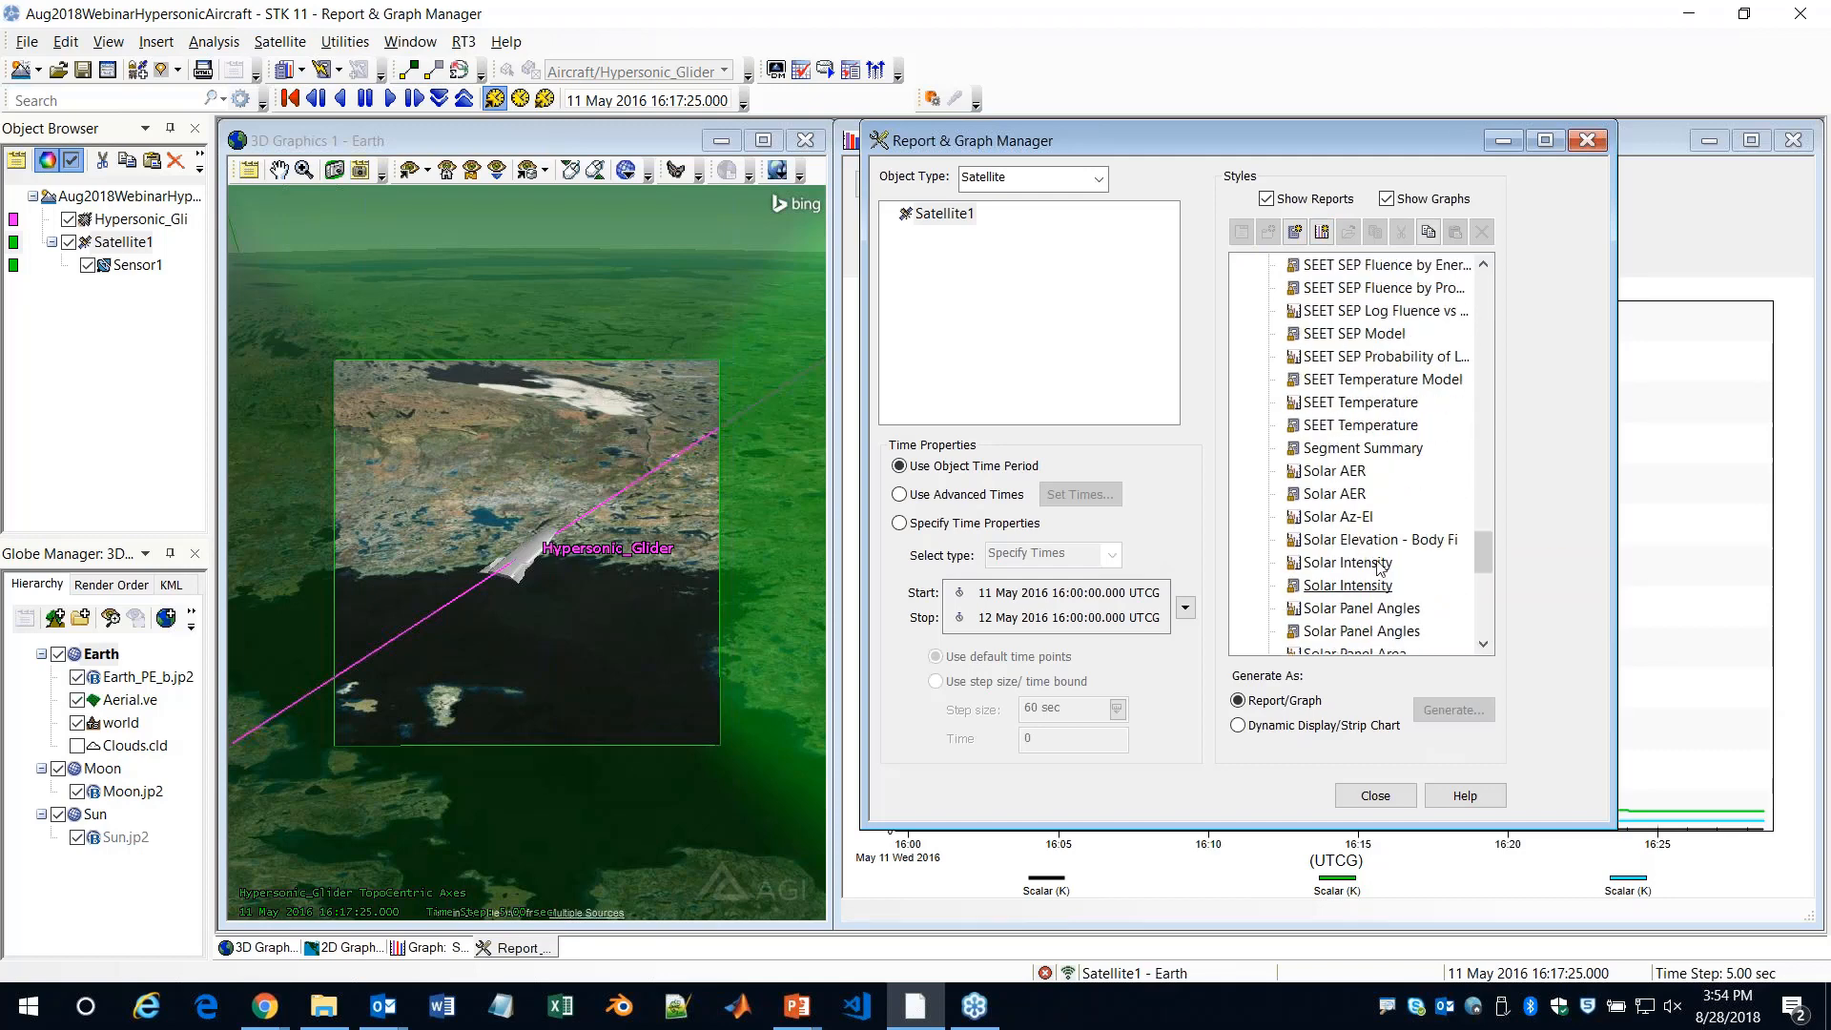
pyautogui.click(1355, 424)
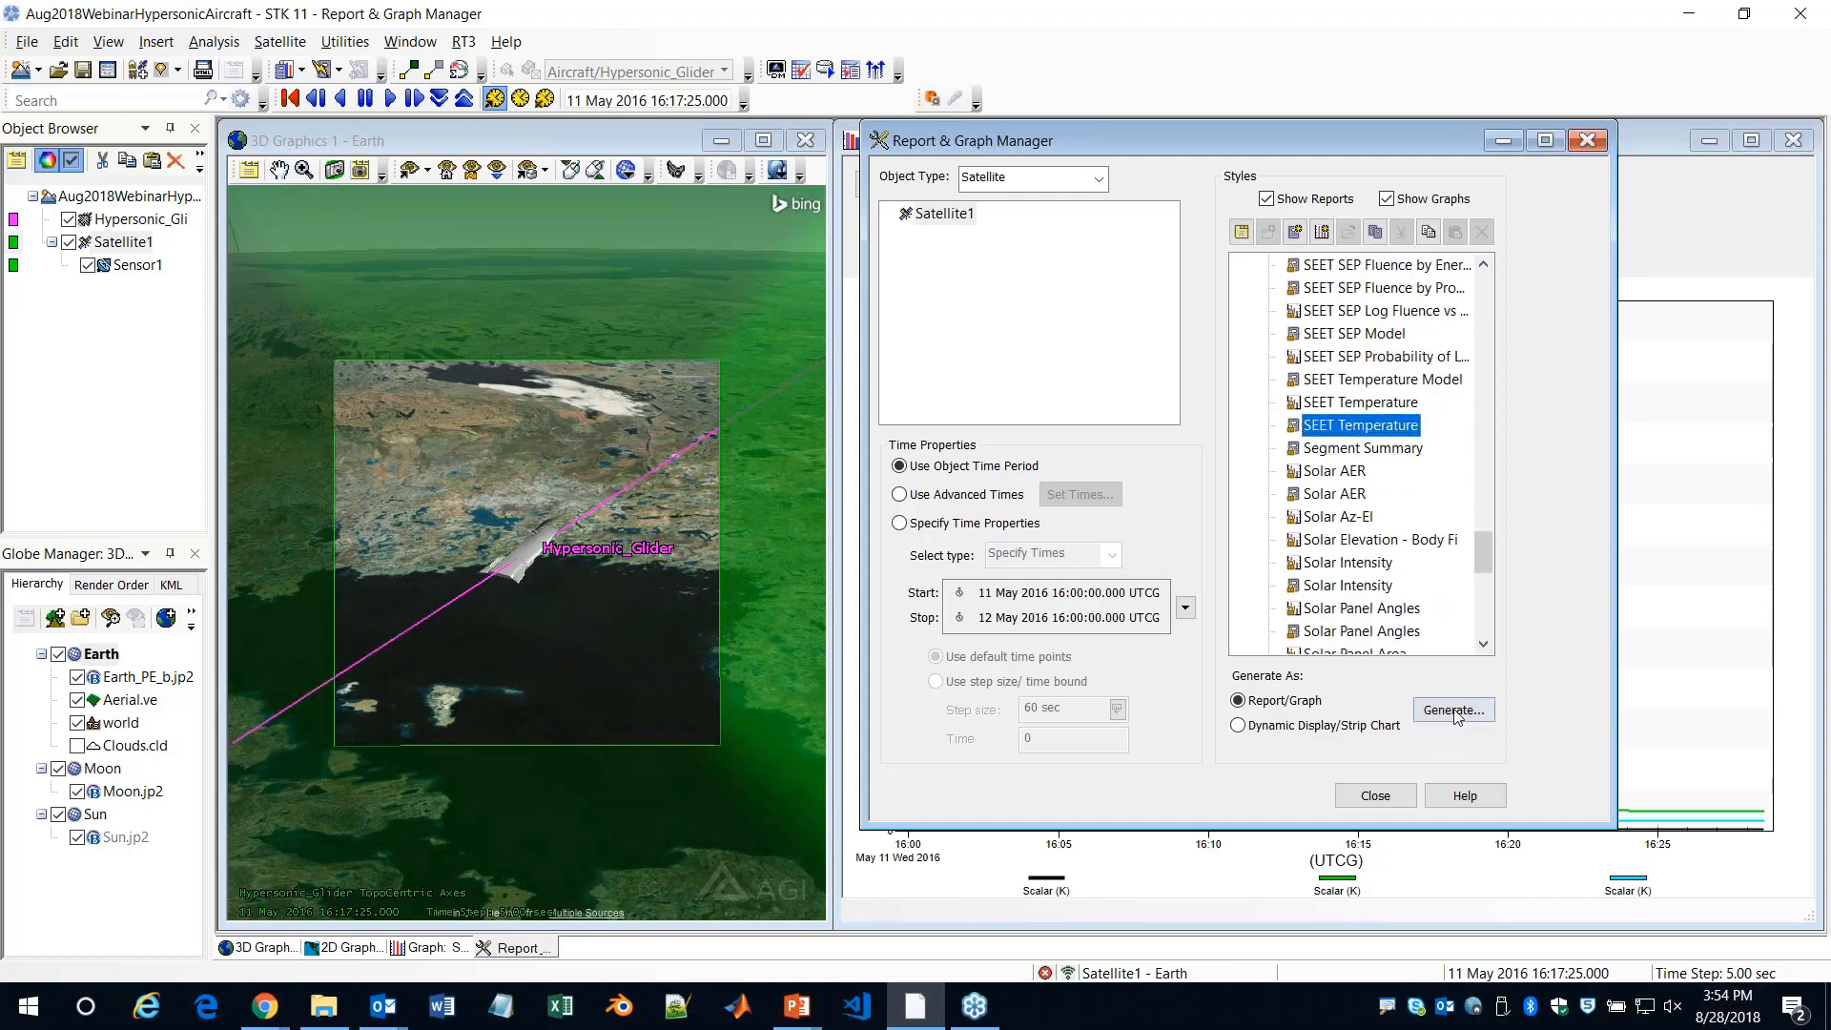
pyautogui.click(1453, 710)
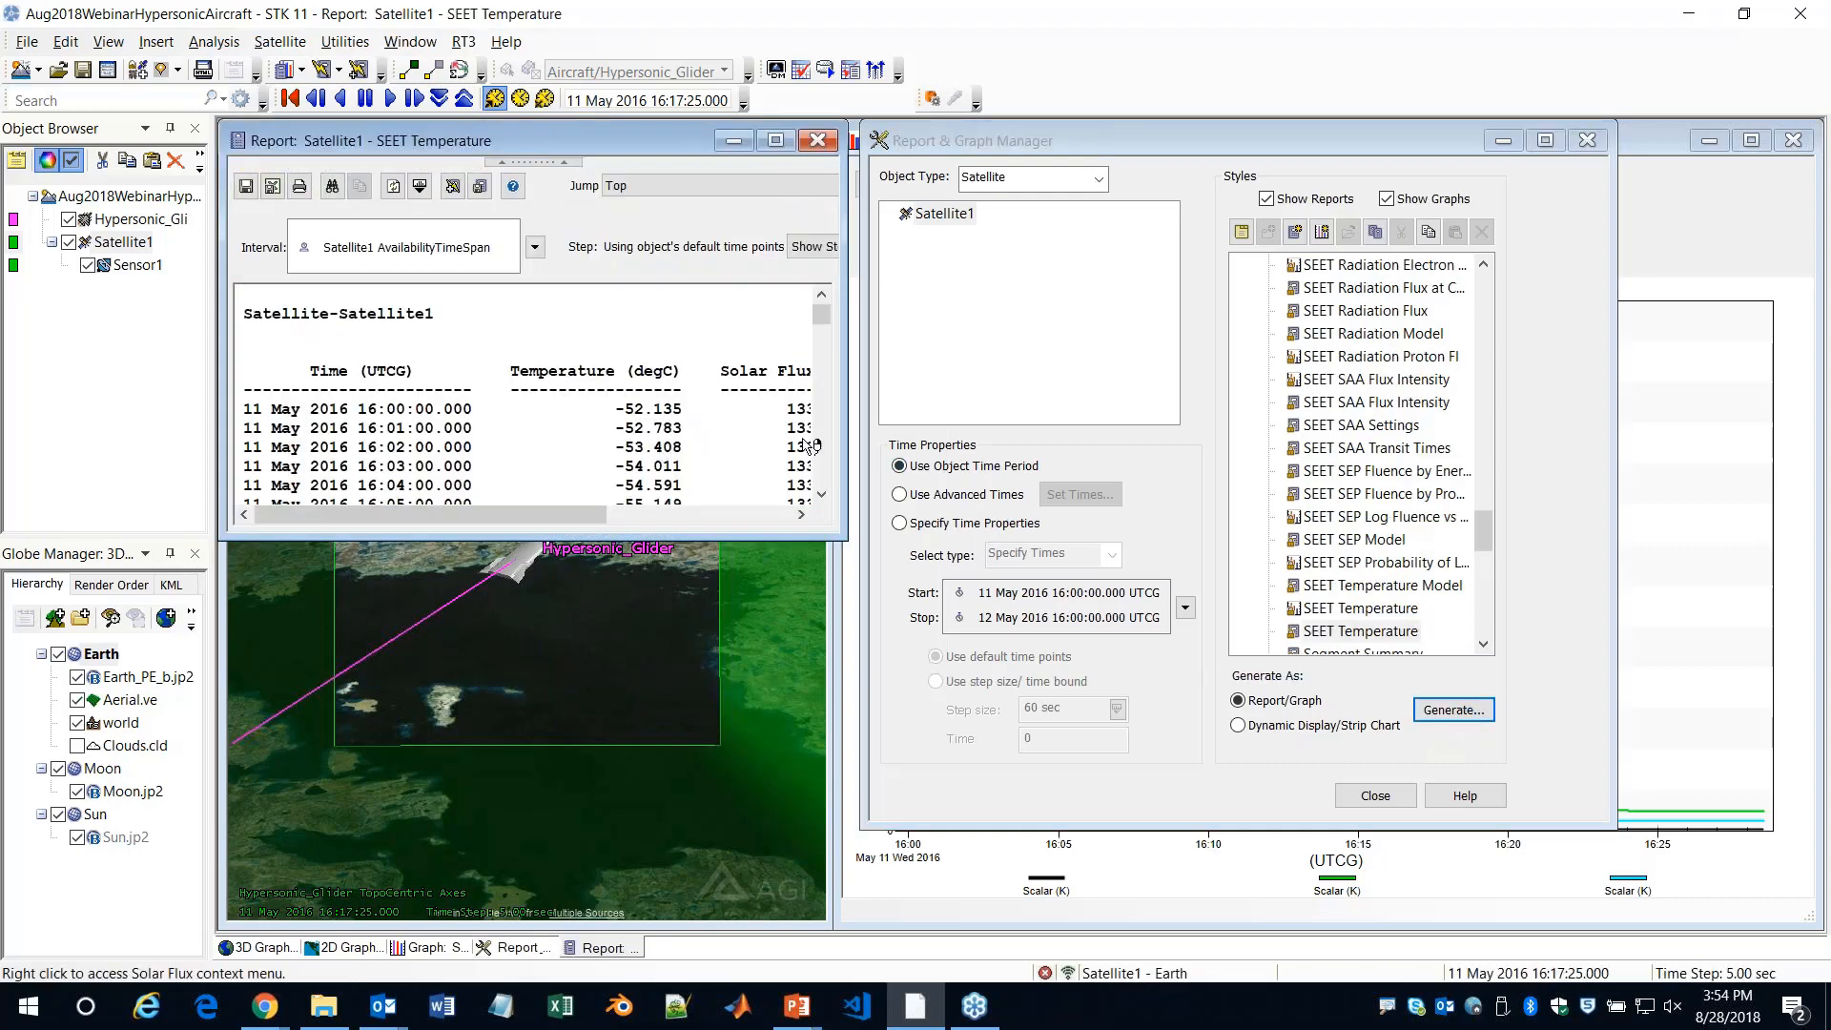
pyautogui.moveTo(846, 539); pyautogui.dragTo(1355, 647)
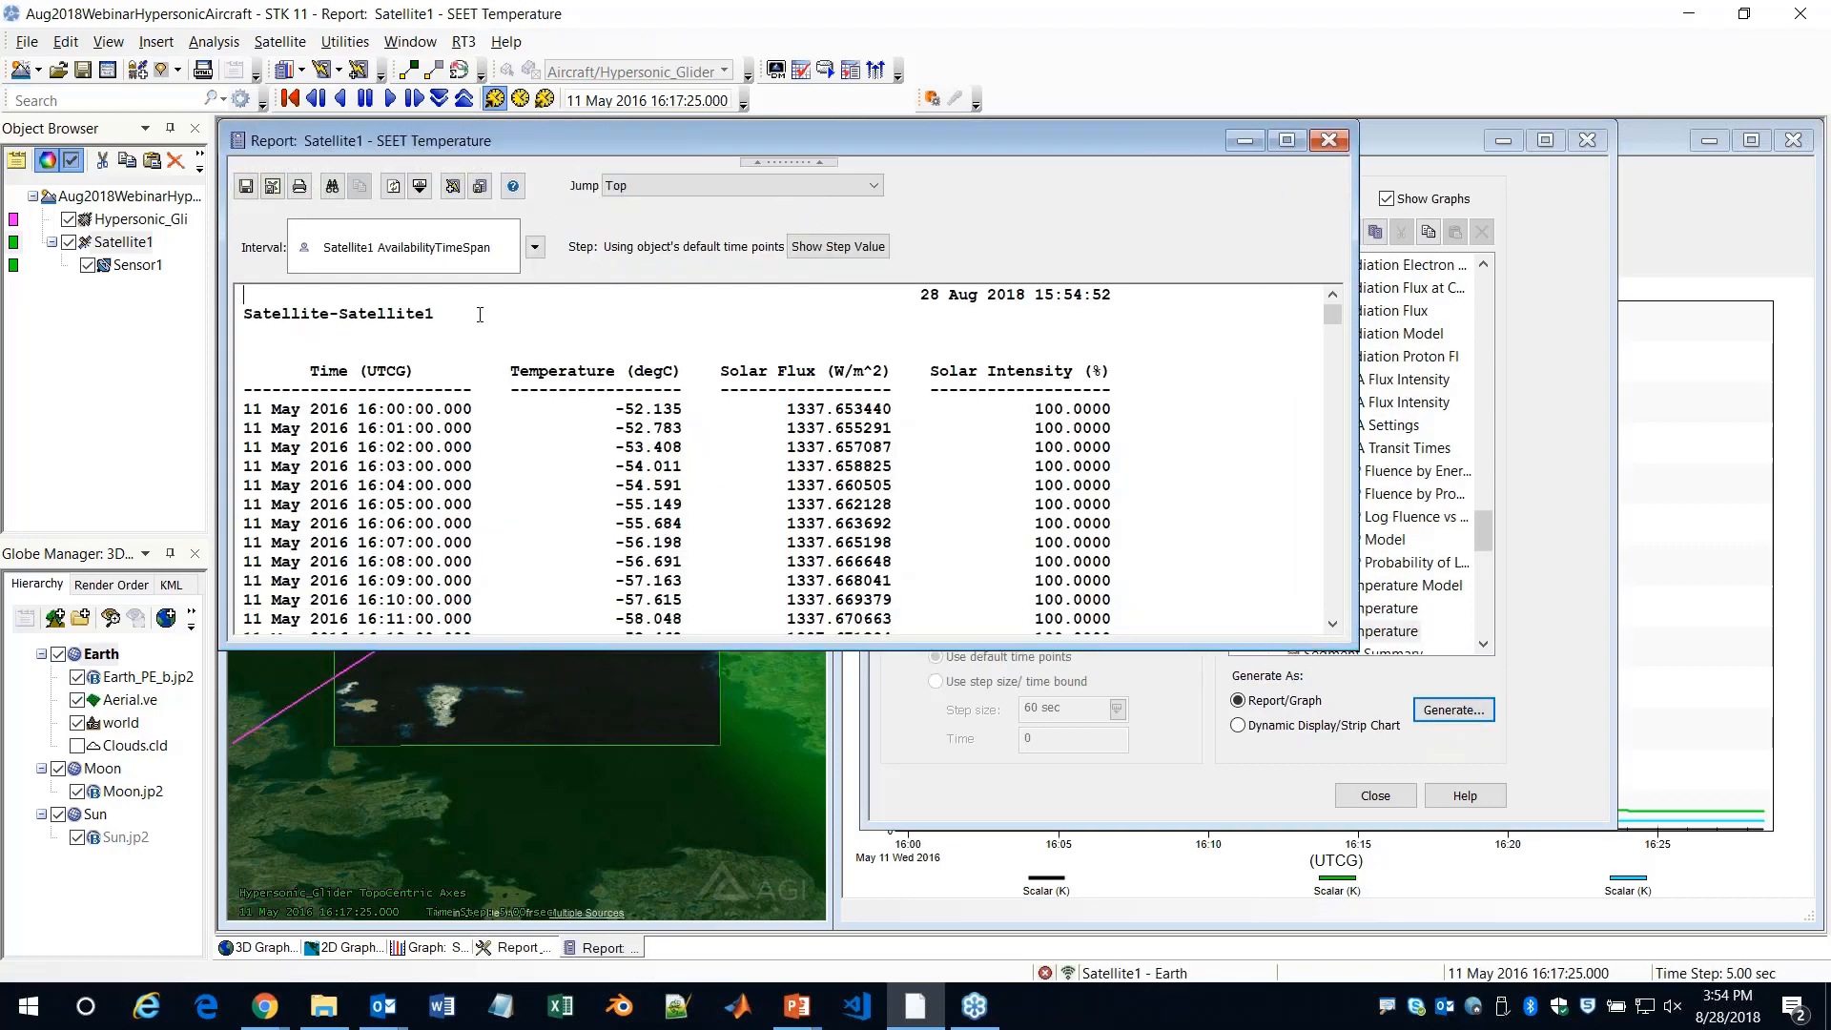
# Set the SEET Temperature report's temperature unit to Kelvin (K)
pyautogui.click(420, 187)
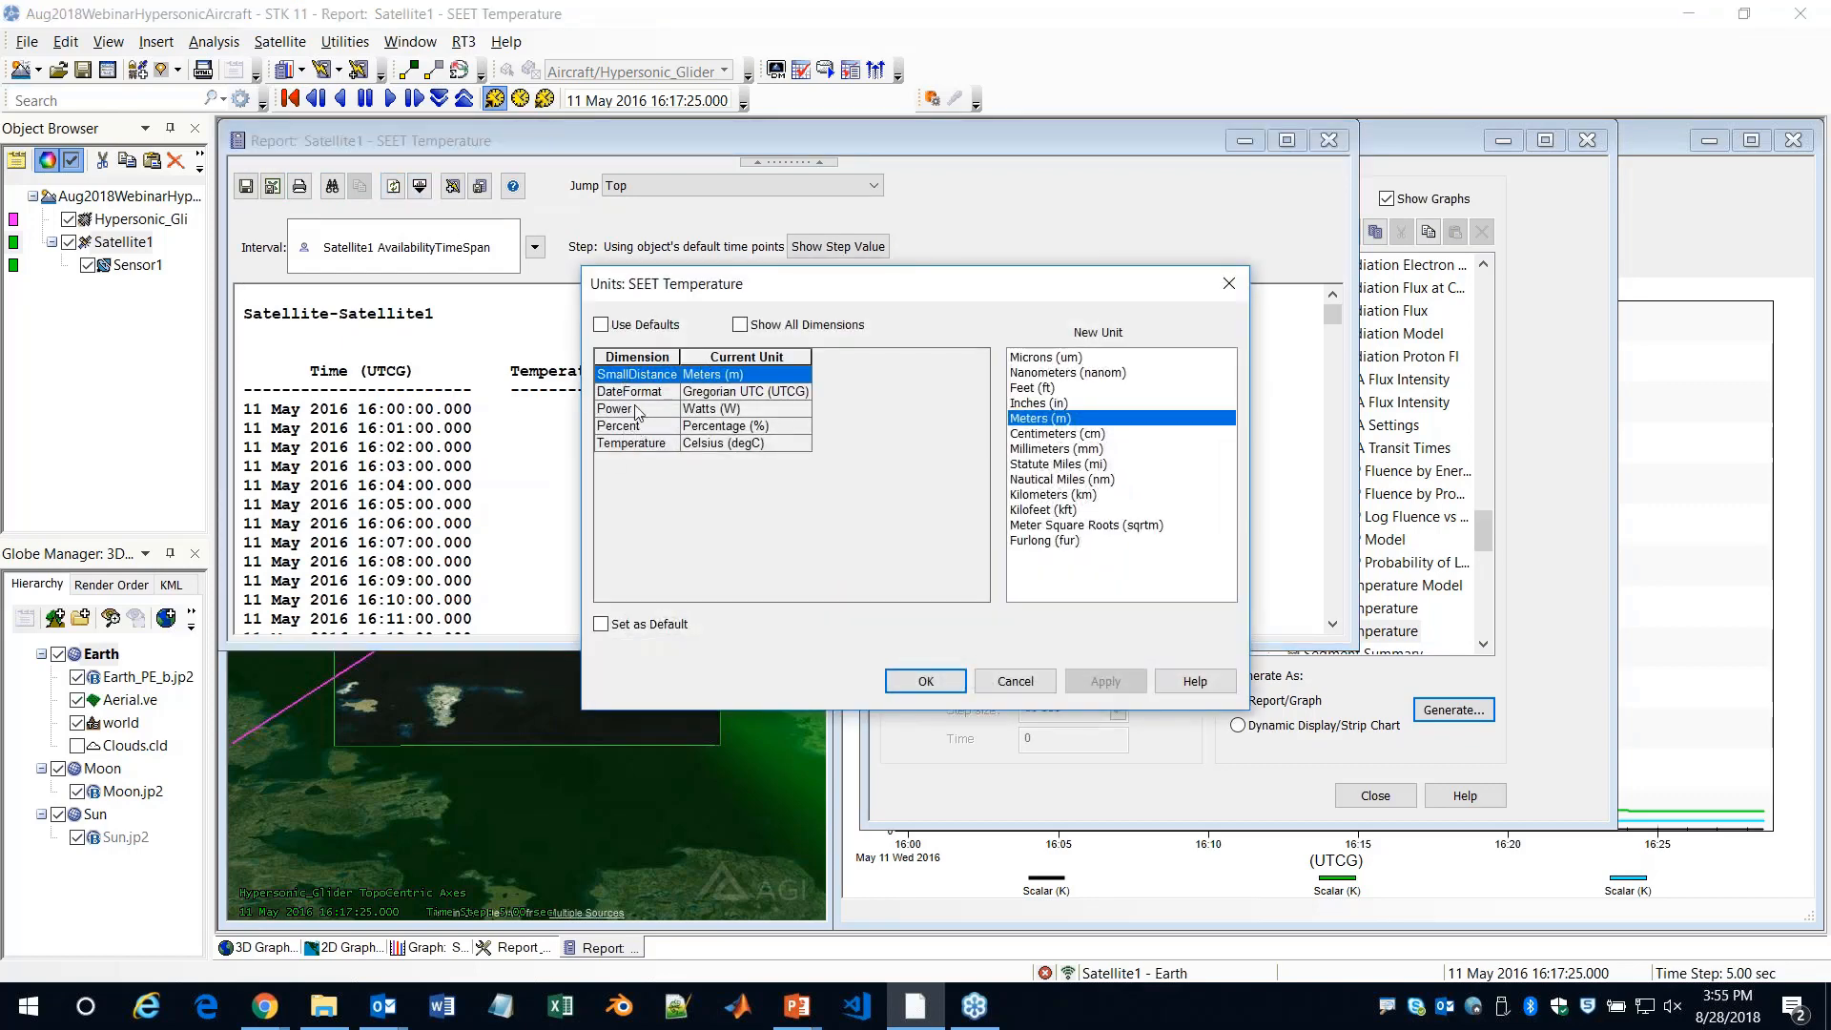
pyautogui.click(631, 444)
pyautogui.click(1097, 388)
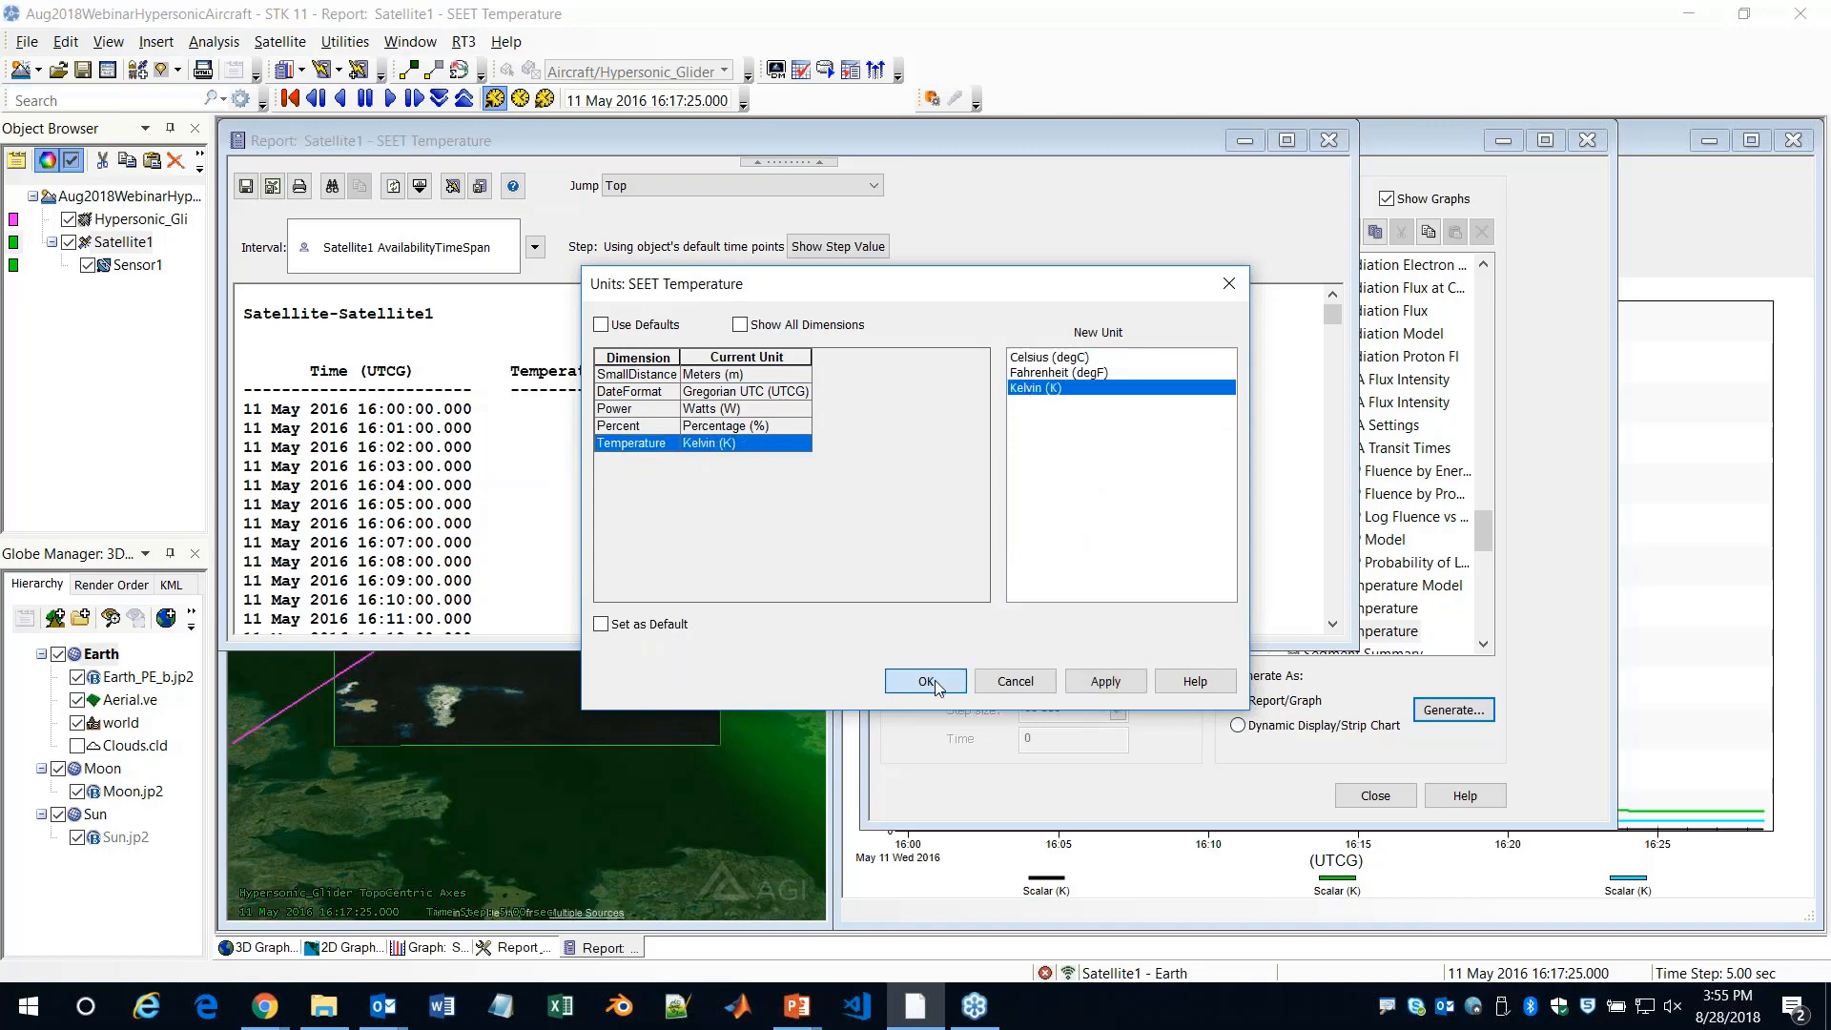
pyautogui.click(925, 680)
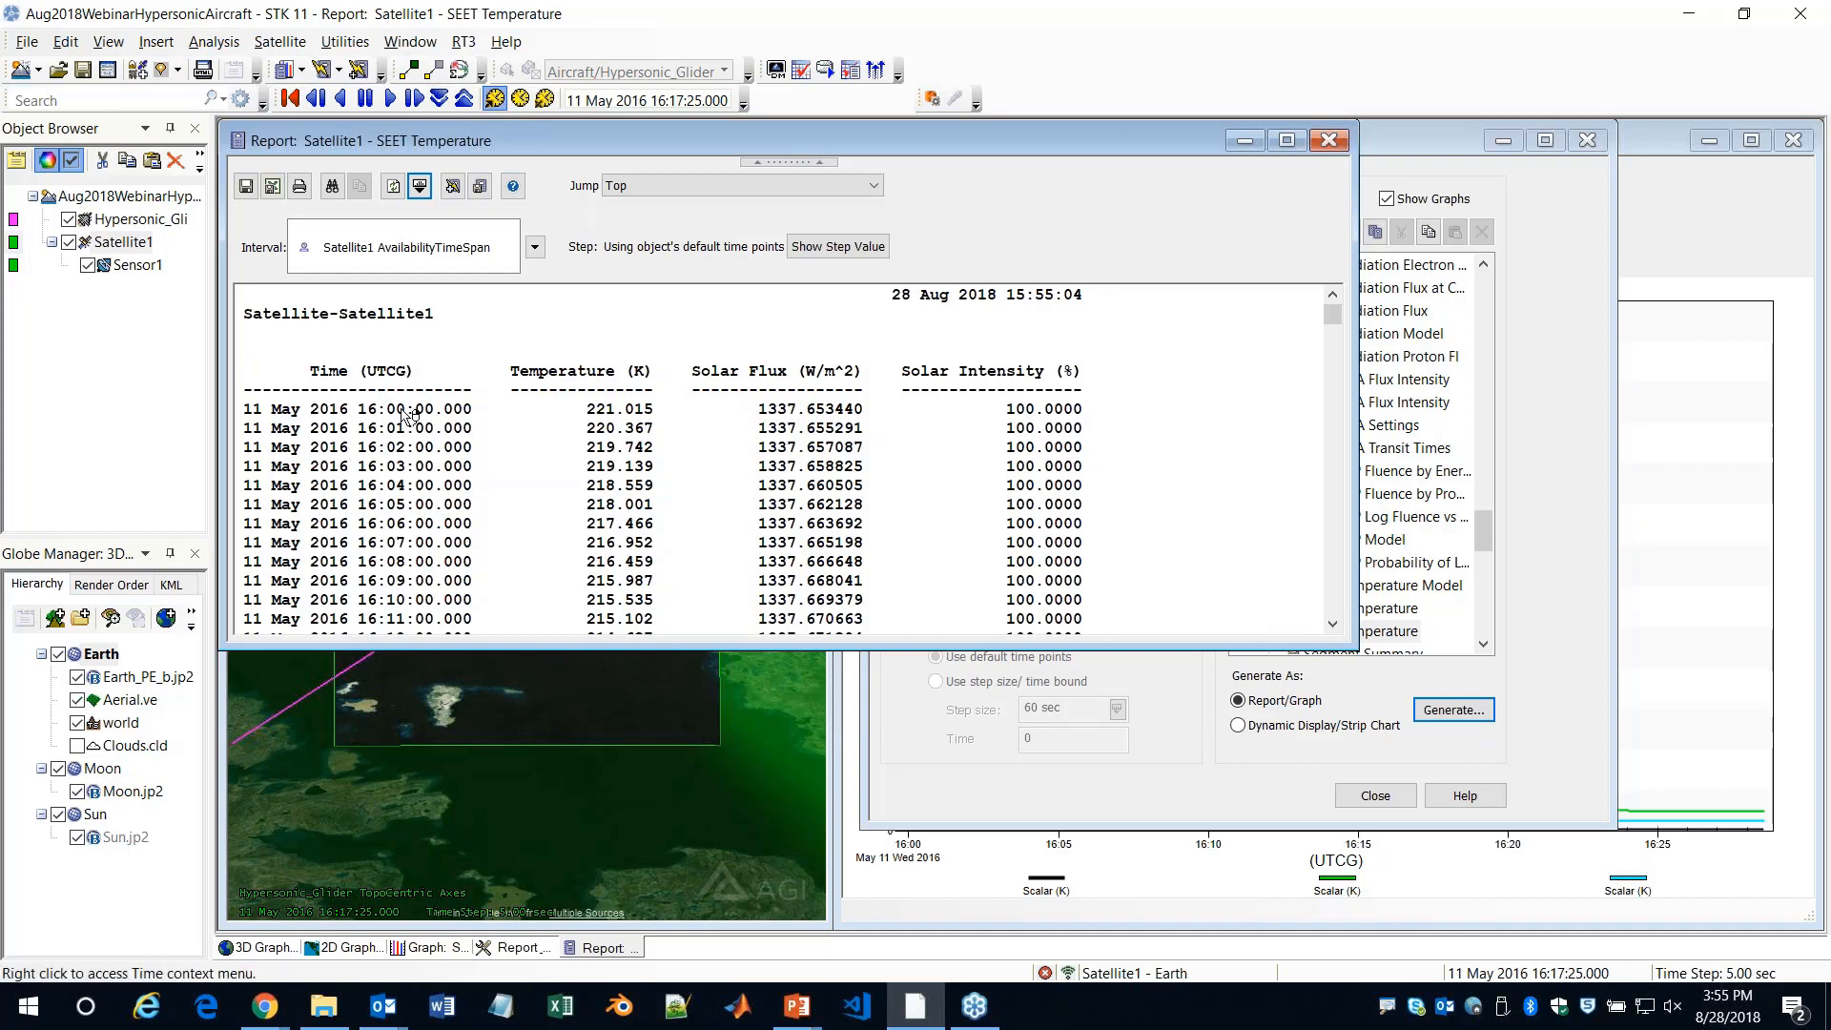
# Open Hypersonic_Glider's EOIR Shape properties and set the Exhuast element's body temperature to Time Profile
pyautogui.click(138, 221)
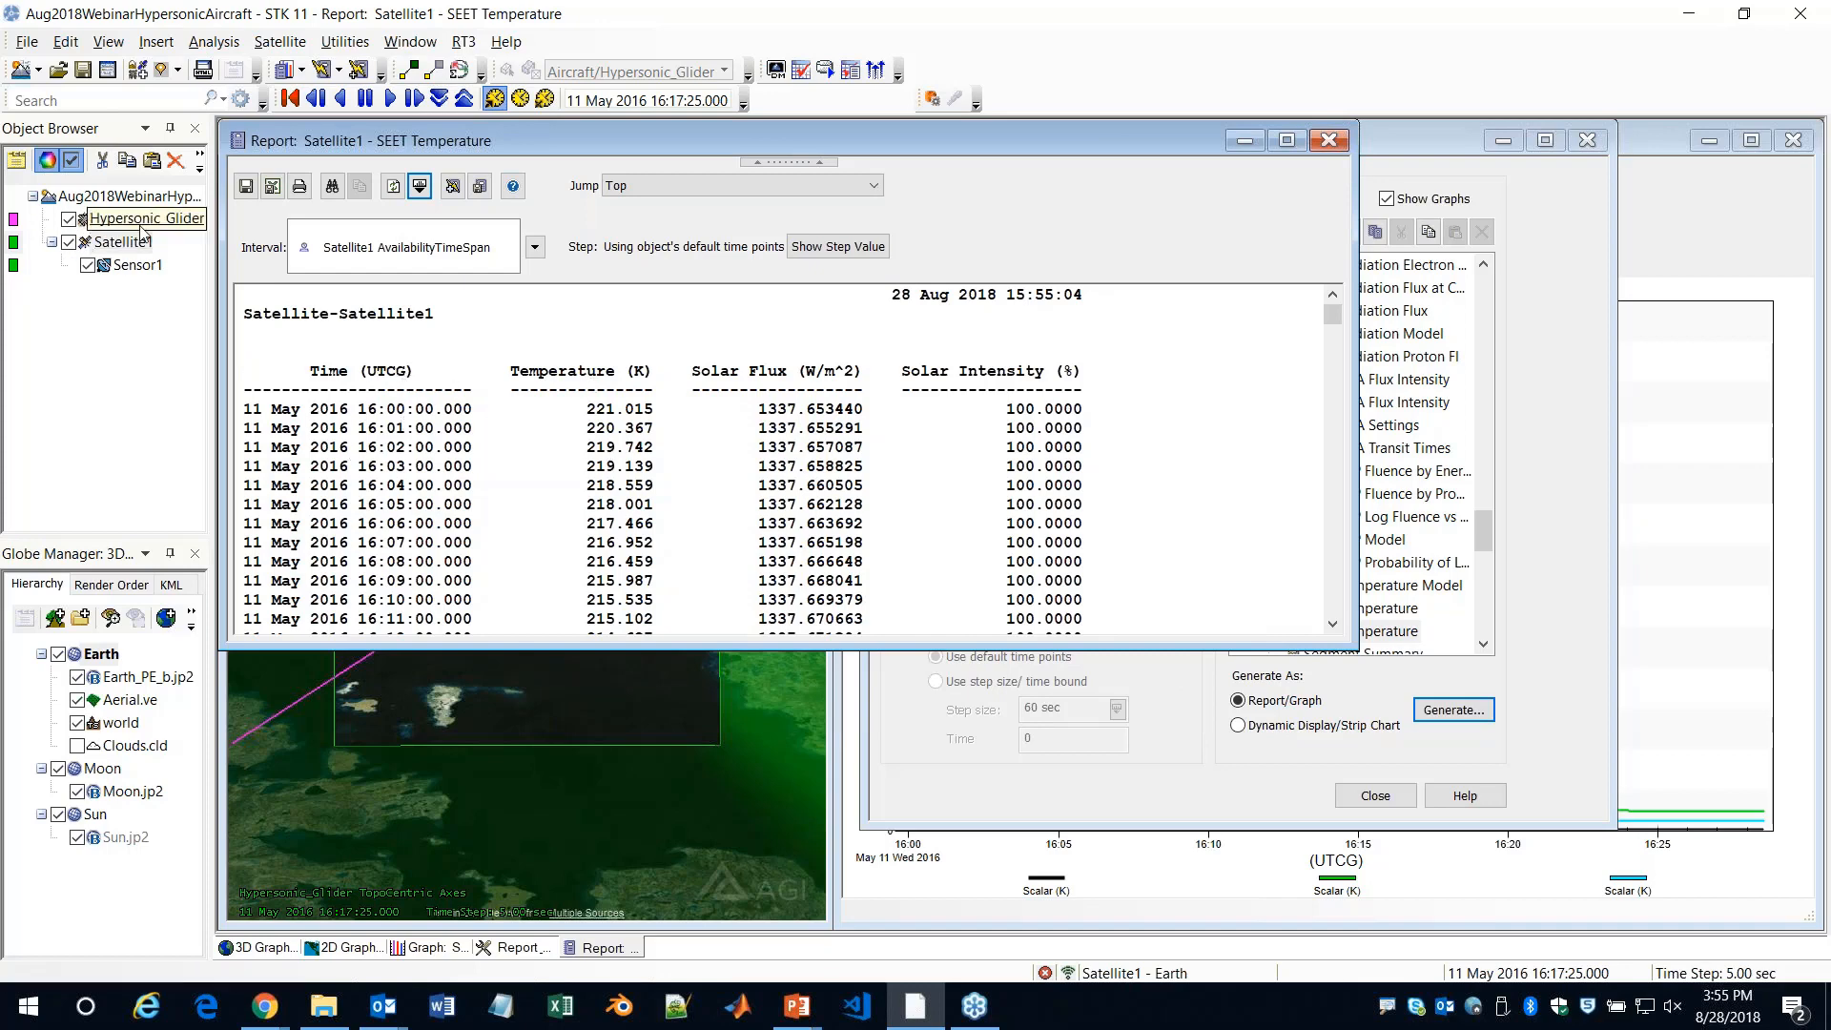
pyautogui.doubleClick(137, 223)
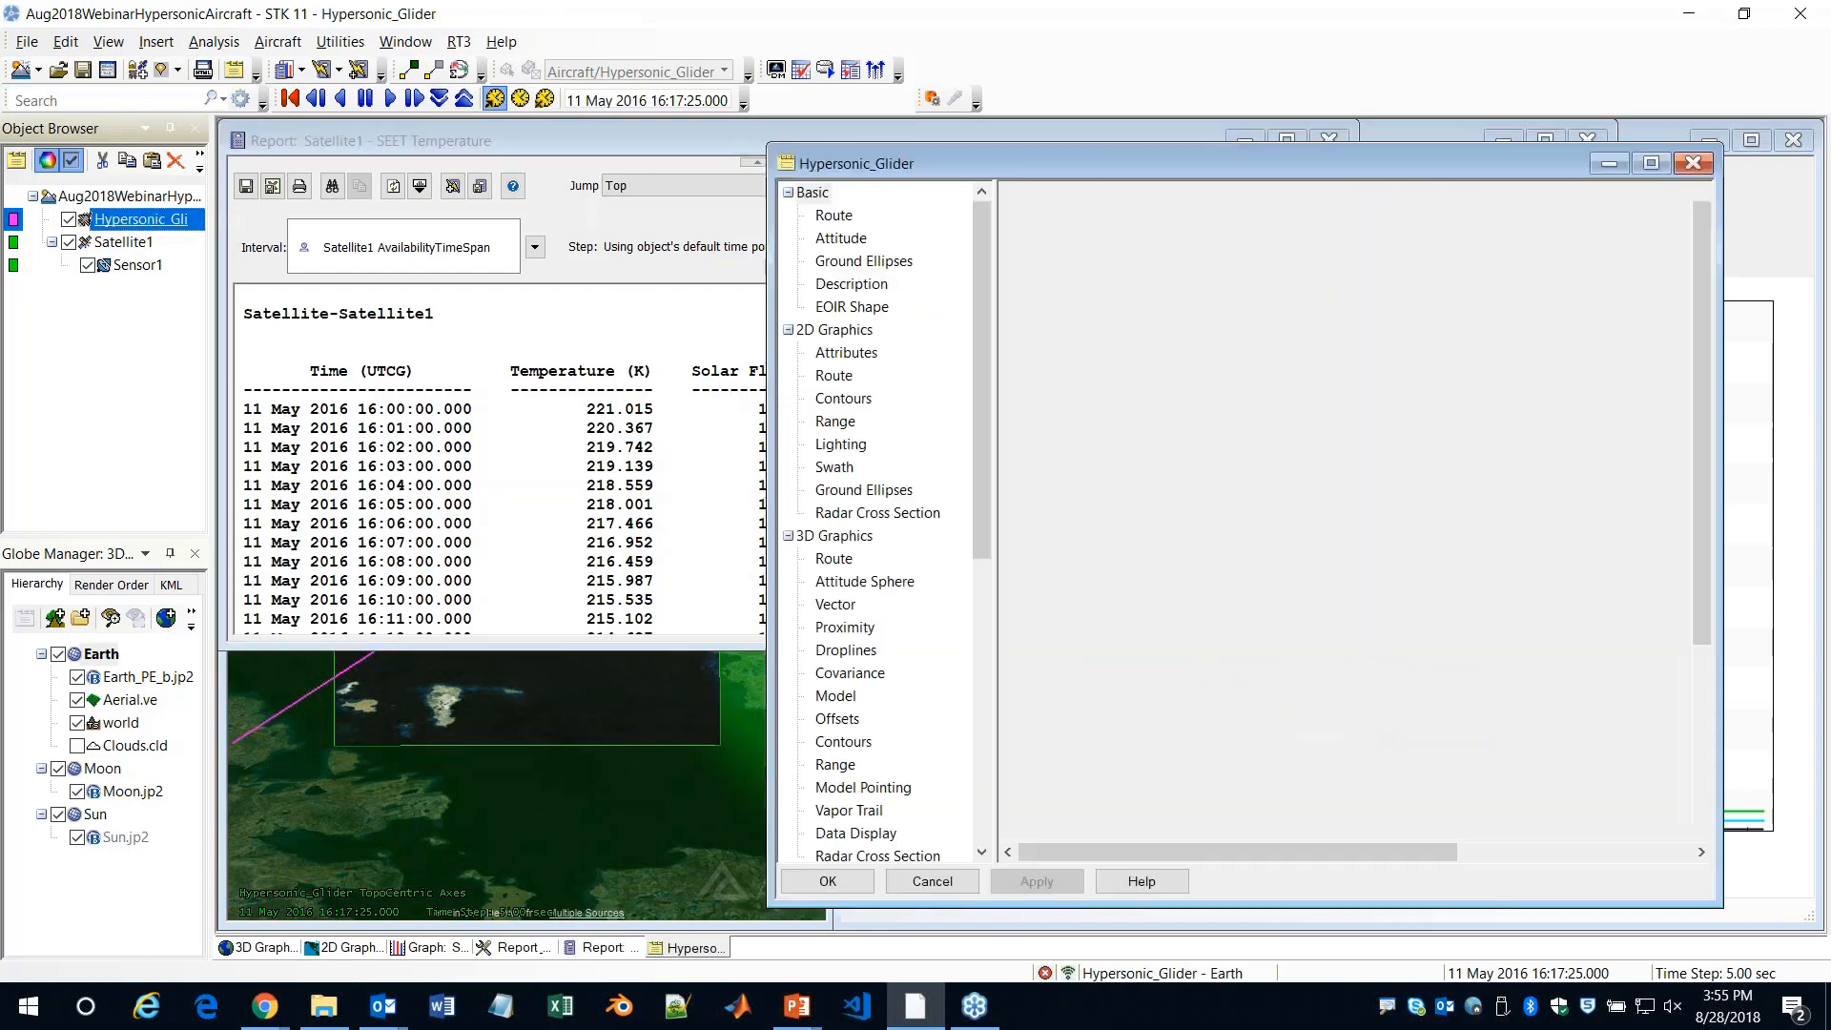
pyautogui.click(852, 306)
pyautogui.click(1340, 592)
pyautogui.click(1280, 621)
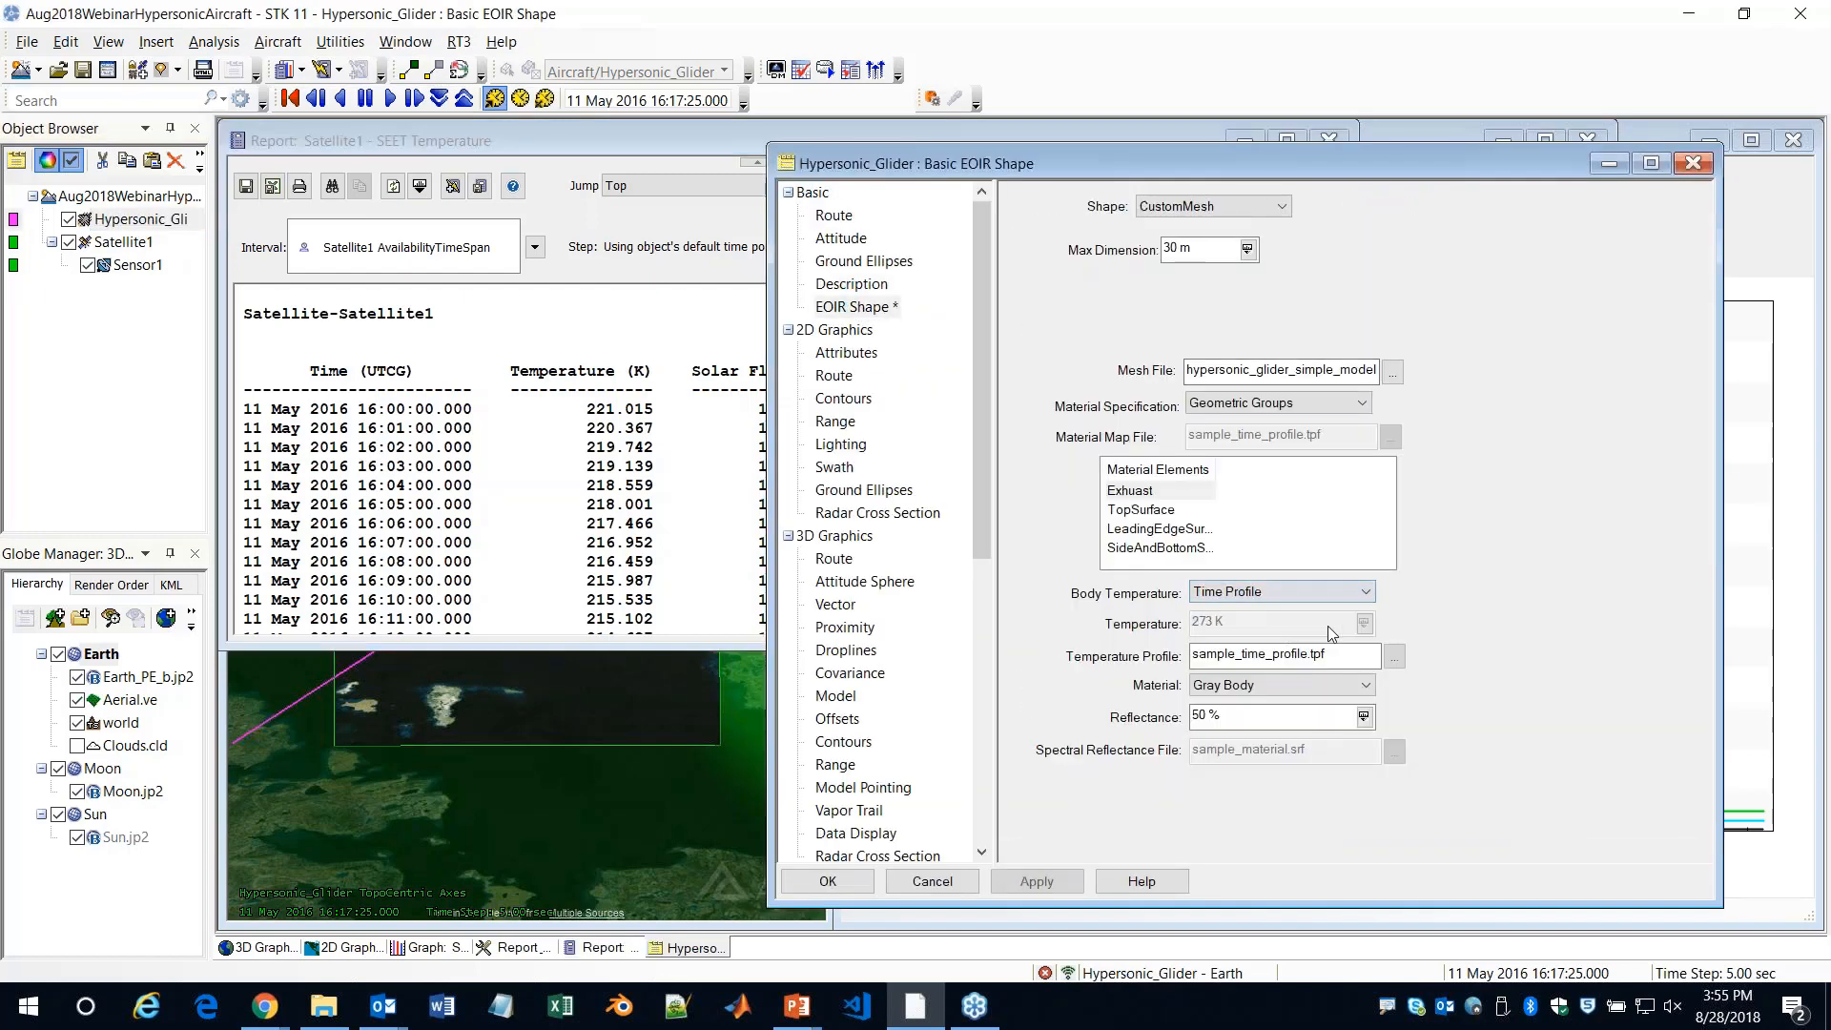
# Open sample_time_profile.tpf in Notepad++ to examine its time-temperature entries, close it, and select it as the temperature profile
pyautogui.click(1393, 657)
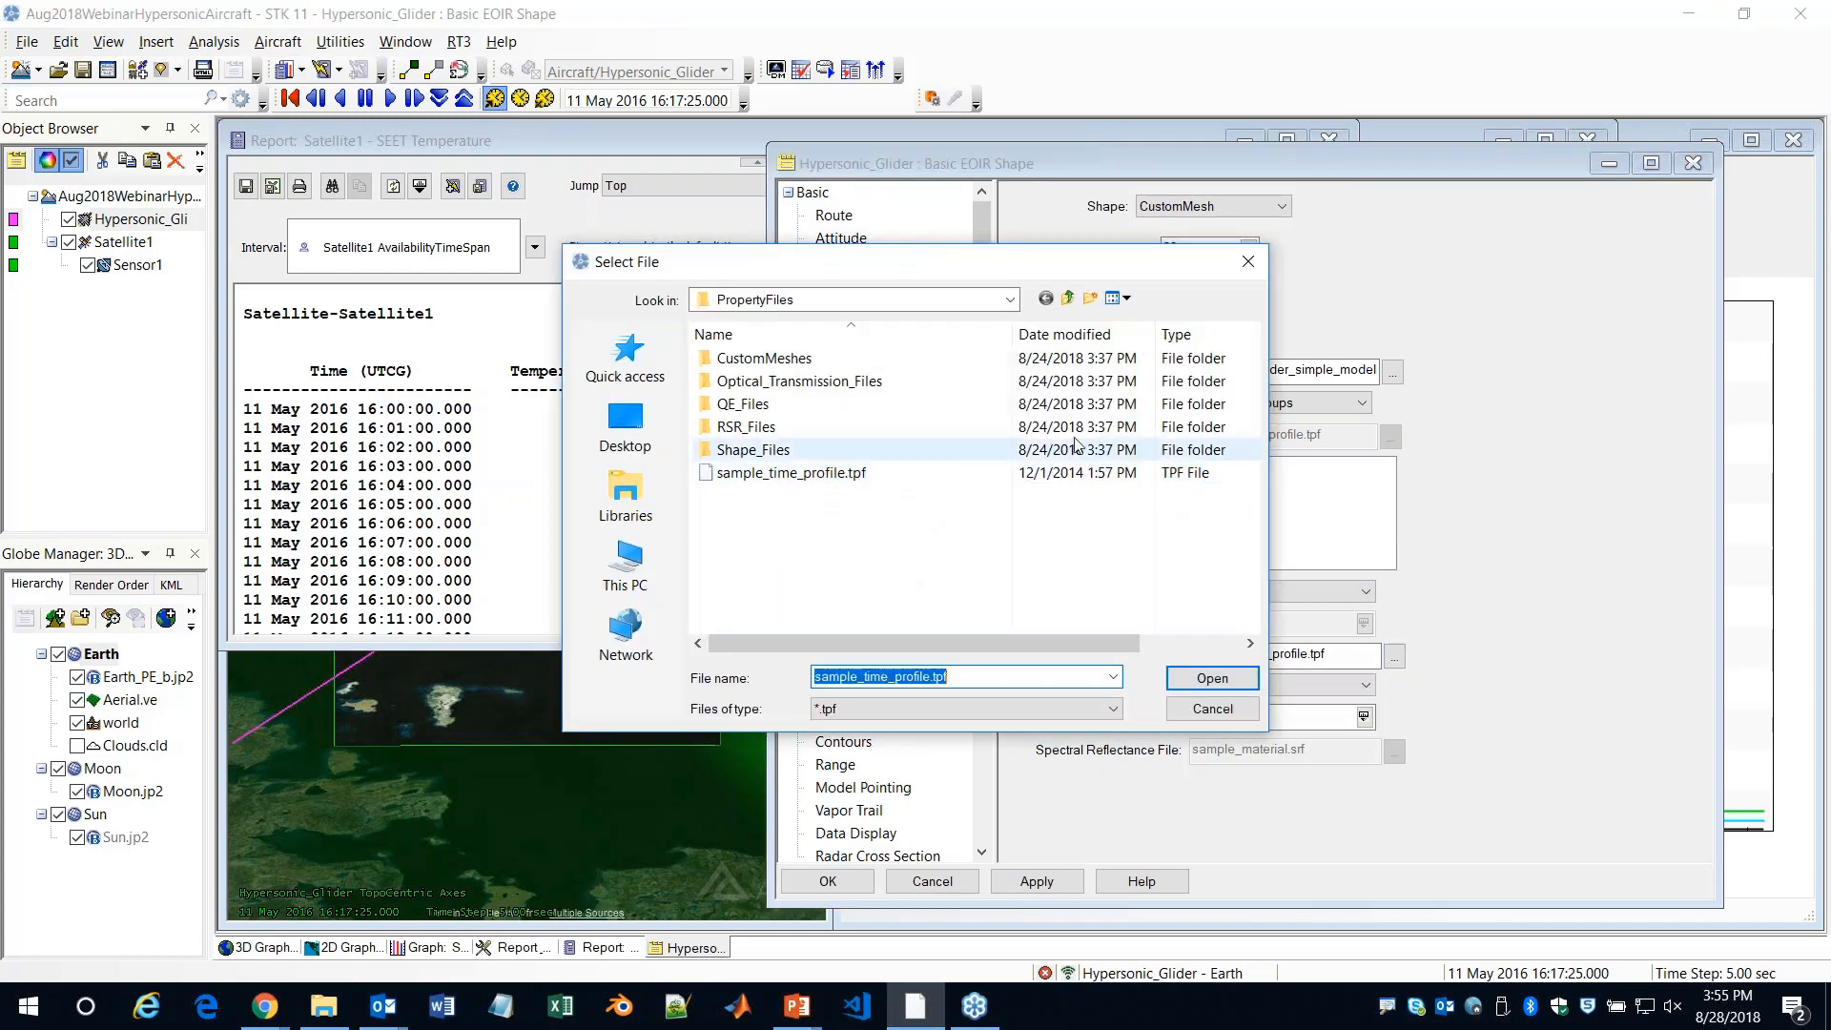
pyautogui.click(794, 477)
pyautogui.rightClick(794, 476)
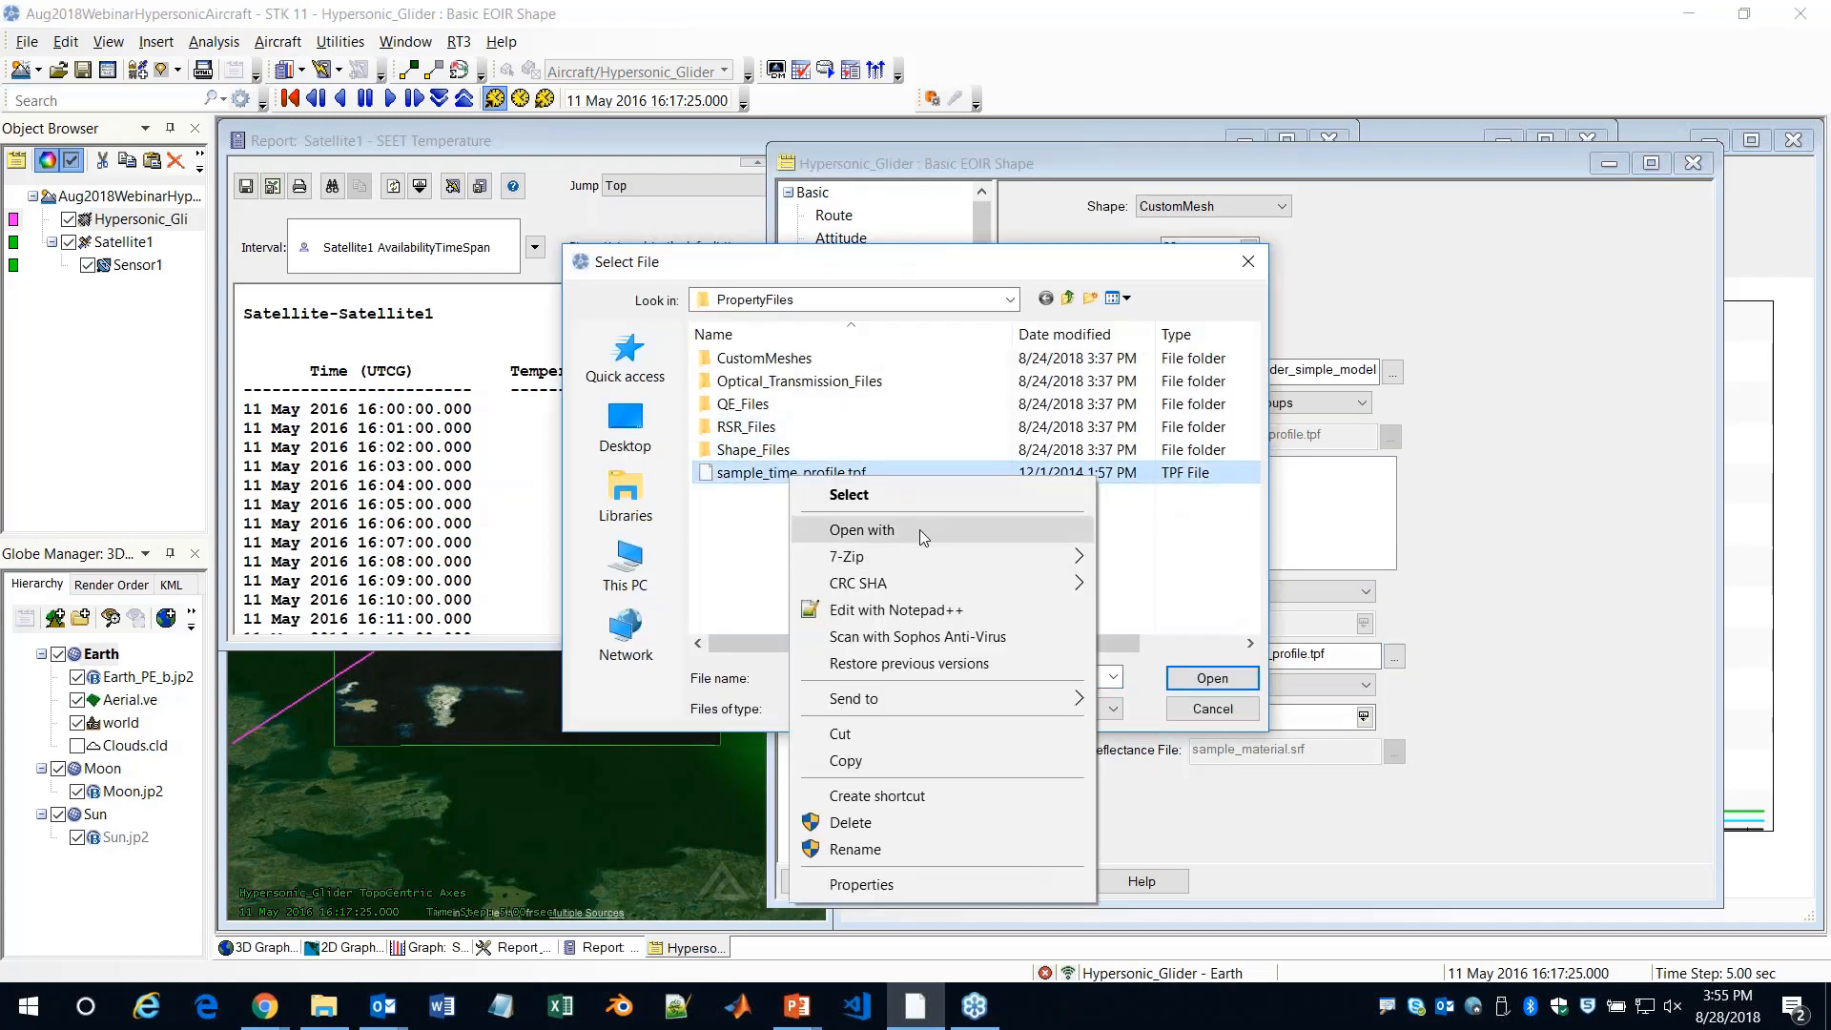
pyautogui.click(881, 622)
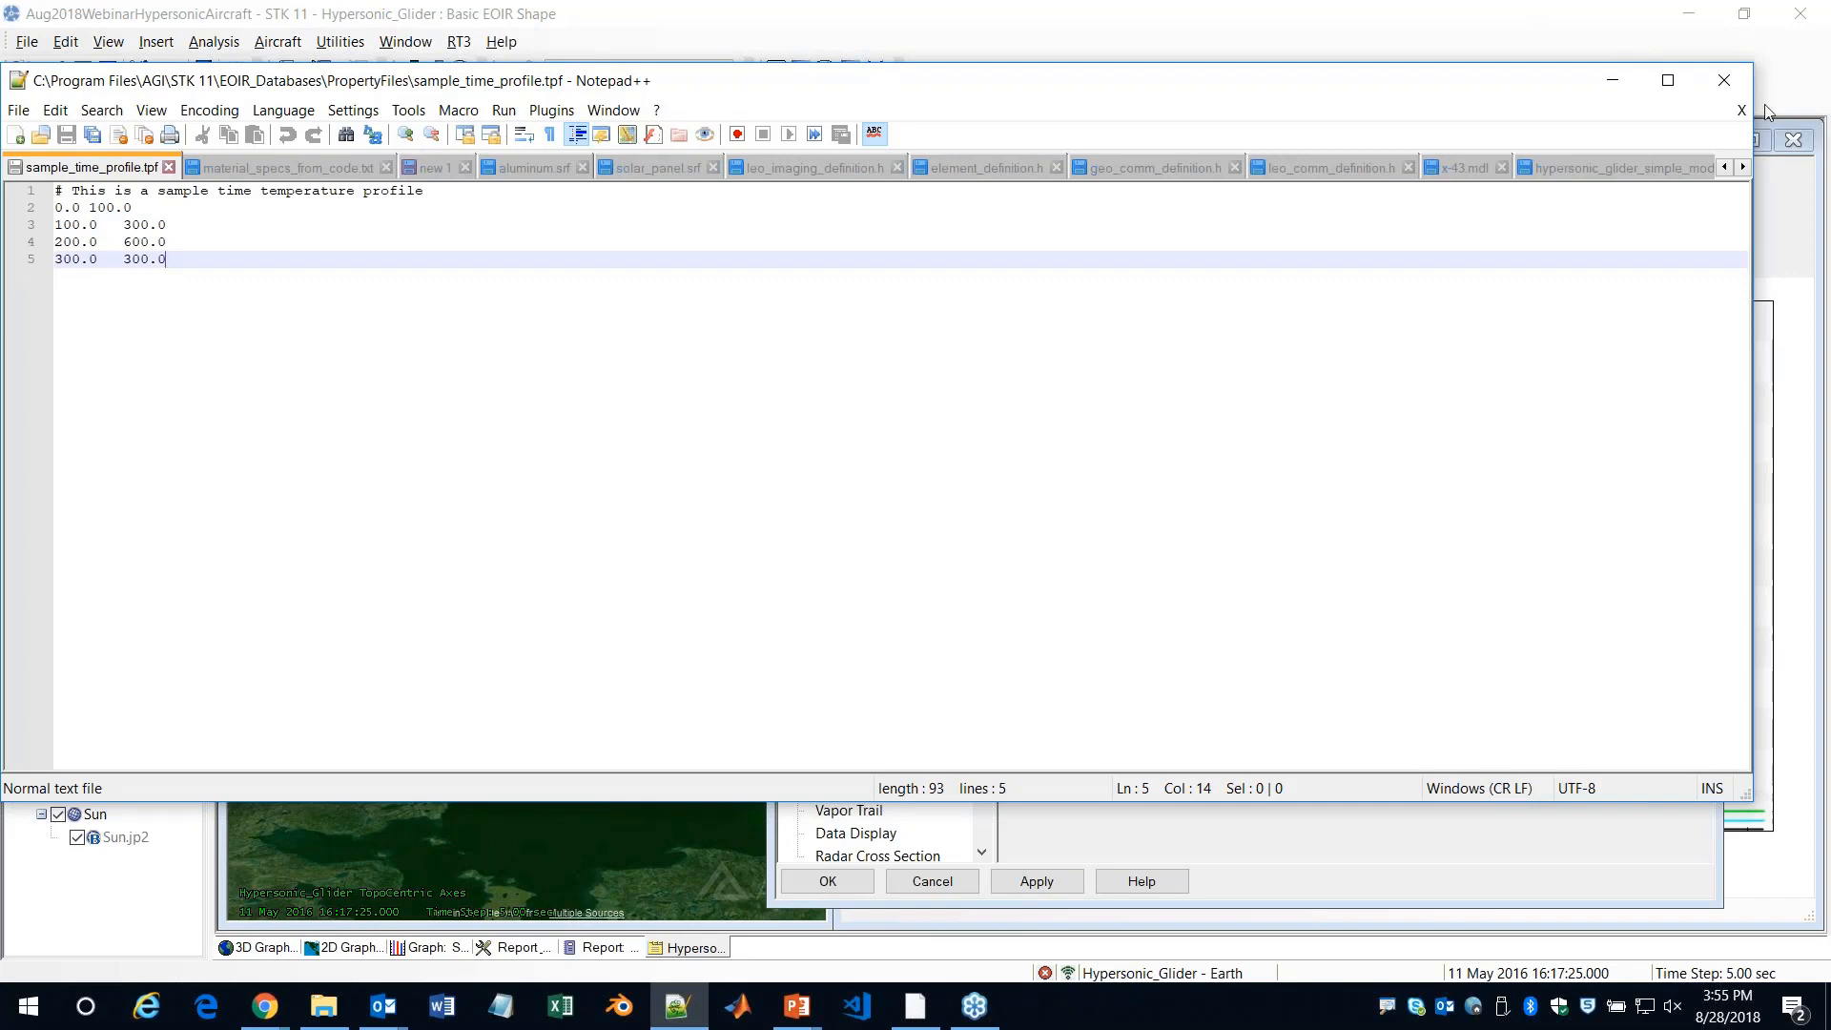
pyautogui.click(1724, 80)
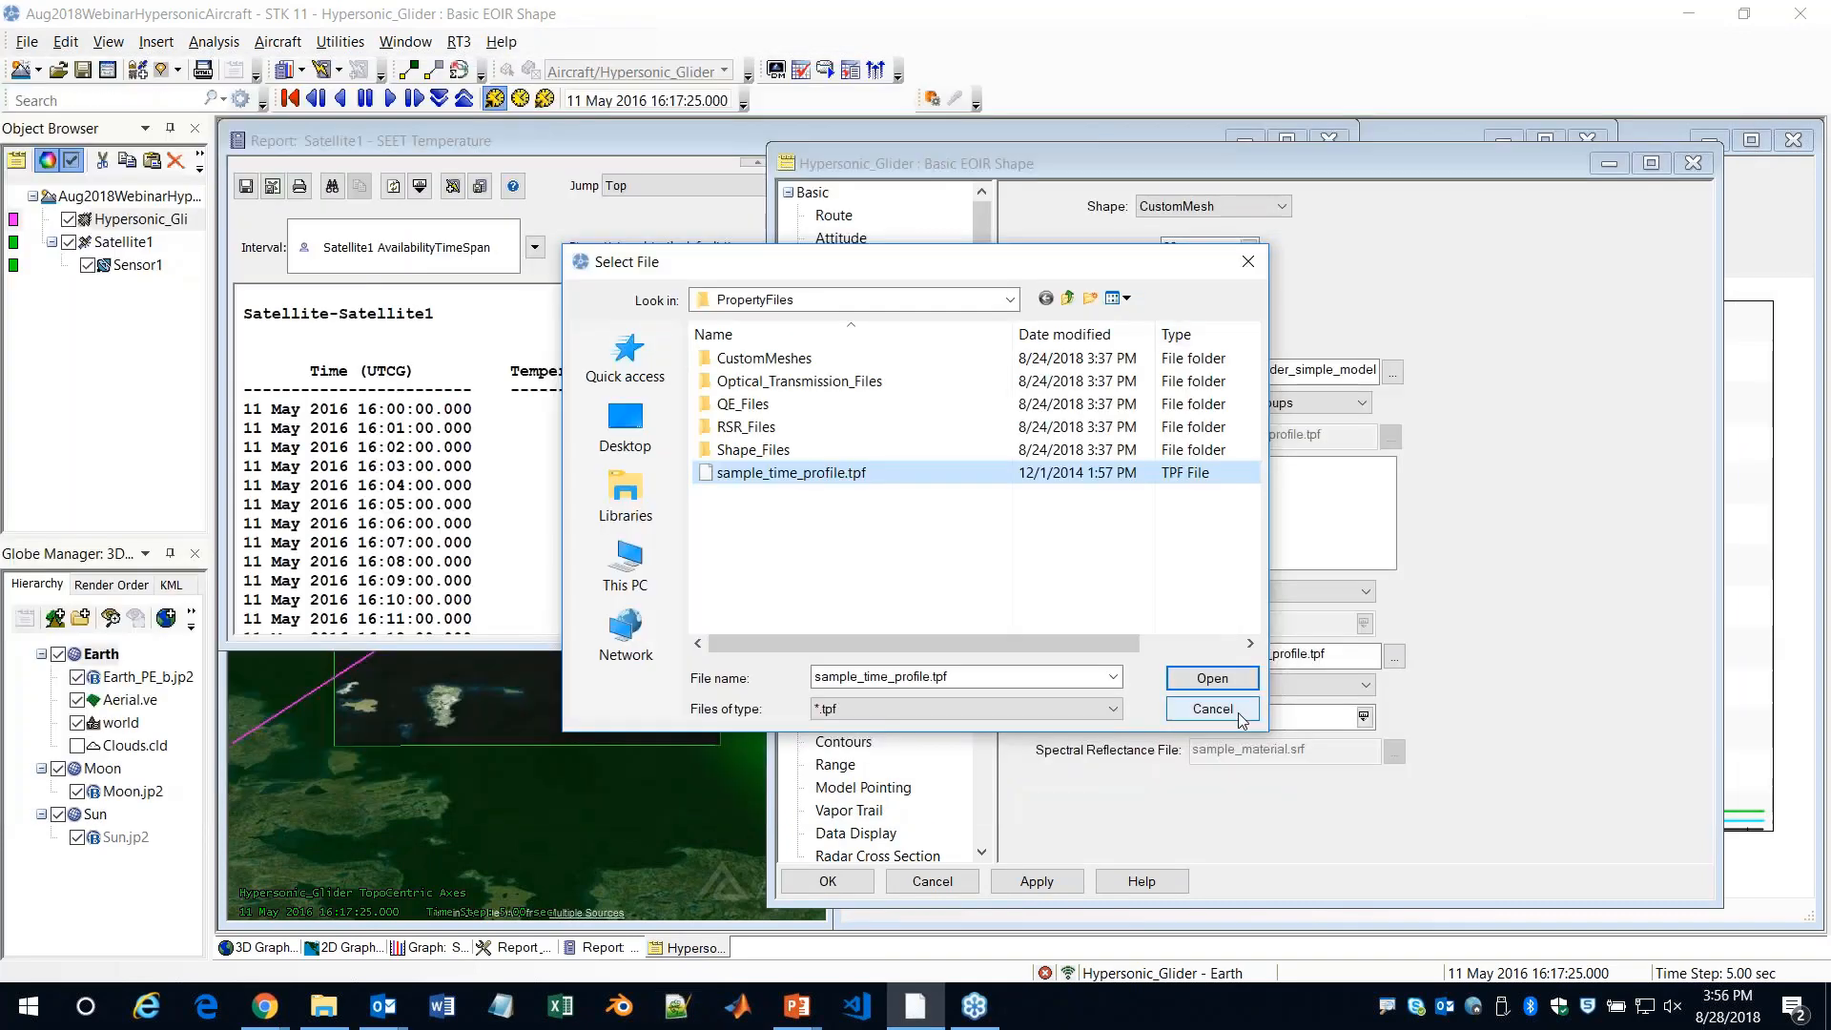
pyautogui.click(1212, 678)
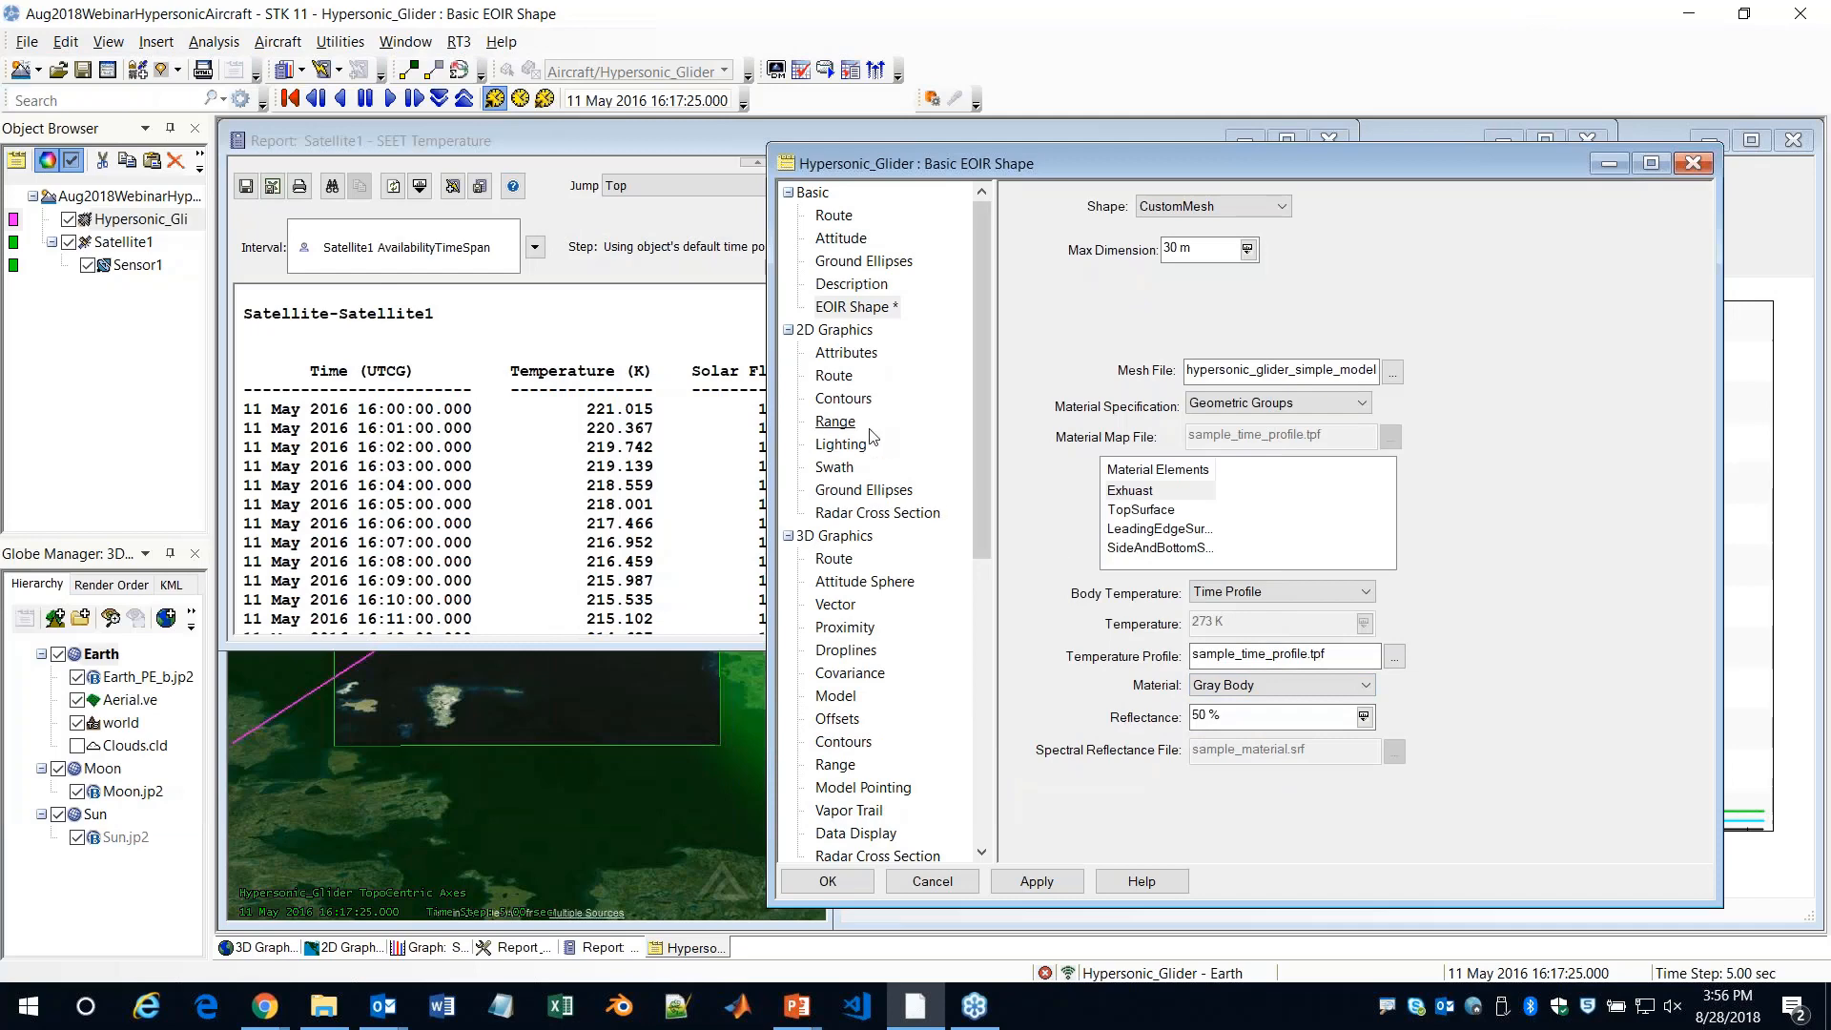
# Close Hypersonic_Glider's properties without saving, and close the SEET Temperature report and the Report & Graph Manager
pyautogui.click(1696, 170)
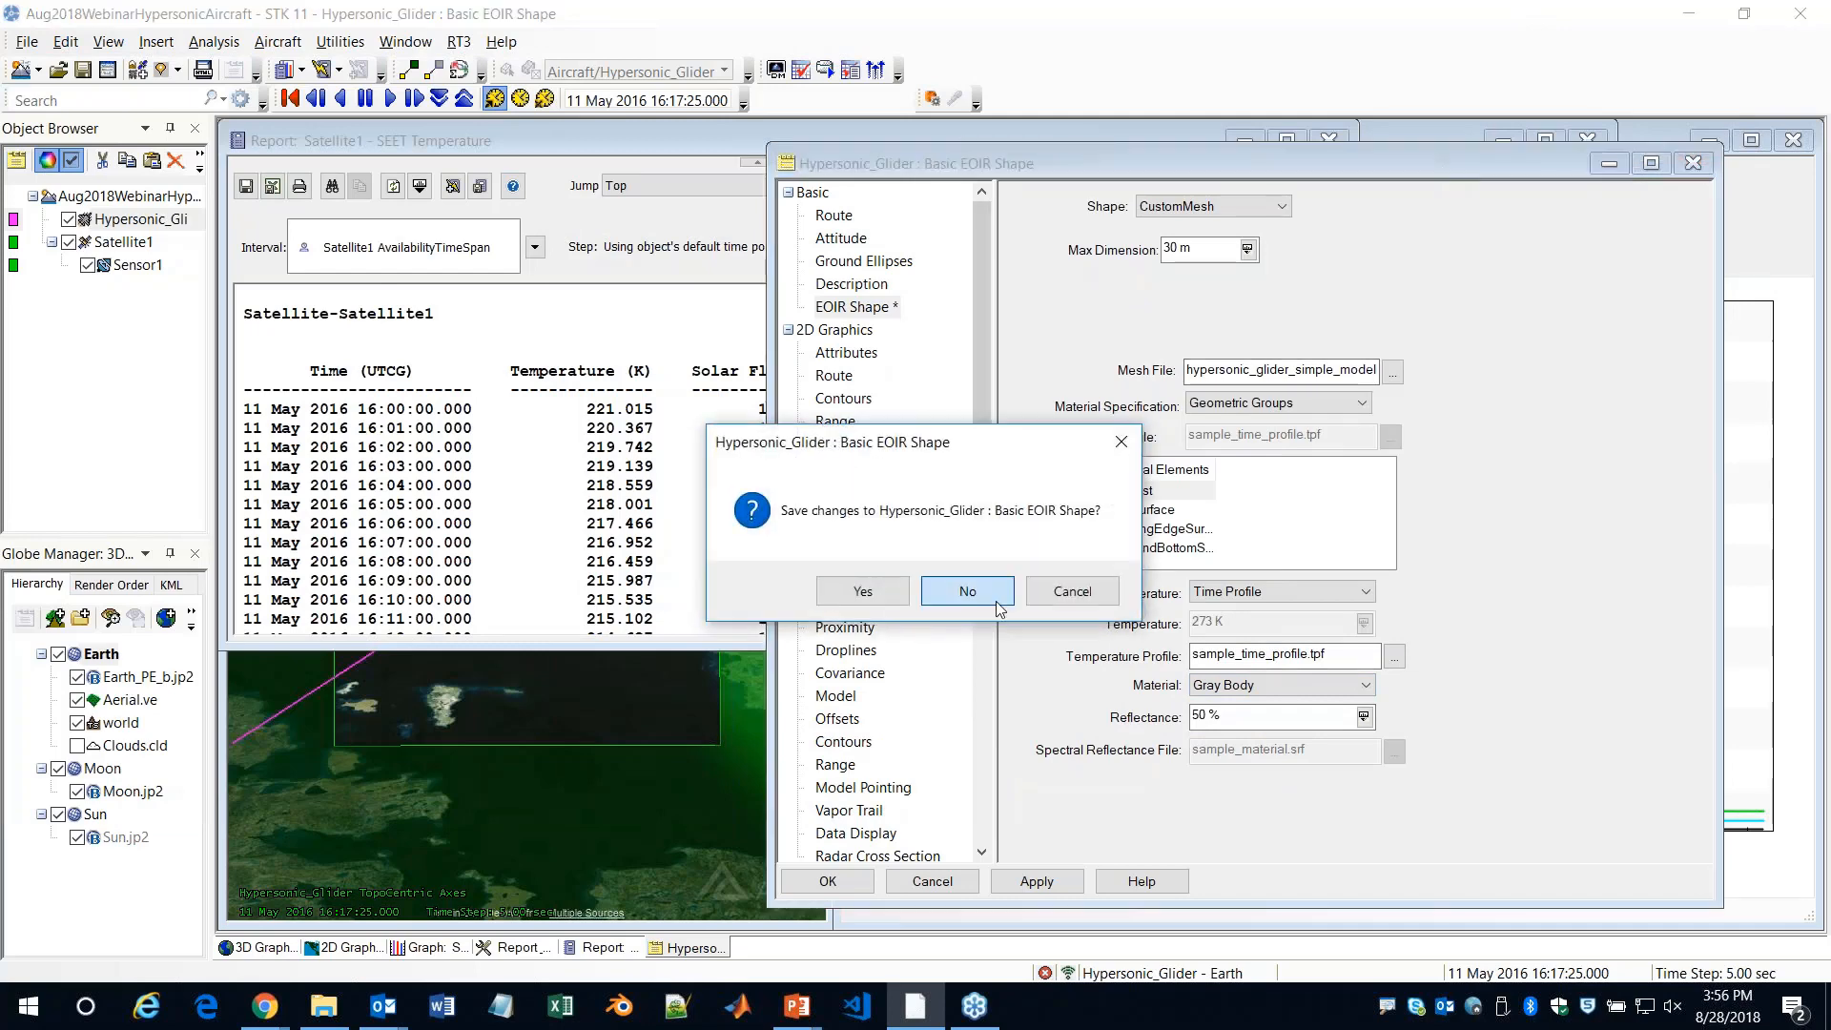
pyautogui.click(996, 601)
pyautogui.click(1328, 140)
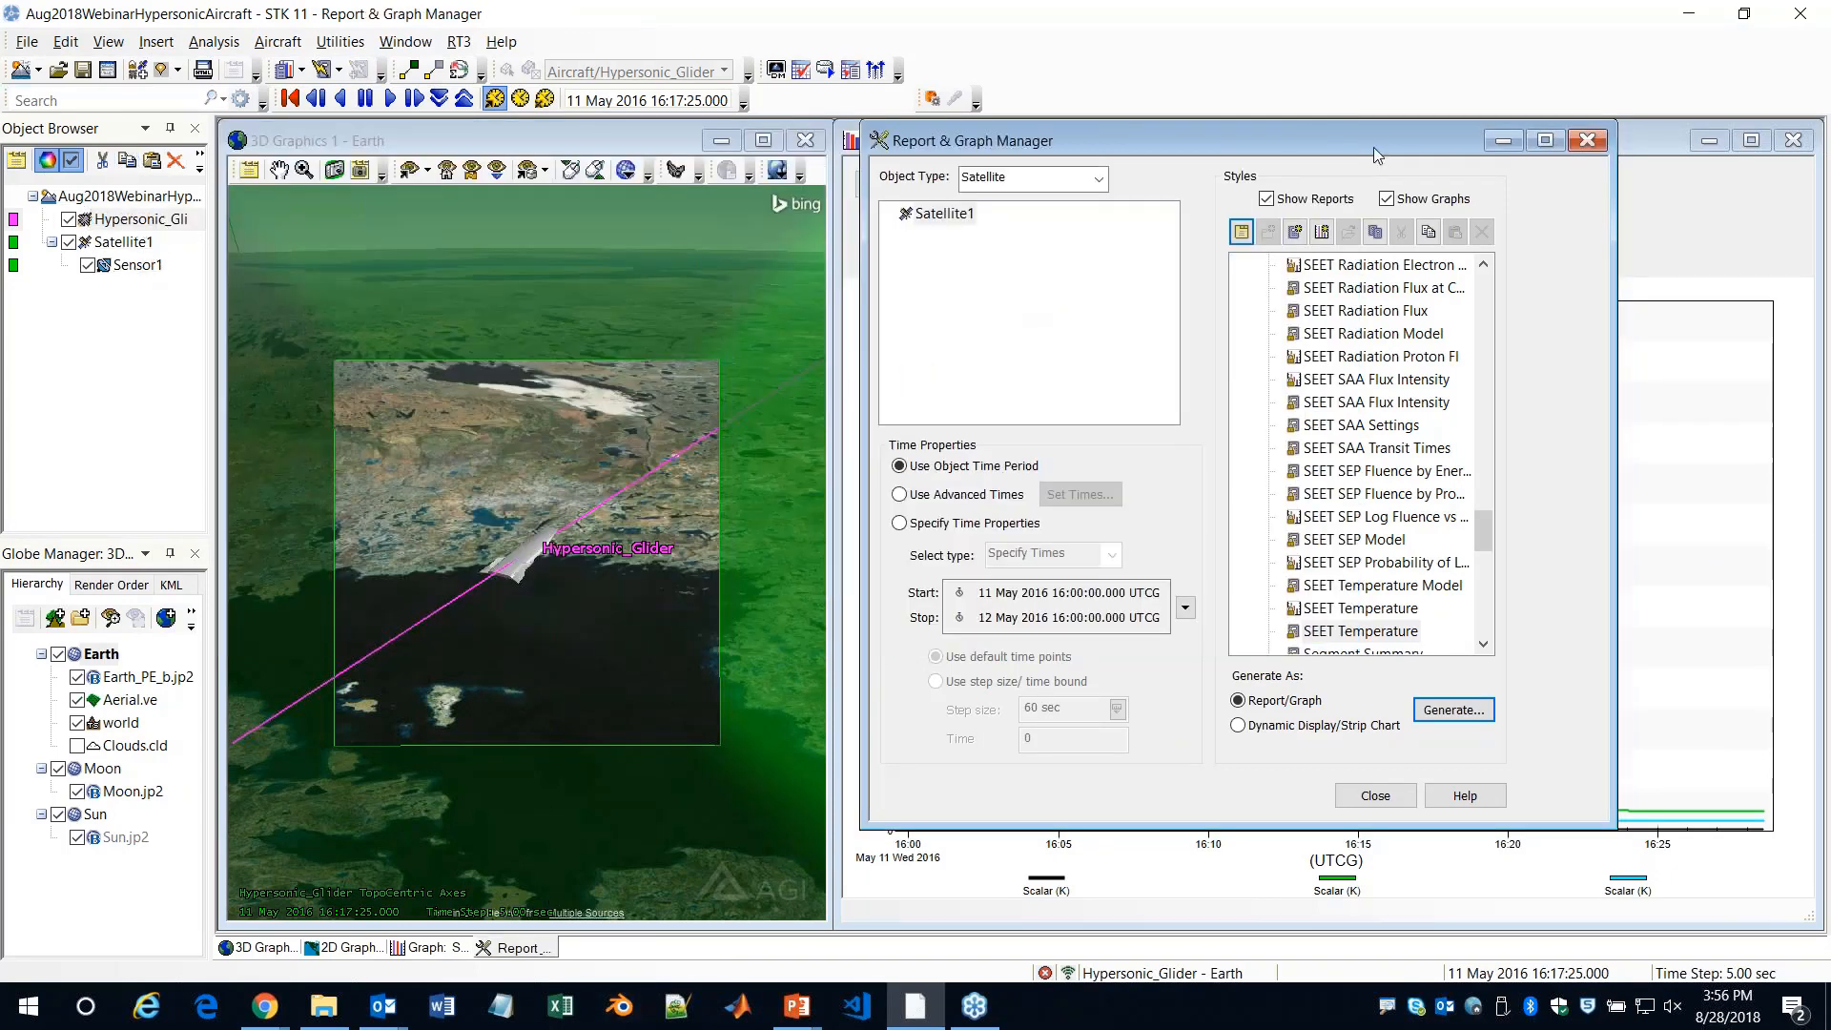
pyautogui.click(1587, 141)
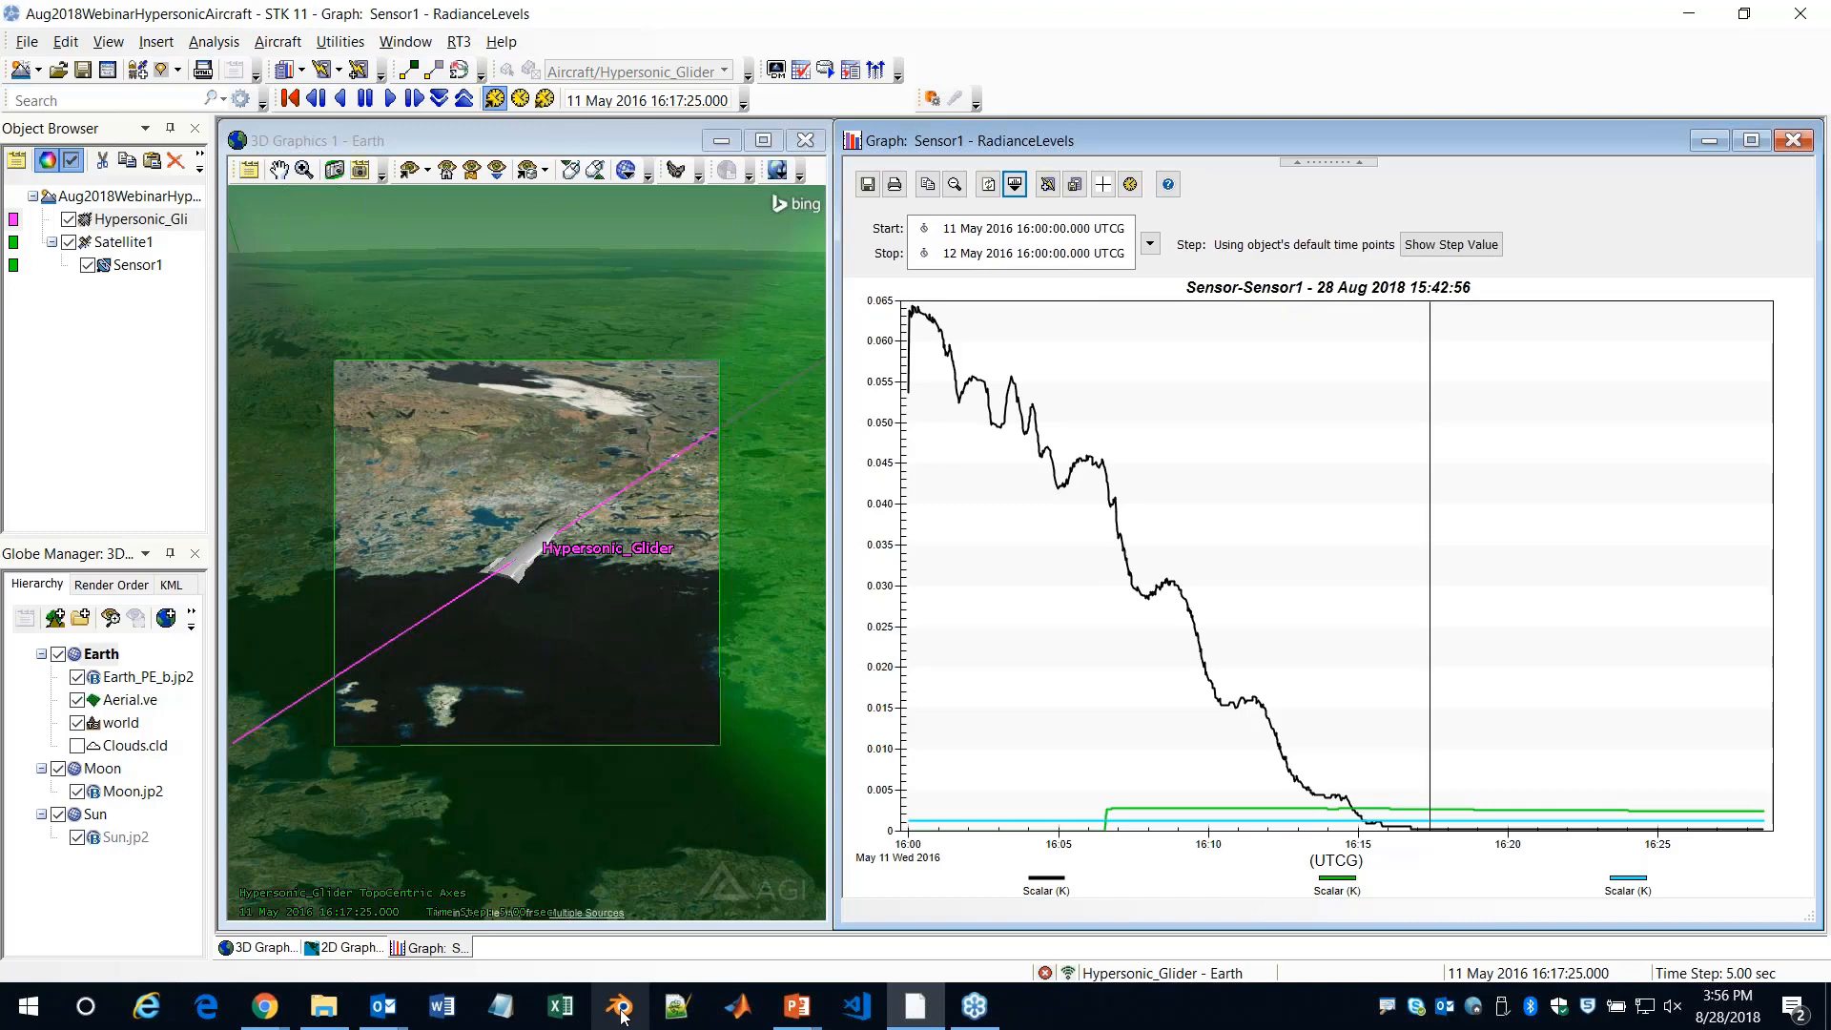
# Check which mesh file Hypersonic_Glider's EOIR shape uses in the scenario folder, and cancel the file selection
pyautogui.doubleClick(146, 221)
pyautogui.click(862, 311)
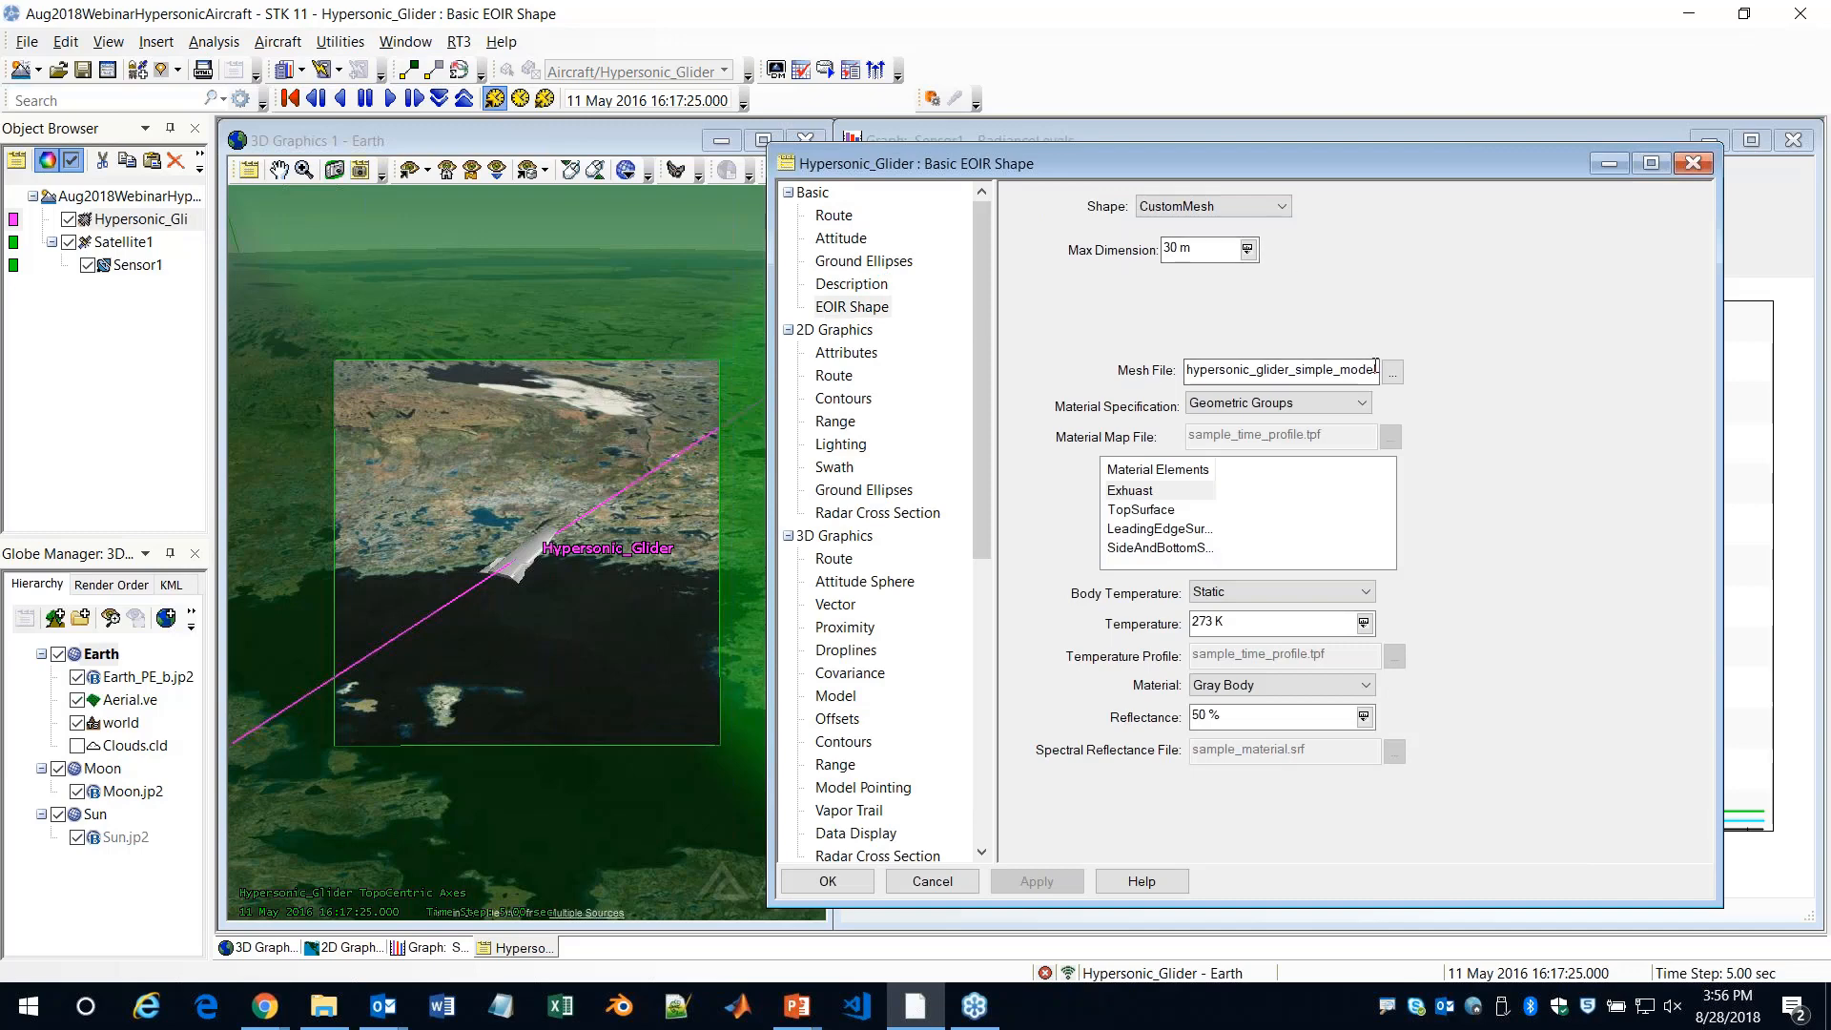
pyautogui.click(1394, 374)
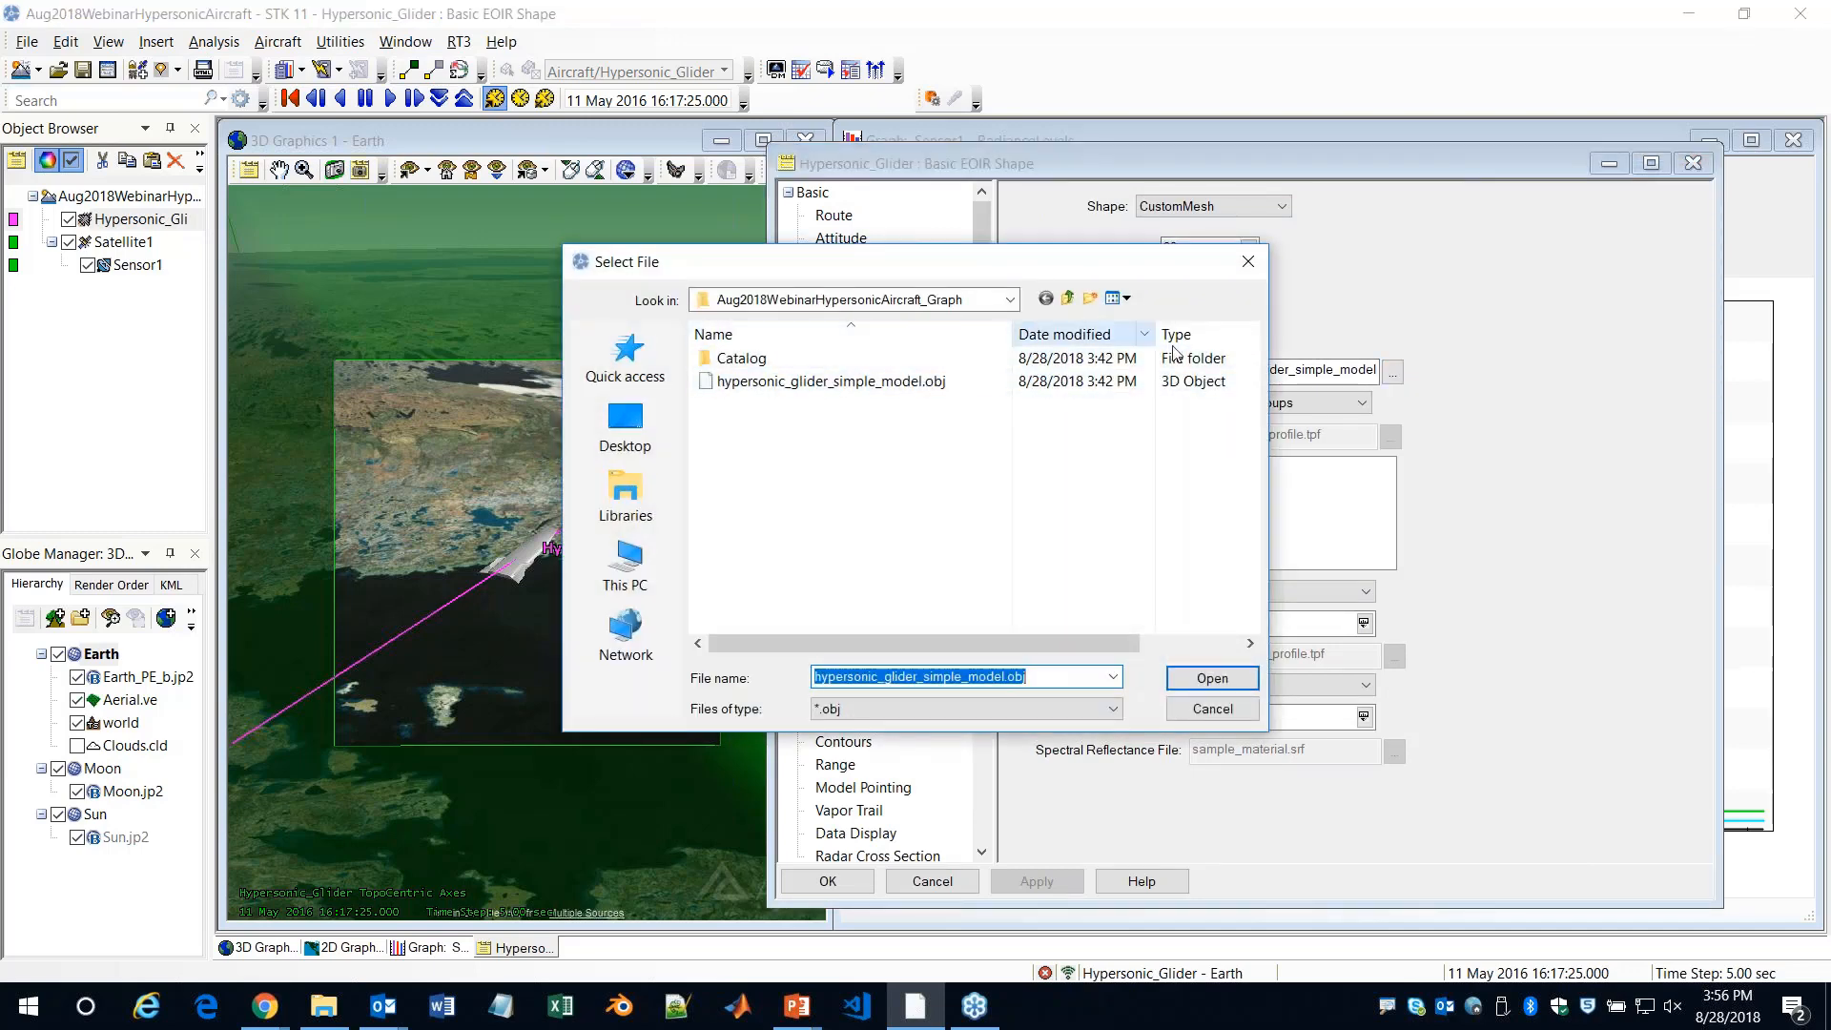
pyautogui.click(1212, 709)
# Set Satellite1's EOIR shape to CustomMesh and start browsing for its mesh file
pyautogui.click(120, 244)
pyautogui.click(852, 306)
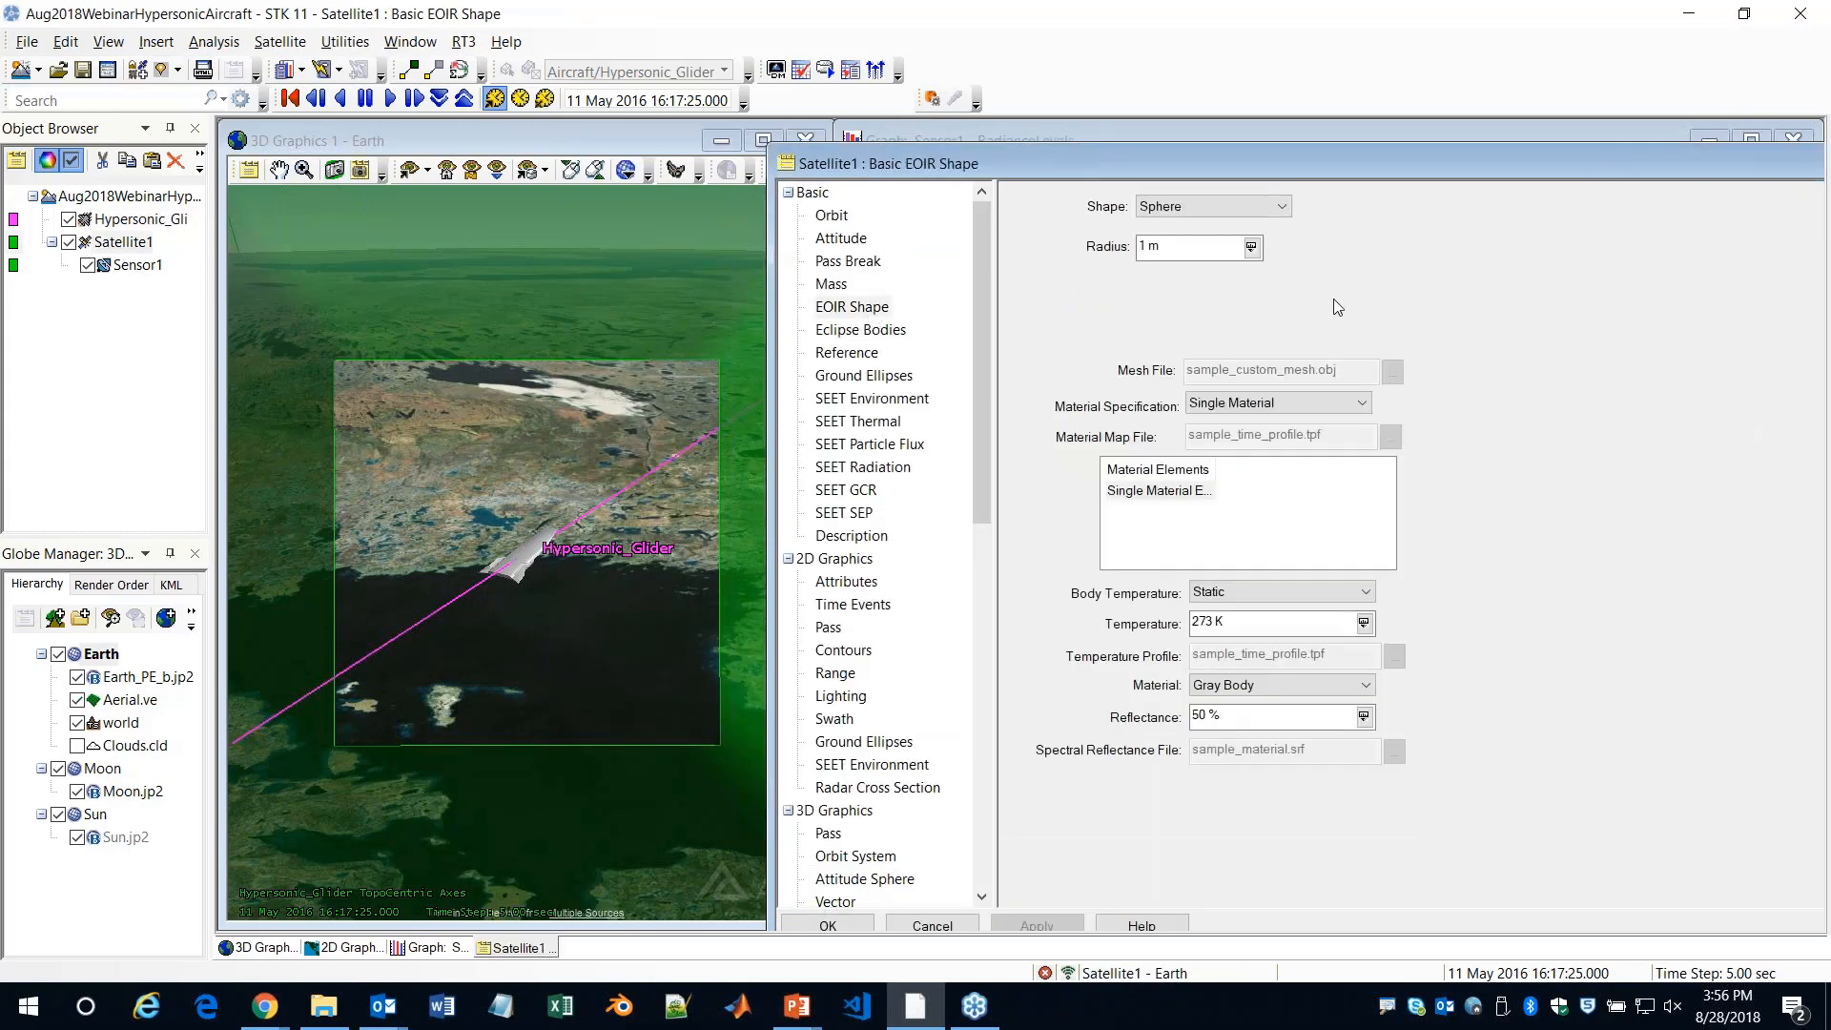
pyautogui.click(1251, 208)
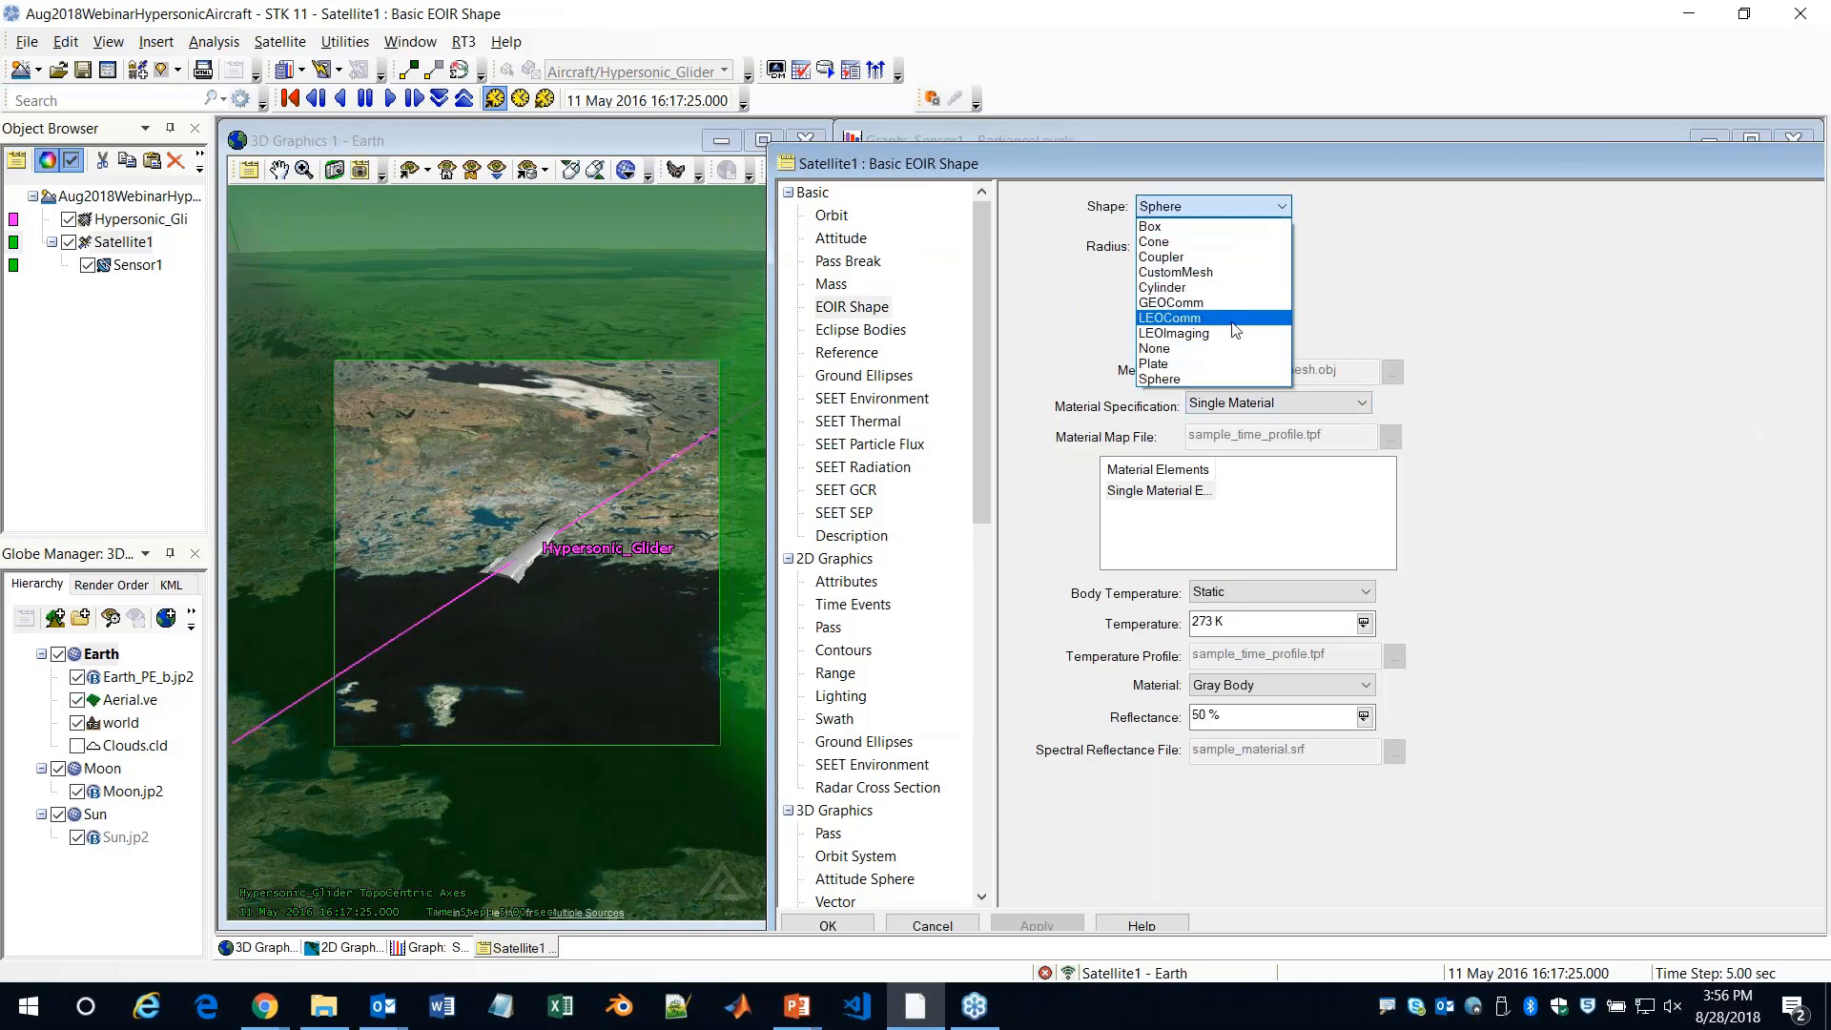
pyautogui.click(1230, 272)
pyautogui.click(1392, 372)
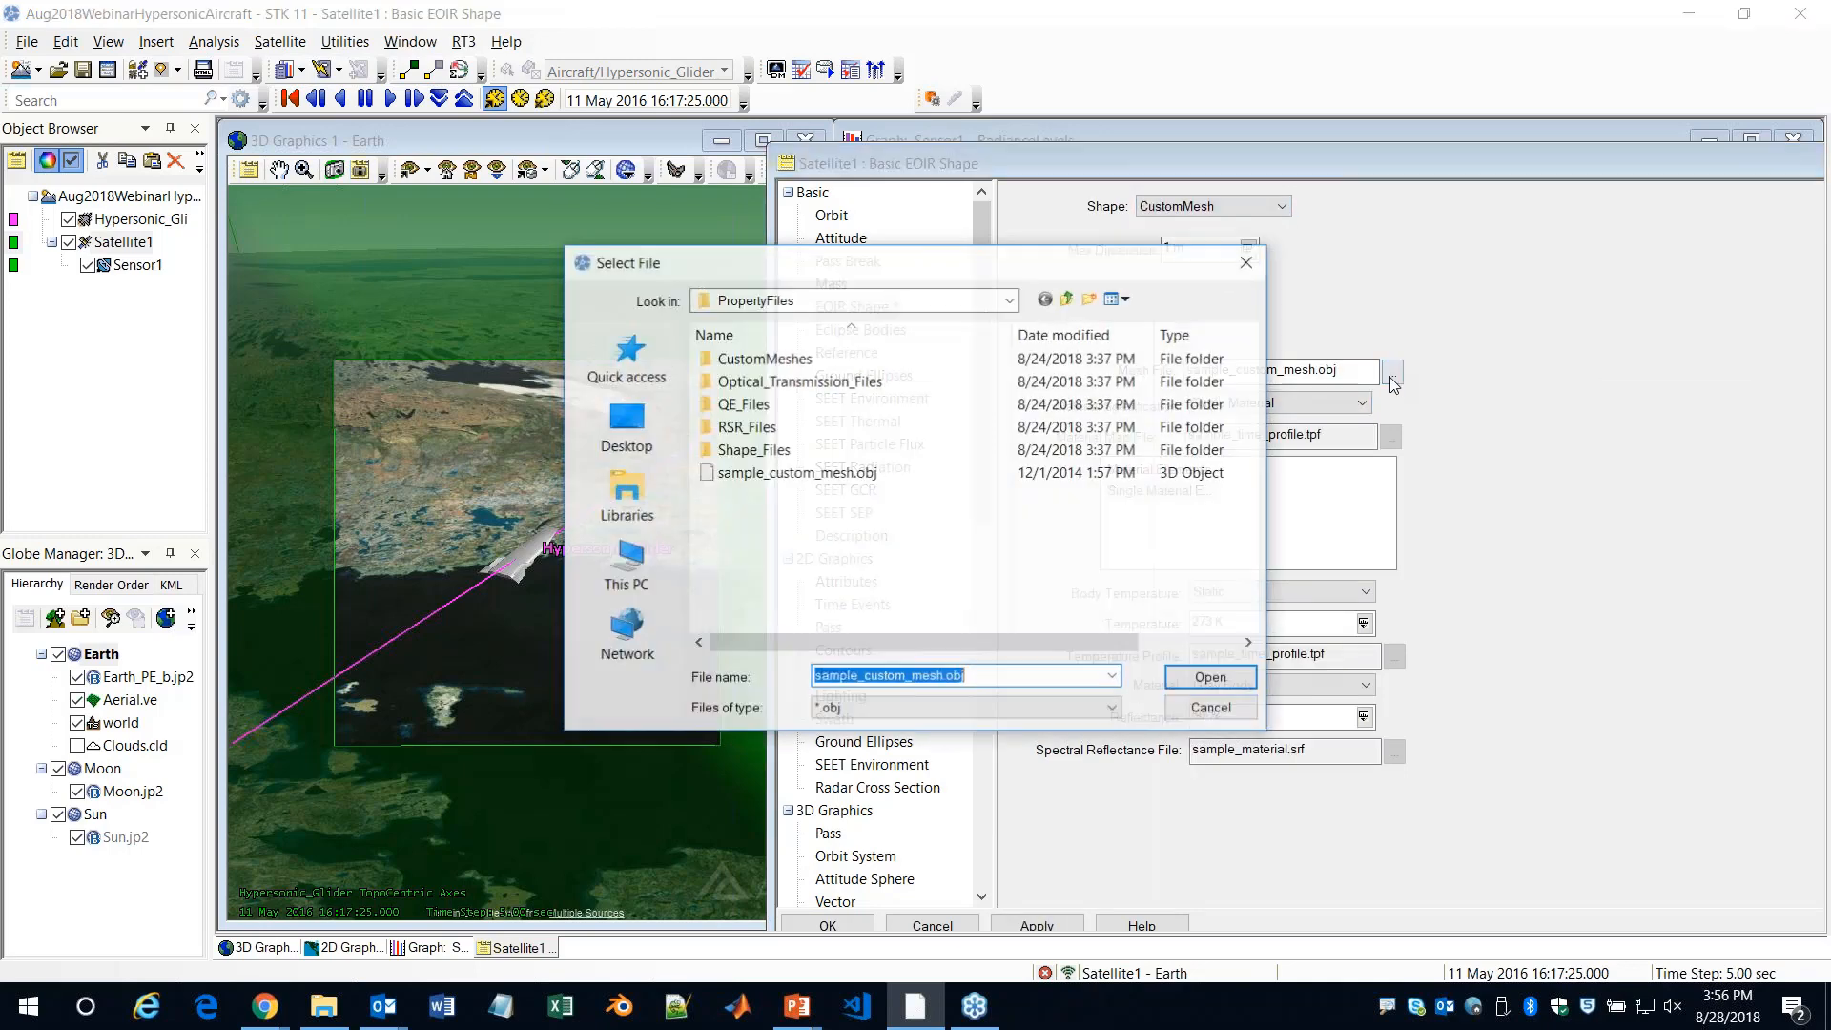
# Examine the mesh categories in the CustomMeshes folder and the models in its Space folder, and cancel the file selection
pyautogui.doubleClick(763, 360)
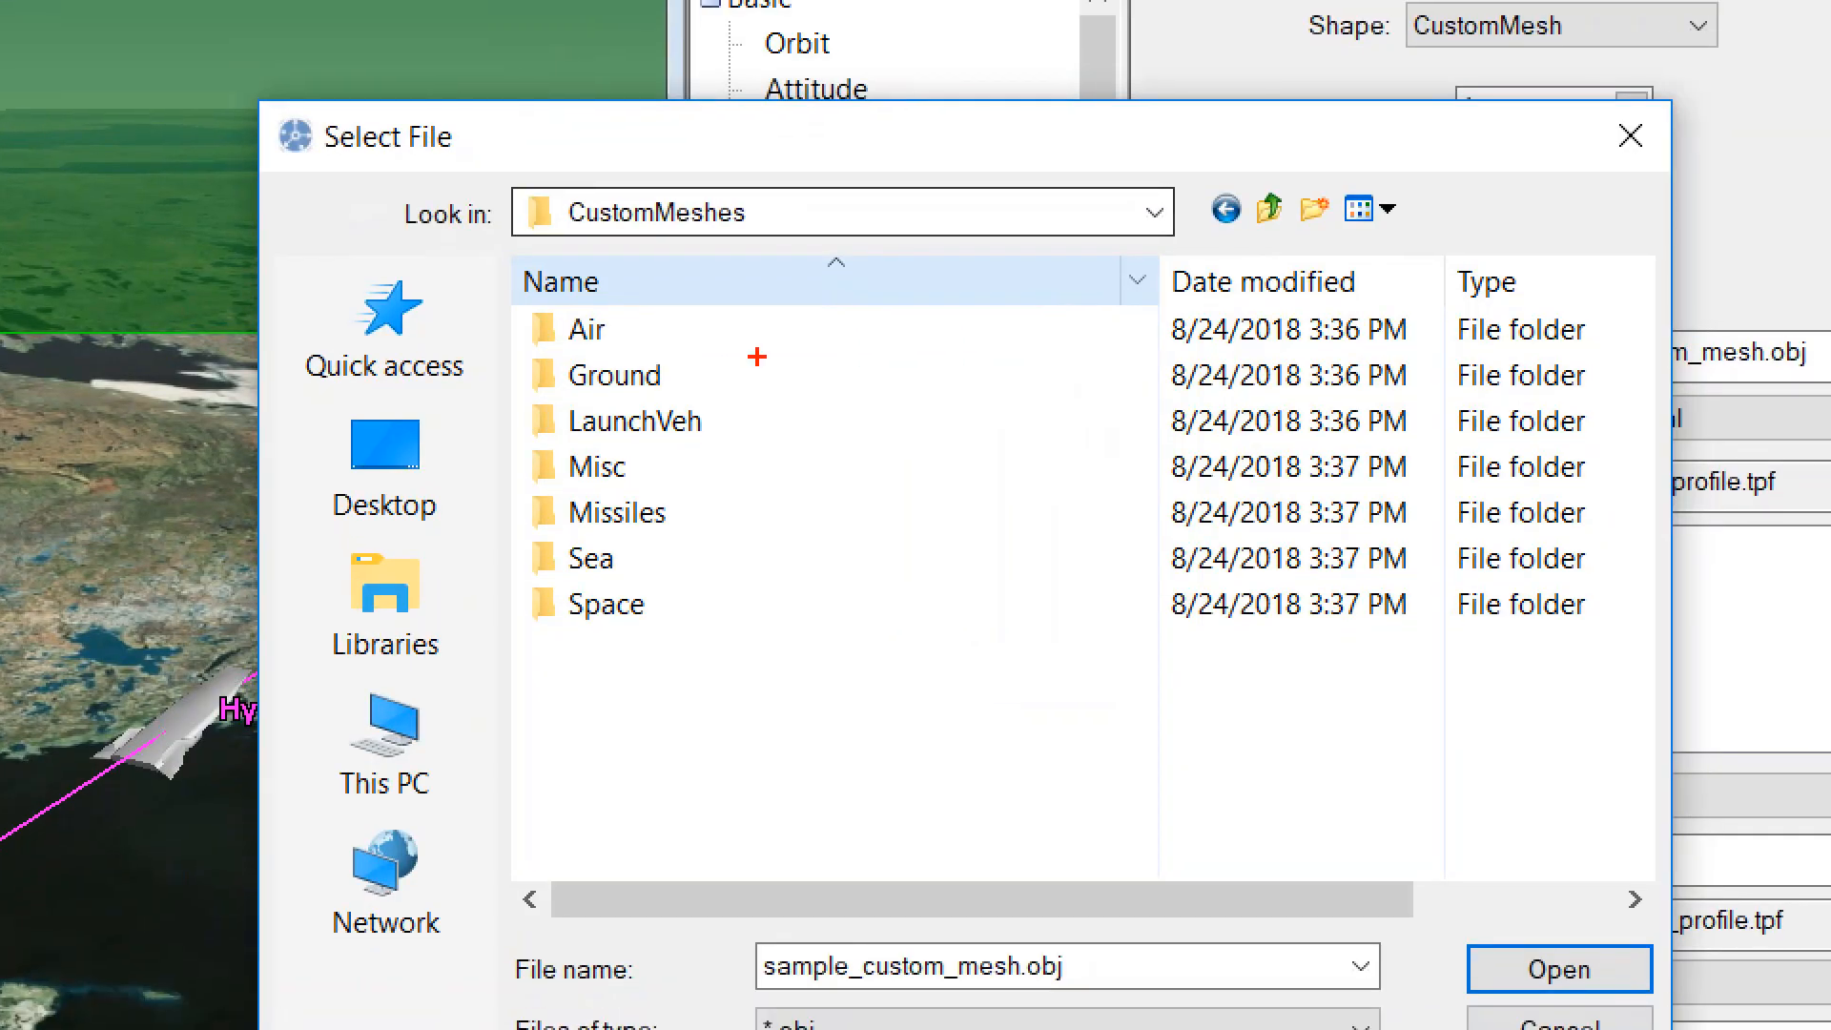
pyautogui.moveTo(628, 331)
pyautogui.mouseDown()
pyautogui.moveTo(730, 325)
pyautogui.moveTo(717, 373)
pyautogui.moveTo(784, 373)
pyautogui.moveTo(894, 424)
pyautogui.mouseUp()
pyautogui.moveTo(710, 523); pyautogui.dragTo(741, 512)
pyautogui.moveTo(618, 570); pyautogui.dragTo(712, 605)
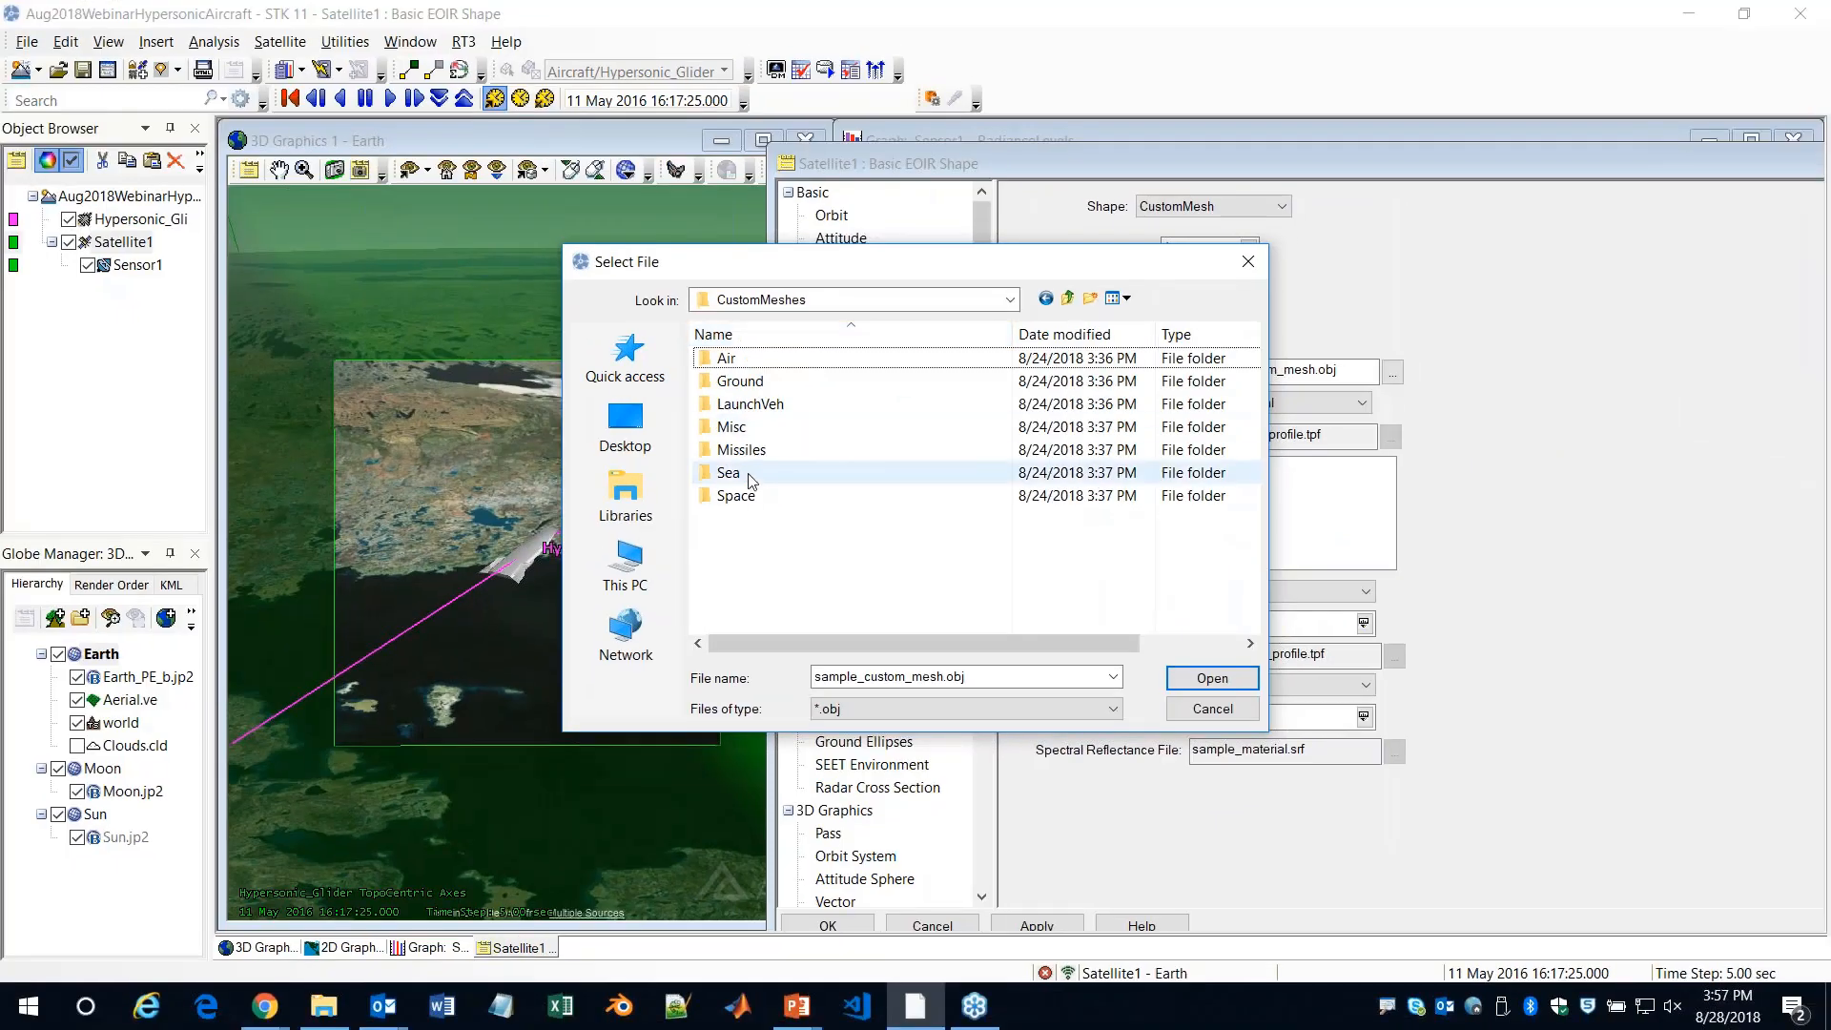
pyautogui.doubleClick(735, 496)
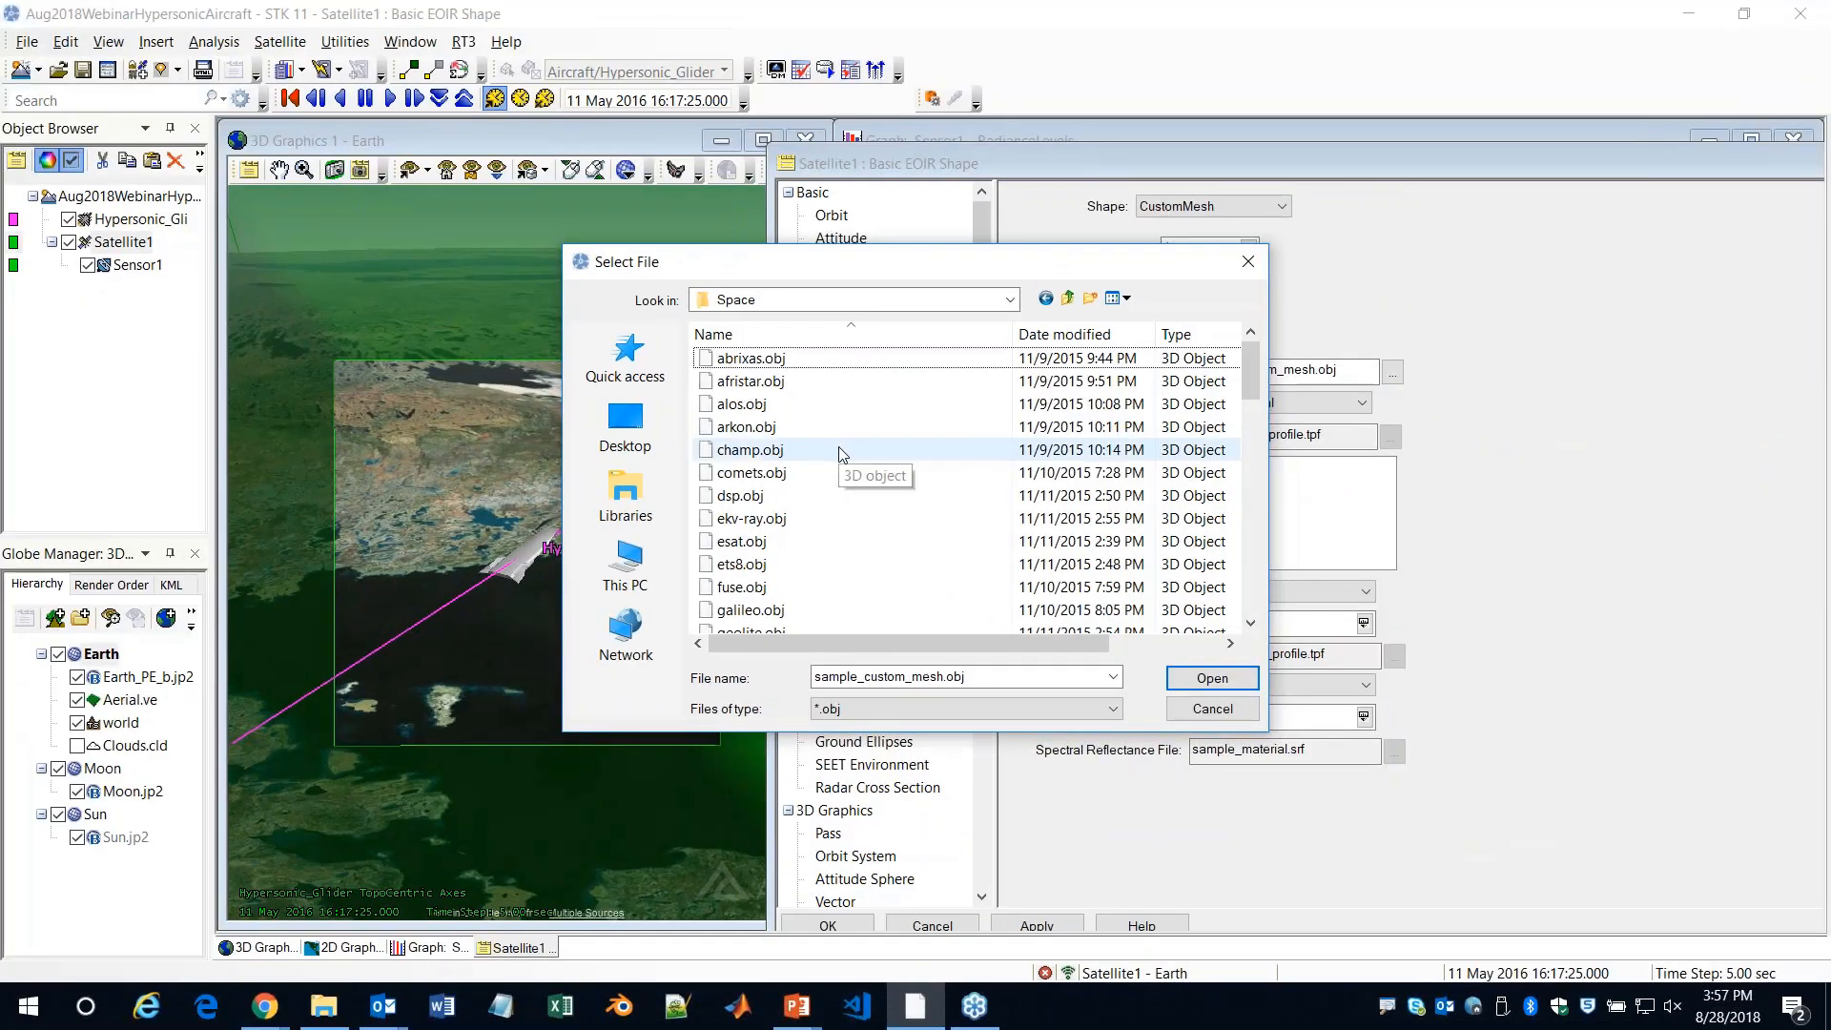
pyautogui.click(1212, 708)
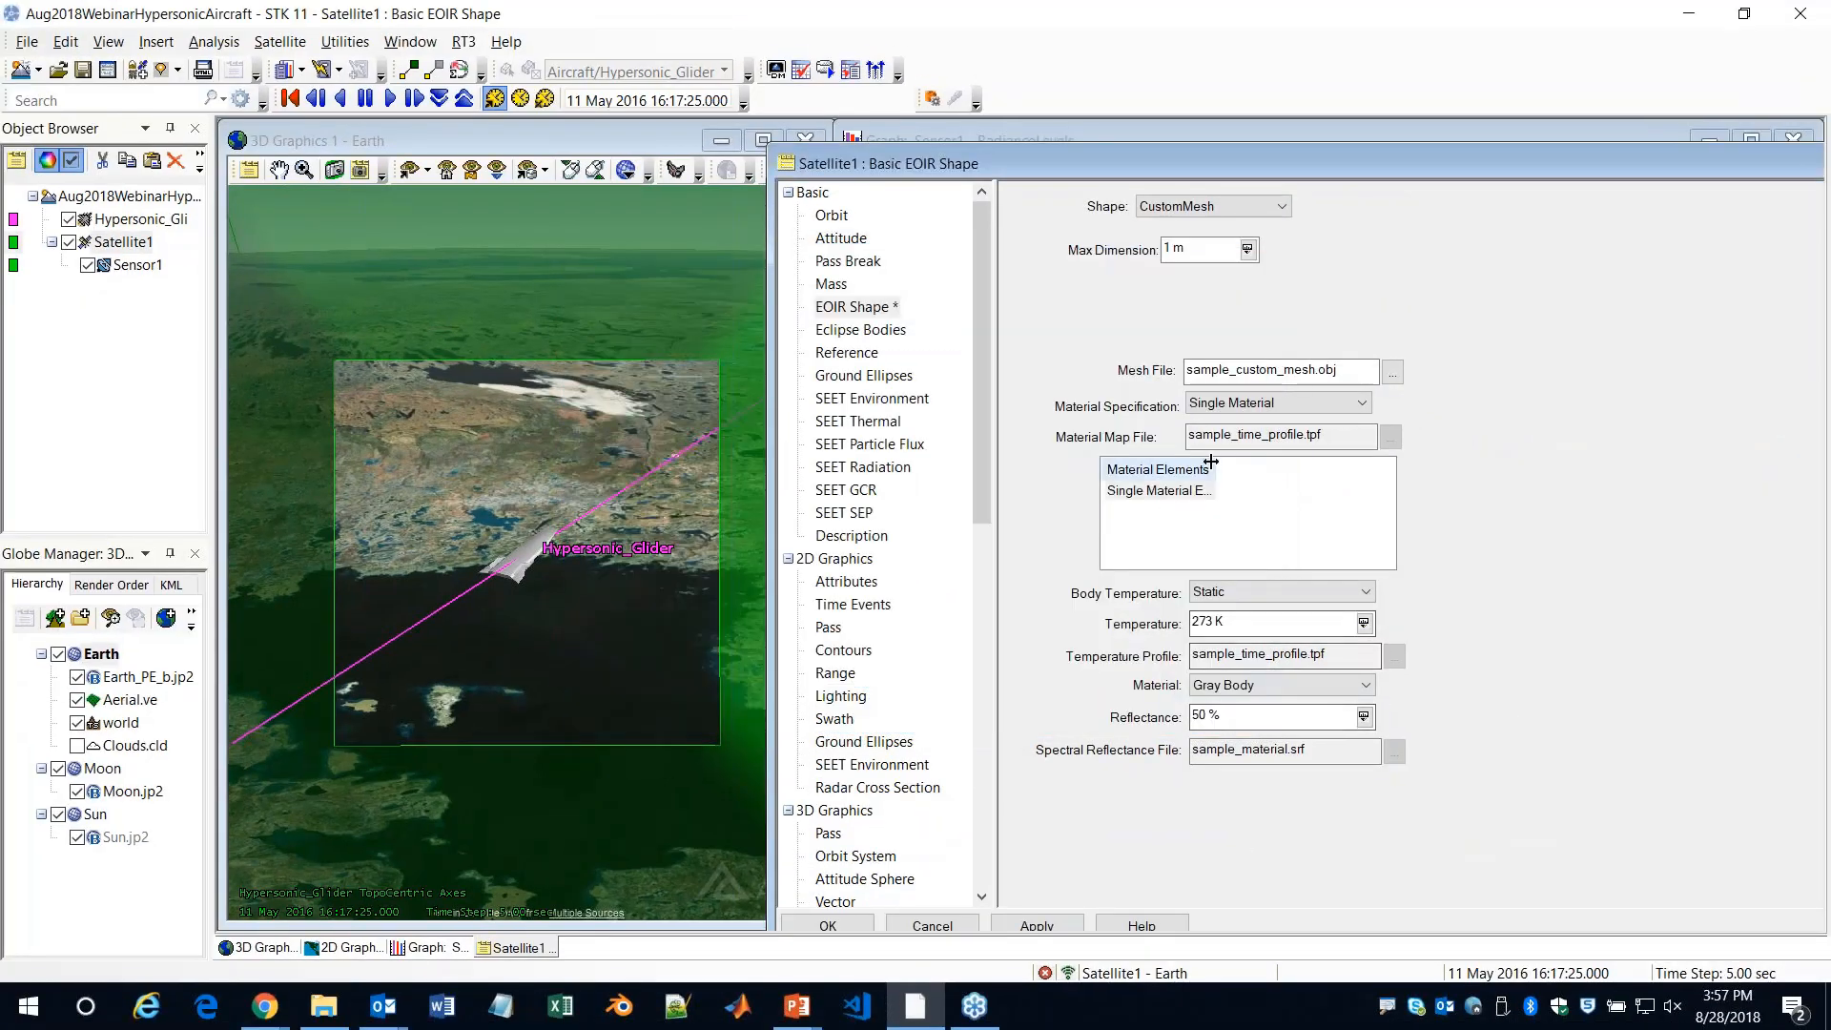
# Look over Satellite1's material element settings and cancel its EOIR shape changes
pyautogui.hotkey('ctrl', '1')
pyautogui.click(1201, 499)
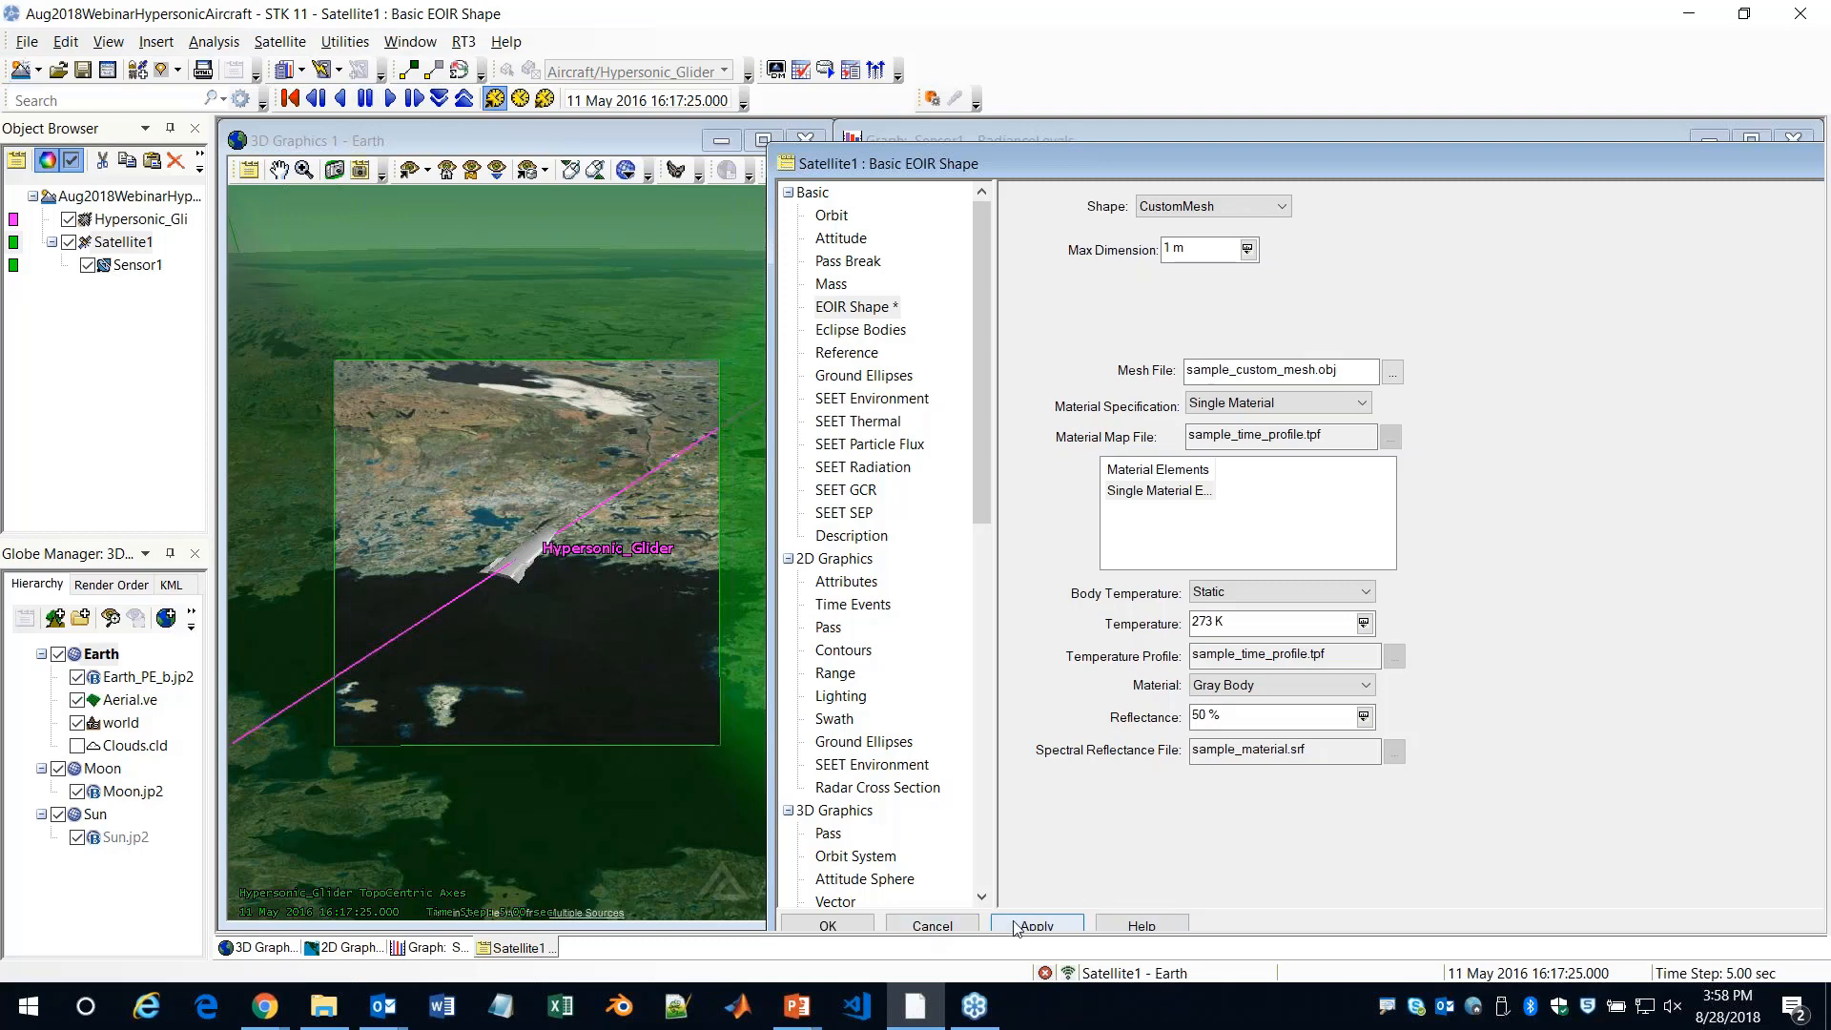
pyautogui.click(932, 923)
# Close the Sensor1 RadianceLevels graph and widen the 3D Graphics window across the workspace
pyautogui.moveTo(1514, 144); pyautogui.dragTo(1241, 145)
pyautogui.click(1525, 145)
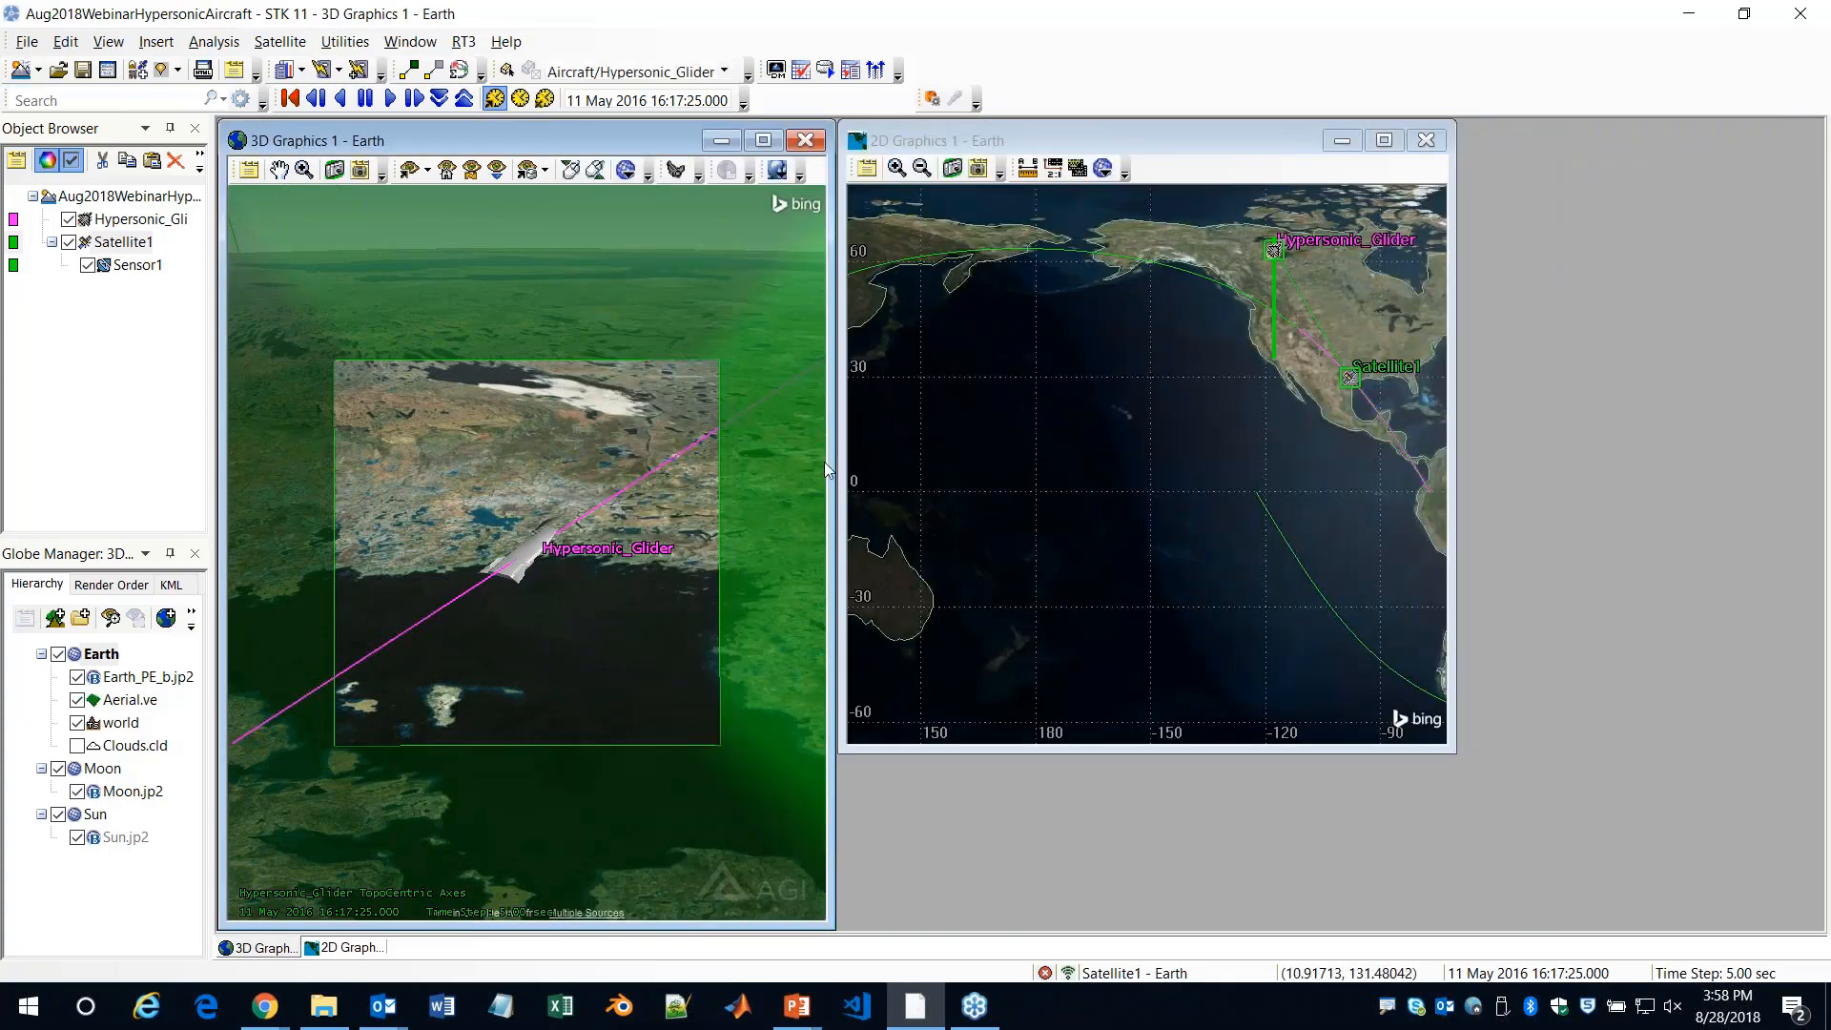
pyautogui.moveTo(832, 459); pyautogui.dragTo(1800, 459)
# Zoom the 3D view to Satellite1 and orient it to show the satellite above Earth's horizon with the glider's path
pyautogui.rightClick(119, 241)
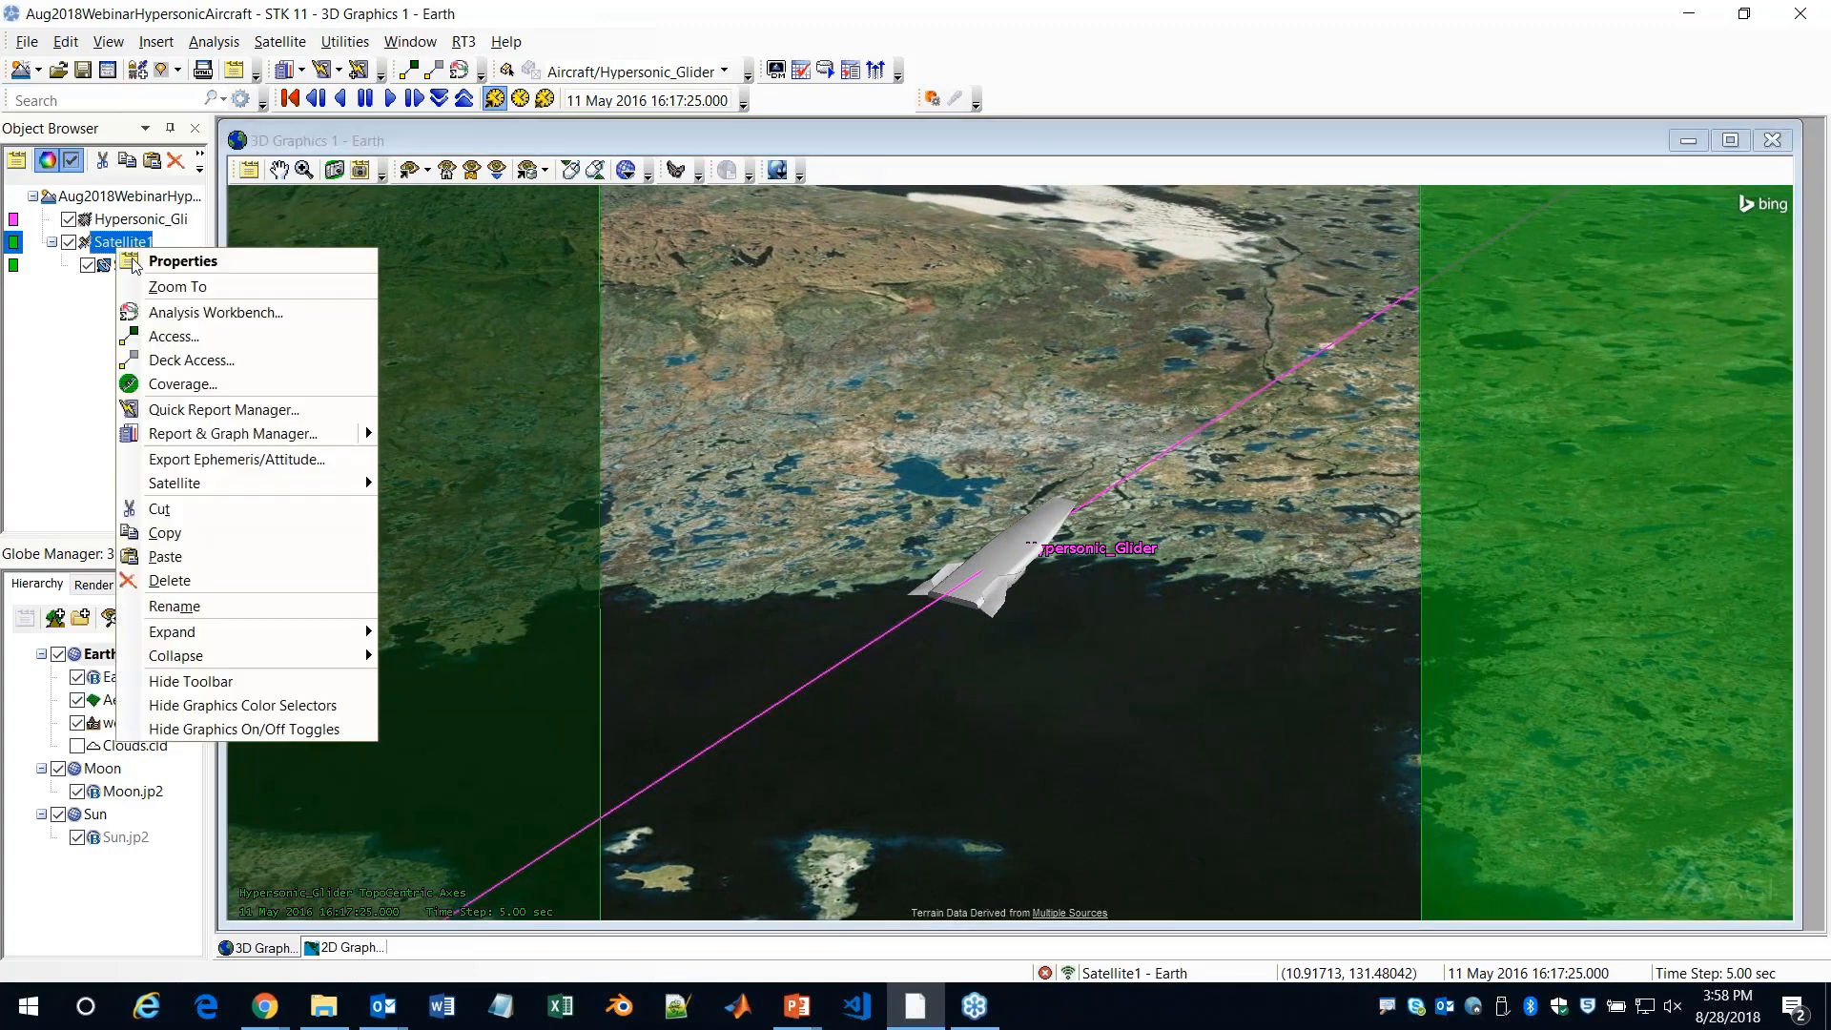
pyautogui.click(157, 282)
pyautogui.moveTo(604, 599); pyautogui.dragTo(661, 749)
pyautogui.moveTo(739, 631); pyautogui.dragTo(1251, 595)
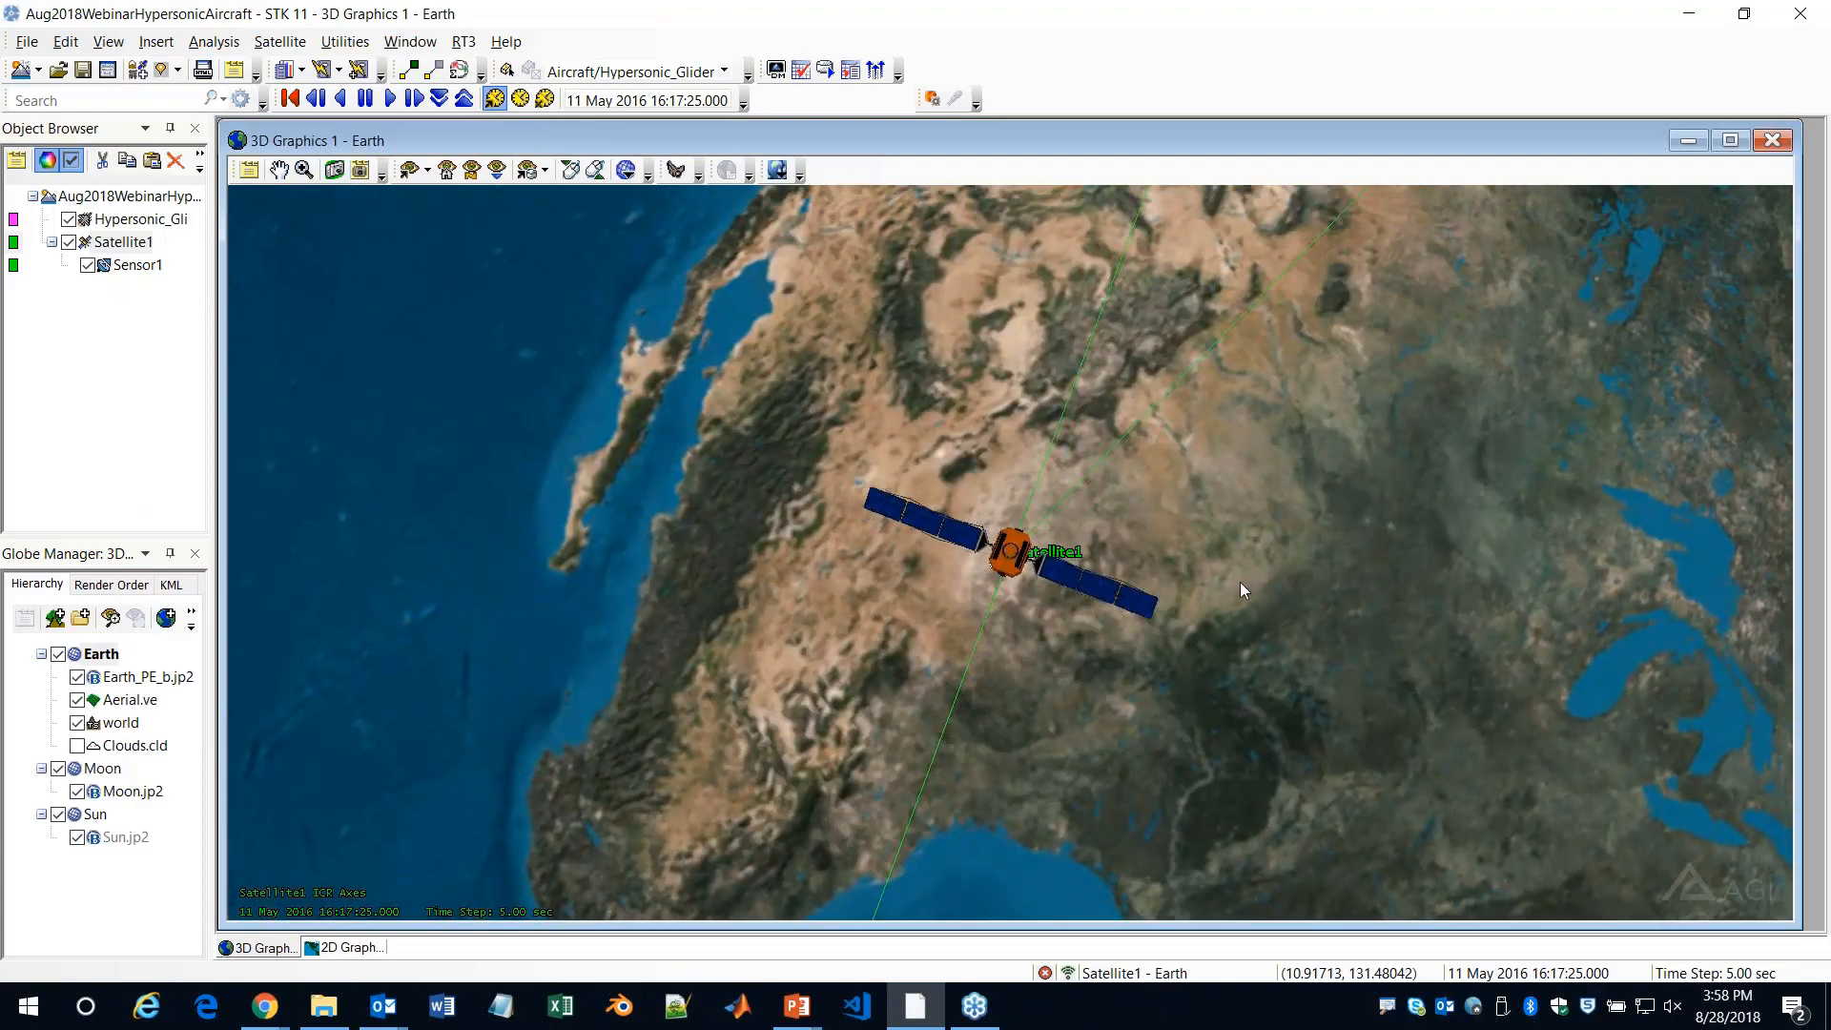
pyautogui.moveTo(1266, 531); pyautogui.dragTo(1361, 502)
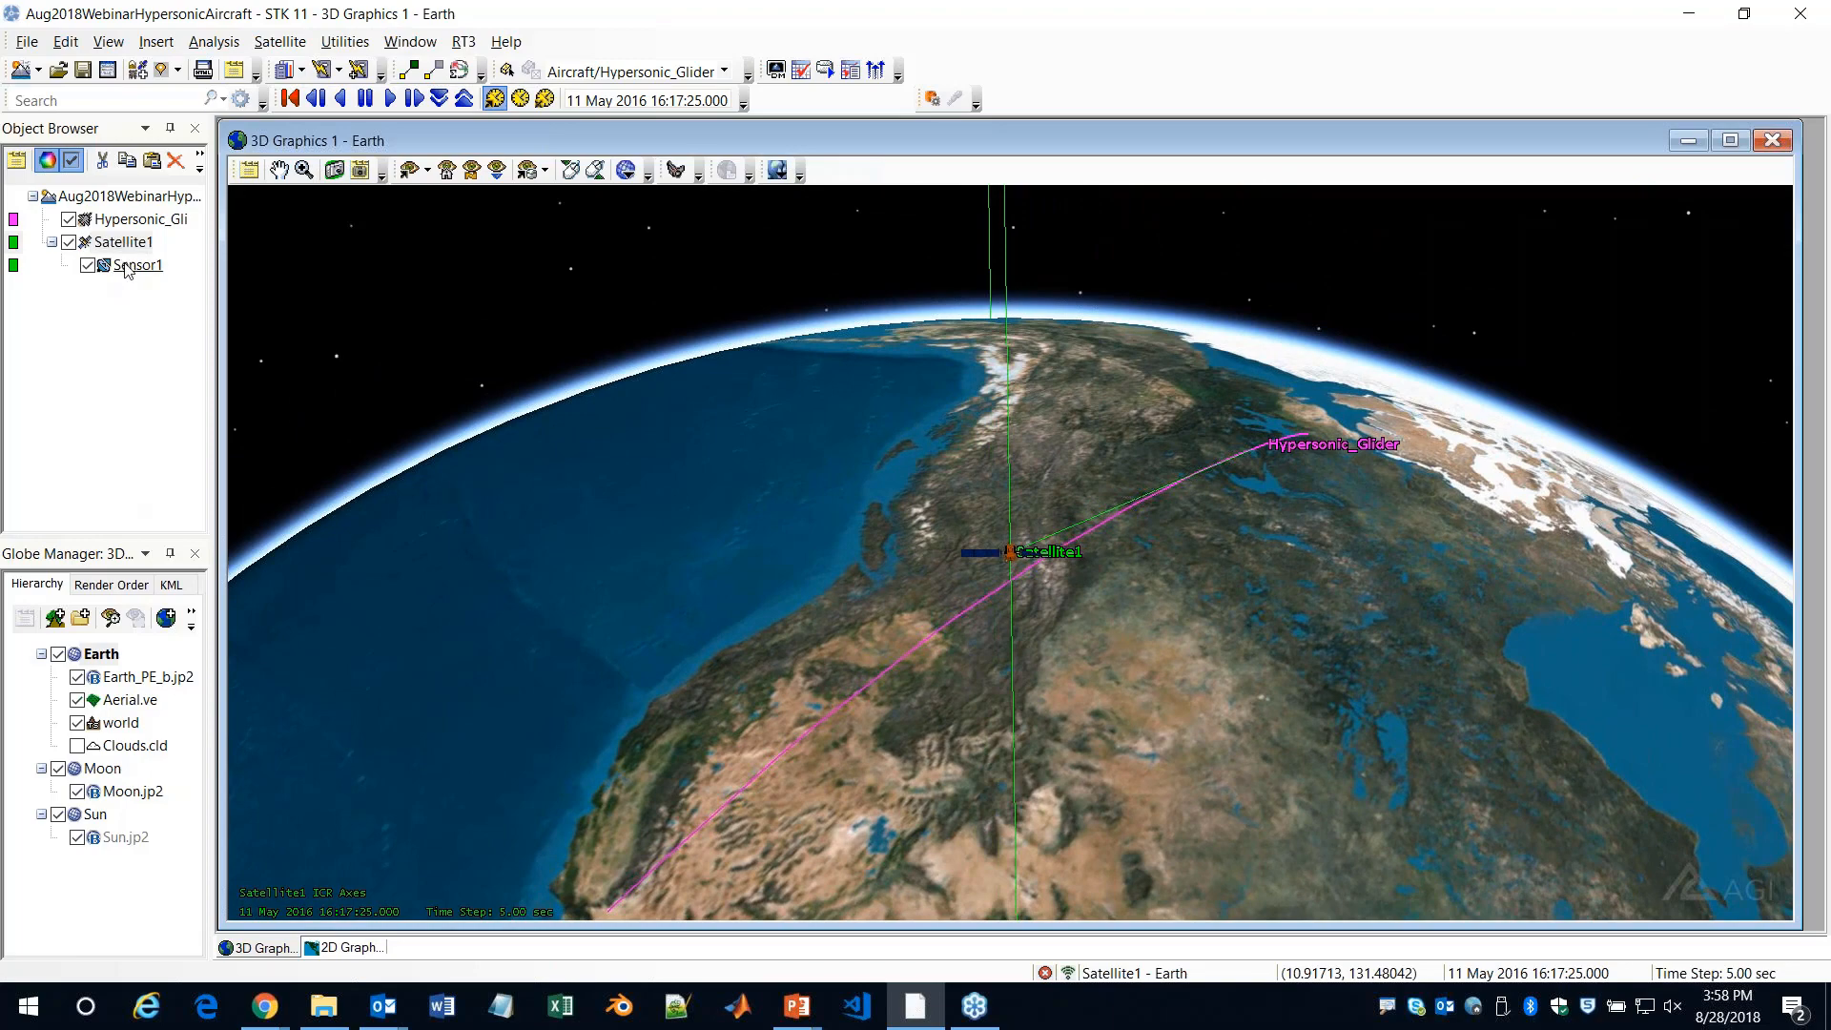
# Duplicate Sensor1 under Satellite1 and set the copy's horizontal and vertical half-angle fields of view to 30 deg
pyautogui.click(133, 264)
pyautogui.click(124, 243)
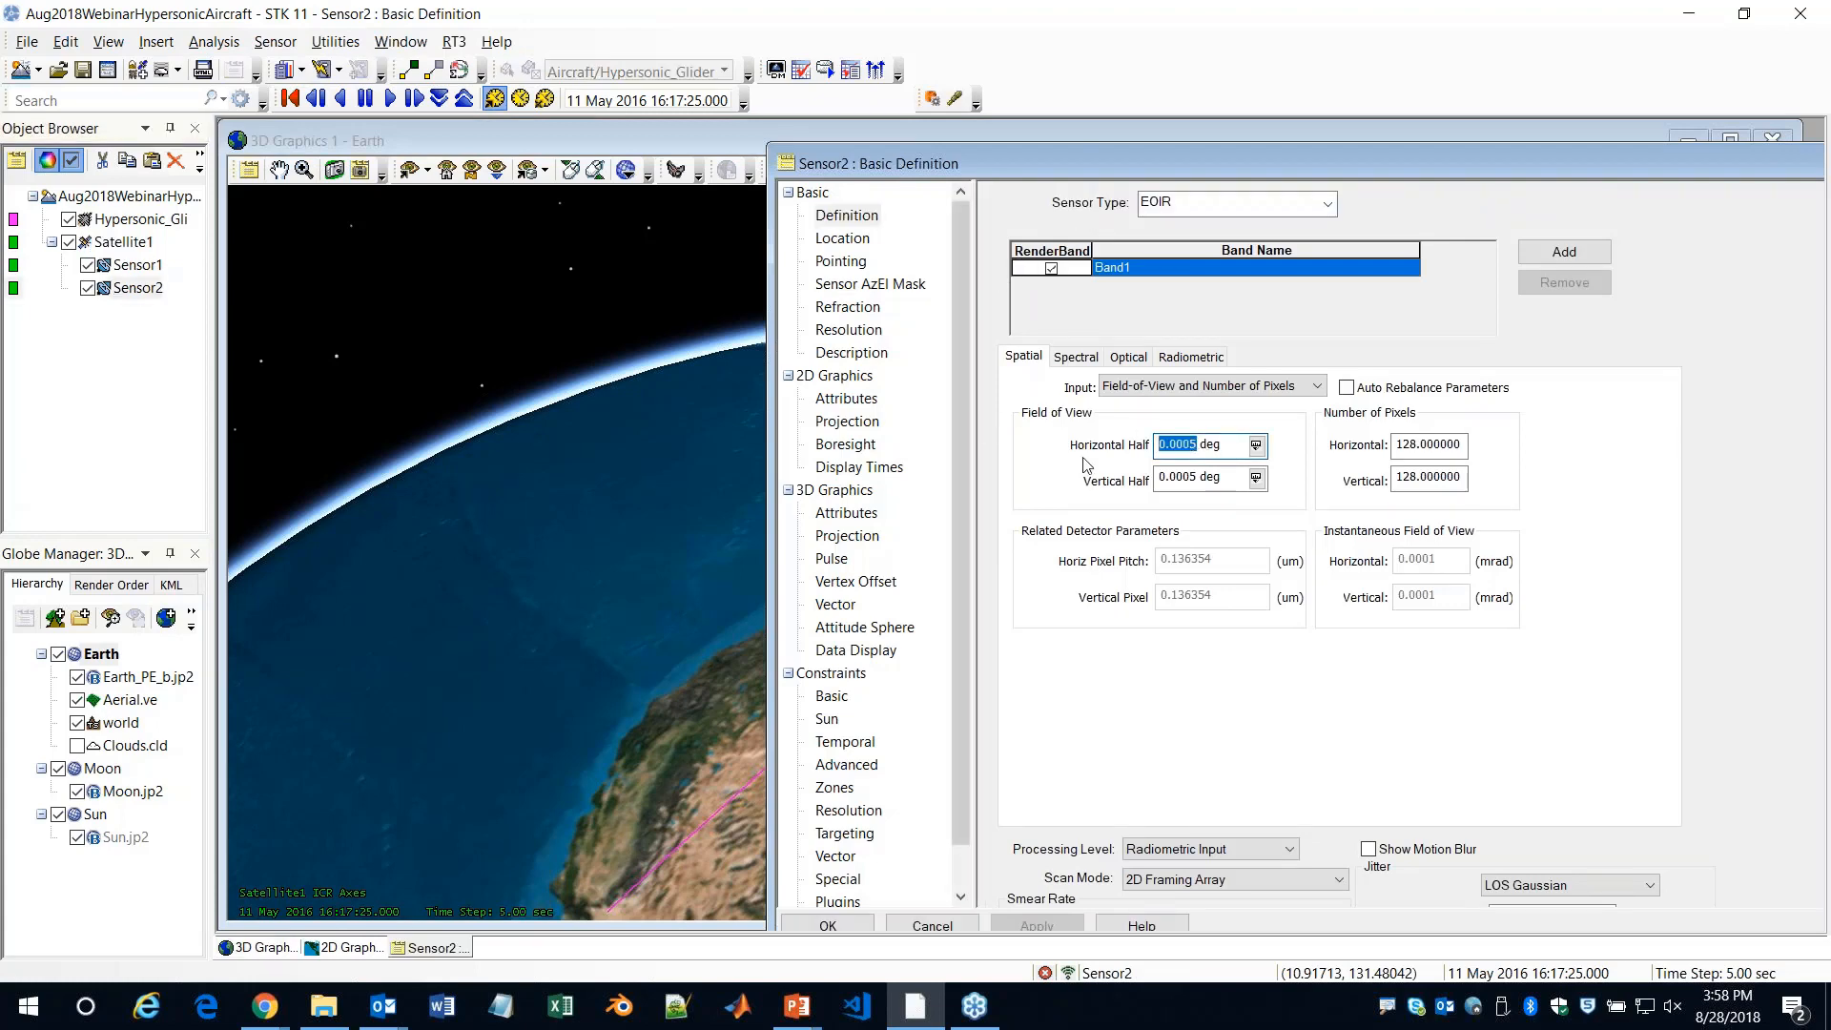
pyautogui.write('30')
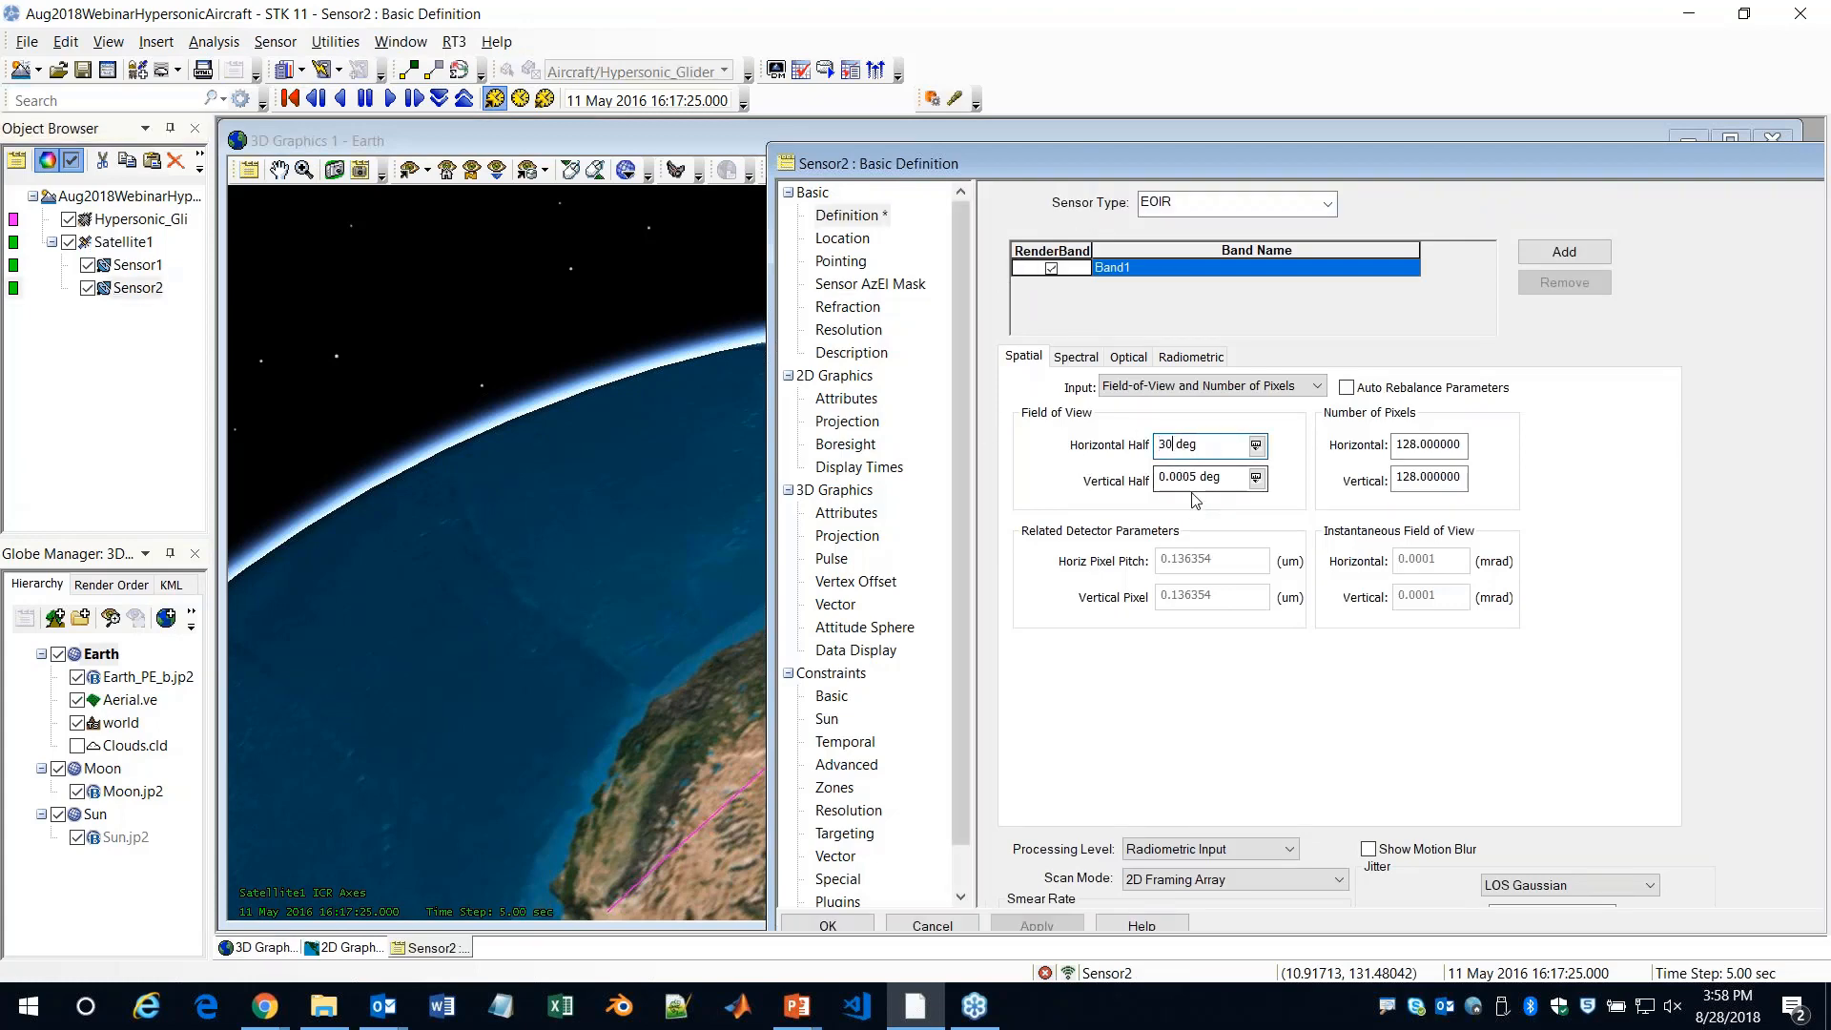
pyautogui.doubleClick(1196, 477)
pyautogui.write('30')
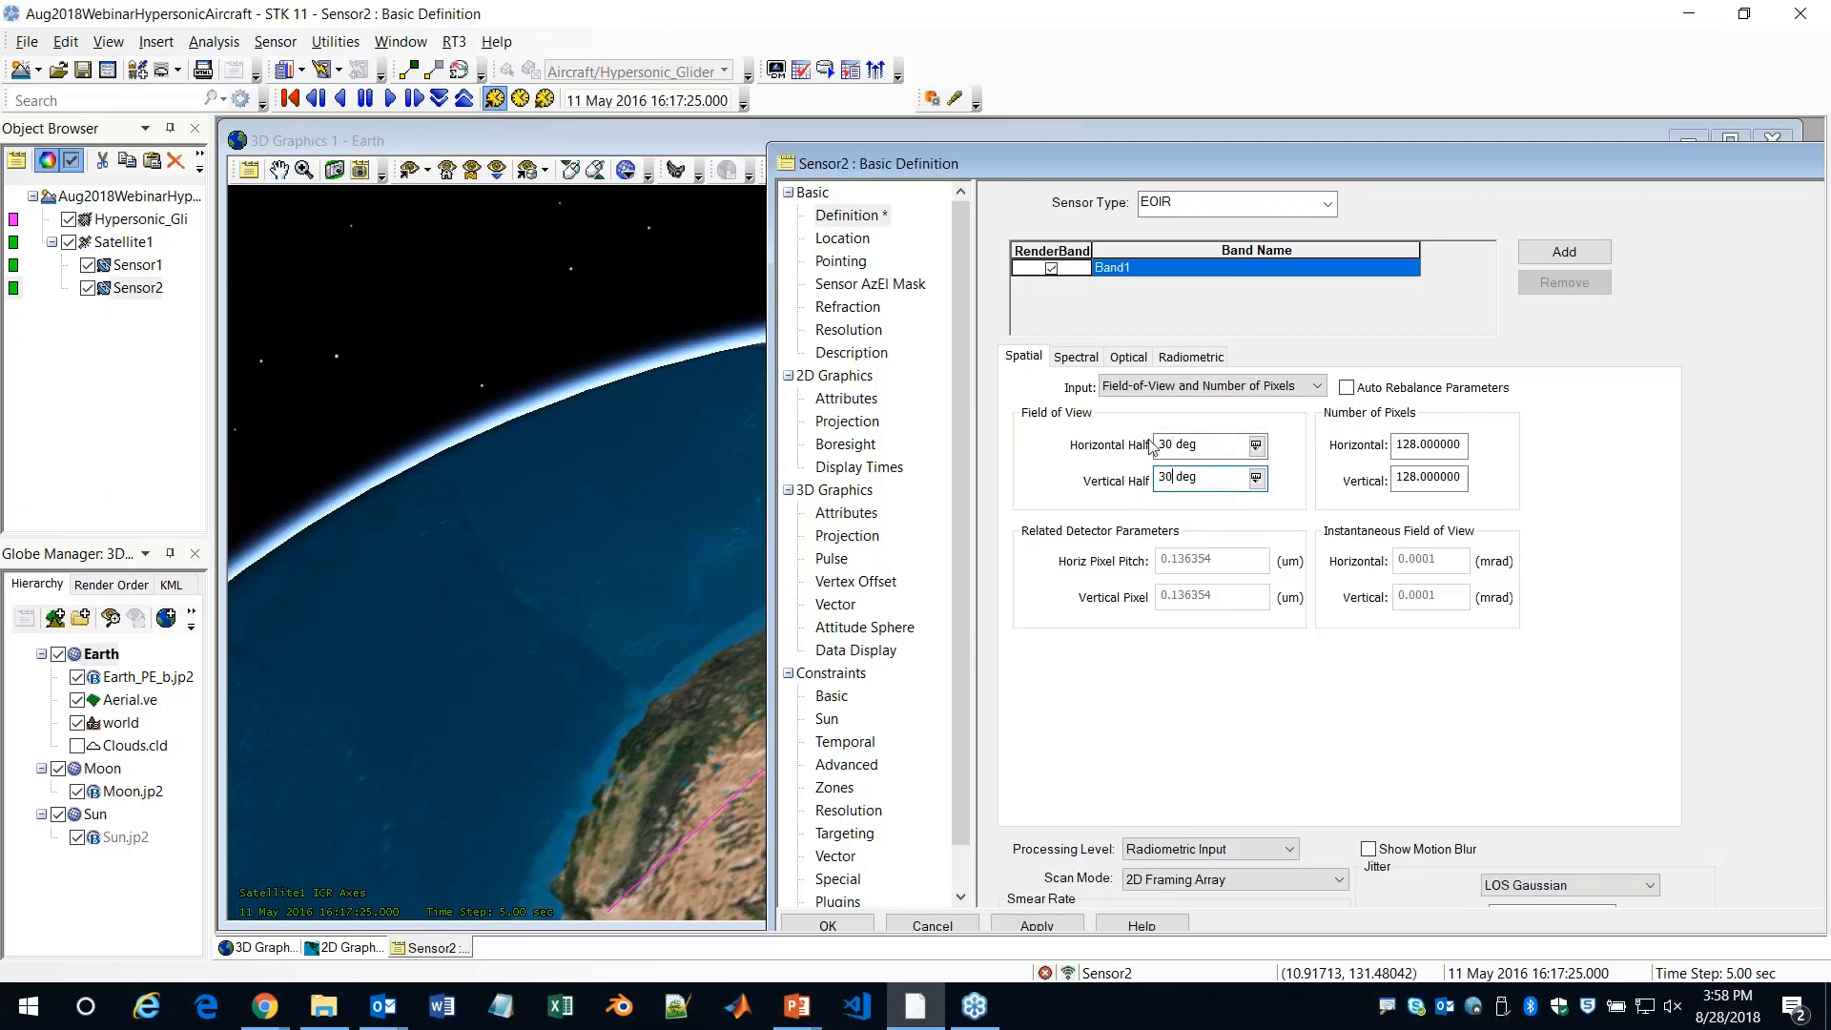
# Set Sensor2's spectral band limits to .4 and .7 and accept the sensor changes
pyautogui.click(1066, 360)
pyautogui.write('.4')
pyautogui.press('Tab')
pyautogui.write('.7')
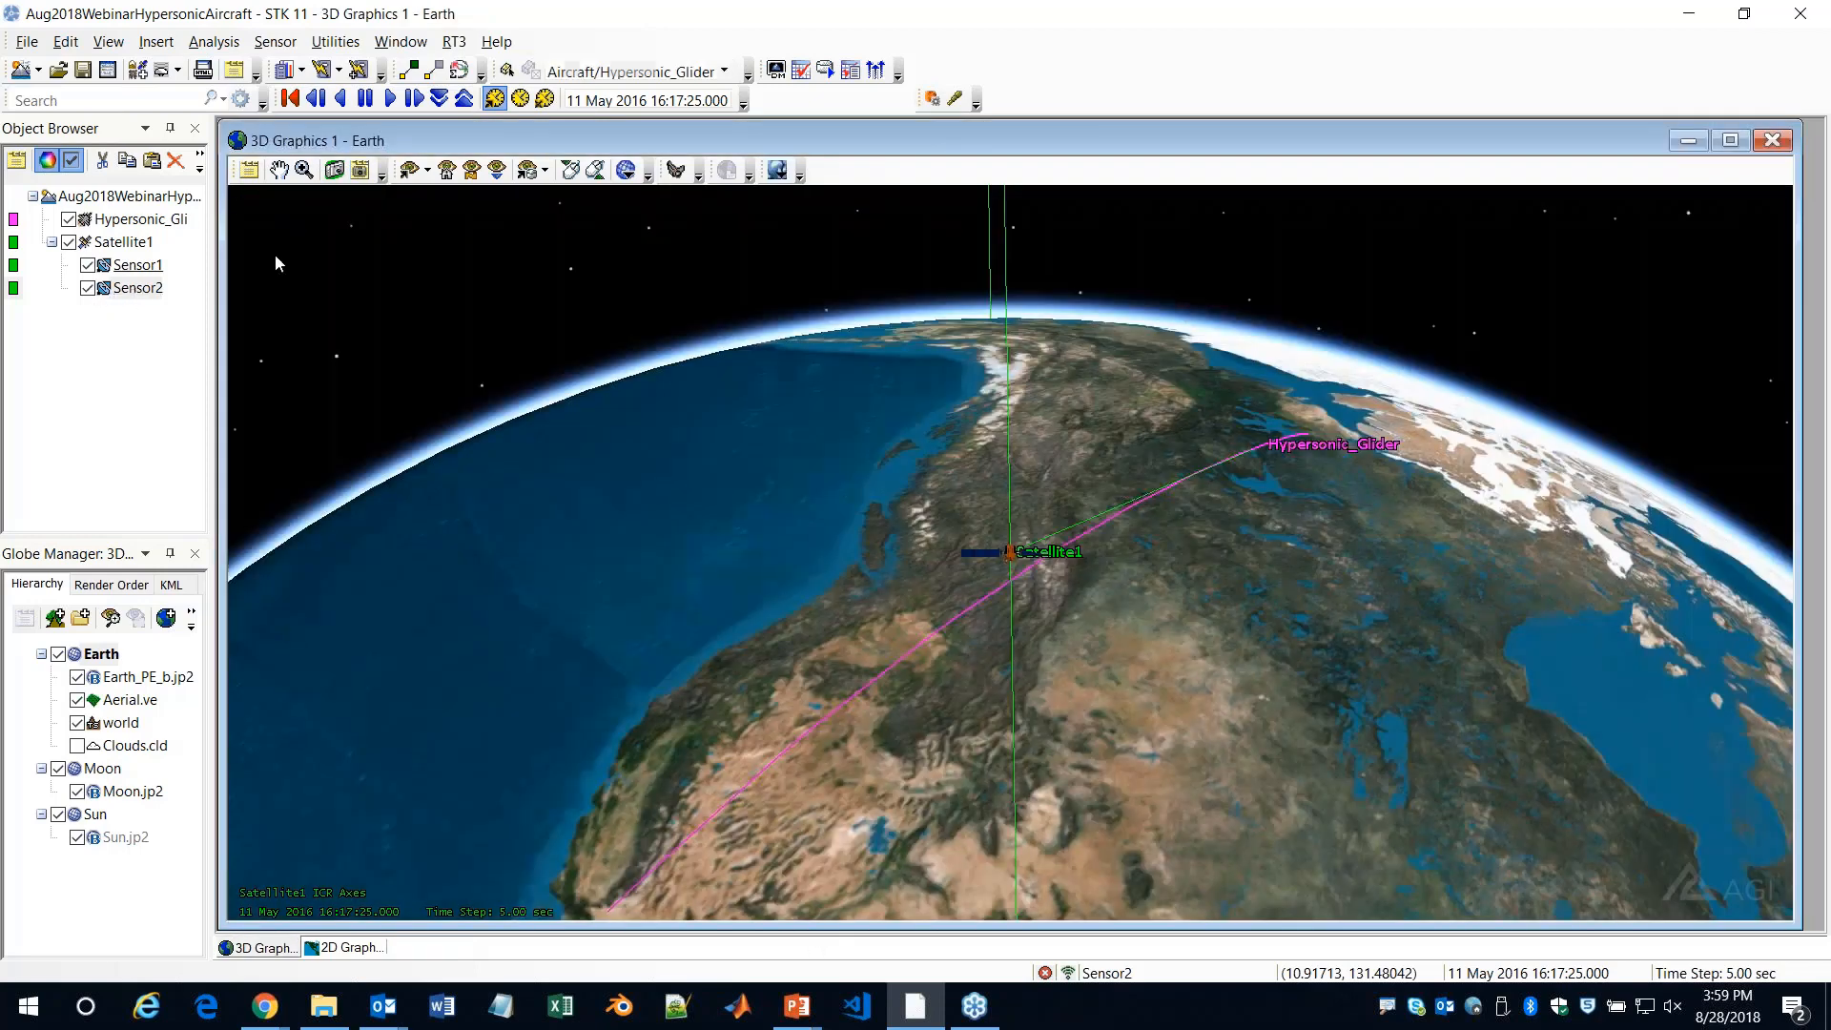
# Generate the EOIR scene for Sensor2 and set its scene detail to Fine
pyautogui.click(955, 98)
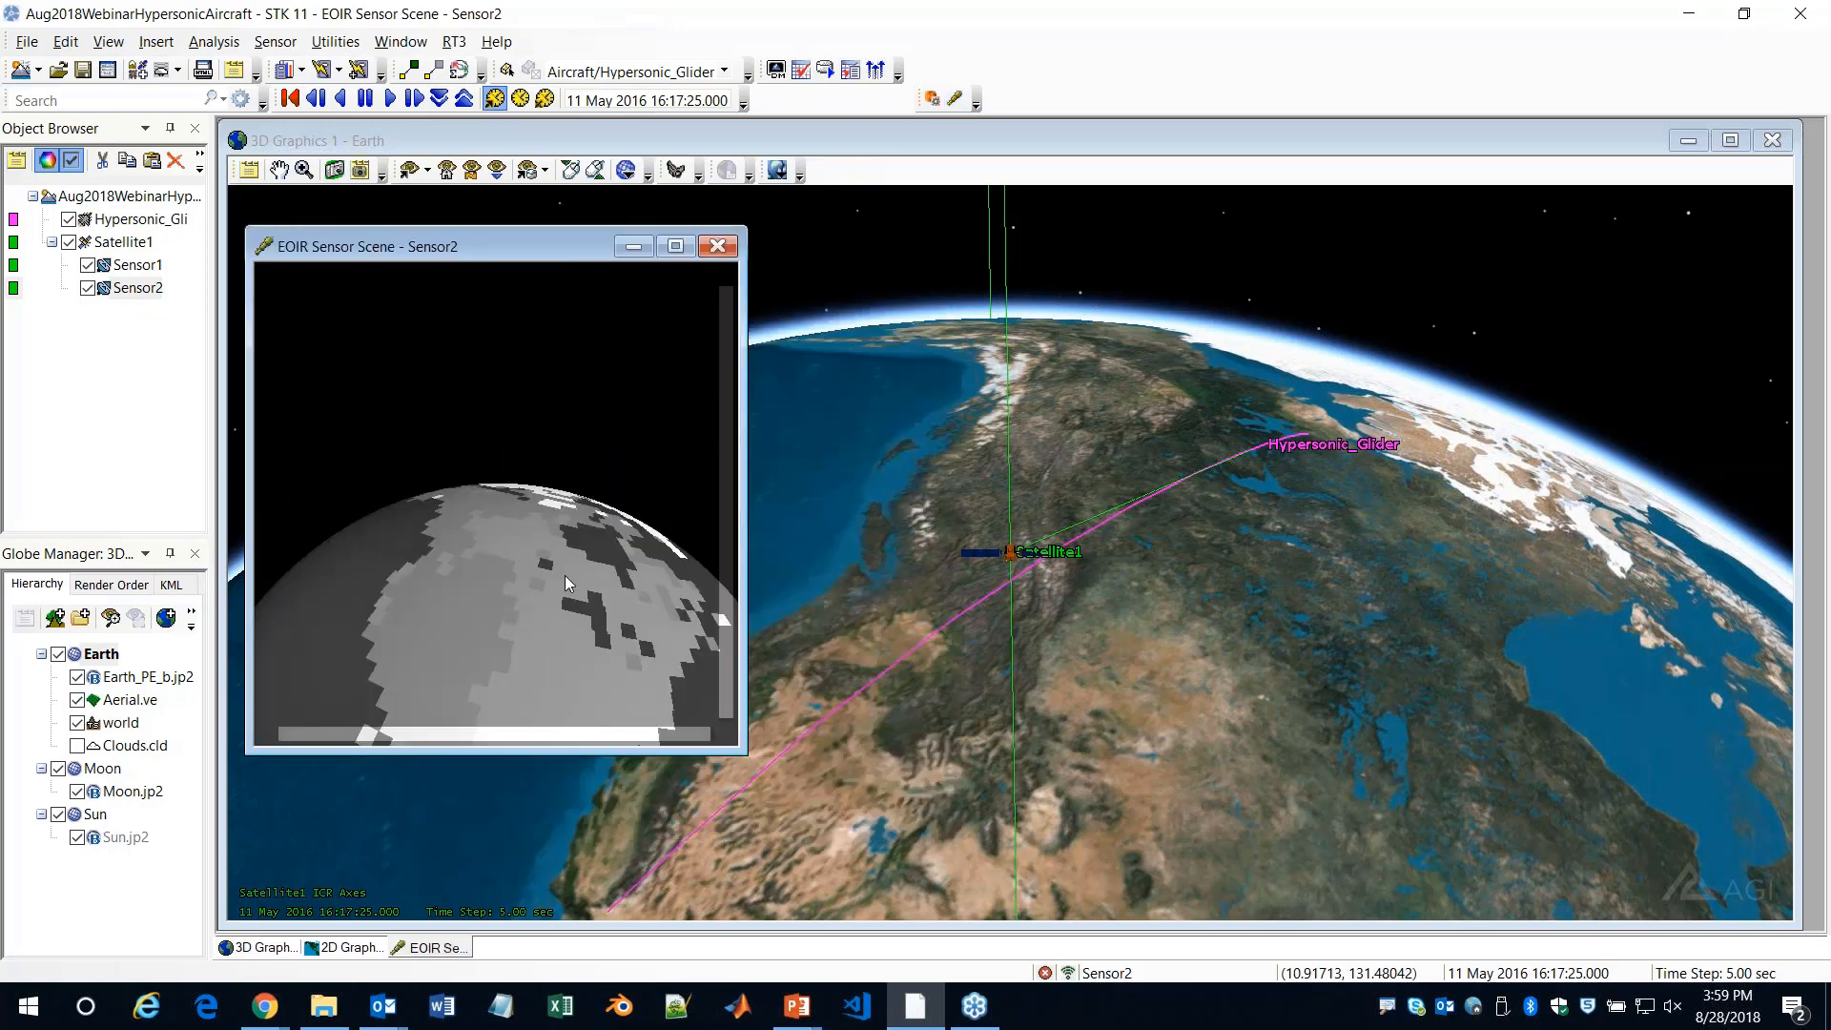
pyautogui.rightClick(569, 592)
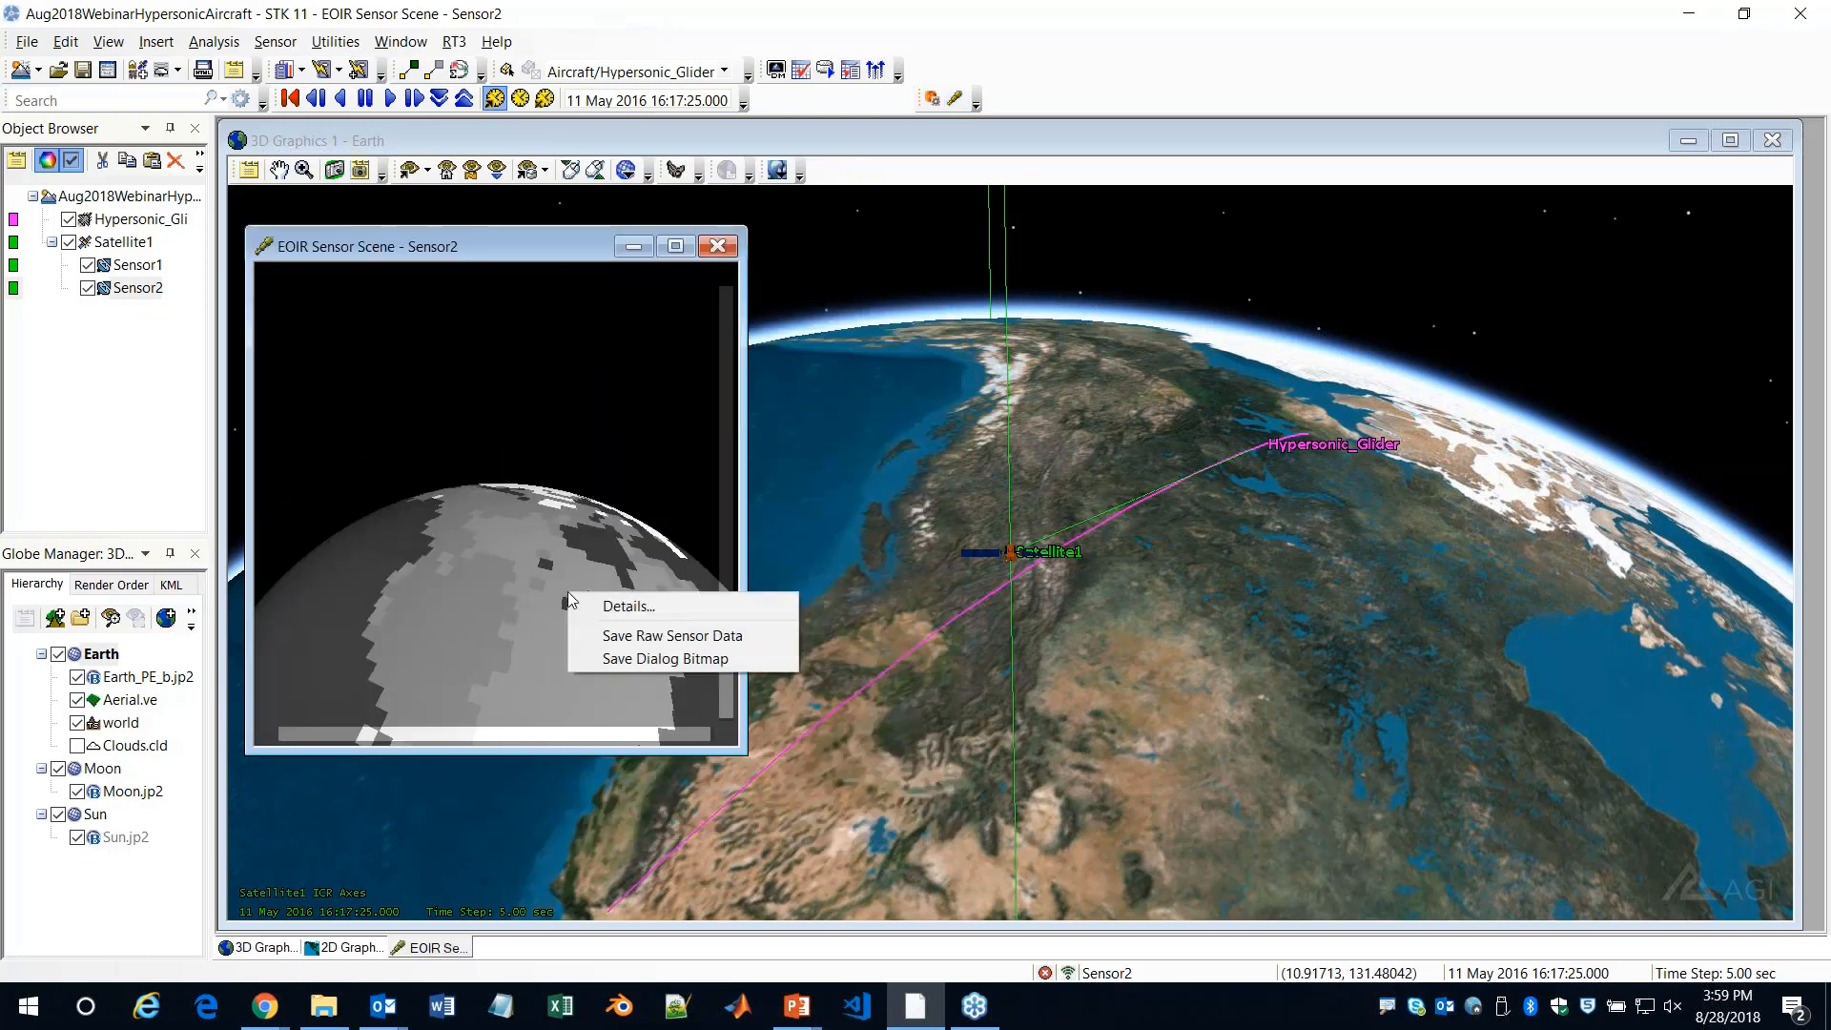
pyautogui.click(628, 607)
pyautogui.moveTo(583, 219); pyautogui.dragTo(1520, 222)
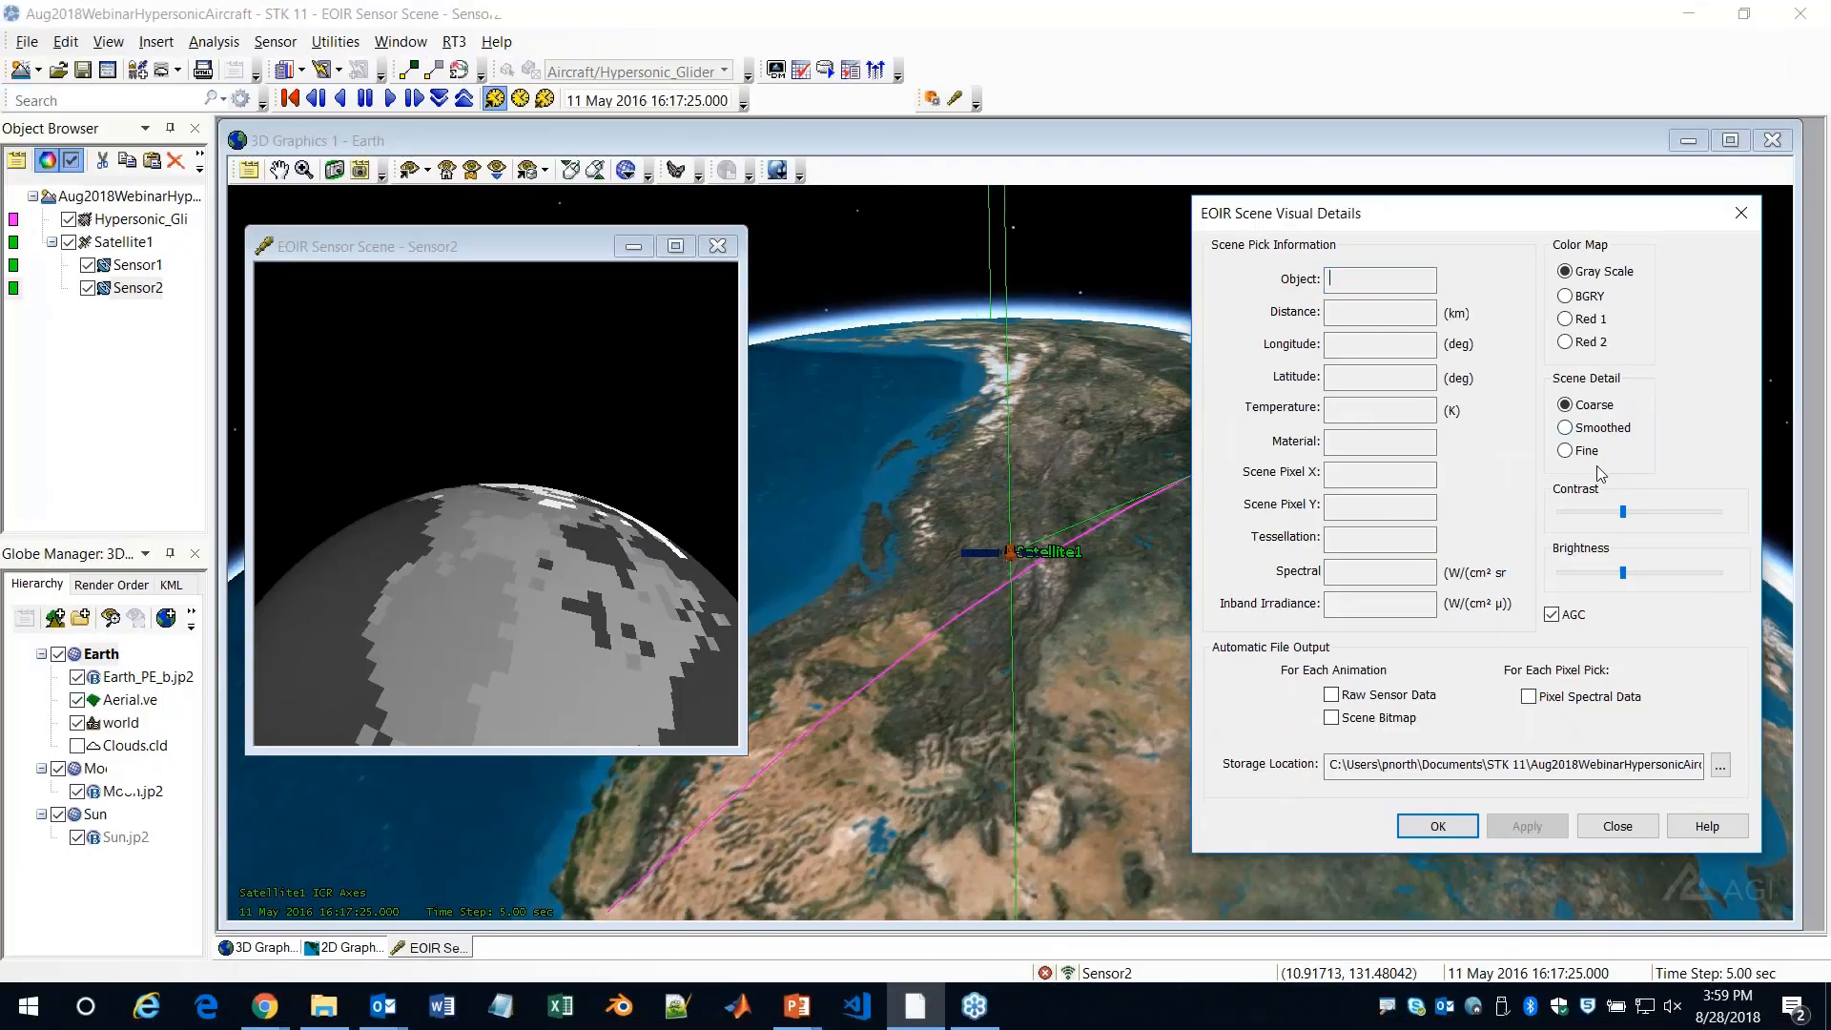
pyautogui.click(1541, 475)
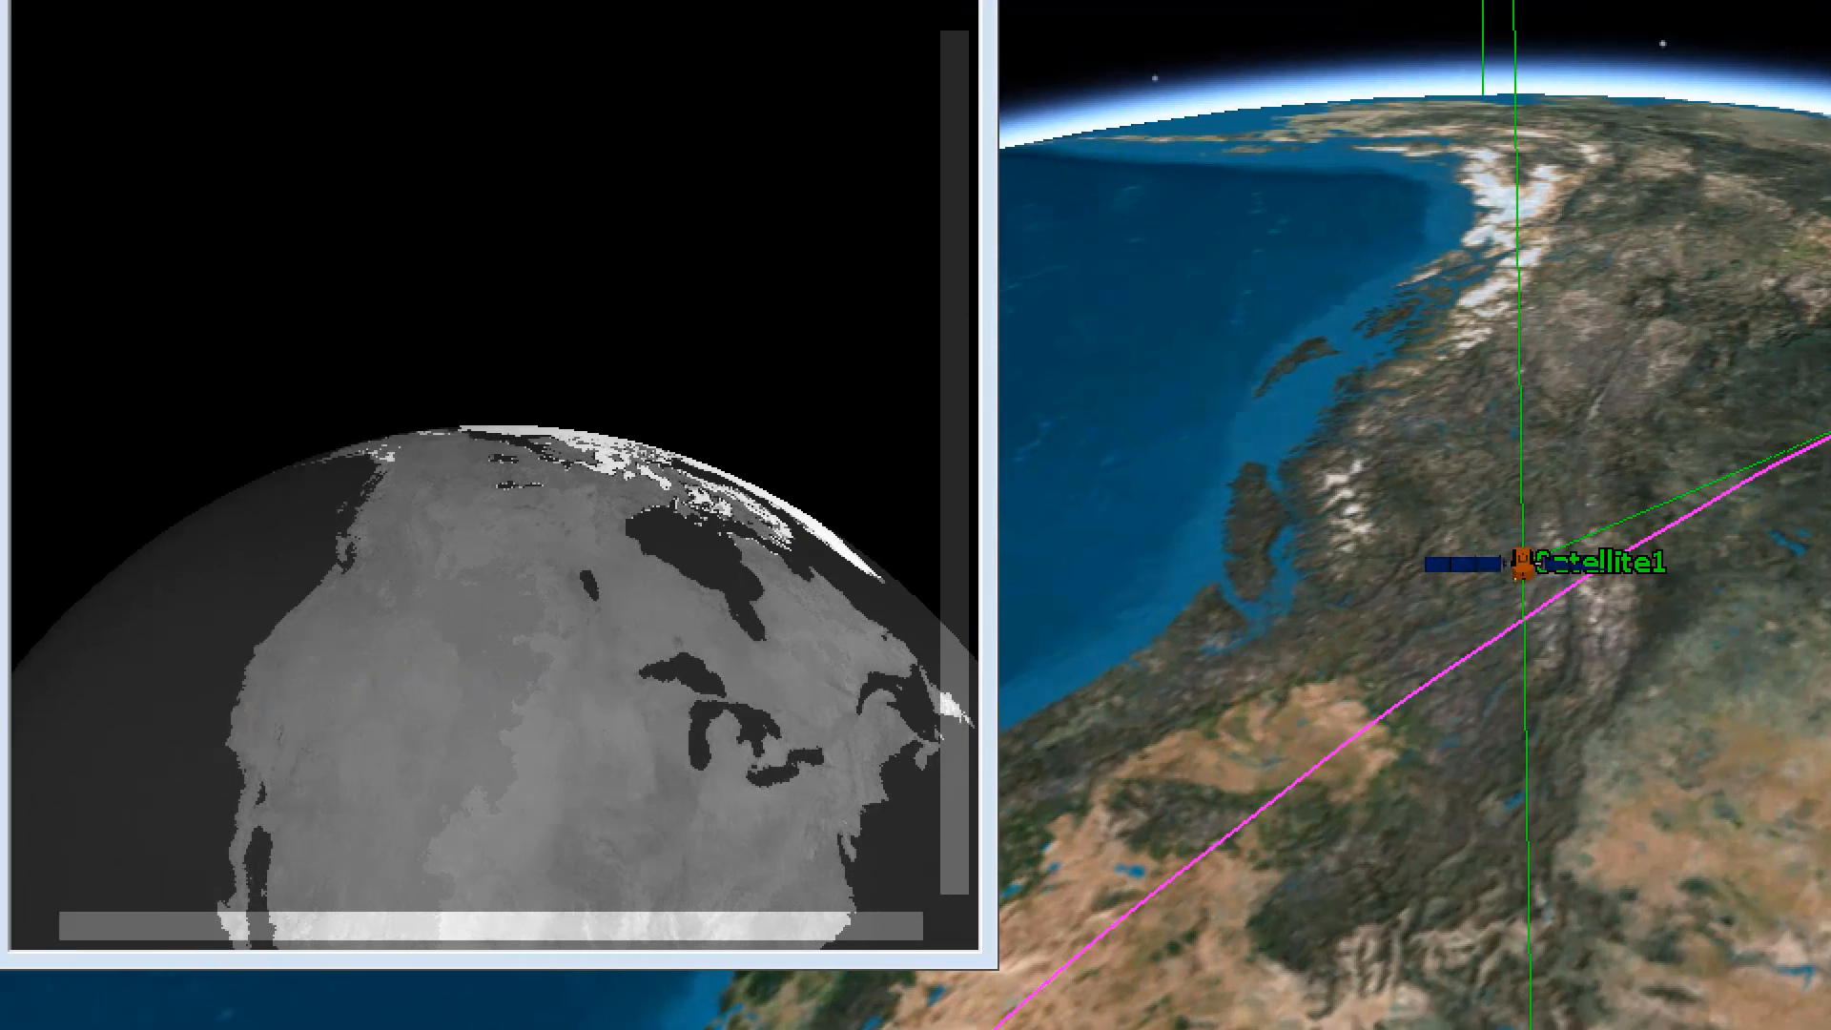
# Inspect the scene details of several land and Arctic points in Sensor2's image, and close the details
pyautogui.click(531, 493)
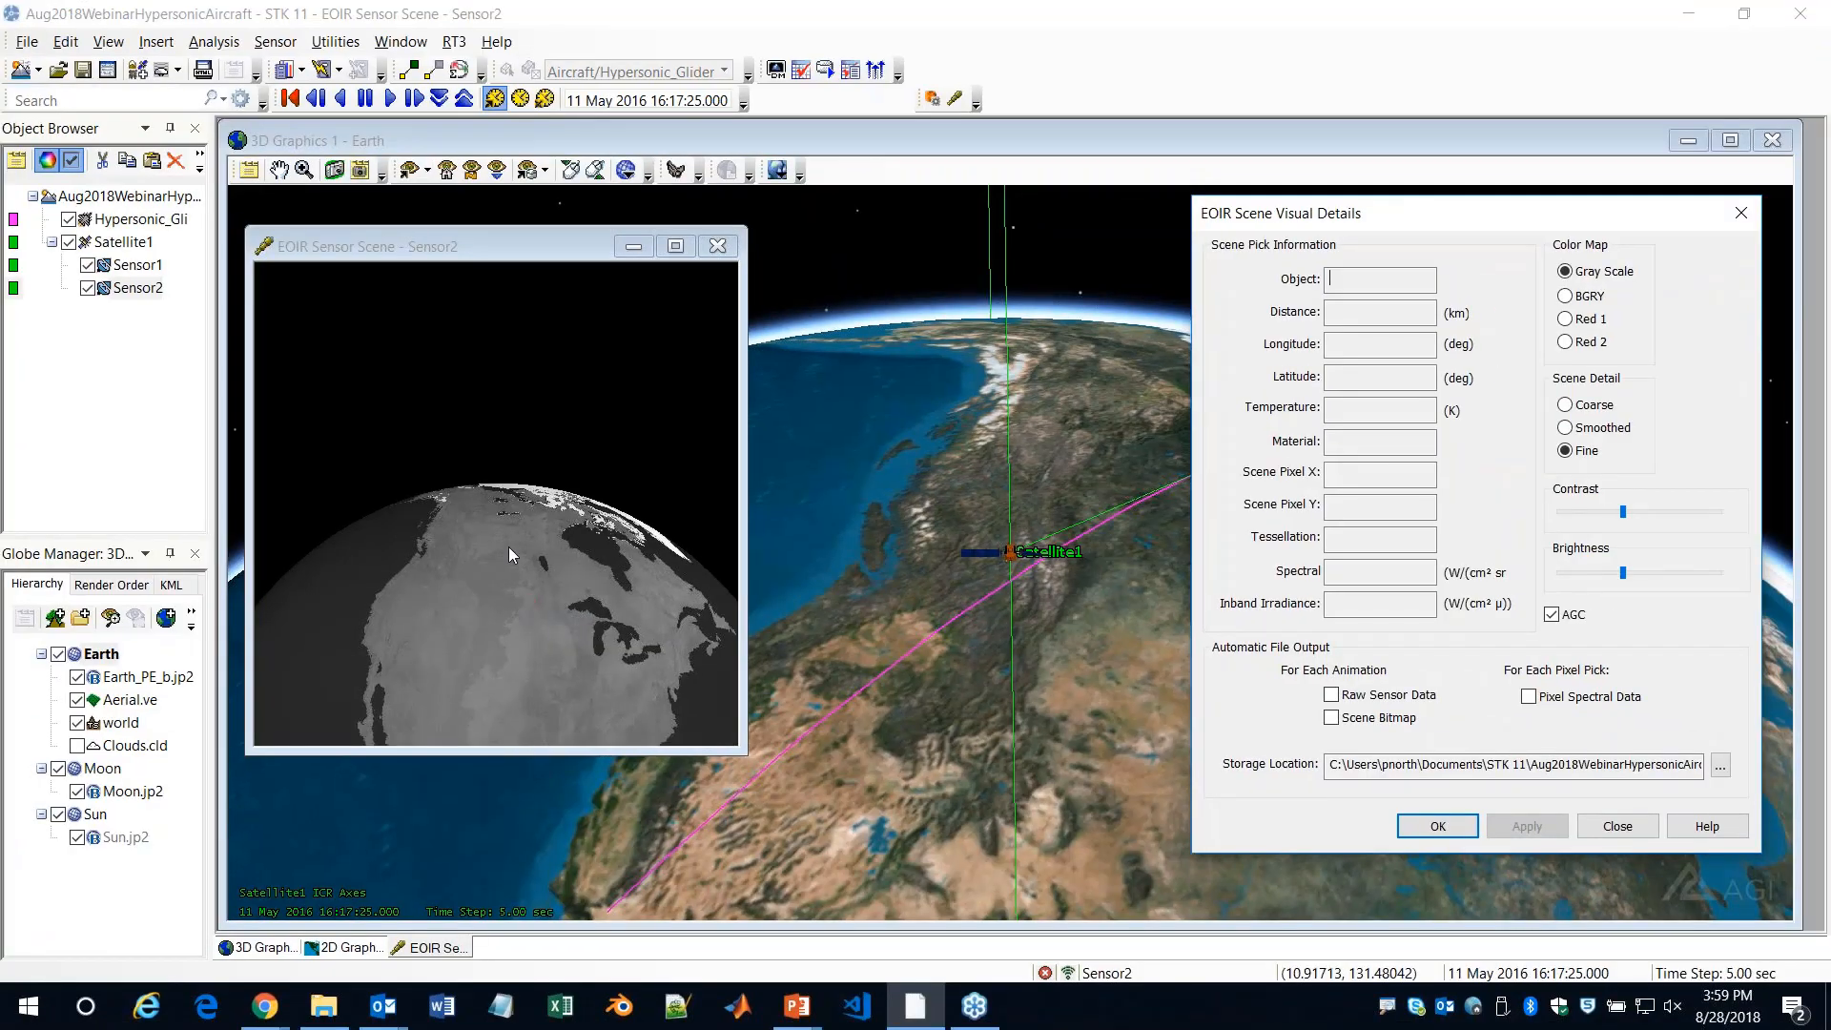
pyautogui.rightClick(533, 551)
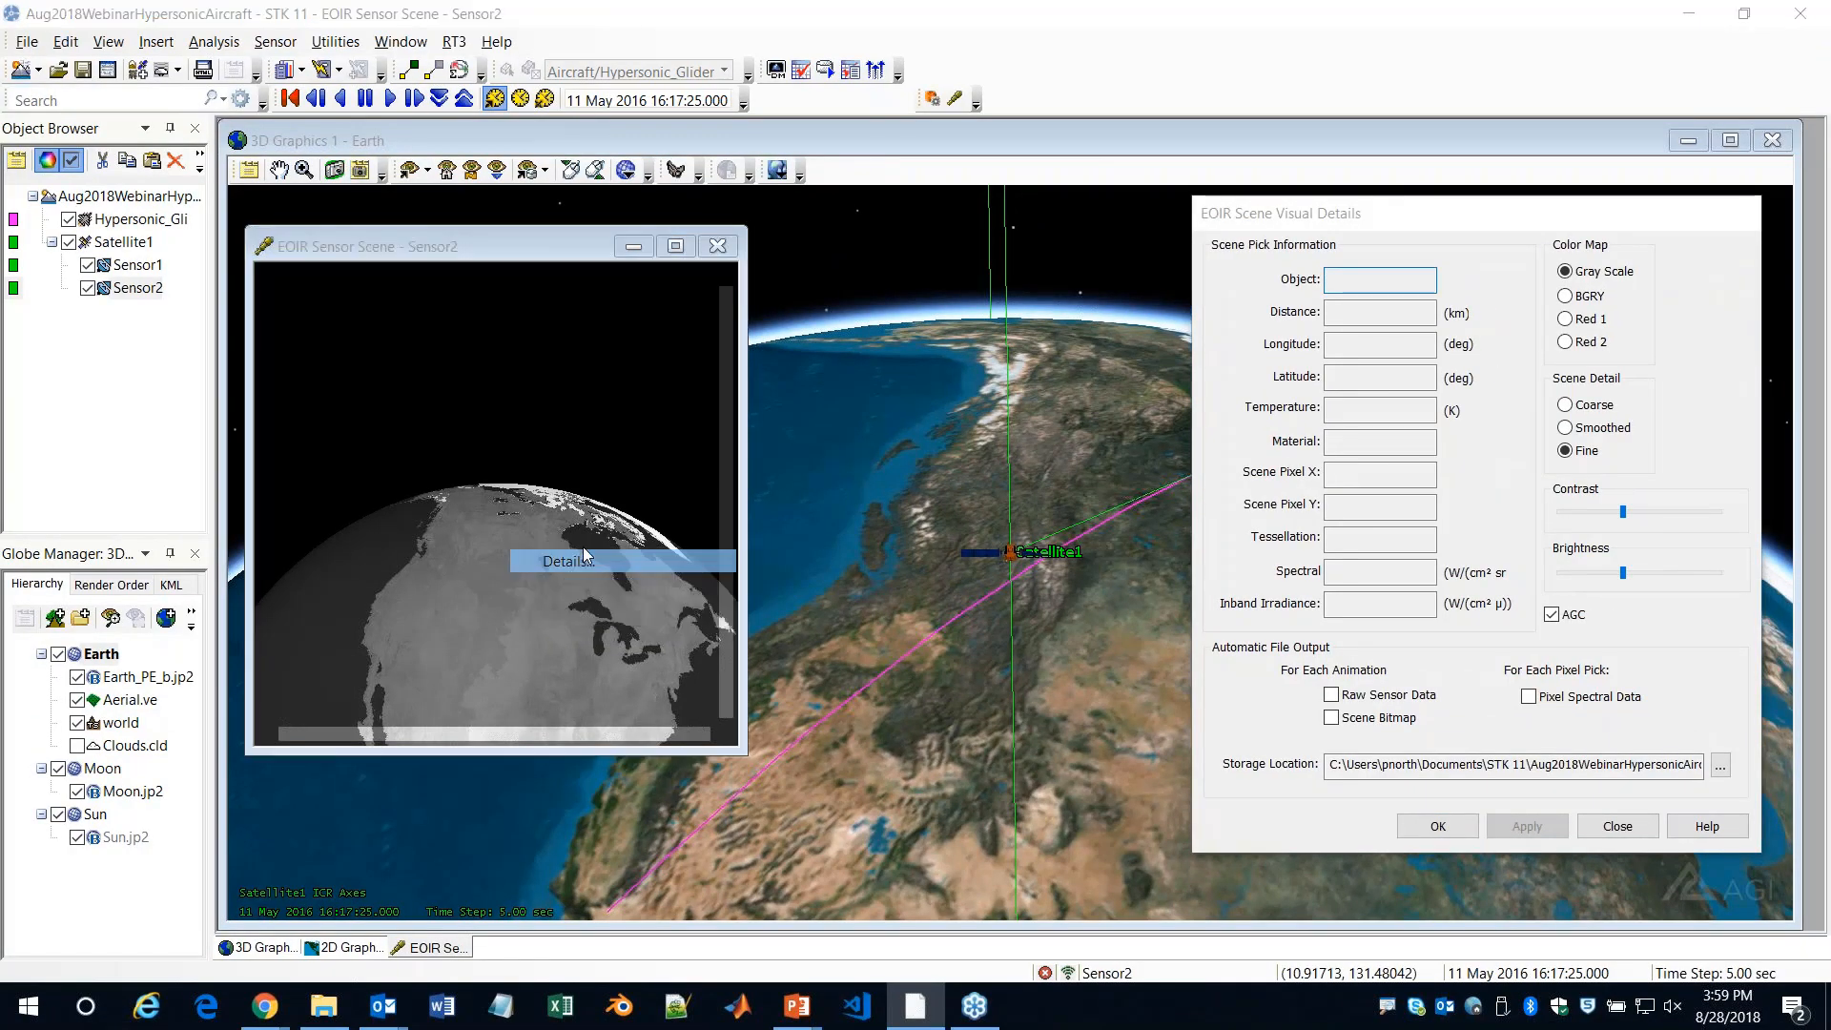
pyautogui.click(579, 561)
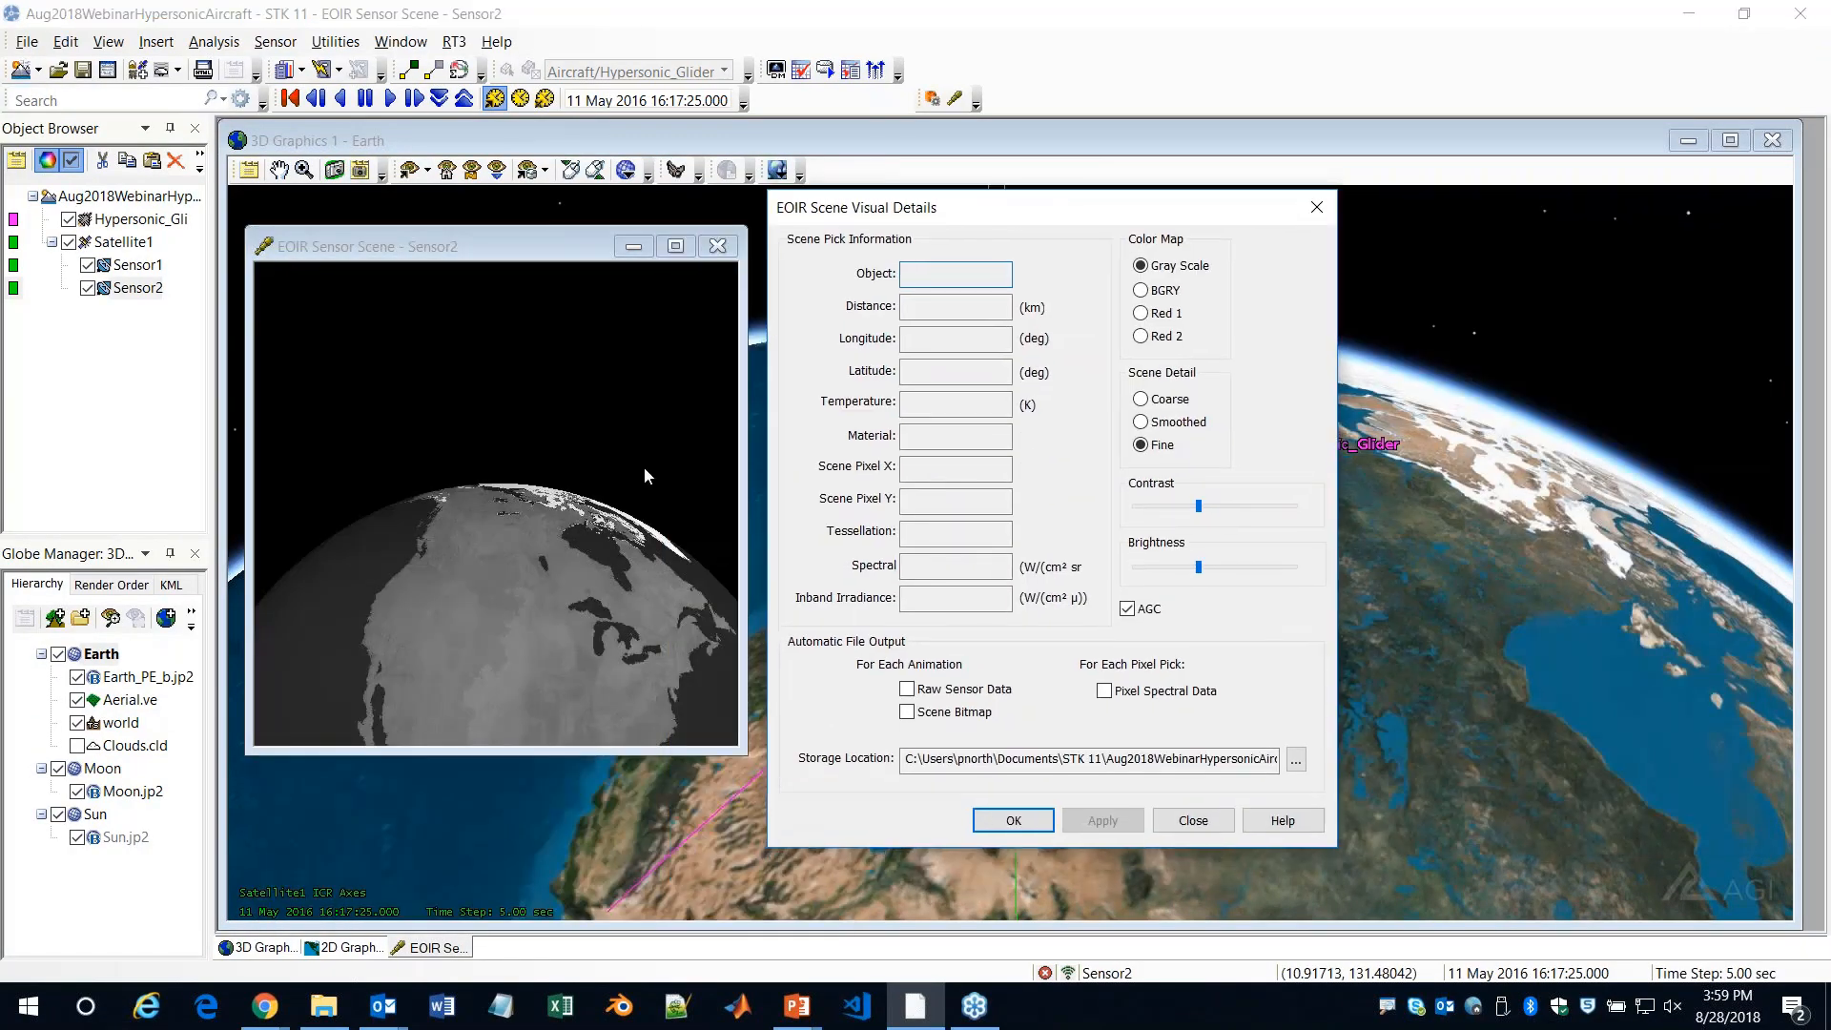
pyautogui.click(495, 581)
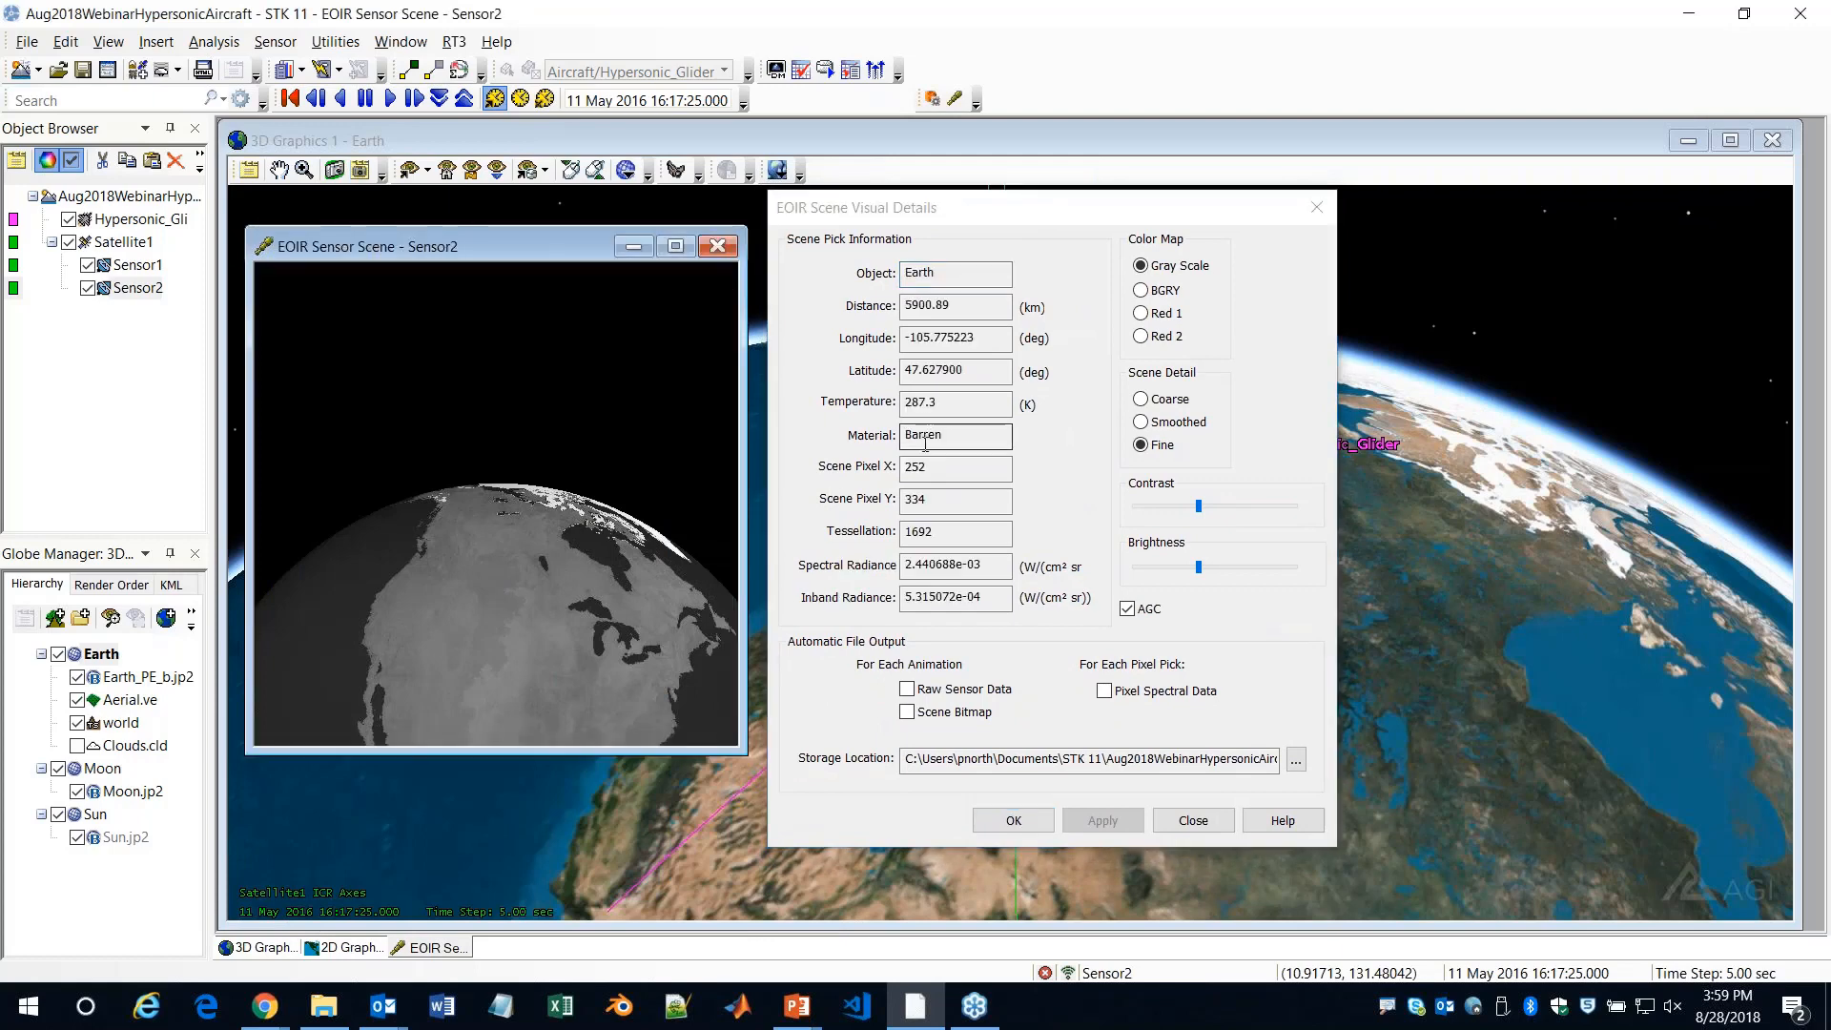
pyautogui.click(432, 617)
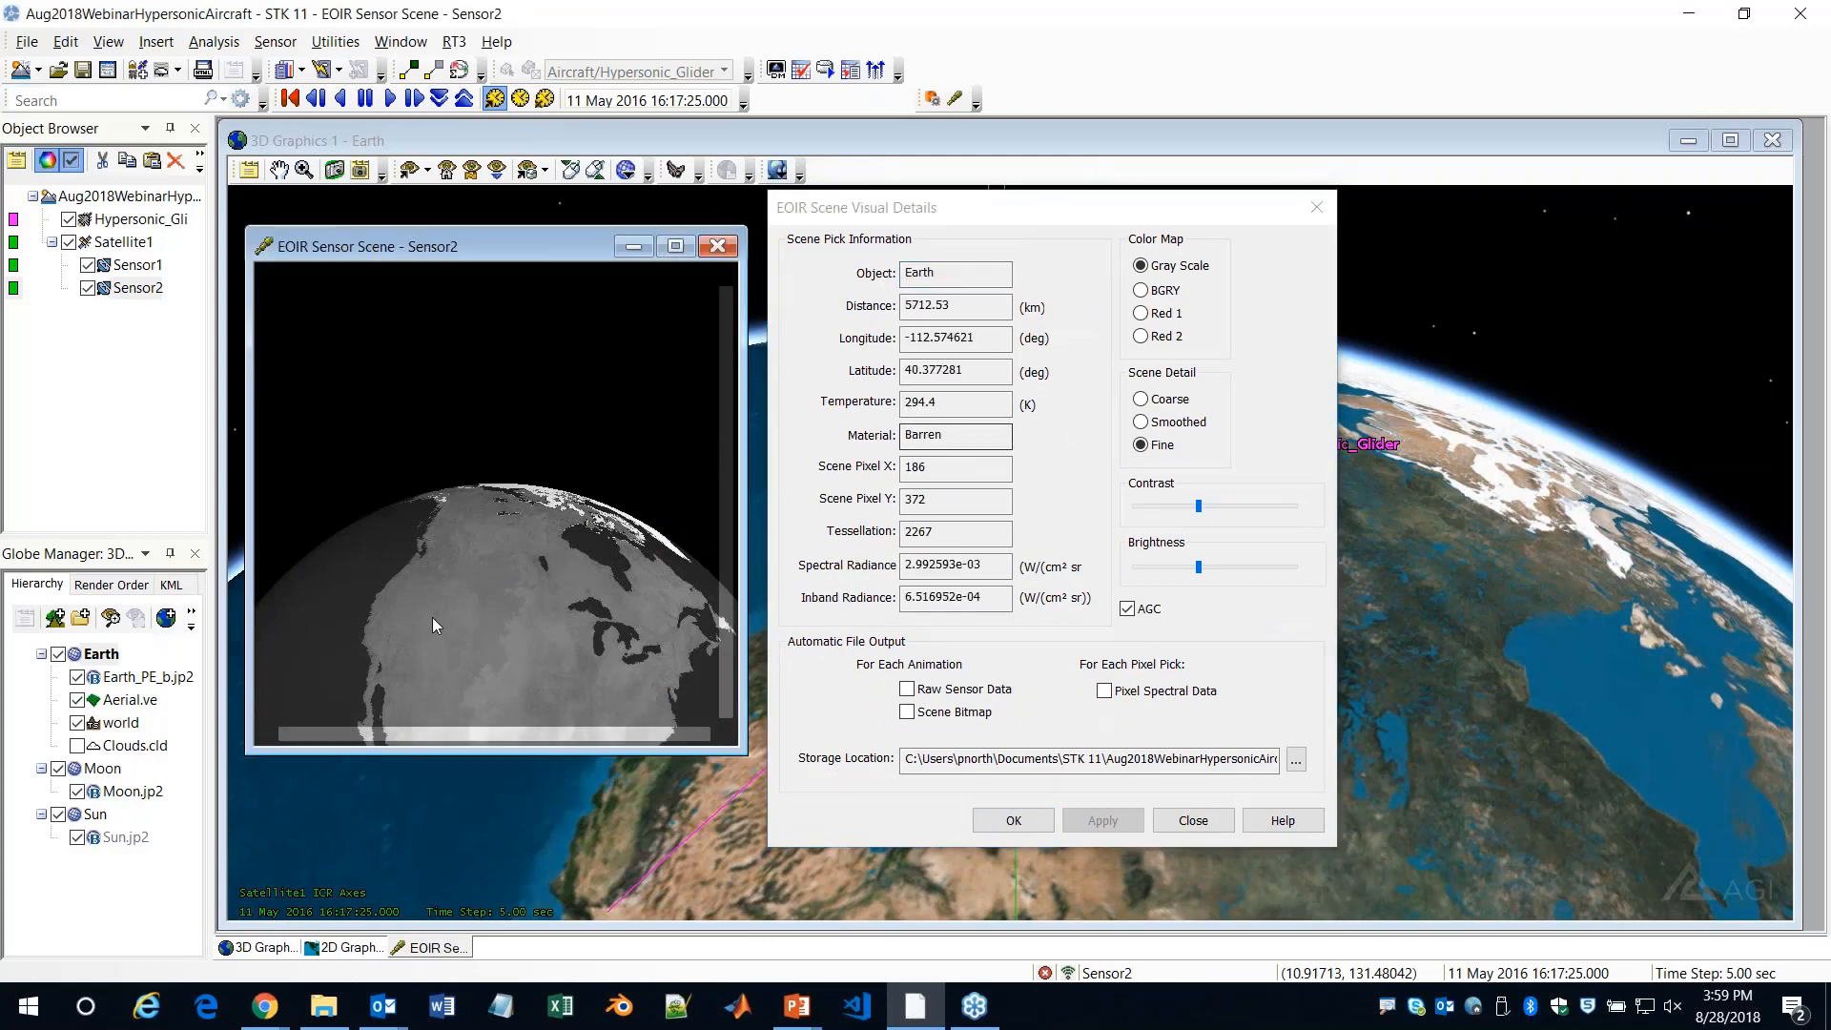
pyautogui.click(557, 639)
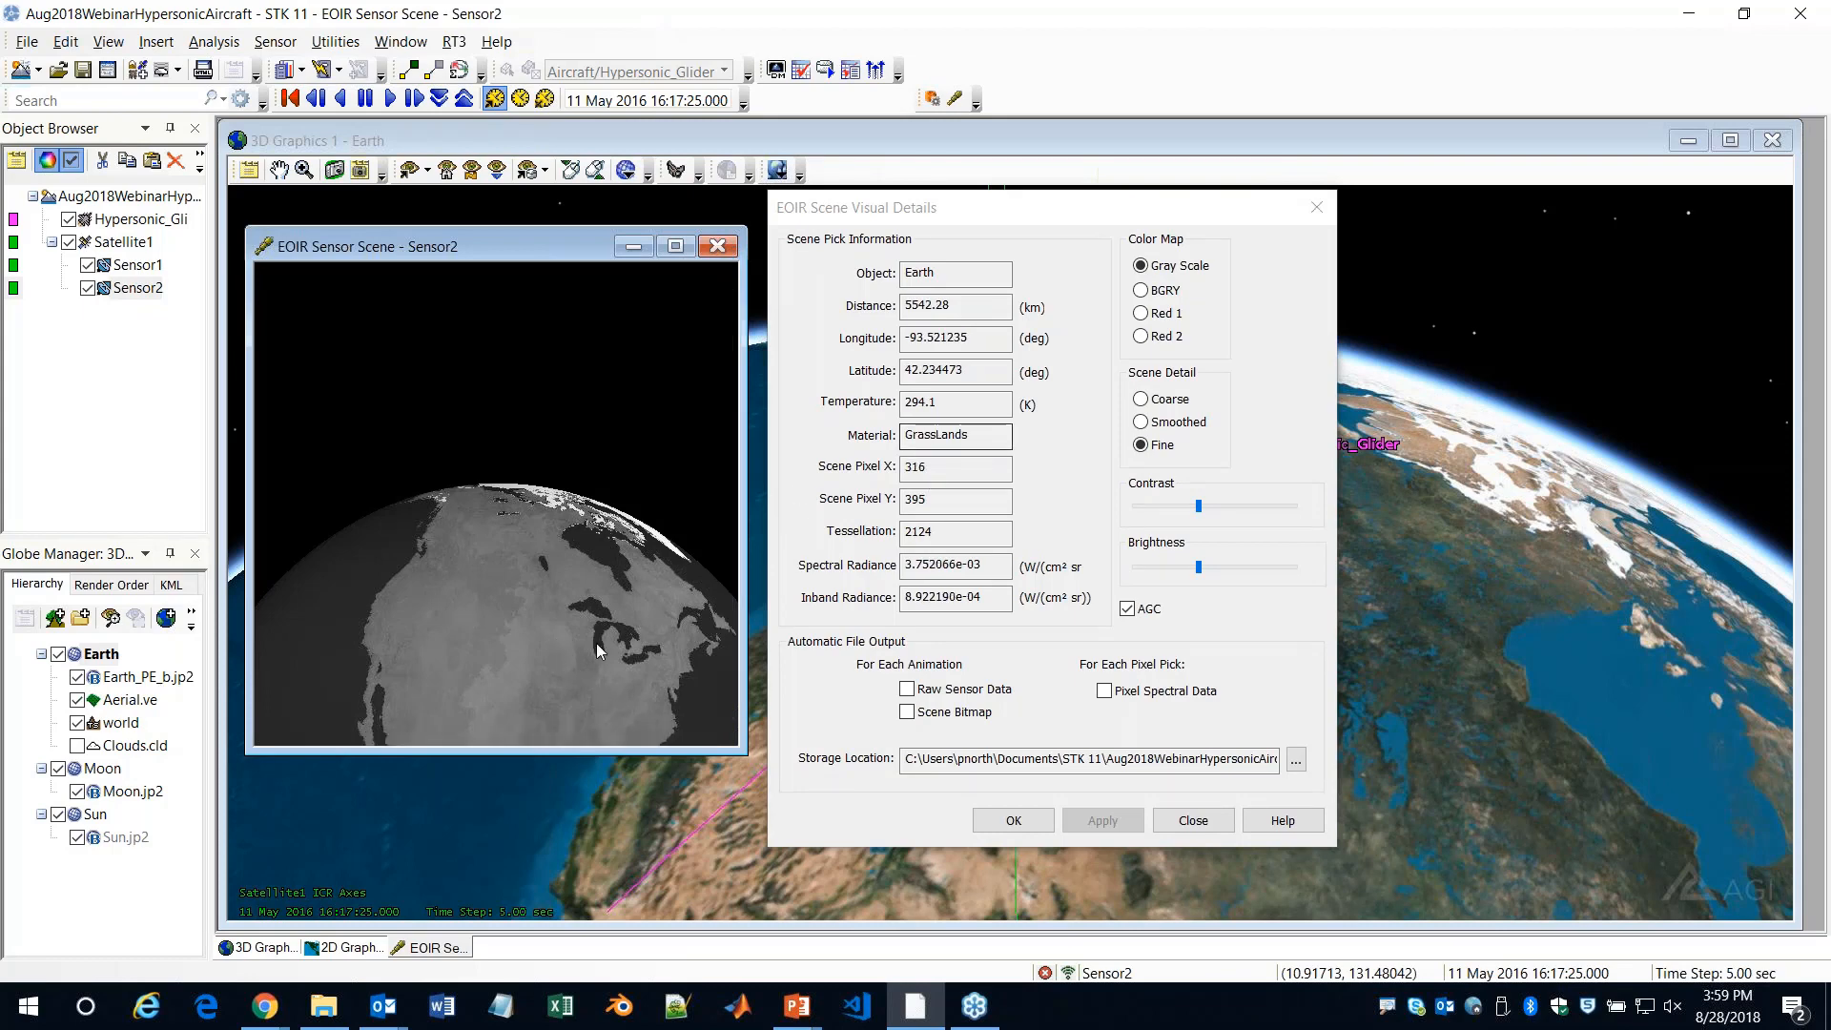
pyautogui.click(639, 696)
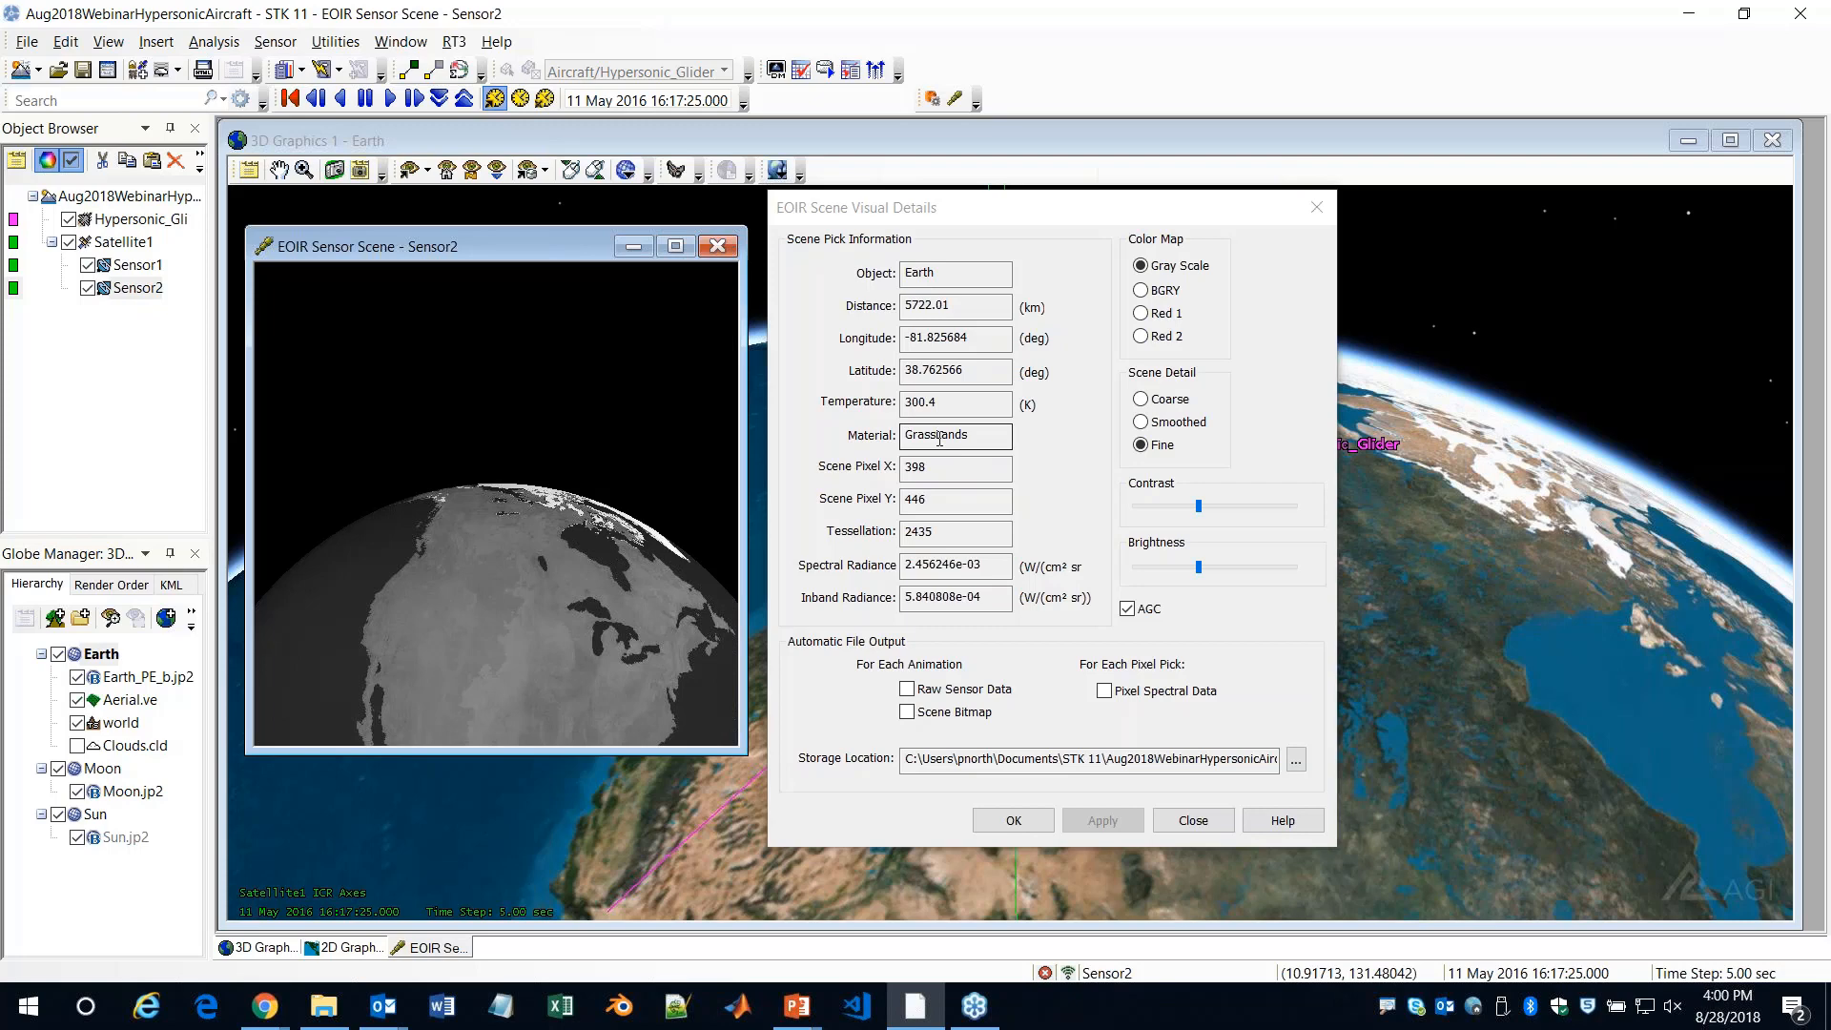
pyautogui.click(548, 498)
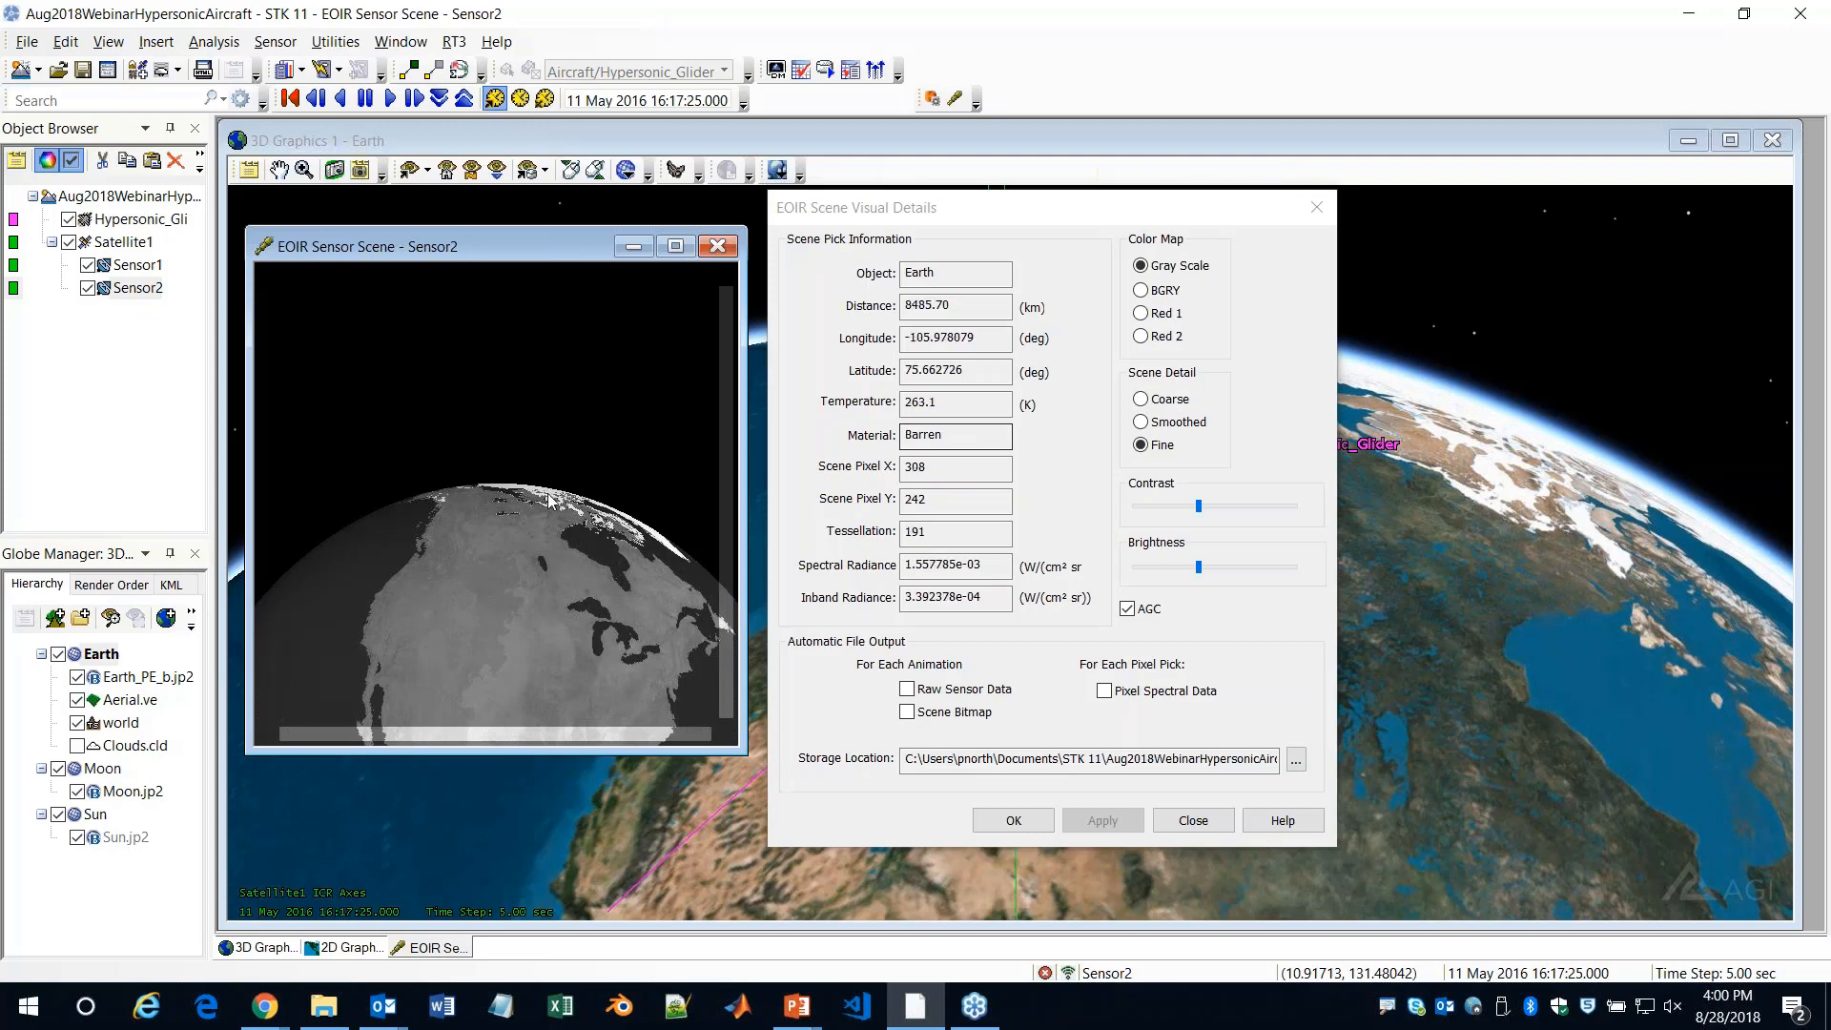
pyautogui.click(527, 485)
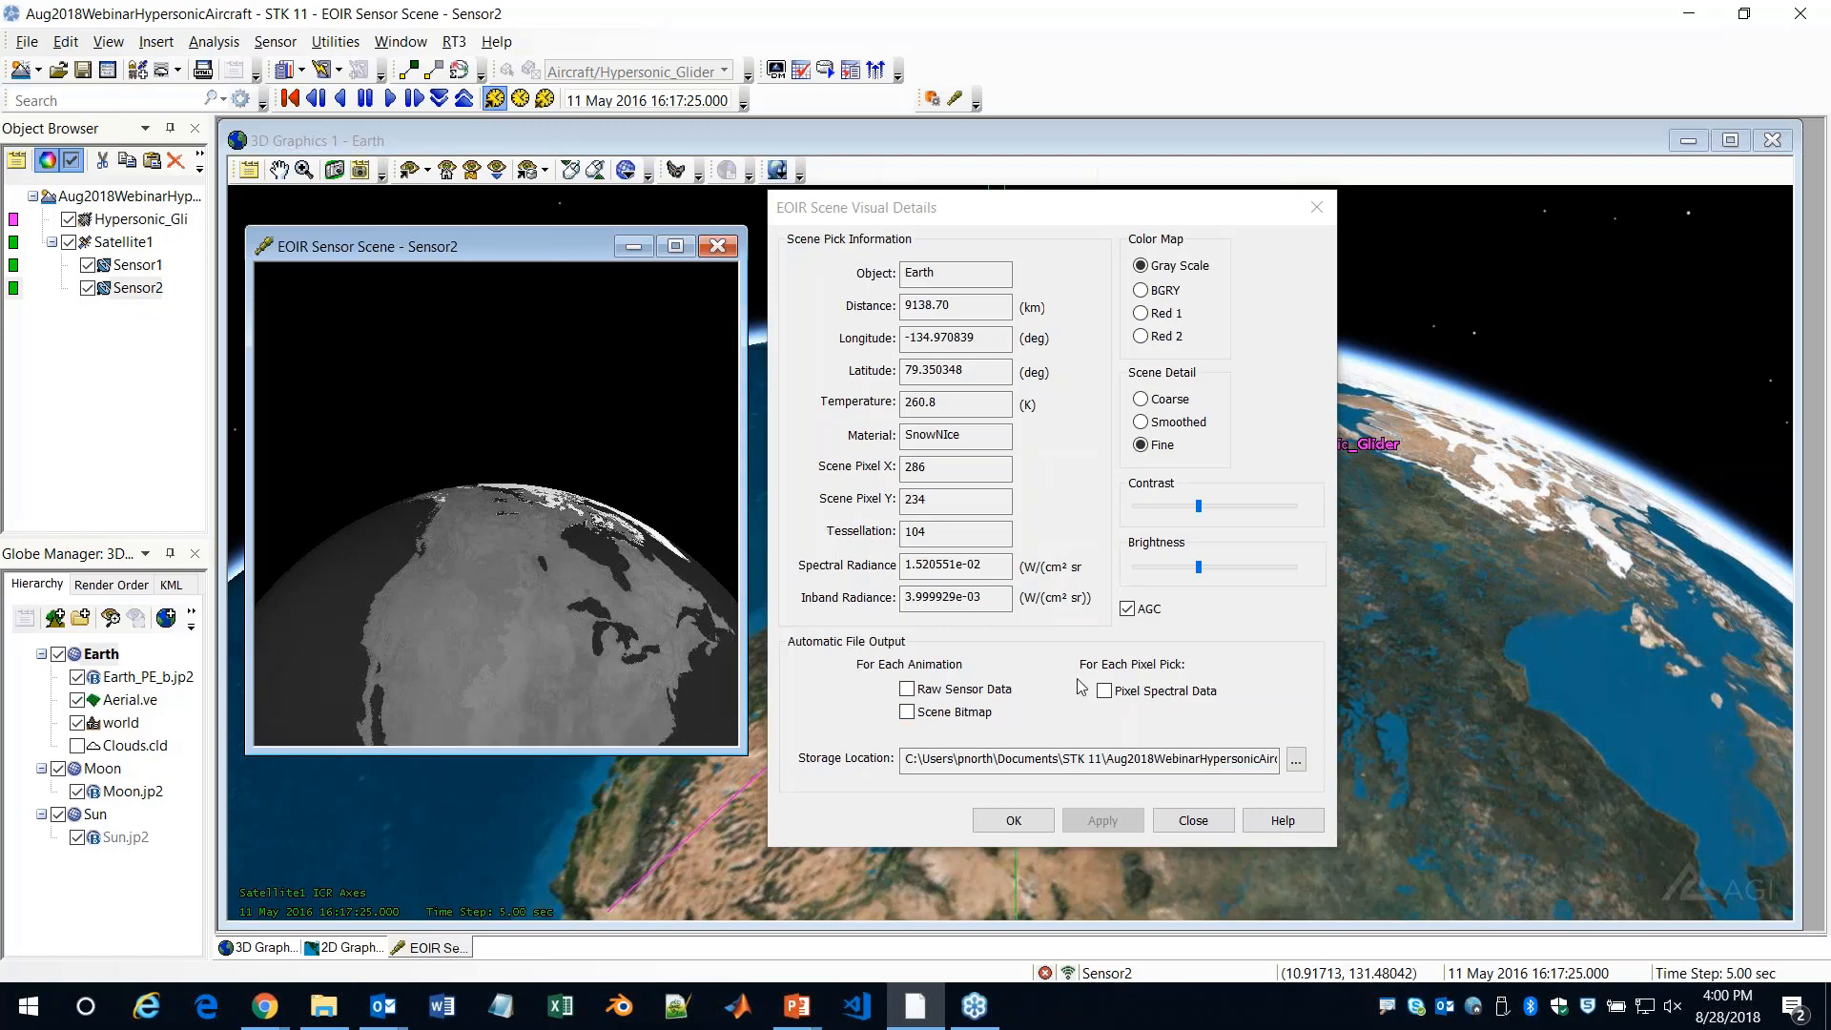
pyautogui.click(1323, 214)
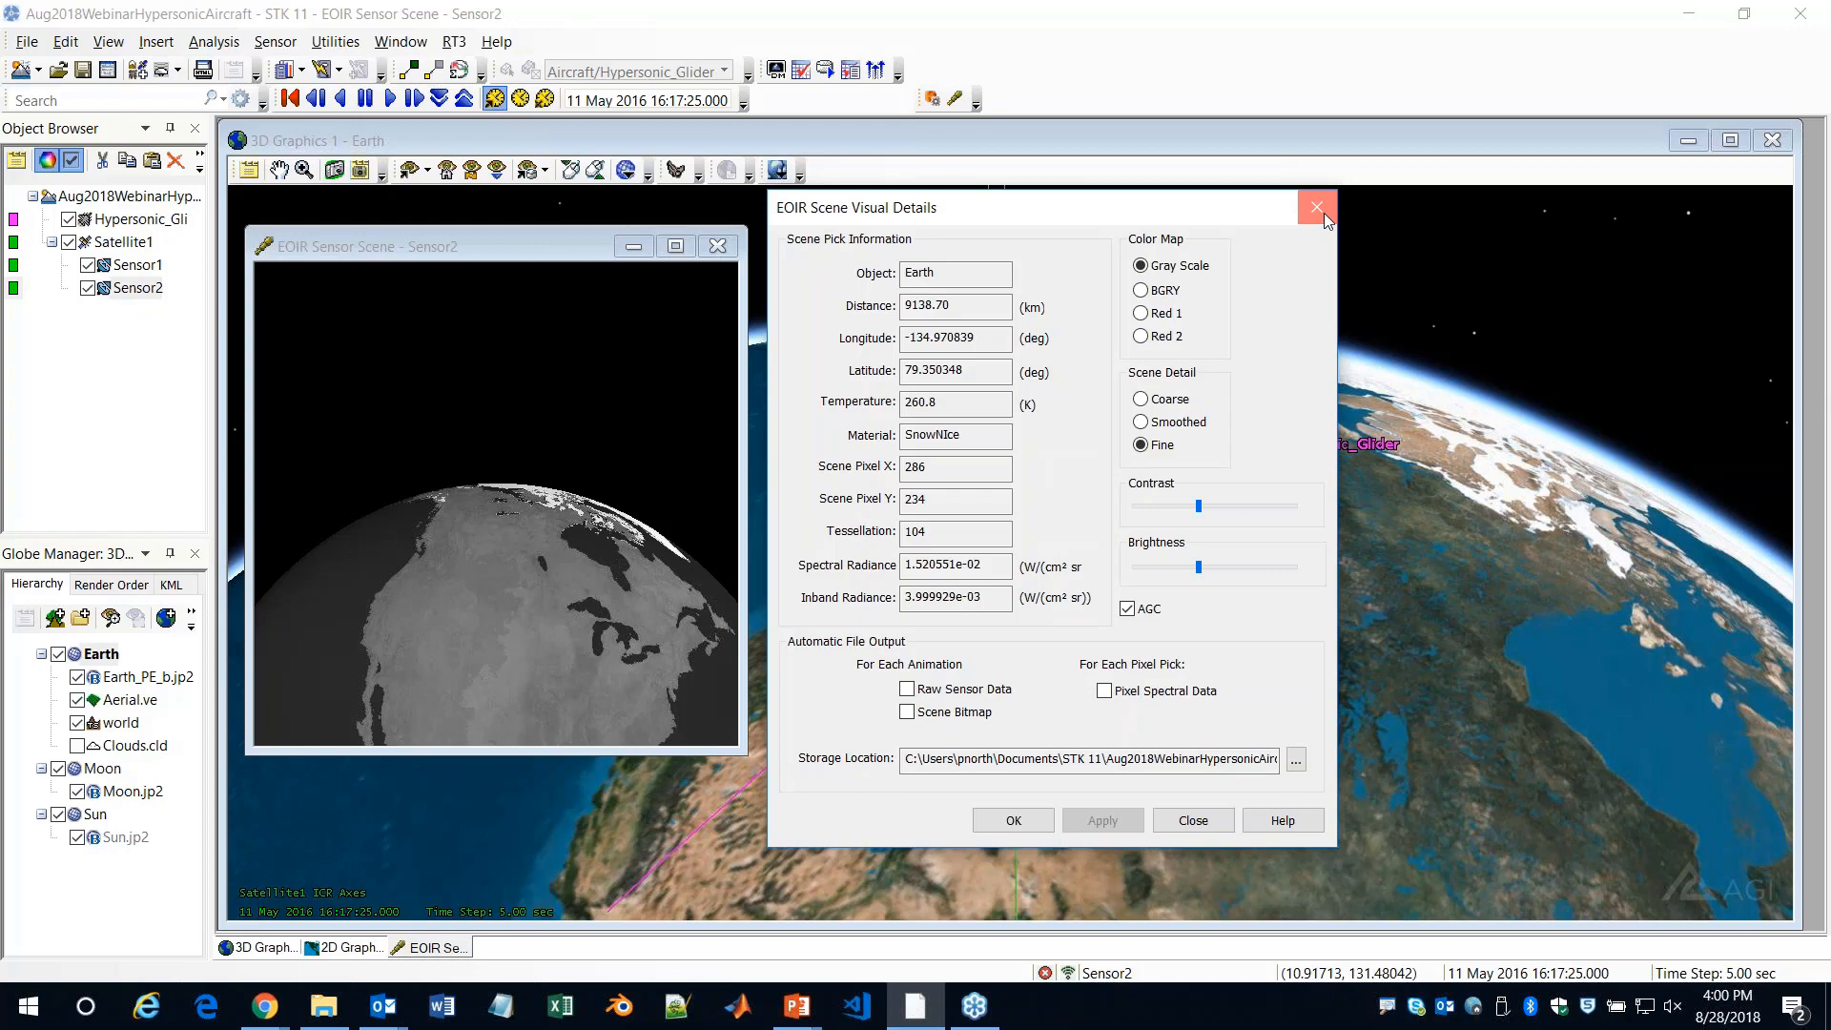
pyautogui.click(1317, 208)
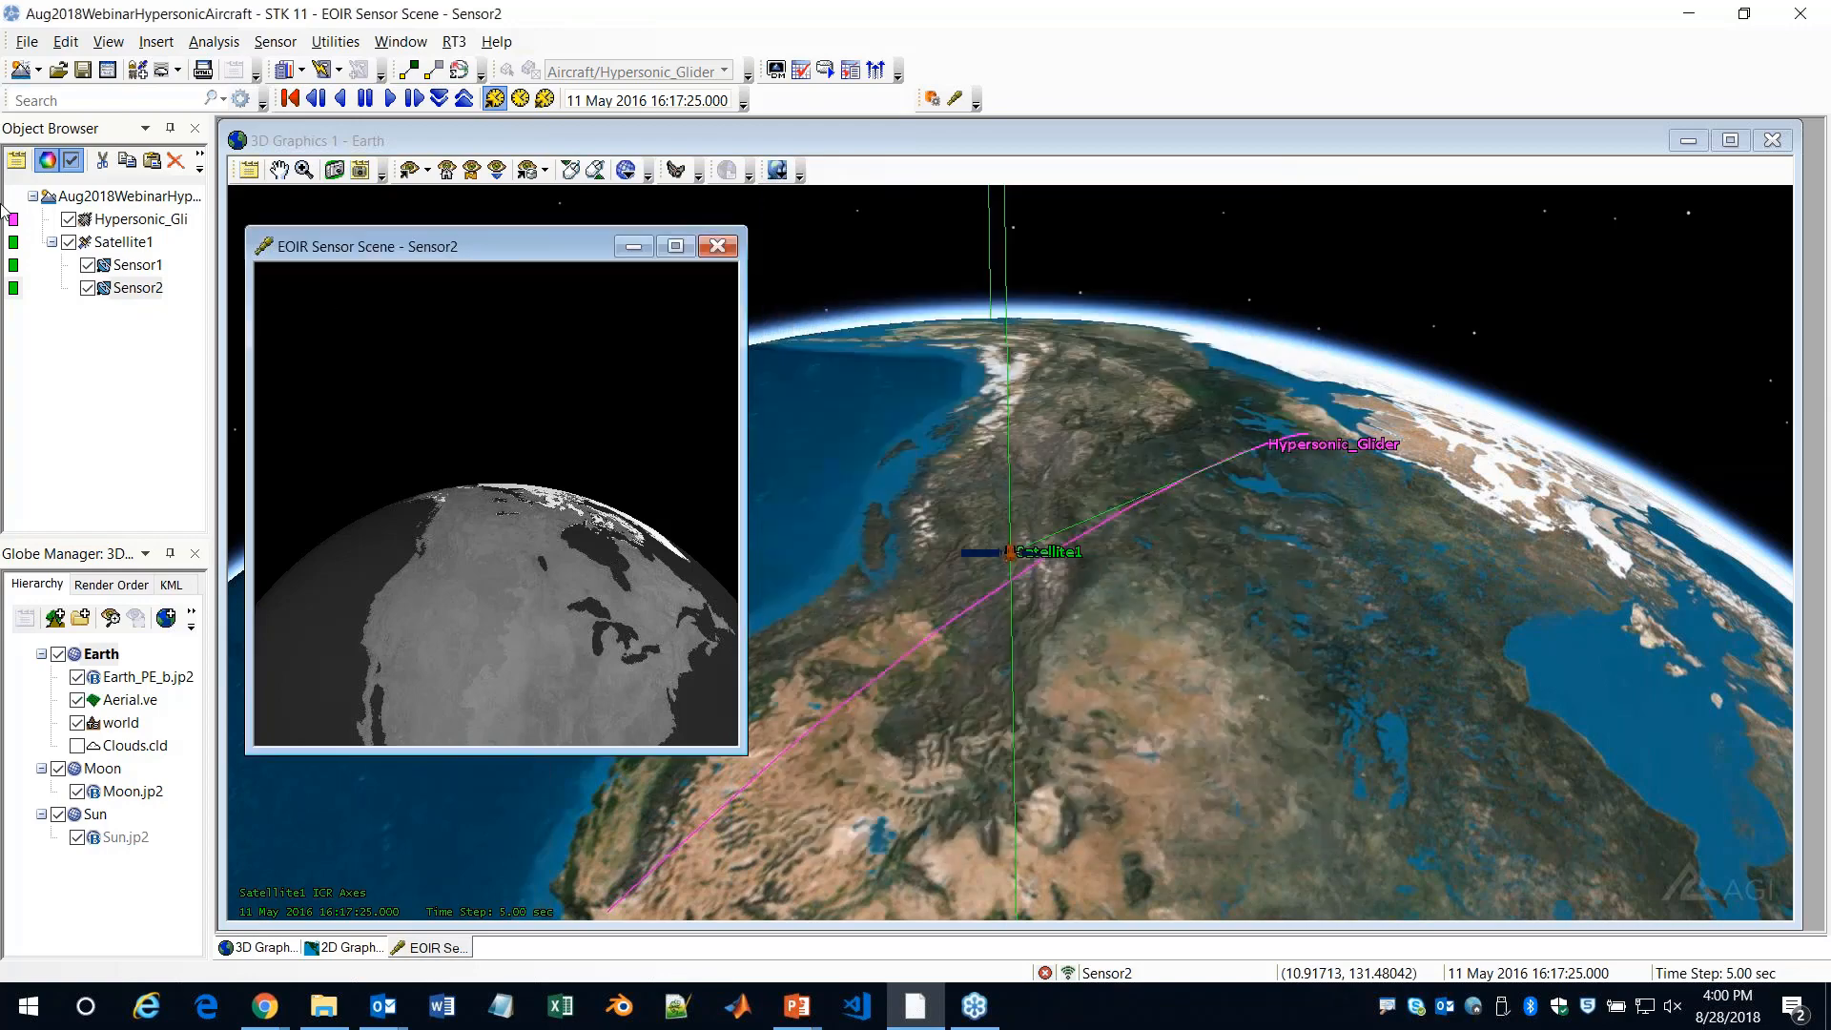
# Insert a default Place object on Earth into the scenario
pyautogui.click(139, 70)
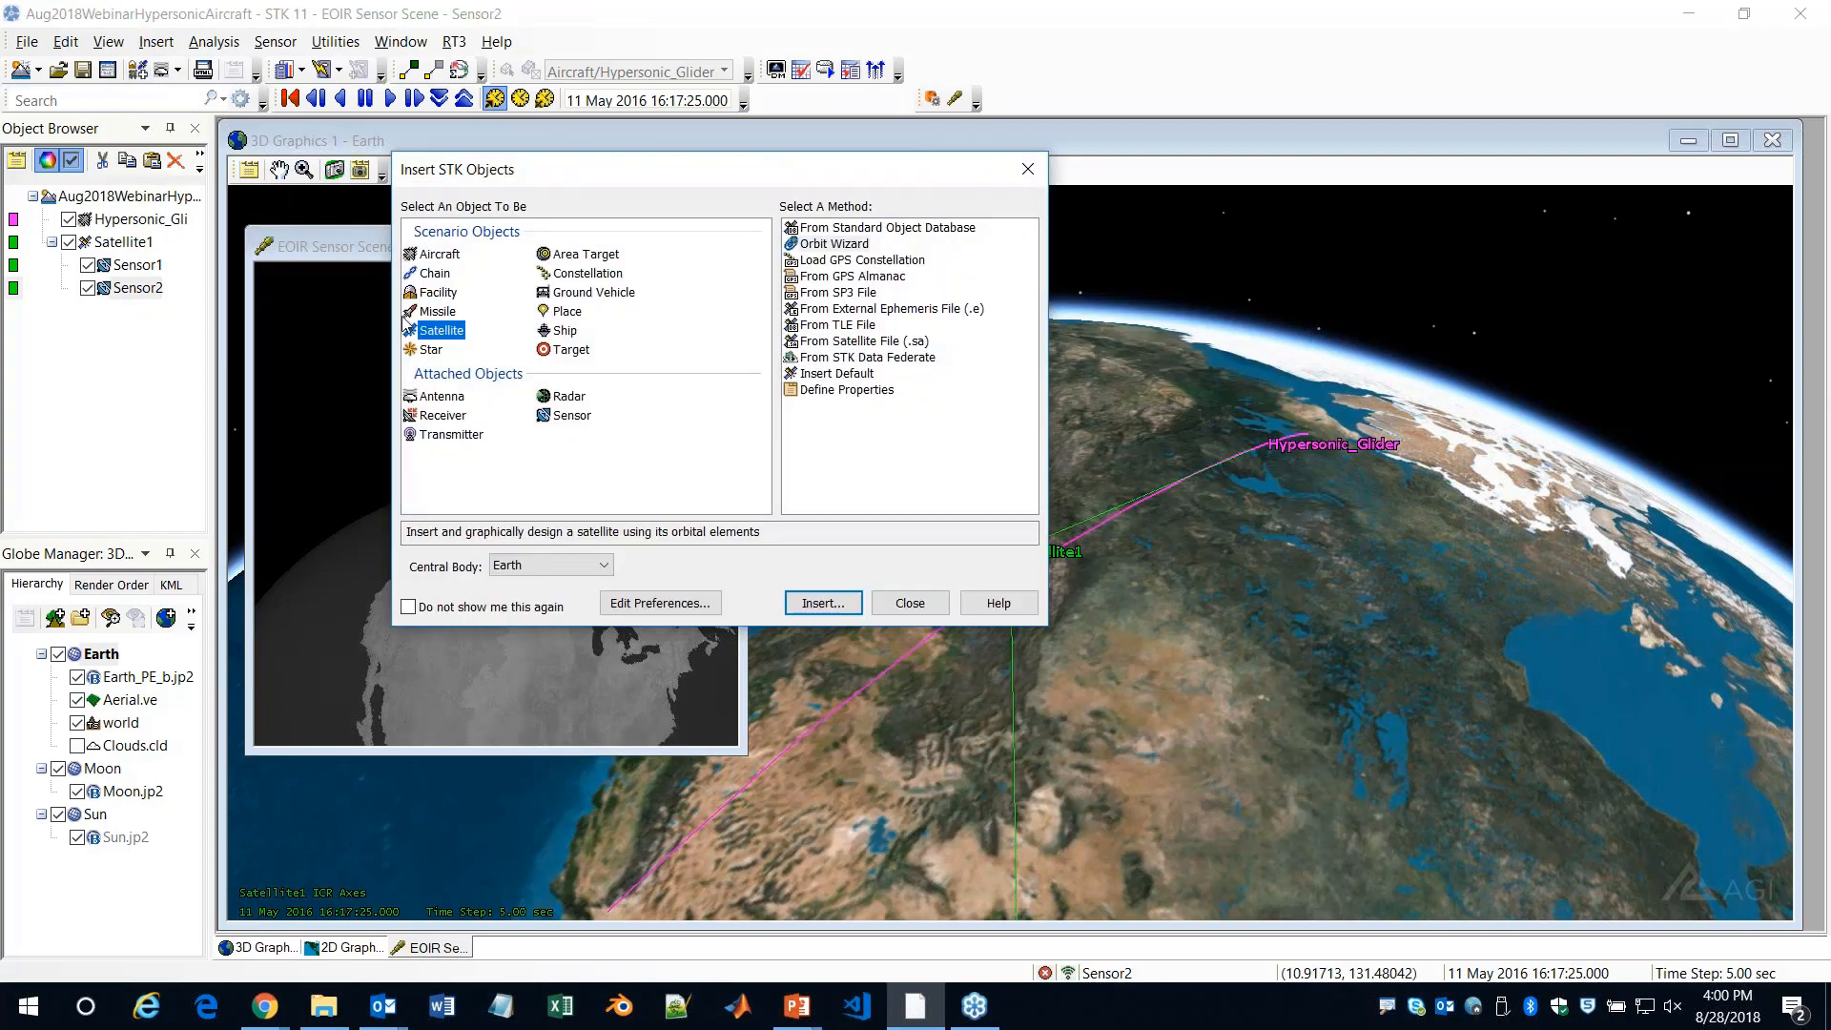
pyautogui.click(564, 312)
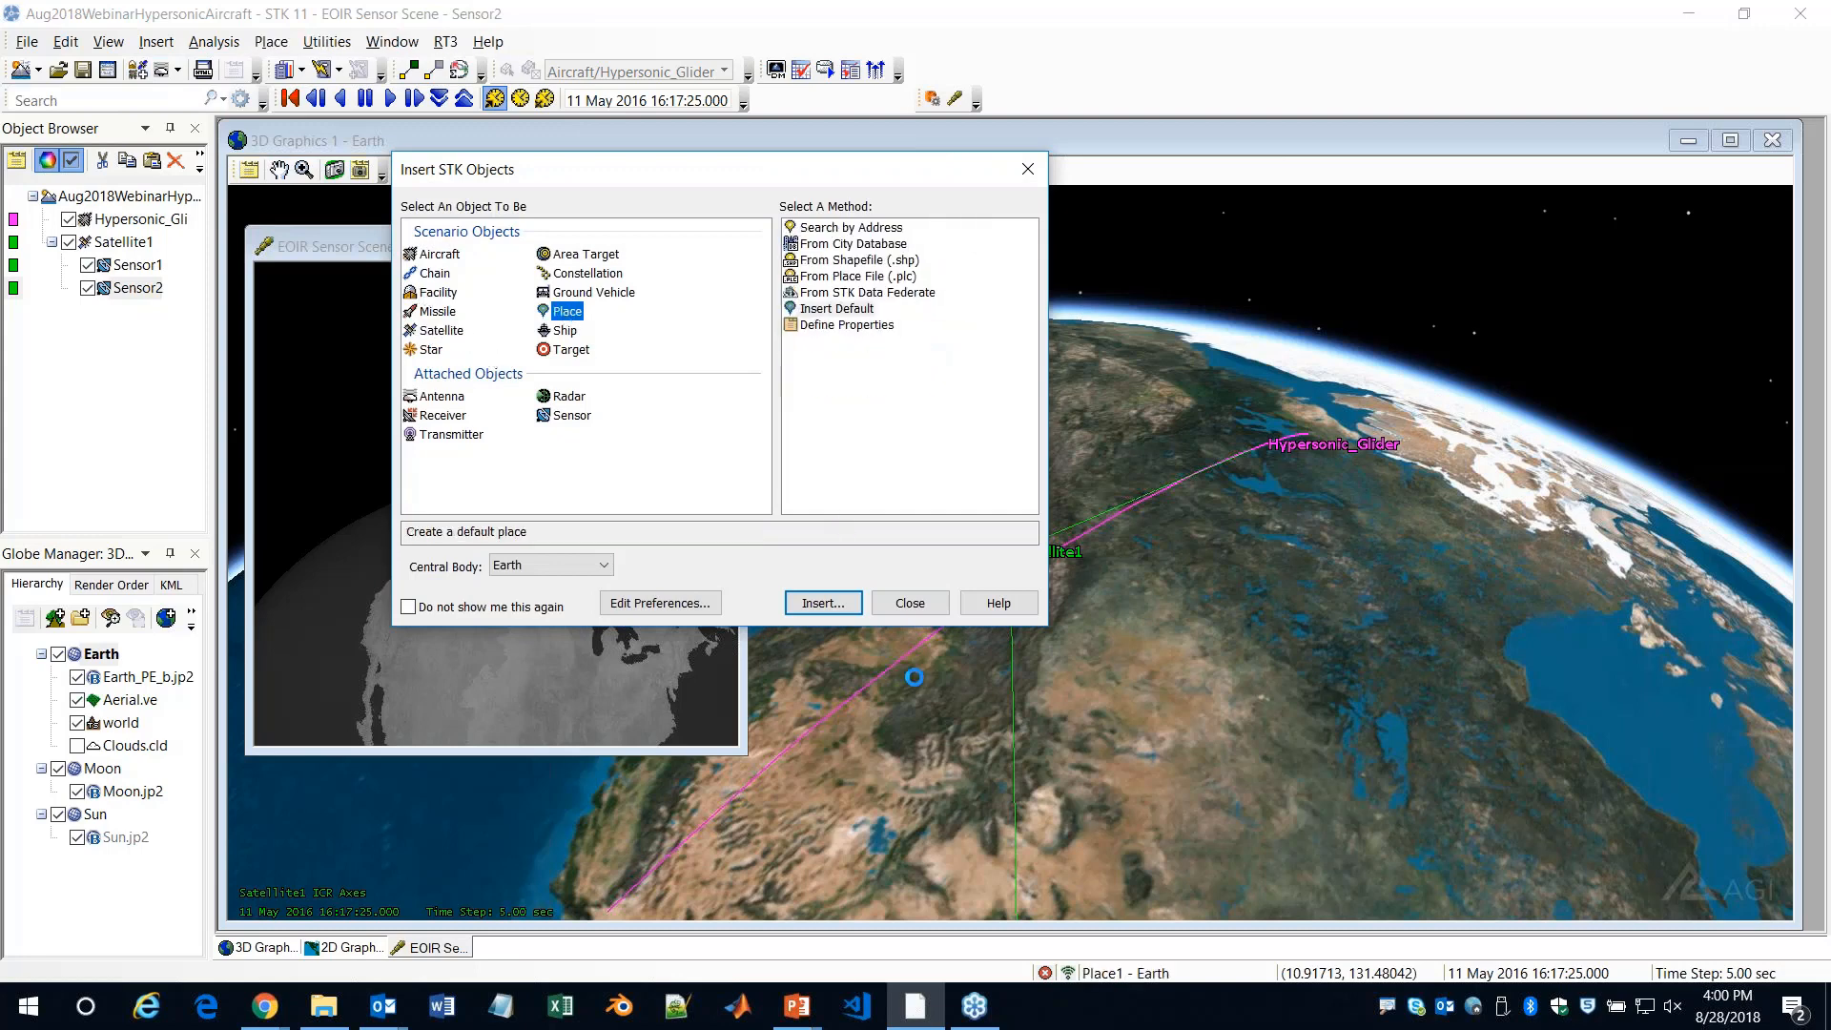
pyautogui.click(833, 605)
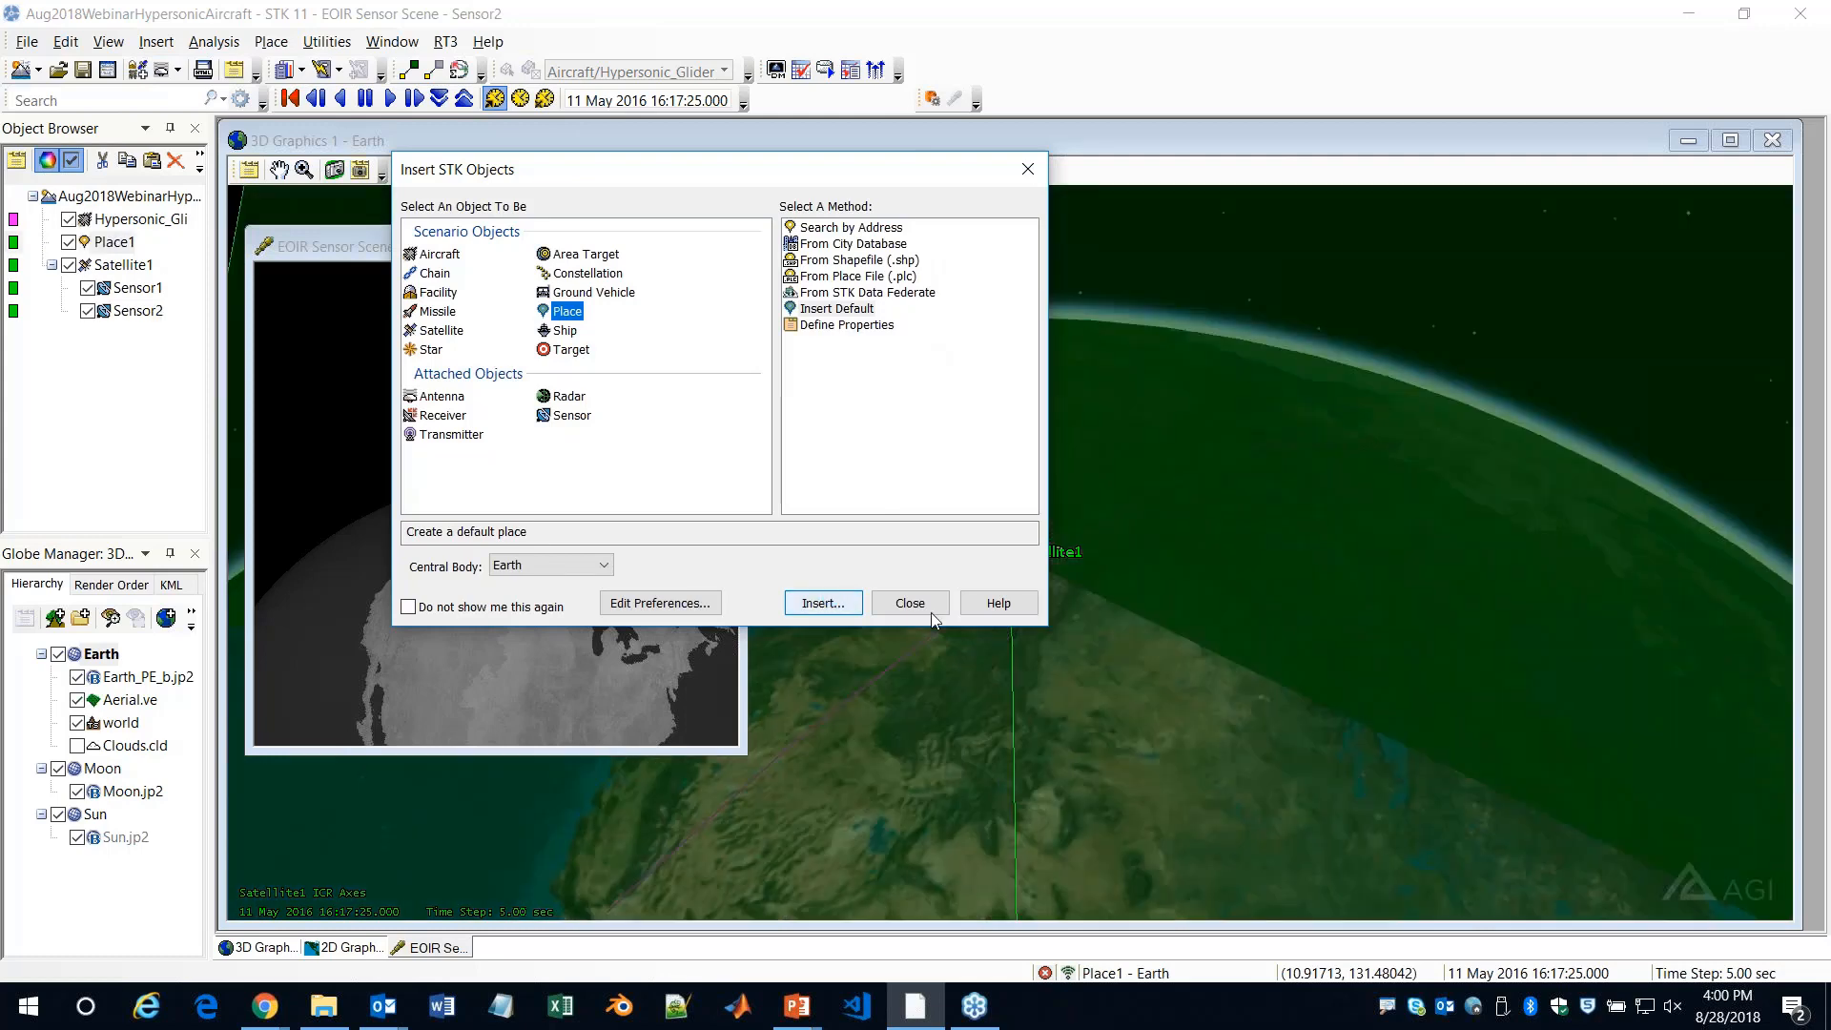
pyautogui.click(910, 603)
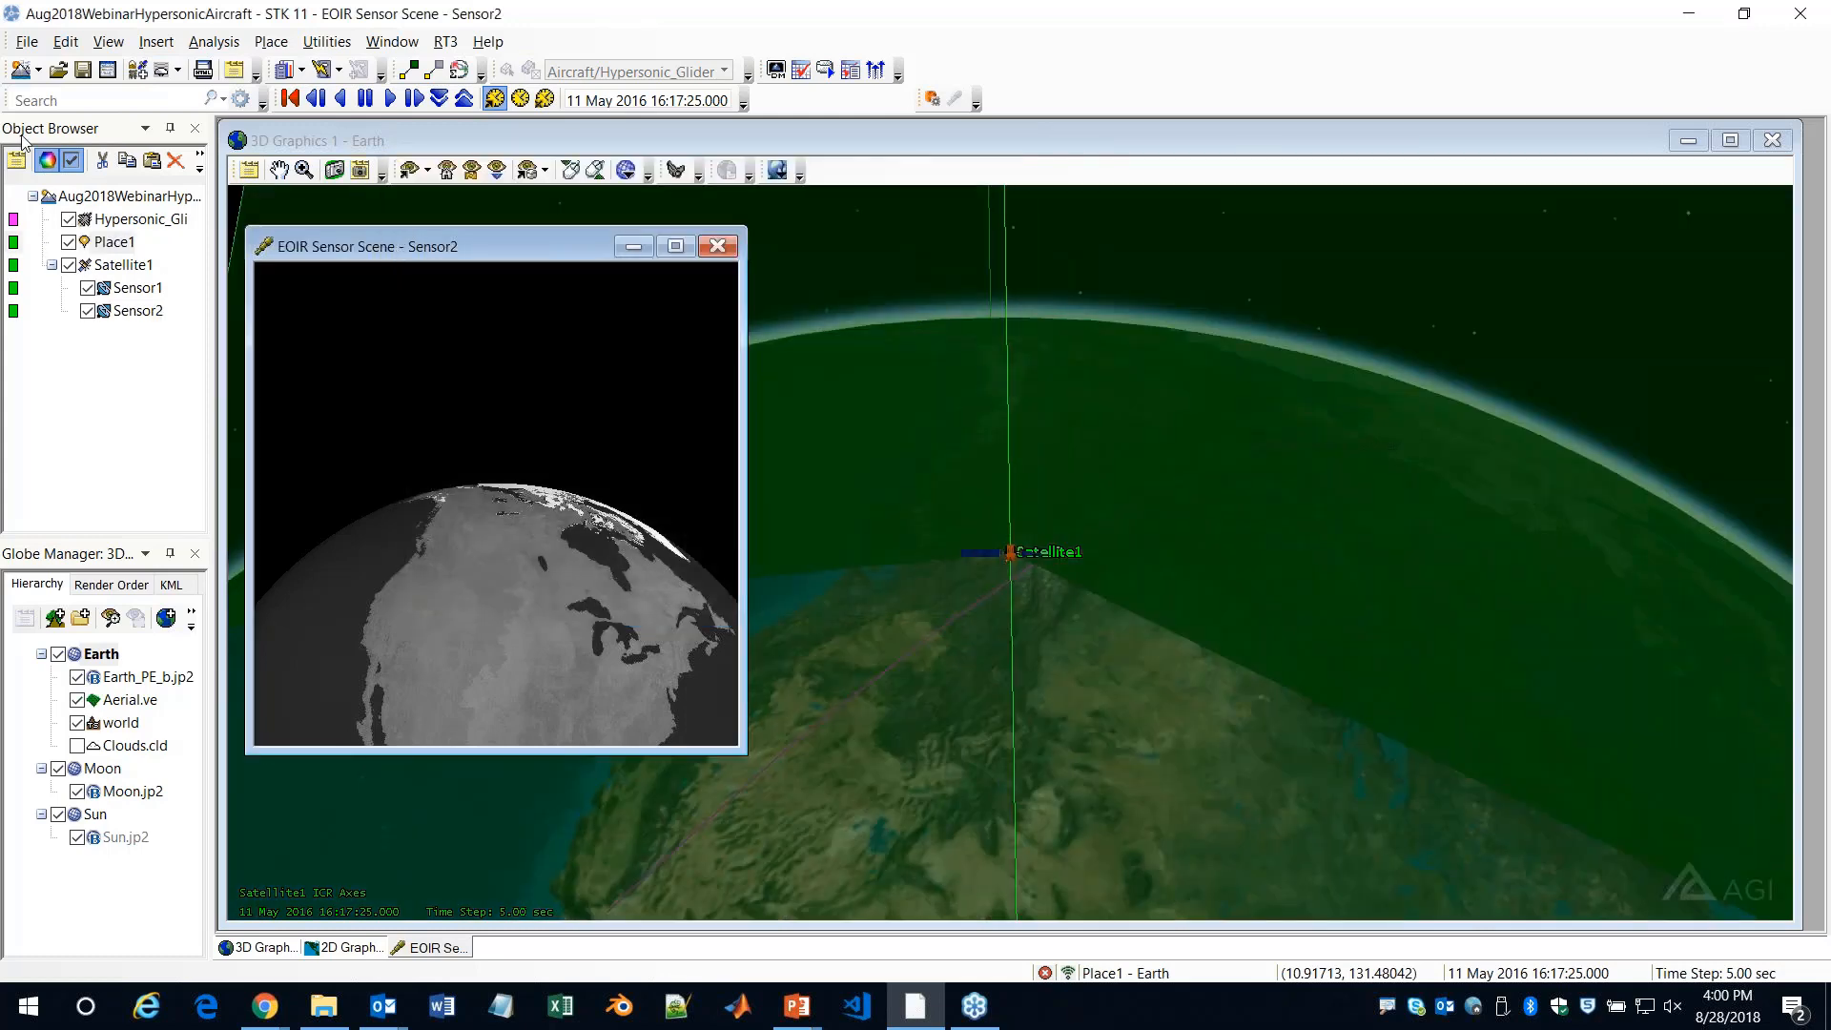
# Retarget Sensor2 by assigning Place1 and removing Hypersonic_Glider from its assigned targets
pyautogui.doubleClick(125, 314)
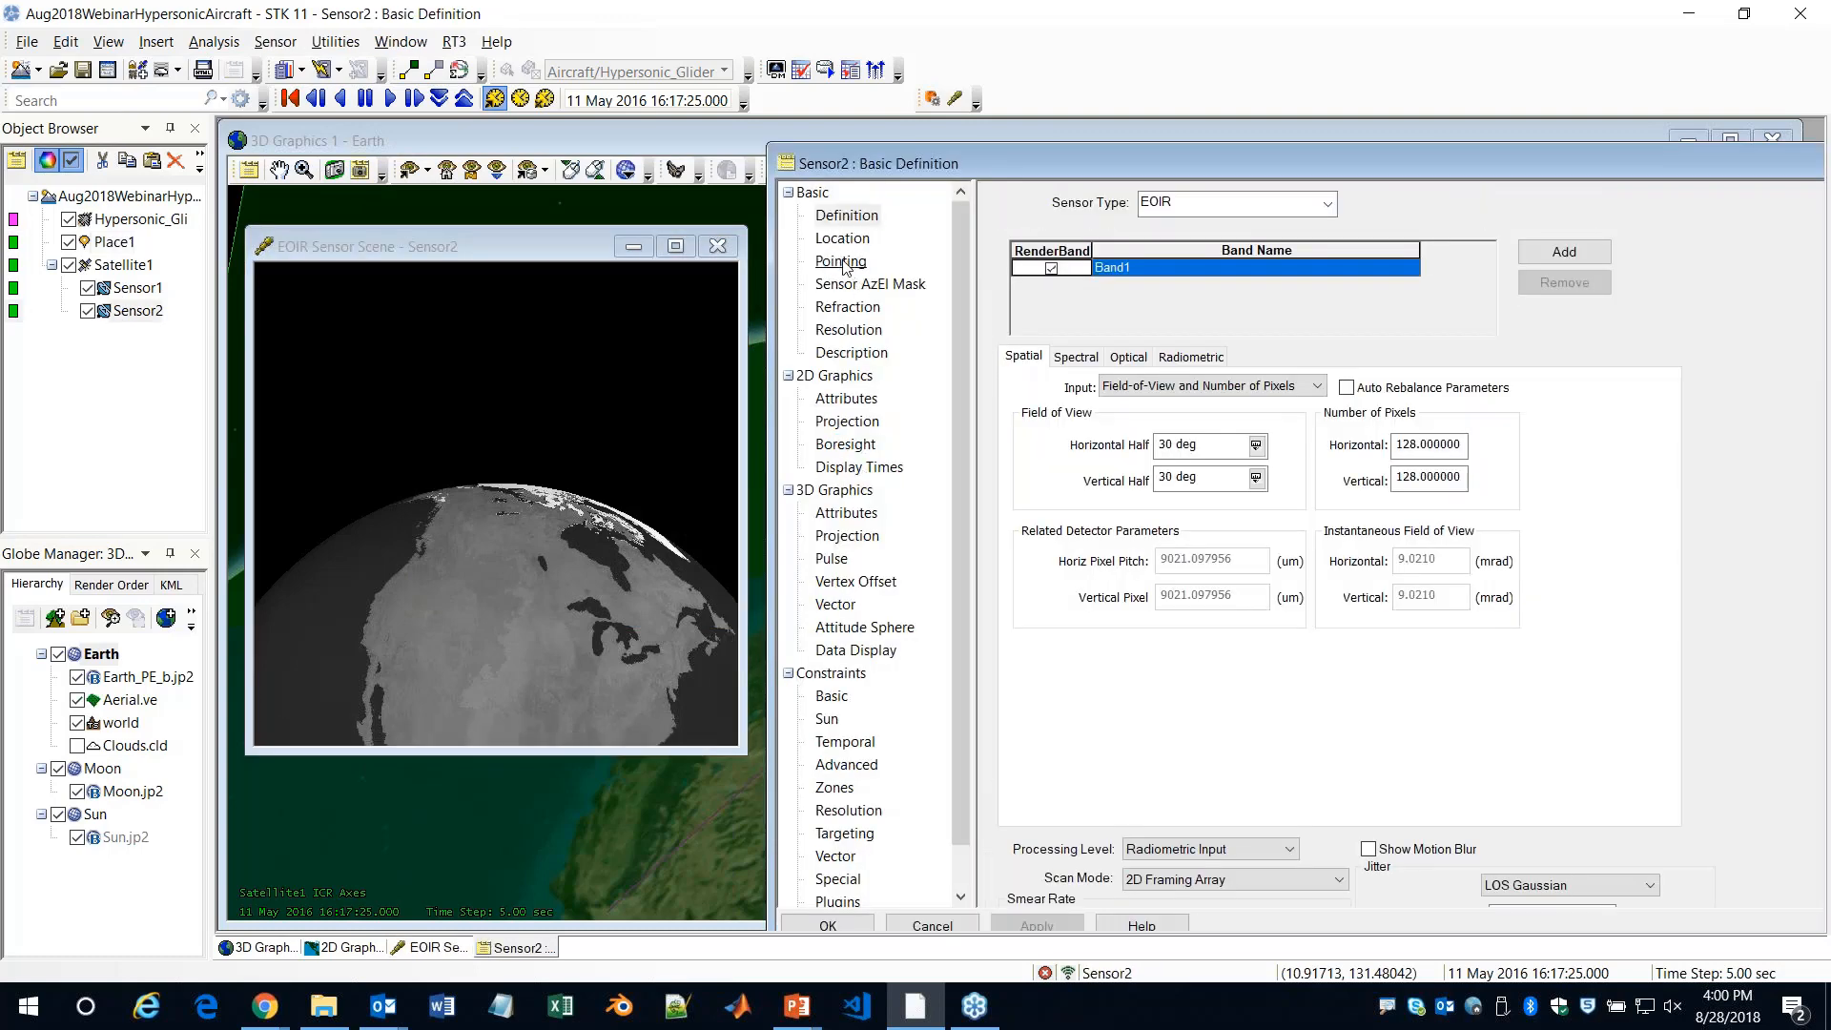
pyautogui.click(841, 261)
pyautogui.doubleClick(1350, 430)
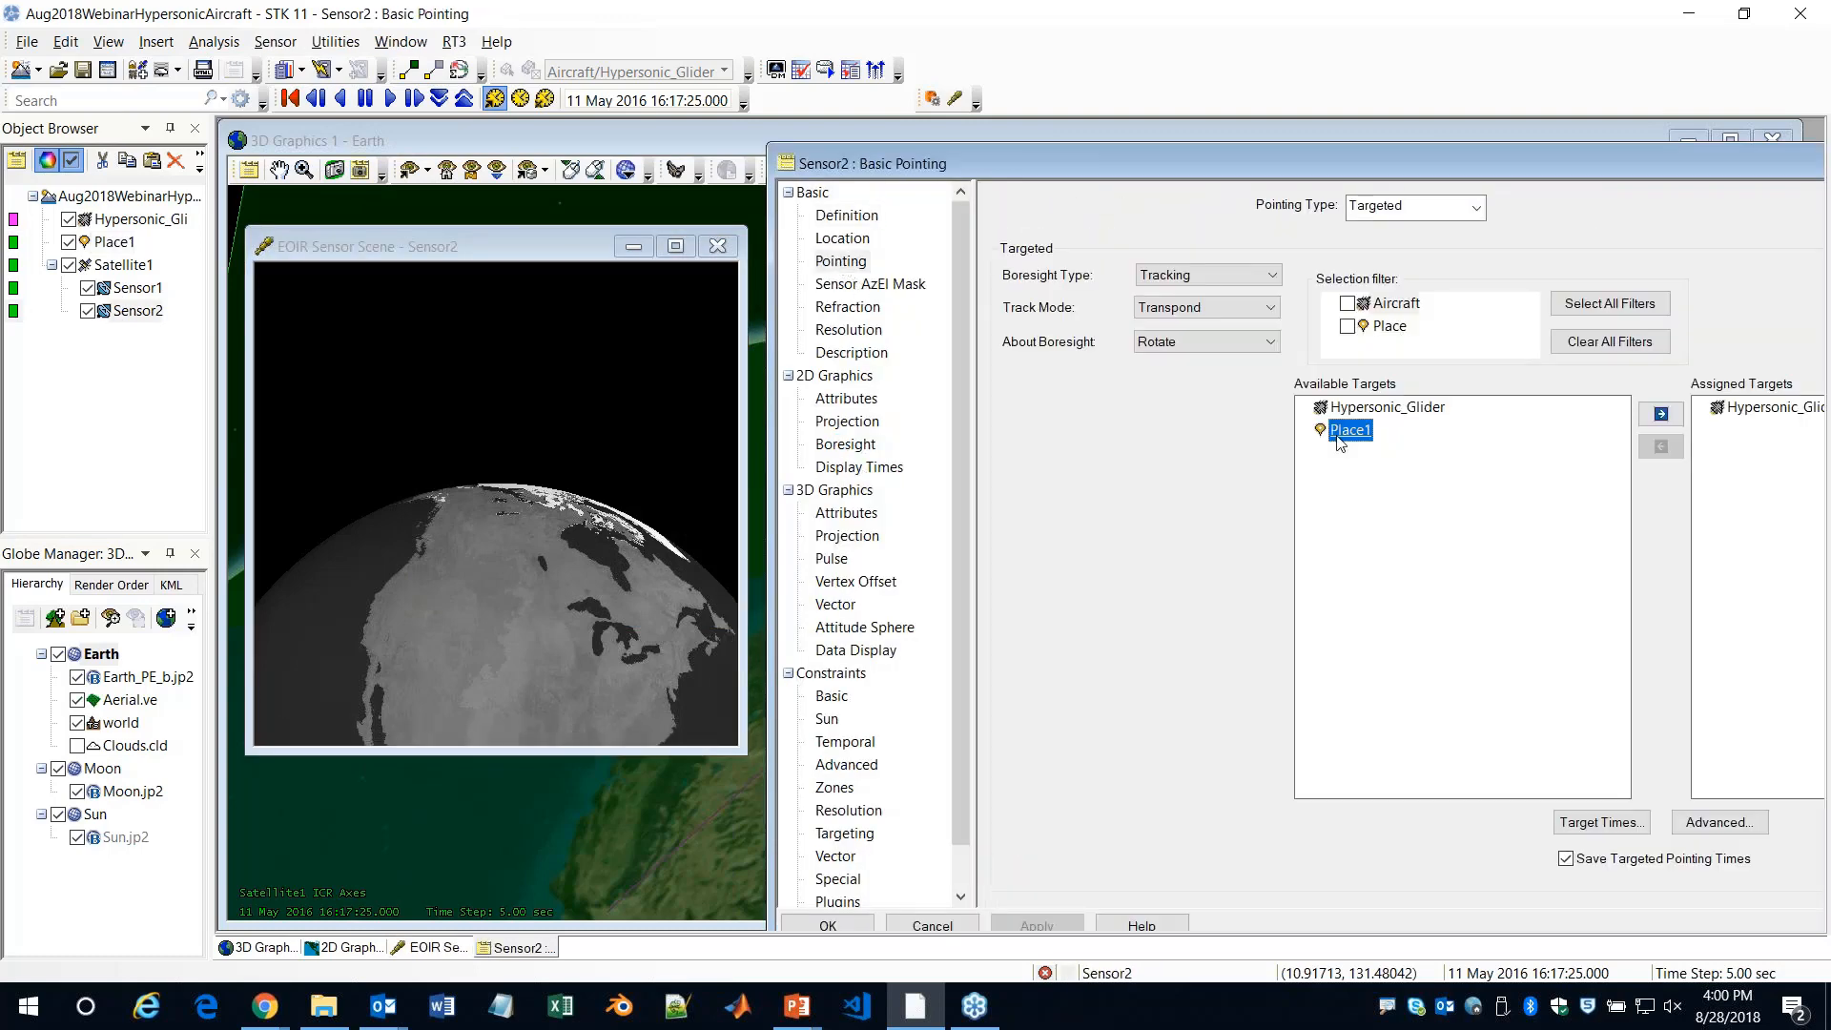
pyautogui.doubleClick(1769, 408)
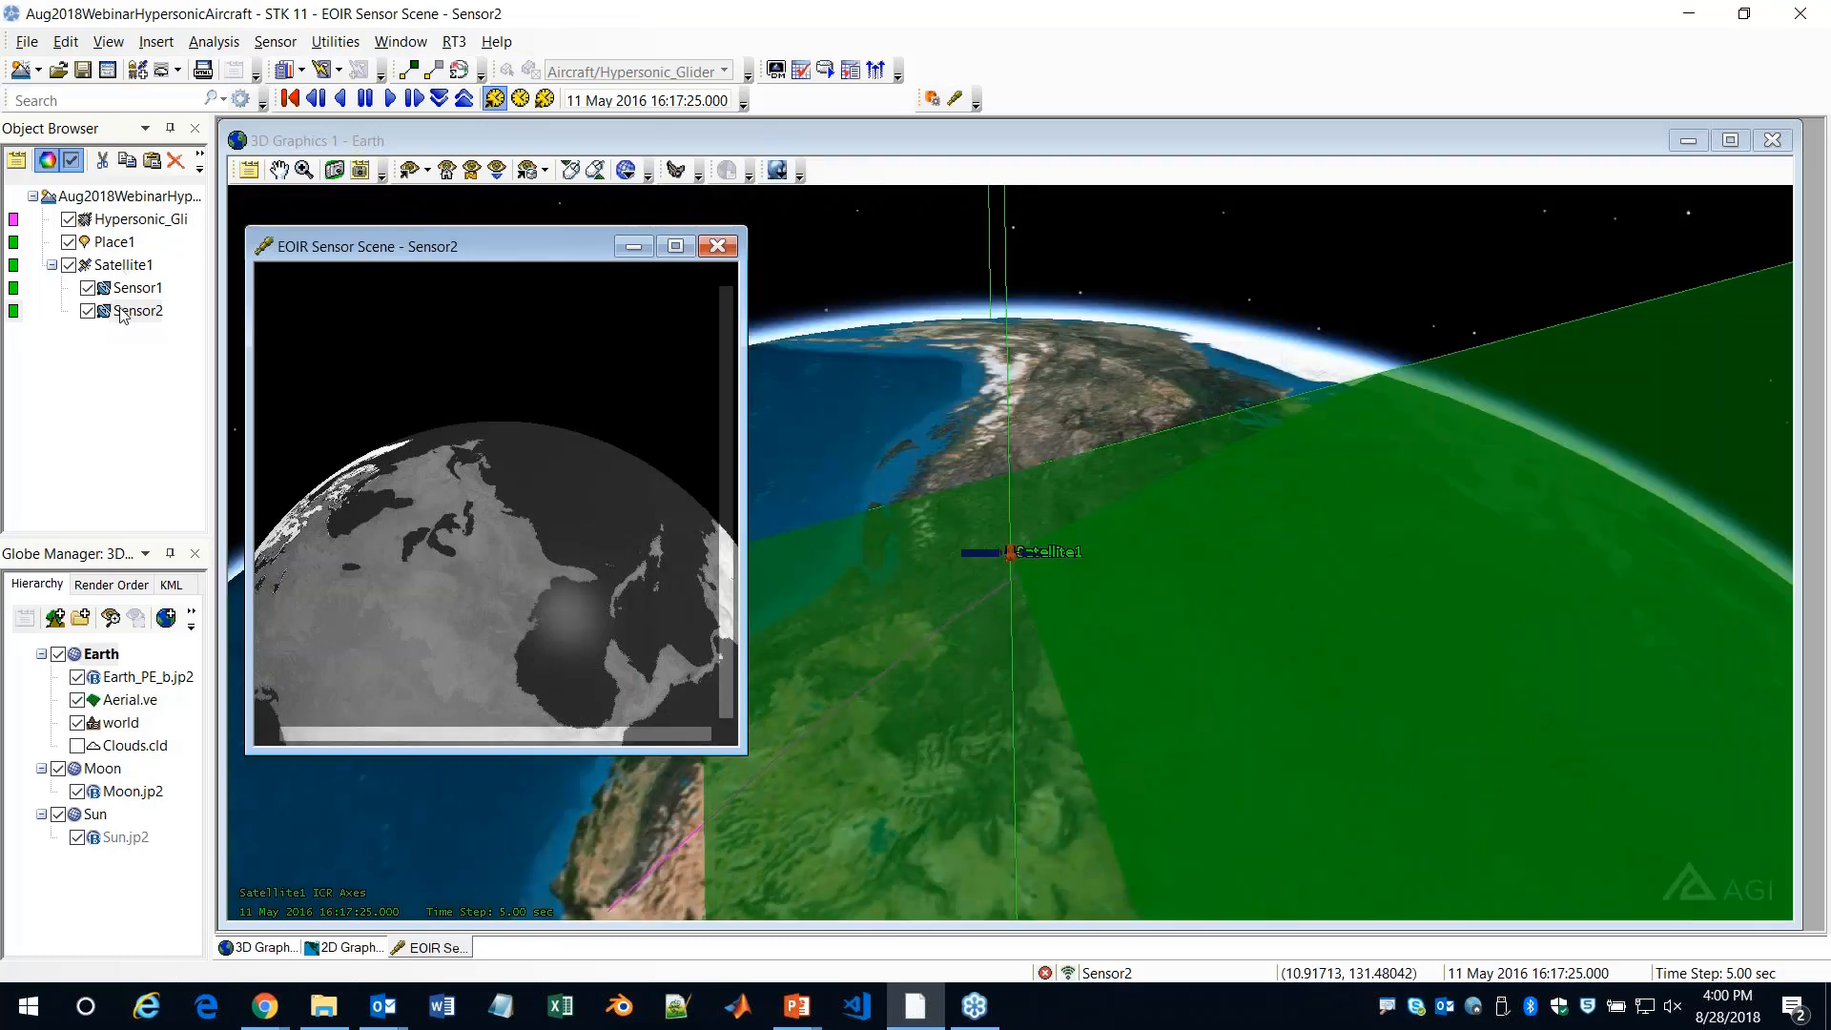
# Narrow Sensor2's horizontal and vertical half fields of view to 3 deg, keeping Radiometric Input processing, and apply
pyautogui.doubleClick(133, 311)
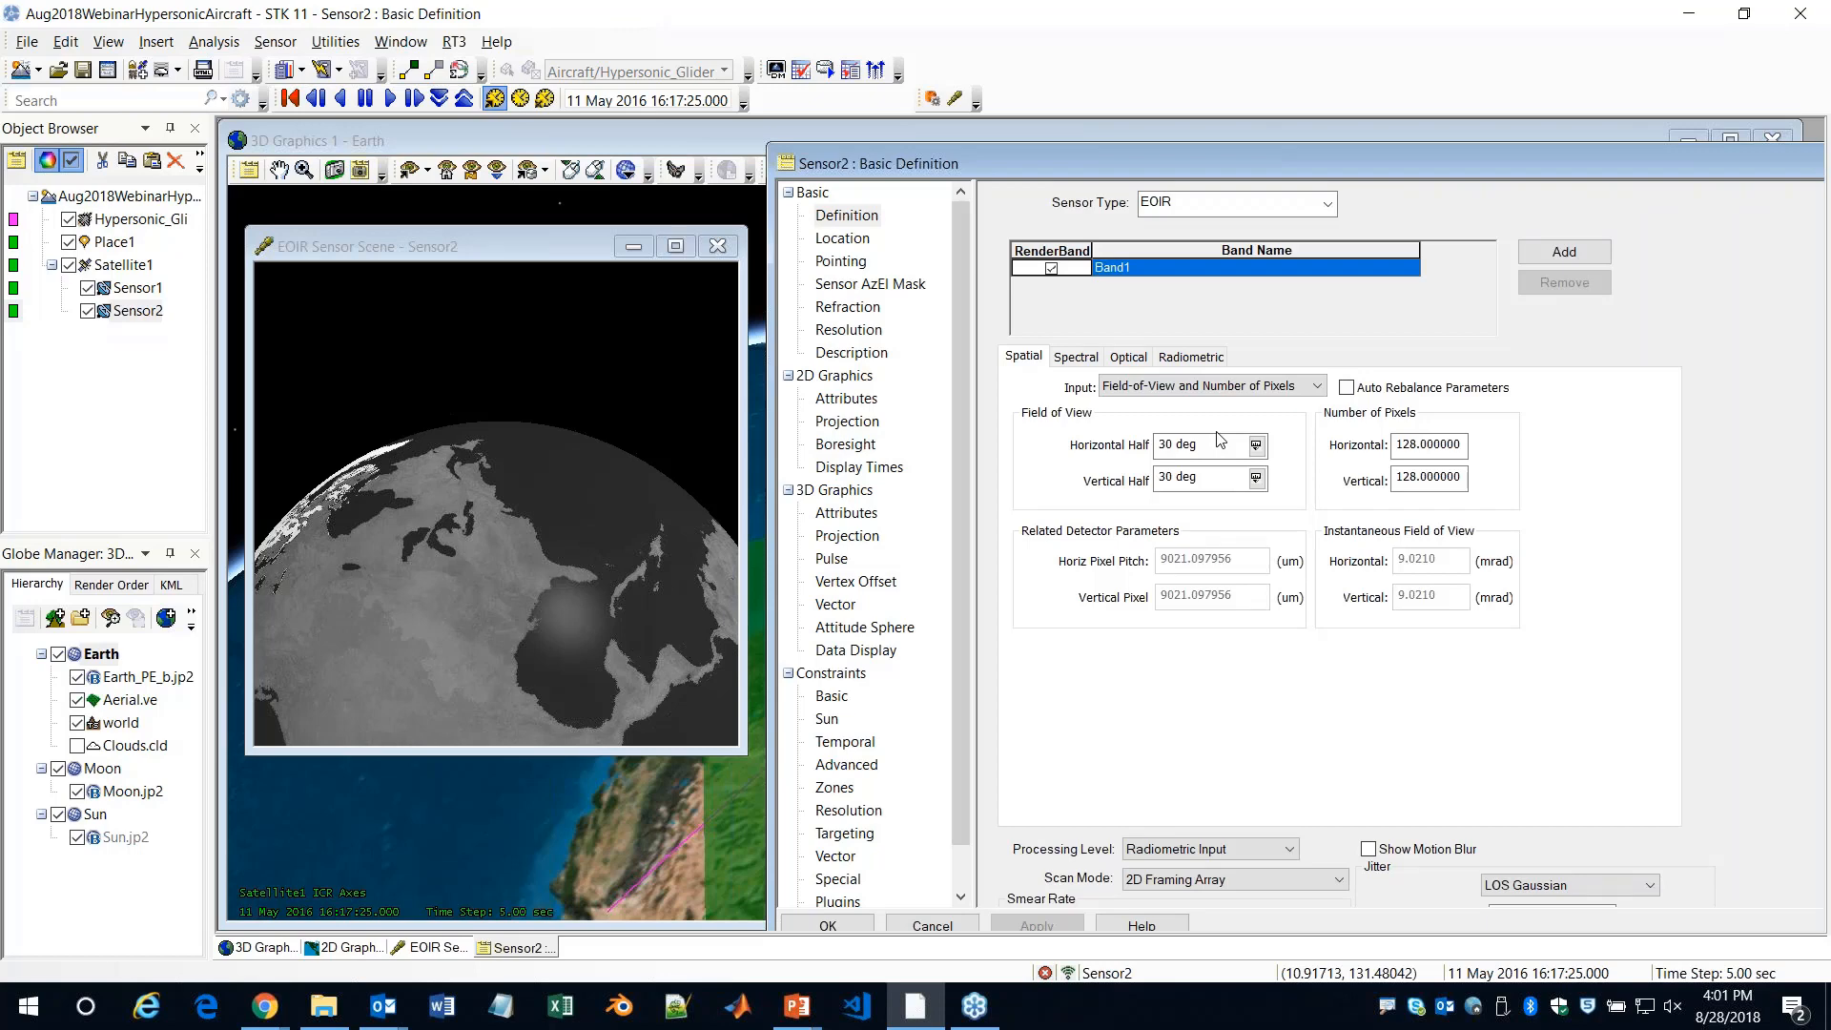
pyautogui.click(1169, 445)
pyautogui.press('BackSpace')
pyautogui.click(1171, 479)
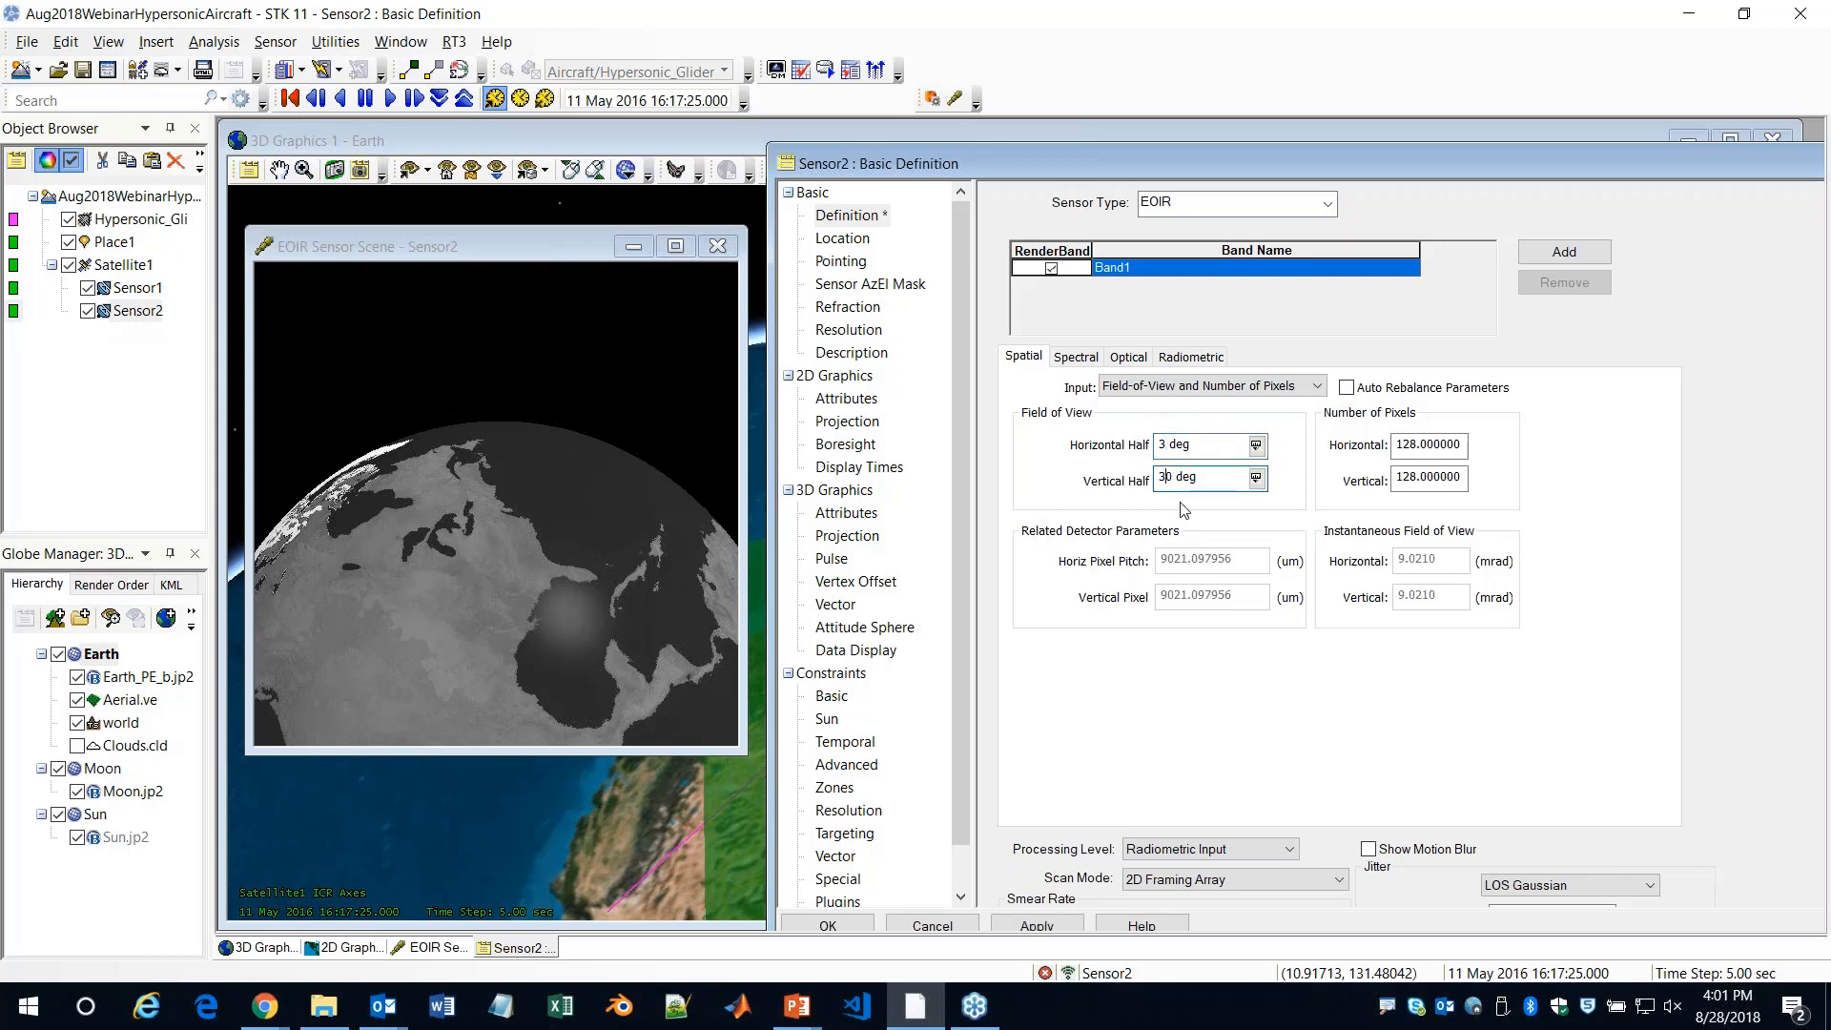
pyautogui.press('BackSpace')
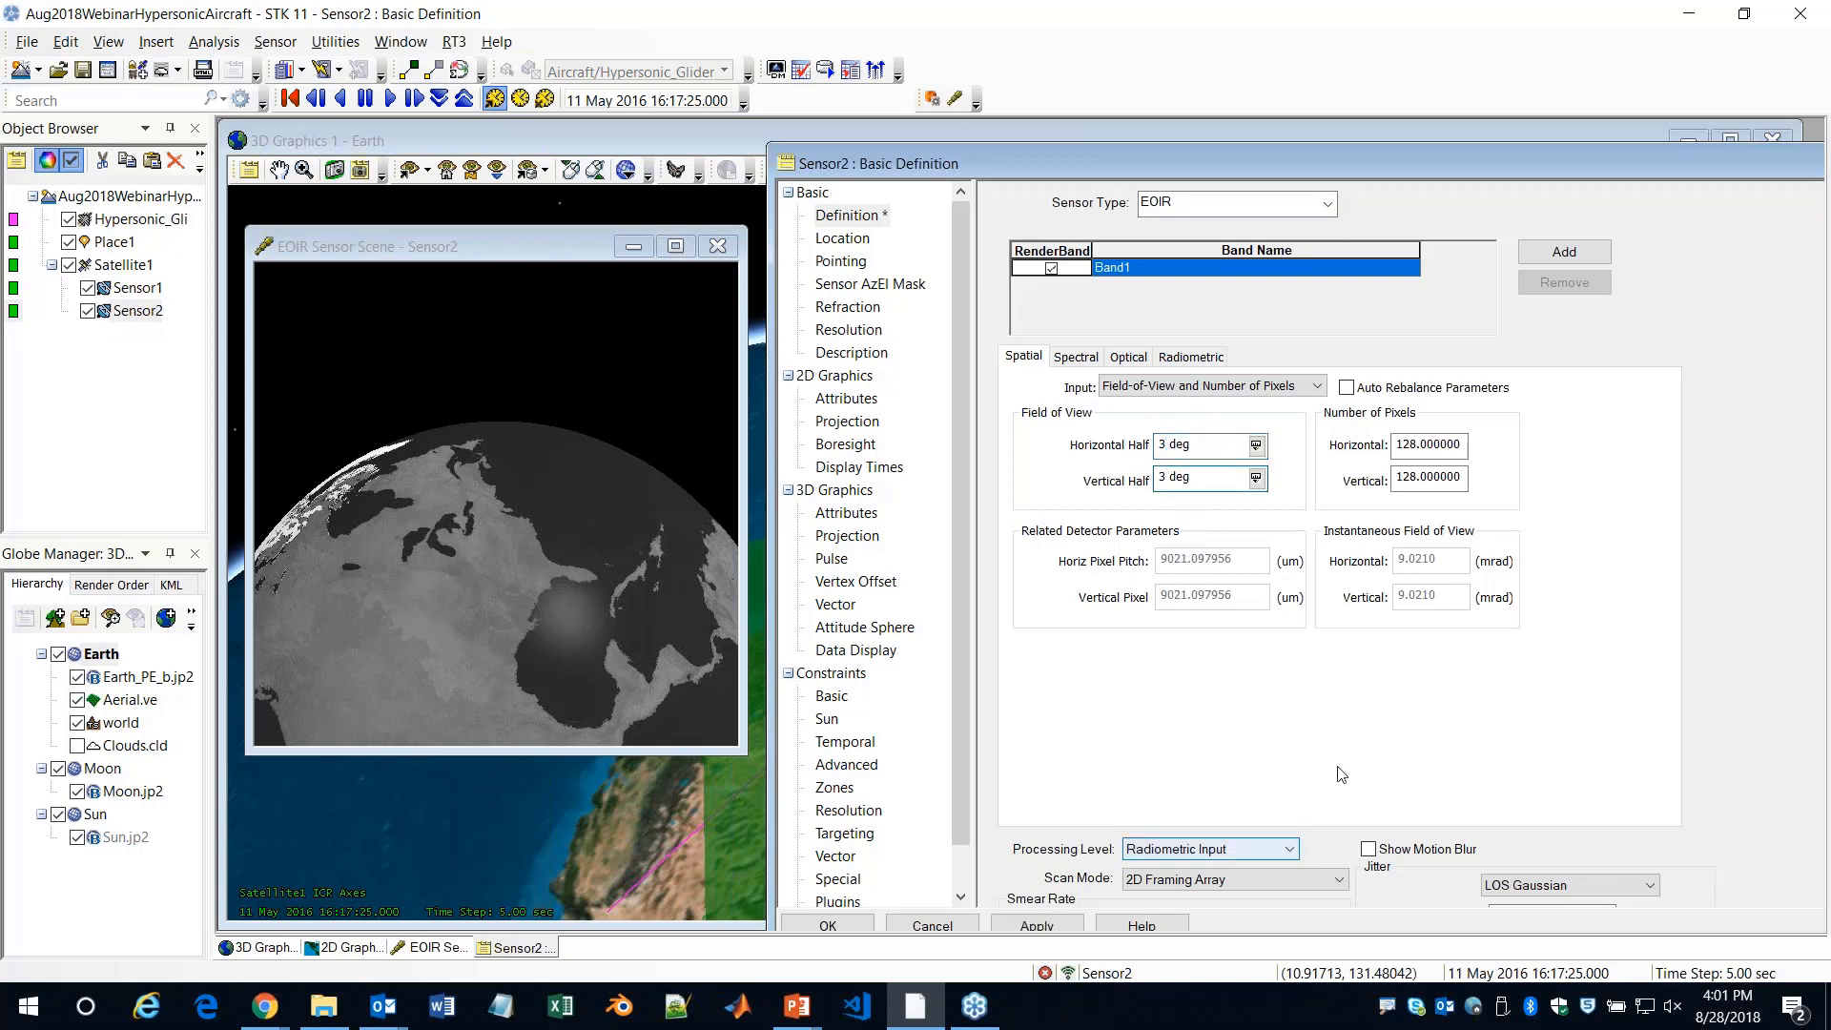
pyautogui.click(1232, 847)
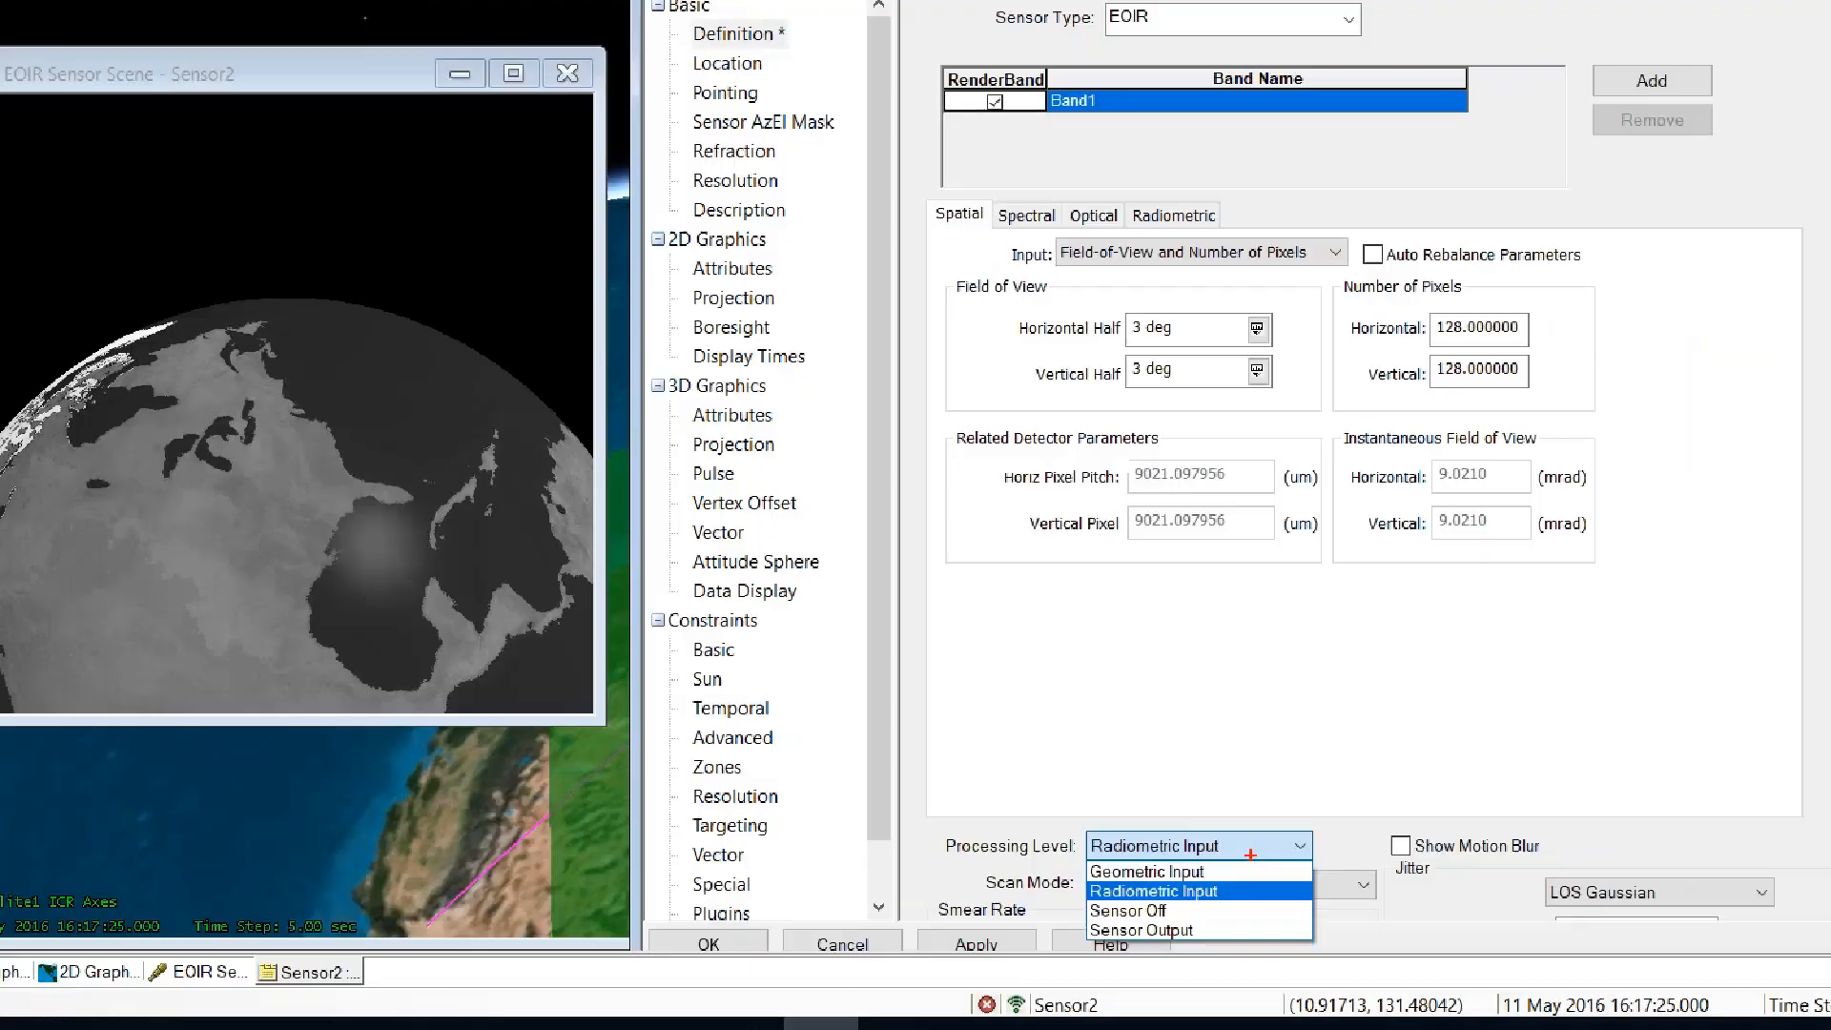
pyautogui.click(1249, 840)
pyautogui.click(1038, 923)
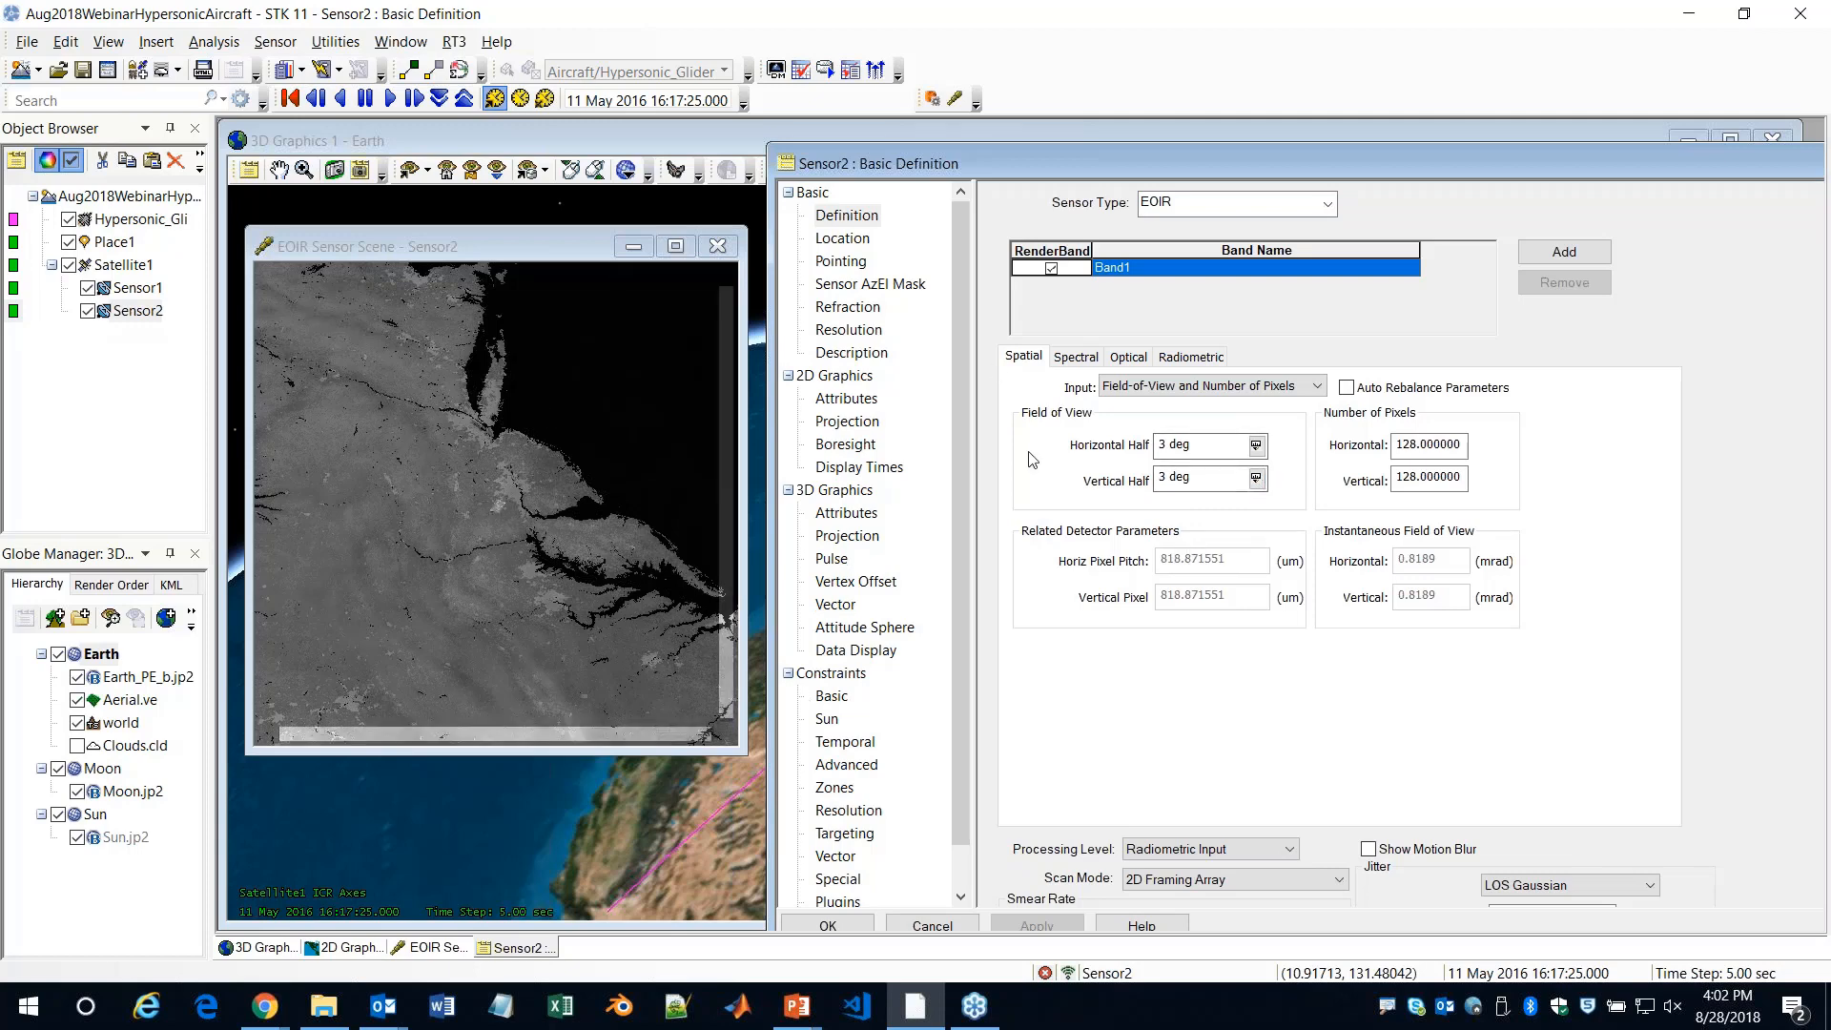
# Set Sensor2's horizontal and vertical half fields of view to 0.3 deg and apply the change
pyautogui.click(1163, 448)
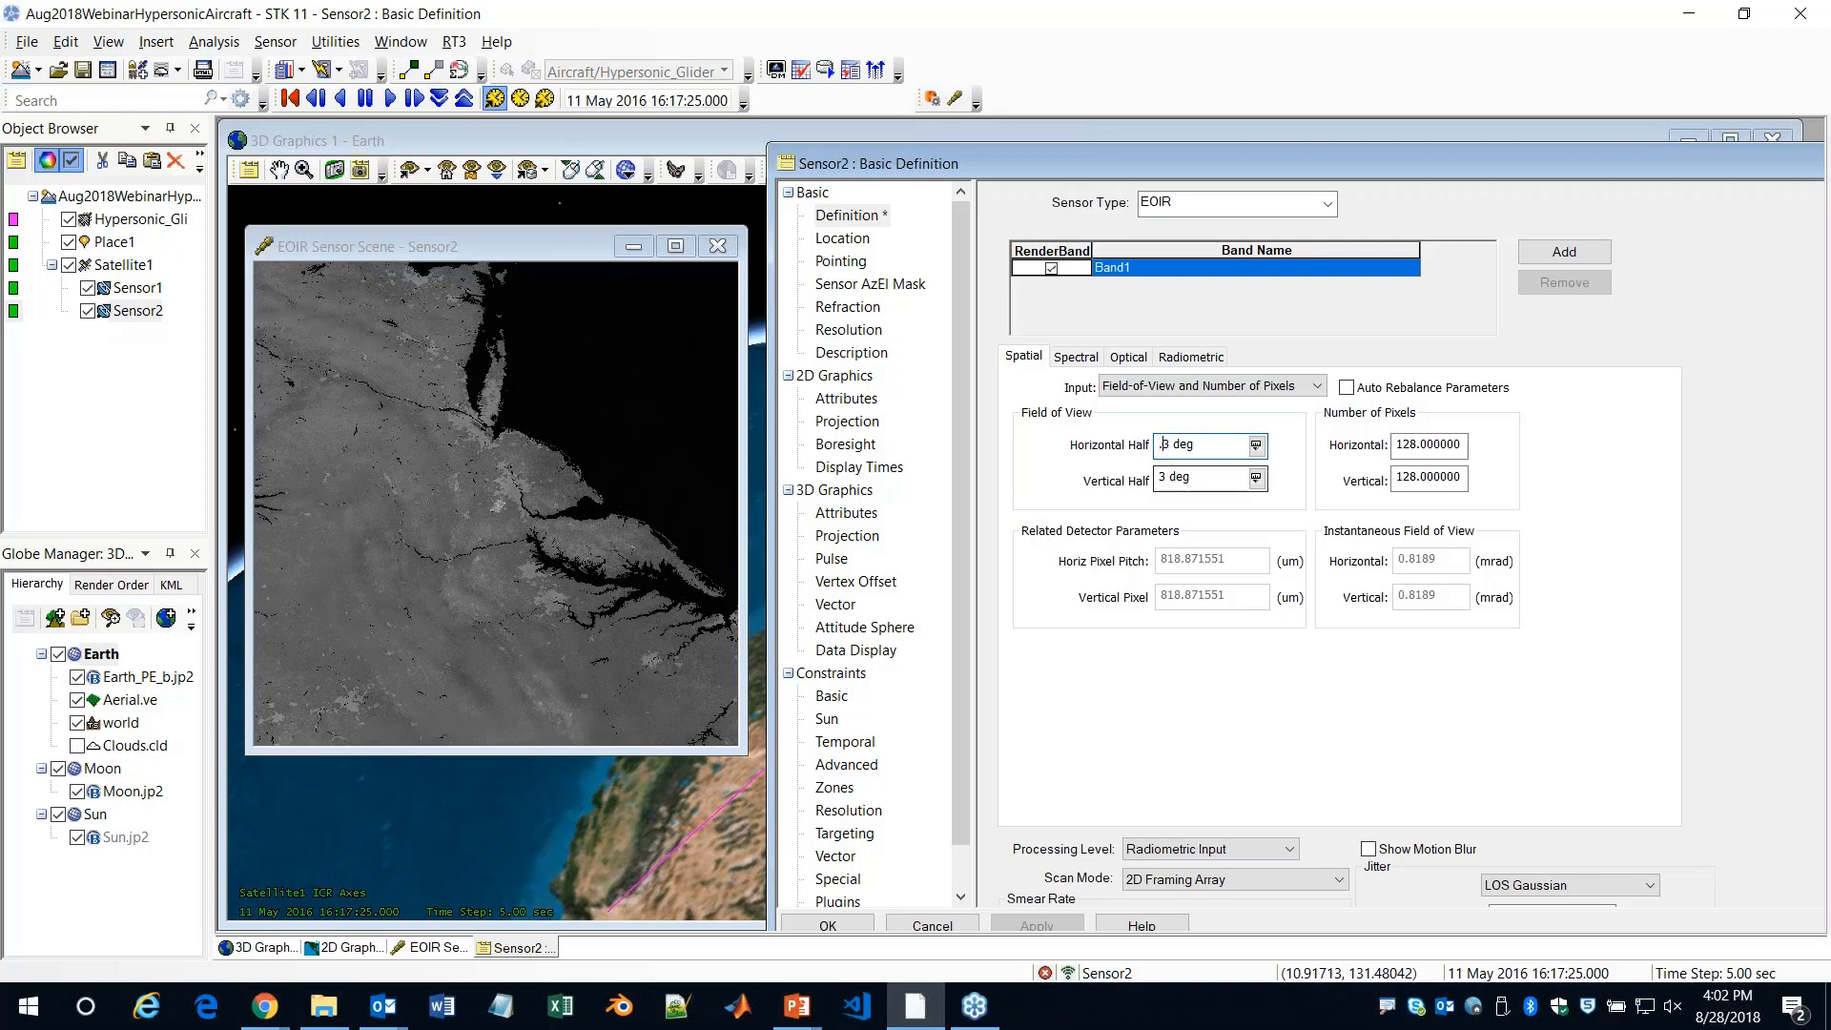
pyautogui.click(1159, 479)
pyautogui.write('.')
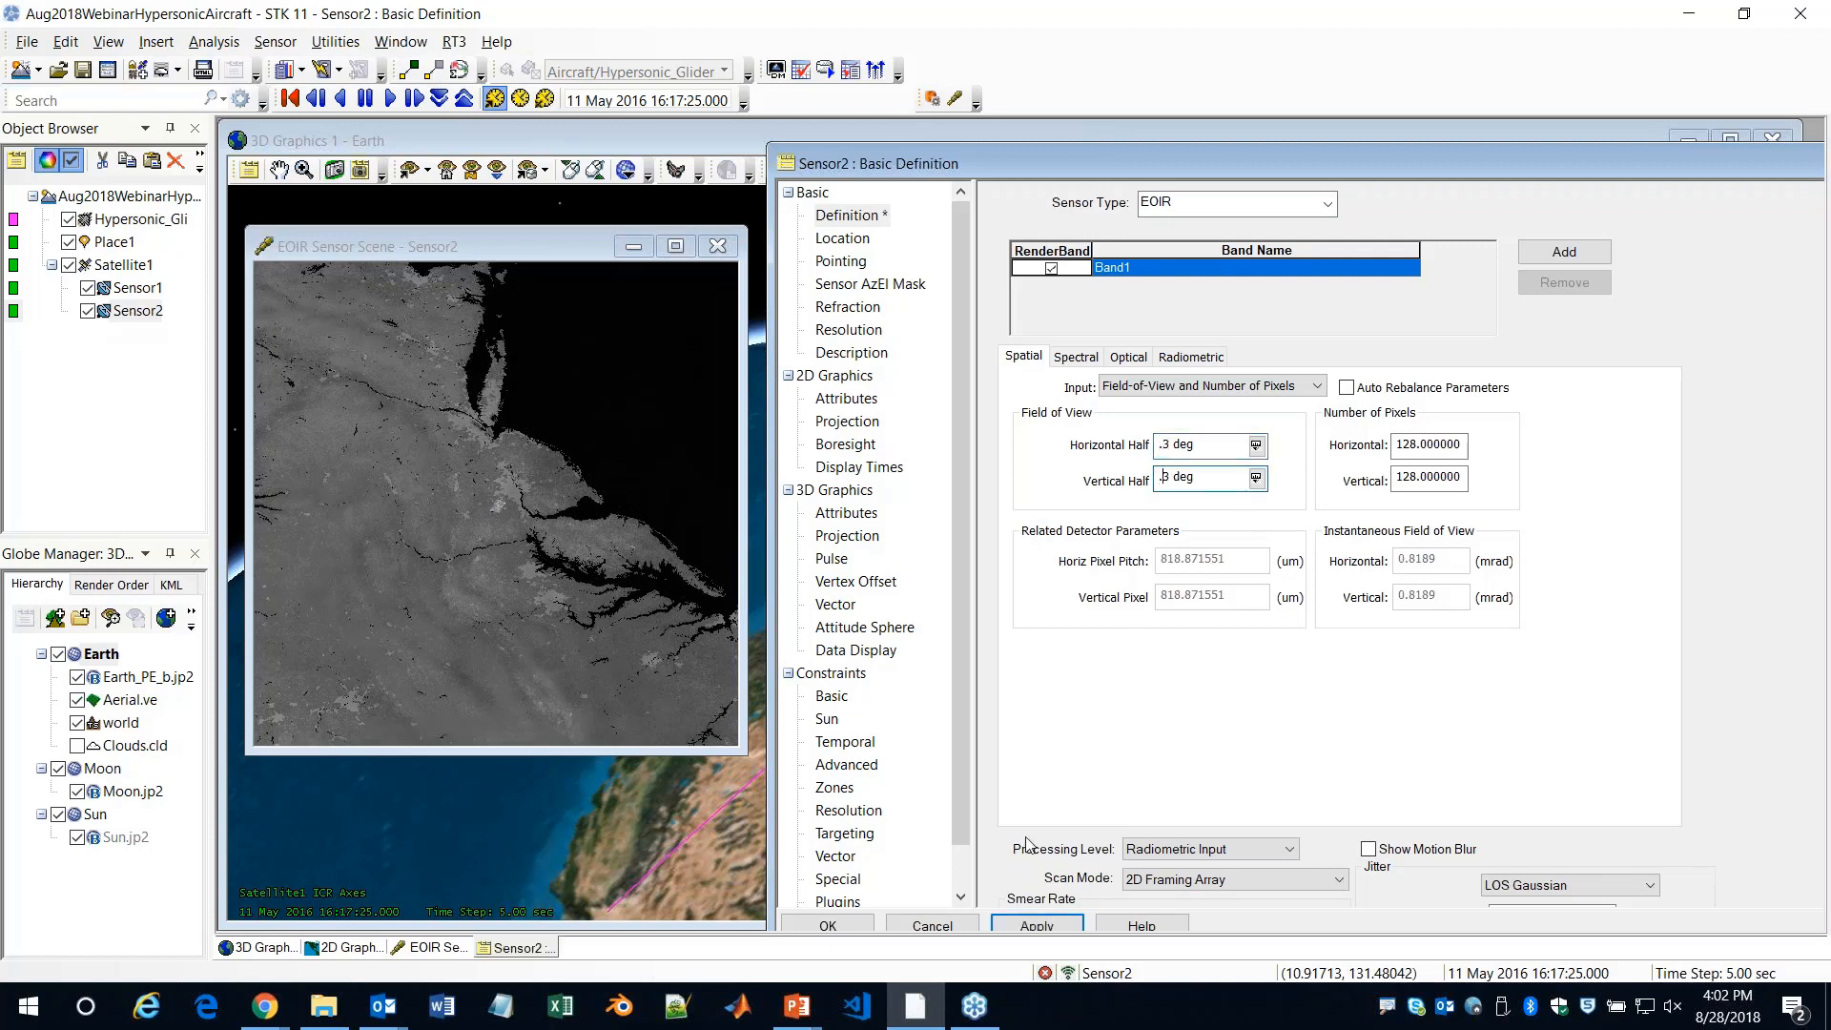
pyautogui.click(1035, 925)
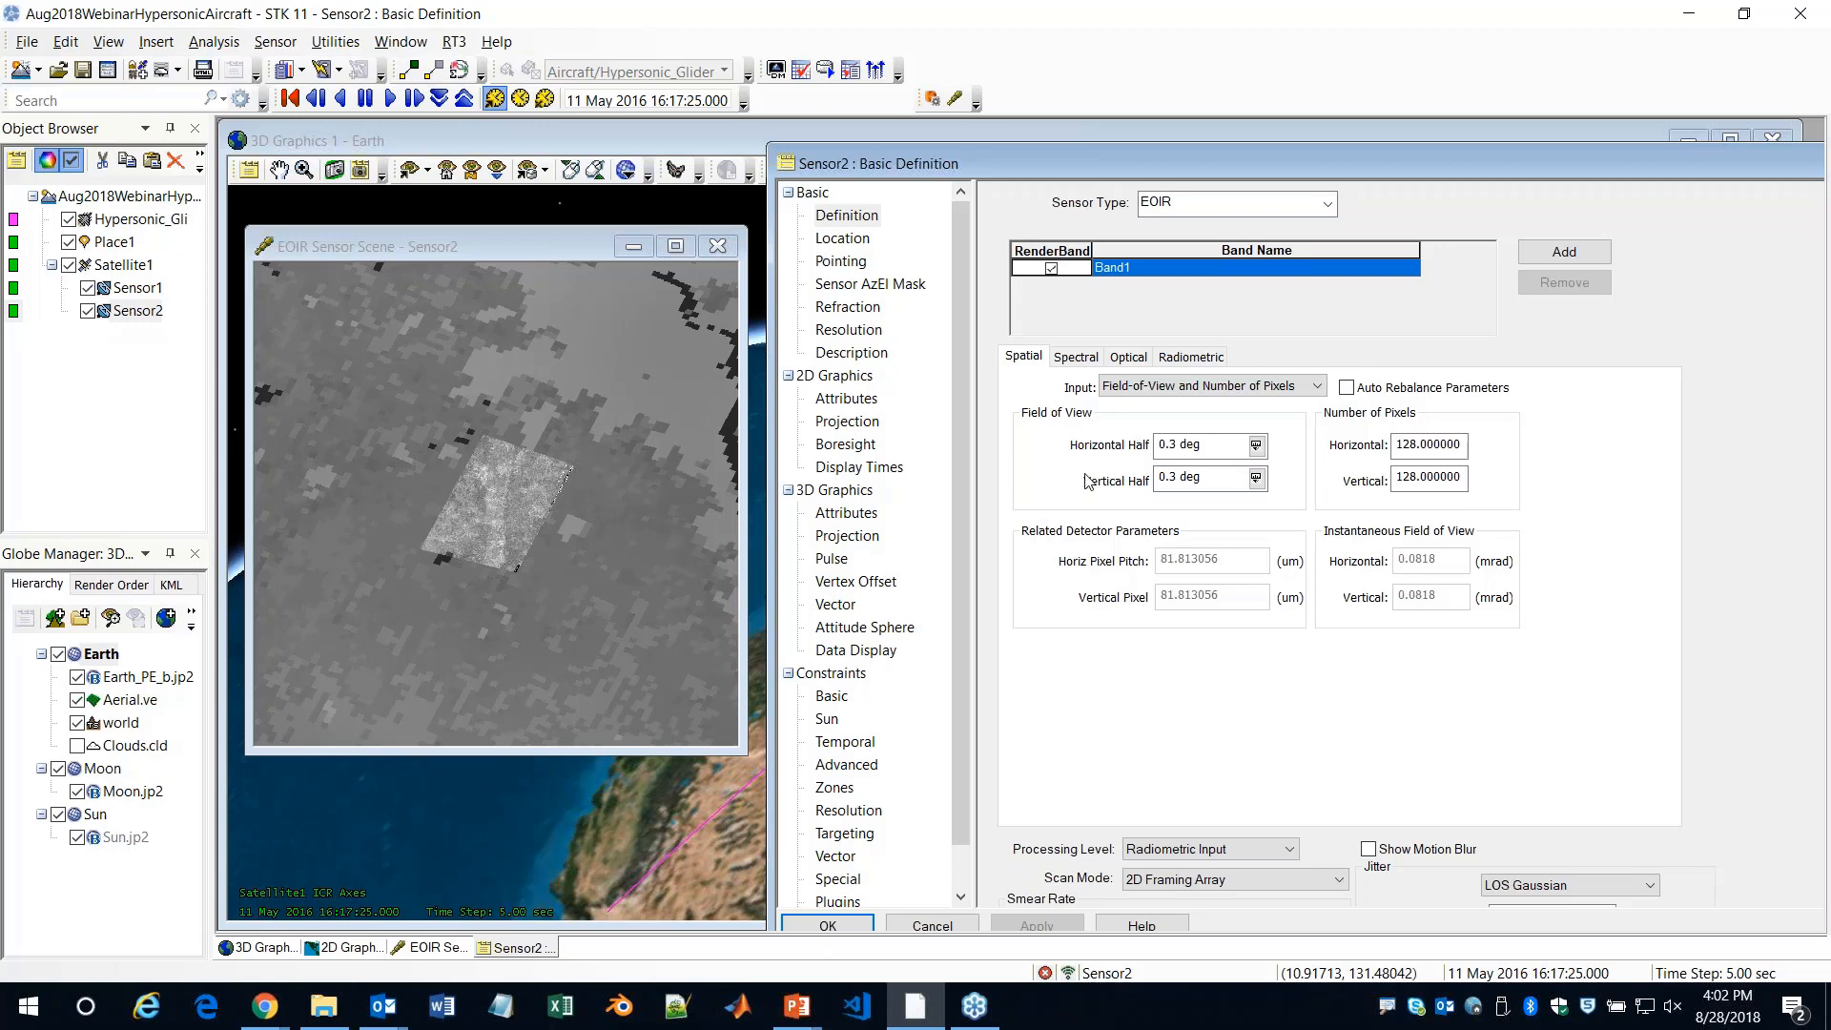
# Reduce Sensor2's horizontal and vertical half fields of view to 0.03 deg, apply, and pick a point in the updated scene
pyautogui.click(1175, 478)
pyautogui.write('0')
pyautogui.click(1034, 923)
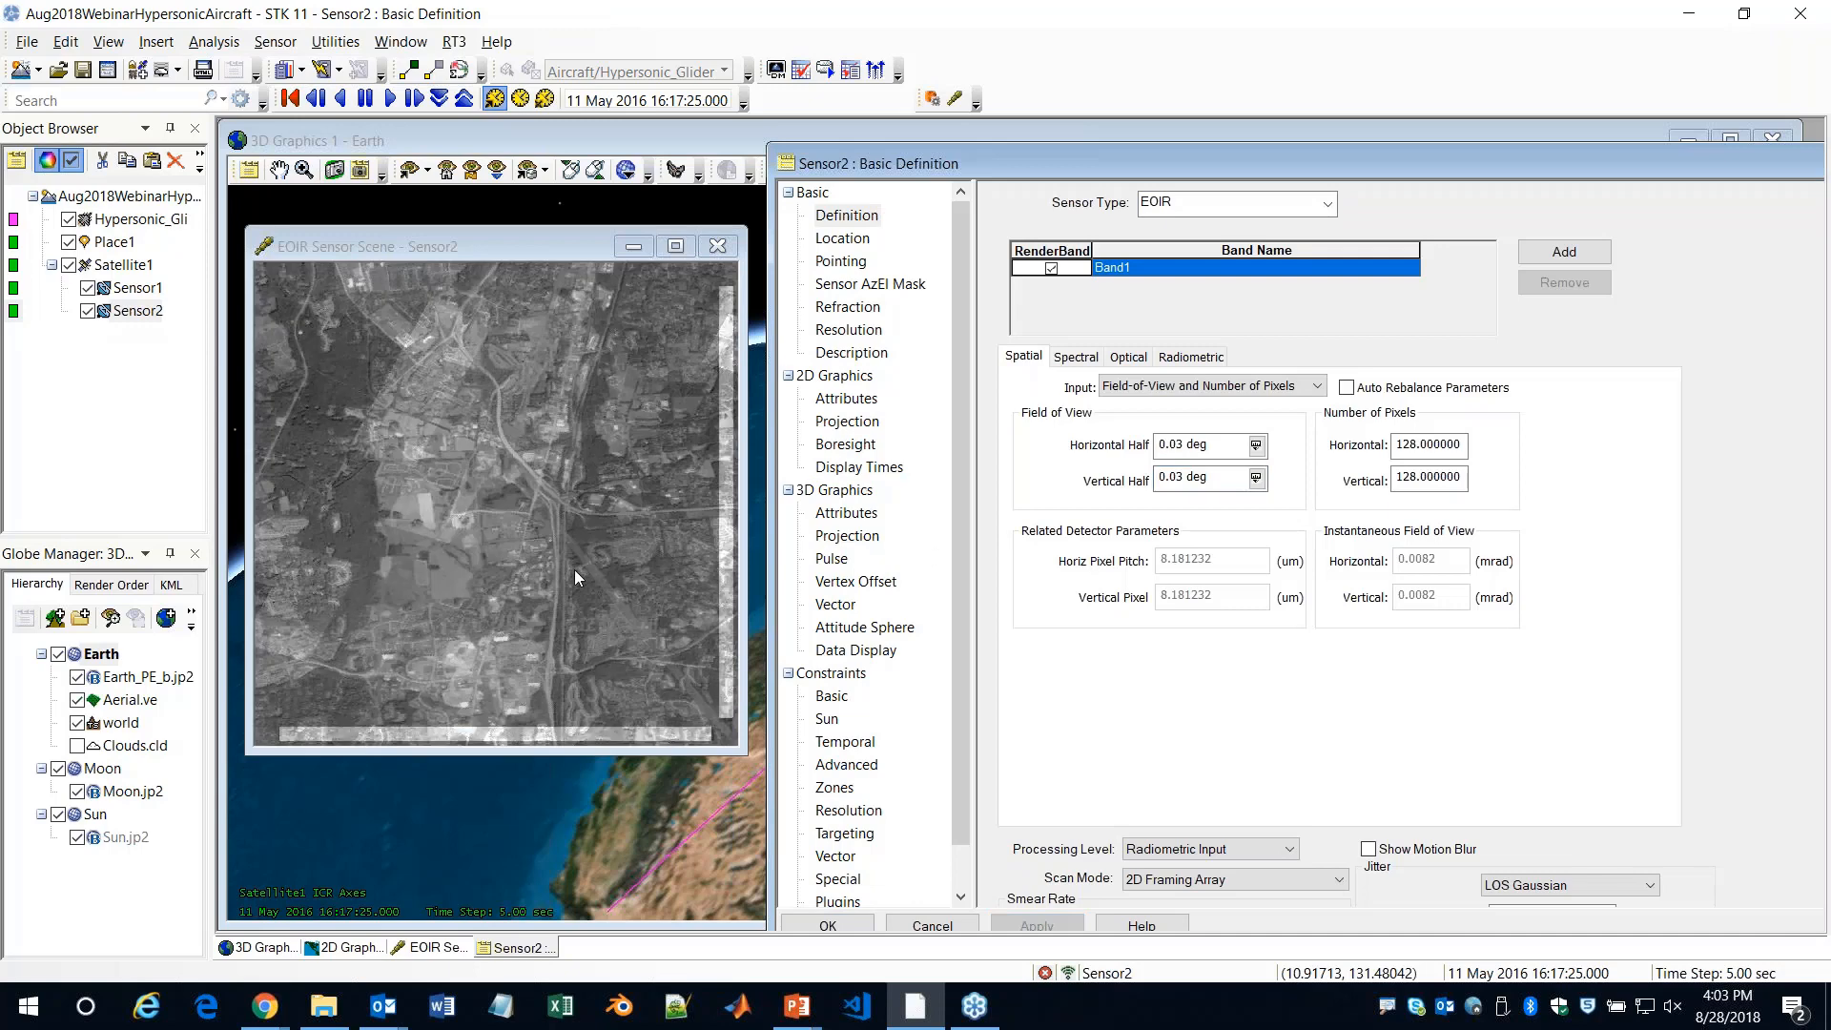
pyautogui.click(576, 551)
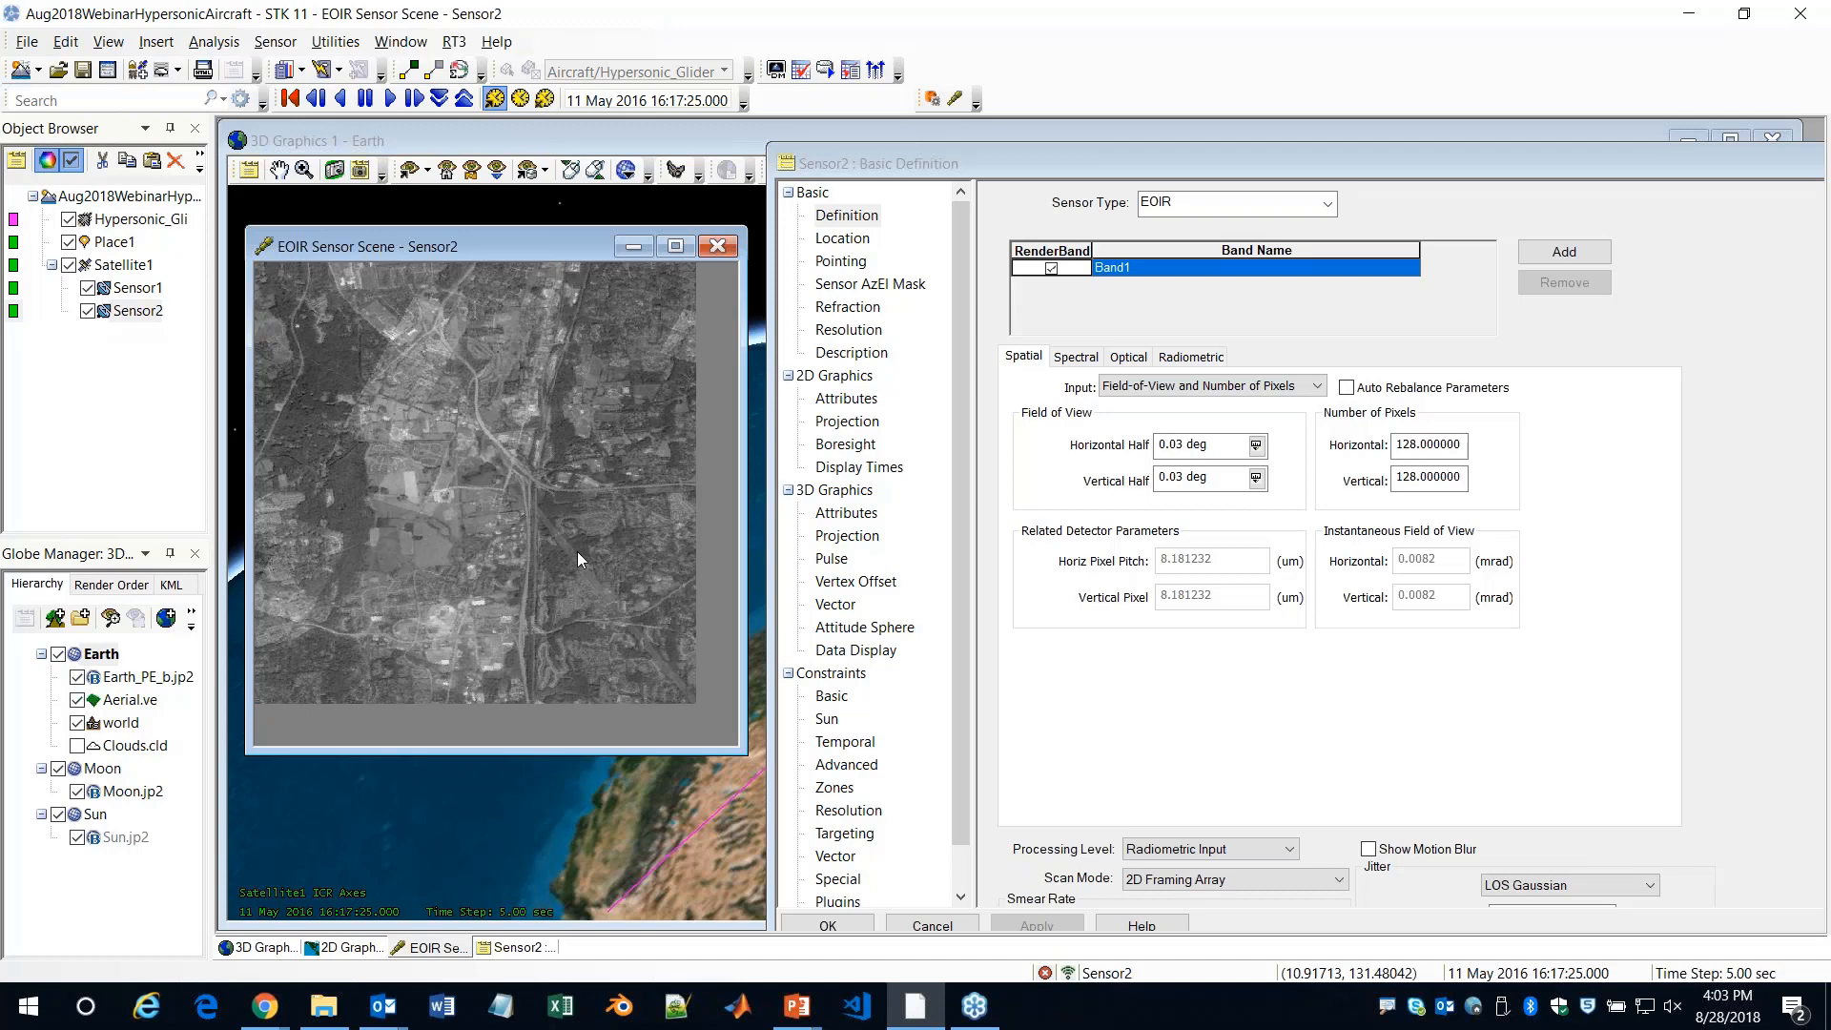
# Switch to the EOIR hard targets presentation in PowerPoint and start the slide show from slide 12, Cube Satellites - Setup
pyautogui.hotkey('alt', 'Tab')
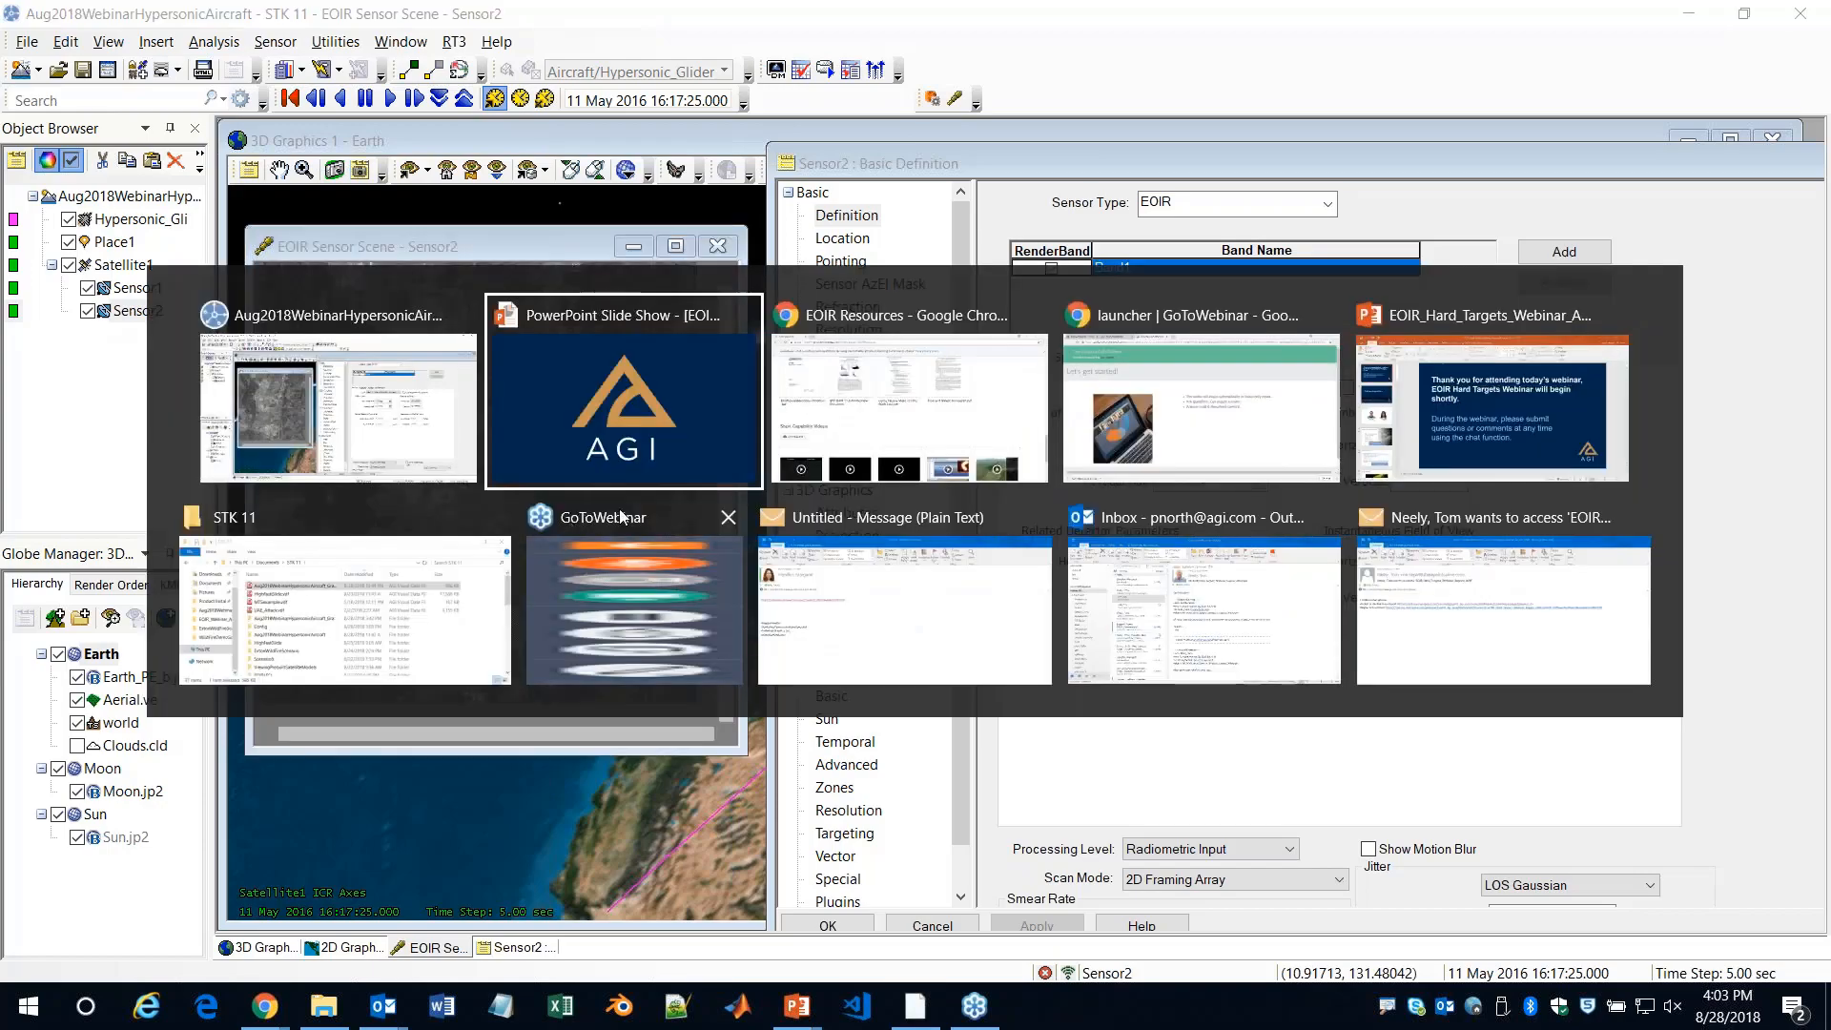
pyautogui.press('Escape')
pyautogui.scroll(10, 147, 488)
pyautogui.scroll(12, 192, 492)
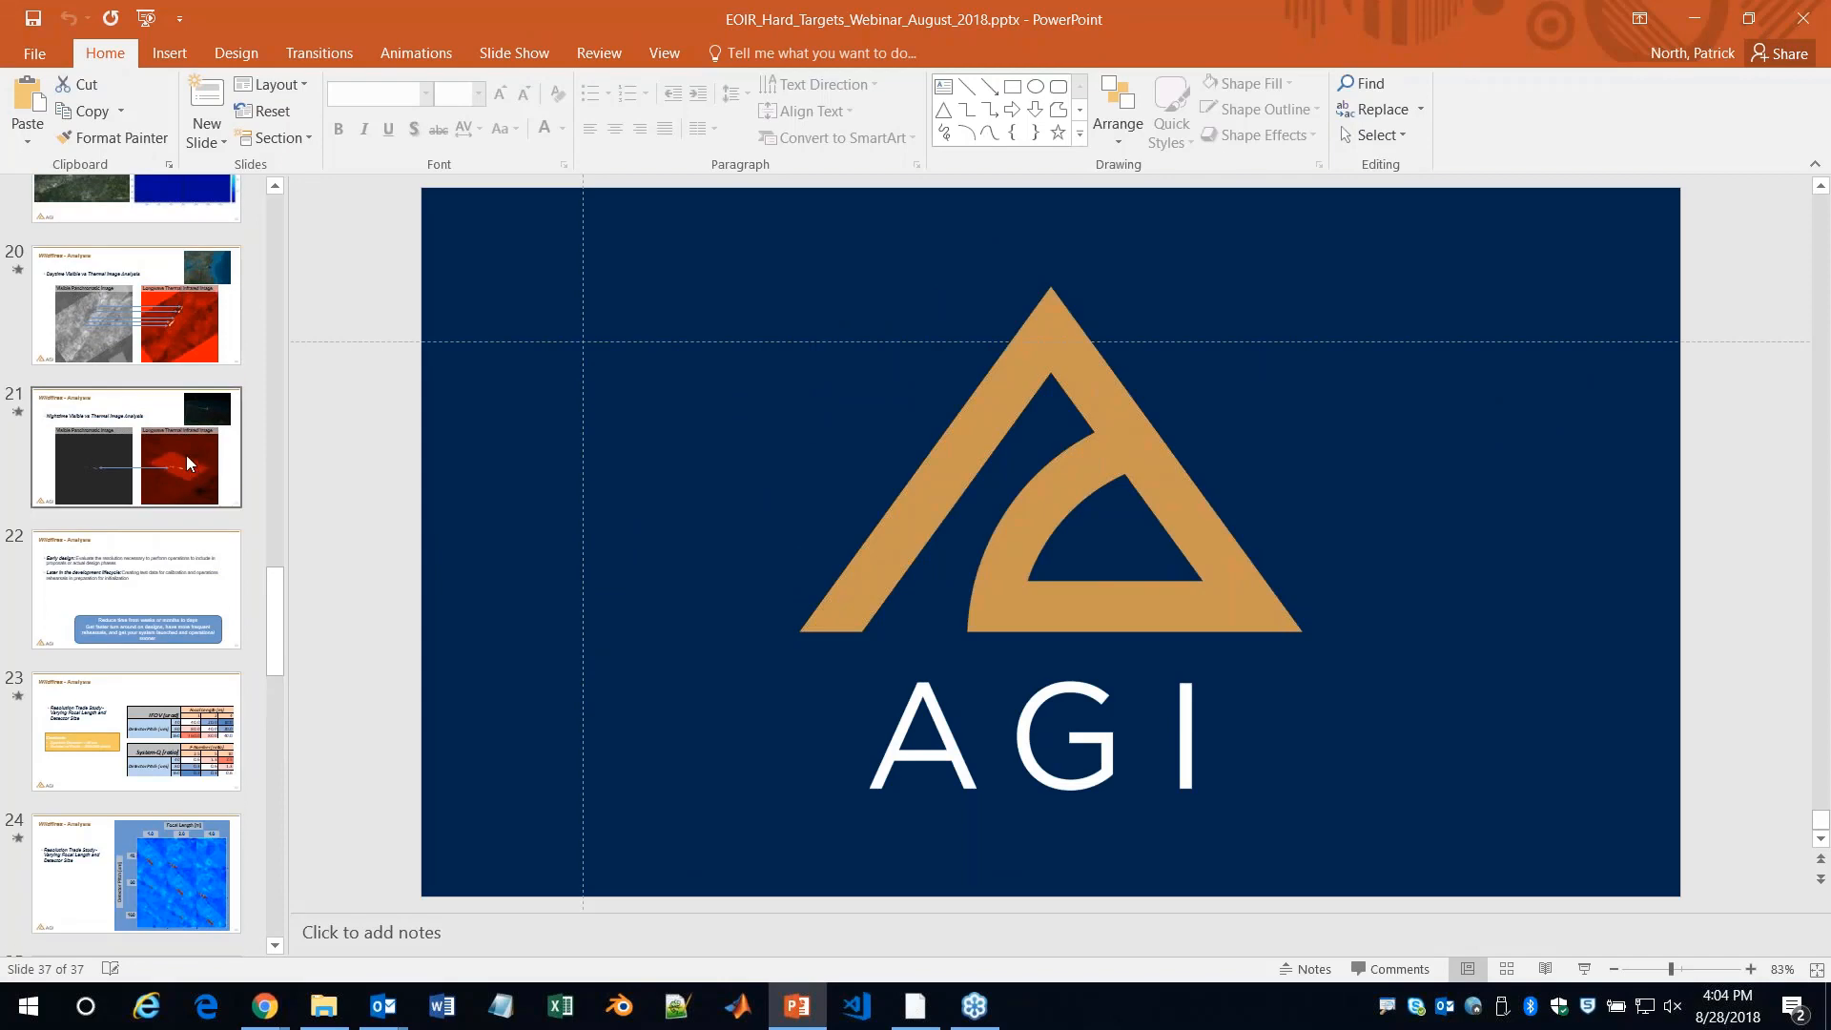
pyautogui.scroll(3, 180, 456)
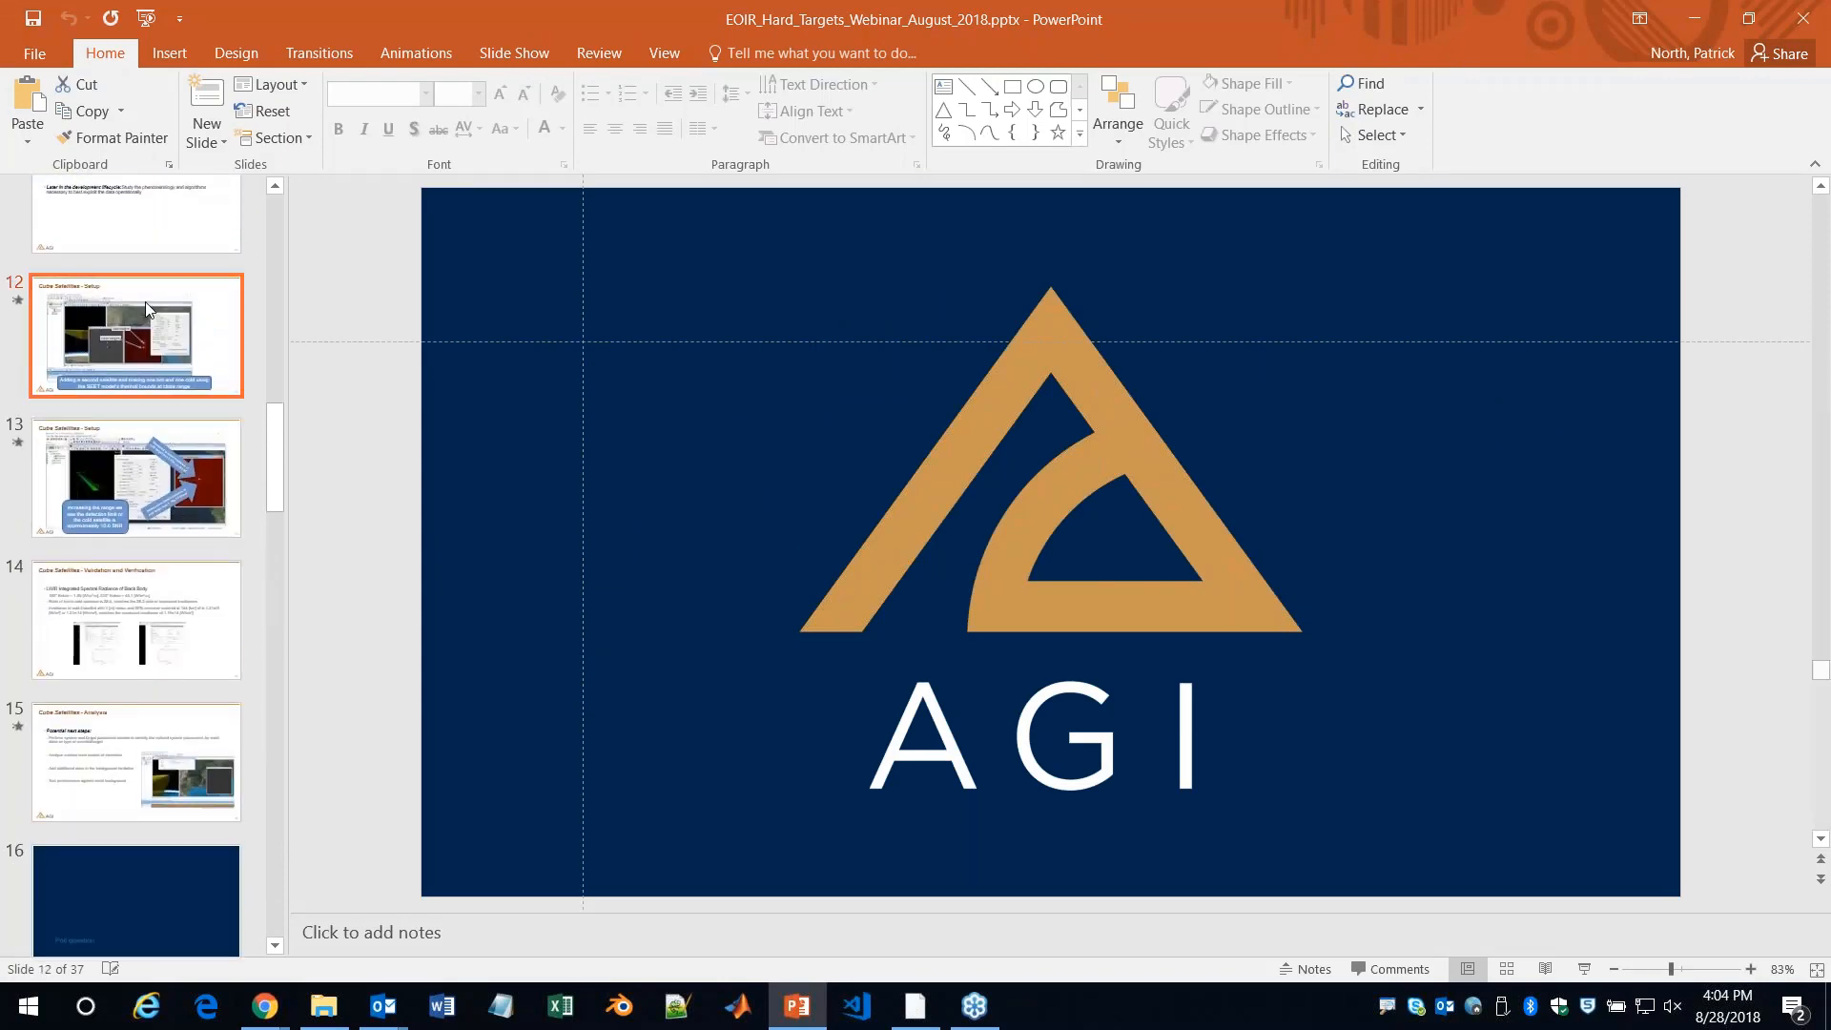
pyautogui.click(145, 302)
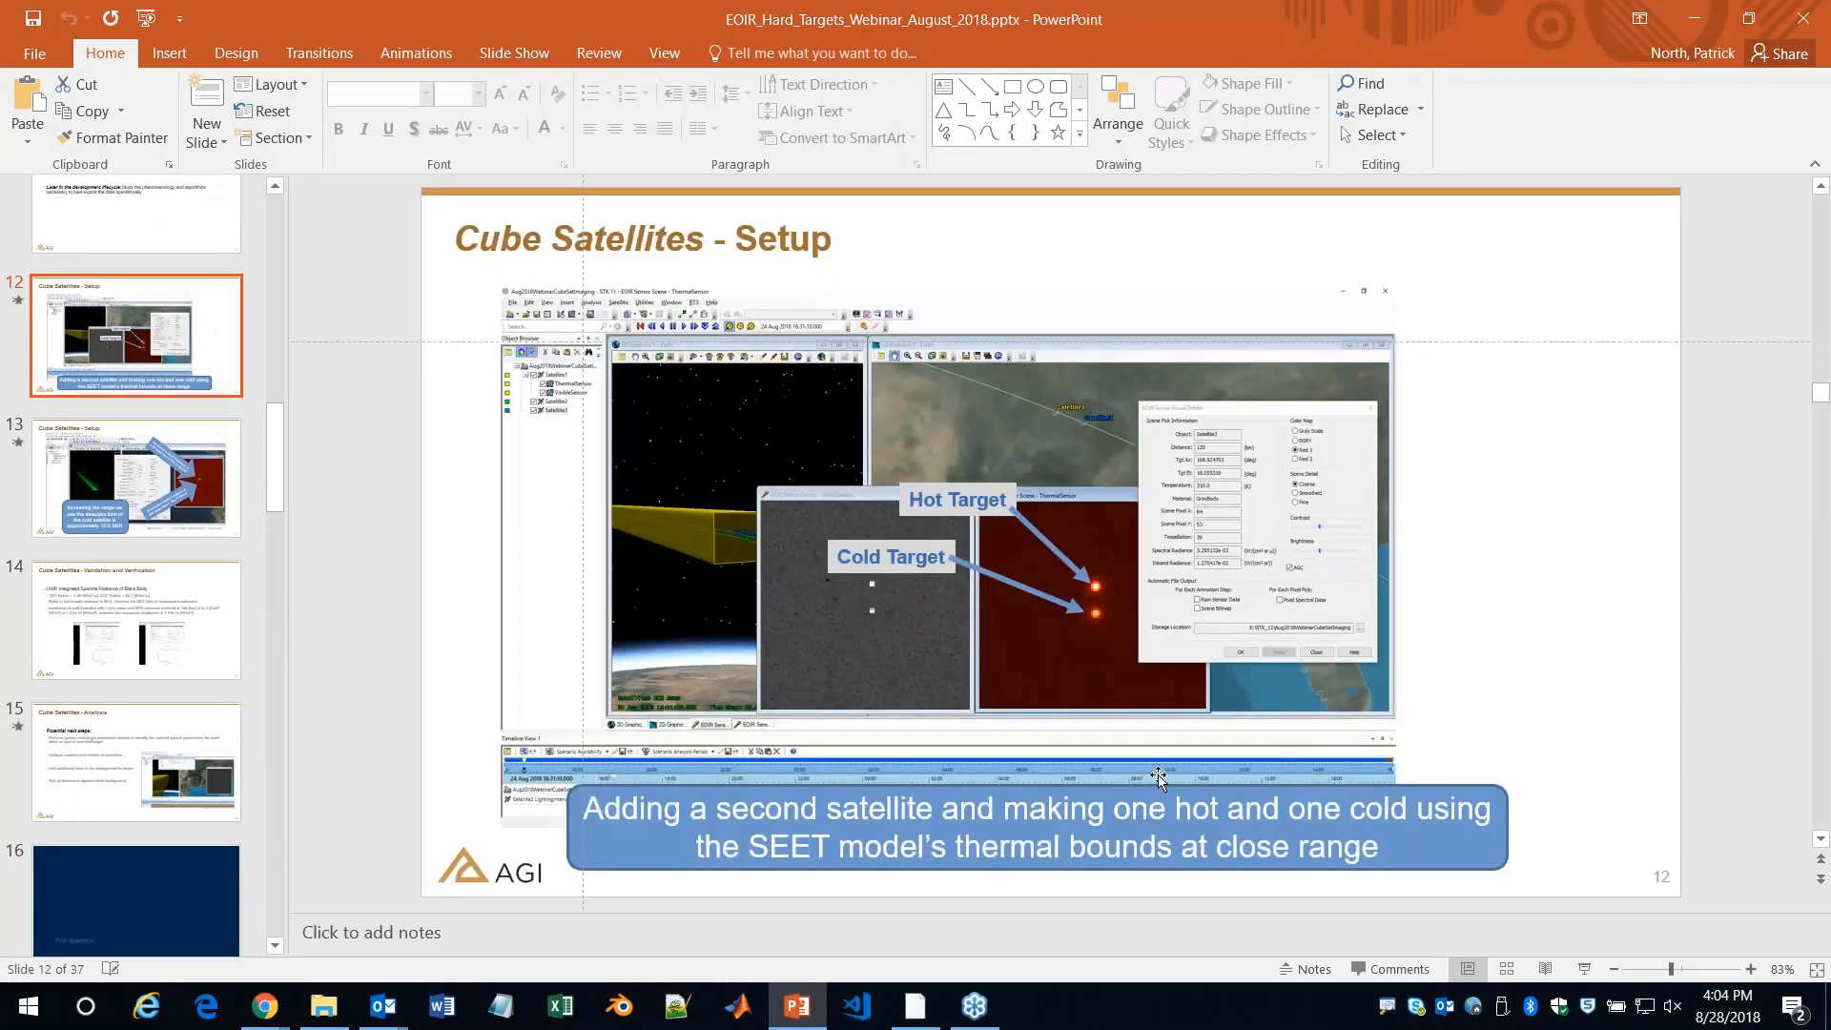
pyautogui.click(1584, 969)
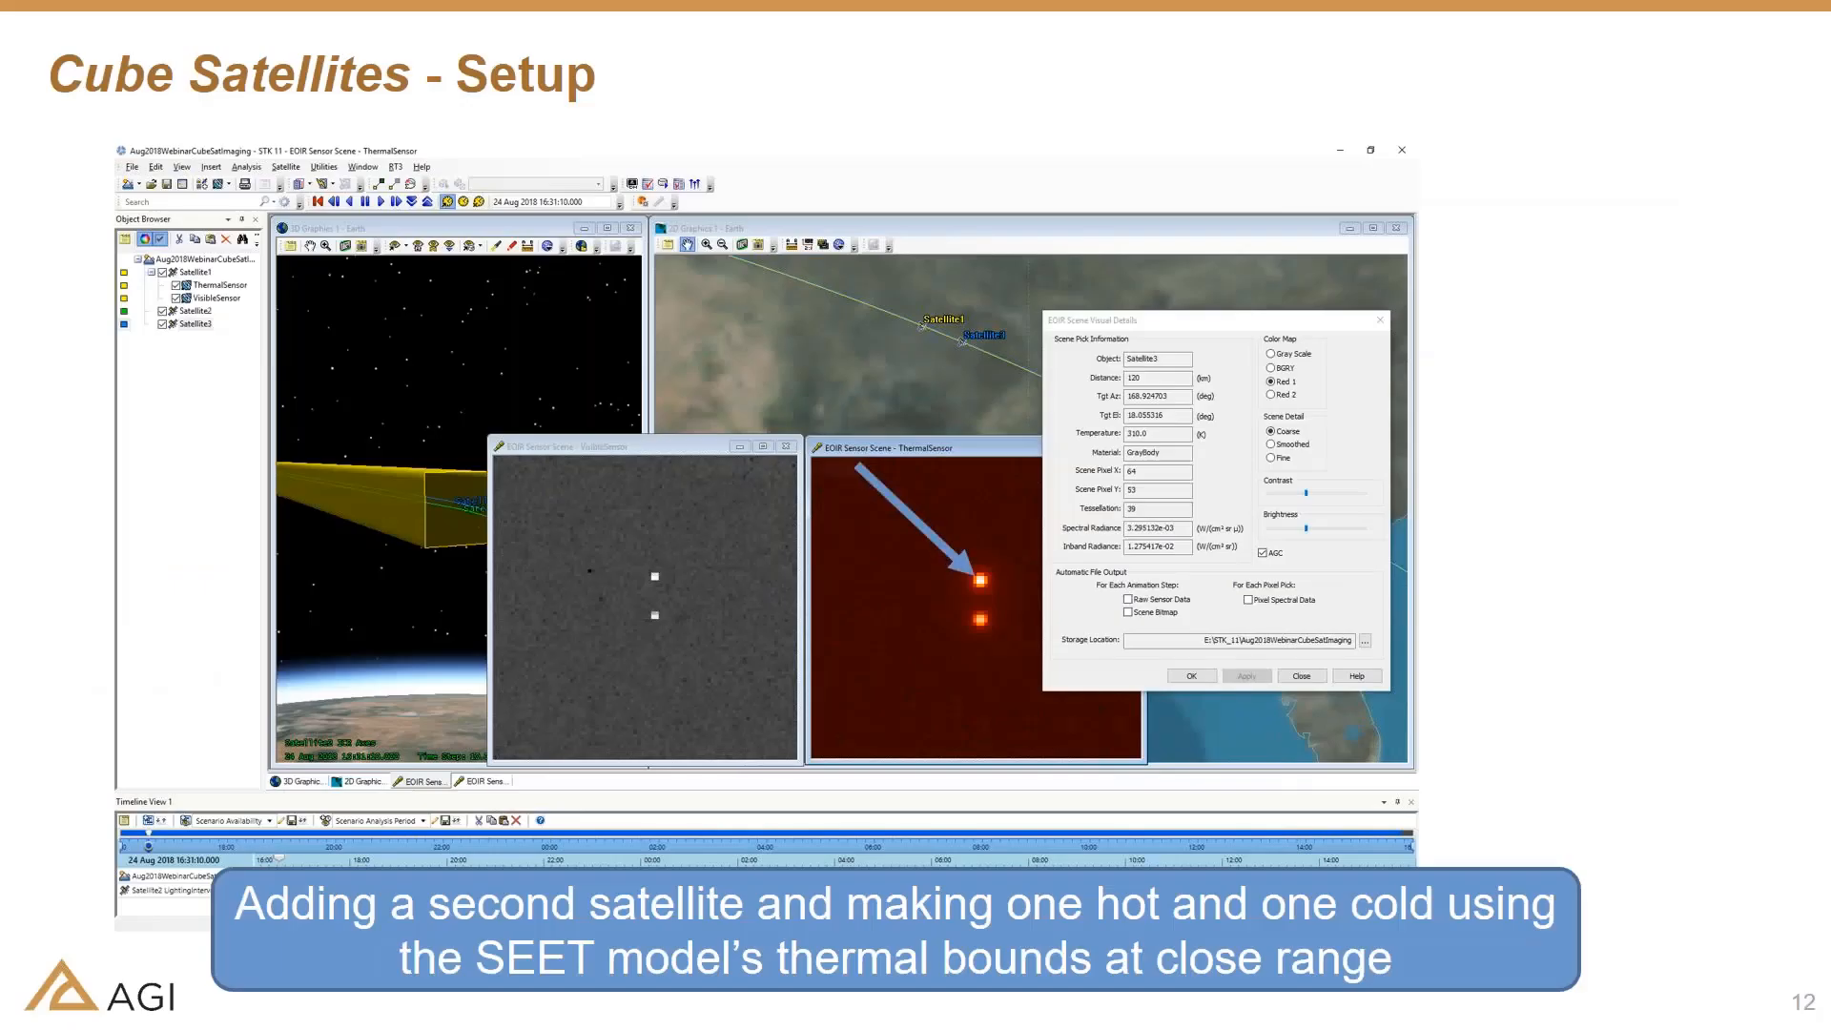
# Compare the hot and cold satellite images on slides 12 and 13, ending on the increased-range slide 13
pyautogui.press('Right')
pyautogui.press('Left')
pyautogui.press('Right')
pyautogui.press('Left')
pyautogui.press('Right')
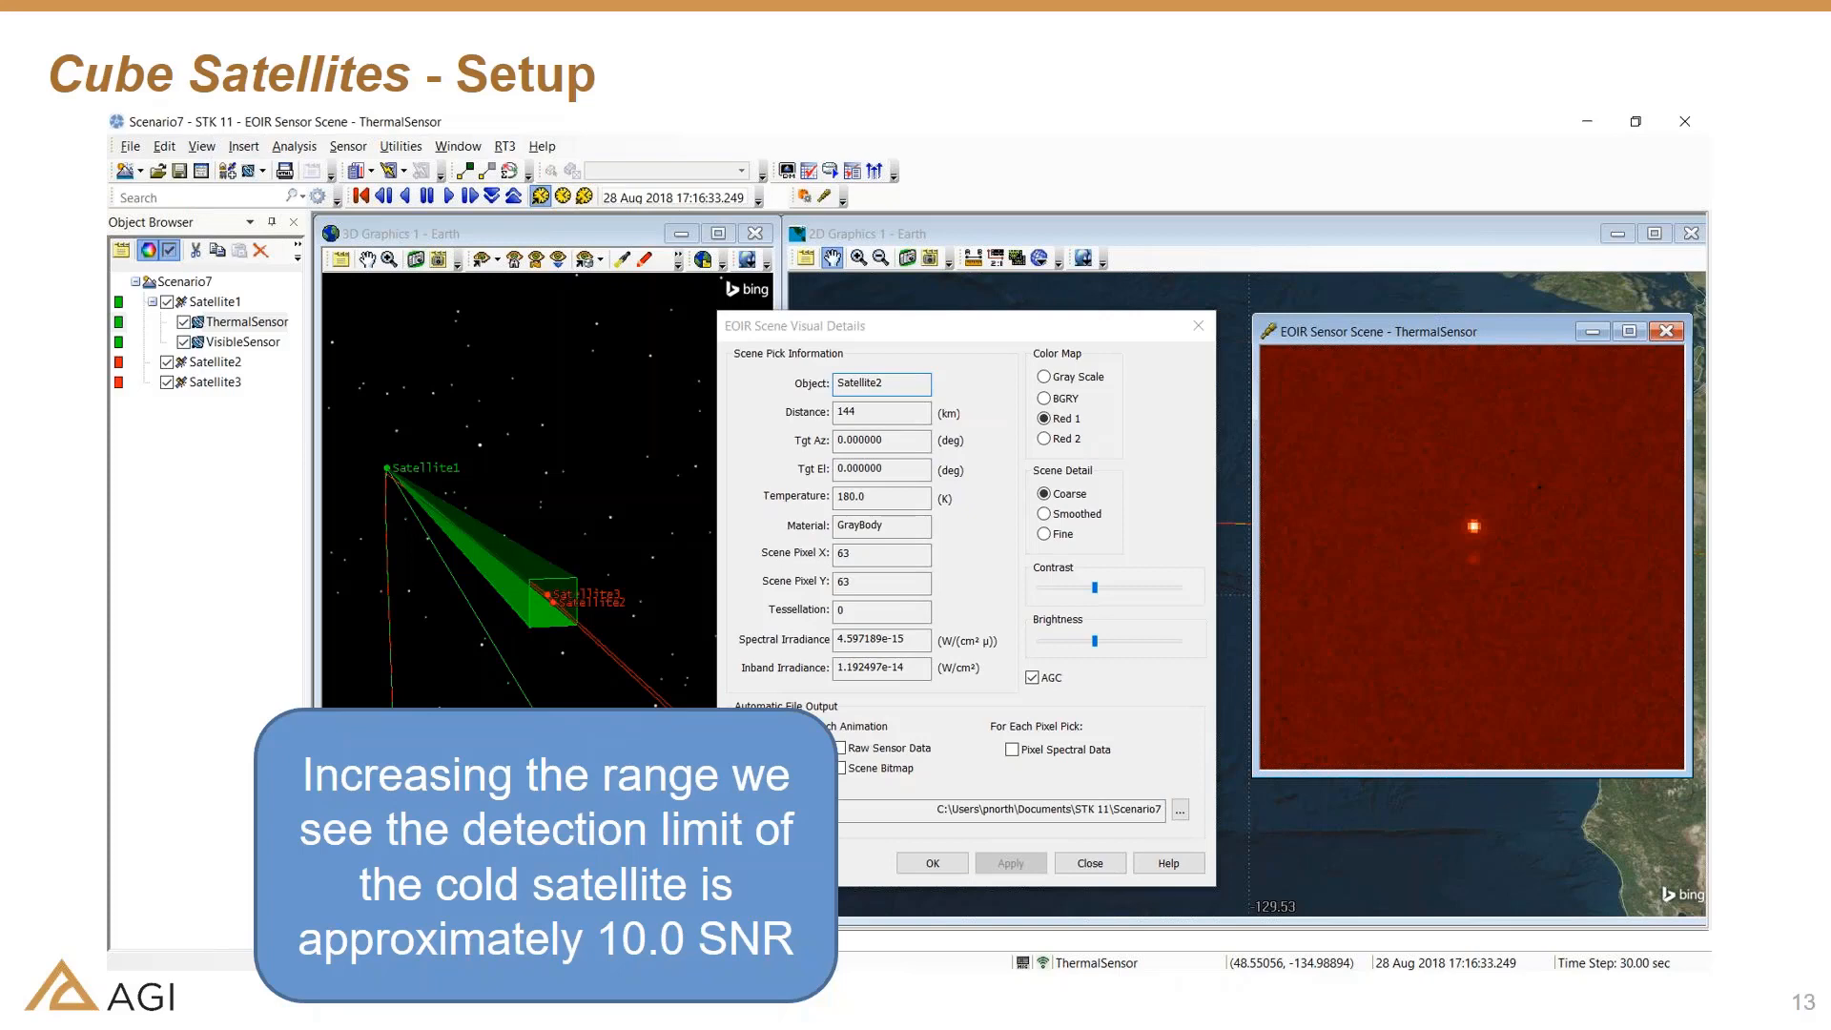
# Switch back to STK, set Sensor2's spectral shape to Provide System Response and browse the relative spectral response files without choosing another
pyautogui.hotkey('alt', 'Tab')
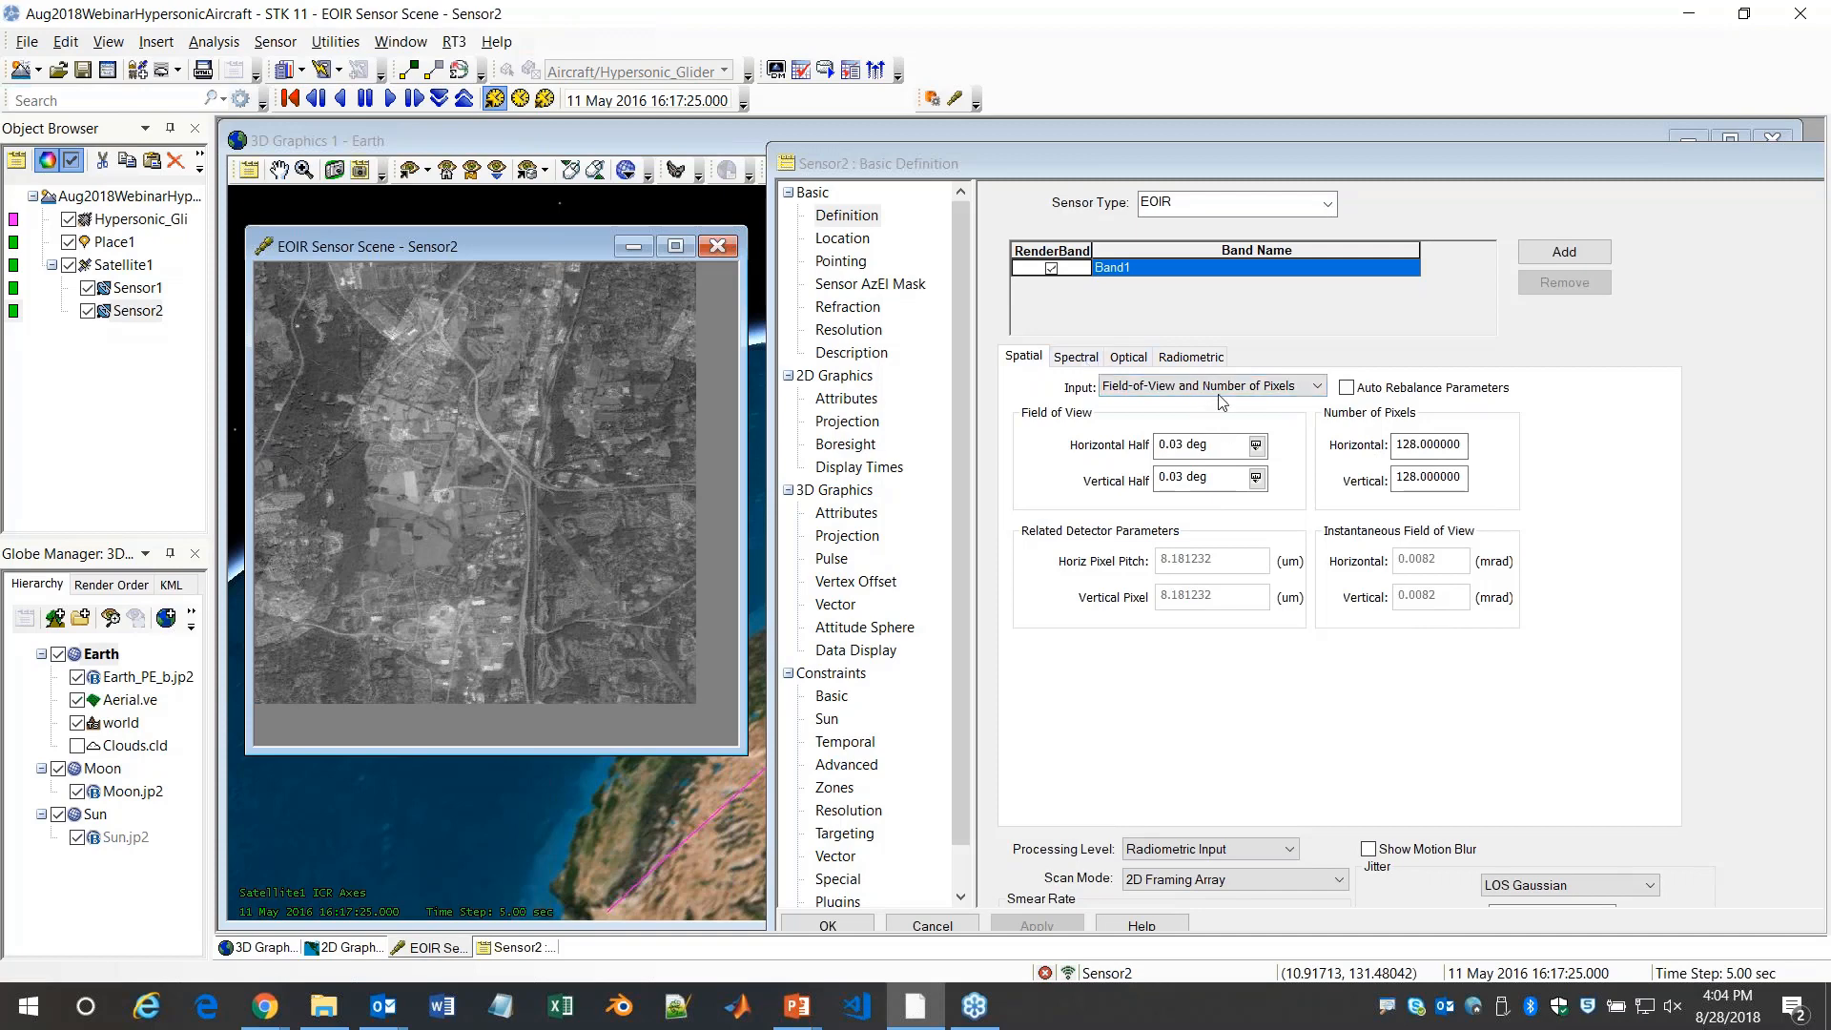
pyautogui.click(1078, 359)
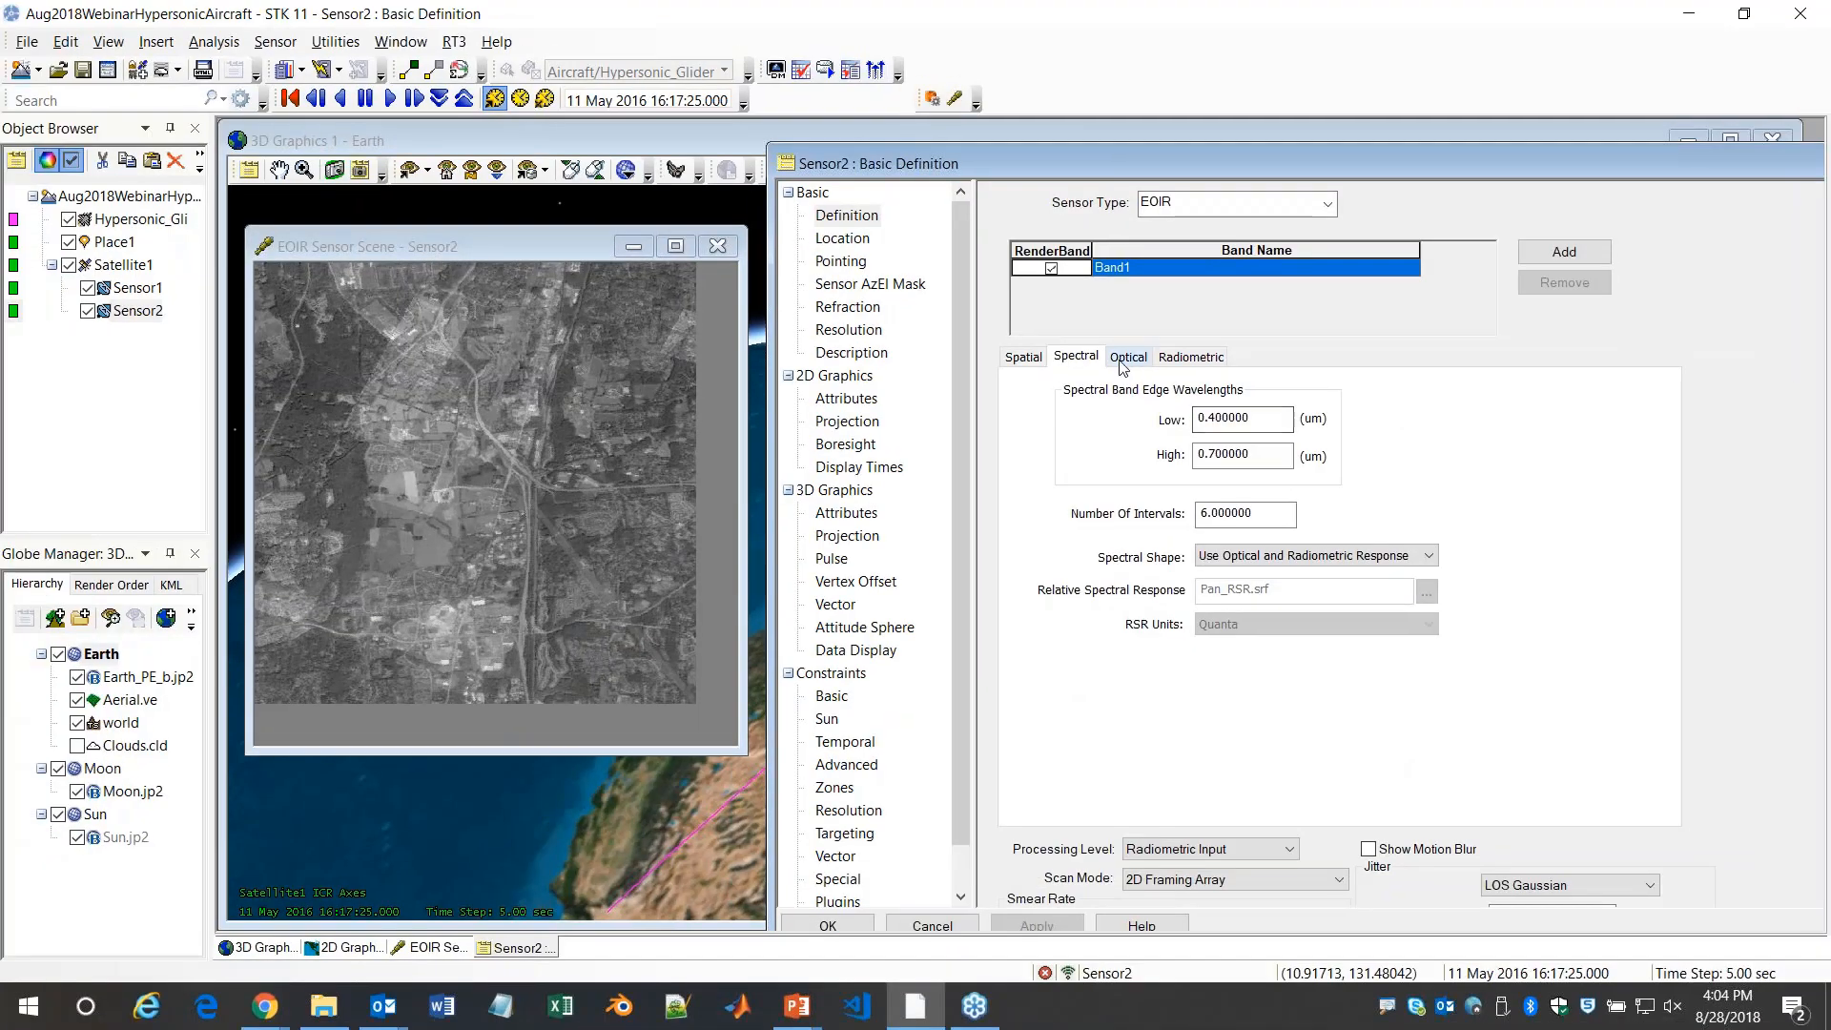
pyautogui.click(1380, 565)
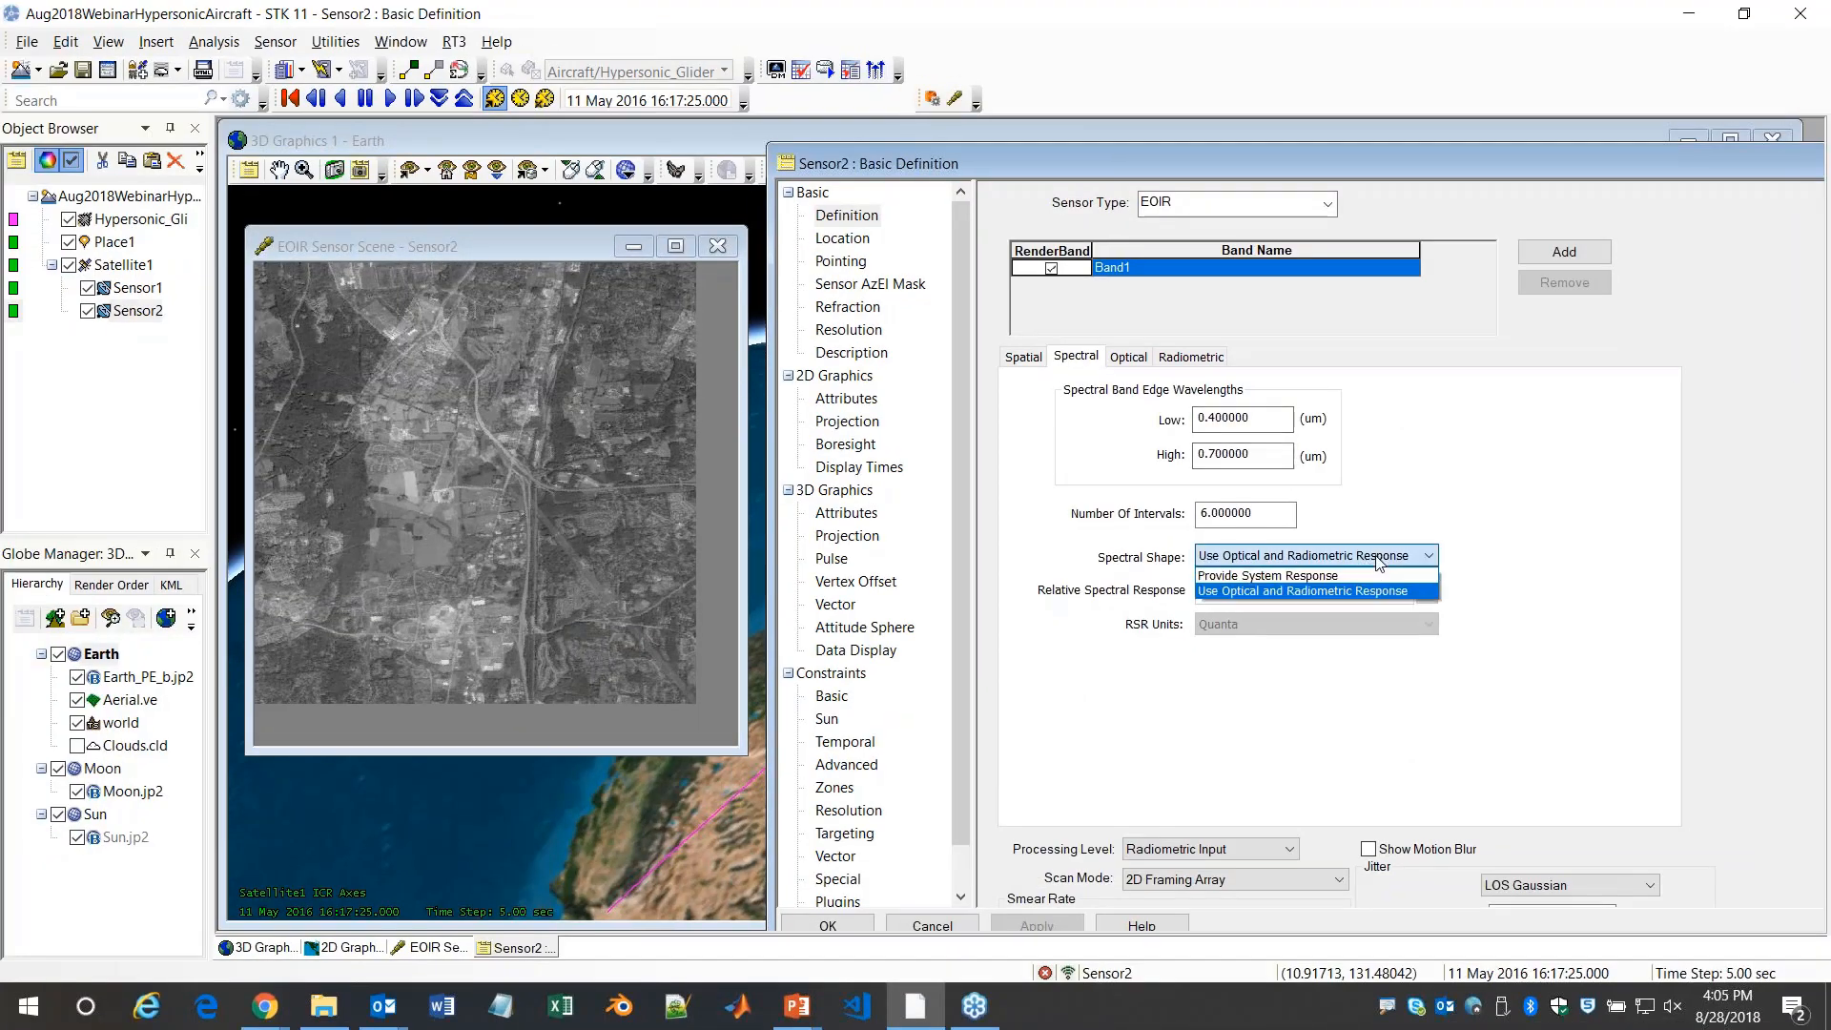
pyautogui.click(1395, 588)
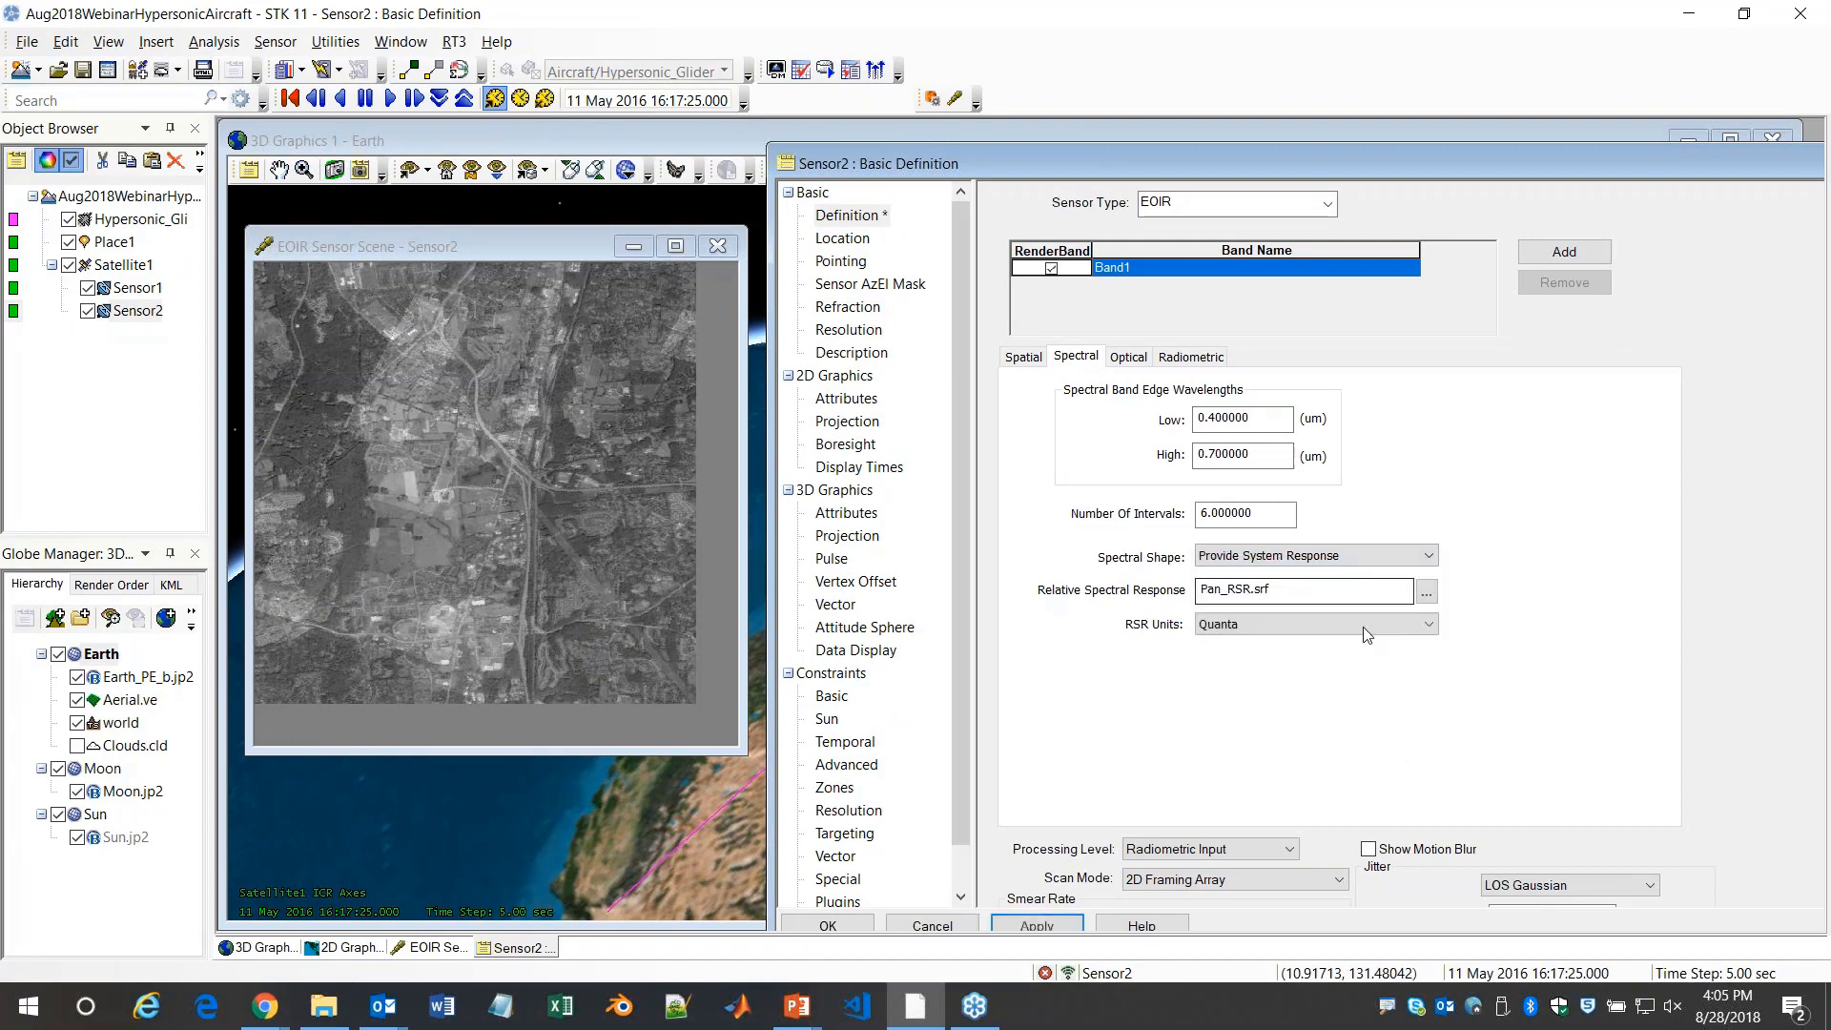
pyautogui.click(1426, 591)
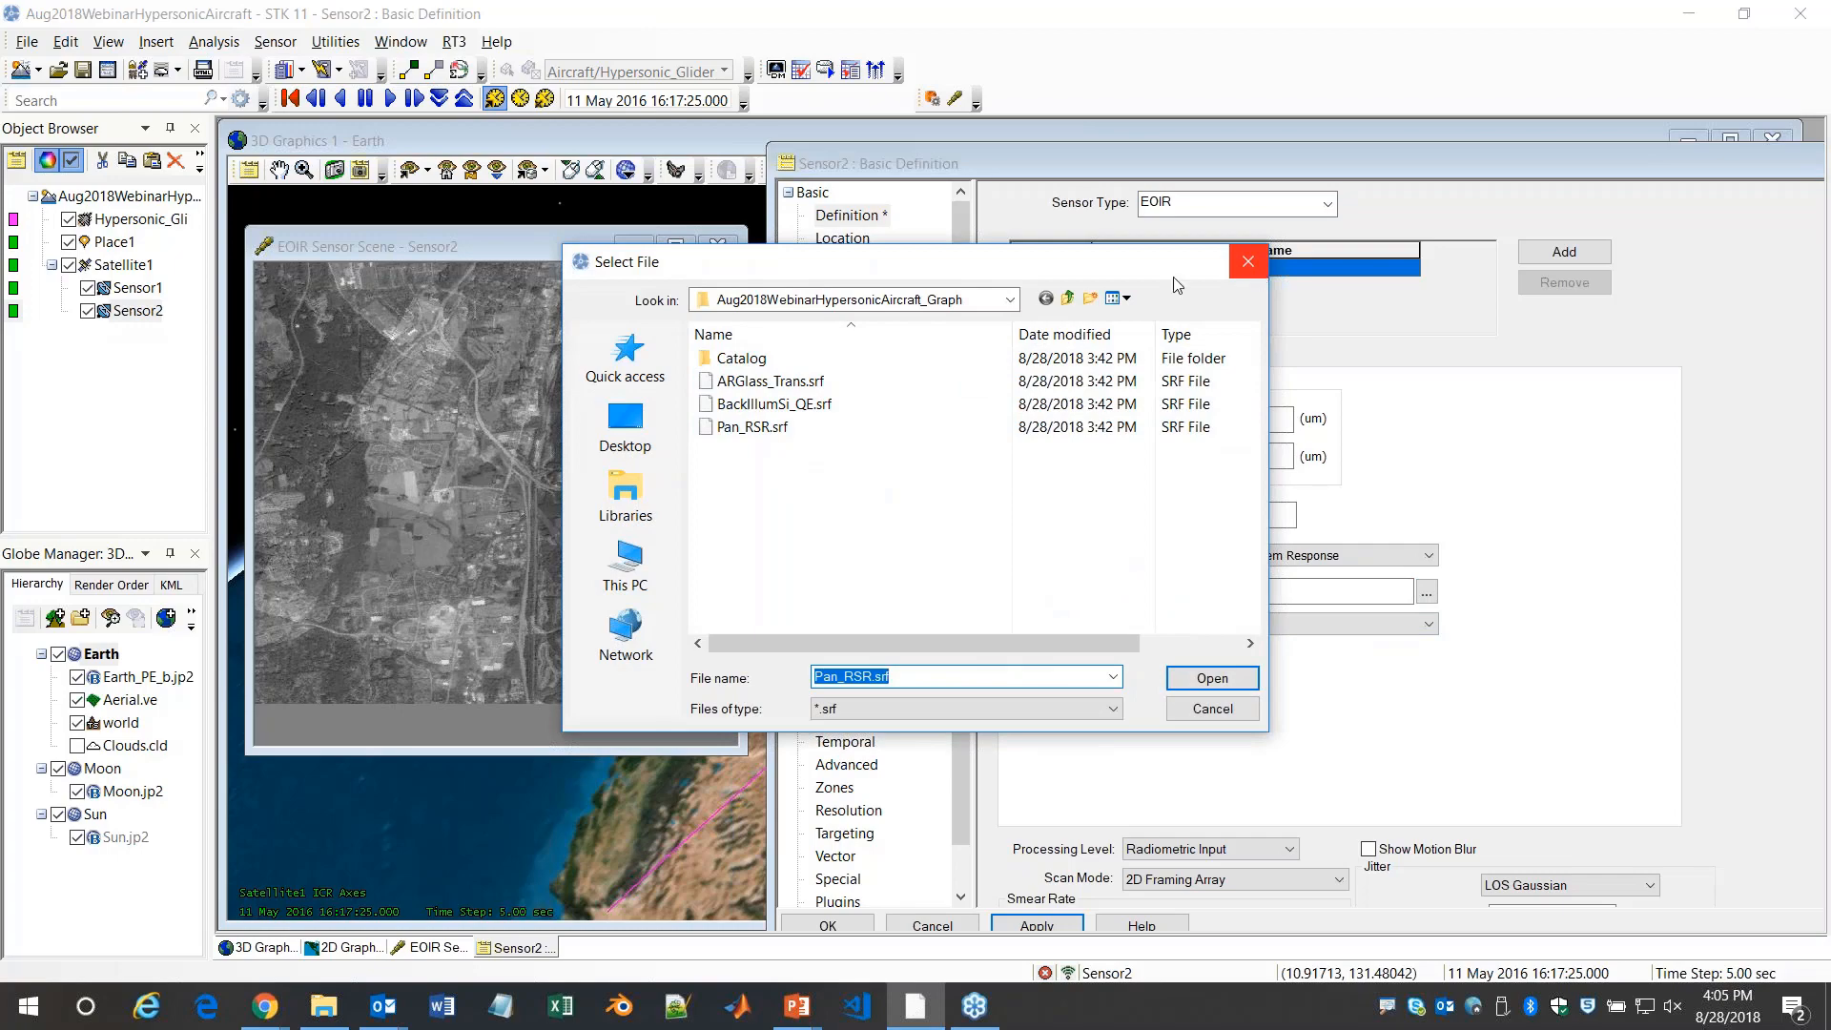
pyautogui.click(1247, 261)
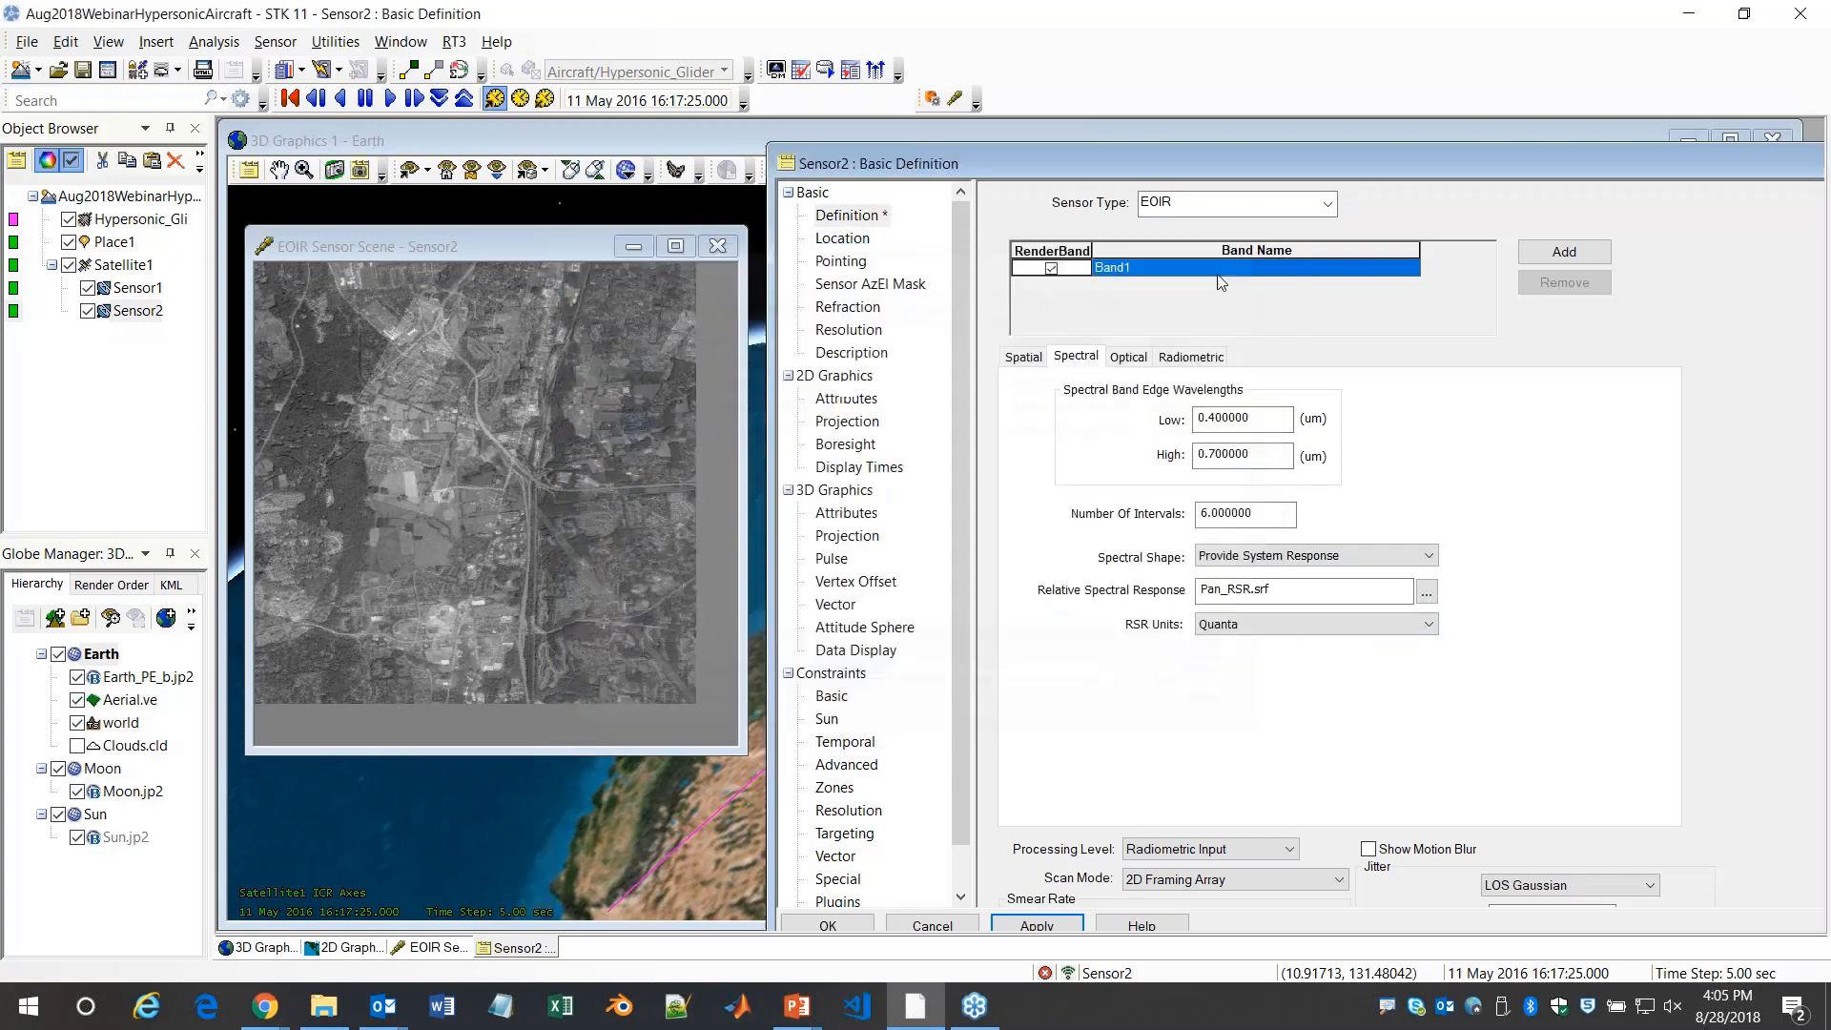
# Review Sensor2's optical parameters and set its radiometric input to Low Level, examining the detector noise and line-of-sight jitter settings
pyautogui.click(1128, 359)
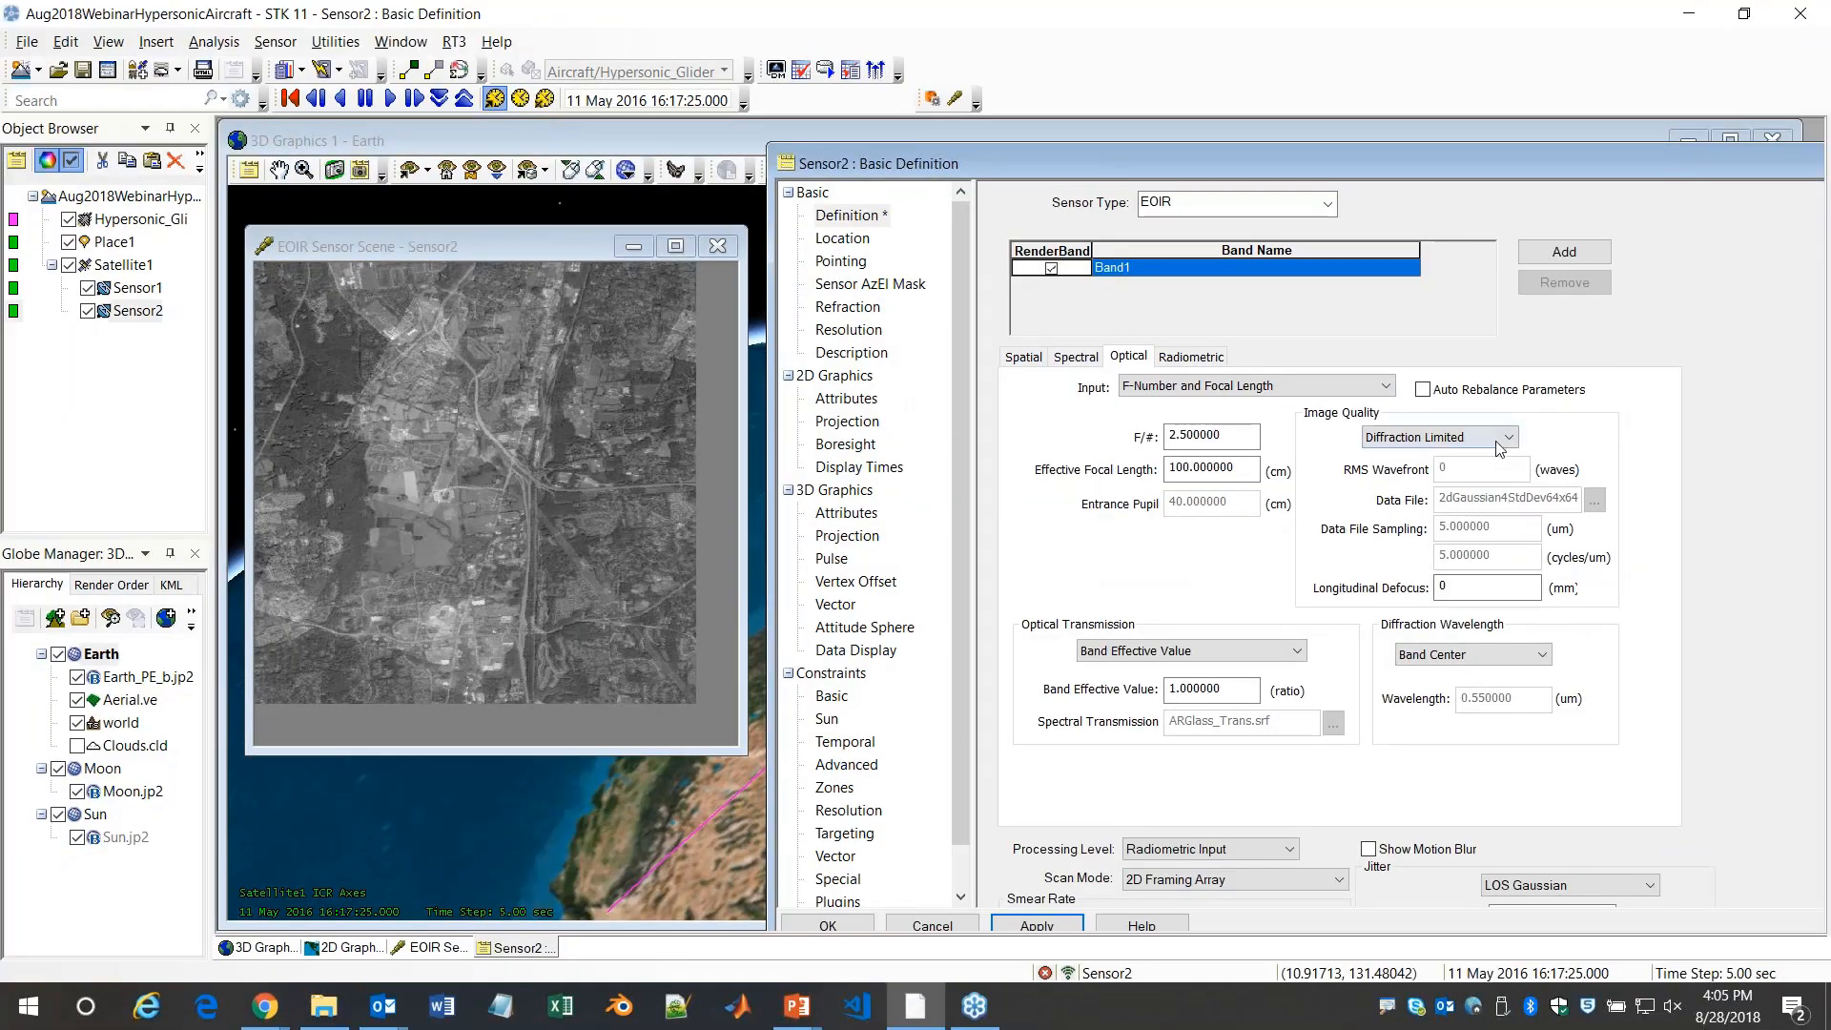
pyautogui.click(1380, 277)
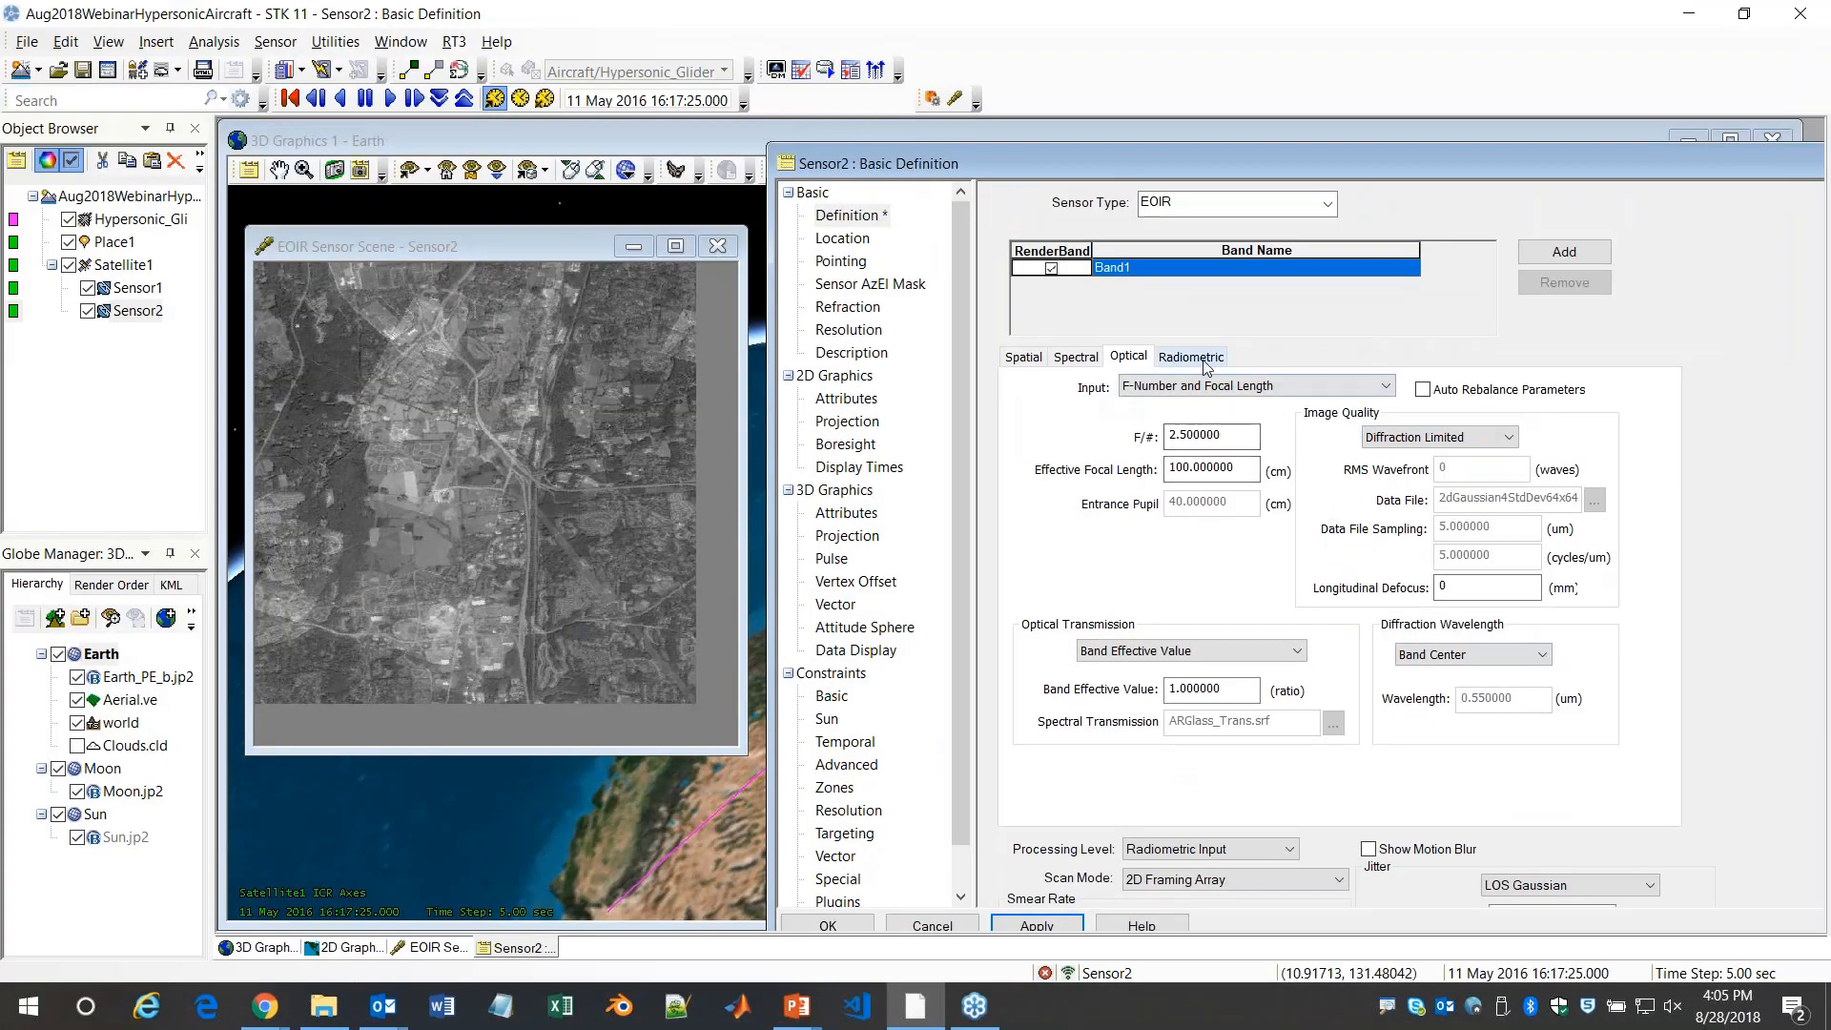
pyautogui.click(1188, 363)
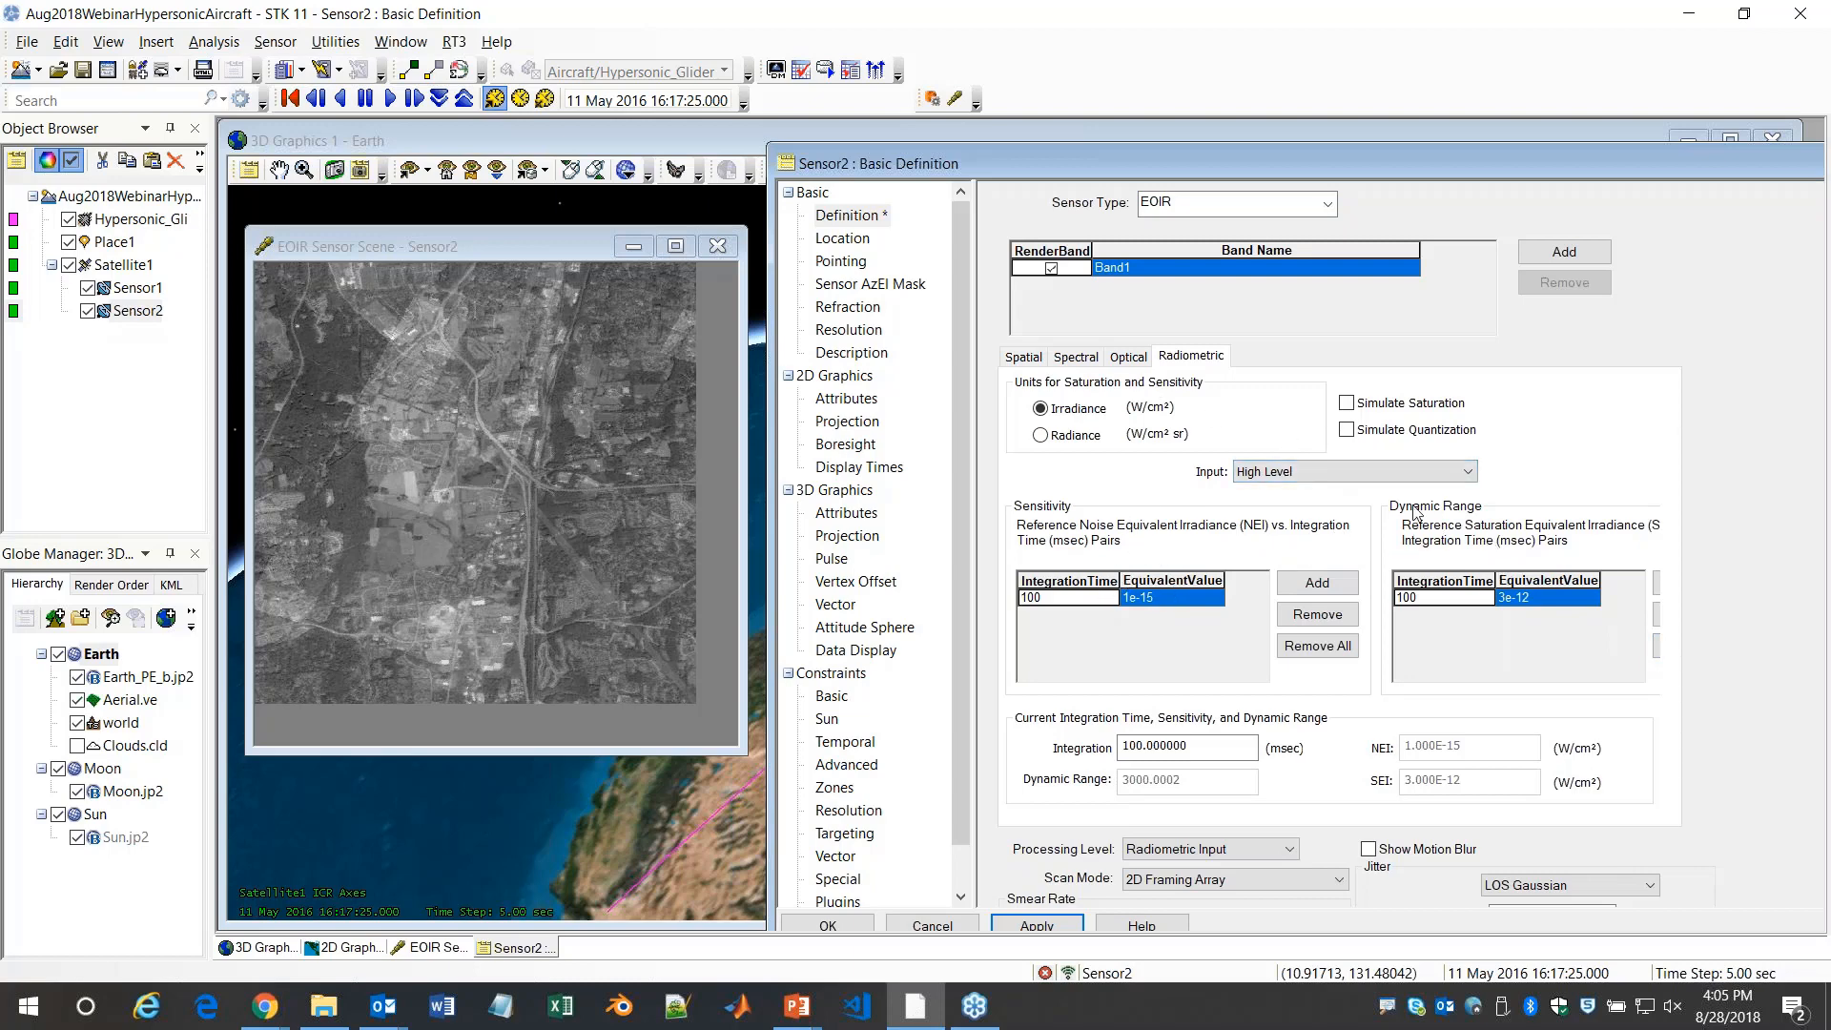
pyautogui.click(1375, 472)
pyautogui.click(1348, 508)
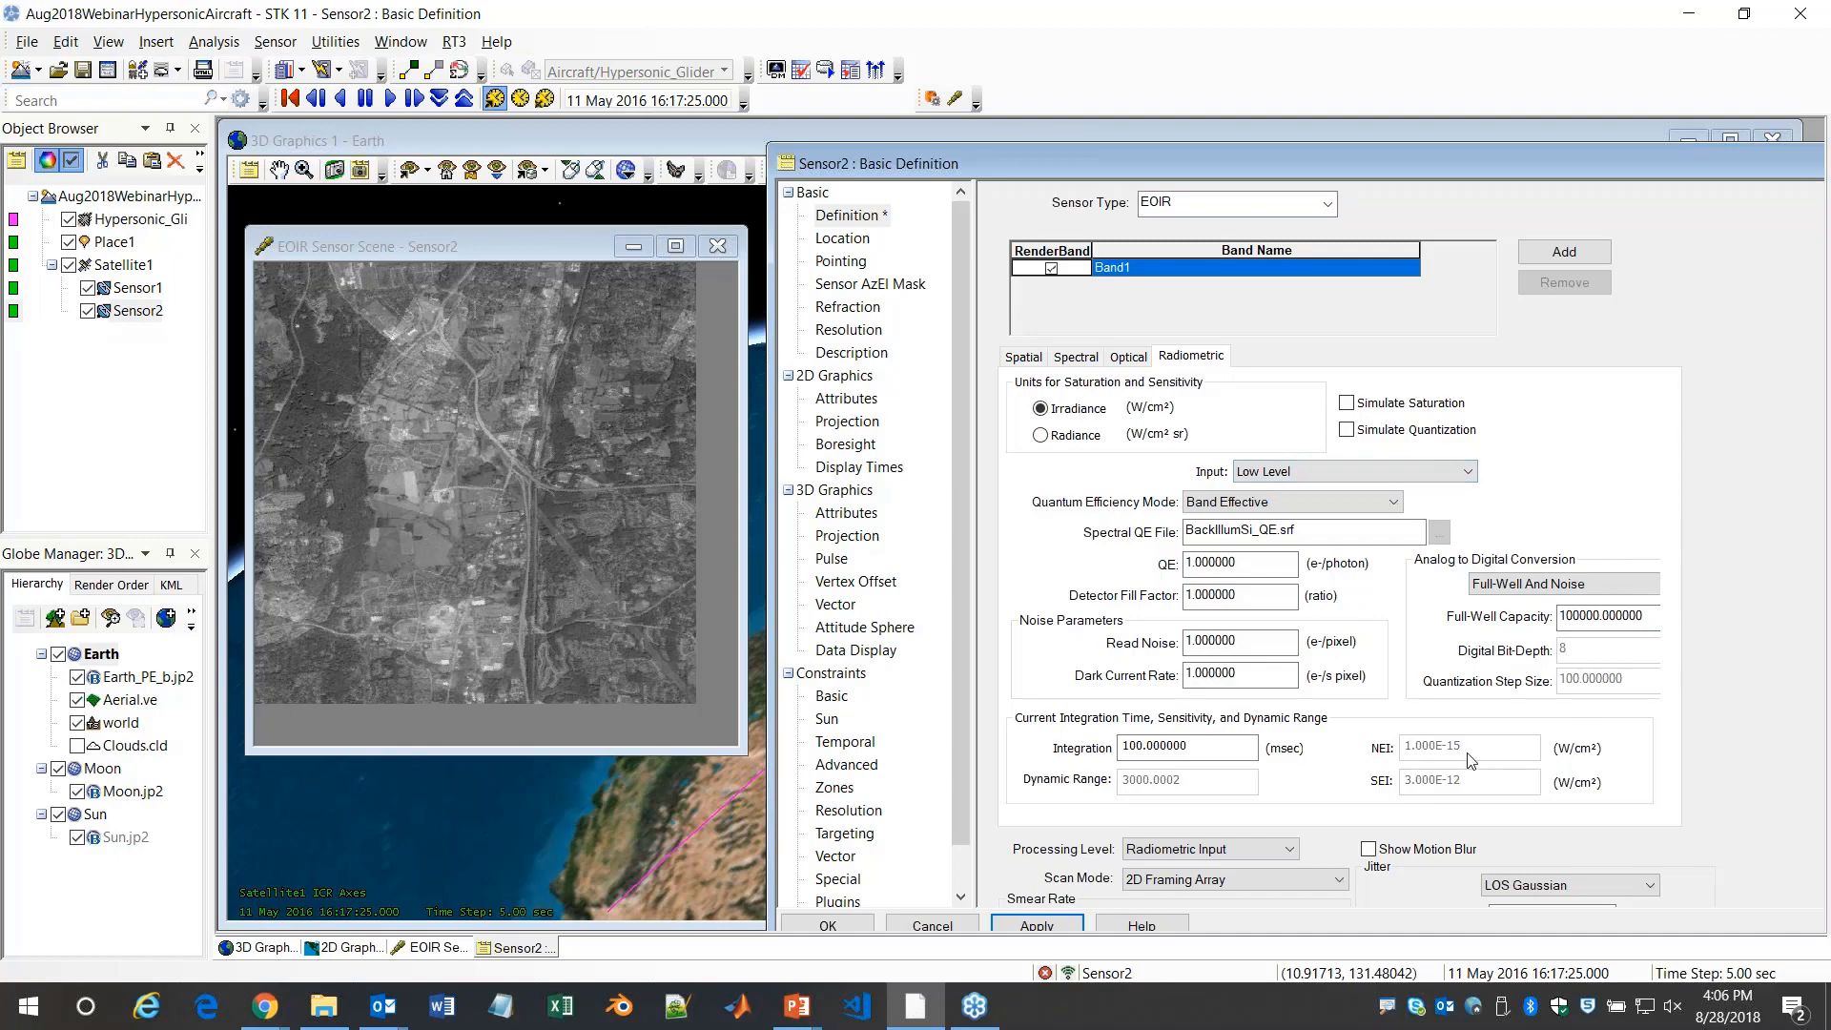
pyautogui.scroll(-3, 1710, 759)
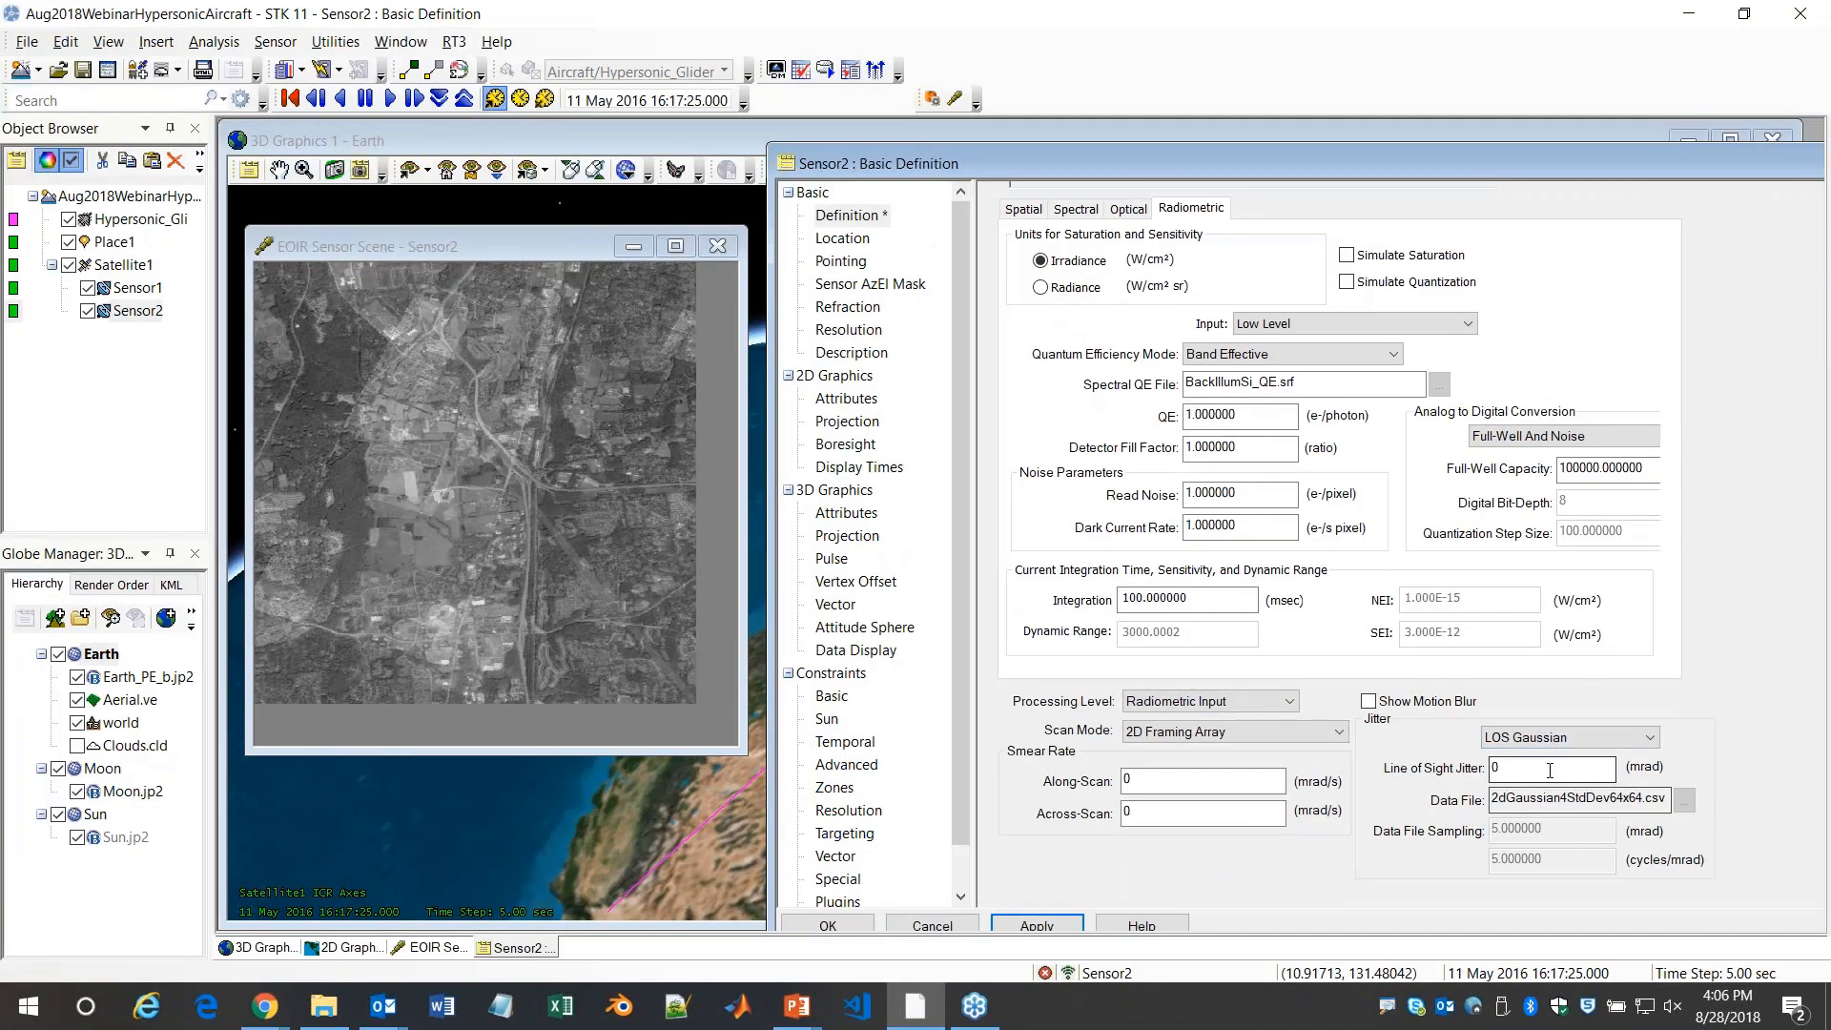
pyautogui.press('alt')
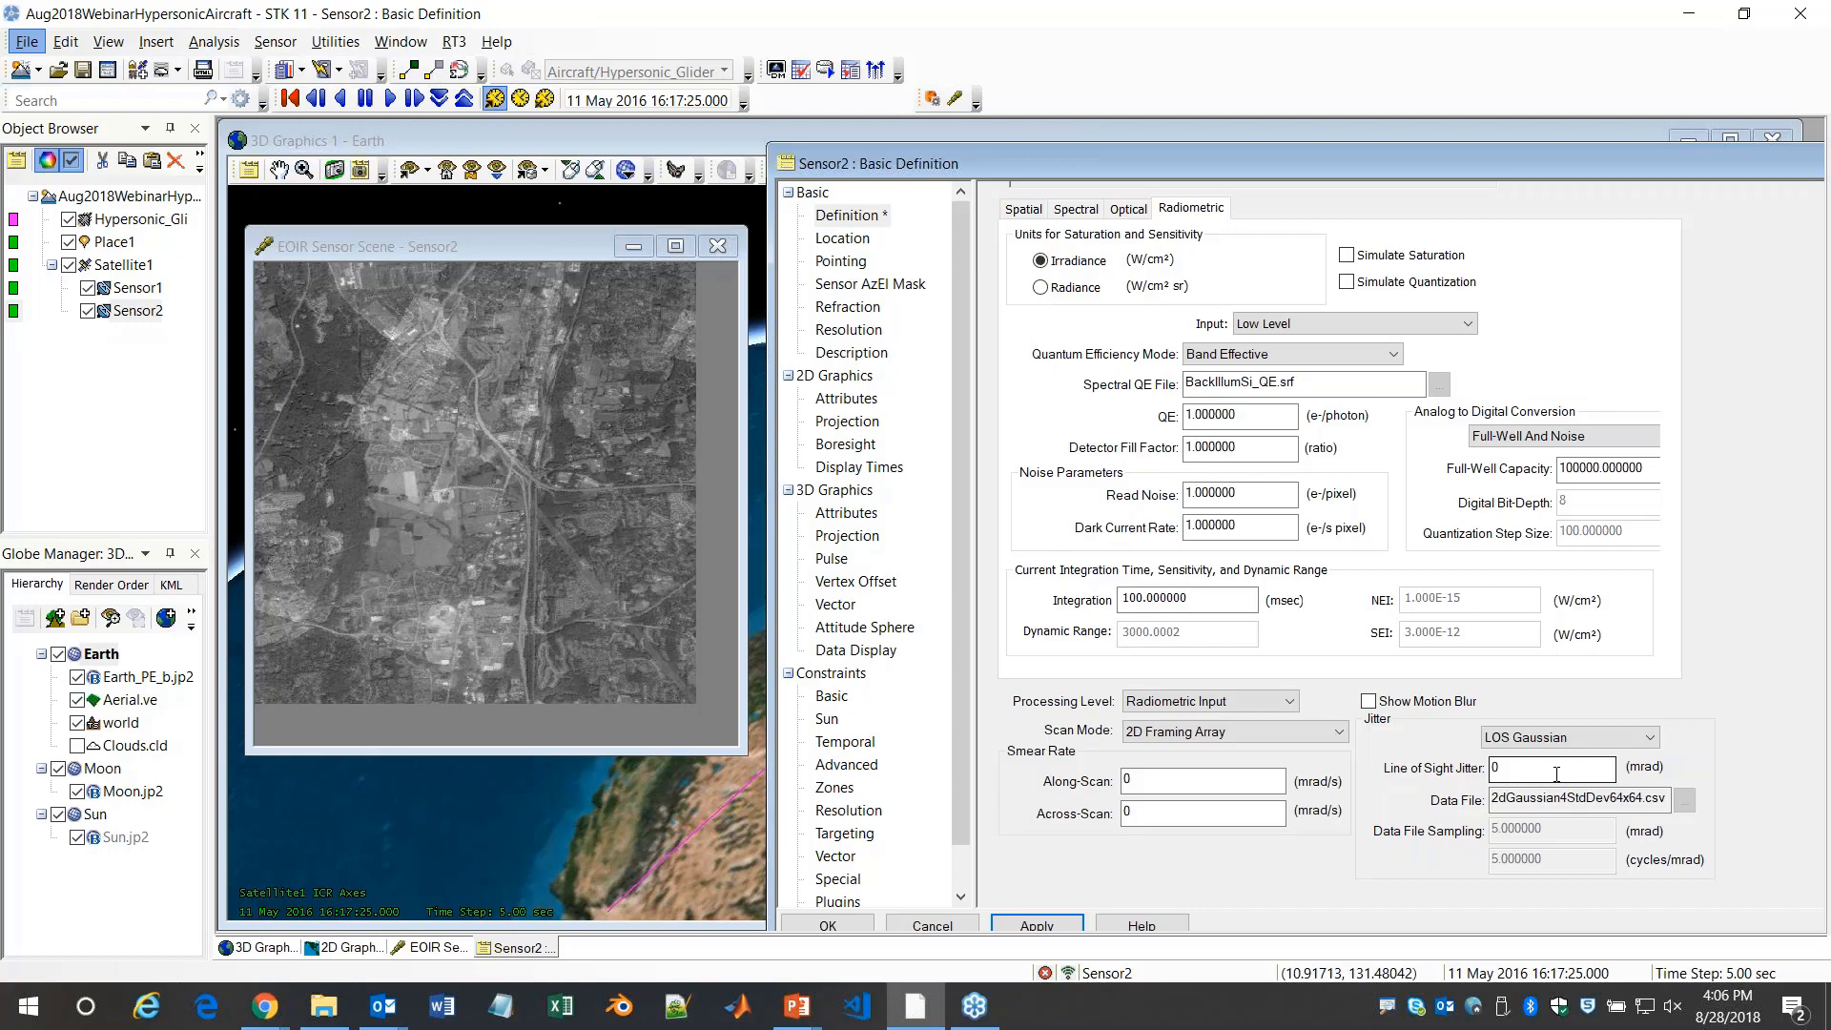
# Move Sensor2's properties window into full view and close it without saving the changes
pyautogui.moveTo(1587, 166); pyautogui.dragTo(1189, 184)
pyautogui.click(1646, 174)
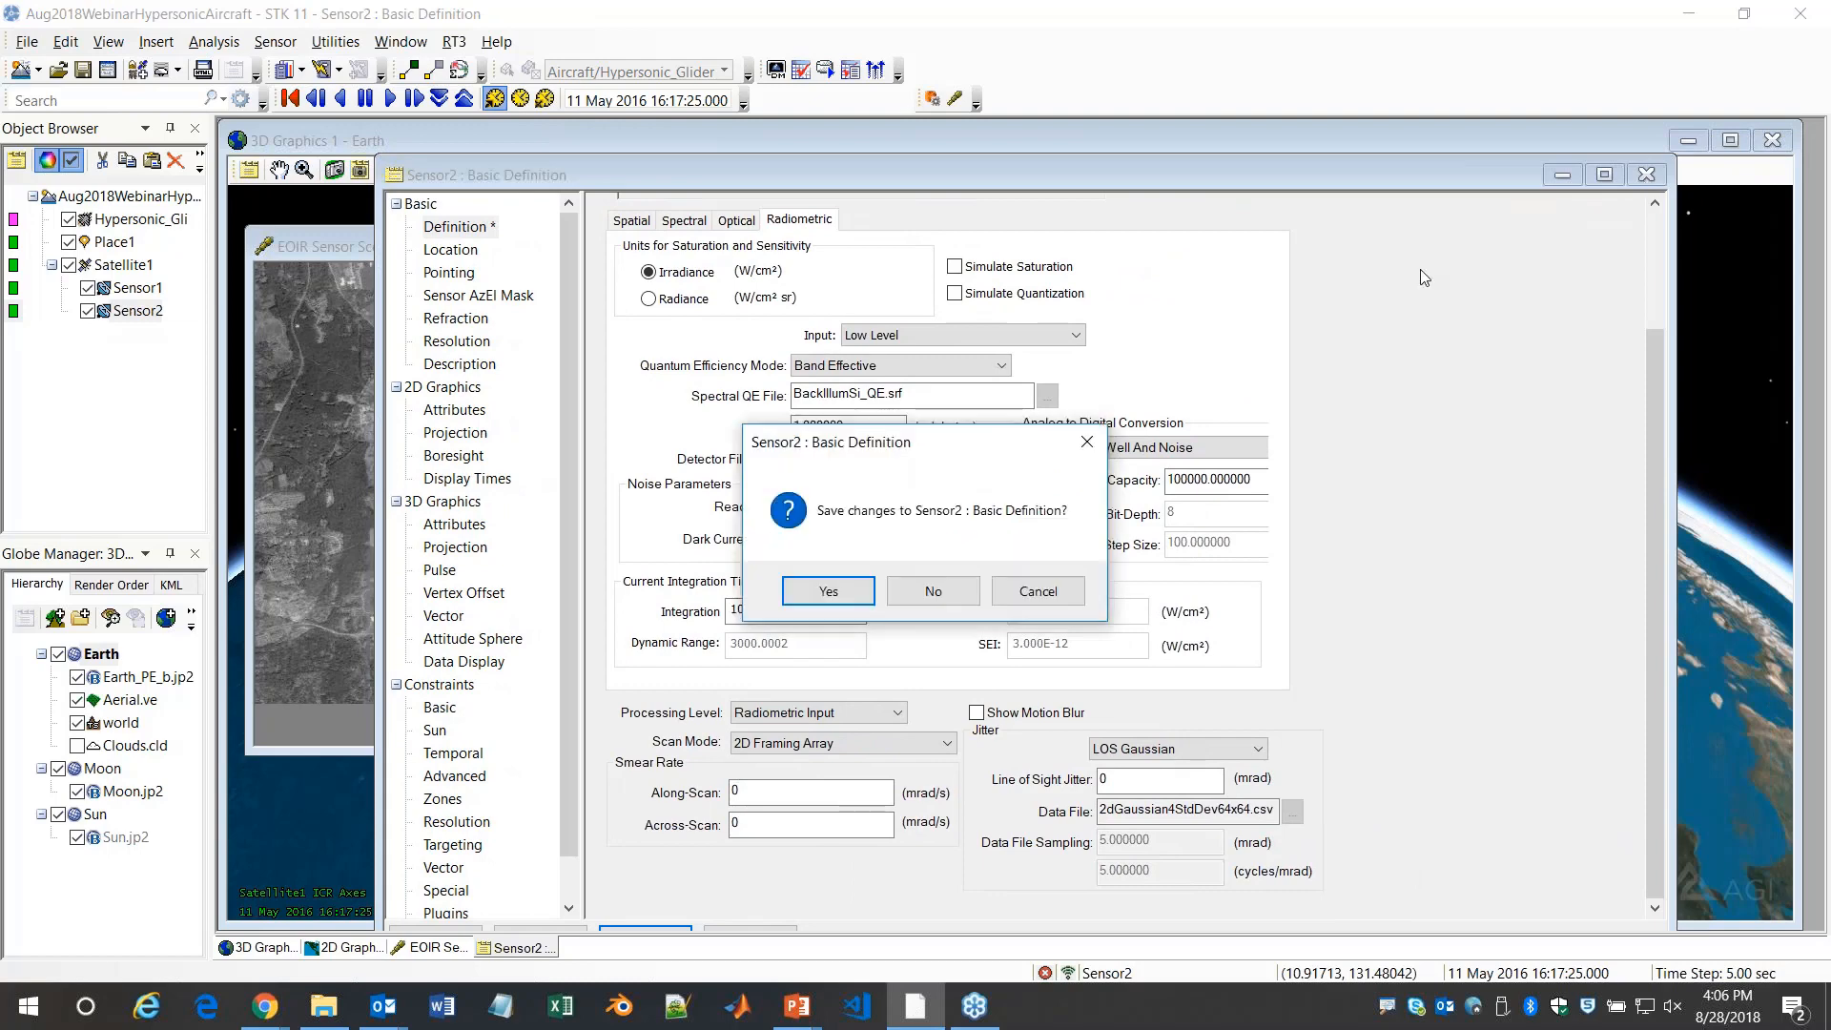
pyautogui.click(933, 591)
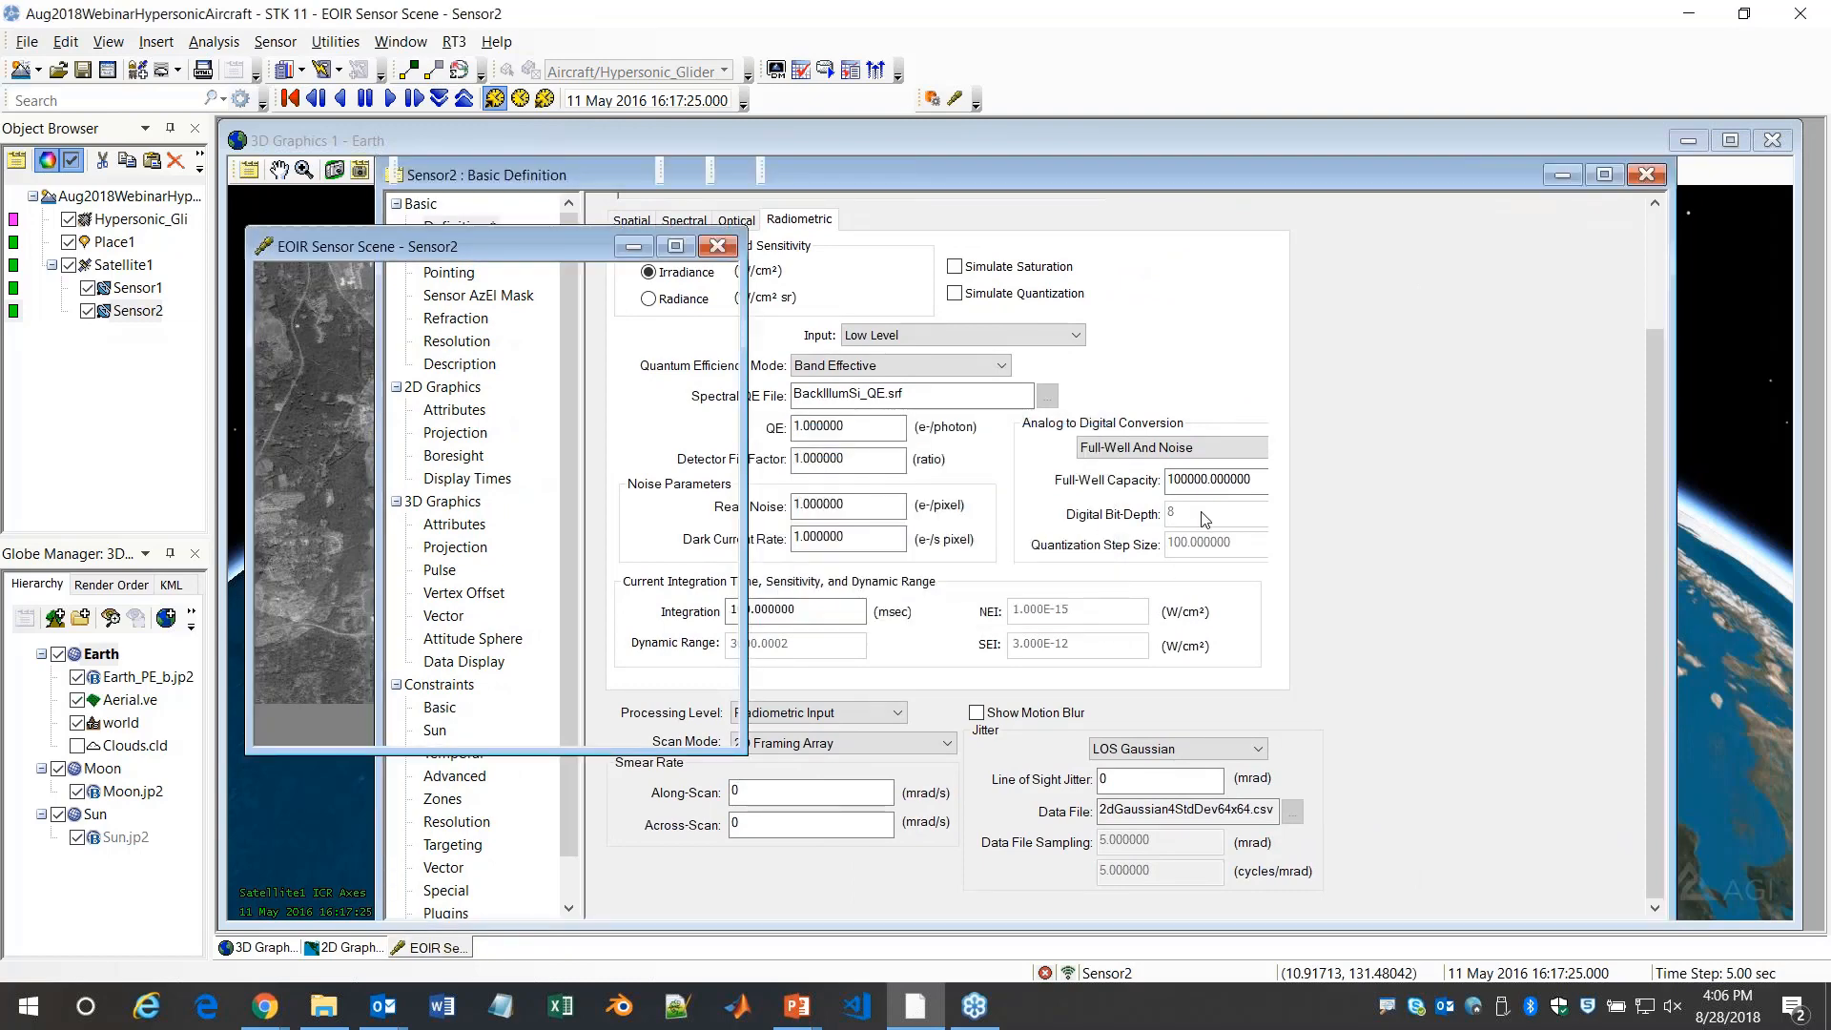